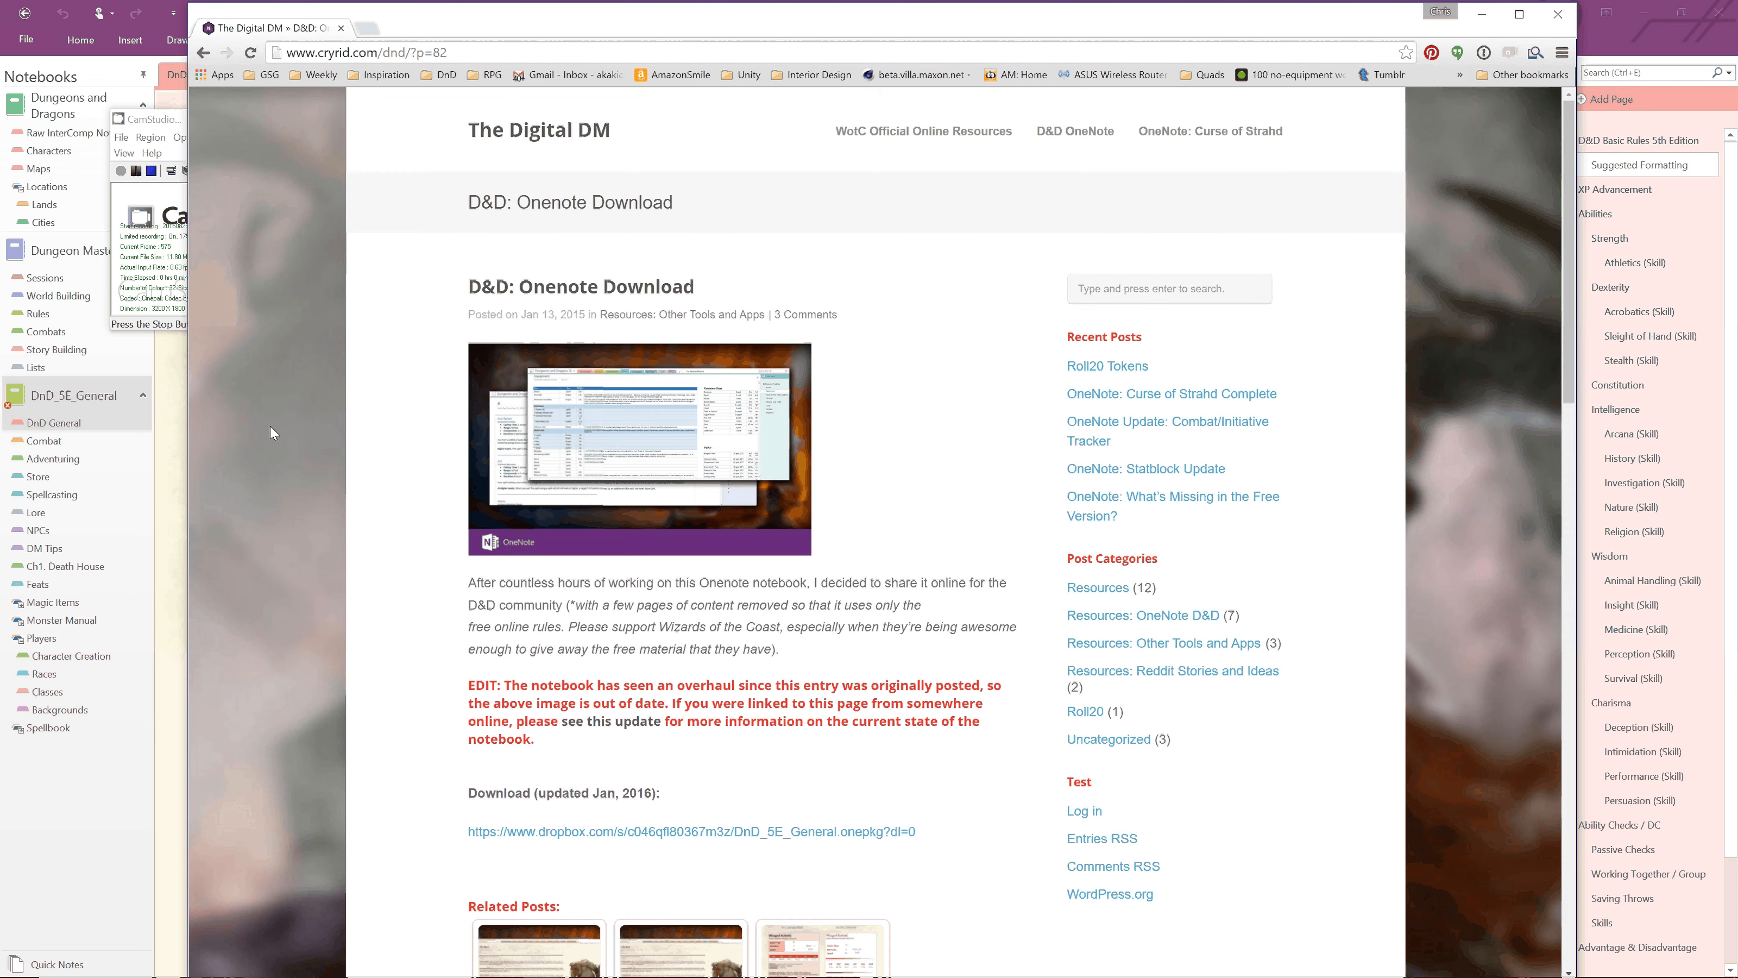
Step: Switch to OneNote and view the Intelligence and Animal Handling (Skill) pages in the DnD General section
{"action": "left_click", "coordinate": [85, 405]}
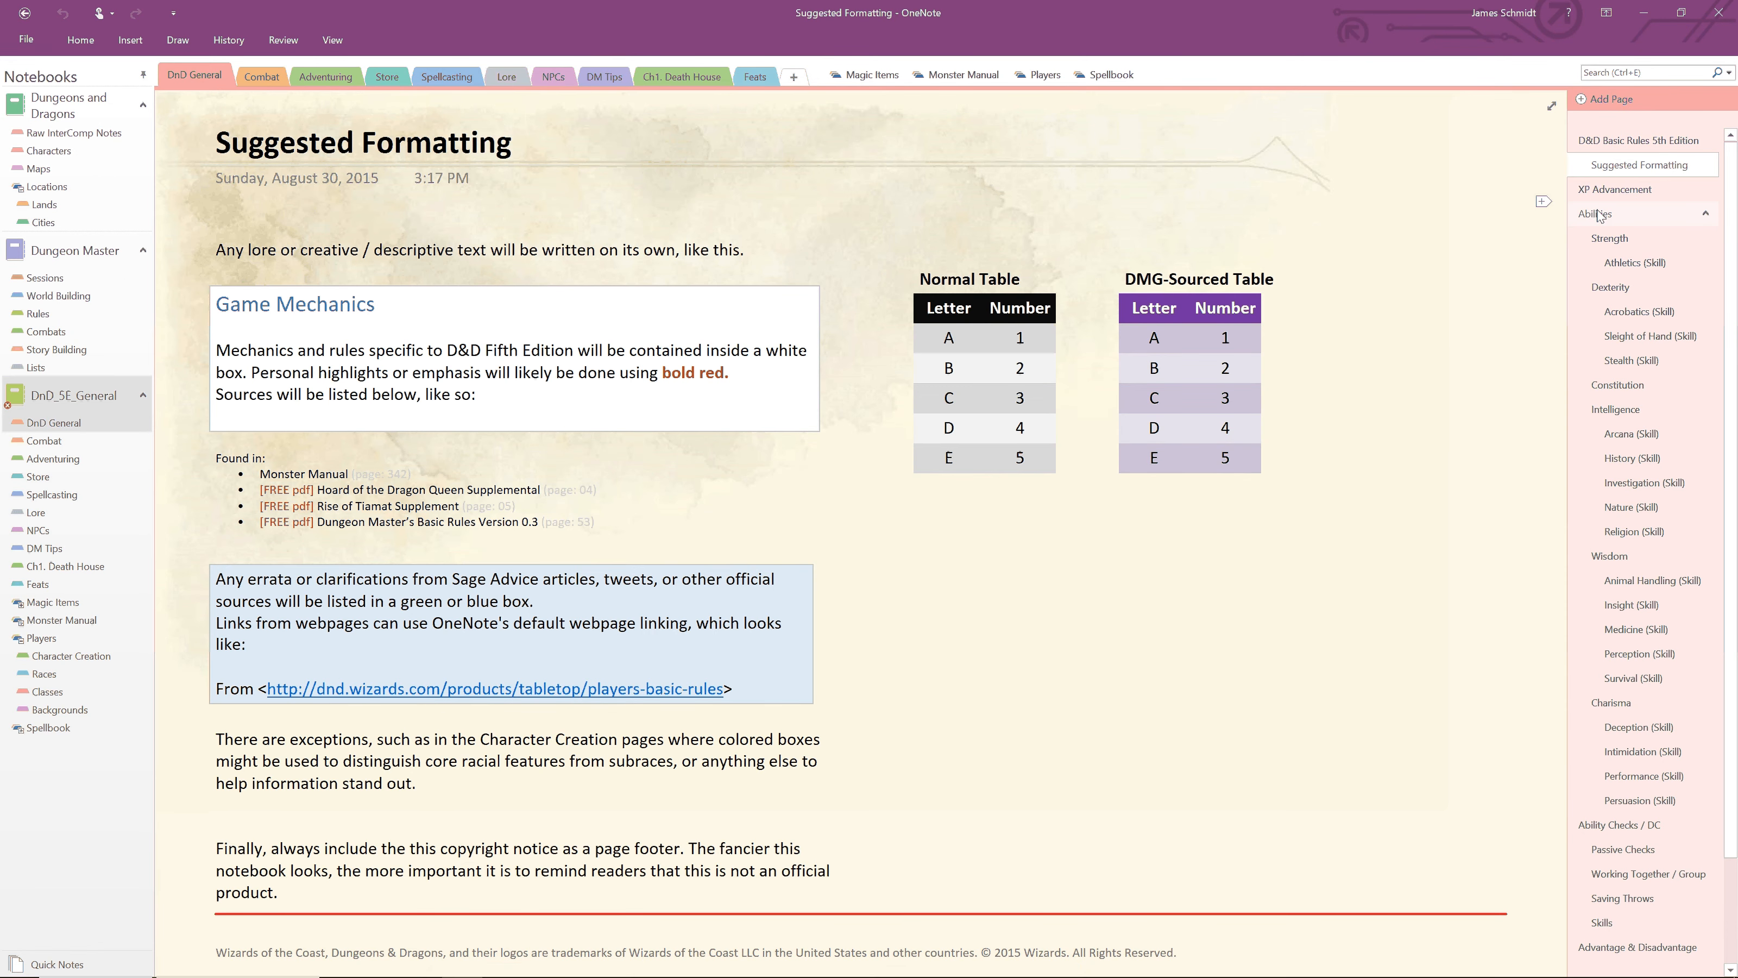
{"action": "left_click", "coordinate": [1616, 409]}
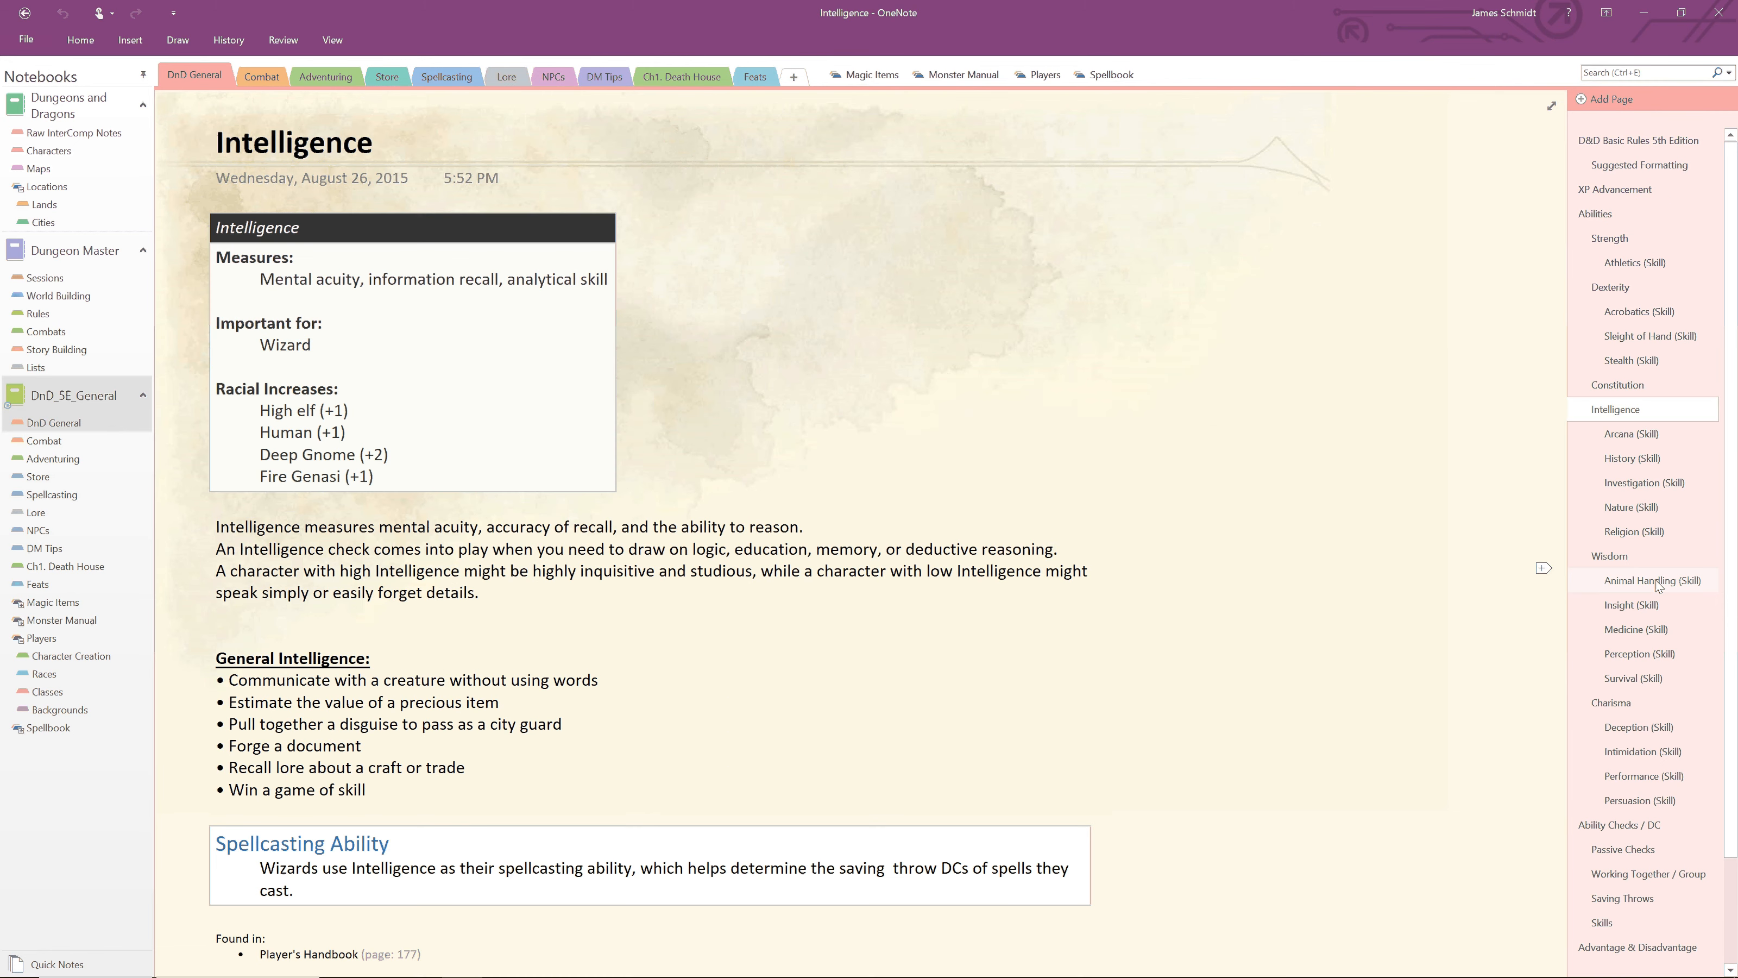
{"action": "left_click", "coordinate": [1654, 582]}
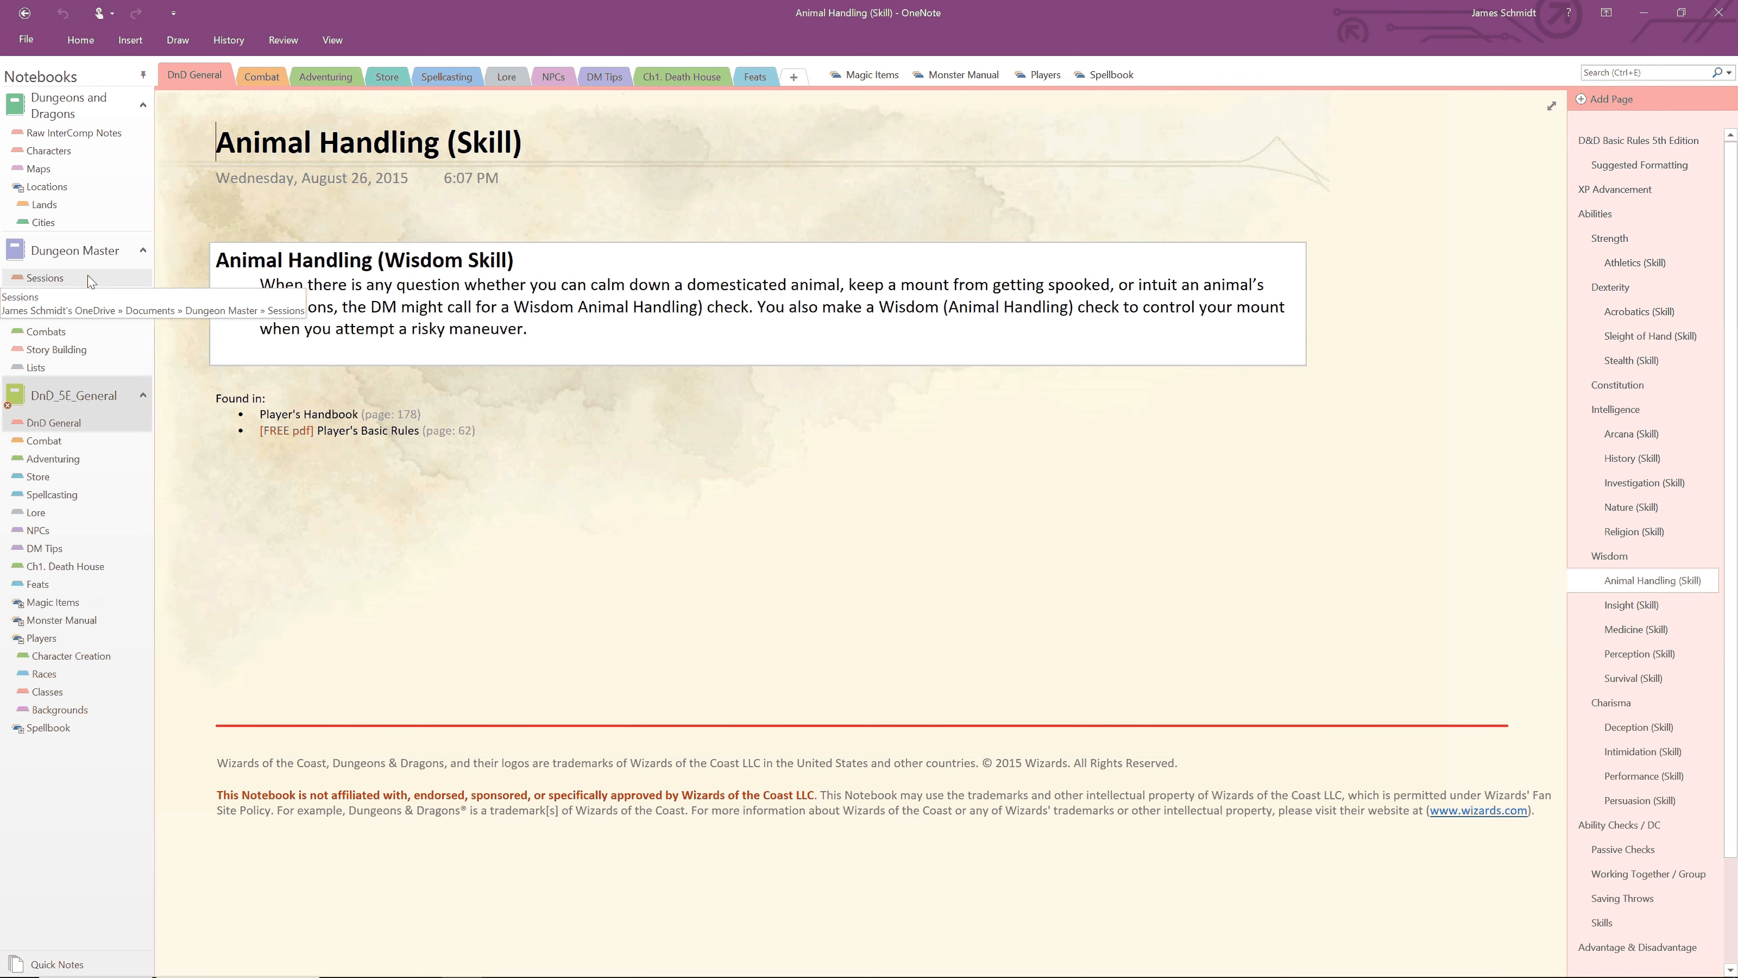
Step: Add a new page titled "Combat Tracker V3" to the Sessions section of the Dungeon Master notebook
{"action": "left_click", "coordinate": [26, 255]}
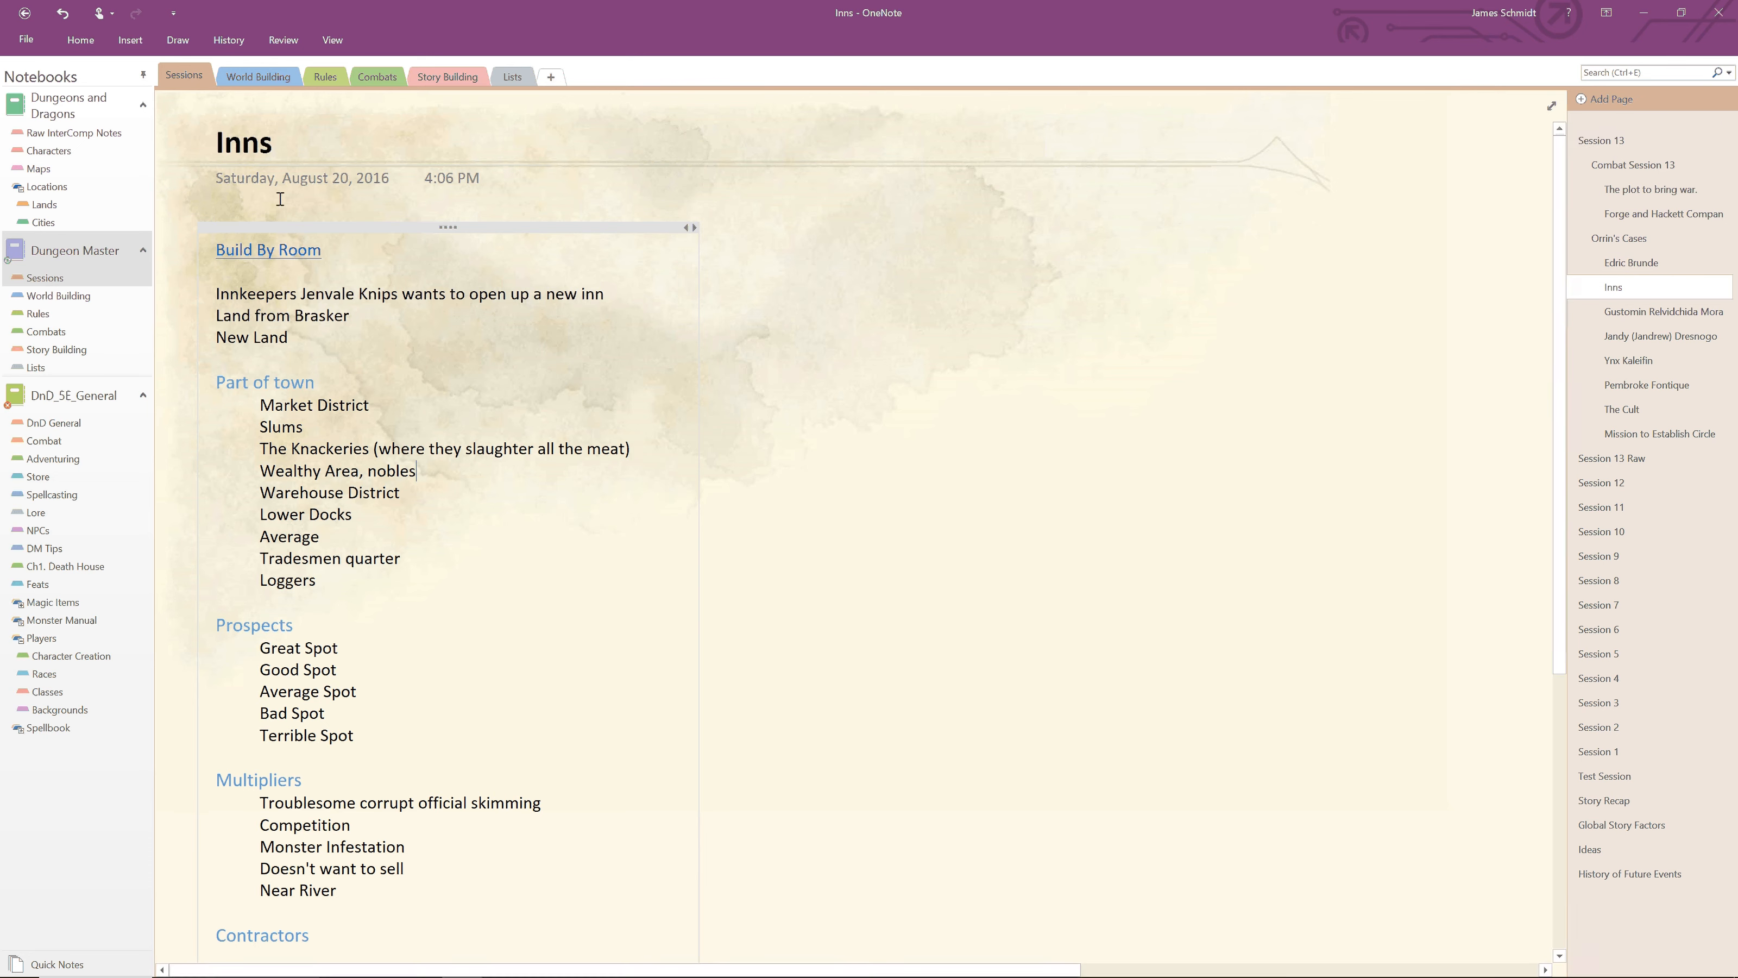
{"action": "left_click", "coordinate": [1585, 103]}
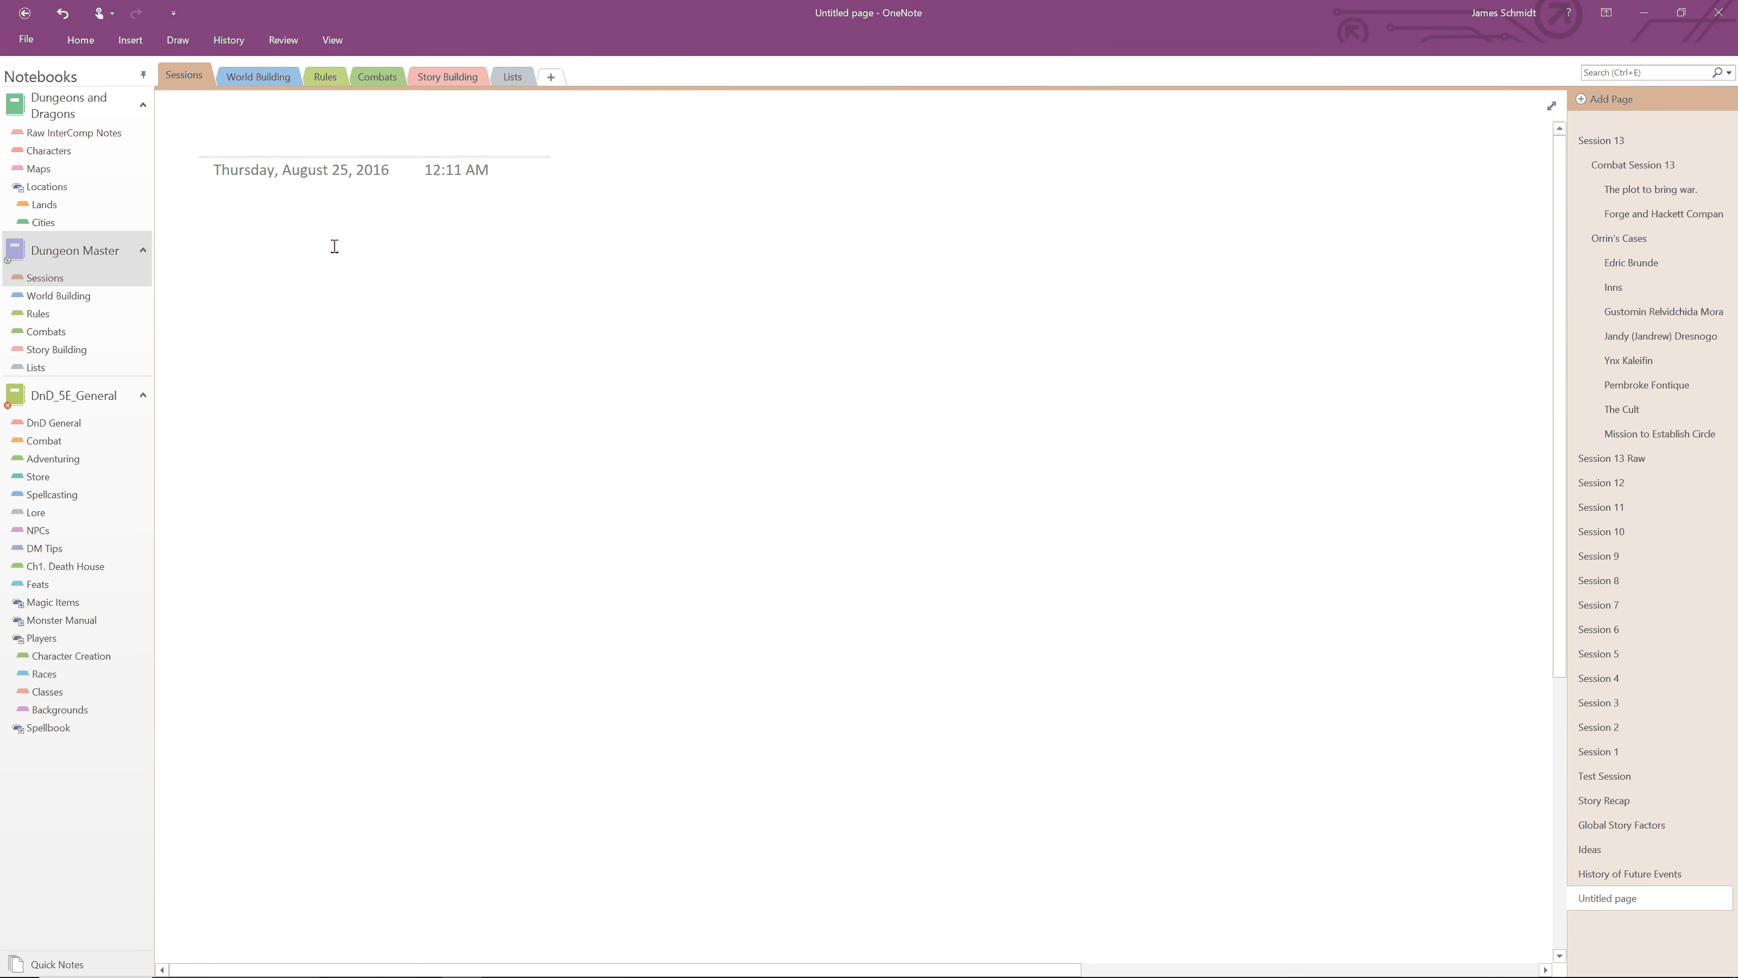
{"action": "type", "text": "Commbat"}
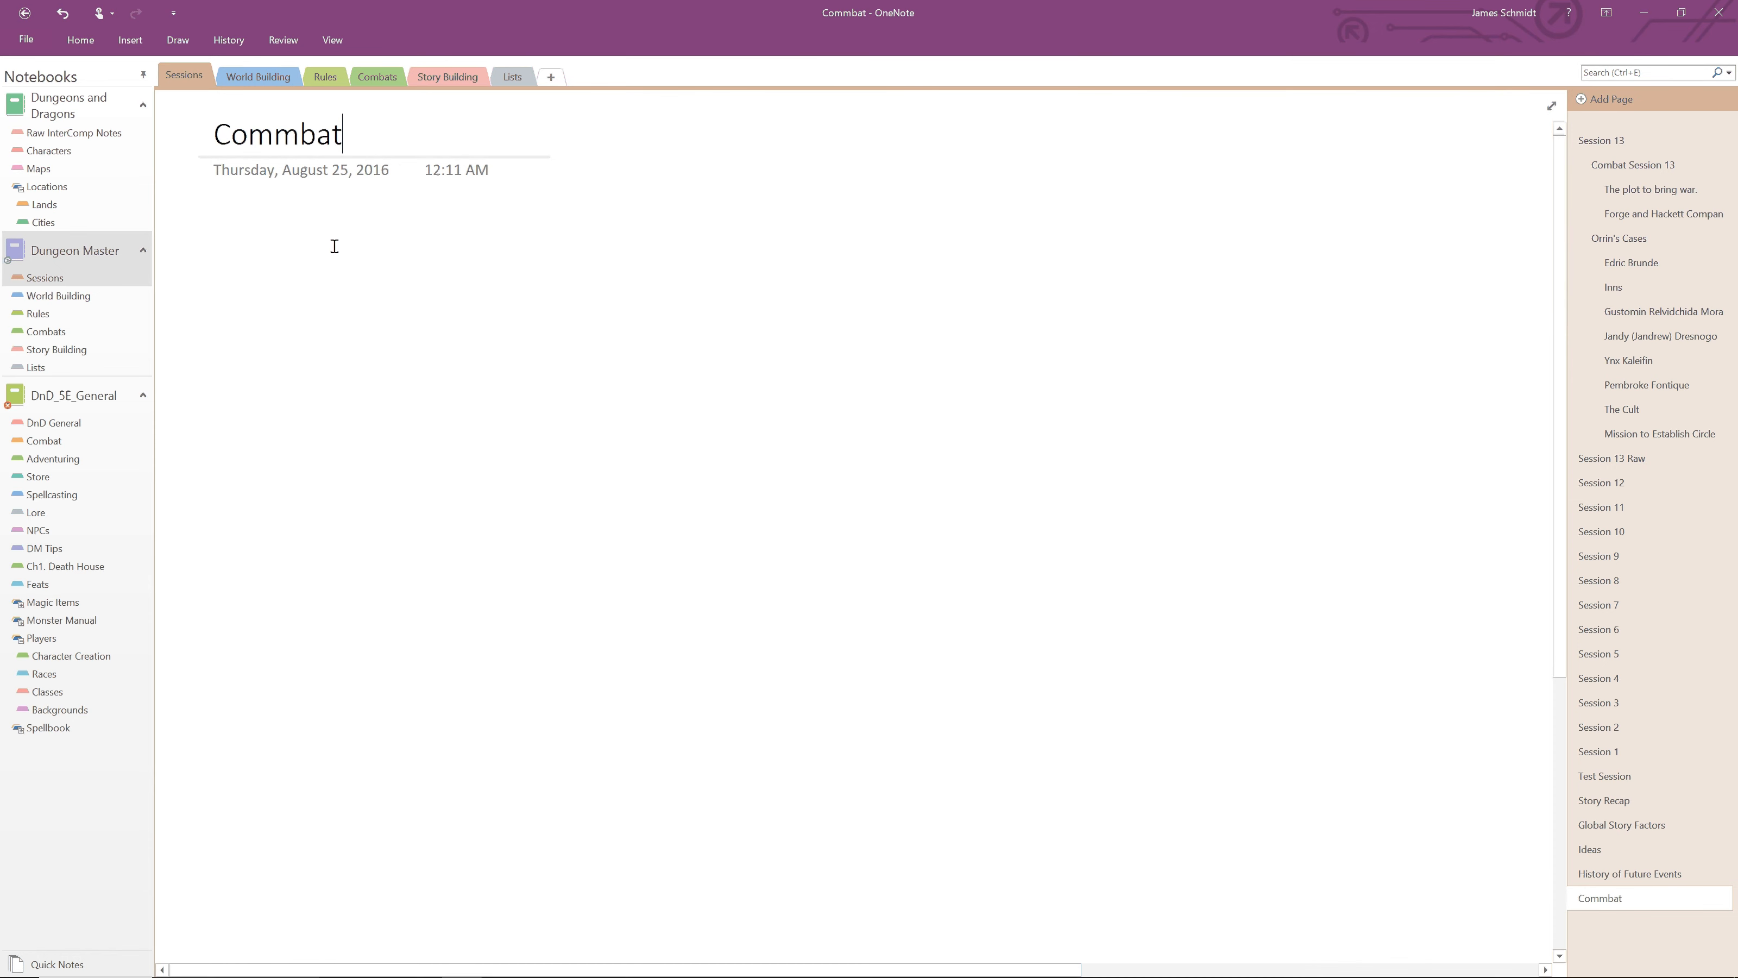
{"action": "key", "text": "BackSpace"}
{"action": "key", "text": "BackSpace"}
{"action": "key", "text": "BackSpace"}
{"action": "key", "text": "BackSpace"}
{"action": "type", "text": "bat Tracker V3"}
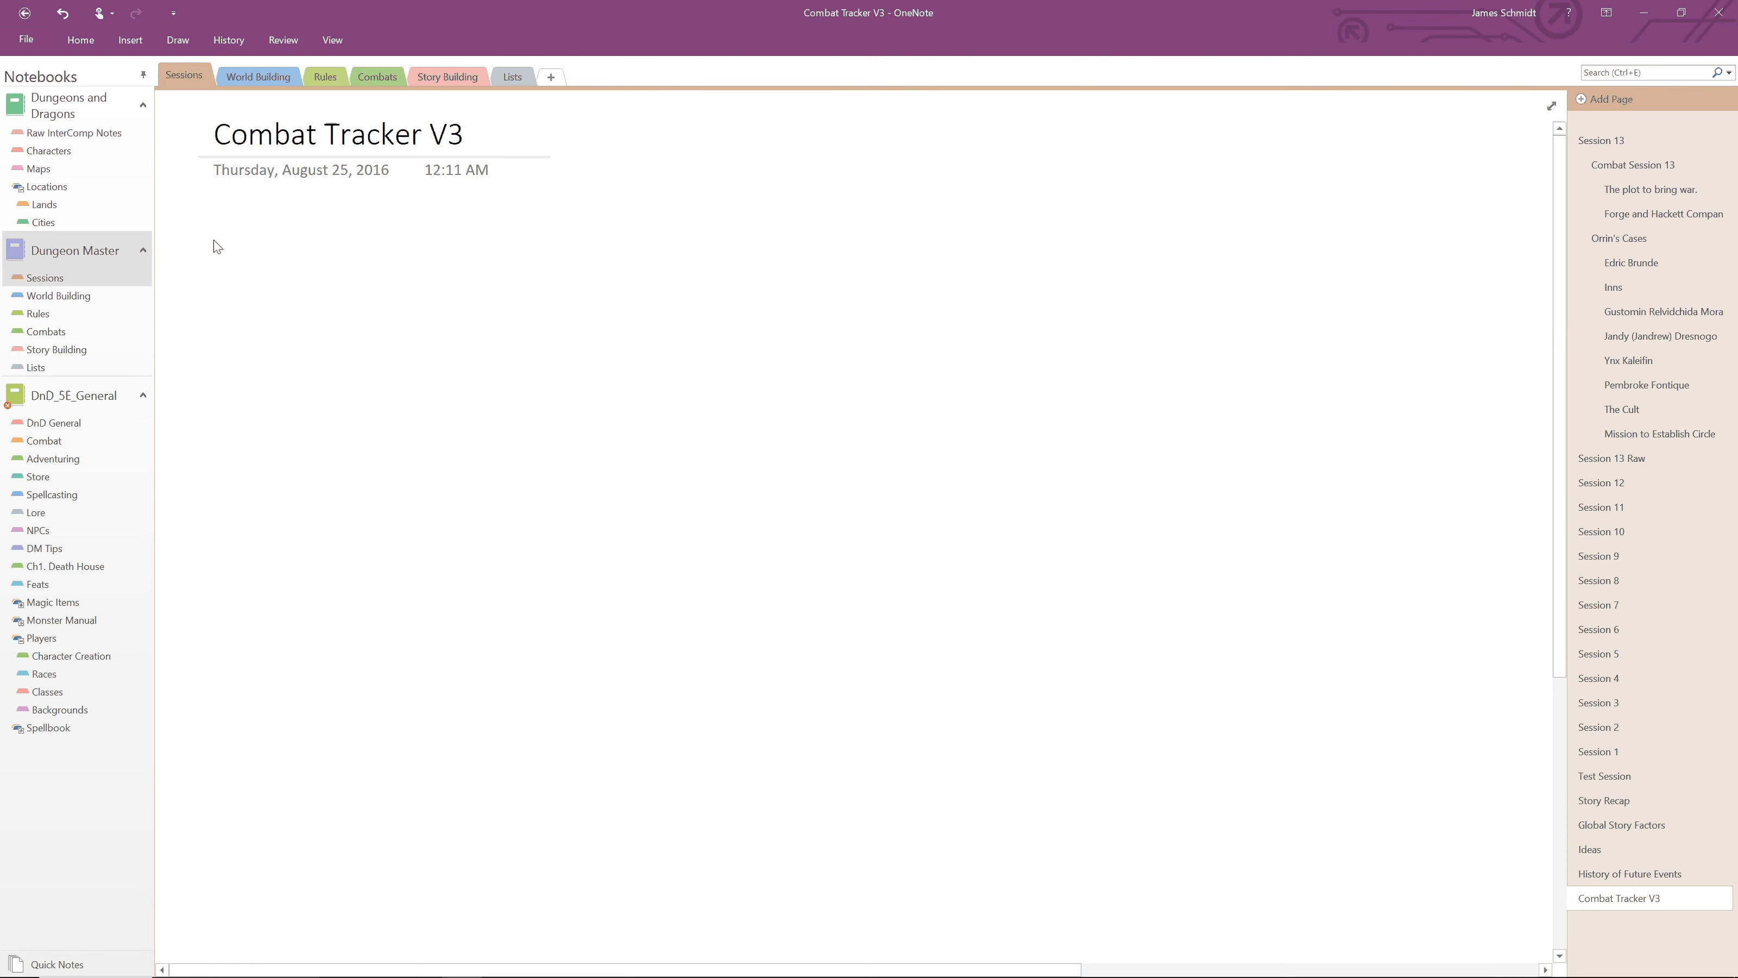
Step: Insert a table with six columns and six rows on the Combat Tracker V3 page
{"action": "left_click", "coordinate": [123, 43]}
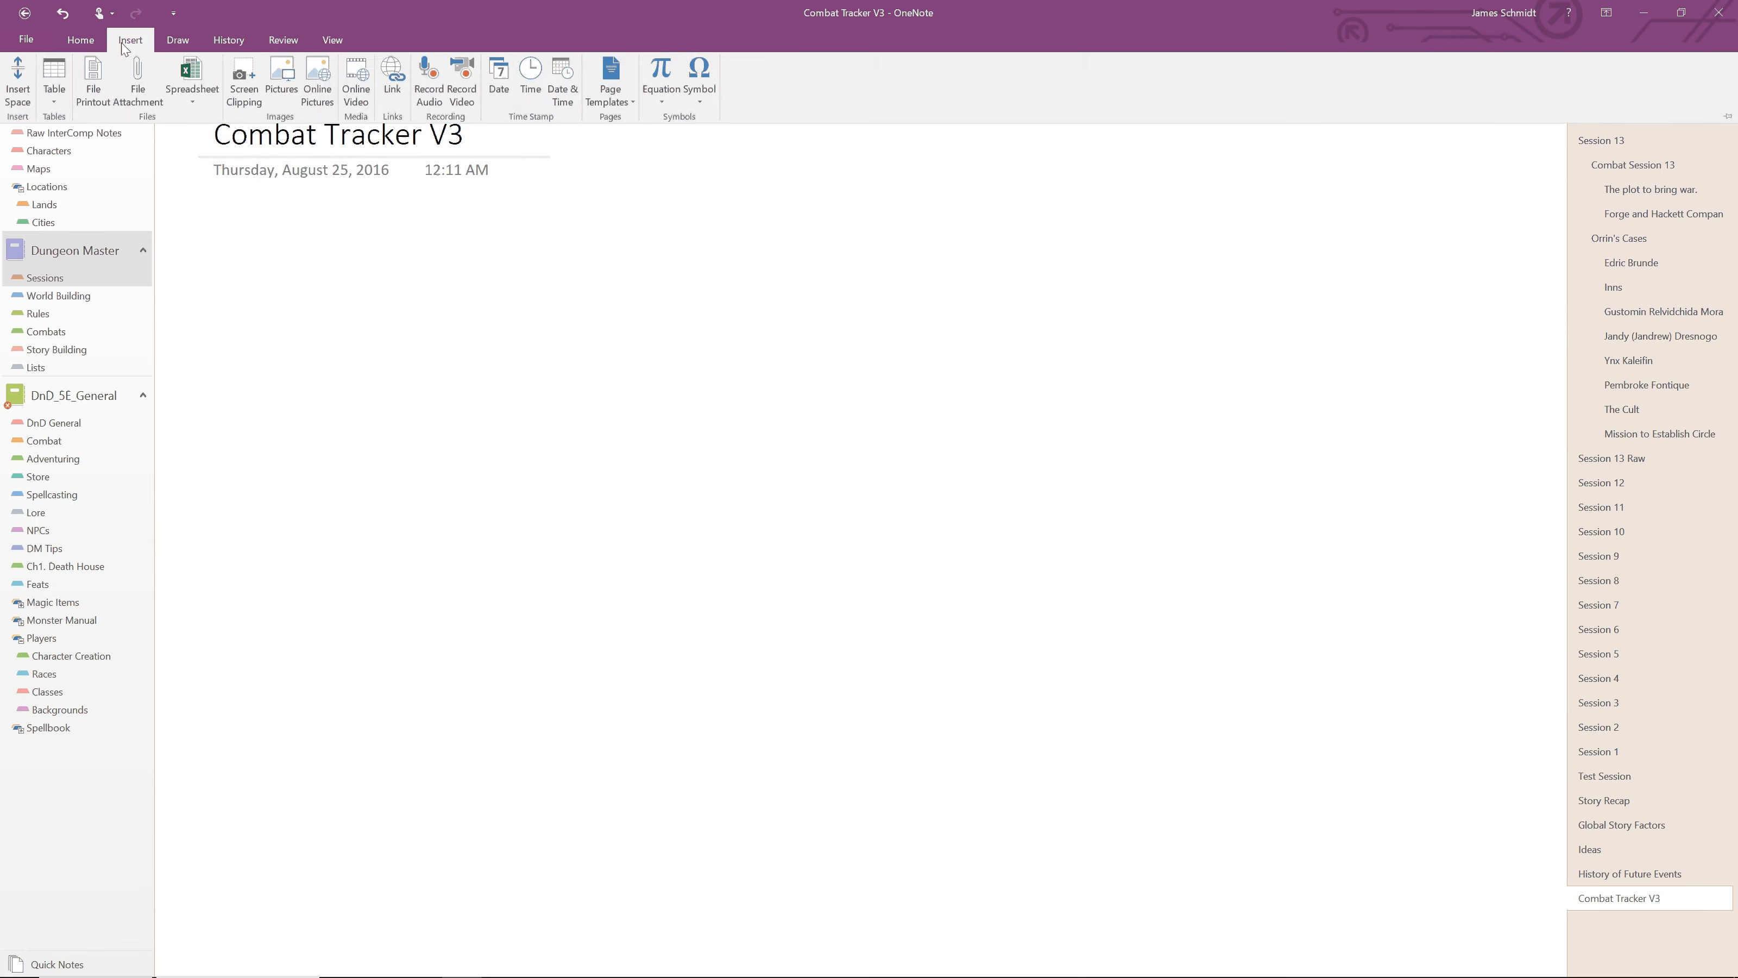
{"action": "left_click", "coordinate": [55, 89]}
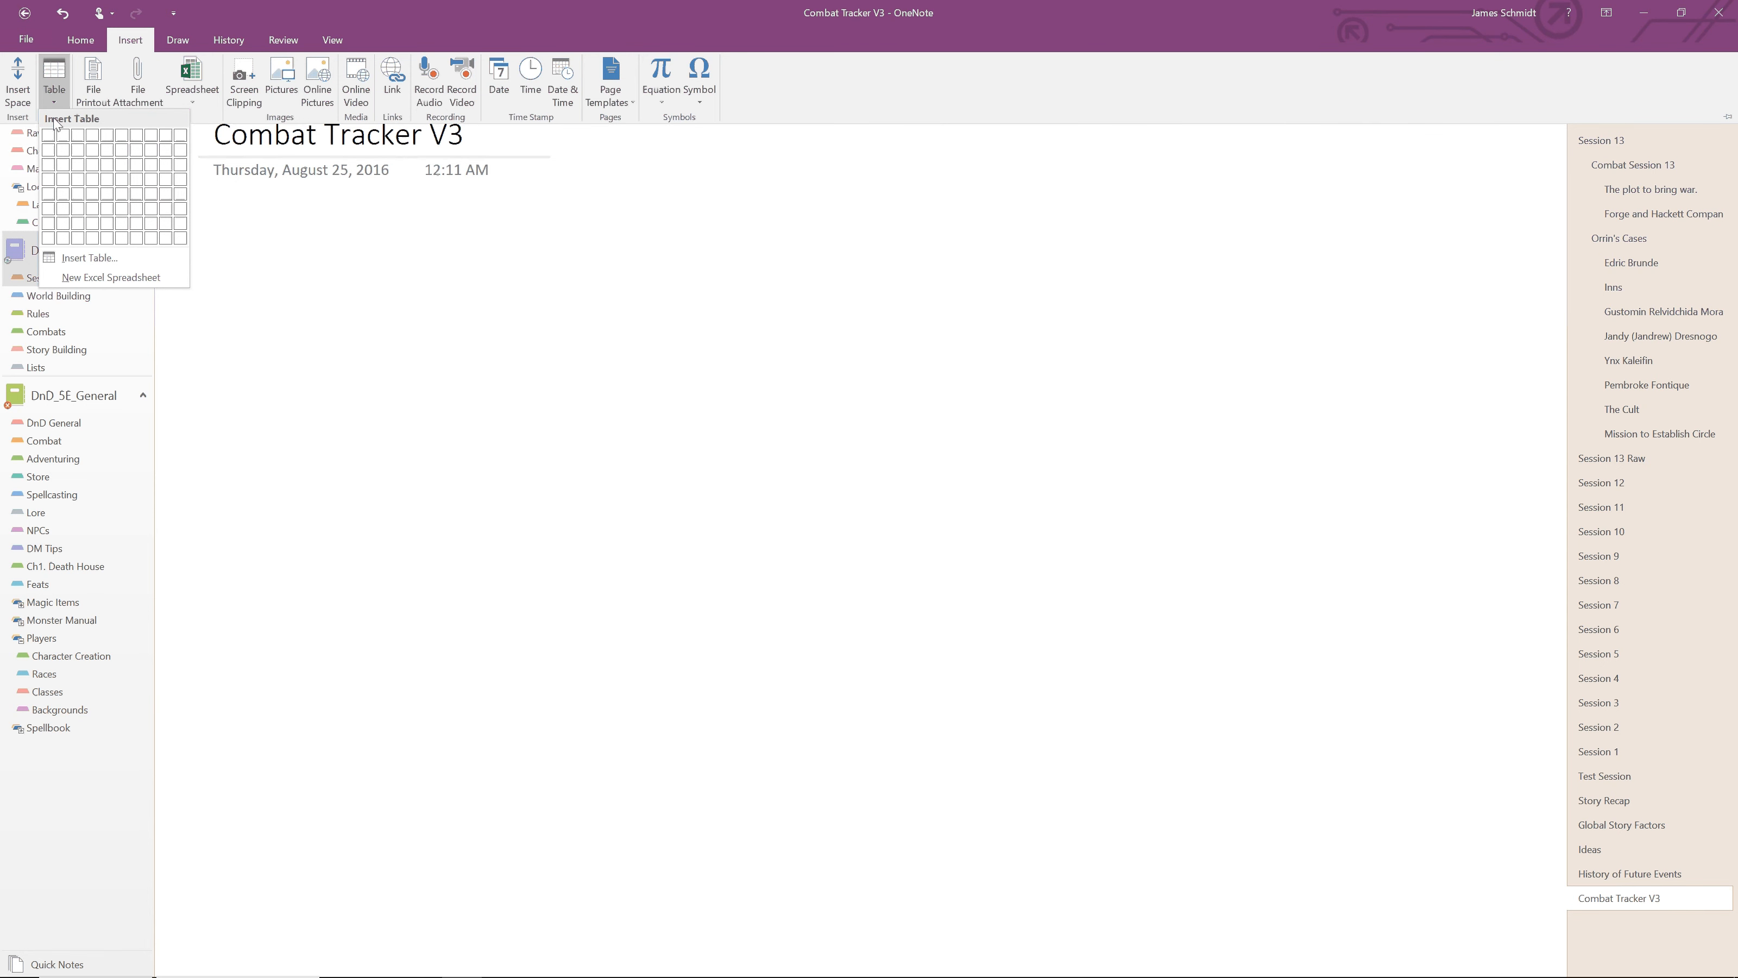
{"action": "left_click", "coordinate": [126, 215]}
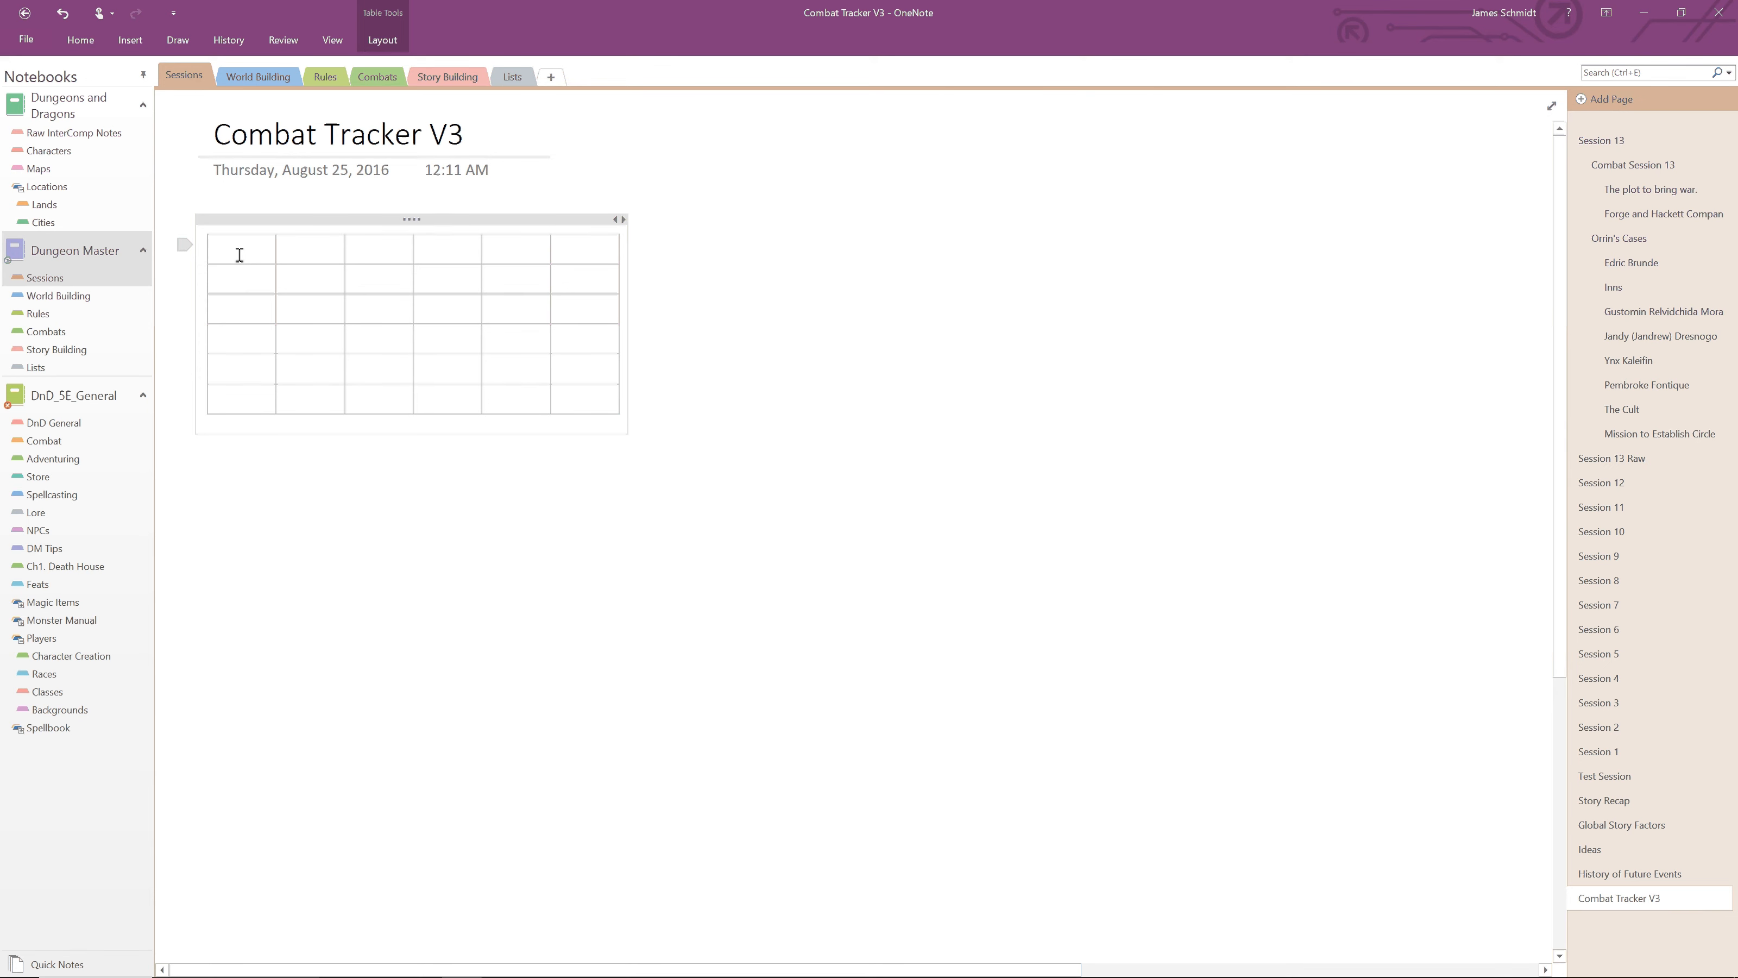
Step: Enter the headings Turn and Player in the first row, leave the third column blank, and head the fourth Unit
{"action": "type", "text": "Turn"}
{"action": "left_click", "coordinate": [303, 257]}
{"action": "left_click", "coordinate": [361, 244]}
{"action": "type", "text": "Player"}
{"action": "left_click", "coordinate": [321, 252]}
{"action": "type", "text": "Player"}
{"action": "double_click", "coordinate": [368, 252]}
{"action": "key", "text": "BackSpace"}
{"action": "type", "text": "Unit"}
Step: Enter AC and HP as the headings of the fifth and sixth columns
{"action": "left_click", "coordinate": [521, 253]}
{"action": "type", "text": "Ac"}
{"action": "key", "text": "BackSpace"}
{"action": "type", "text": "C"}
{"action": "left_click", "coordinate": [577, 243]}
{"action": "type", "text": "HP"}
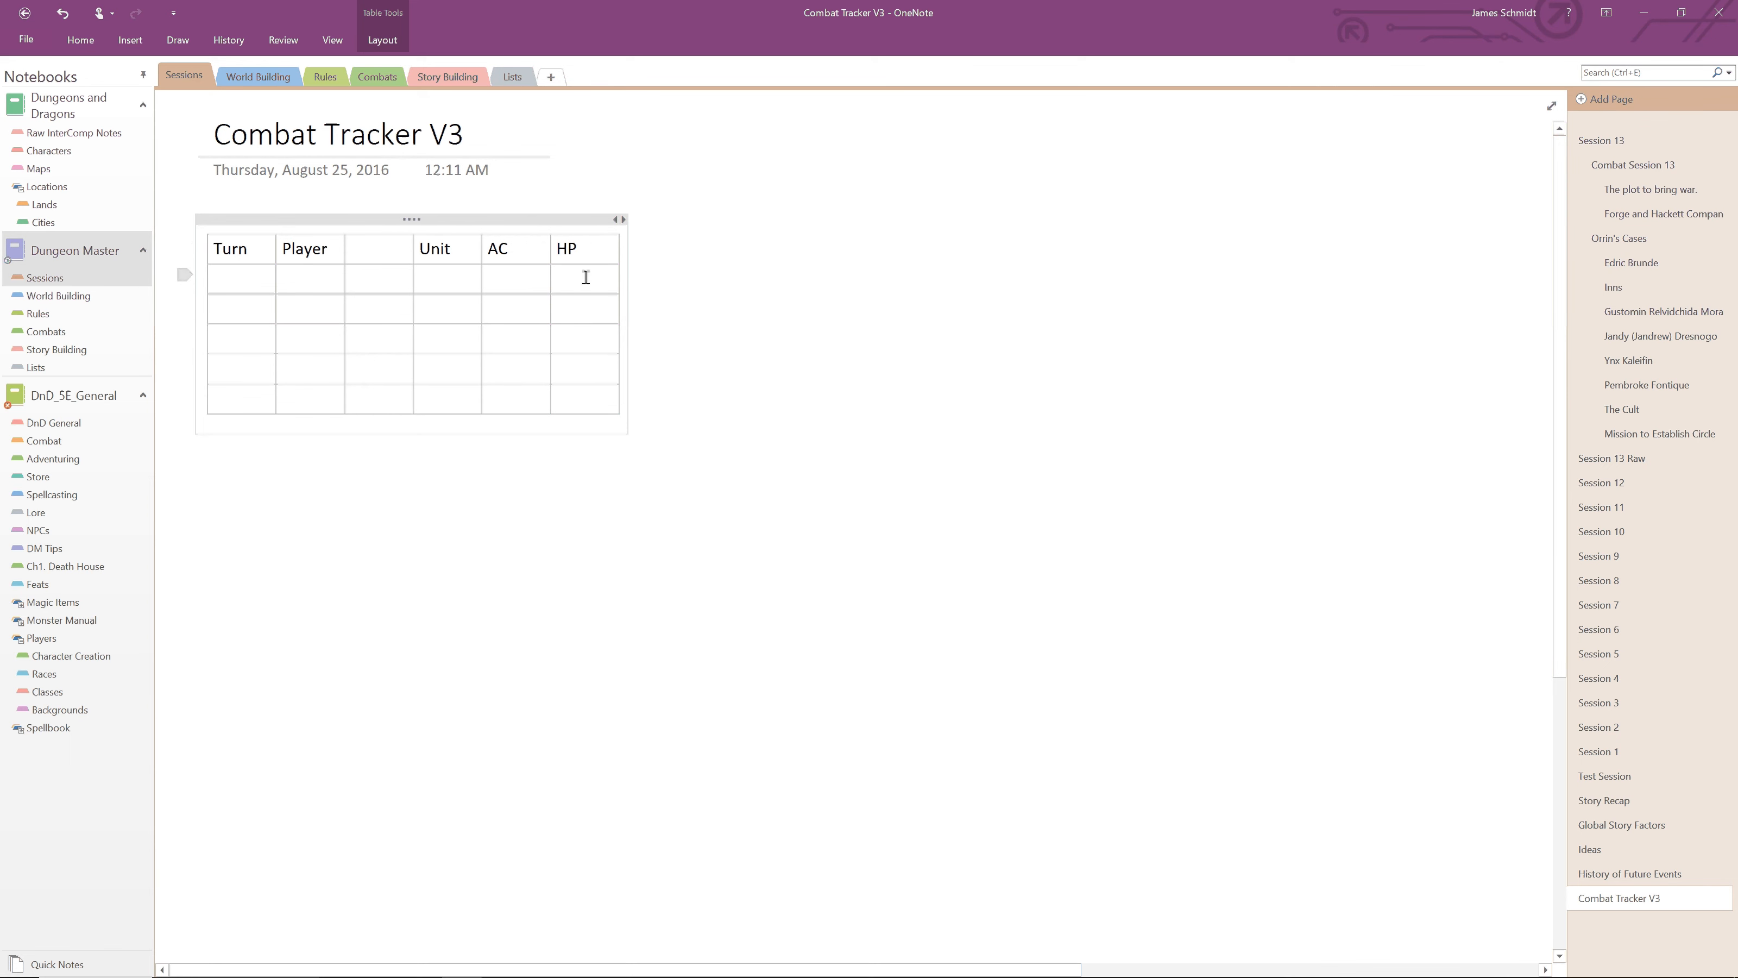
Step: Insert three empty columns after the HP column
{"action": "left_click", "coordinate": [385, 42]}
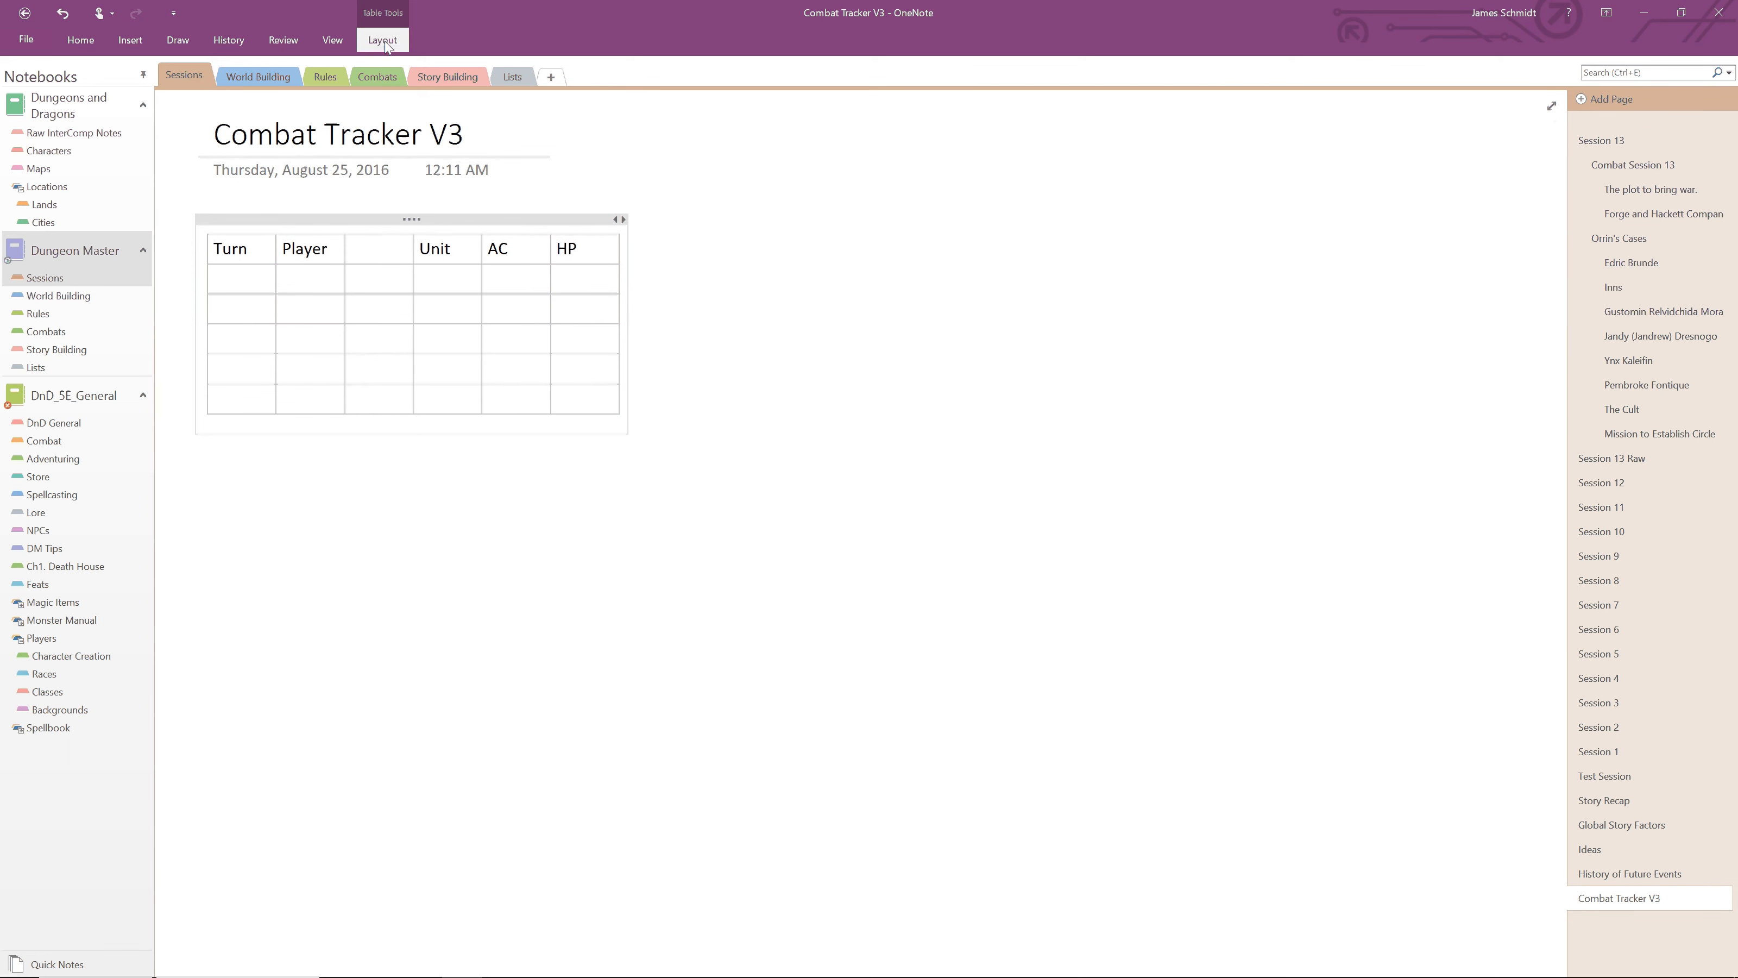
{"action": "left_click", "coordinate": [385, 42]}
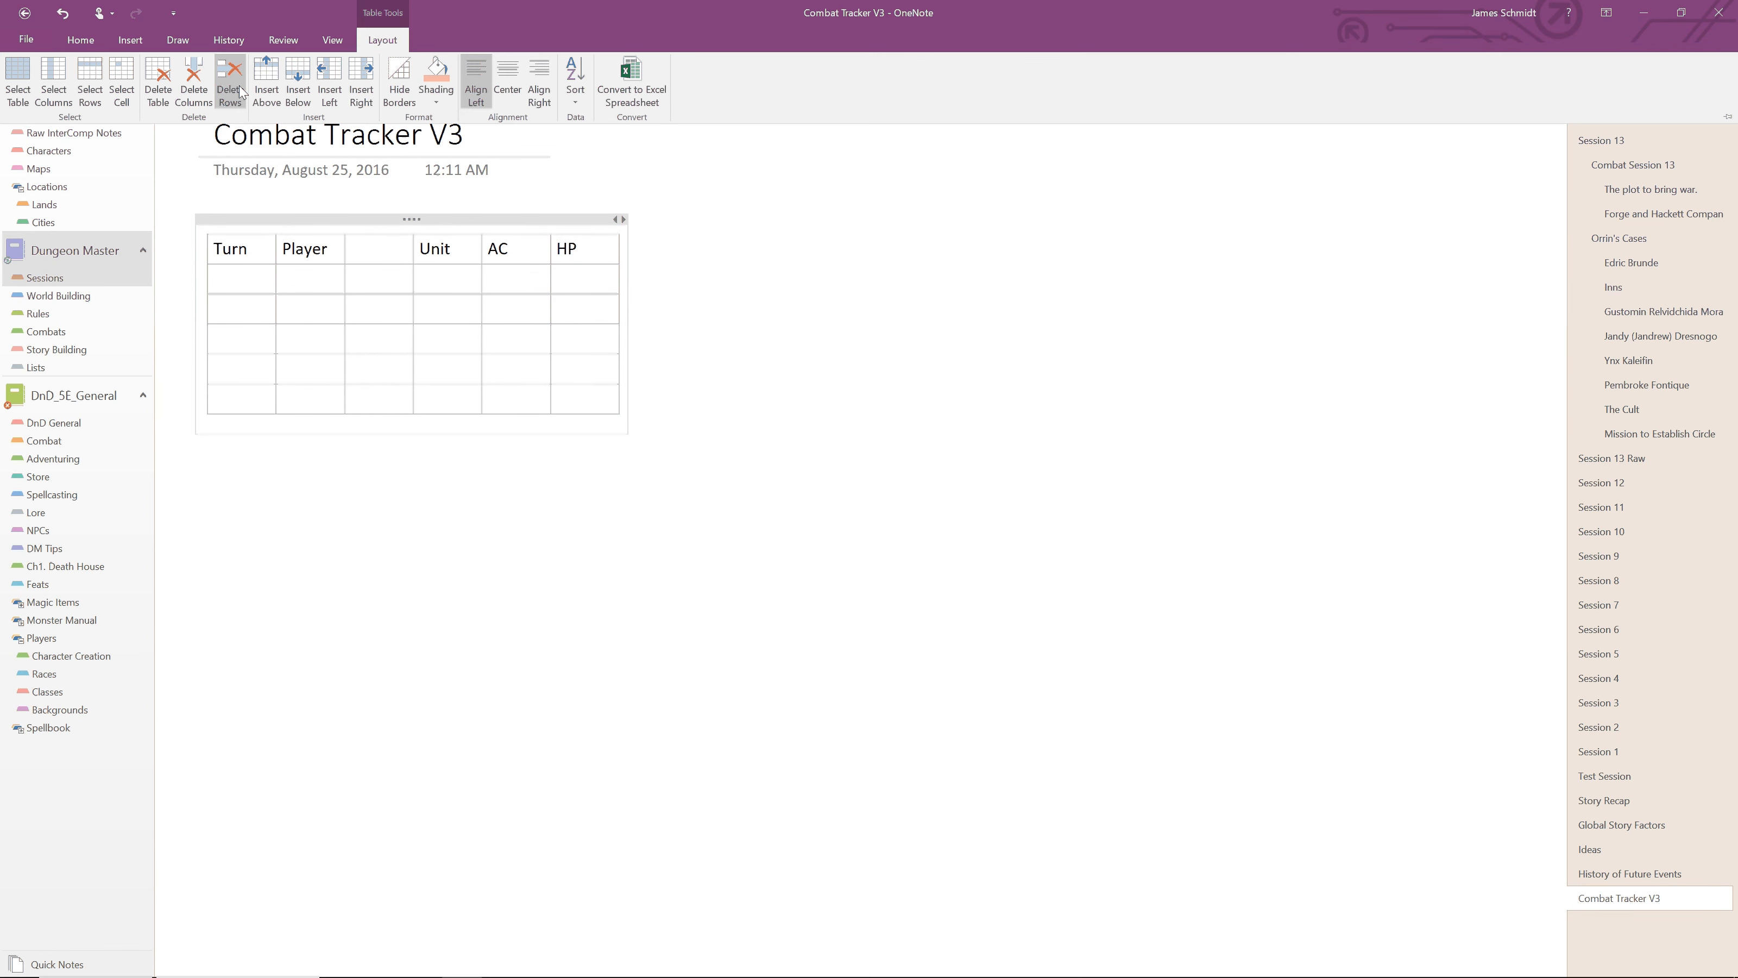
{"action": "left_click", "coordinate": [361, 103]}
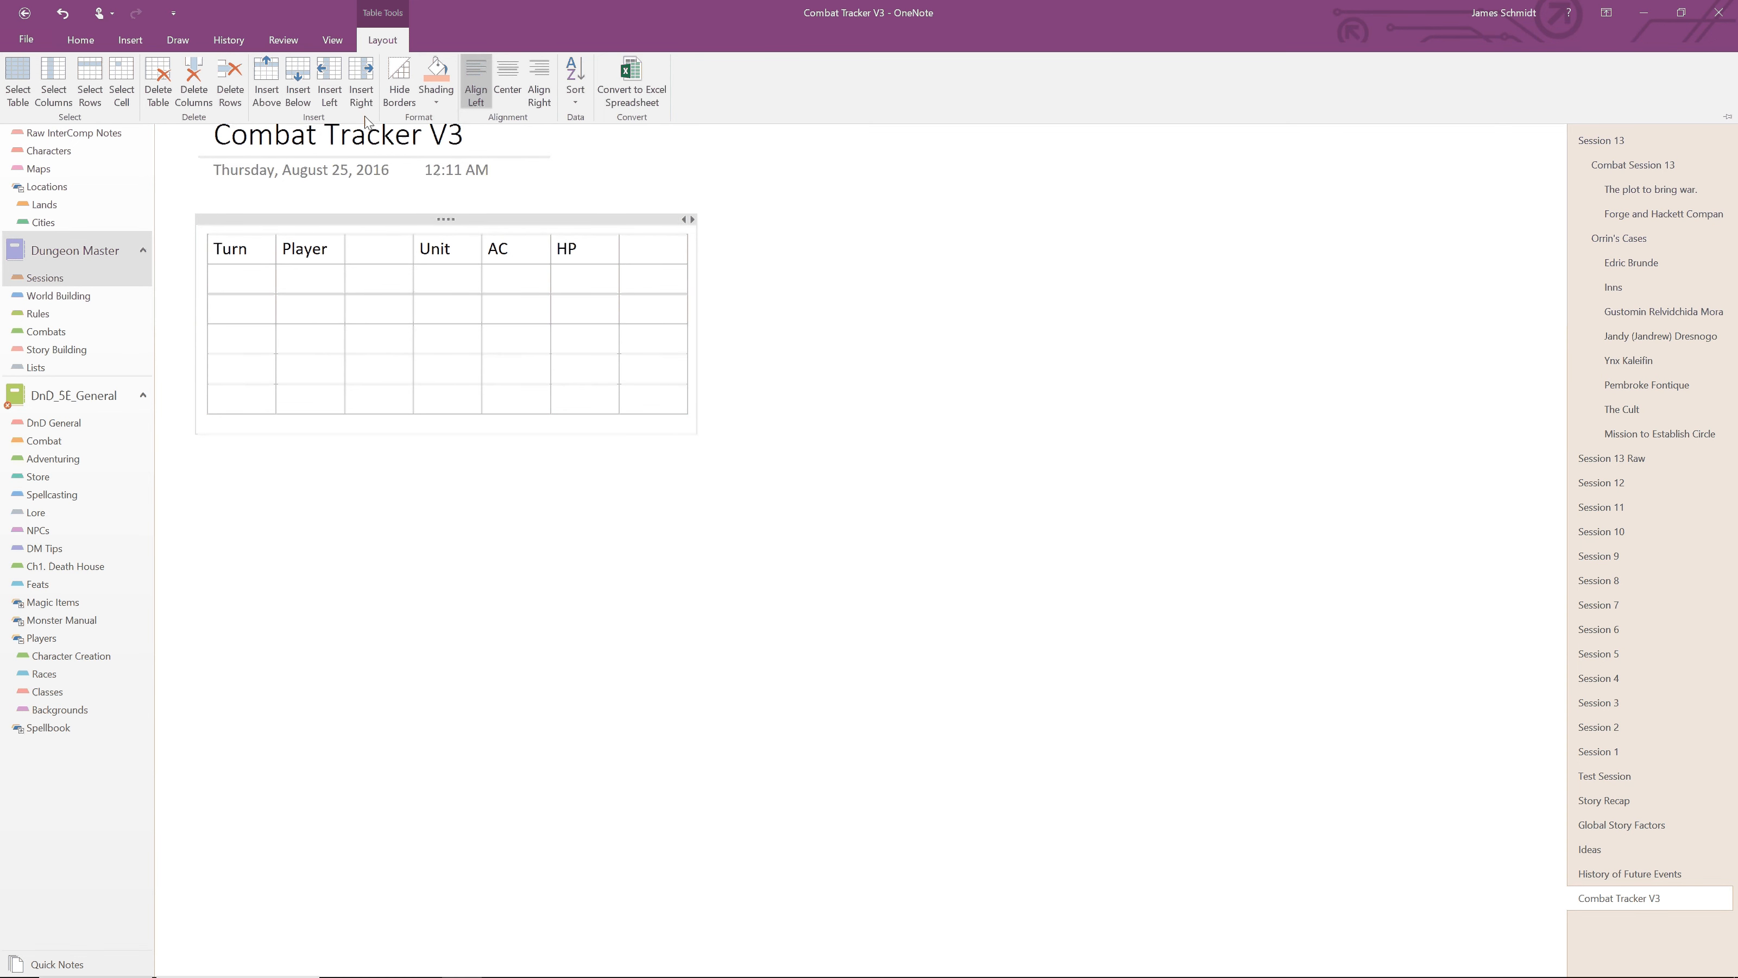
{"action": "left_click", "coordinate": [362, 102]}
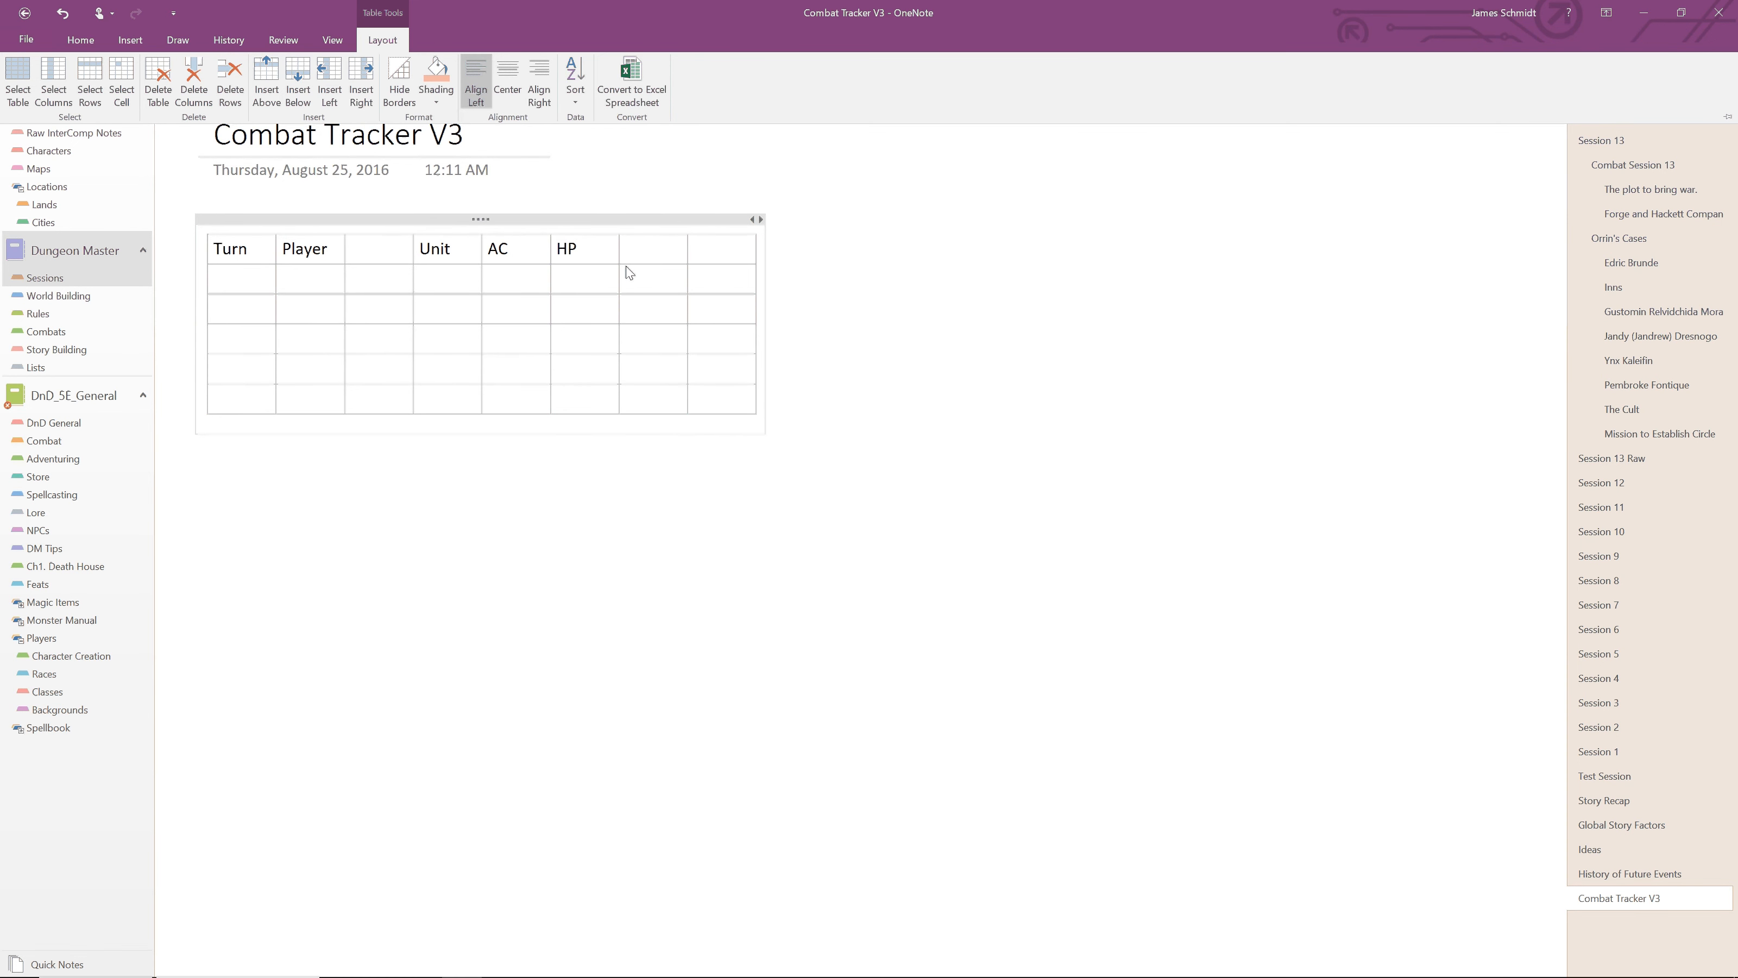
{"action": "left_click", "coordinate": [500, 152]}
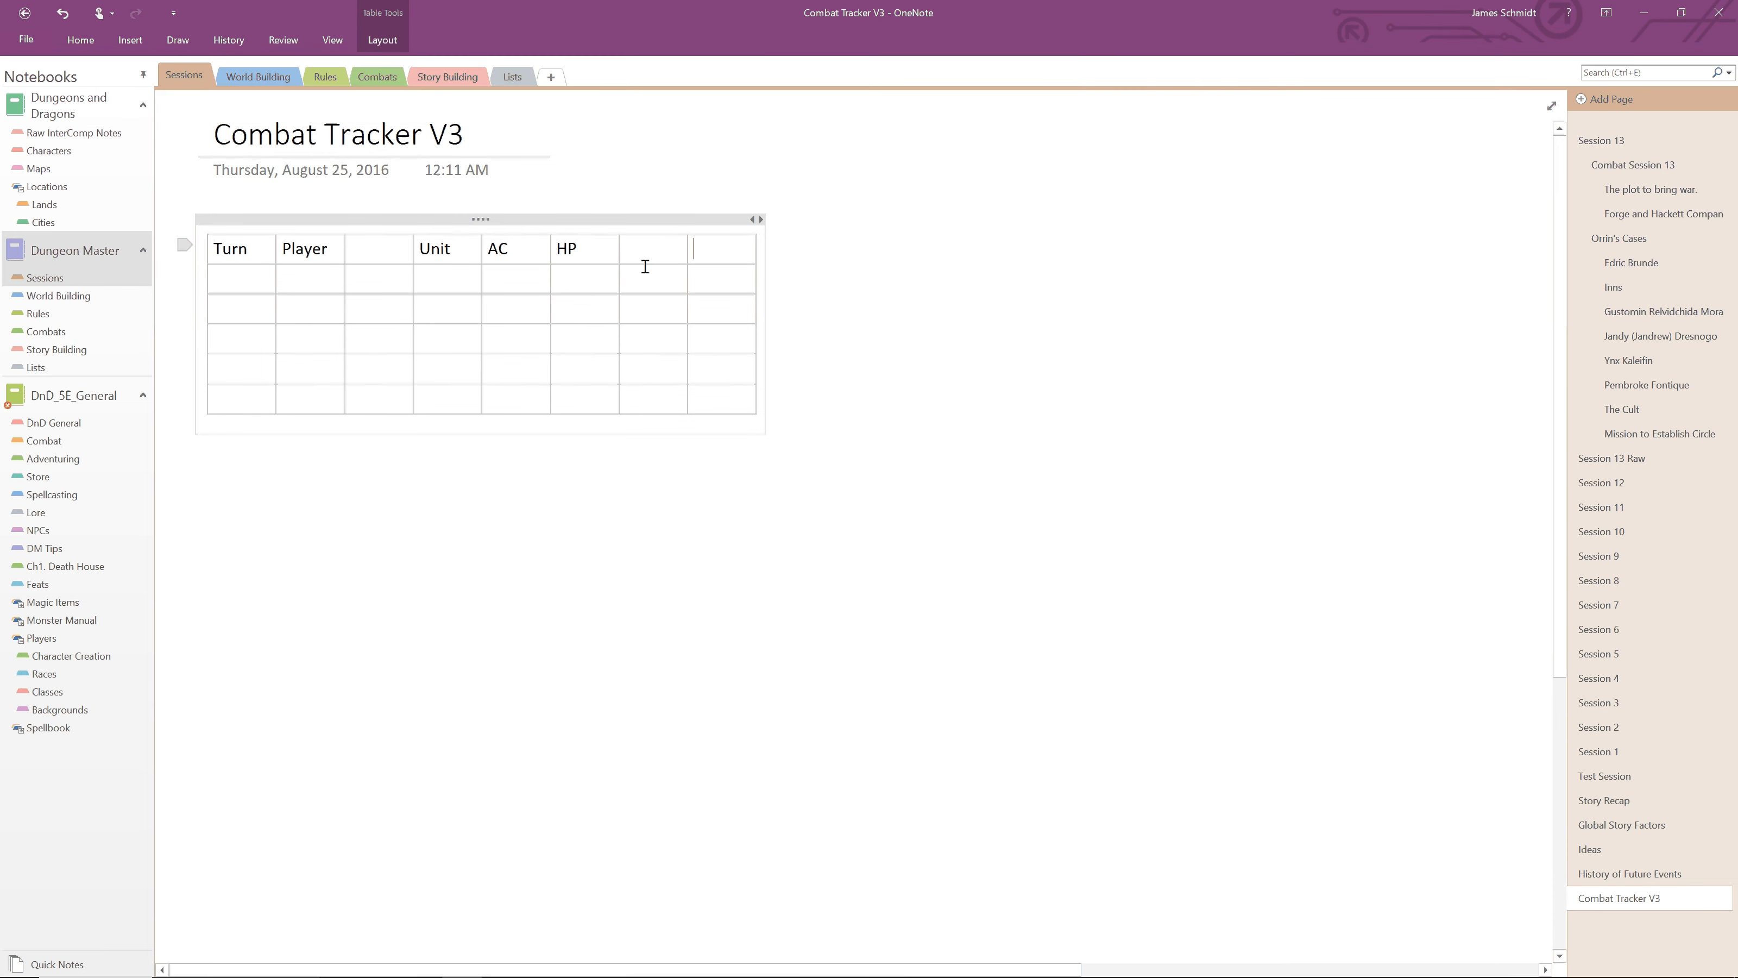
{"action": "left_click", "coordinate": [383, 40]}
{"action": "left_click", "coordinate": [361, 89]}
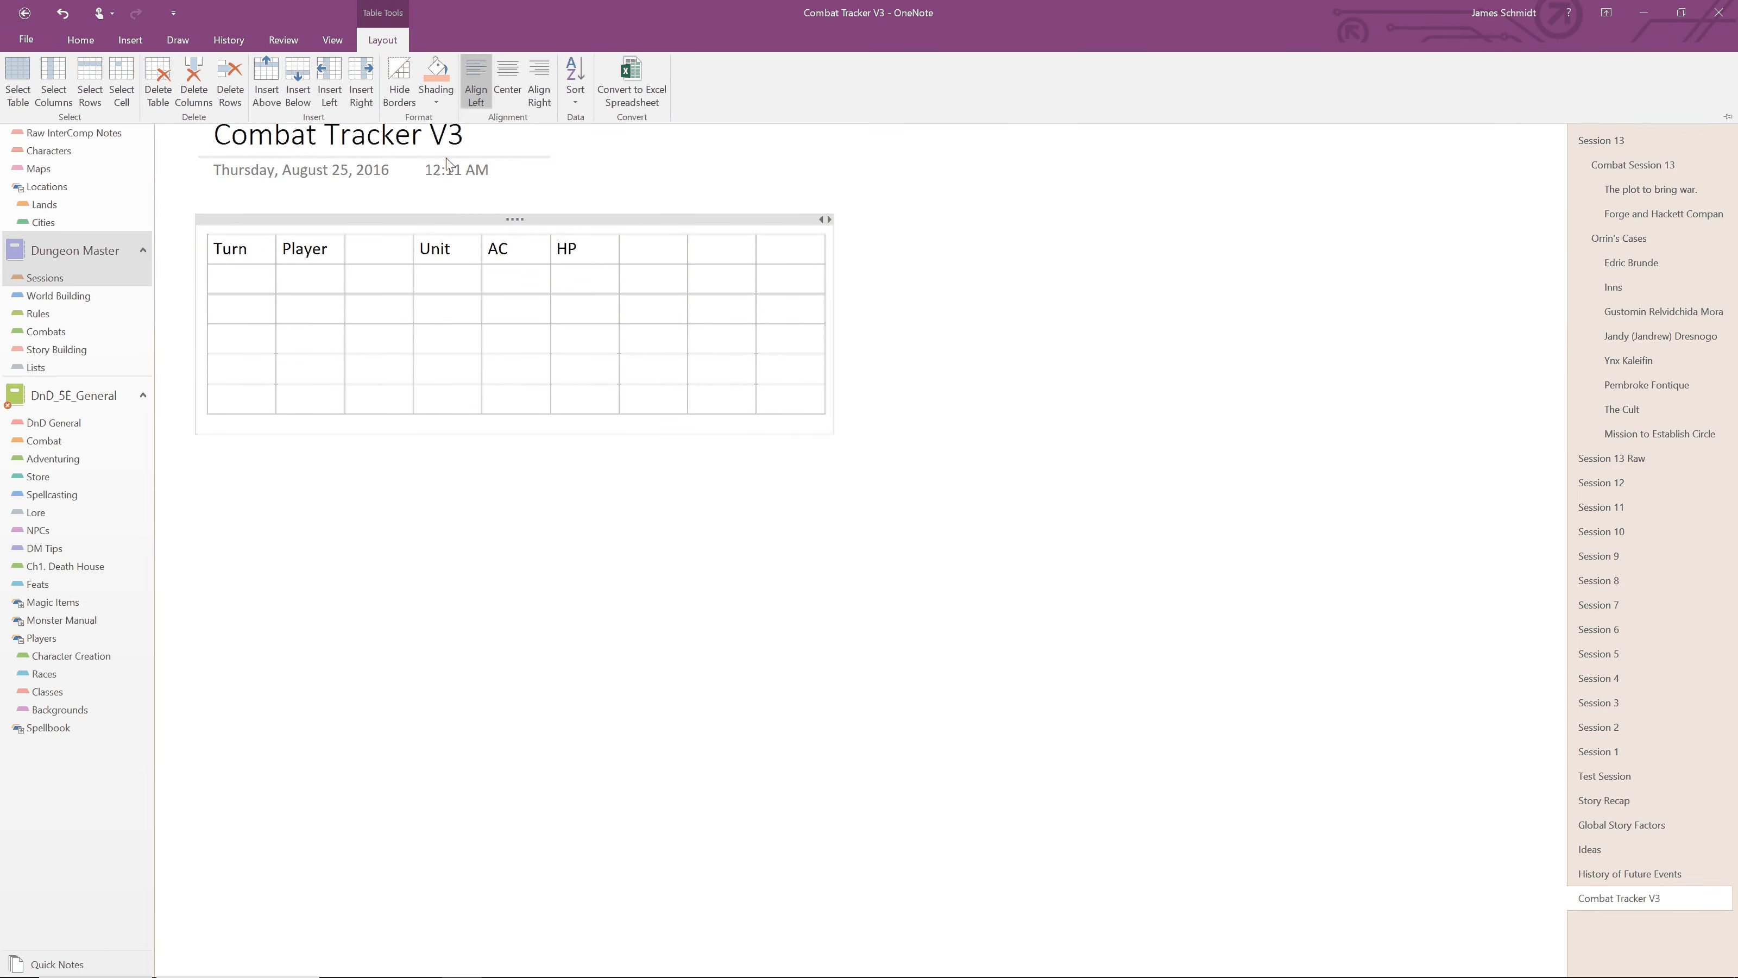
Step: Head the three new columns Condition, Location and Notes
{"action": "left_click", "coordinate": [651, 247]}
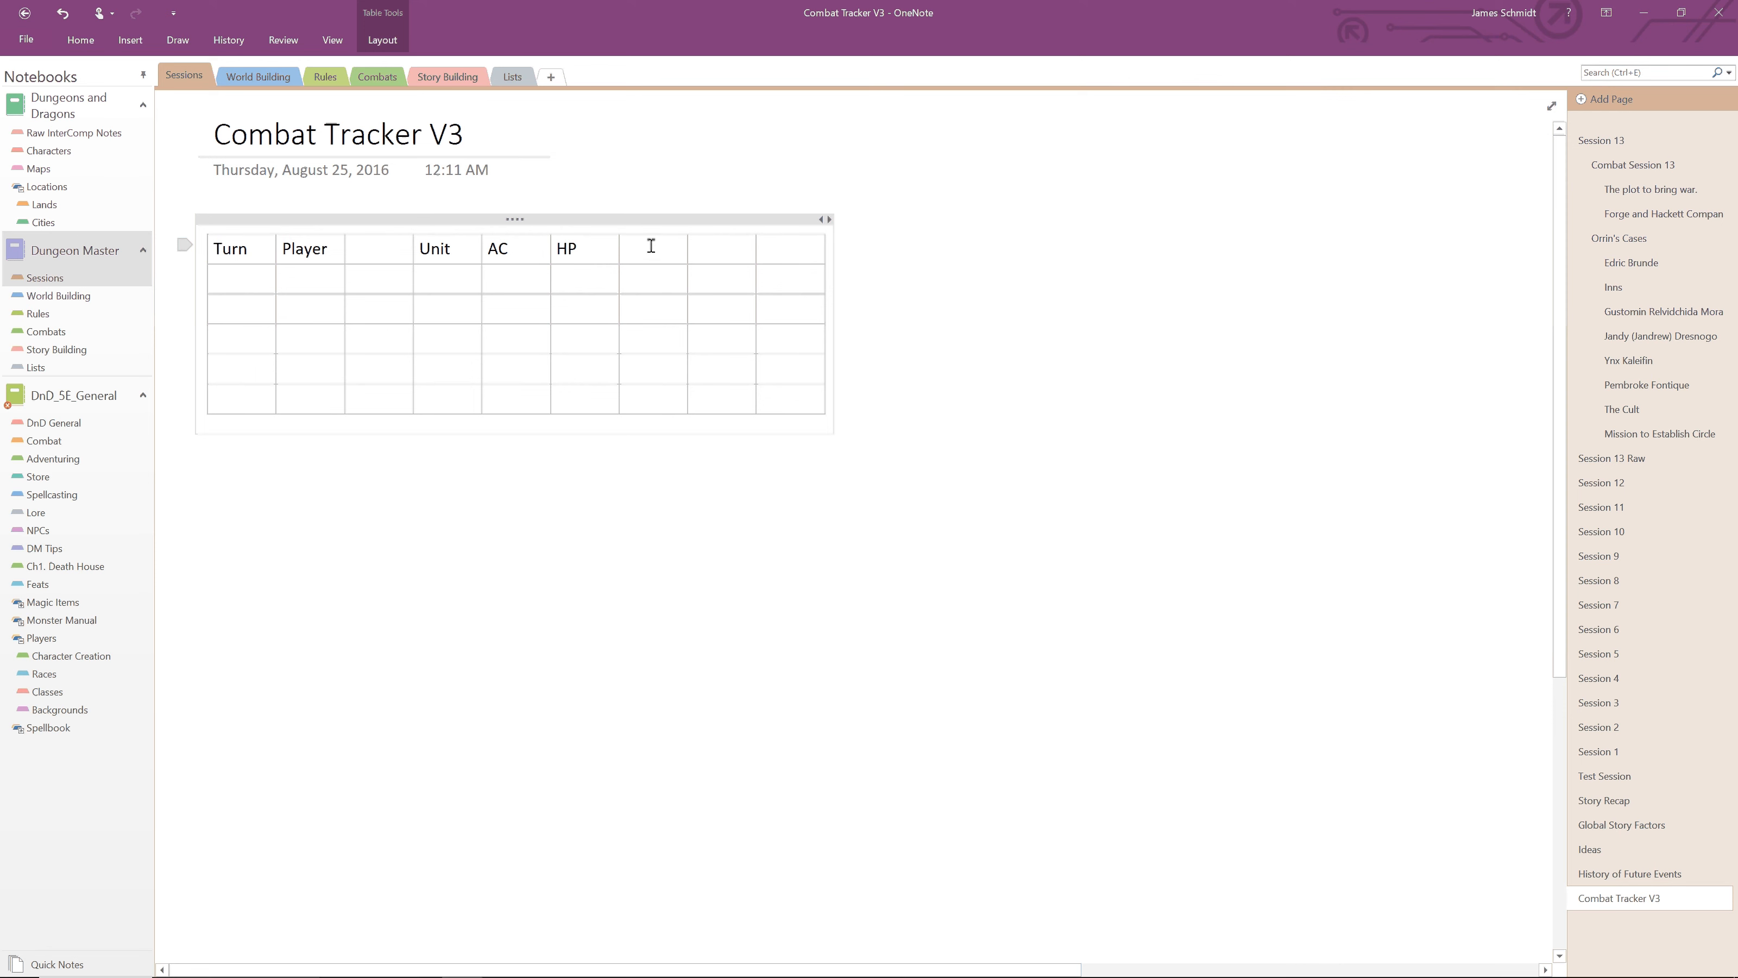
{"action": "type", "text": "Condition"}
{"action": "left_click", "coordinate": [718, 255]}
{"action": "type", "text": "Lo"}
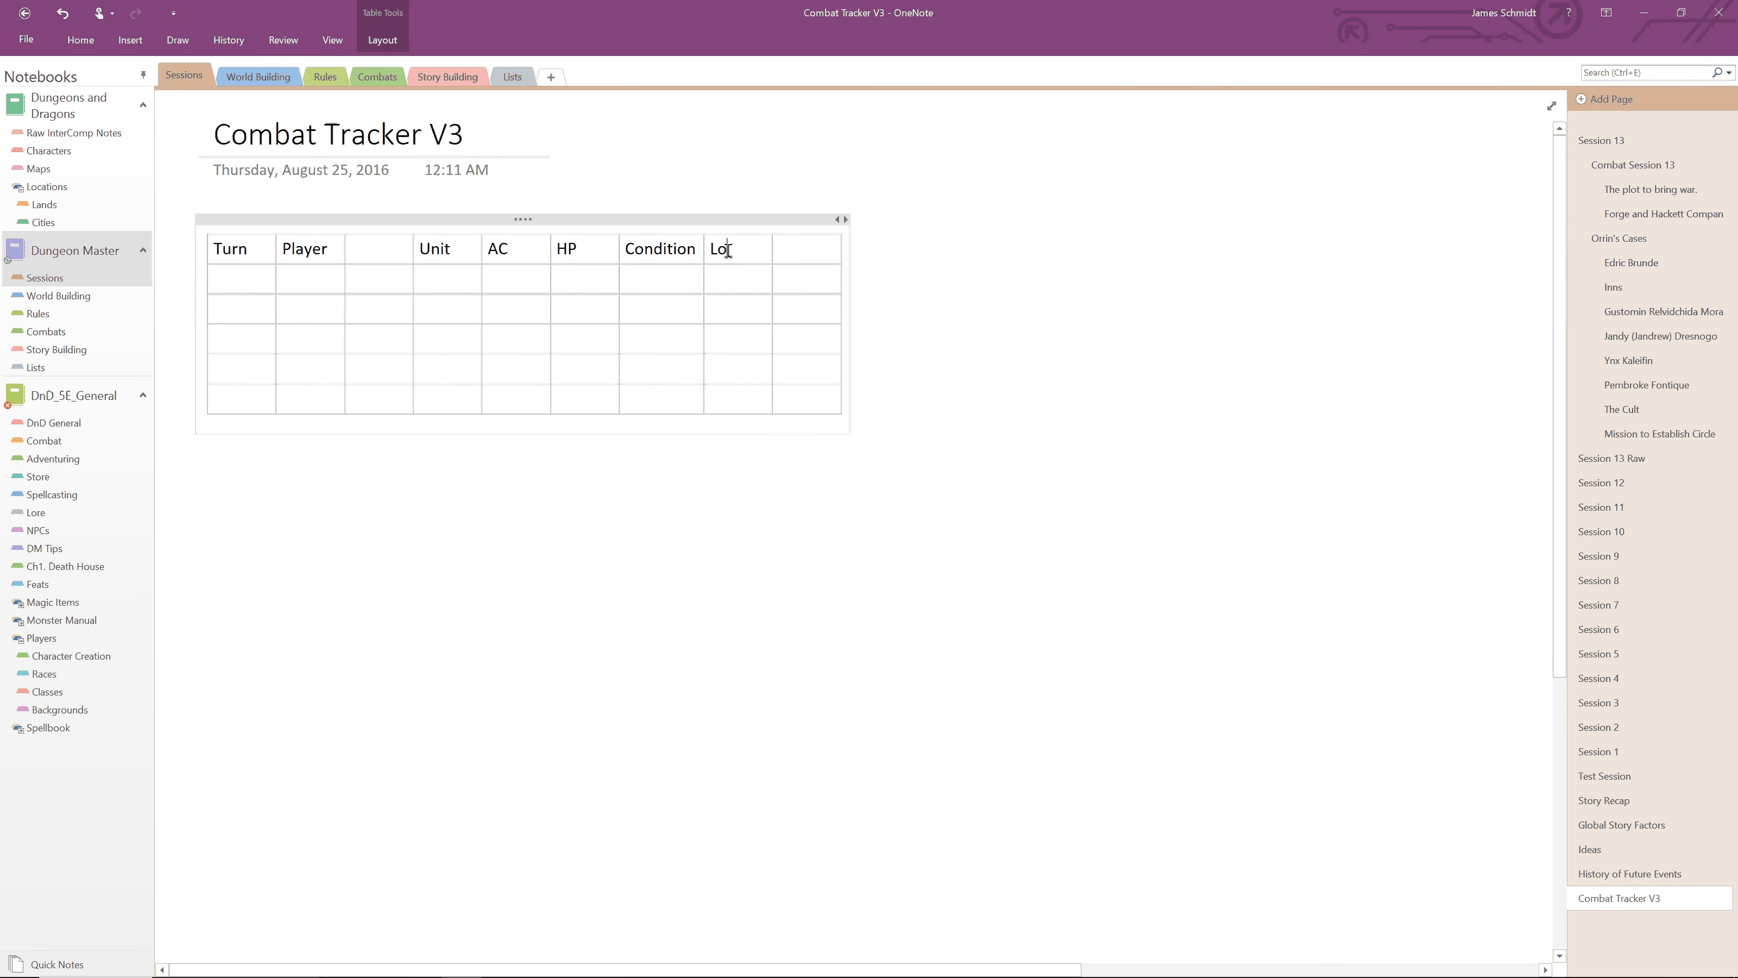
{"action": "type", "text": "cation"}
{"action": "left_click", "coordinate": [794, 250]}
{"action": "type", "text": "N"}
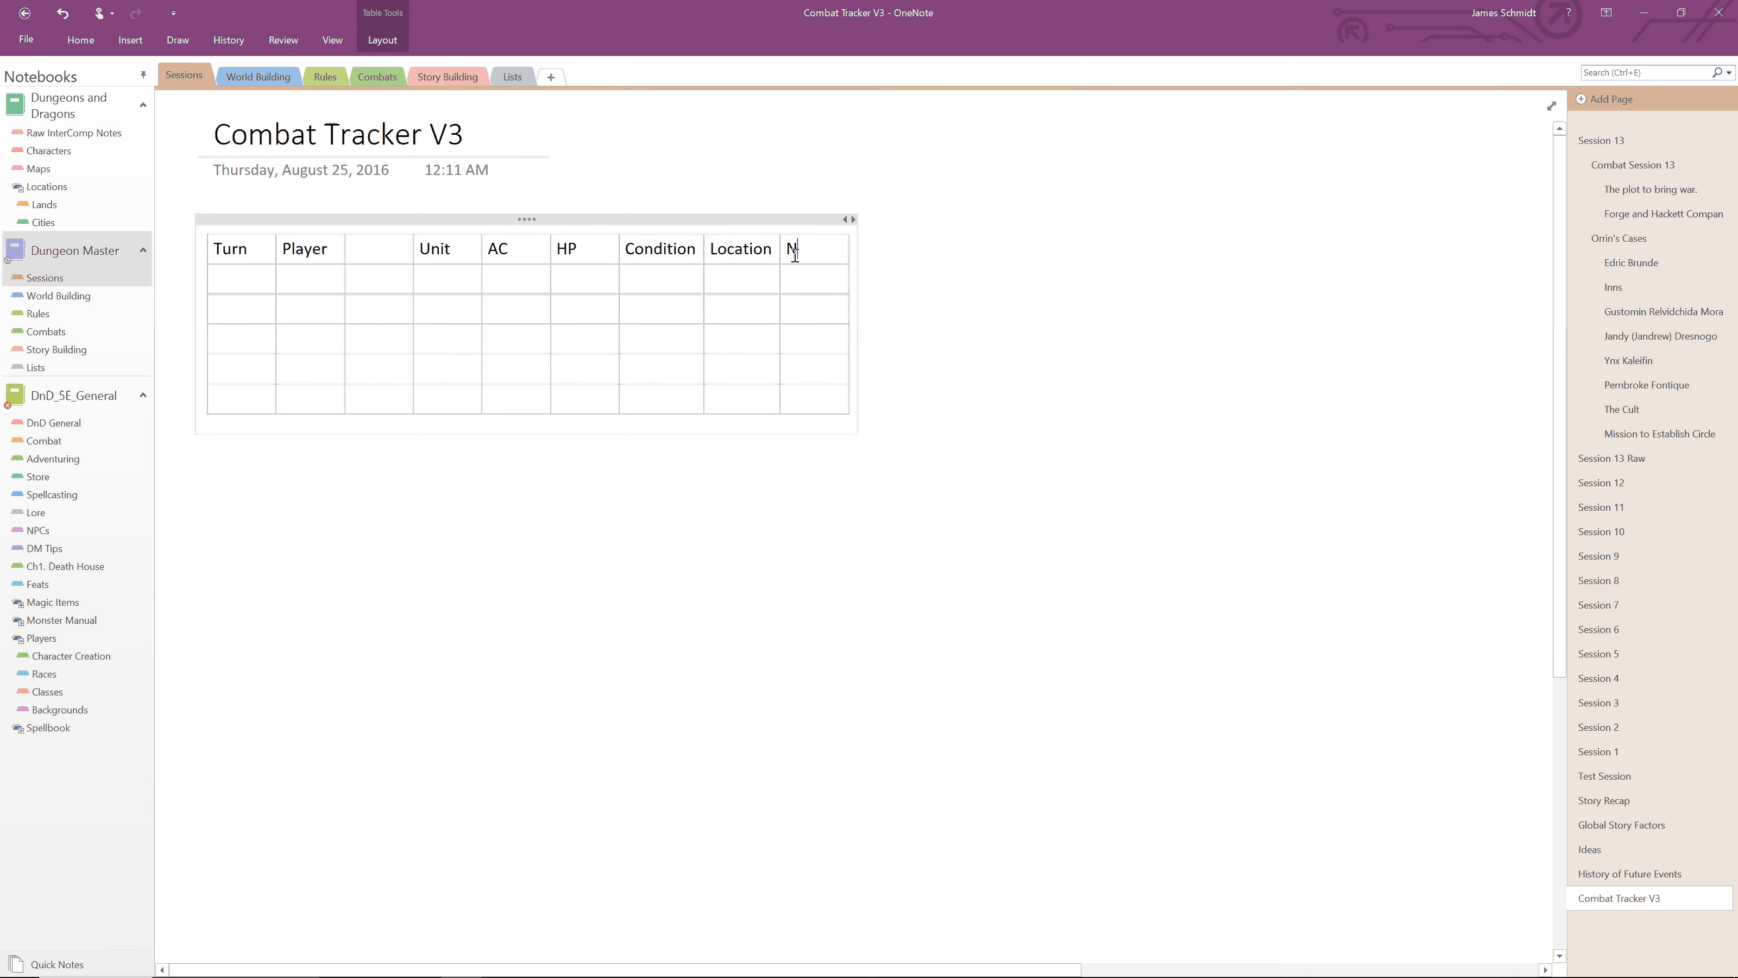
{"action": "type", "text": "otes"}
Step: Shade the whole heading row from Turn to Notes in medium green
{"action": "left_click_drag", "start_coordinate": [248, 245], "coordinate": [823, 241]}
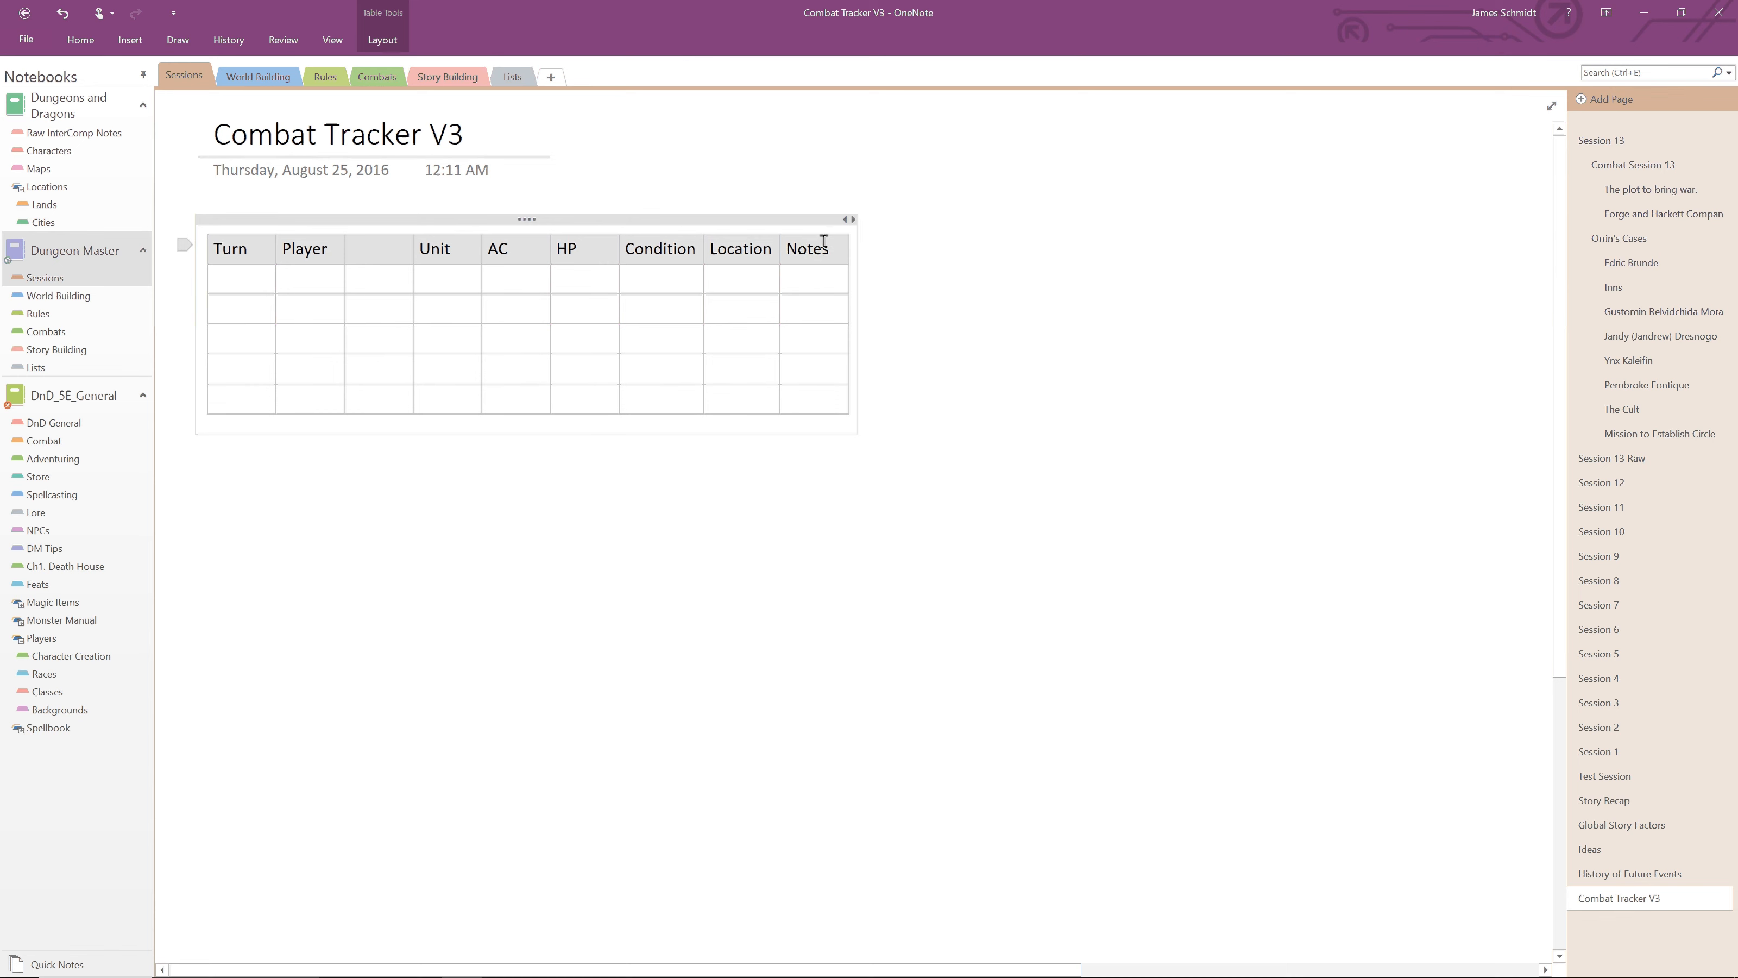
{"action": "left_click", "coordinate": [382, 39]}
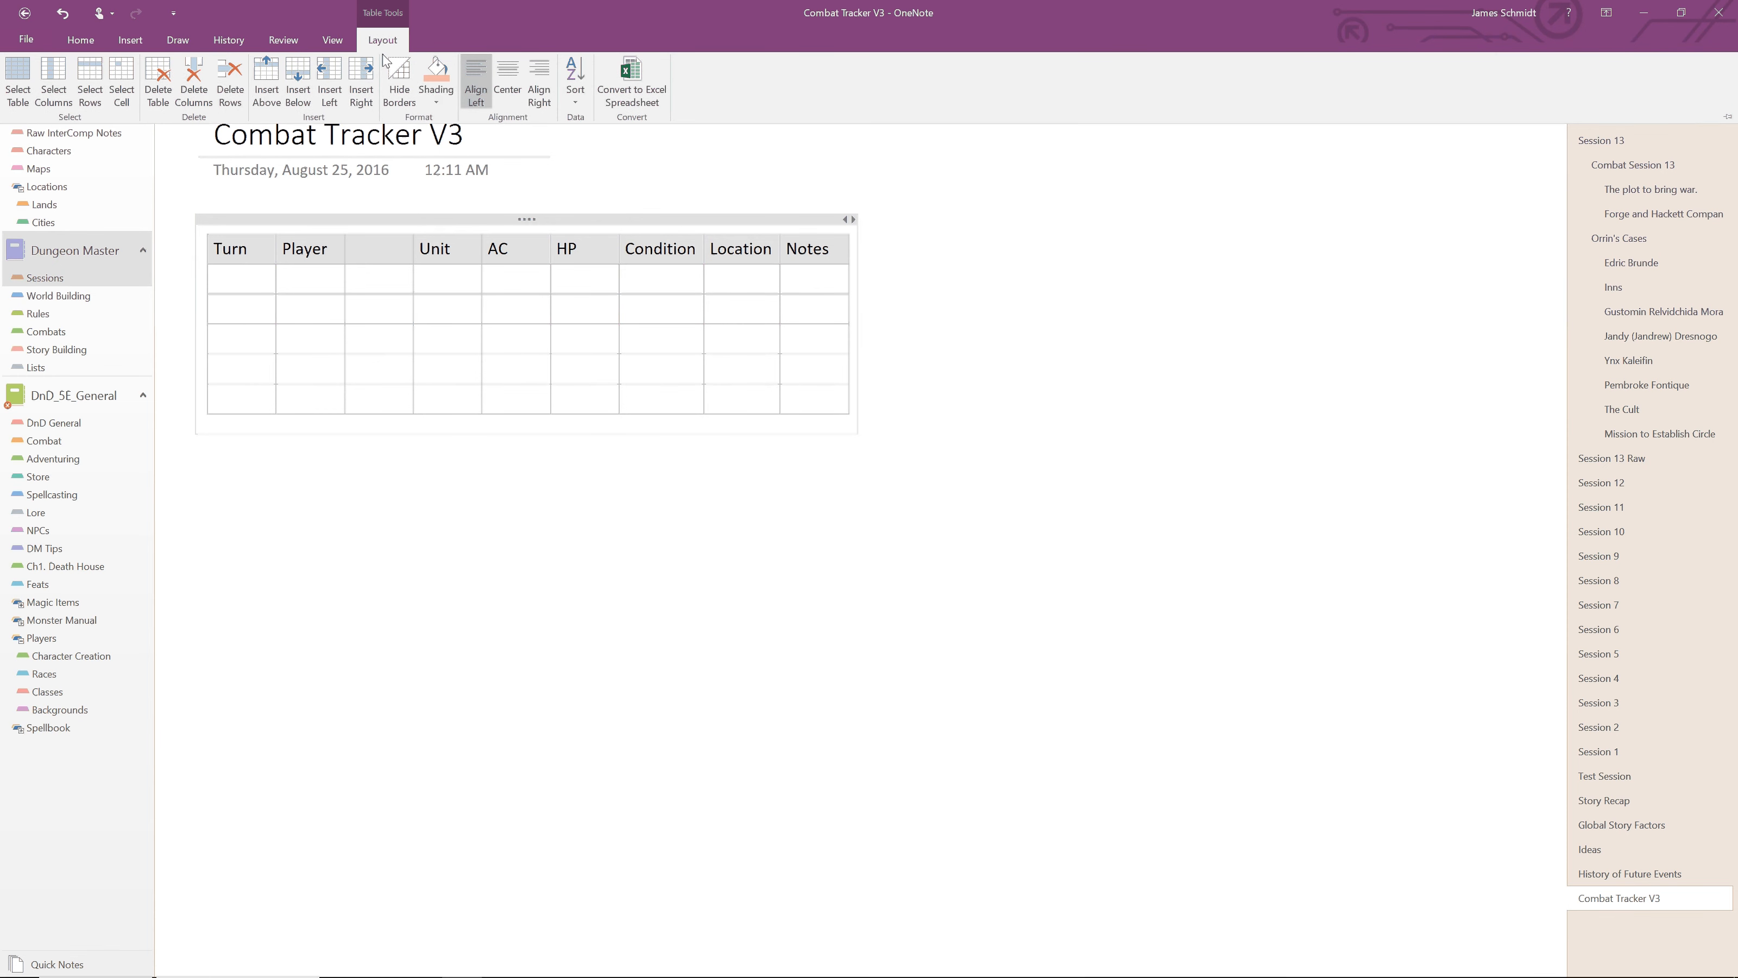
{"action": "left_click", "coordinate": [437, 103]}
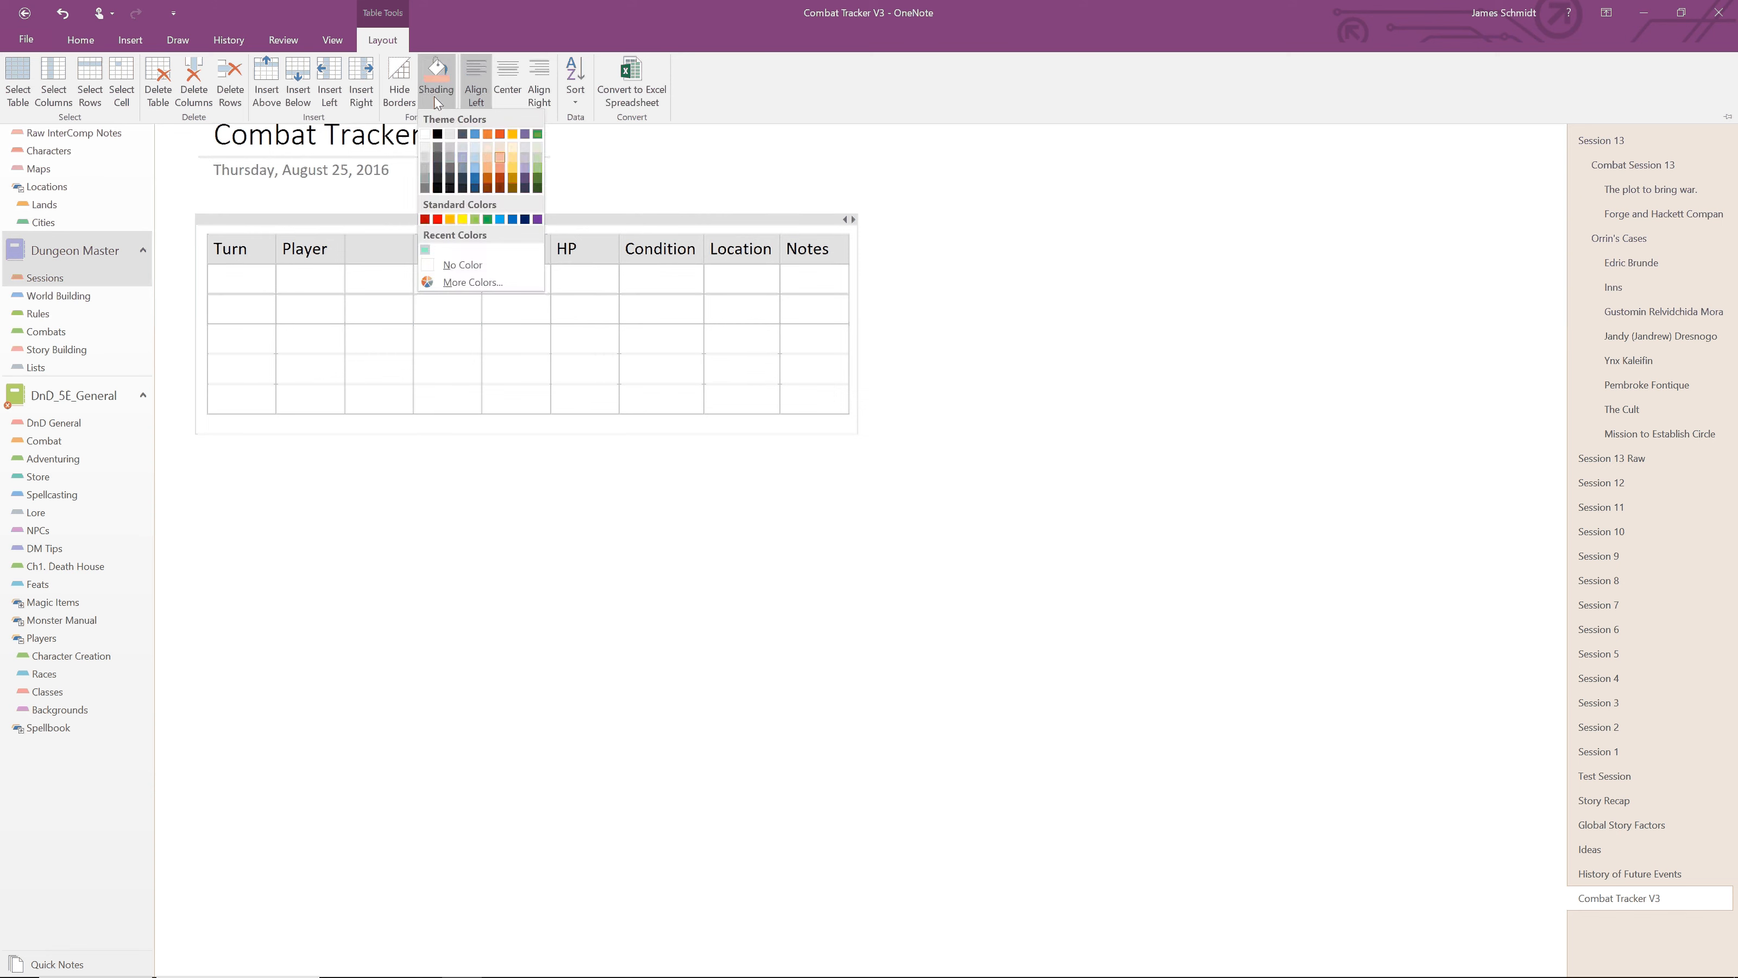
{"action": "left_click", "coordinate": [537, 170]}
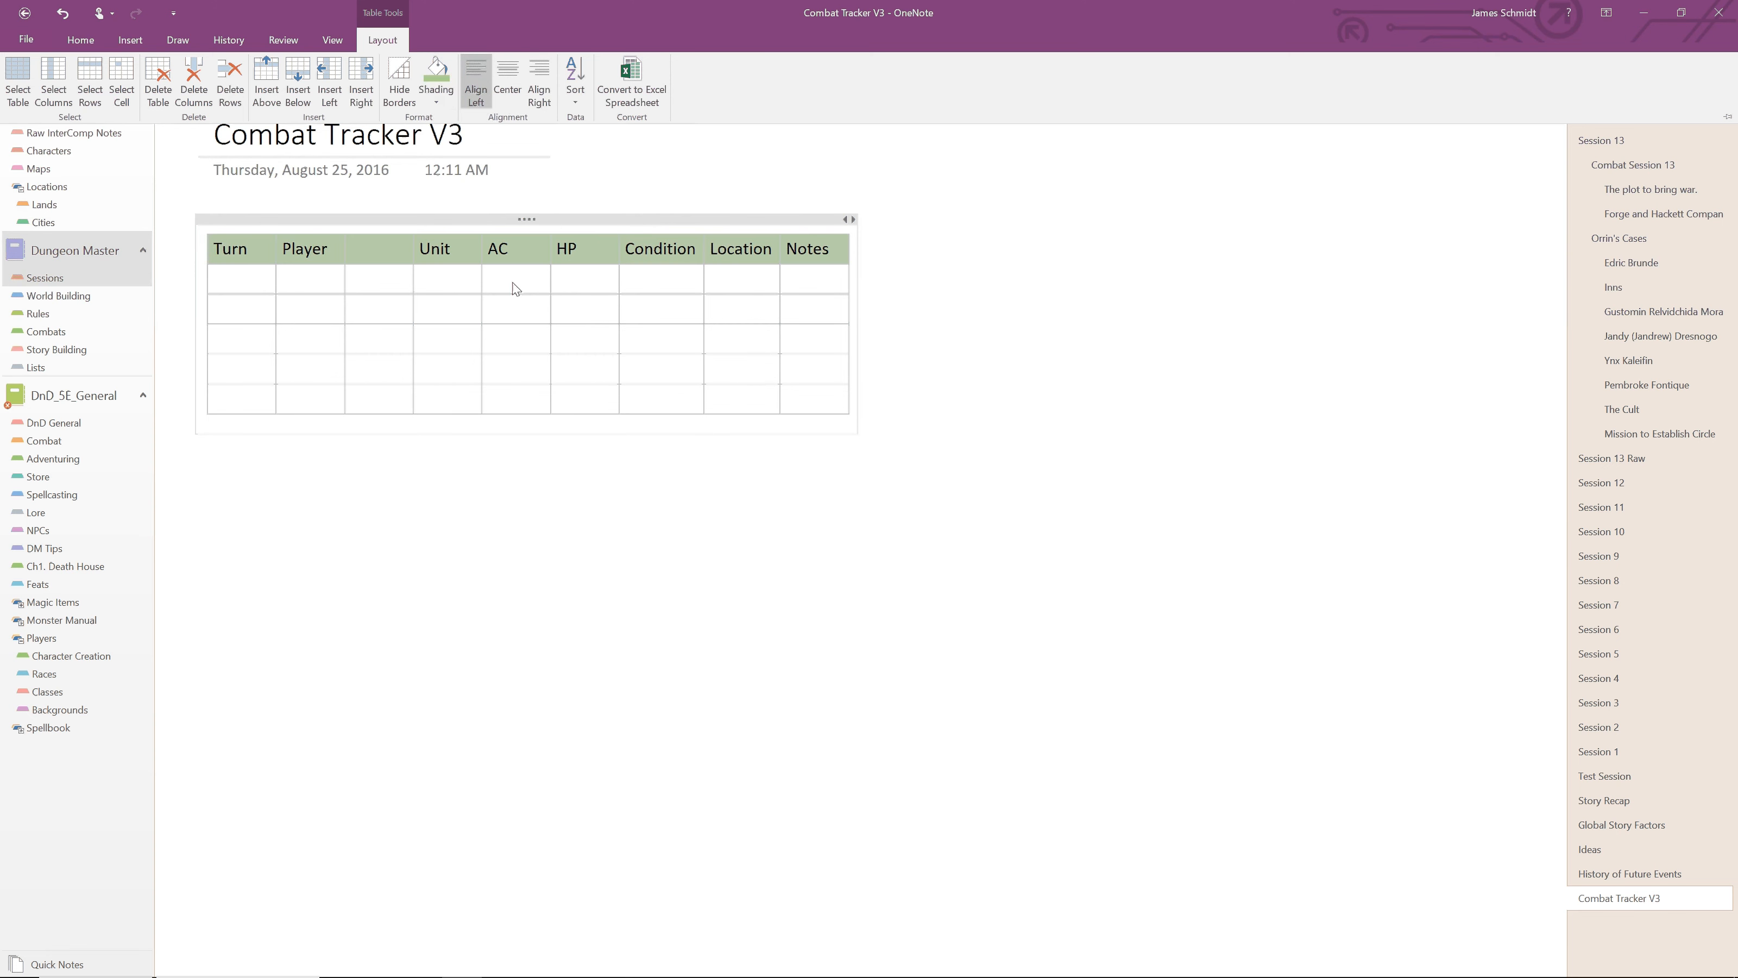
{"action": "left_click", "coordinate": [517, 287]}
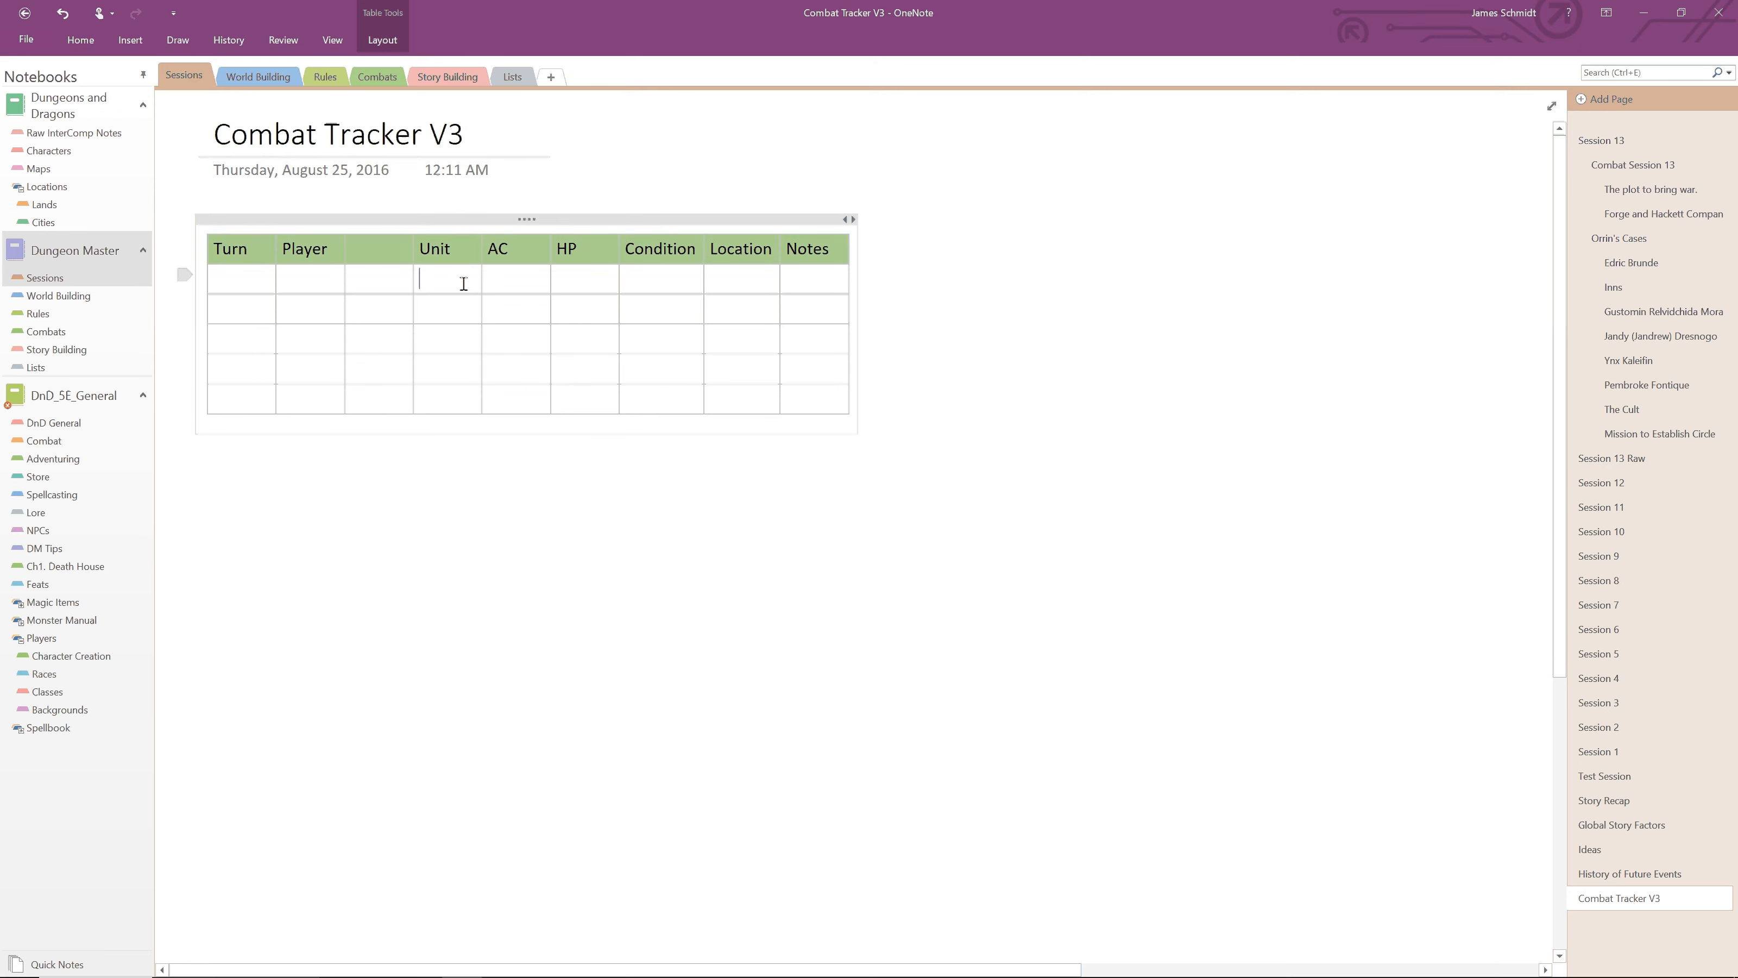
Step: Fill the Unit column with Orrin, Amon, Moloch and Wadji in consecutive rows
{"action": "type", "text": "O"}
{"action": "type", "text": "rrin"}
{"action": "type", "text": "Amon"}
{"action": "left_click", "coordinate": [455, 332]}
{"action": "type", "text": "Moloch"}
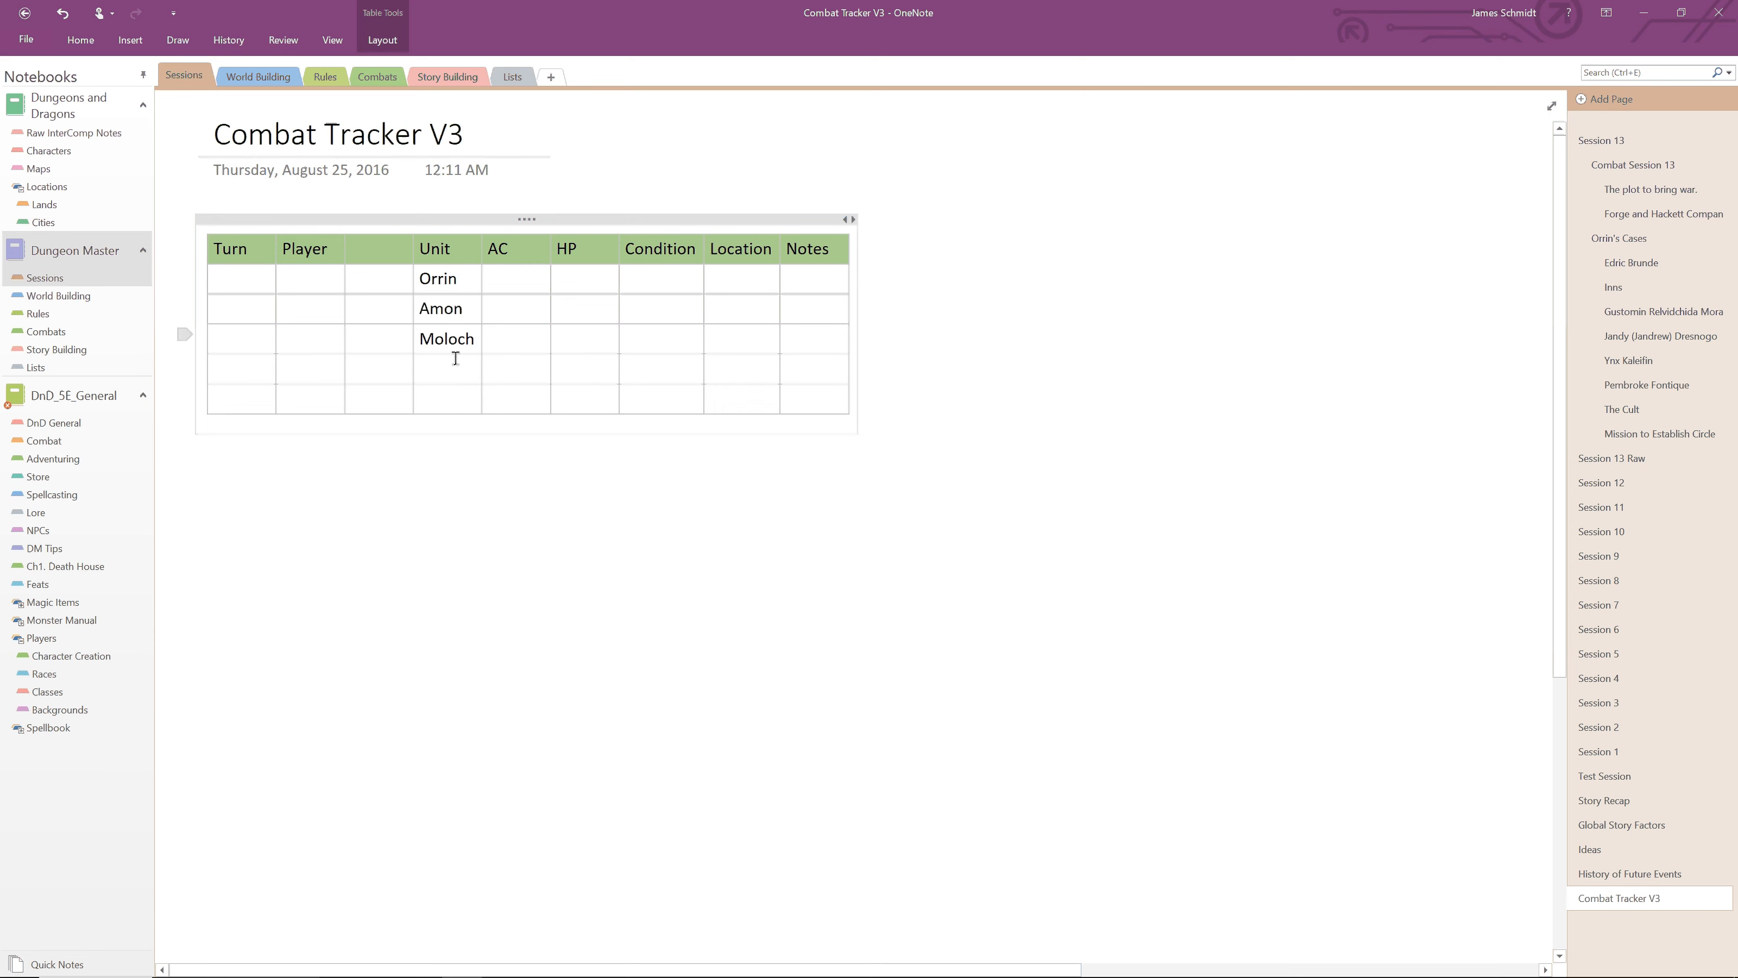
{"action": "left_click", "coordinate": [456, 364]}
{"action": "type", "text": "Wadji"}
Step: Enter the four players' first names in the Player column beside their units
{"action": "left_click", "coordinate": [503, 281]}
{"action": "left_click", "coordinate": [303, 281]}
{"action": "type", "text": "Danny"}
{"action": "left_click", "coordinate": [314, 307]}
{"action": "type", "text": "Joe"}
{"action": "left_click", "coordinate": [297, 339]}
{"action": "type", "text": "Matt"}
{"action": "left_click", "coordinate": [311, 374]}
{"action": "type", "text": "Wayne"}
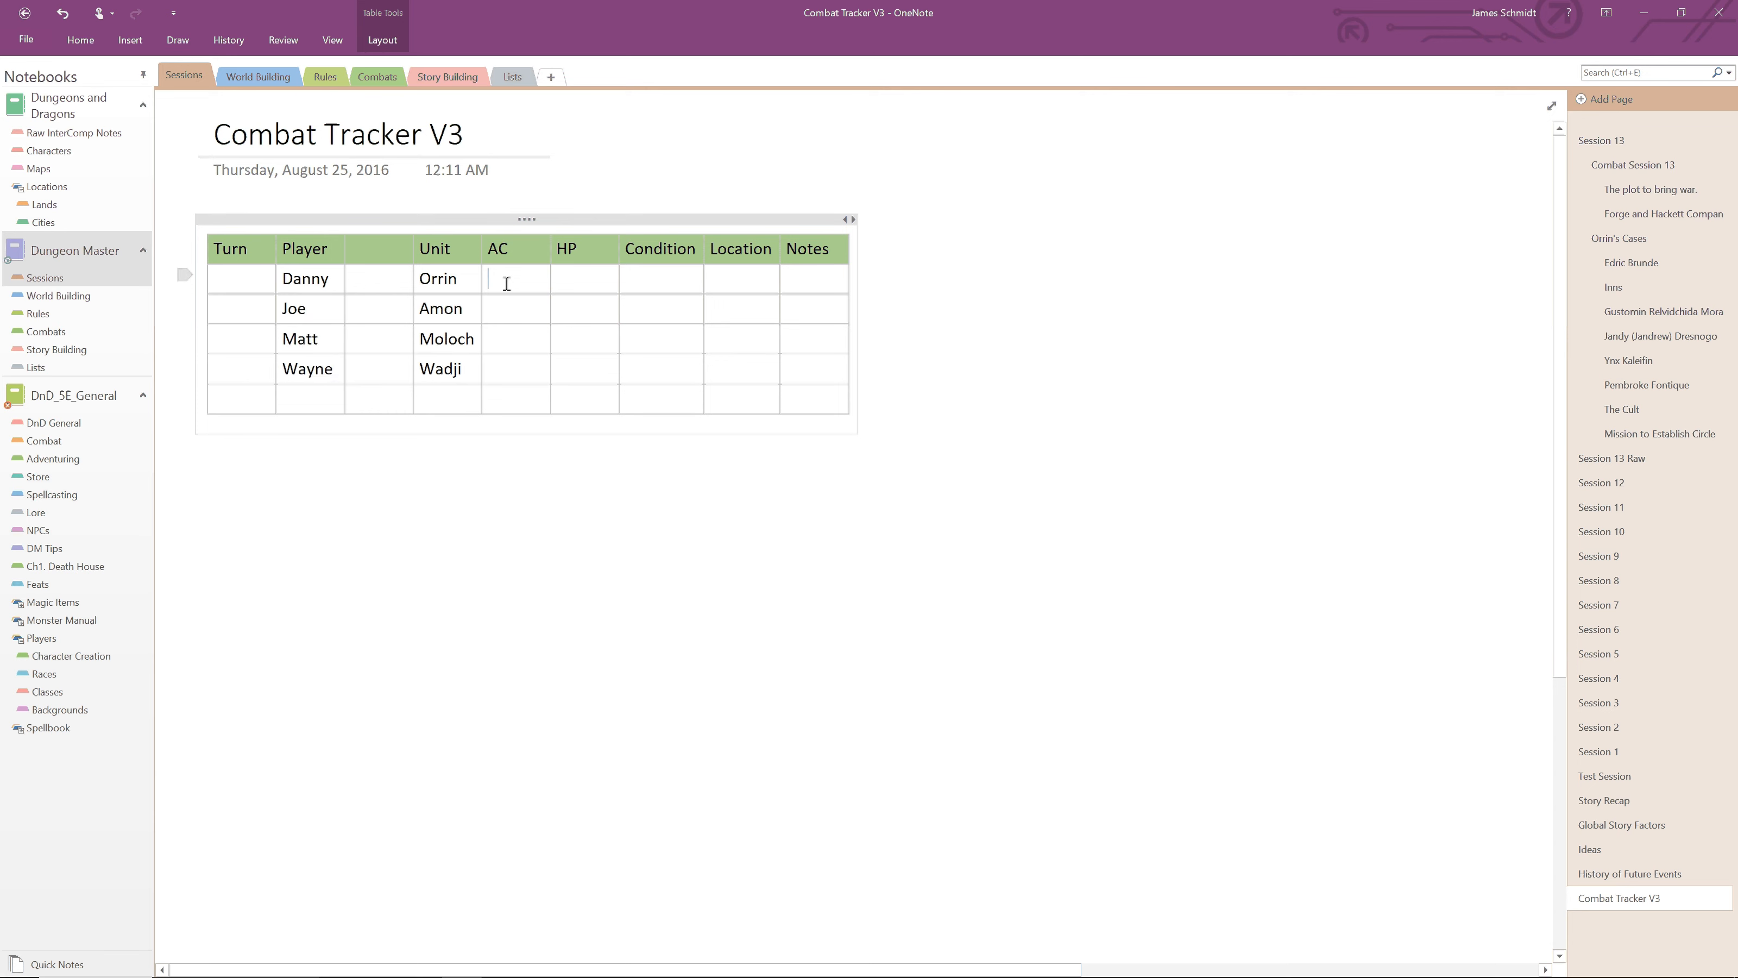
Step: Fill the AC column with 20 for Orrin, 18 for Amon, 13 for Moloch and 15 for Wadji
{"action": "type", "text": "18"}
{"action": "left_click_drag", "start_coordinate": [497, 276], "coordinate": [488, 278]}
{"action": "type", "text": "20"}
{"action": "left_click", "coordinate": [526, 309]}
{"action": "type", "text": "18"}
{"action": "left_click", "coordinate": [525, 336]}
{"action": "type", "text": "1315"}
Step: Fill the HP column with 40 for Orrin, 41 for Amon, 30 for Moloch and 35 for Wadji
{"action": "left_click", "coordinate": [581, 285]}
{"action": "type", "text": "40"}
{"action": "left_click", "coordinate": [595, 308]}
{"action": "type", "text": "41"}
{"action": "left_click", "coordinate": [589, 338]}
{"action": "type", "text": "35"}
{"action": "key", "text": "BackSpace"}
{"action": "type", "text": "035"}
Step: Shade the four player rows across all columns in light green
{"action": "mouse_move", "coordinate": [255, 276]}
{"action": "left_mouse_down"}
{"action": "mouse_move", "coordinate": [337, 337]}
{"action": "mouse_move", "coordinate": [819, 381]}
{"action": "left_mouse_up"}
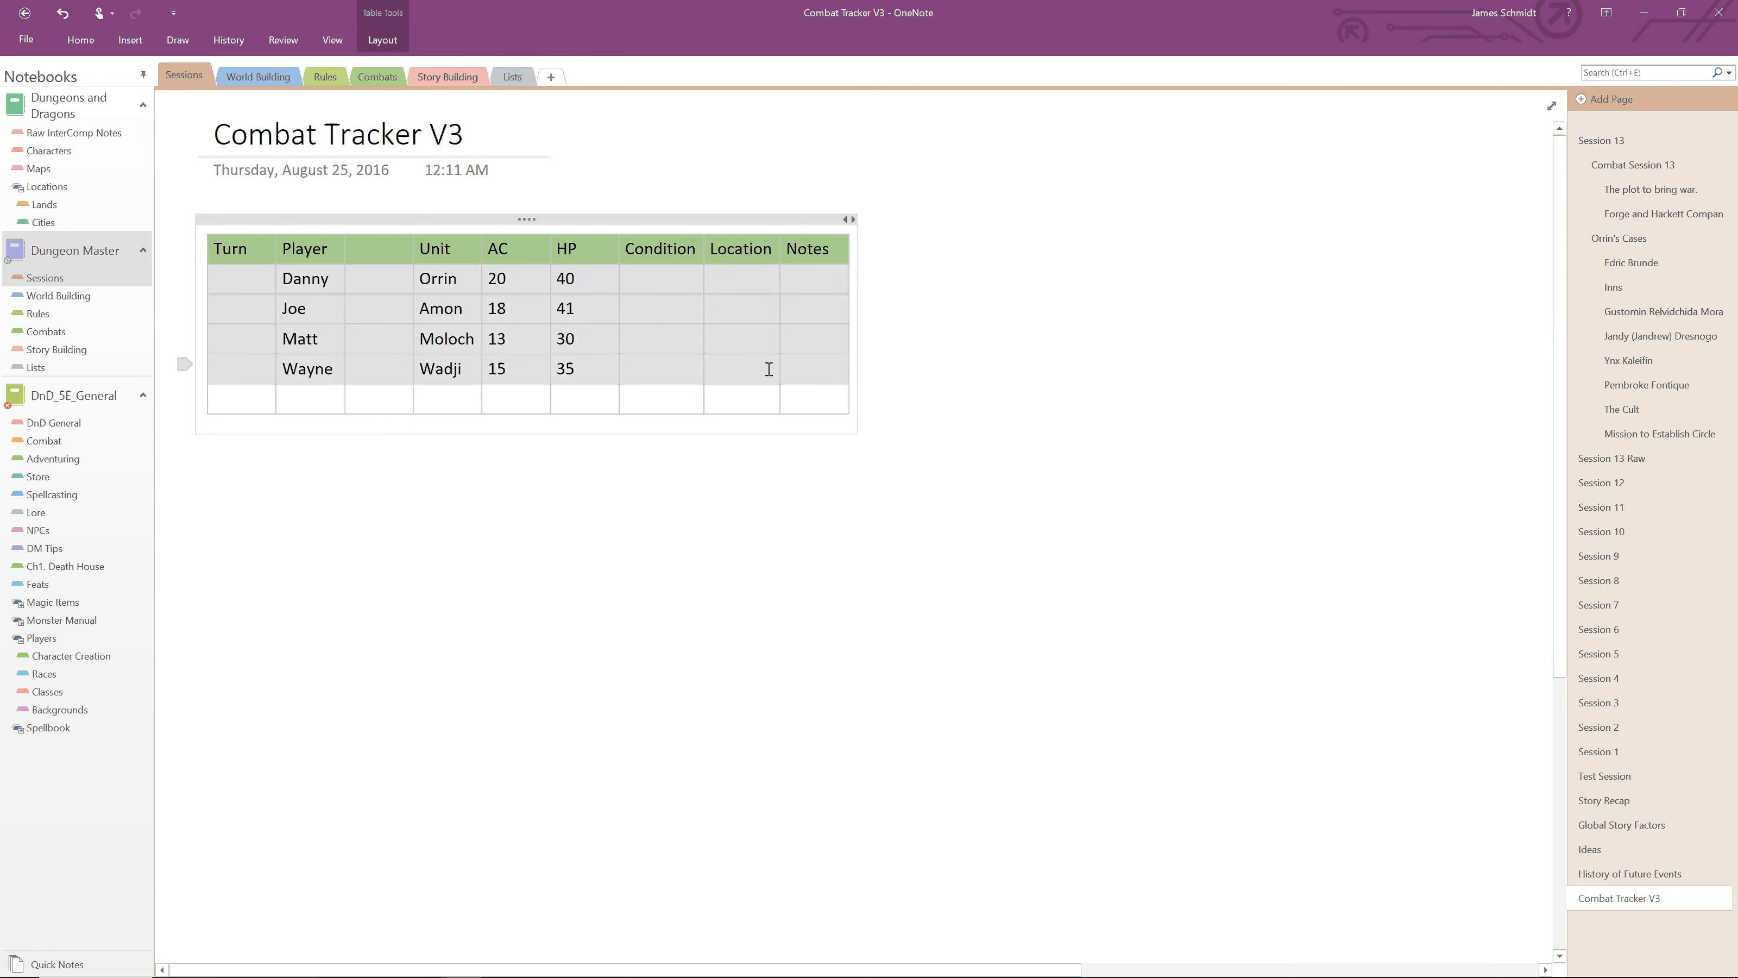
{"action": "left_click", "coordinate": [411, 40]}
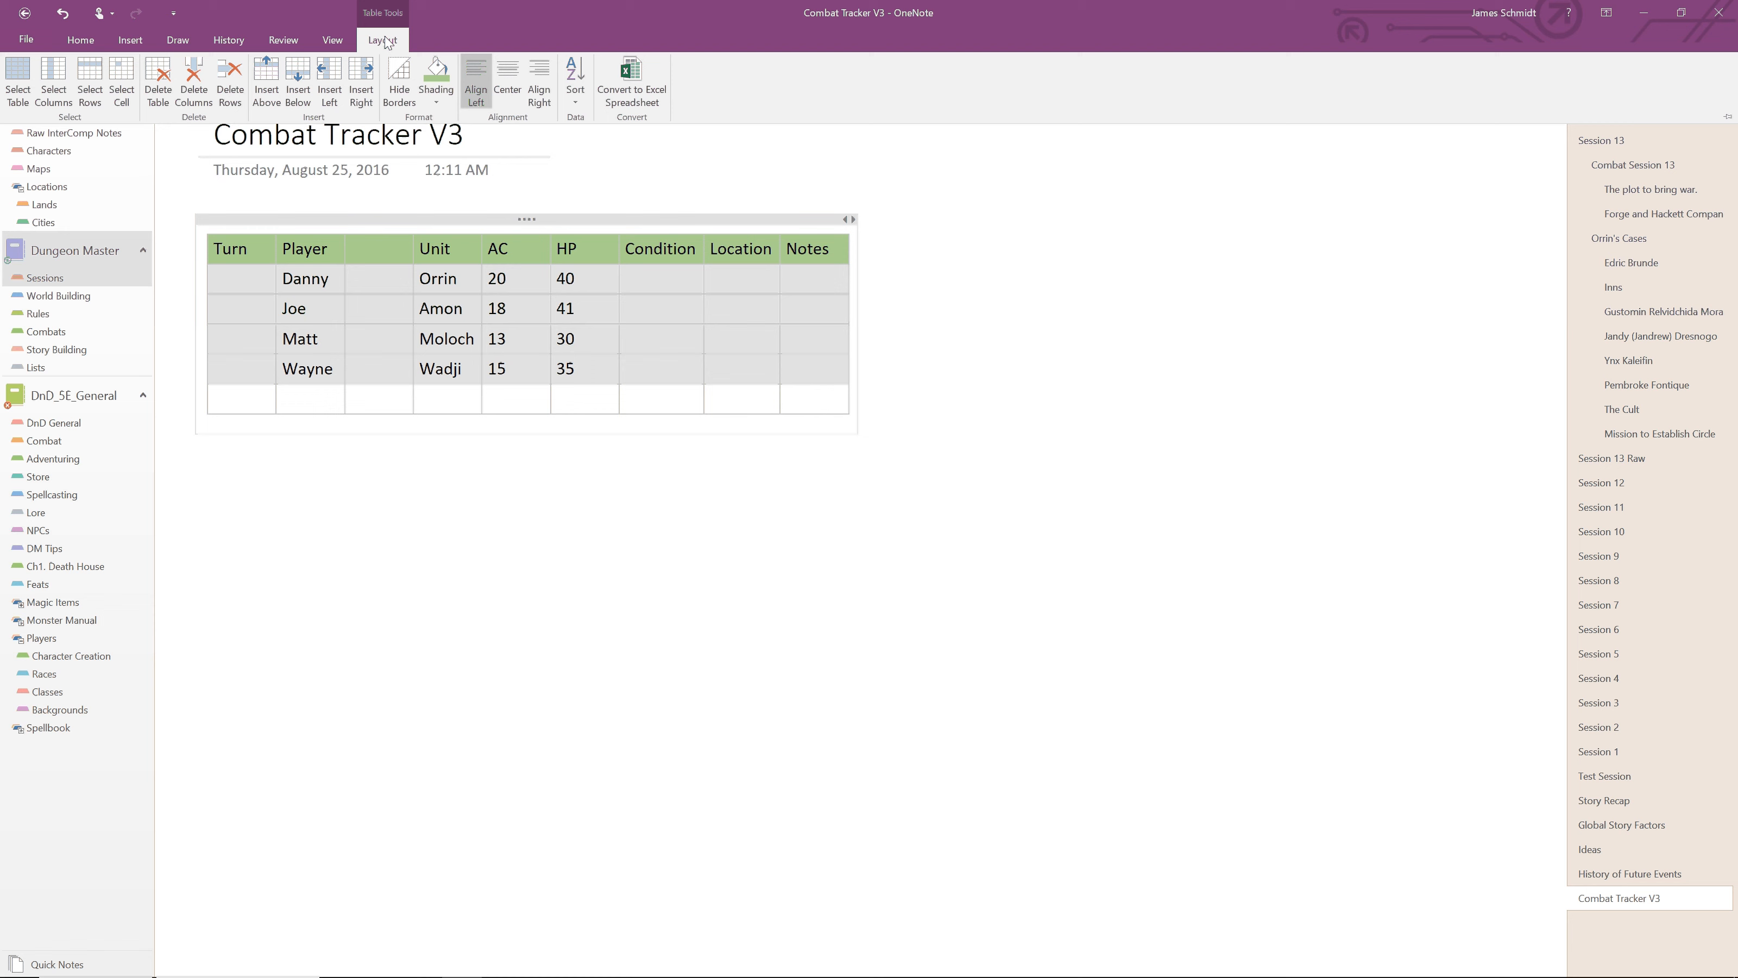
{"action": "left_click", "coordinate": [439, 100]}
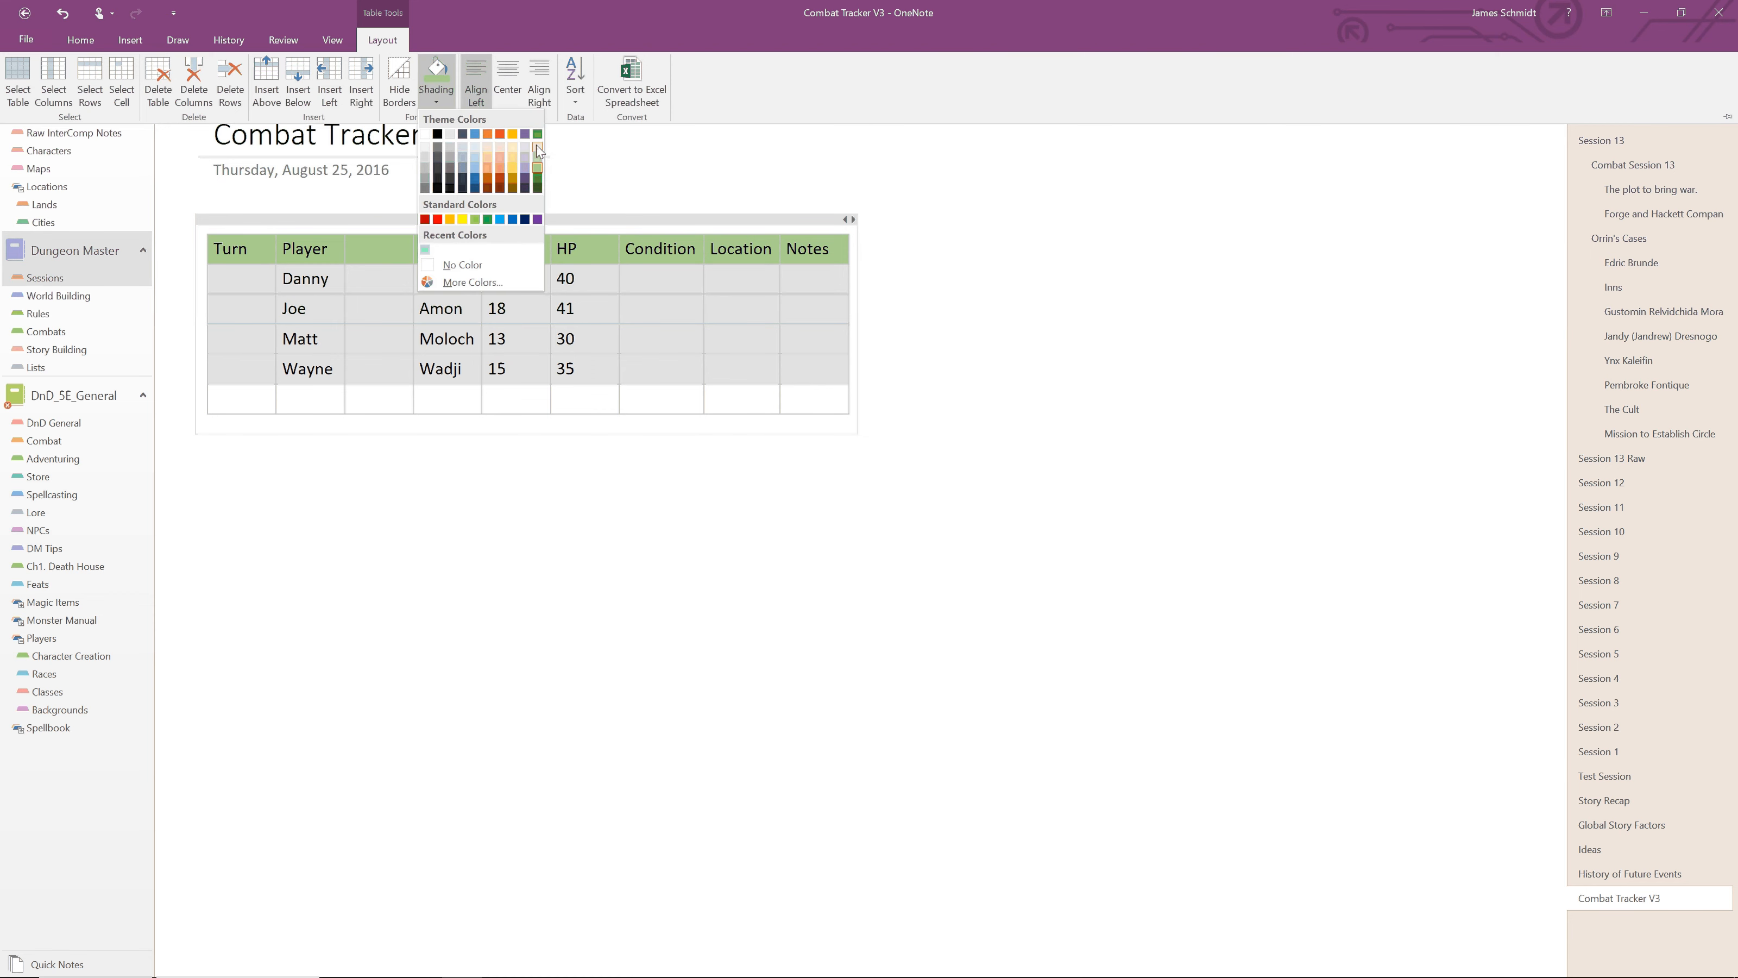
{"action": "left_click", "coordinate": [538, 151]}
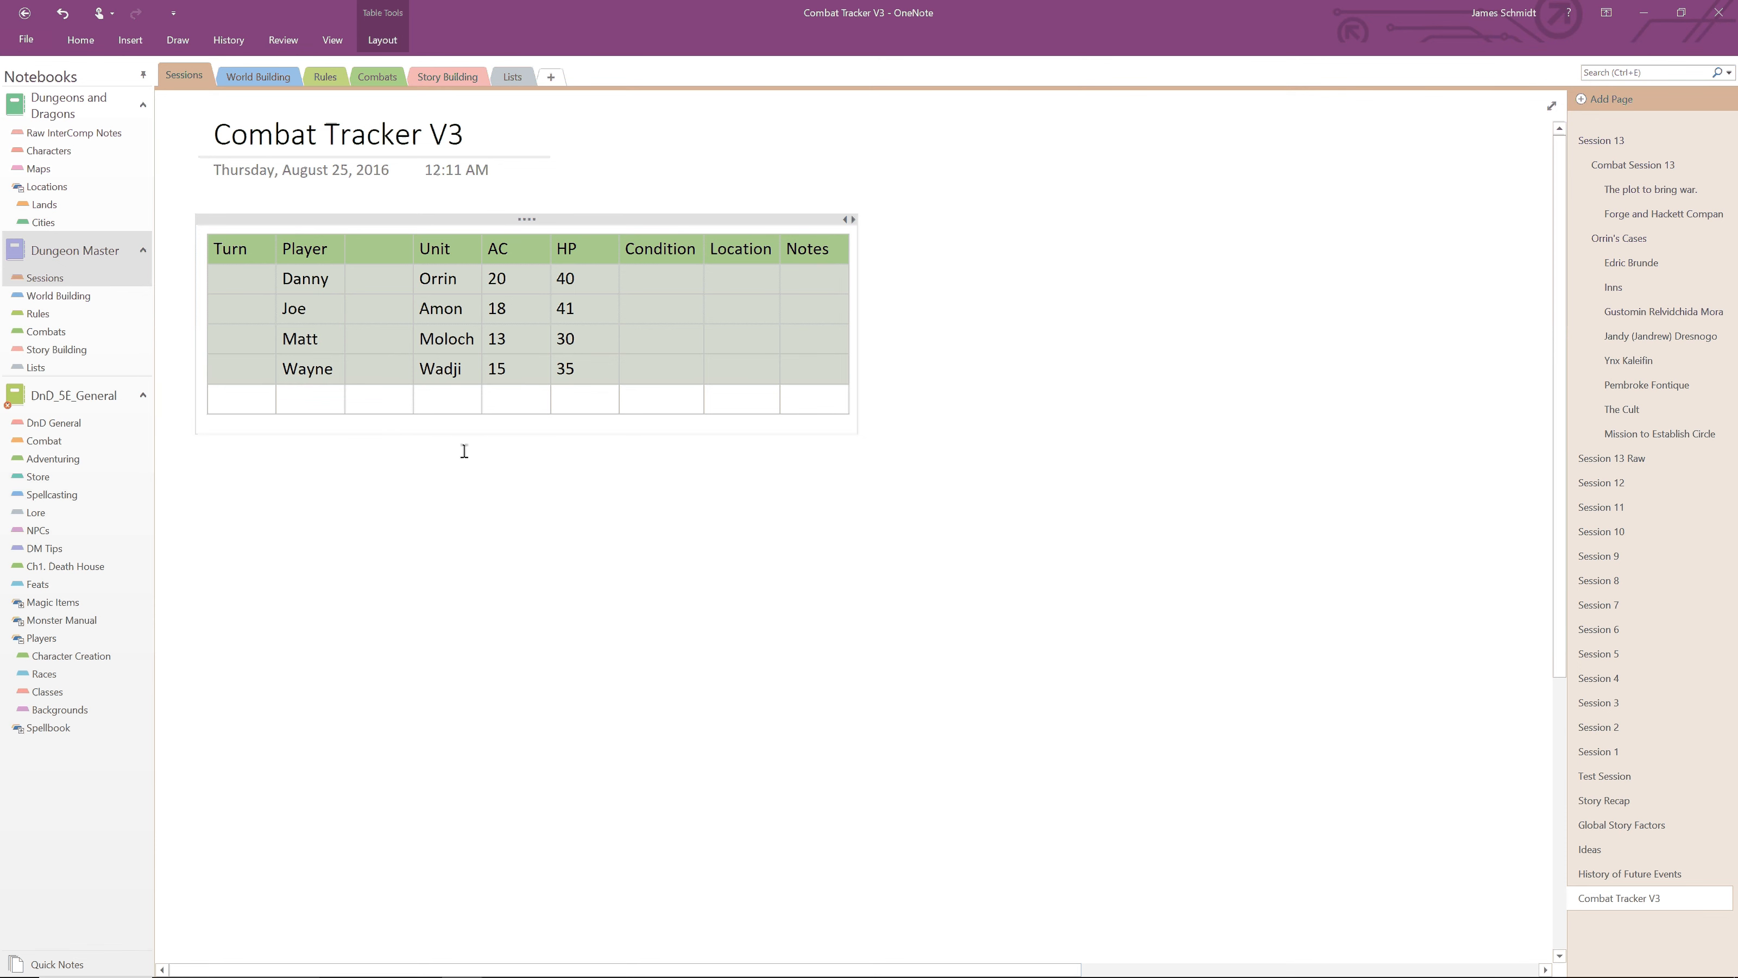
{"action": "left_click", "coordinate": [380, 426]}
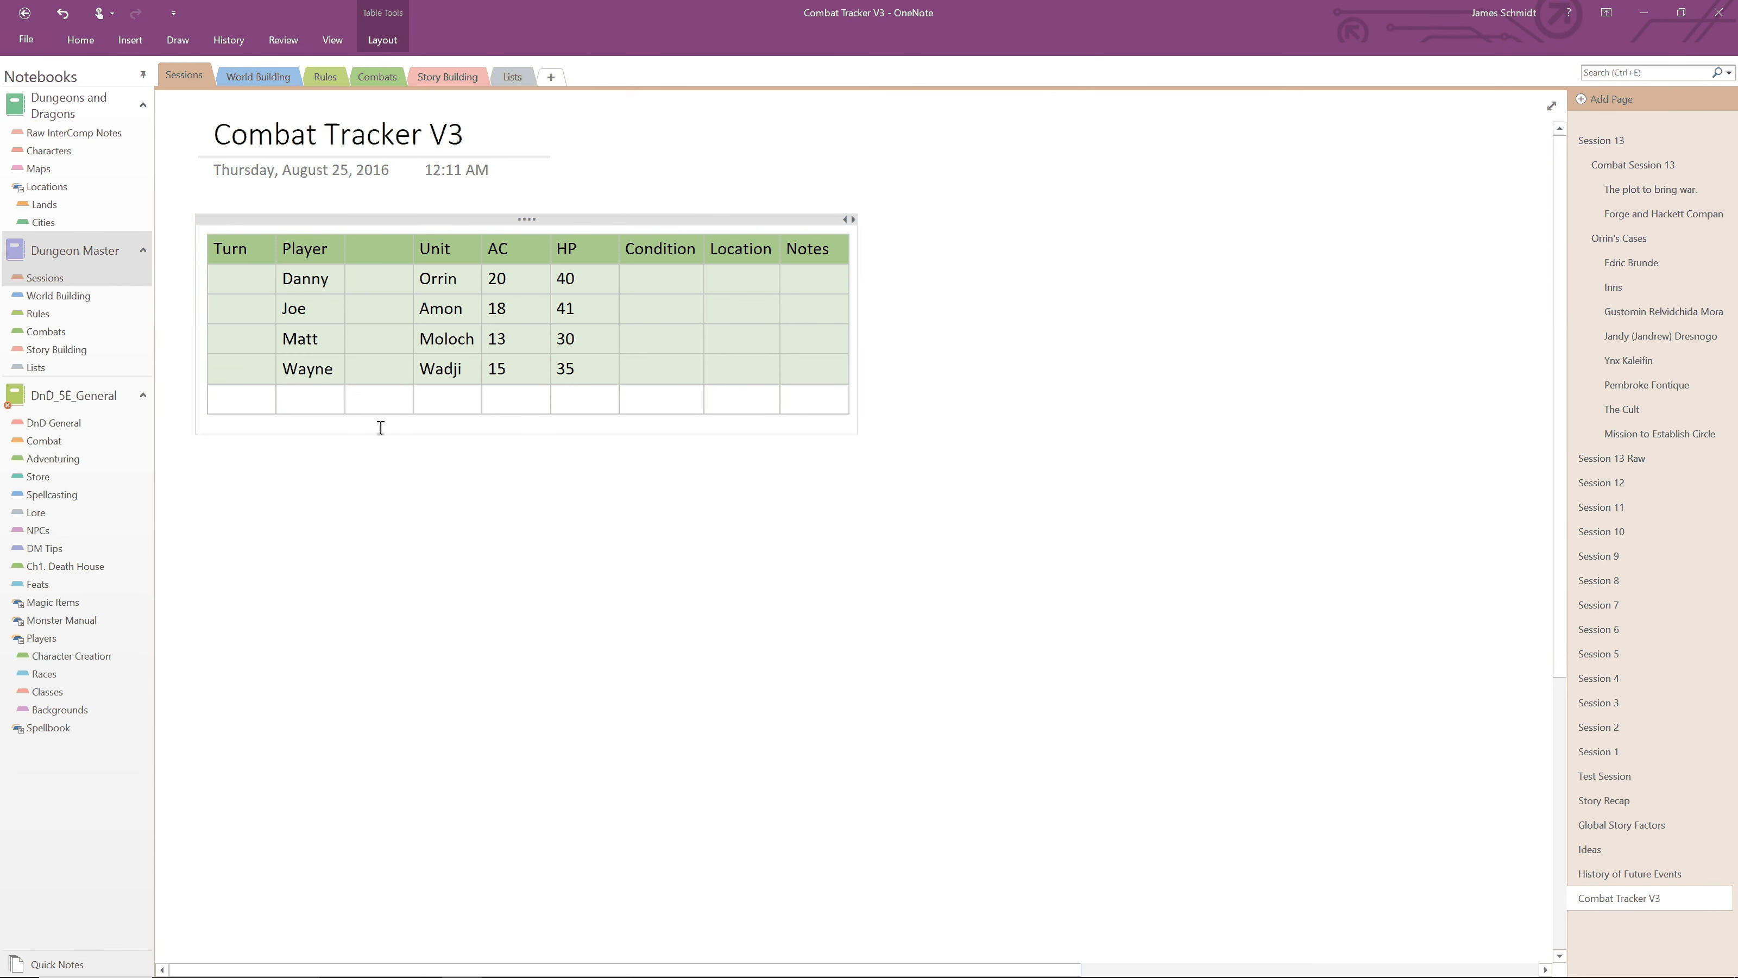
Step: Copy the four unit names from Orrin to Wadji and paste them as a separate list below the combat table
{"action": "left_click", "coordinate": [295, 437]}
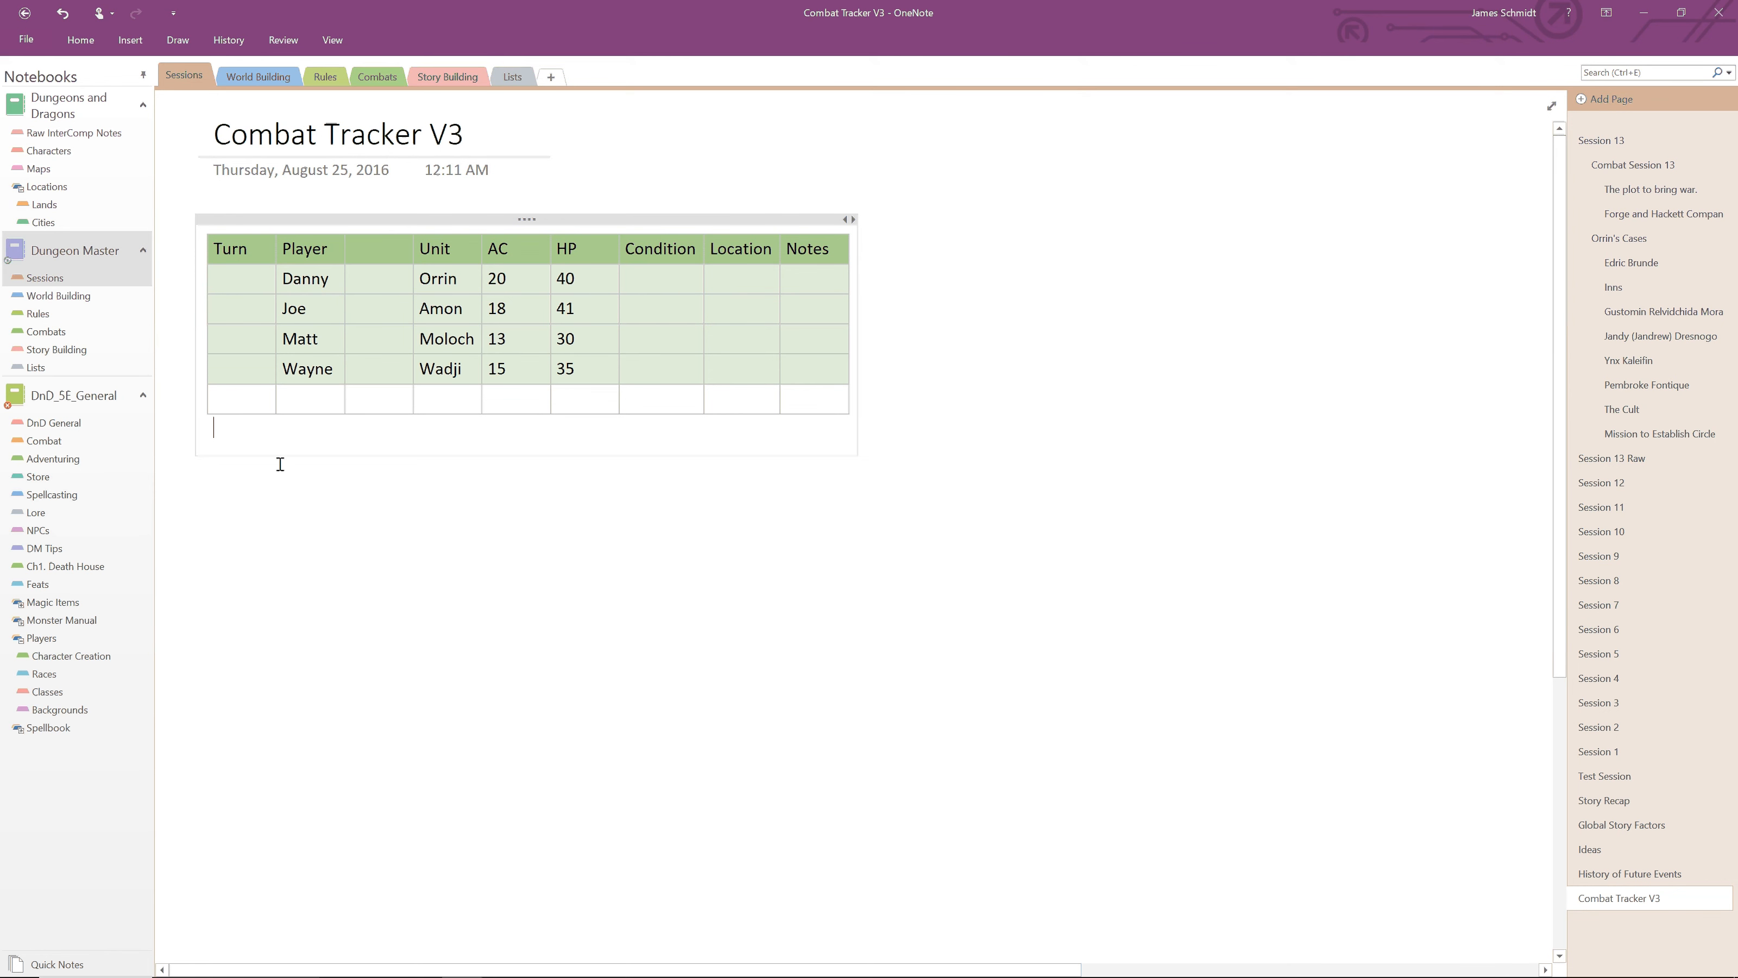
{"action": "type", "text": "O"}
{"action": "left_click", "coordinate": [281, 278]}
{"action": "left_click_drag", "start_coordinate": [430, 278], "coordinate": [460, 371]}
{"action": "key", "text": "ctrl+c"}
{"action": "double_click", "coordinate": [220, 450]}
{"action": "key", "text": "ctrl+v"}
Step: Add "(Psv 16)" after Orrin in the unit list below the combat table
{"action": "left_click", "coordinate": [273, 456]}
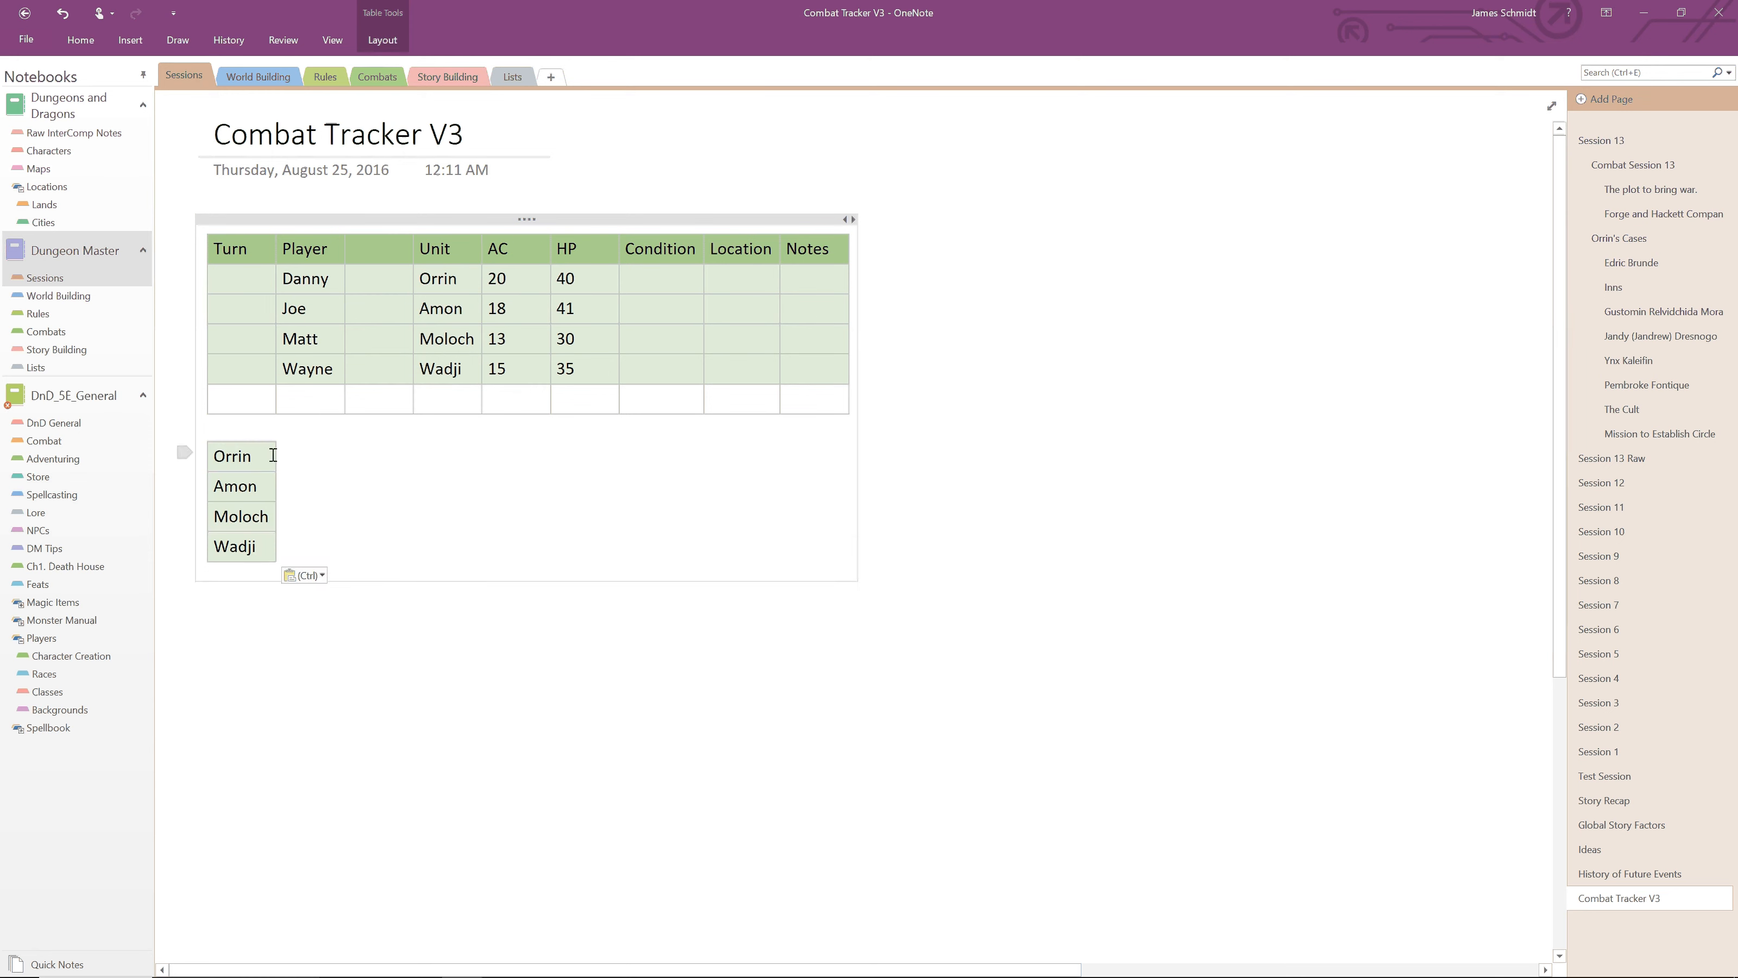
{"action": "type", "text": "(Pav"}
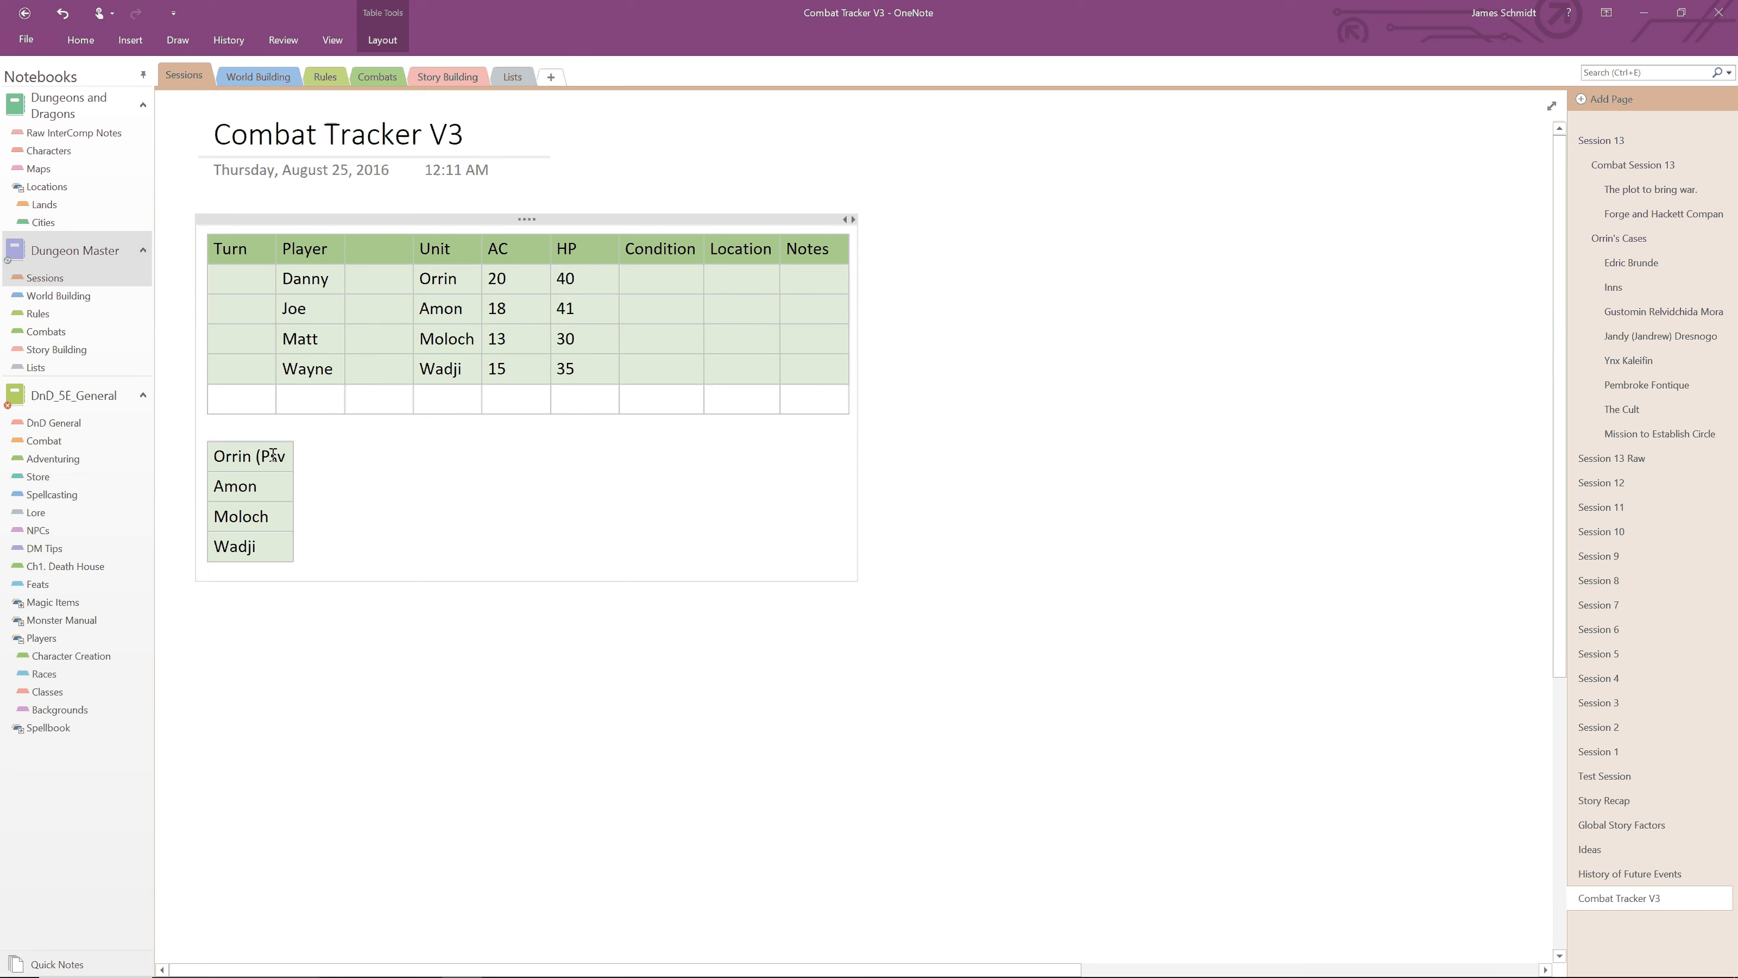
{"action": "type", "text": "16)"}
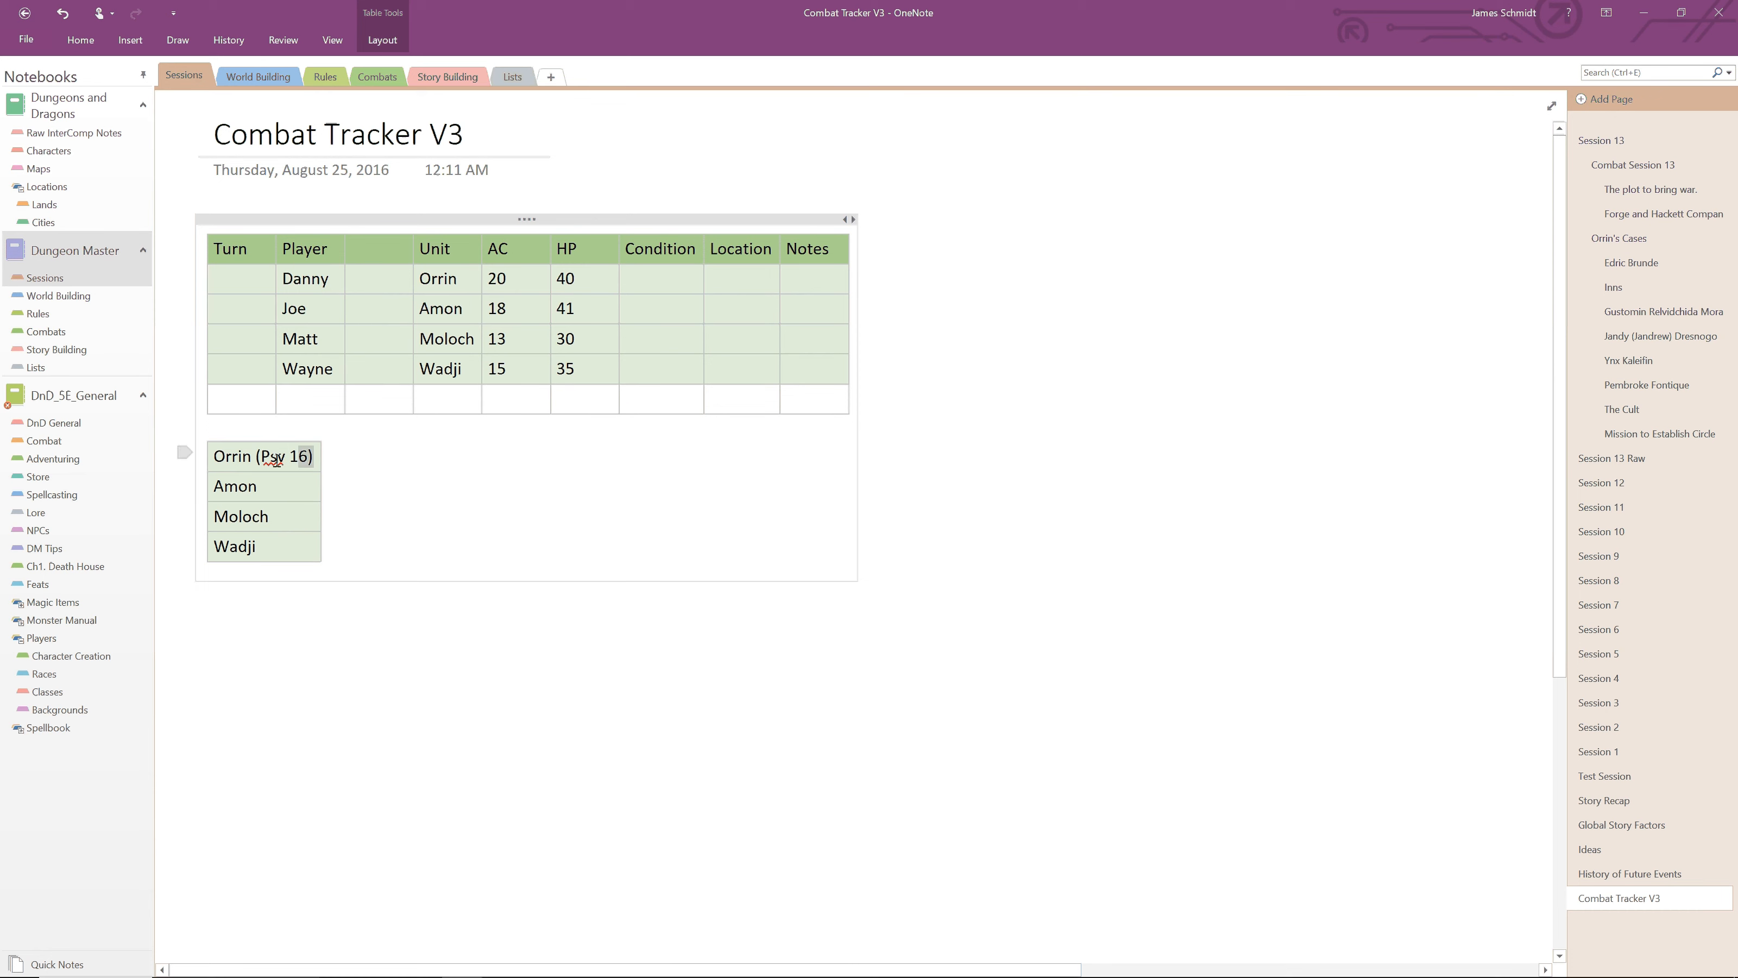
Step: Copy Orrin's "(Psv 16)" text and paste it after Amon, Moloch and Wadji in the list below the table
{"action": "left_click_drag", "start_coordinate": [276, 463], "coordinate": [251, 460]}
{"action": "key", "text": "ctrl+c"}
{"action": "left_click", "coordinate": [274, 486]}
{"action": "key", "text": "ctrl+v"}
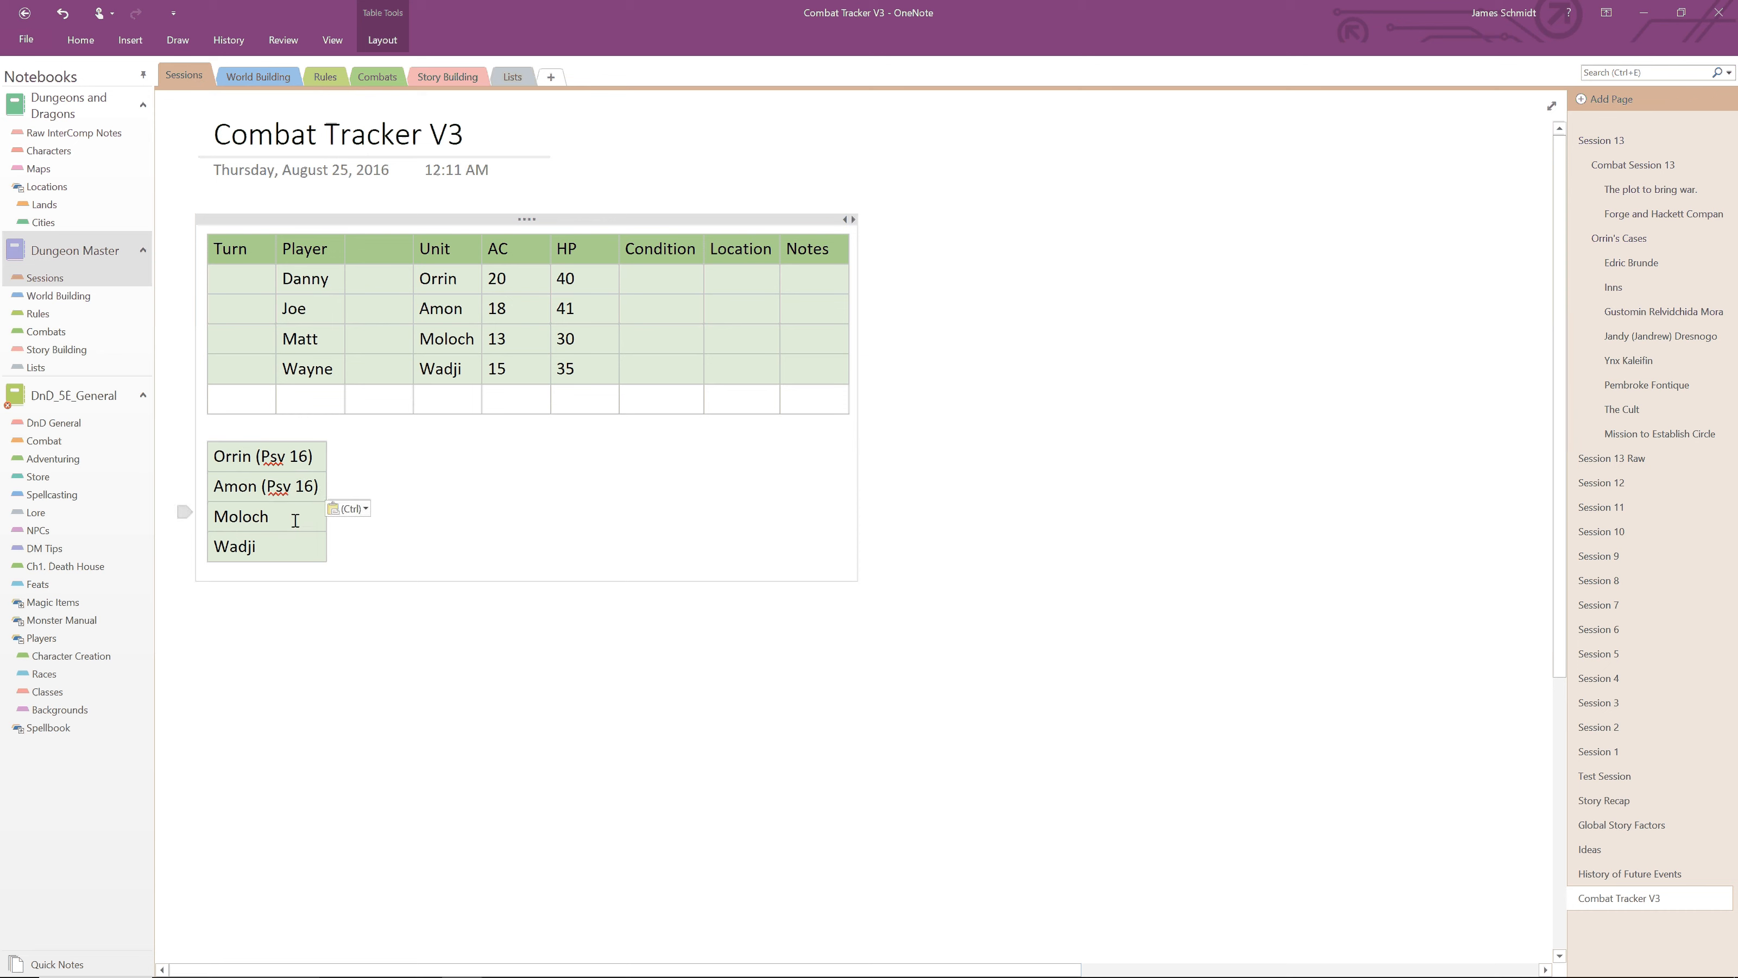
{"action": "left_click", "coordinate": [295, 521]}
{"action": "key", "text": "ctrl+v"}
{"action": "left_click", "coordinate": [291, 552]}
{"action": "key", "text": "ctrl+v"}
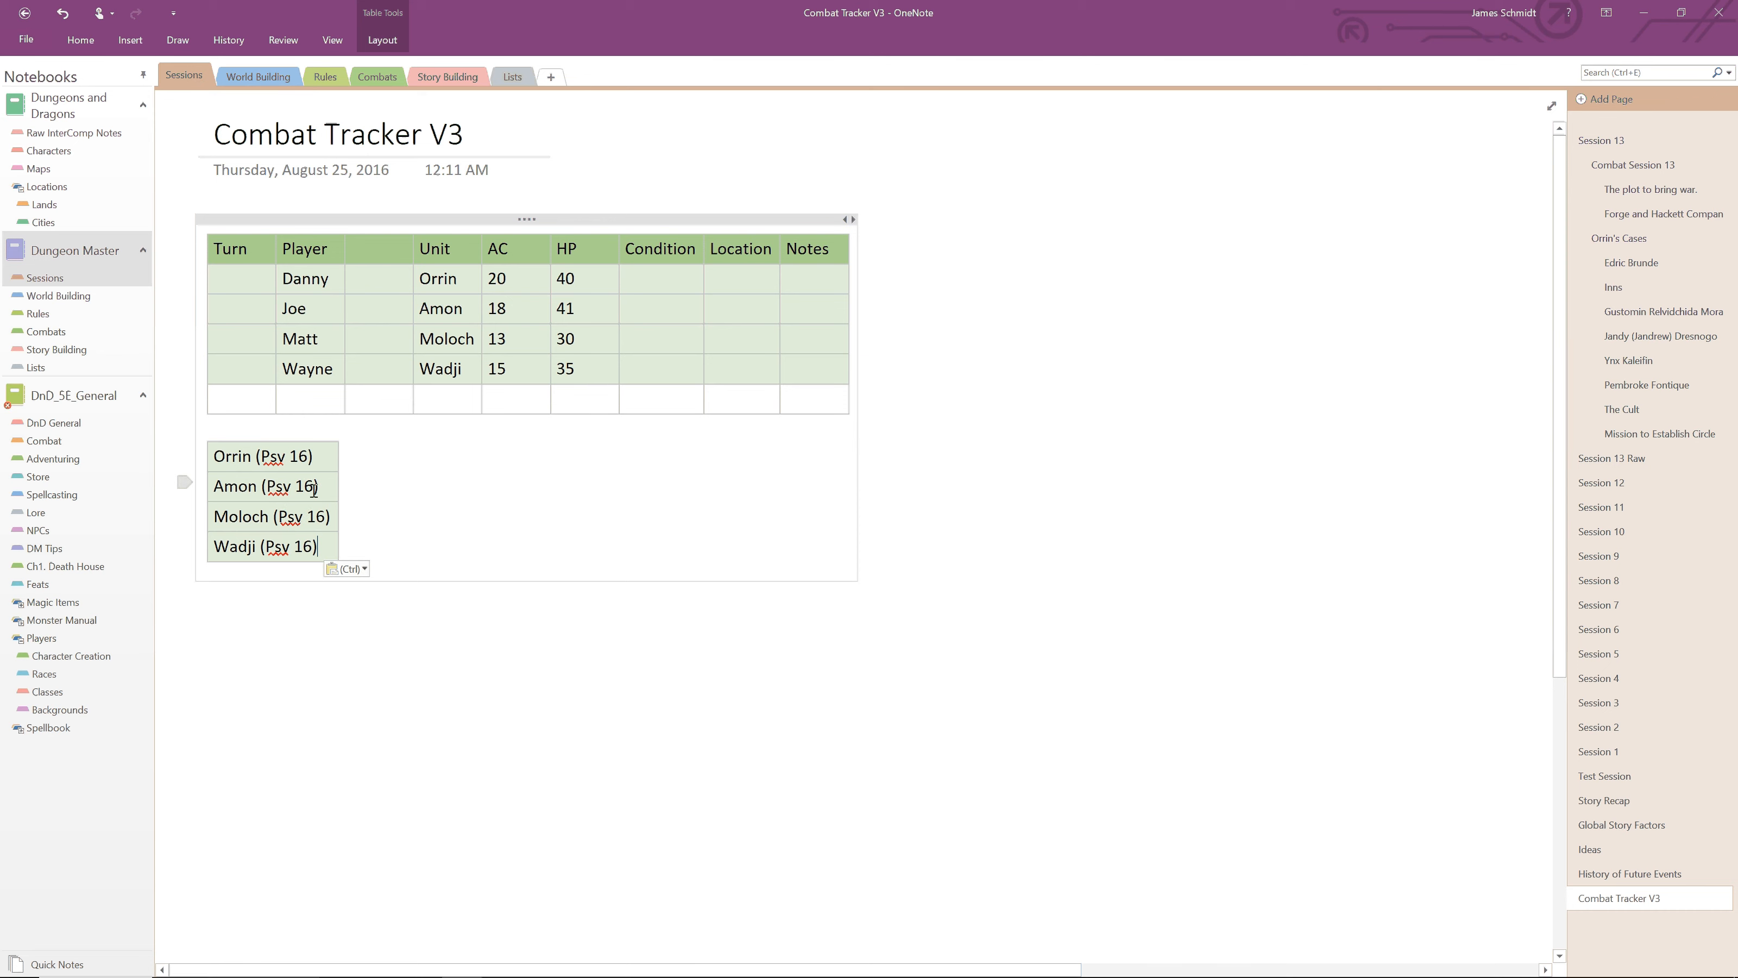
Step: Change the Psv values in the lower list to 12 for Amon, 13 for Moloch and 15 for Wadji
{"action": "left_click_drag", "start_coordinate": [314, 487], "coordinate": [312, 546]}
{"action": "type", "text": "2"}
{"action": "type", "text": "3"}
{"action": "type", "text": "5"}
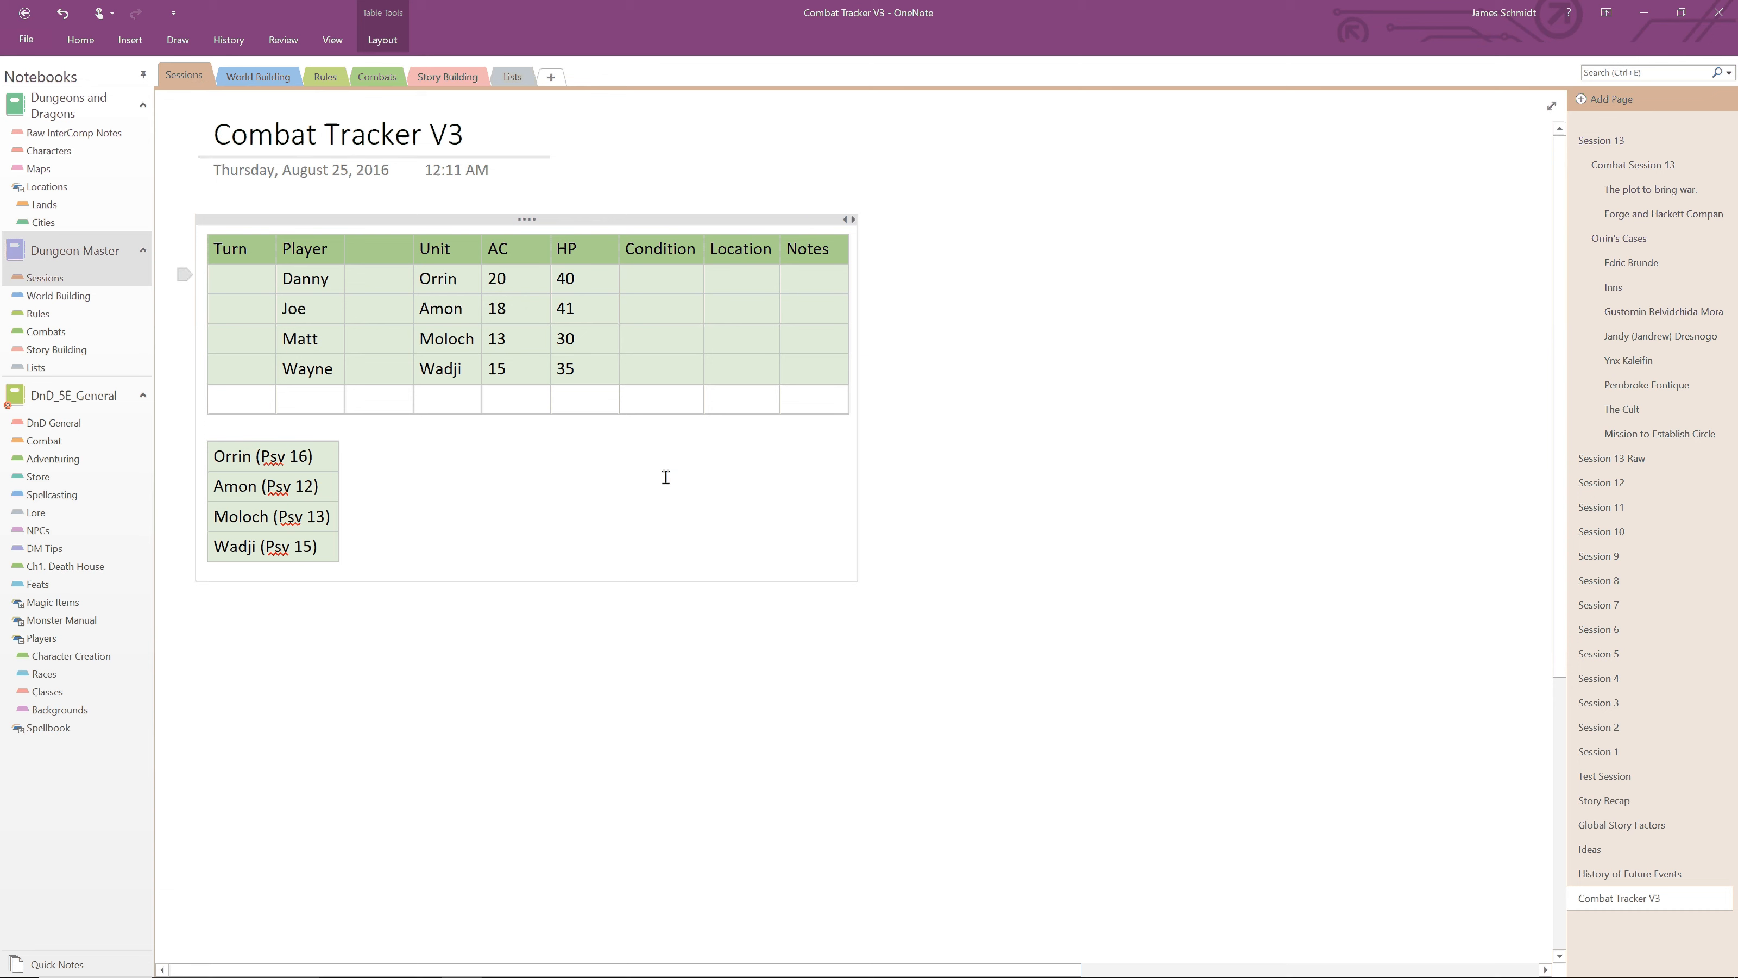
Step: Widen the note container around the combat table to nearly the full page width
{"action": "left_click", "coordinate": [544, 462]}
{"action": "left_click_drag", "start_coordinate": [897, 273], "coordinate": [1503, 250]}
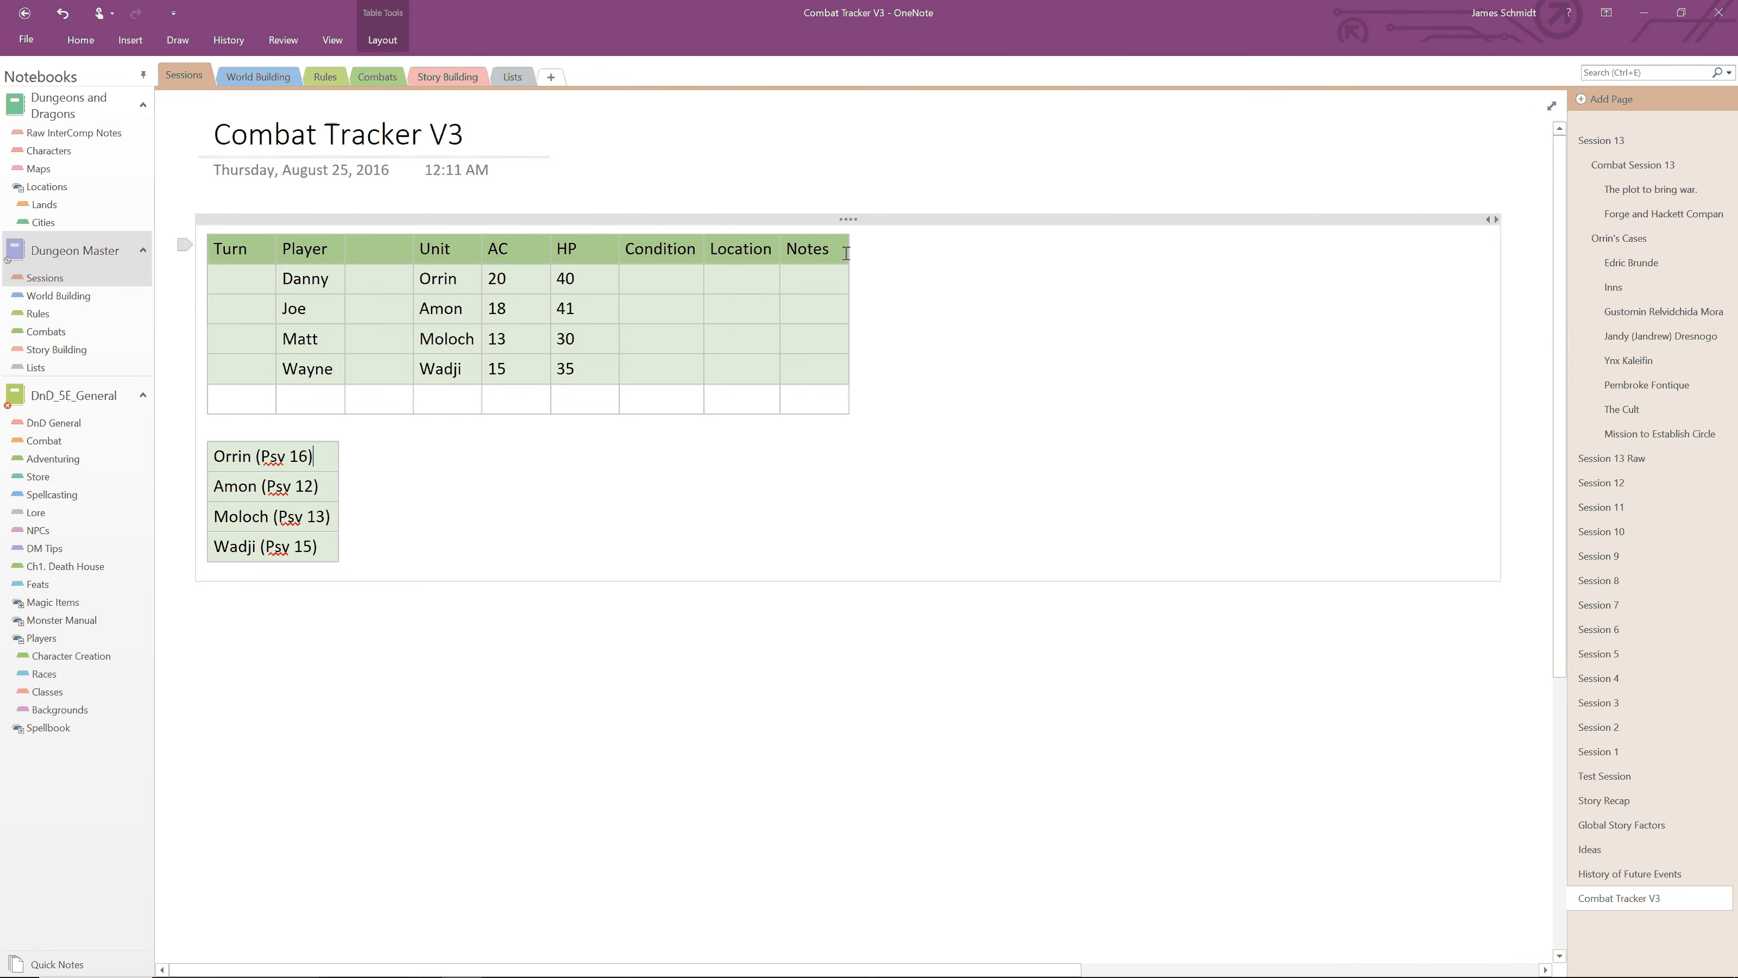
{"action": "left_click_drag", "start_coordinate": [847, 252], "coordinate": [1472, 246]}
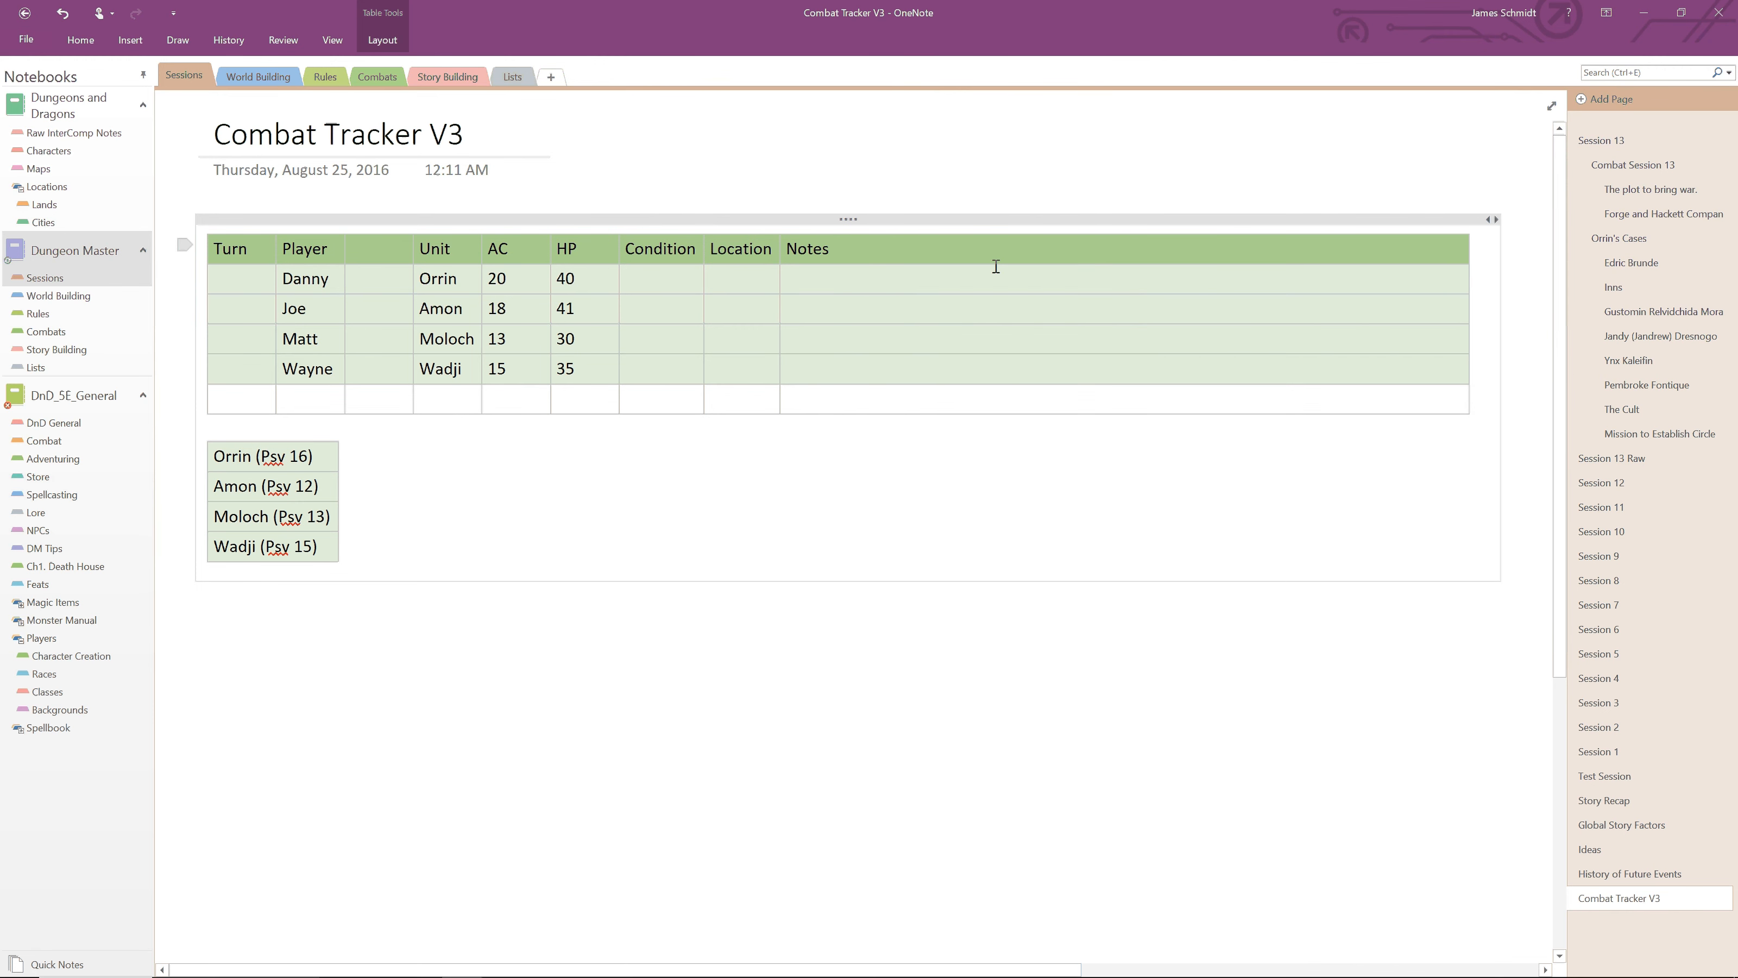
{"action": "mouse_move", "coordinate": [783, 246]}
{"action": "left_mouse_down"}
{"action": "mouse_move", "coordinate": [820, 249]}
{"action": "mouse_move", "coordinate": [785, 249]}
{"action": "left_mouse_up"}
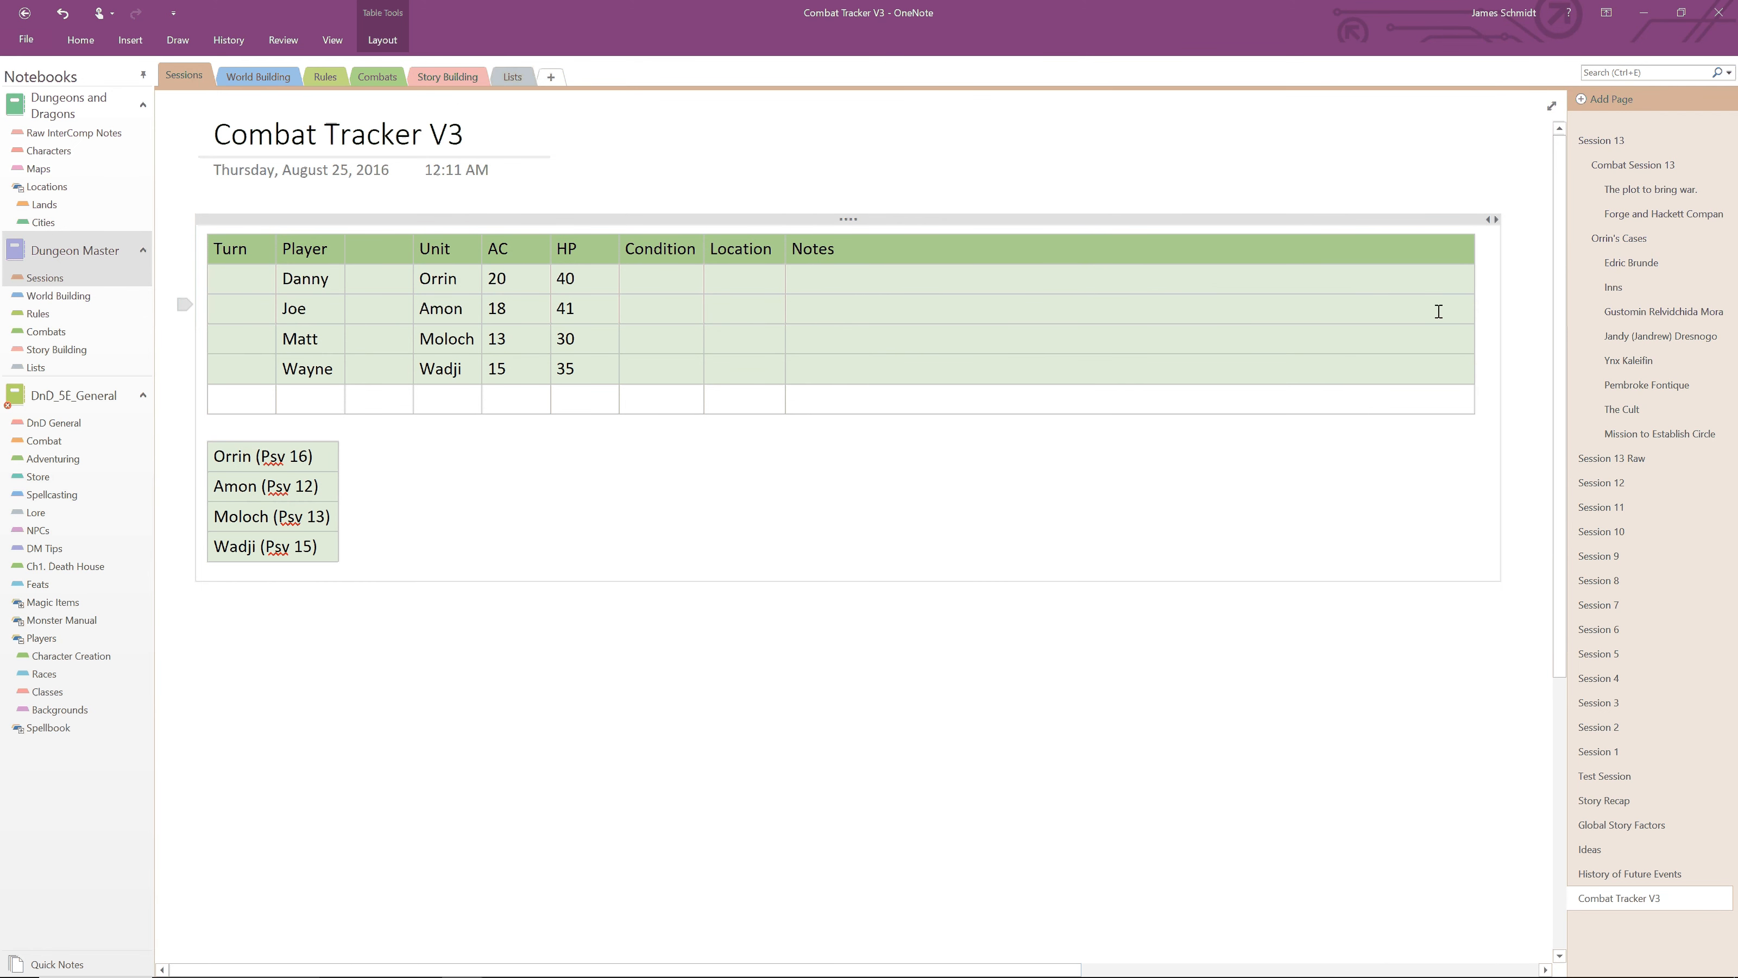
{"action": "left_click_drag", "start_coordinate": [1472, 247], "coordinate": [854, 247]}
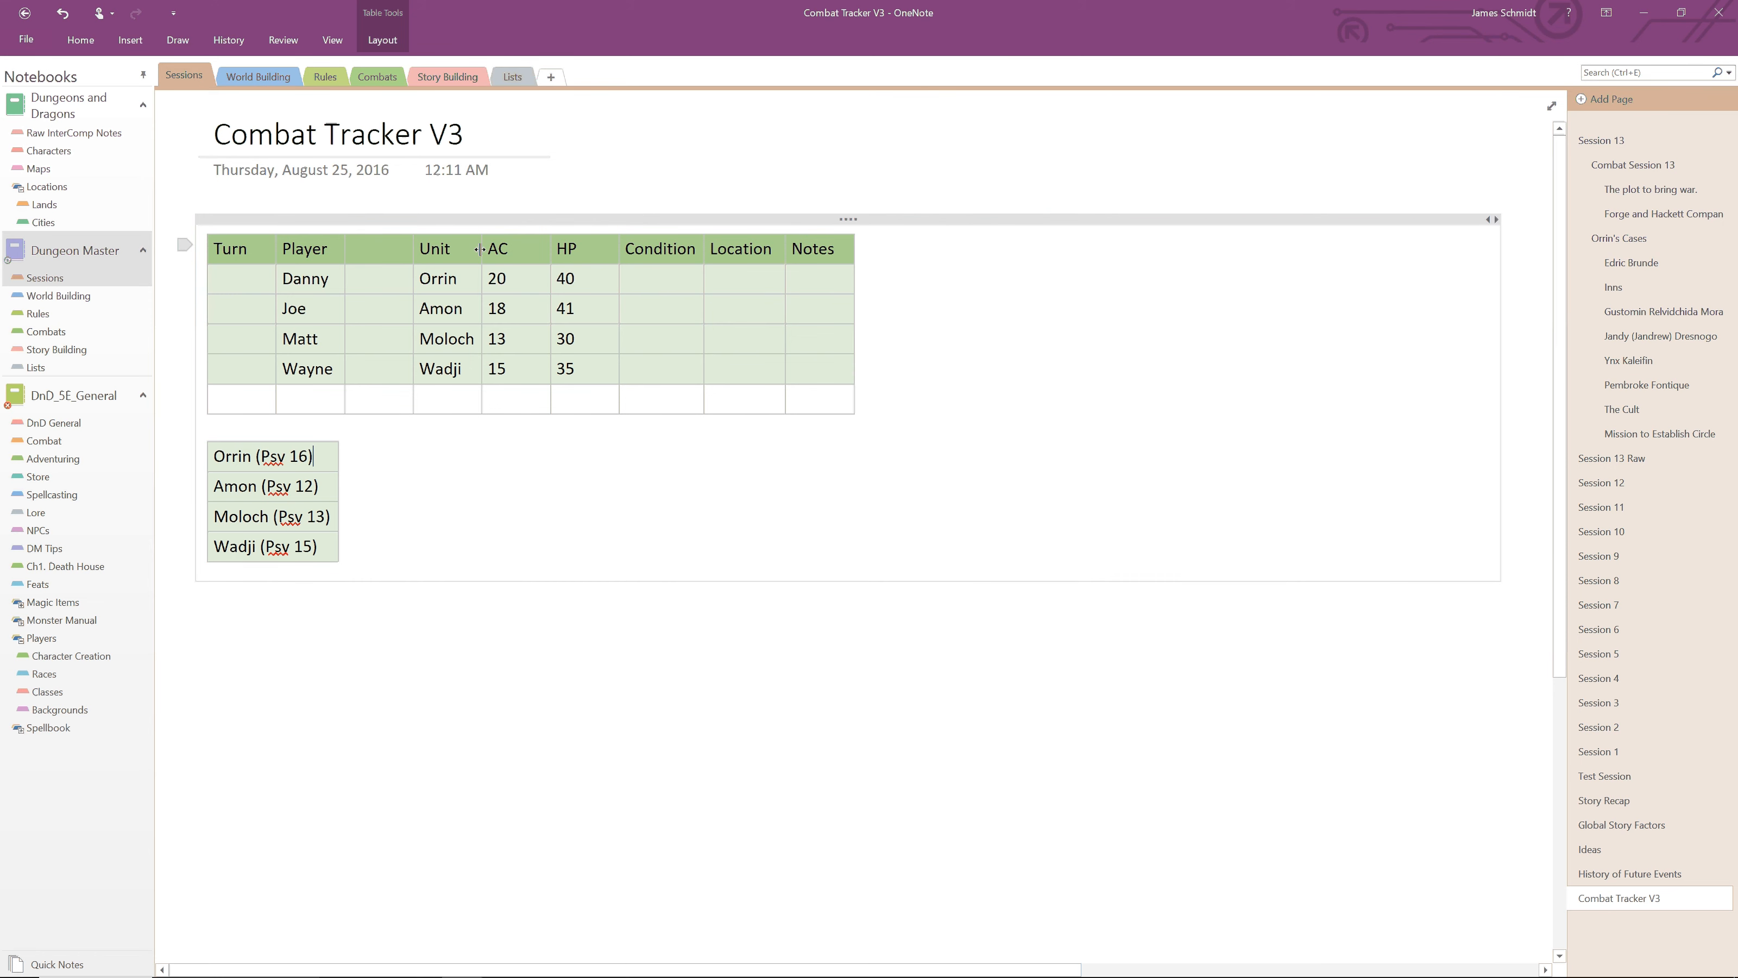
Step: Widen the Unit, HP and Location columns until the combat table nearly fills its note container
{"action": "left_click_drag", "start_coordinate": [482, 250], "coordinate": [787, 252]}
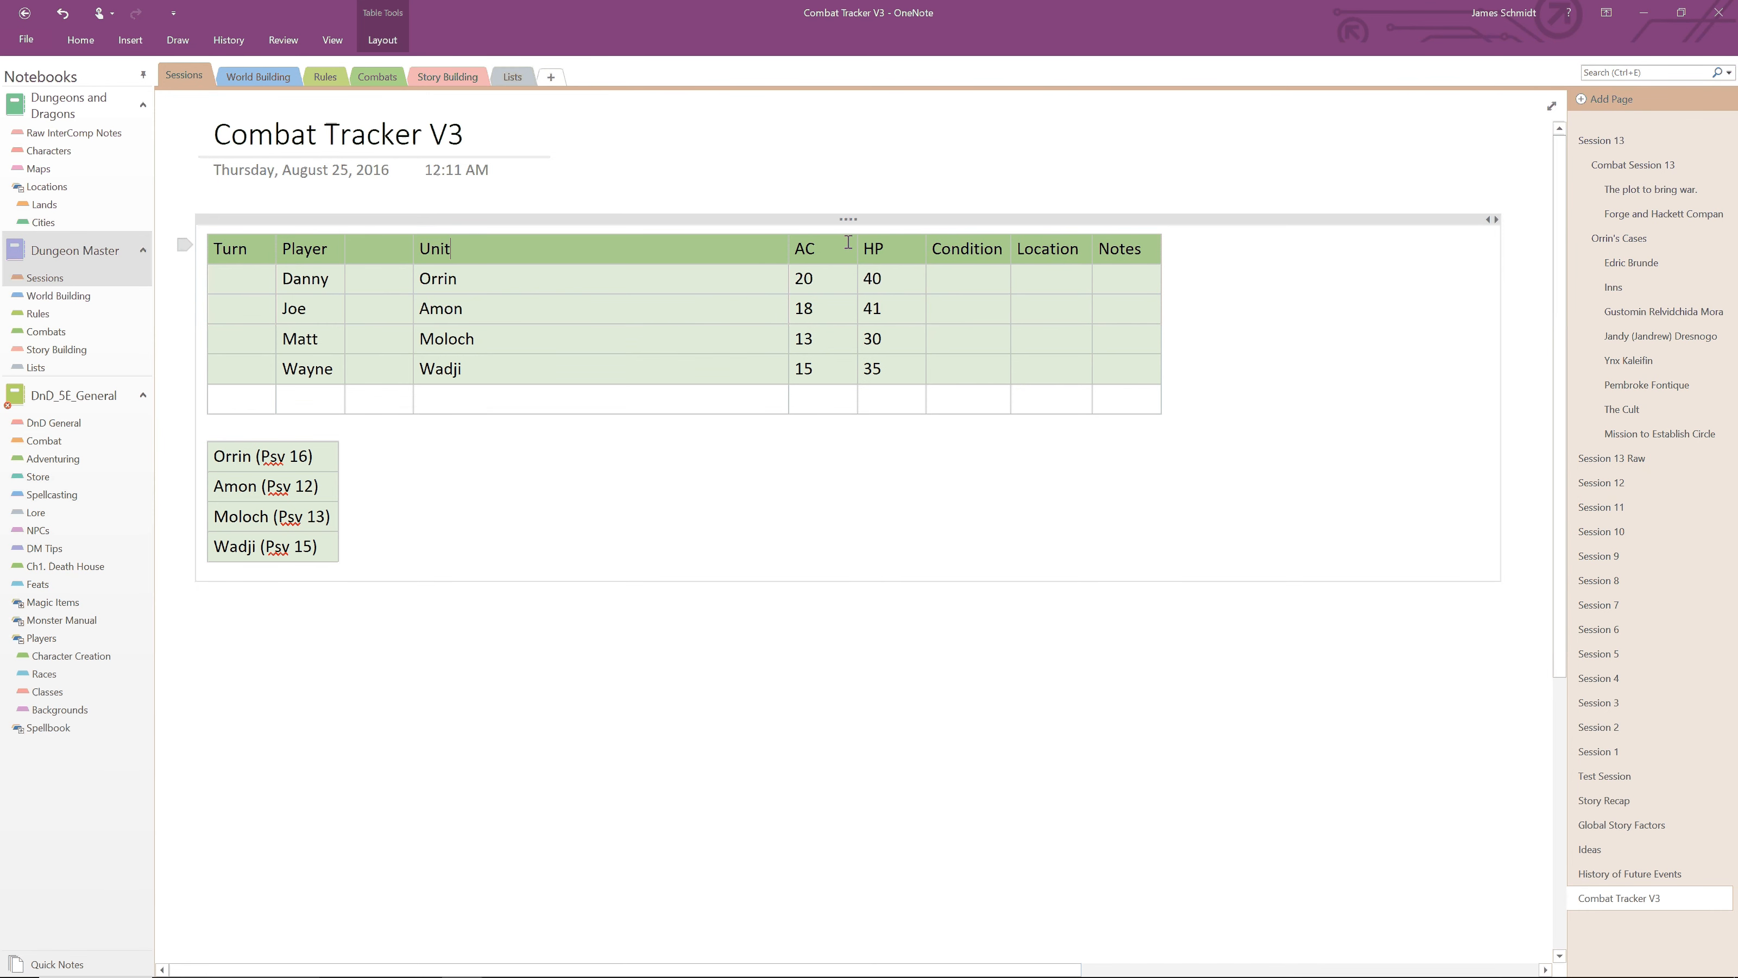
{"action": "left_click_drag", "start_coordinate": [926, 249], "coordinate": [1138, 252]}
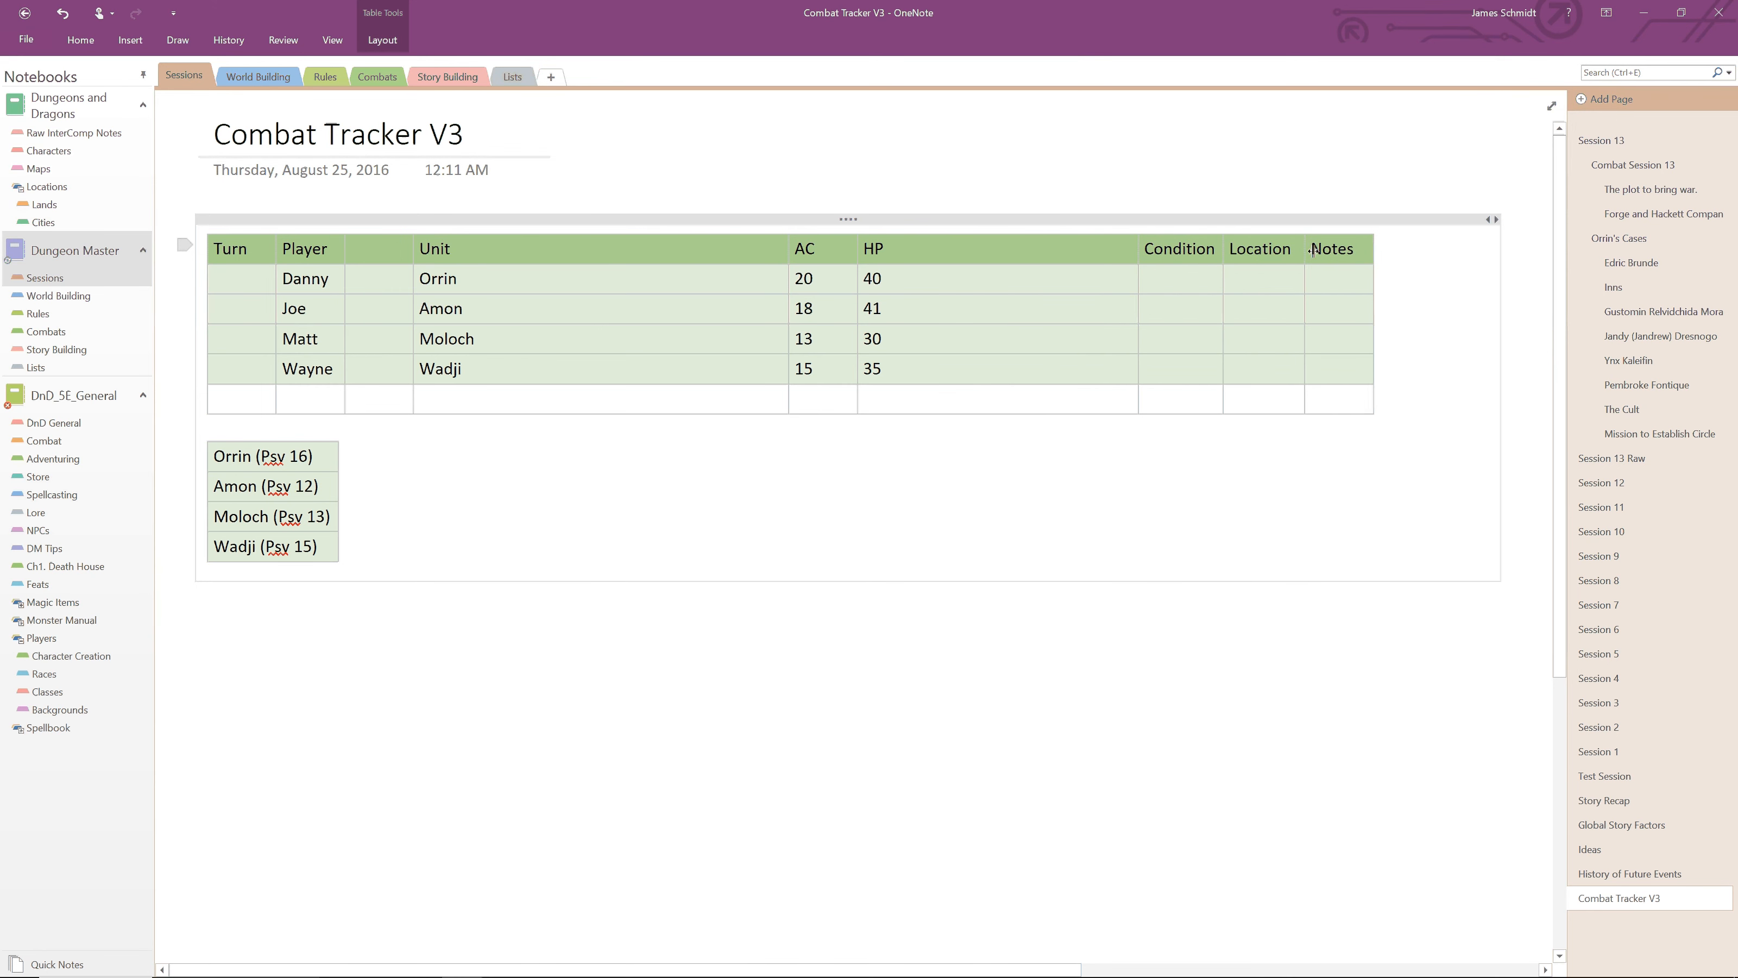
{"action": "left_click_drag", "start_coordinate": [1313, 251], "coordinate": [1480, 246]}
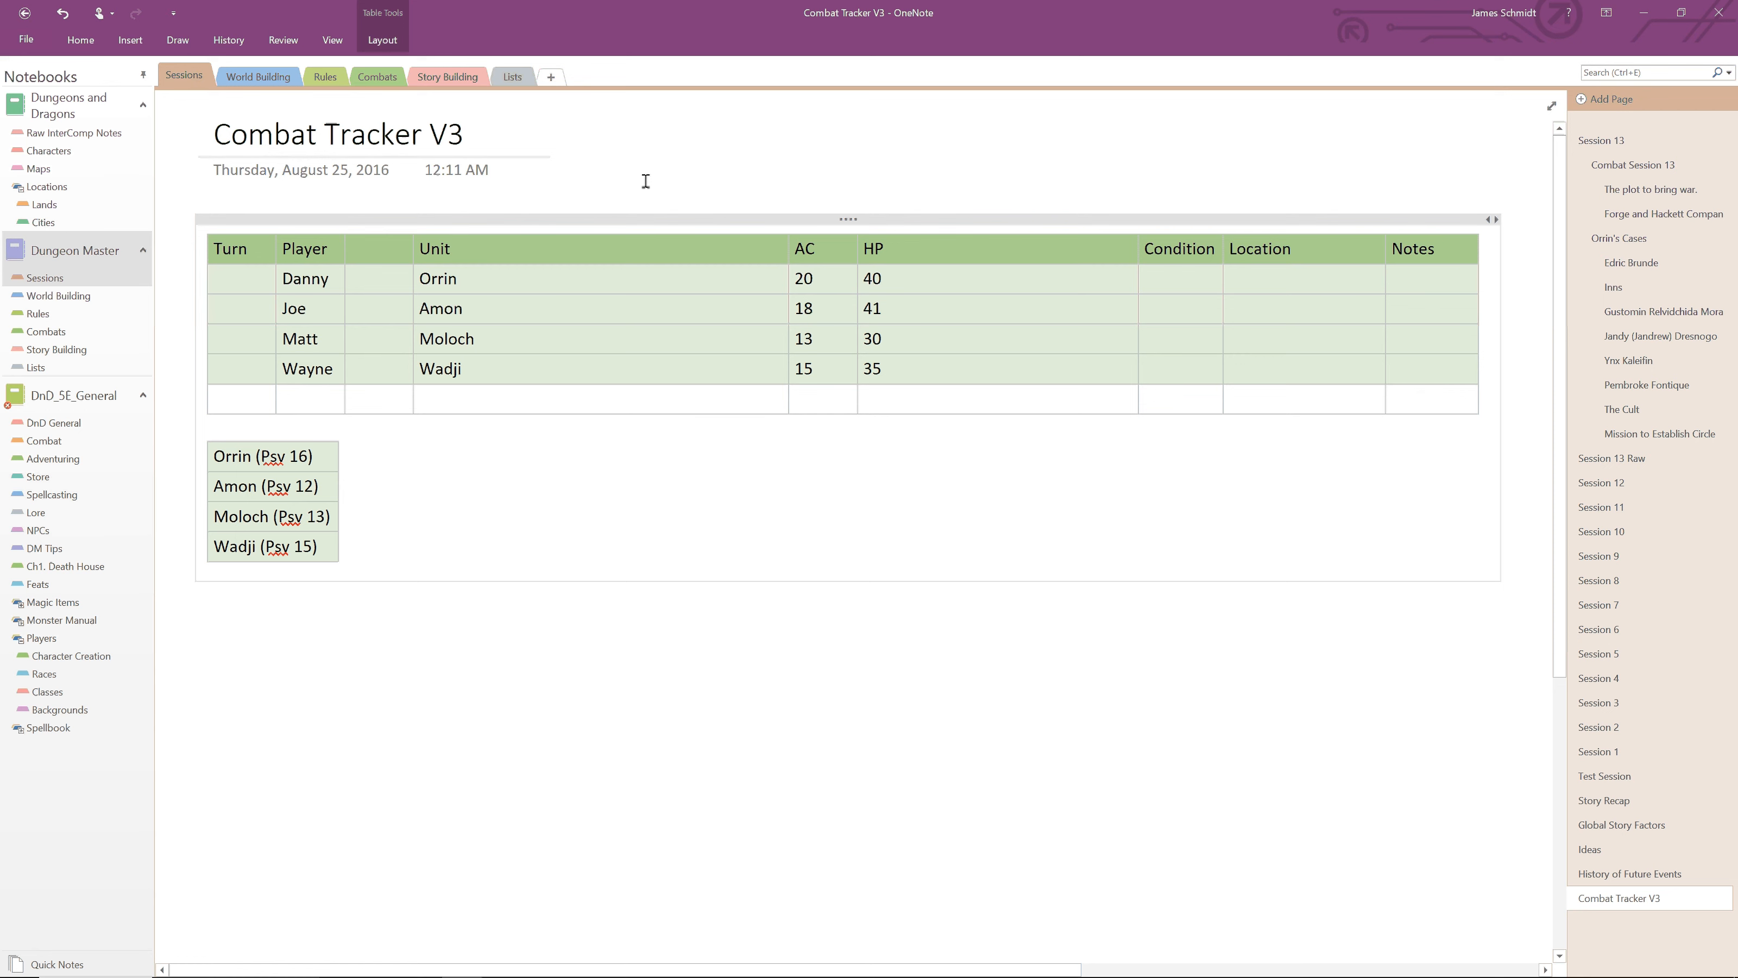
{"action": "left_click", "coordinate": [648, 158]}
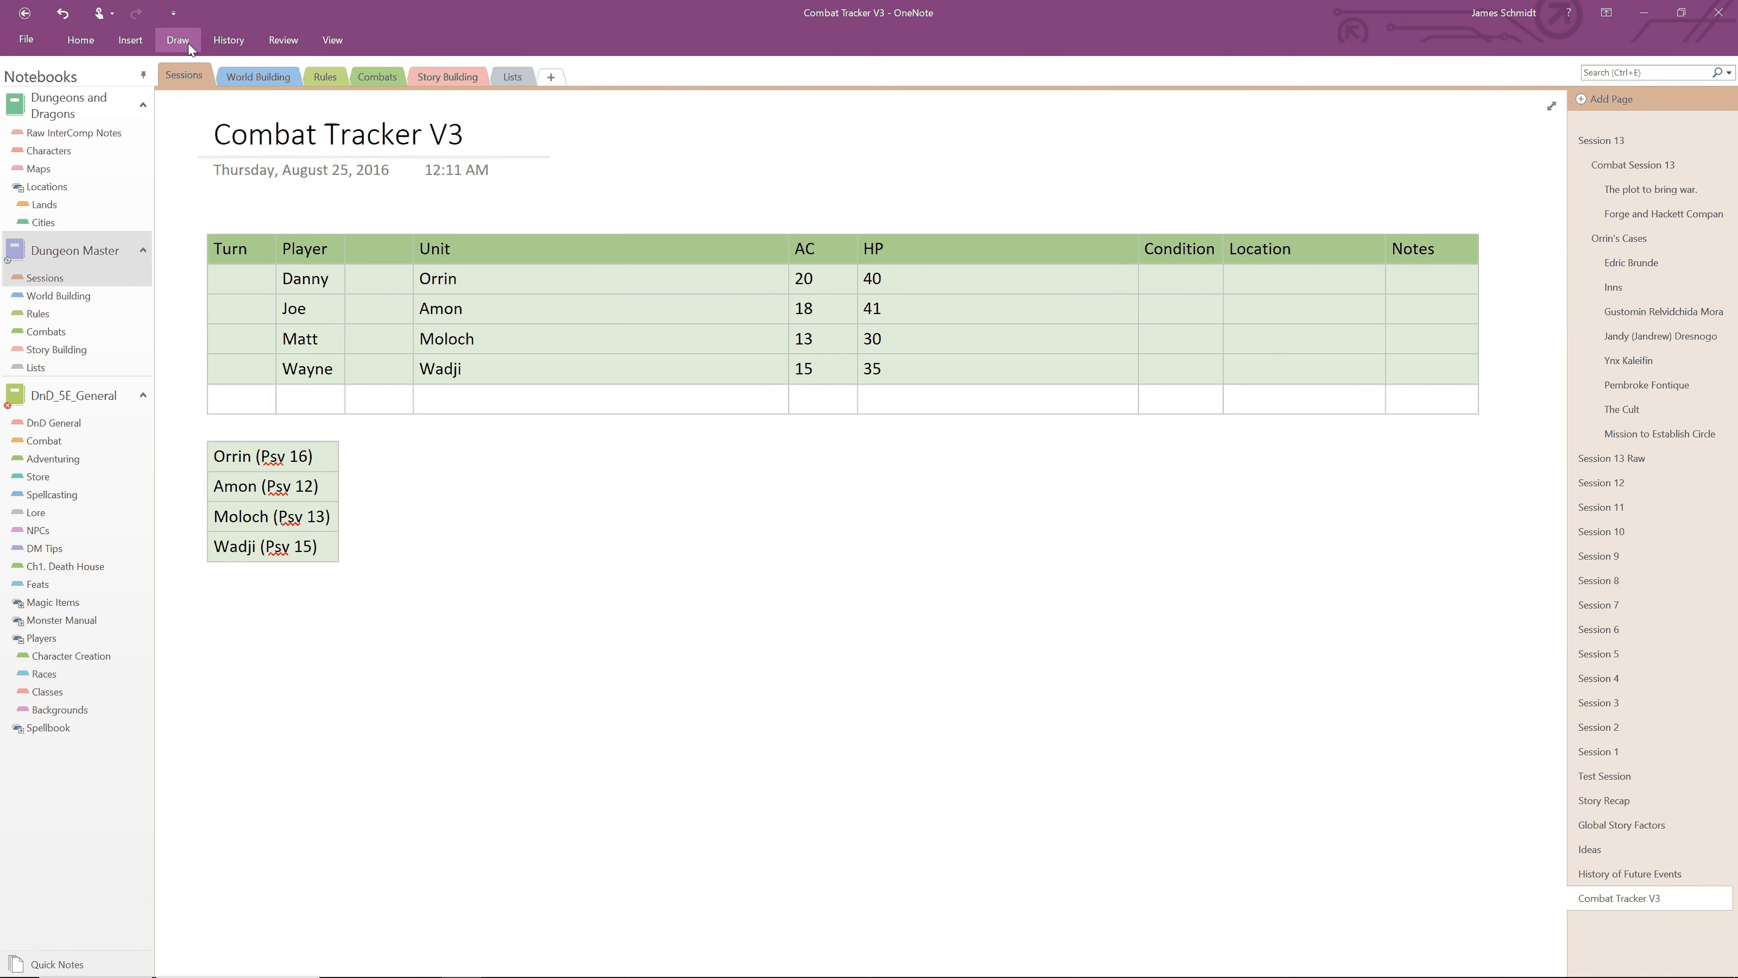
Step: Set the page's background color to light cream yellow
{"action": "left_click", "coordinate": [336, 41]}
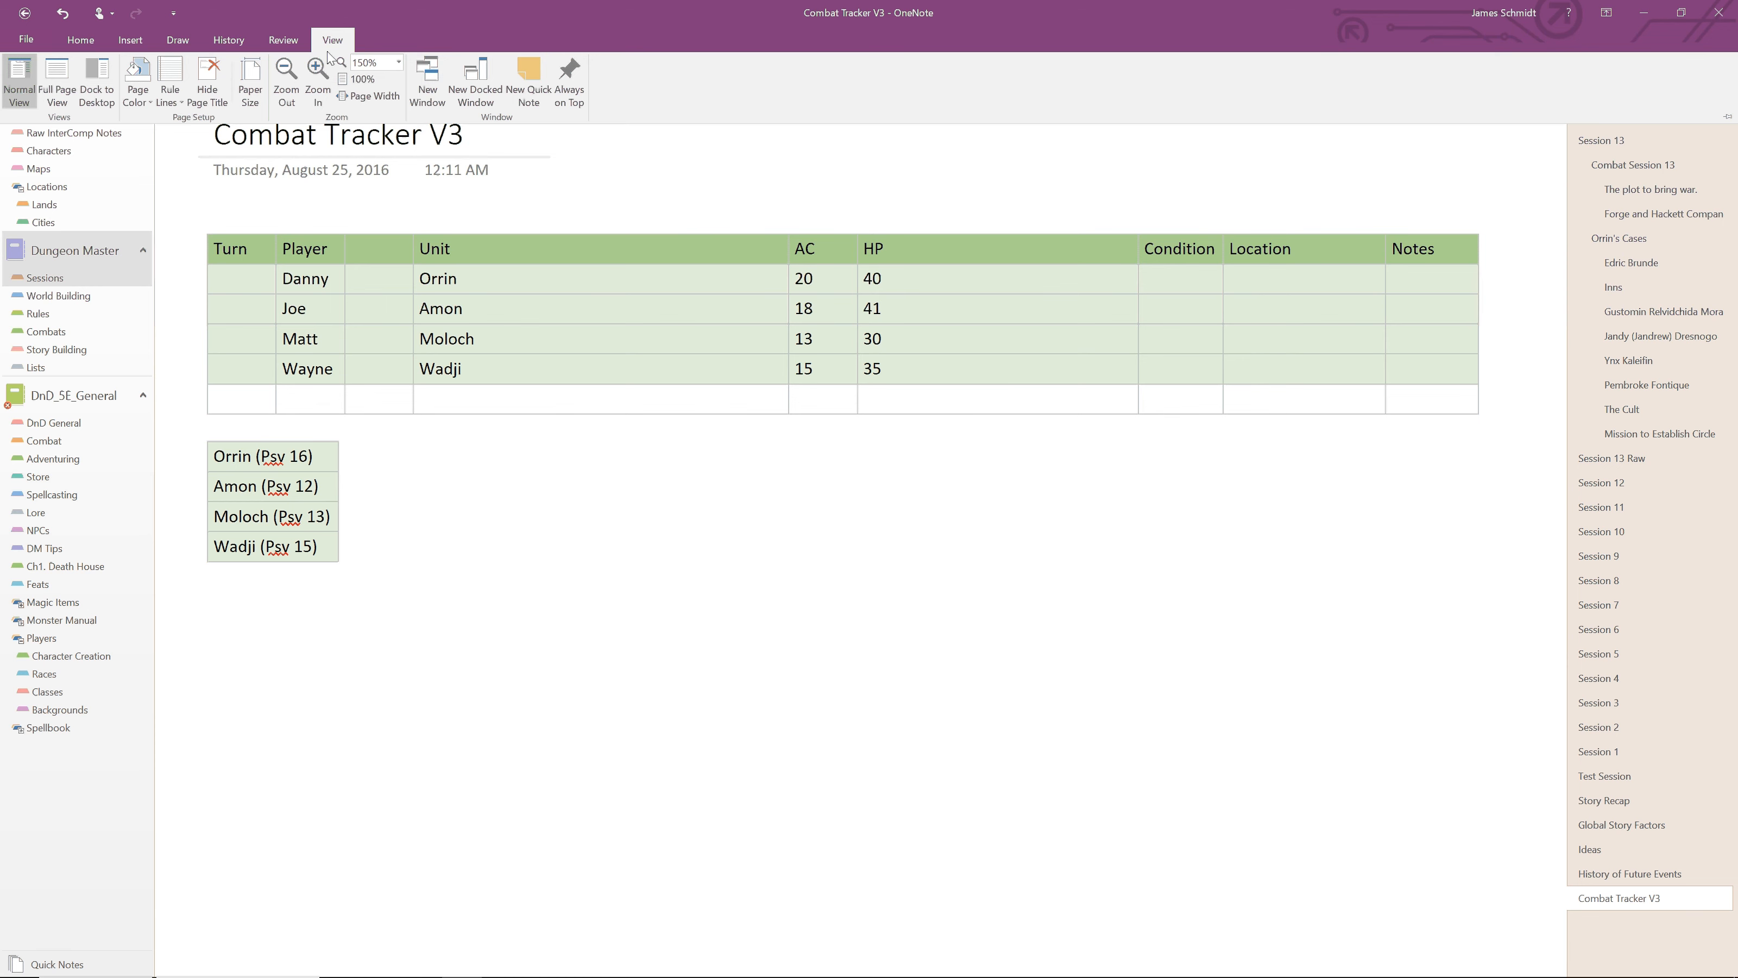
{"action": "left_click", "coordinate": [137, 100]}
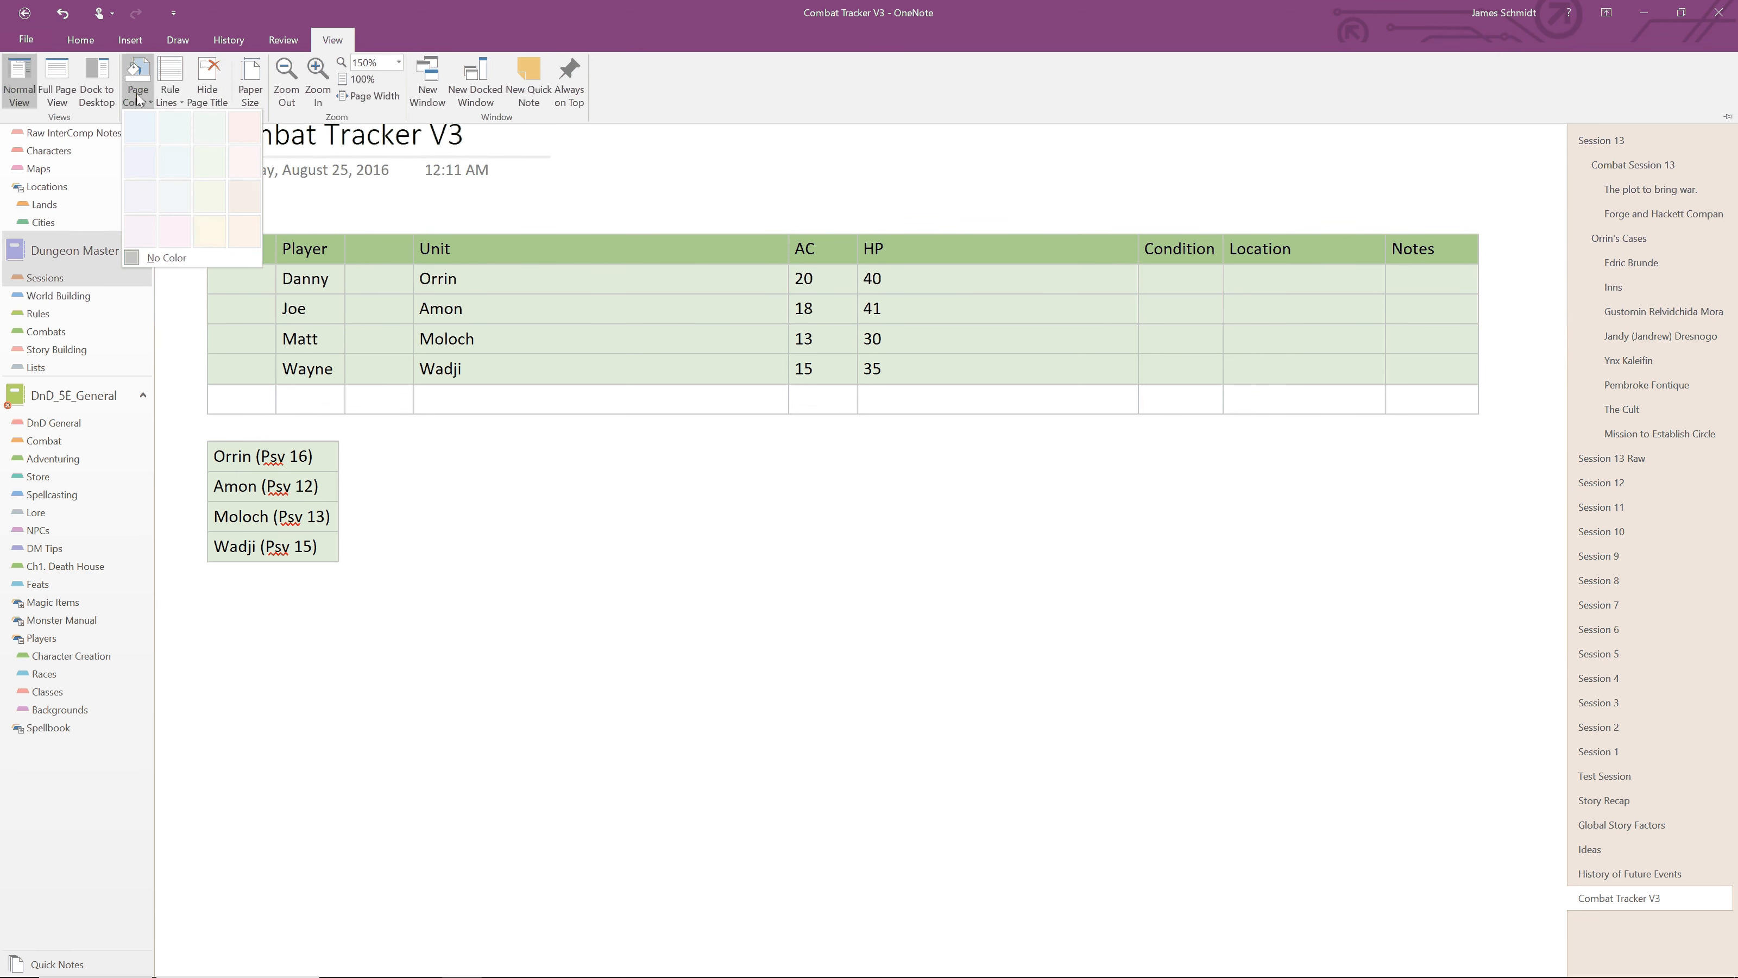
{"action": "left_click", "coordinate": [210, 232]}
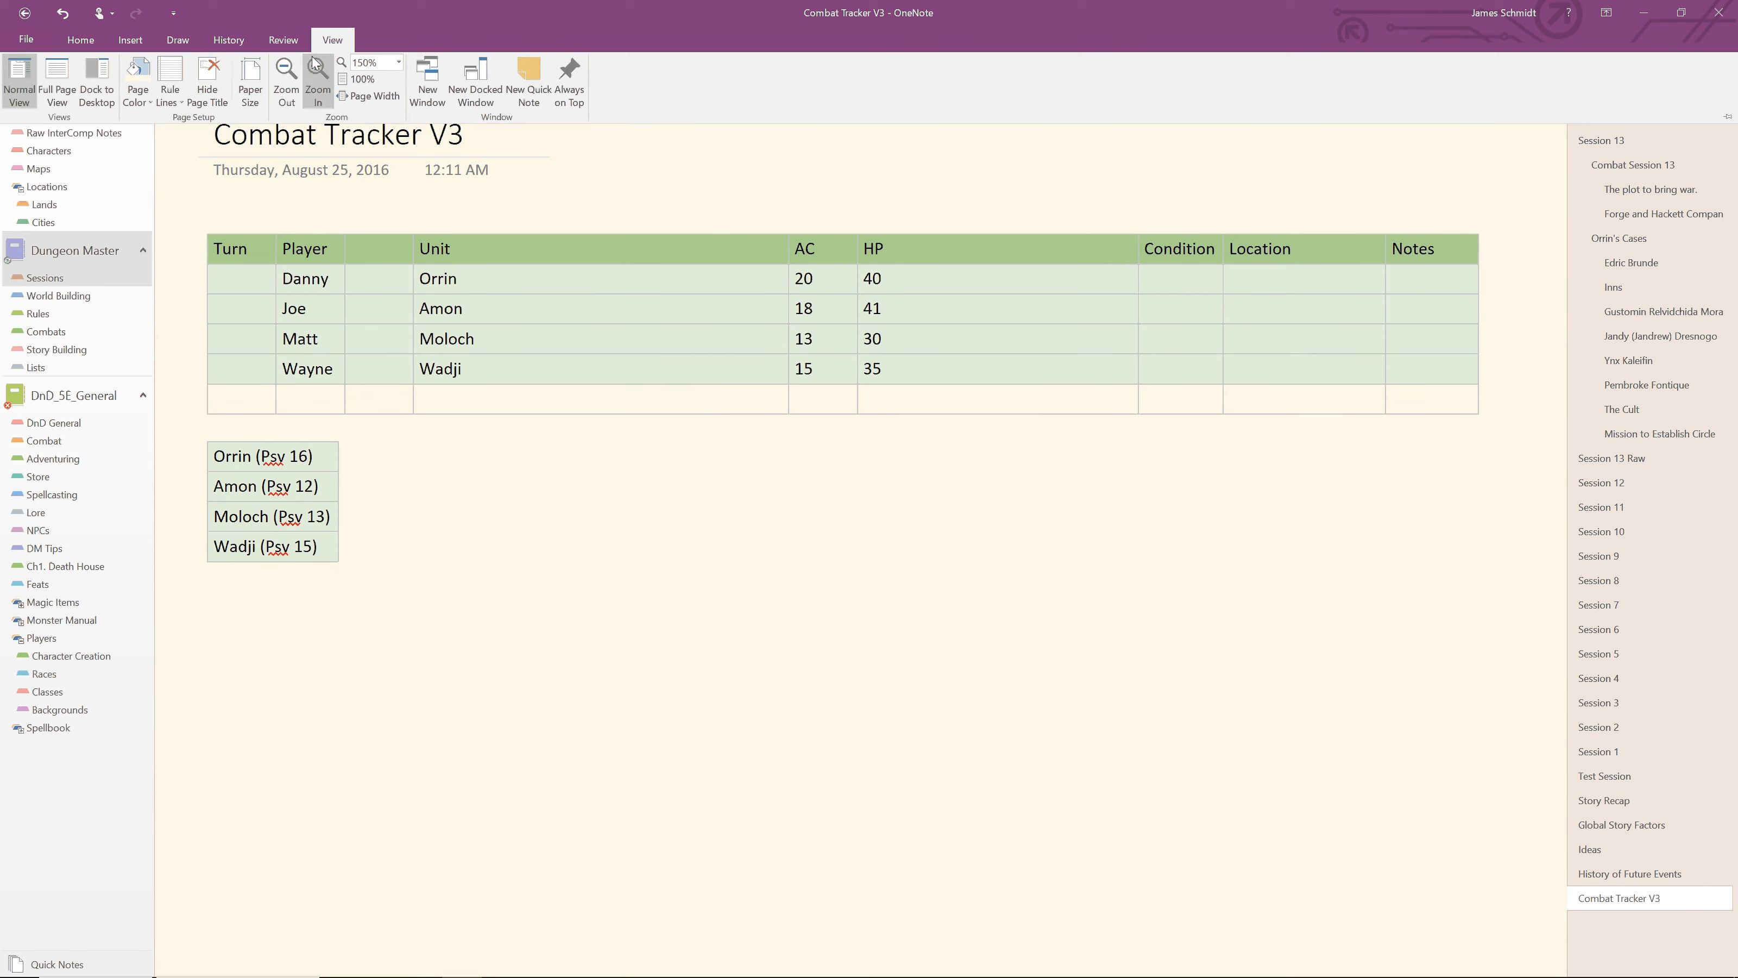
Step: Save the current page as a page template named "Combat Tracker V3" and close the template options
{"action": "left_click", "coordinate": [124, 48]}
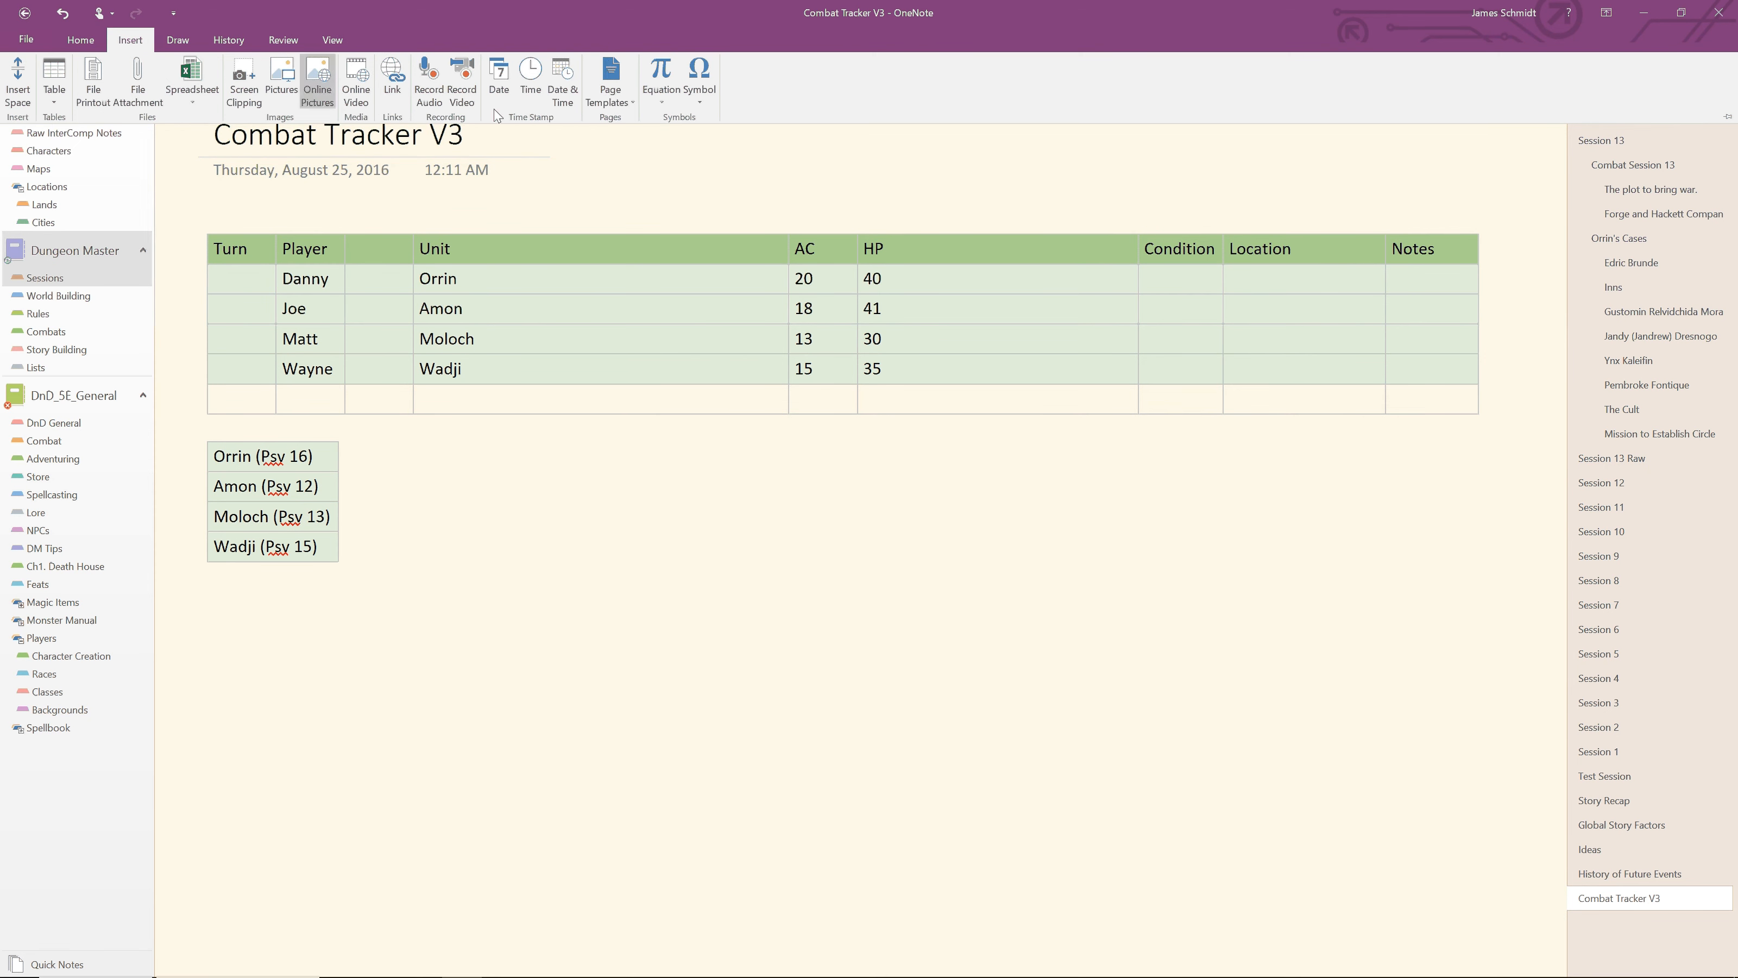
{"action": "left_click", "coordinate": [617, 102]}
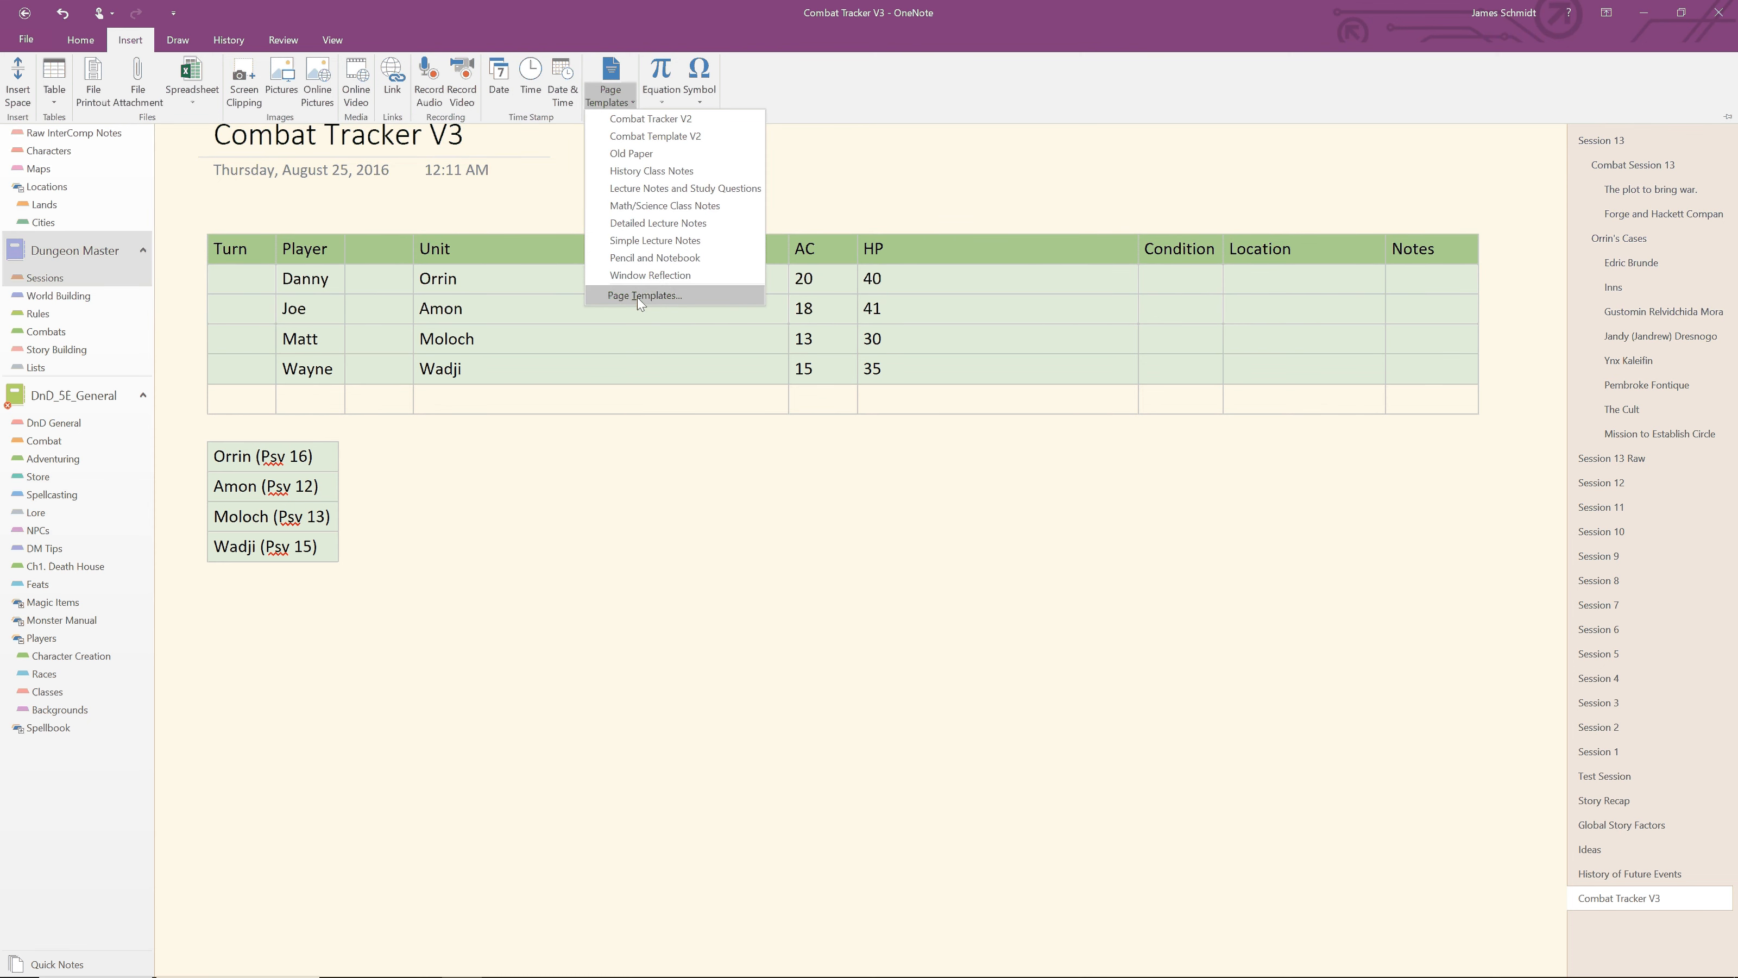
{"action": "left_click", "coordinate": [640, 301]}
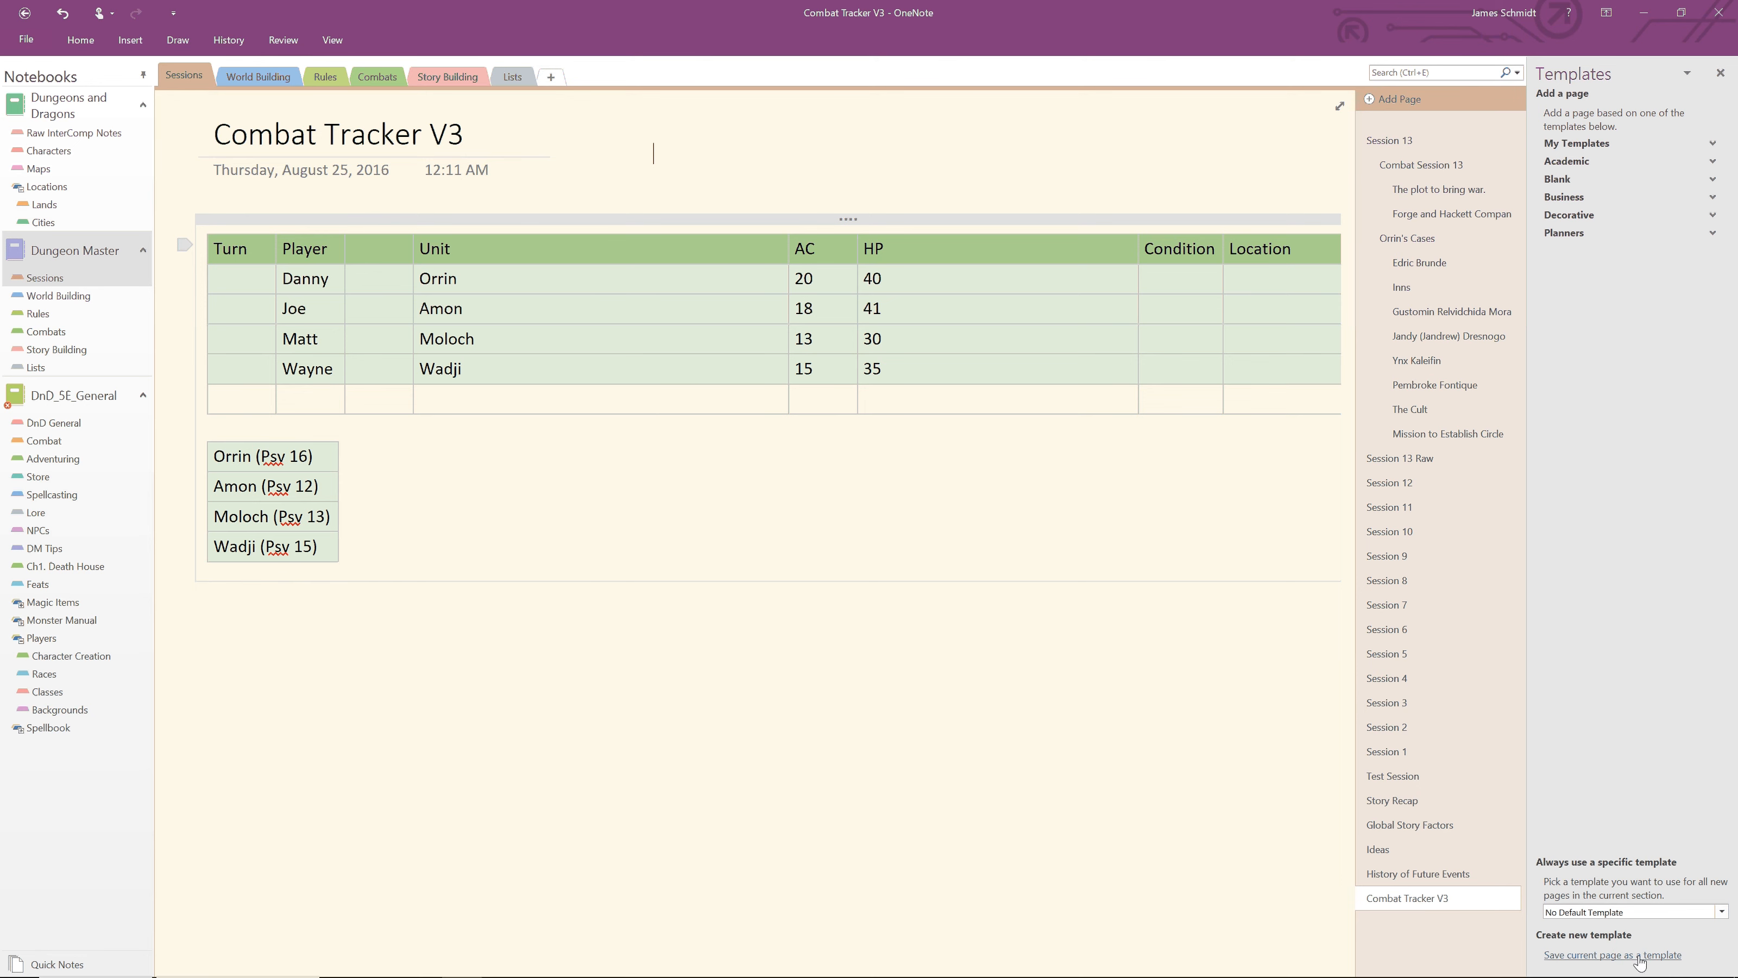
{"action": "left_click", "coordinate": [1617, 962]}
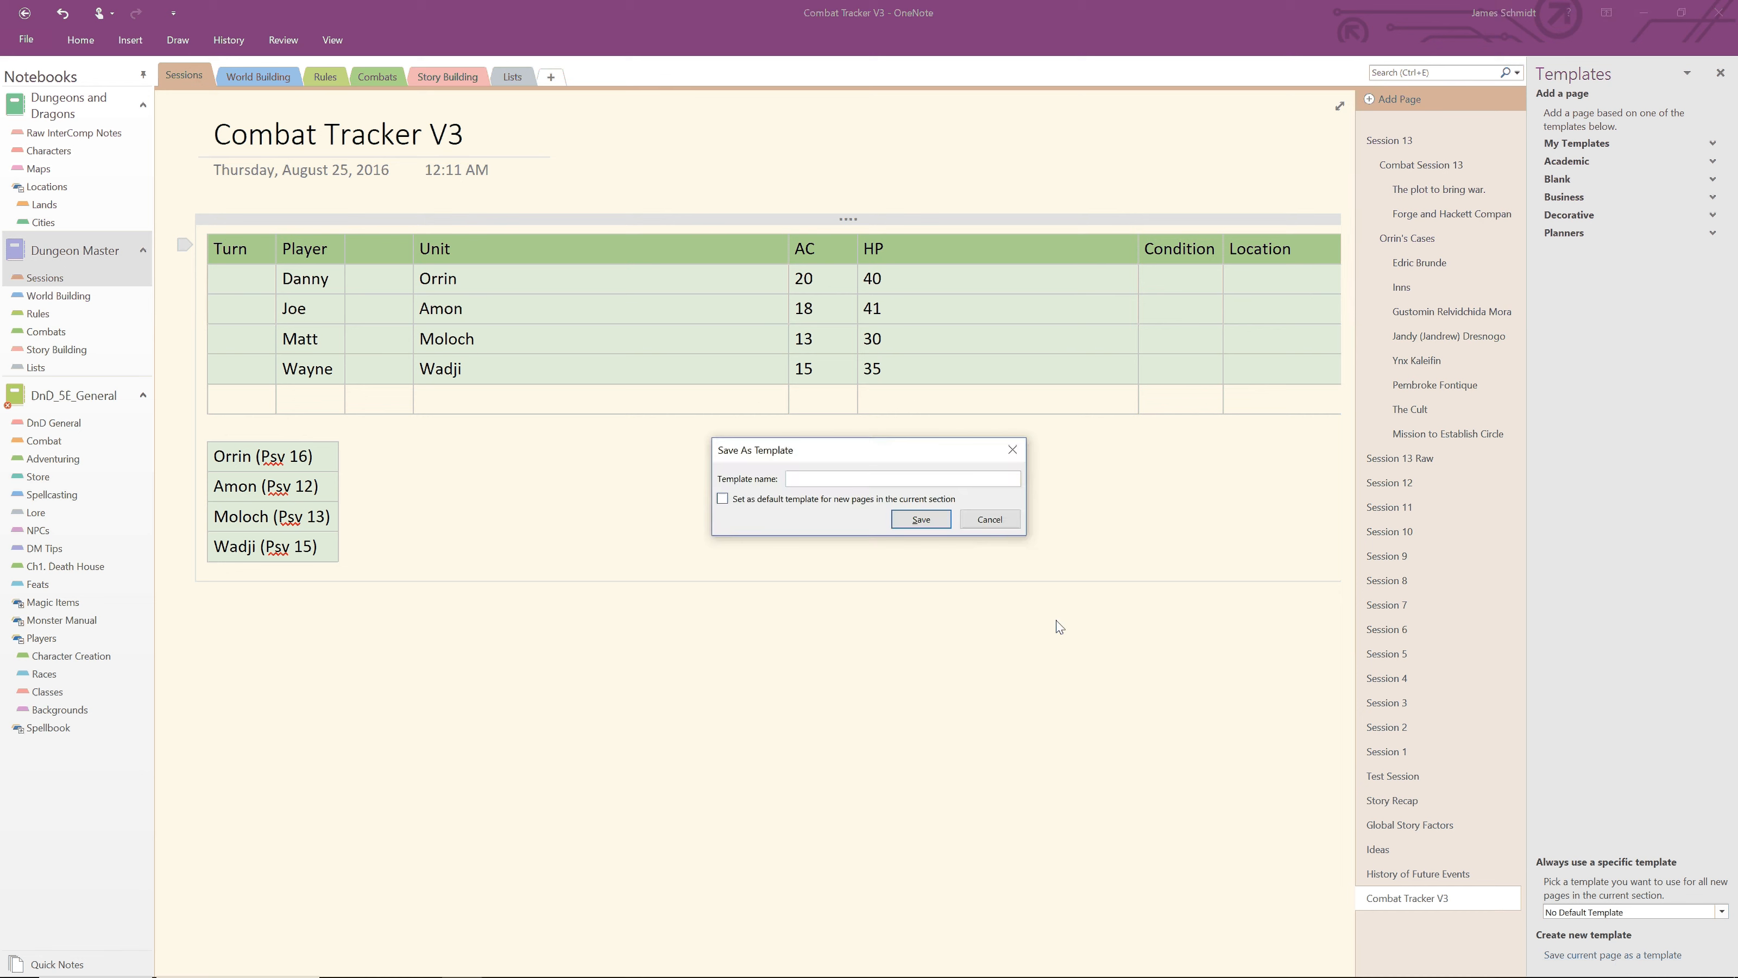
{"action": "type", "text": "Combat Tracker V3"}
{"action": "left_click", "coordinate": [924, 523]}
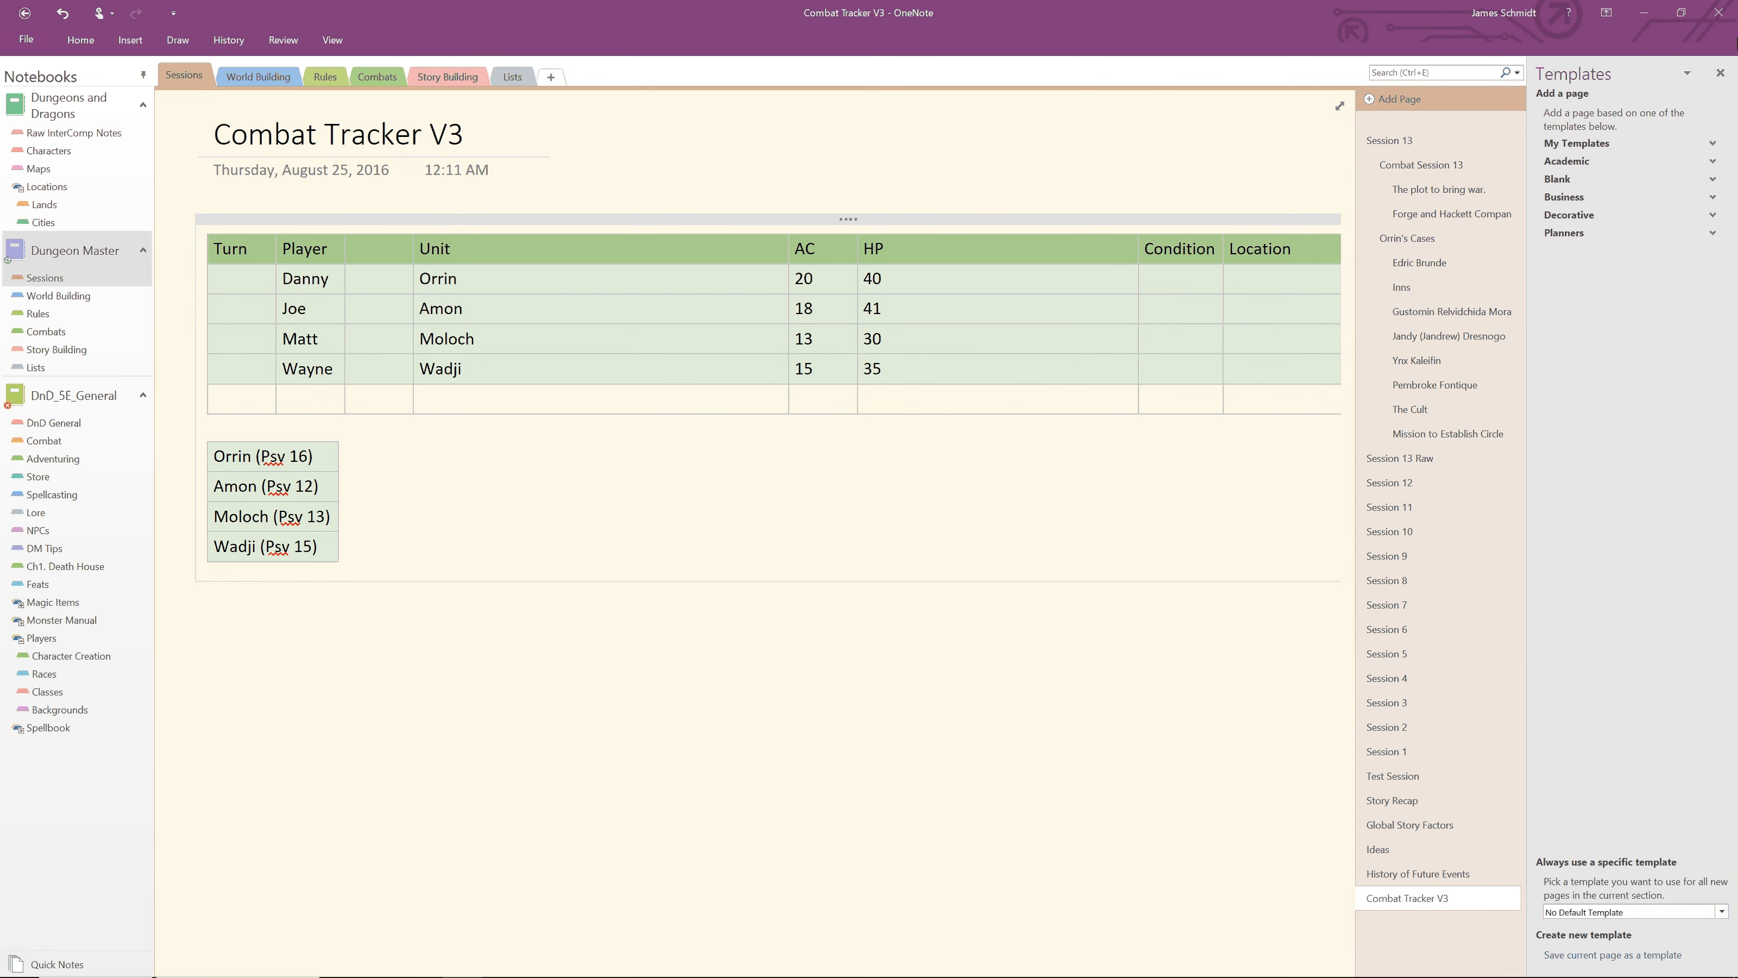
{"action": "left_click", "coordinate": [1720, 73]}
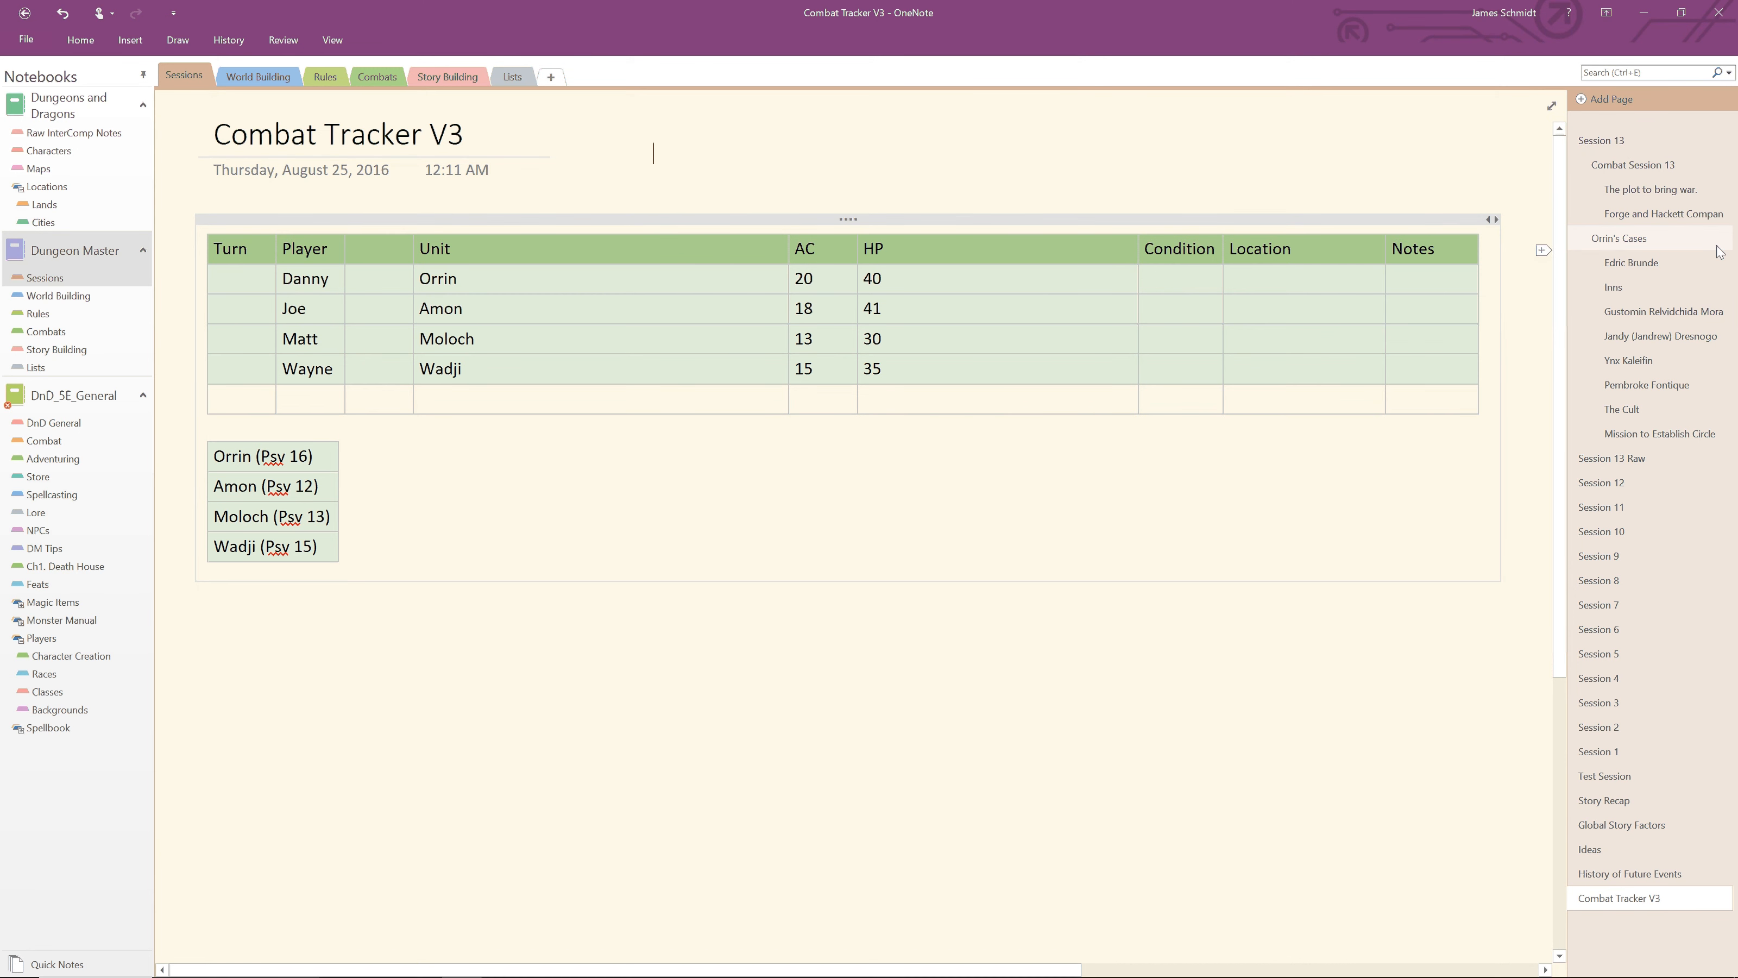
Step: Create a new page from the Combat Tracker V3 template and place it as a subpage directly under Session 13
{"action": "left_click", "coordinate": [1620, 145]}
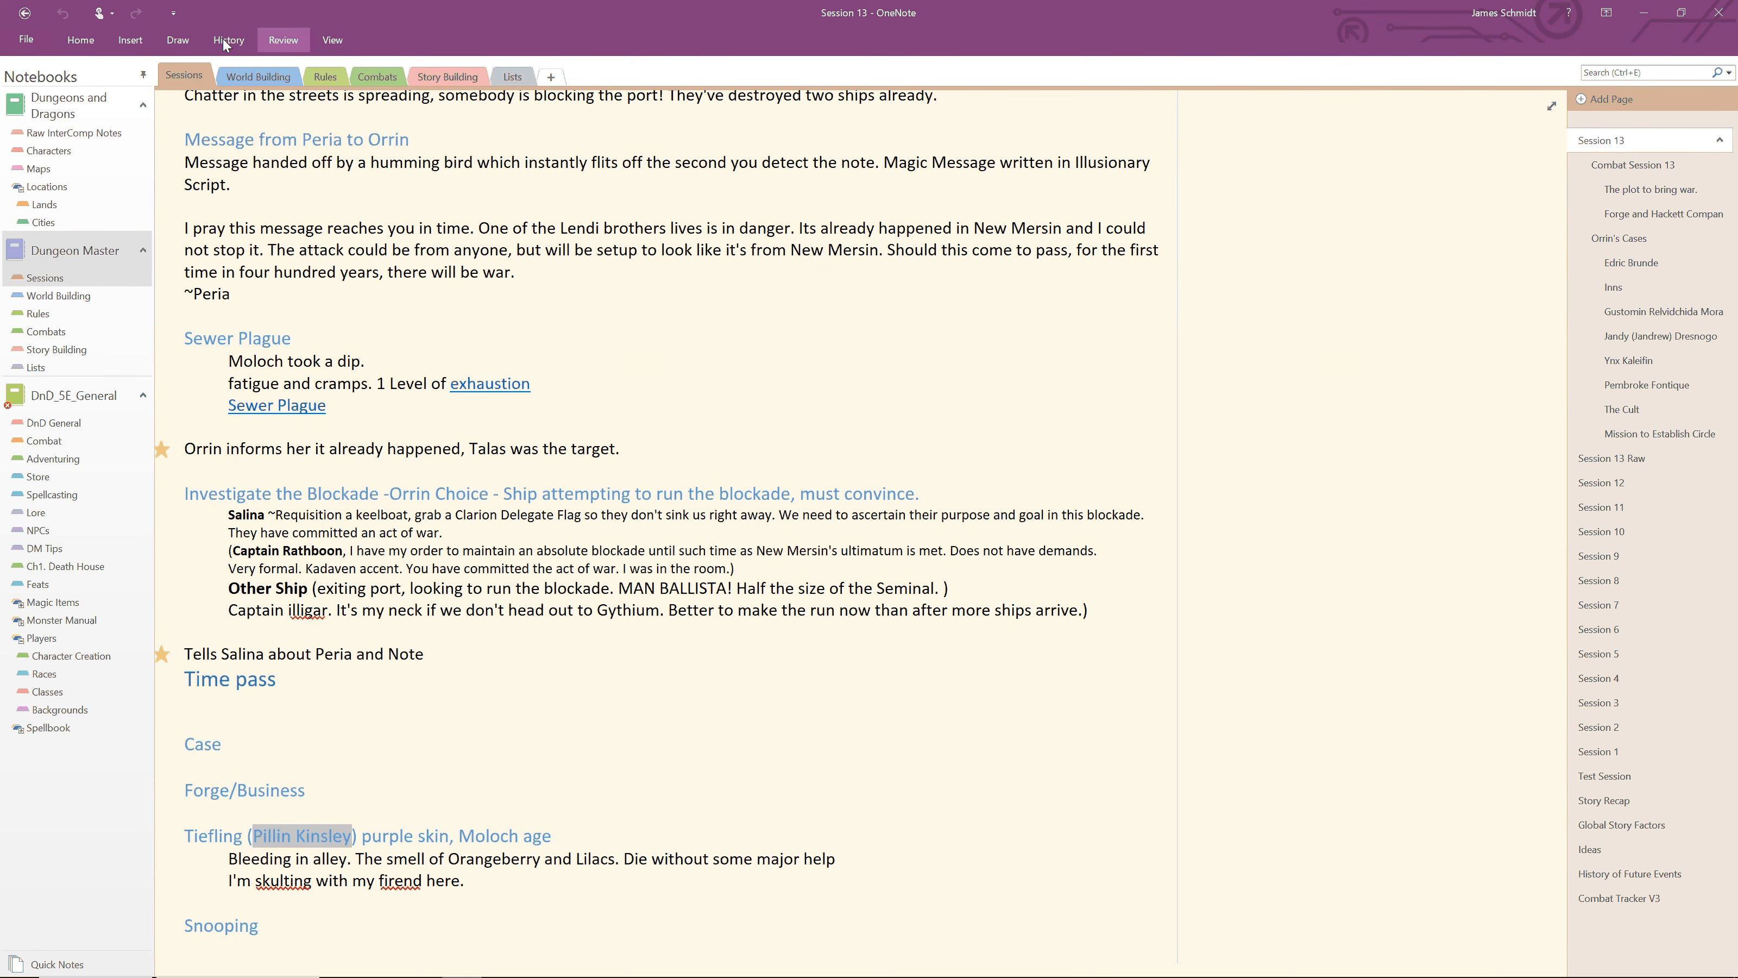
{"action": "left_click", "coordinate": [130, 40]}
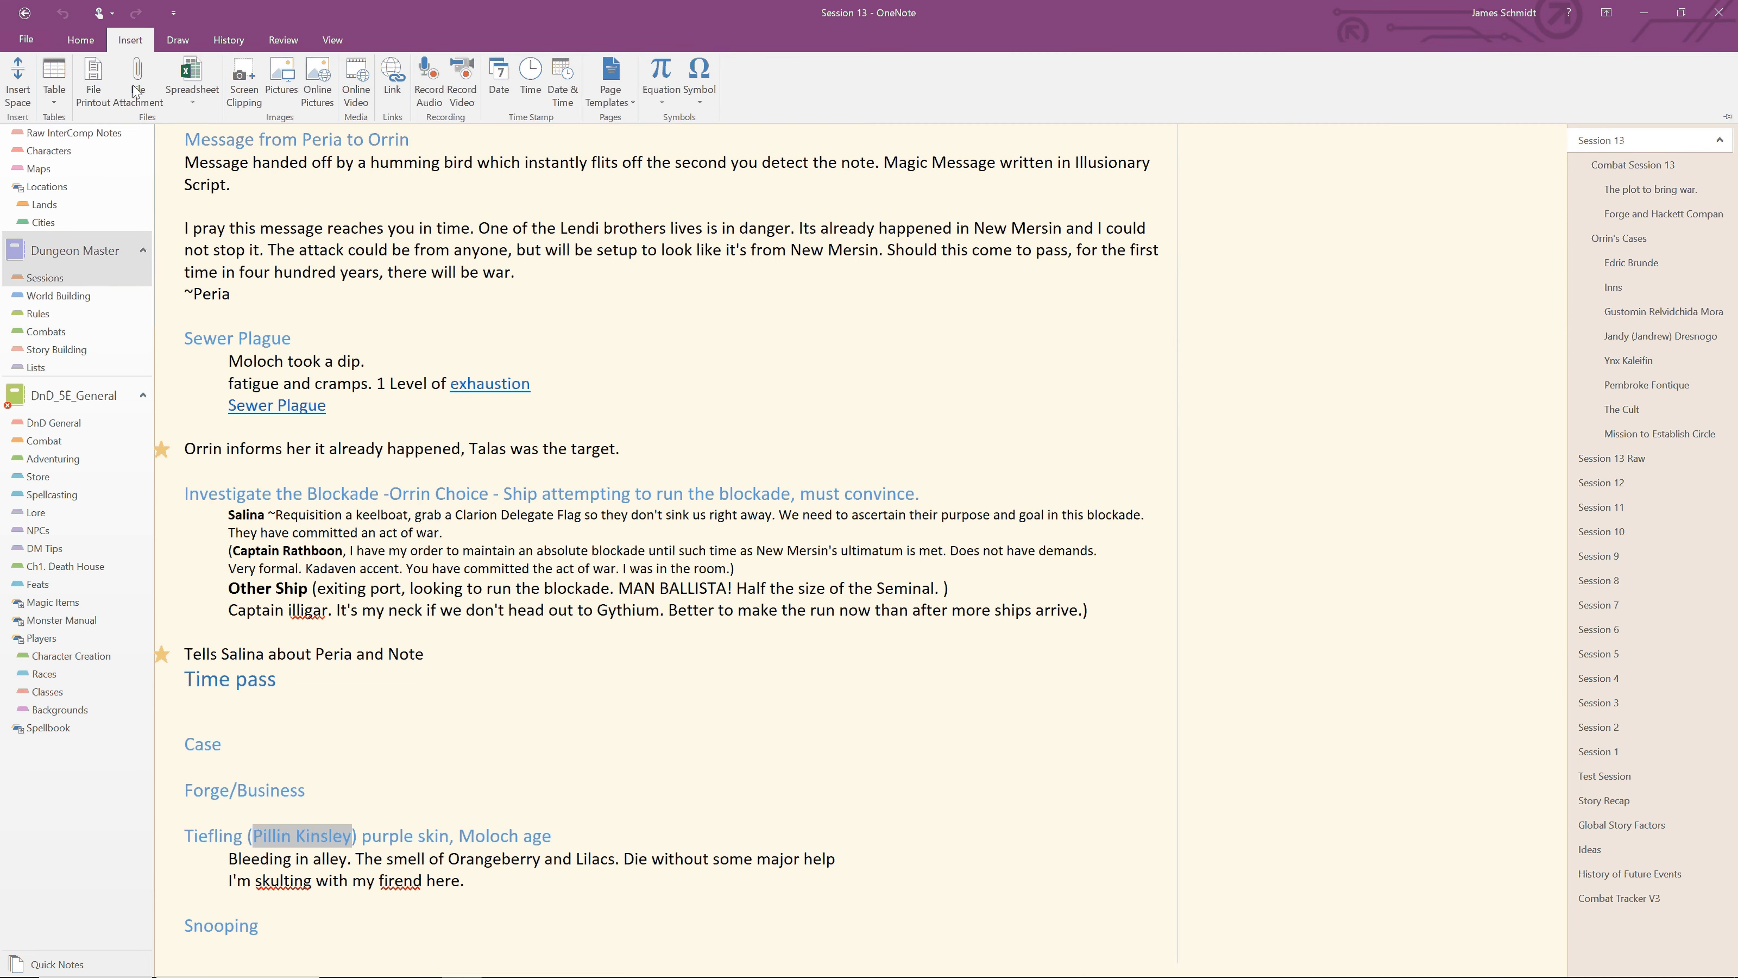
{"action": "left_click", "coordinate": [613, 103]}
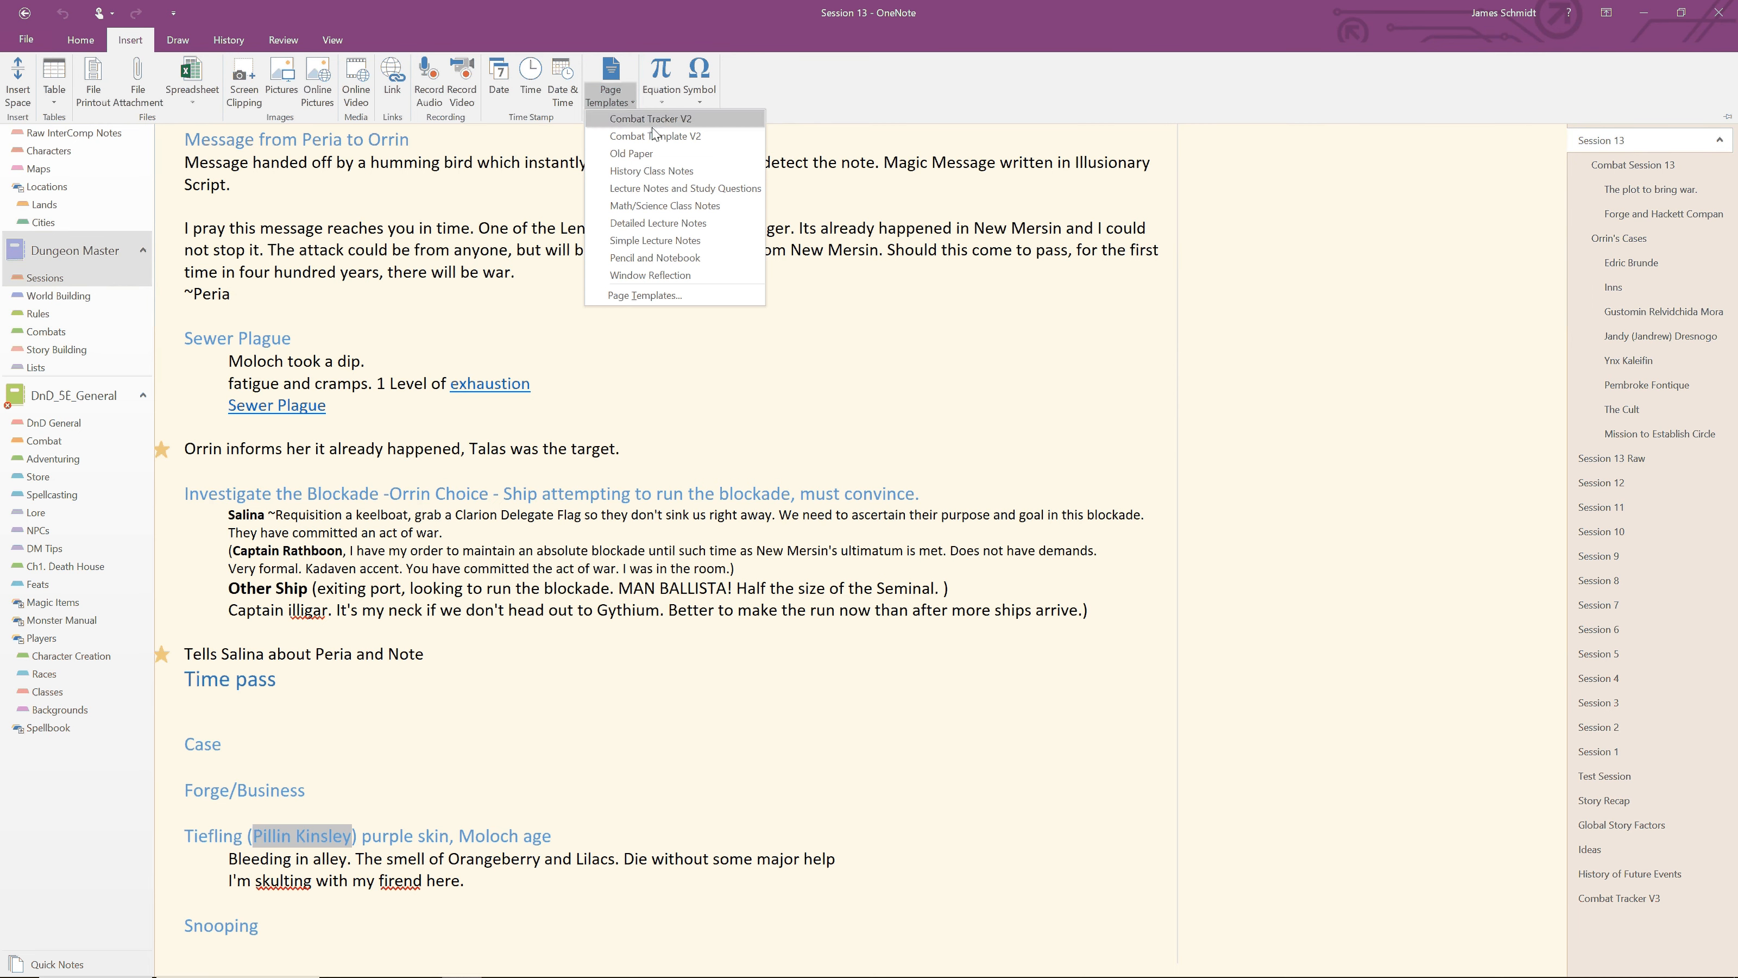
{"action": "left_click", "coordinate": [647, 296]}
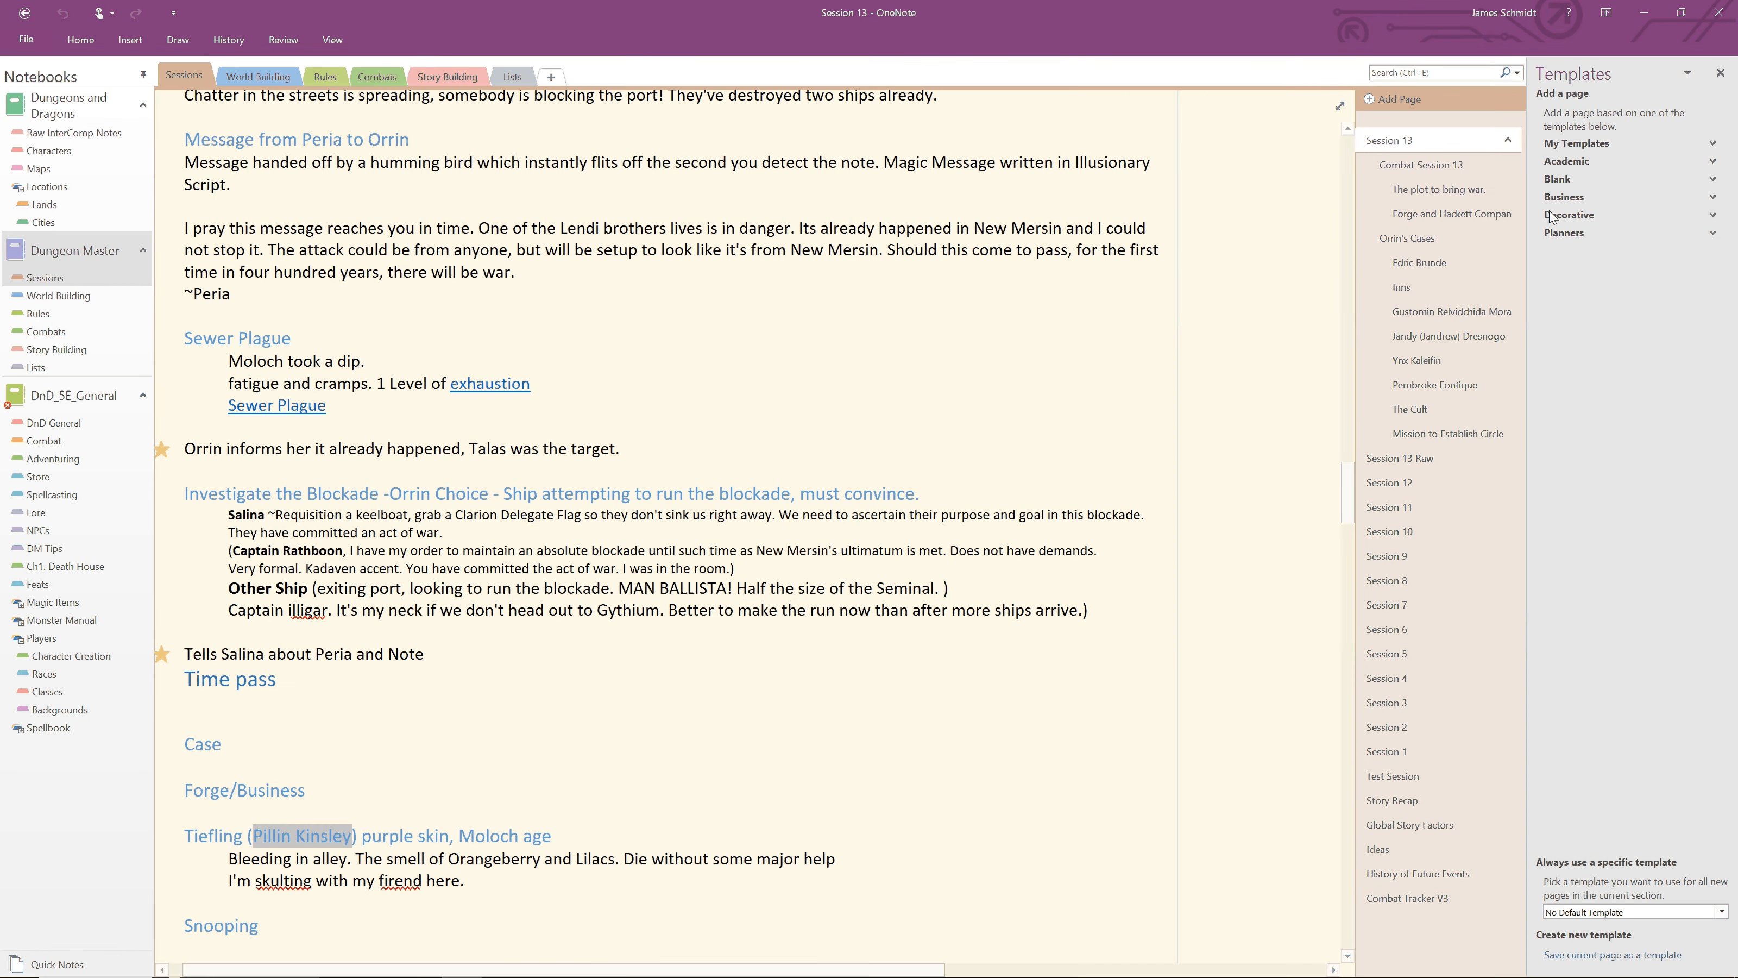
{"action": "left_click", "coordinate": [1713, 144]}
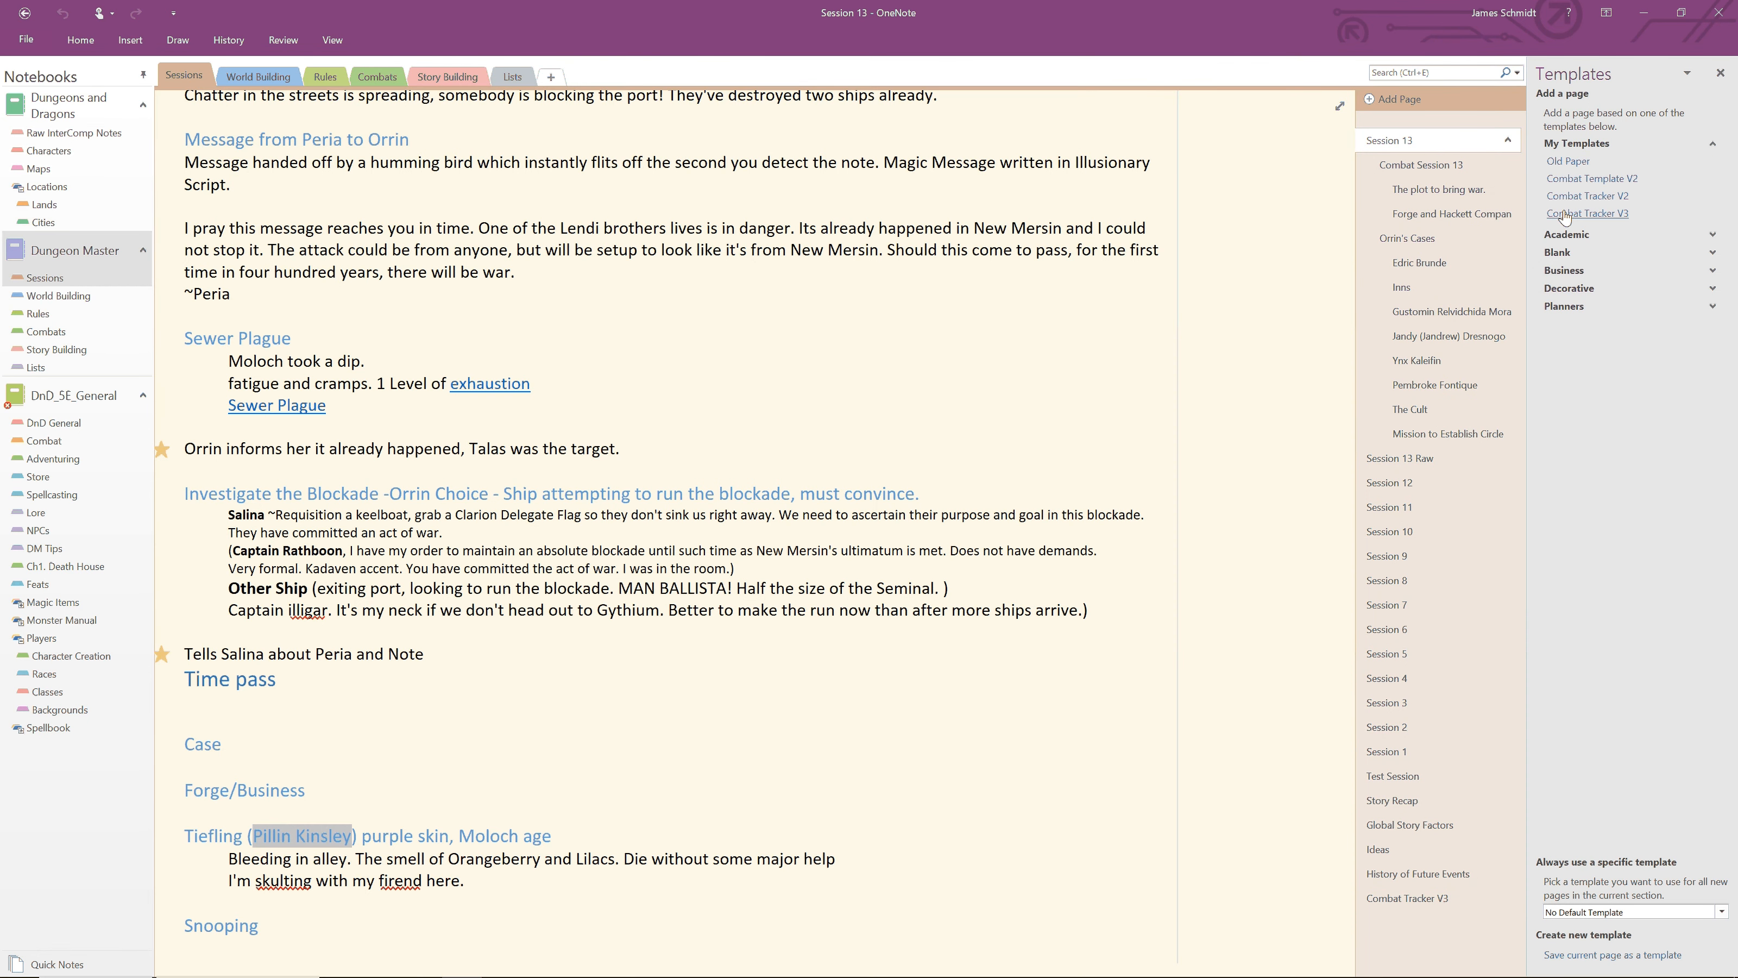
{"action": "left_click", "coordinate": [1615, 214]}
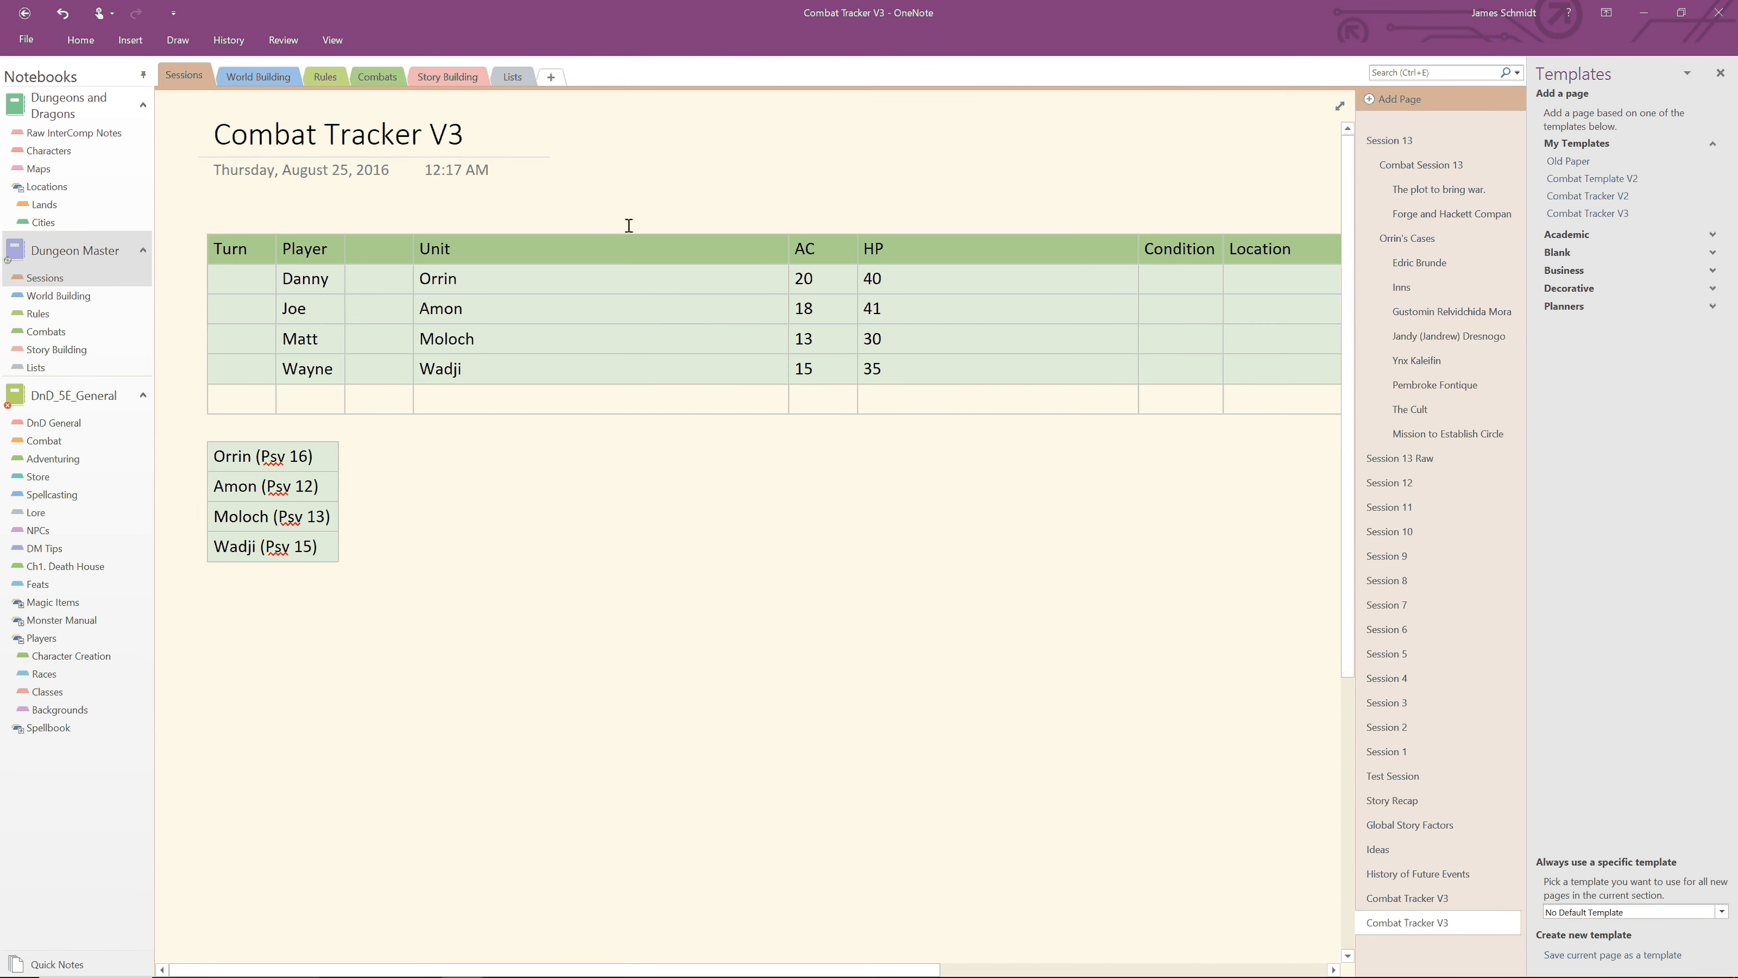
{"action": "left_click", "coordinate": [1719, 72]}
{"action": "left_click_drag", "start_coordinate": [1665, 921], "coordinate": [1657, 171]}
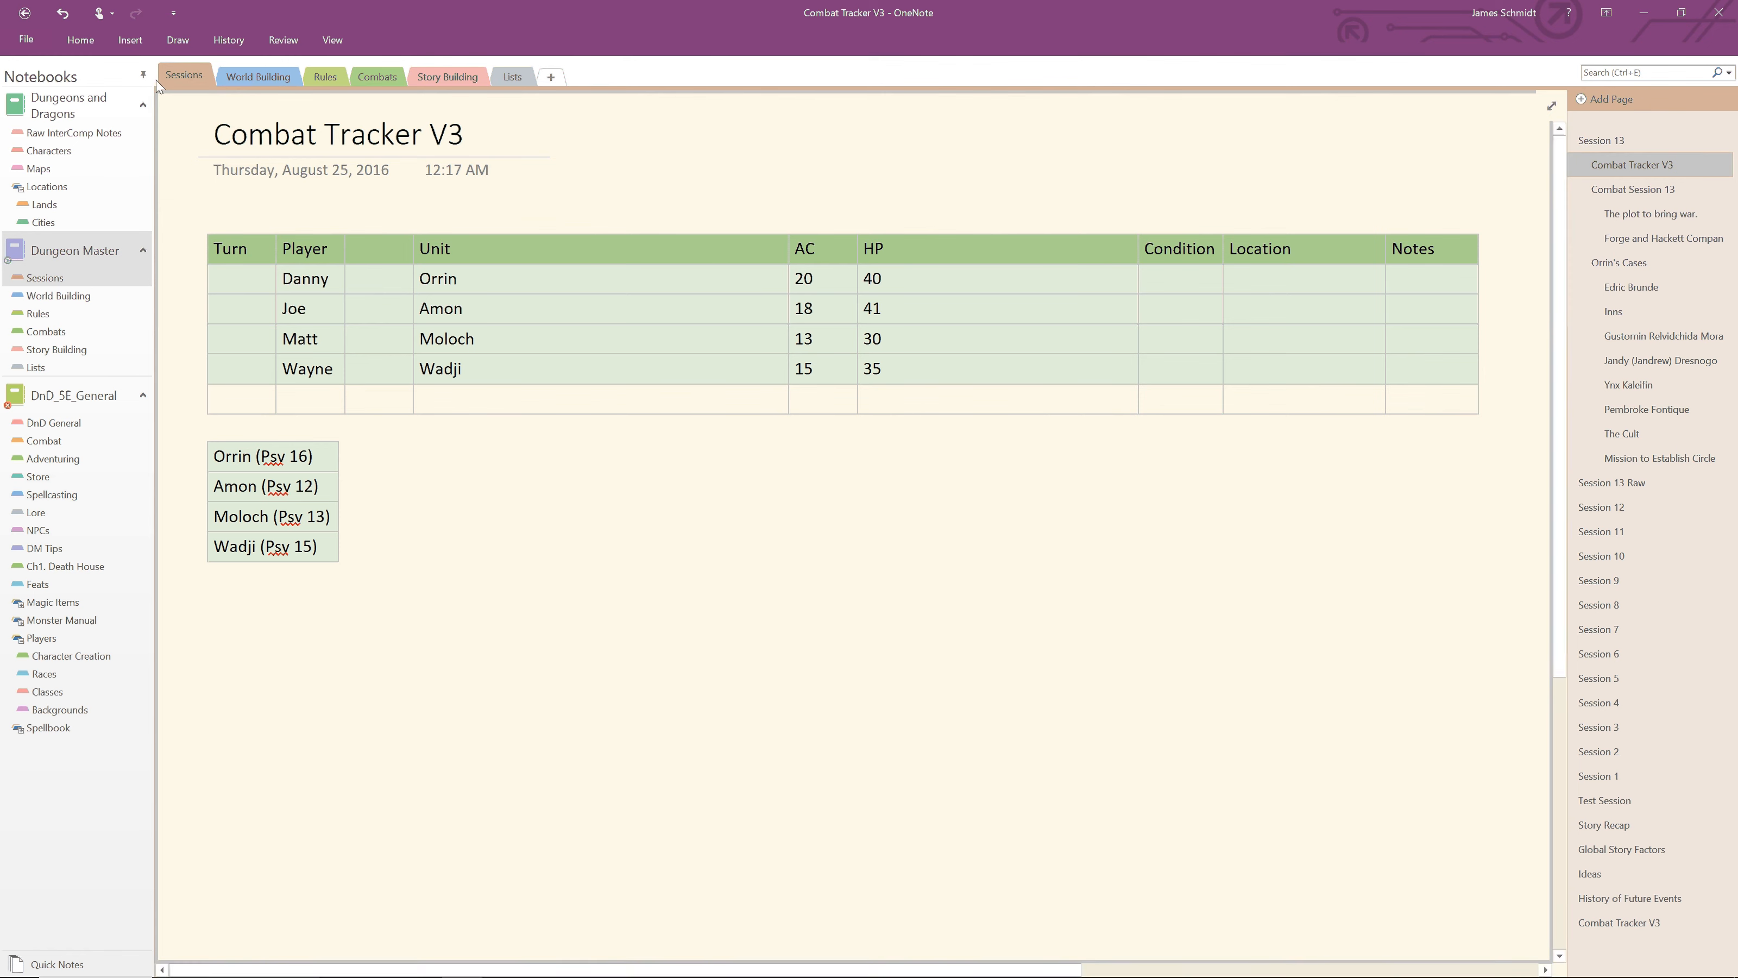
{"action": "left_click", "coordinate": [132, 43]}
{"action": "left_click", "coordinate": [609, 100]}
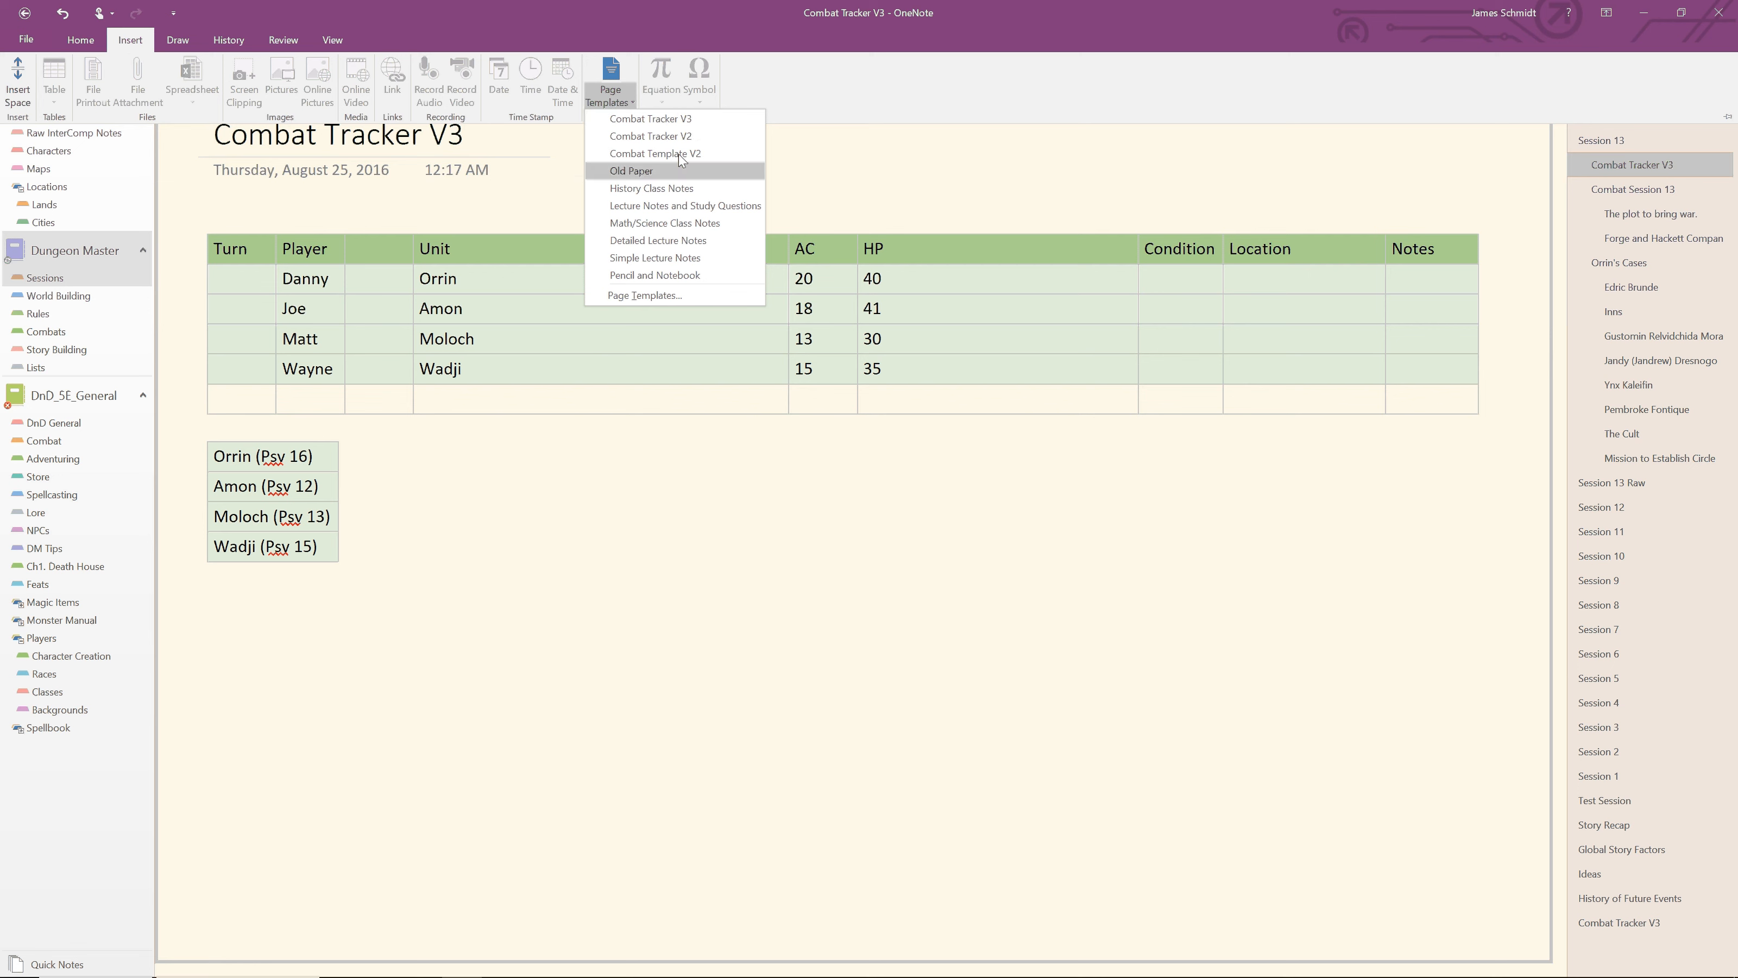
{"action": "left_click", "coordinate": [833, 76]}
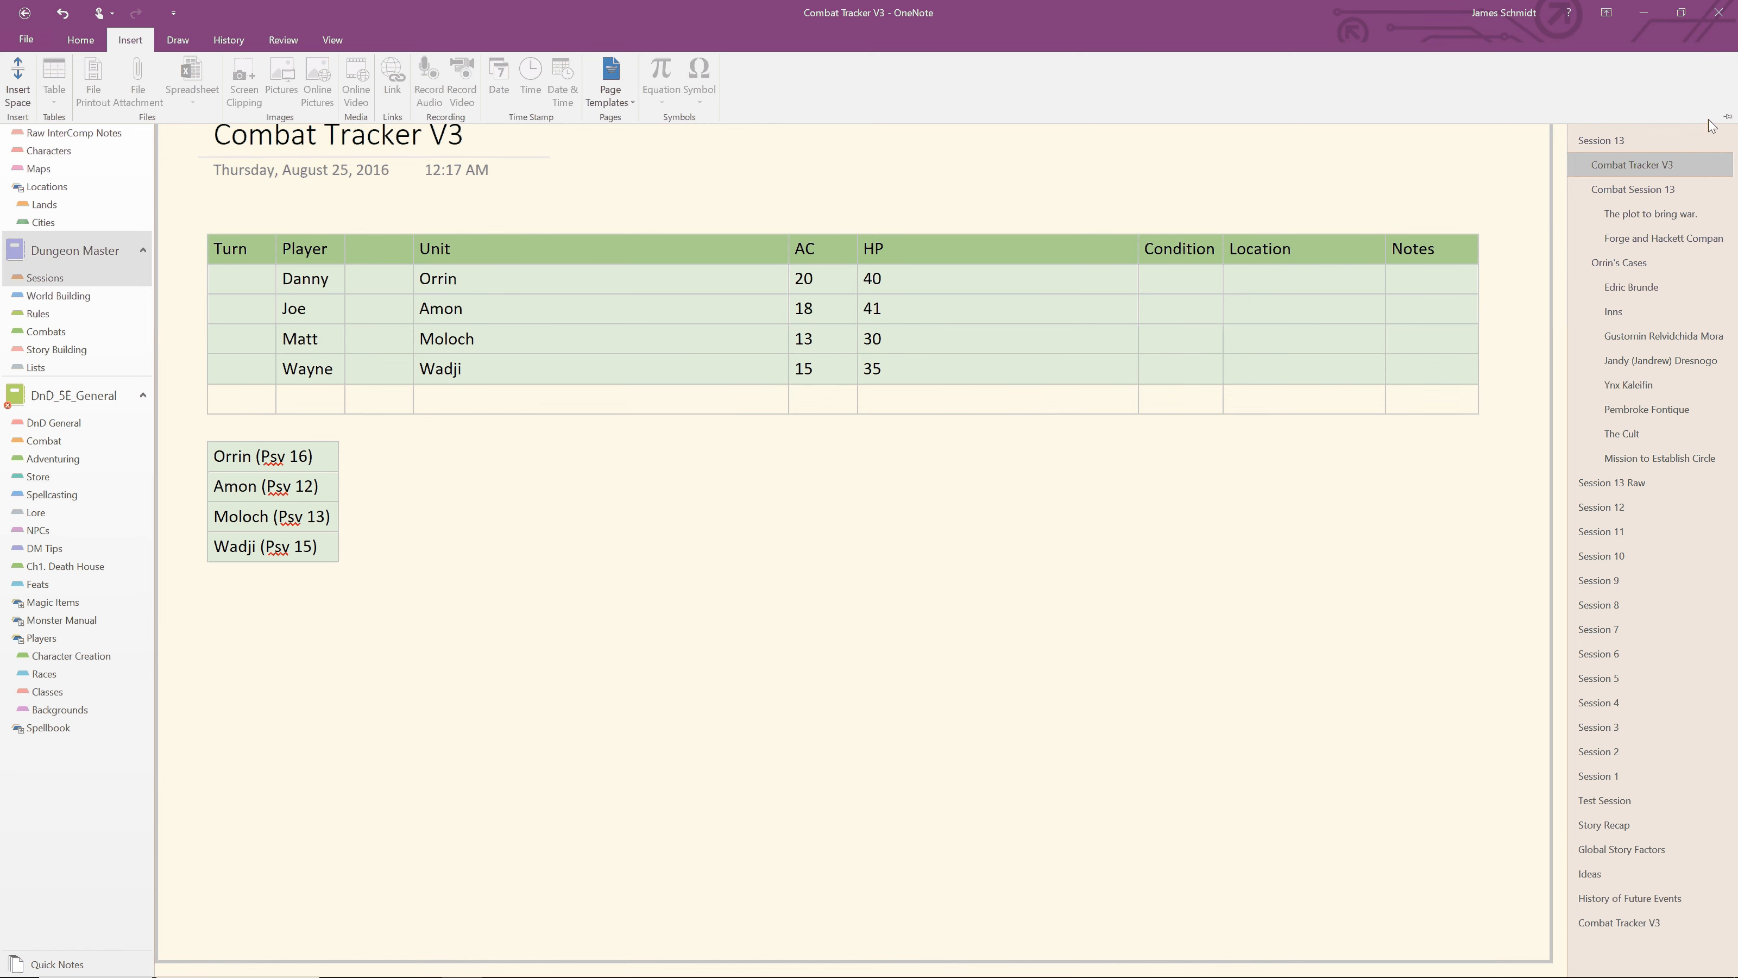
Step: View the Session 13 notes and return to the Combat Tracker V3 subpage beneath them
{"action": "left_click", "coordinate": [1633, 147]}
{"action": "left_click", "coordinate": [1635, 145]}
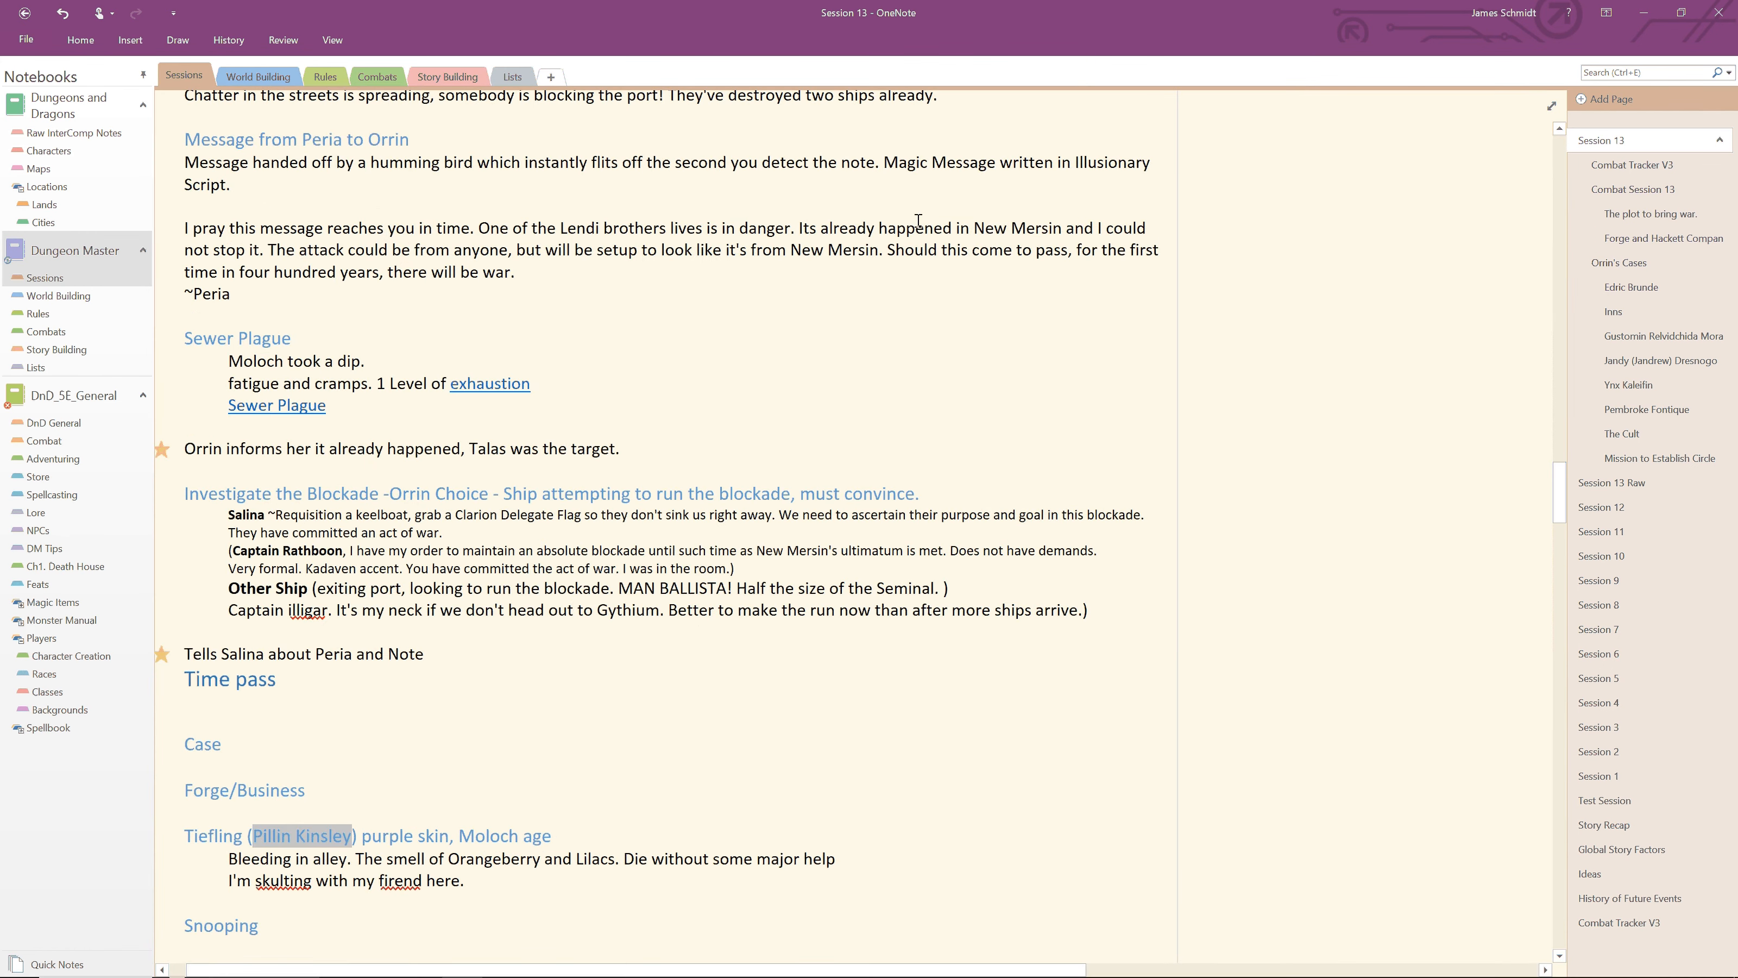
{"action": "scroll", "coordinate": [917, 220], "scroll_direction": "up", "scroll_amount": 5}
{"action": "left_click", "coordinate": [1676, 165]}
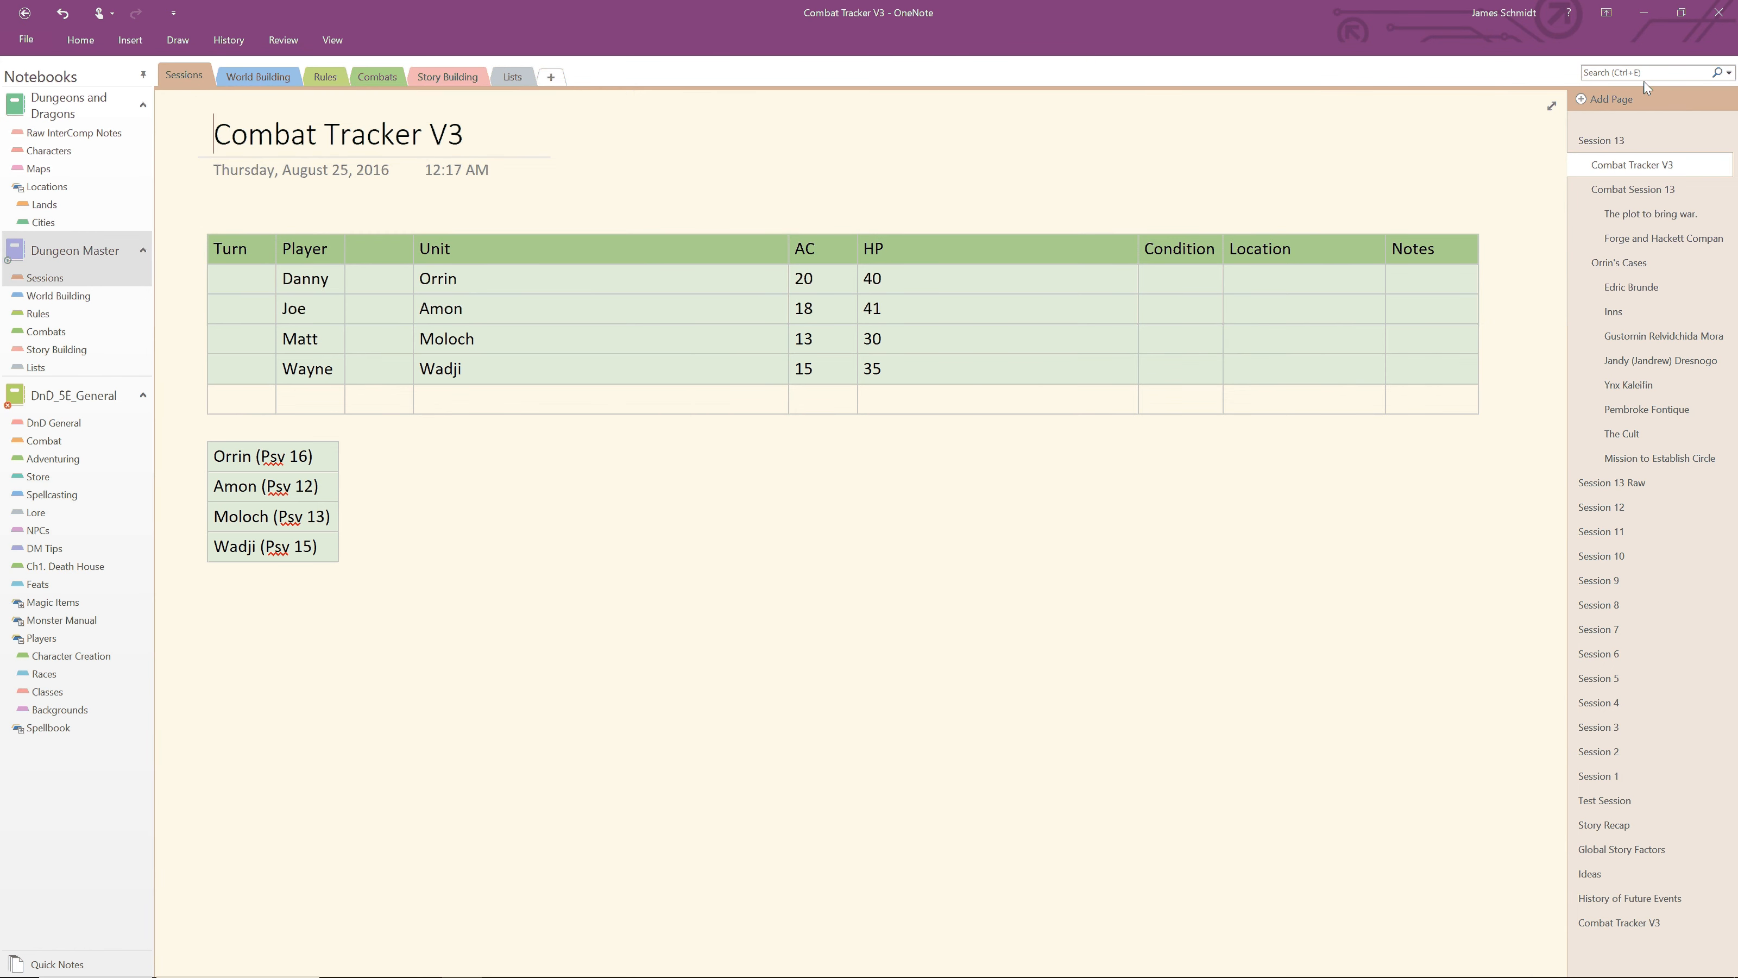
Step: Search the notebooks for "Guard", copy the stat block from the Guard monster page, and return to the Combat Tracker V3 subpage
{"action": "left_click", "coordinate": [1609, 72]}
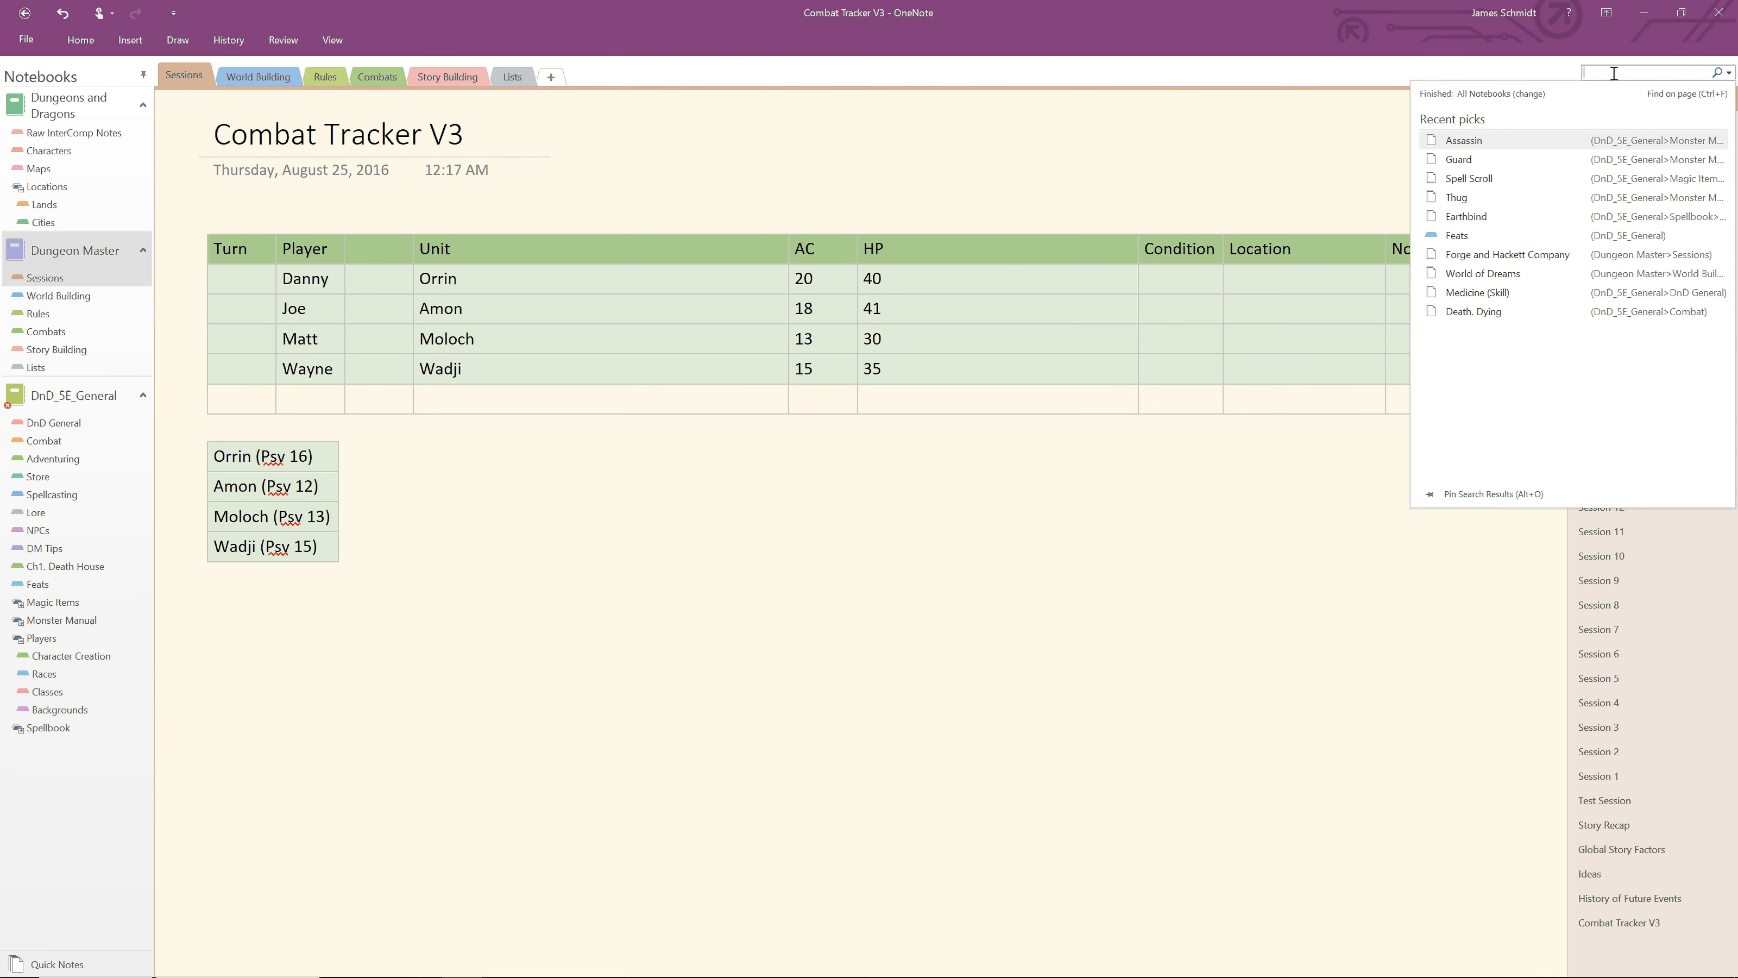
{"action": "type", "text": "Guard"}
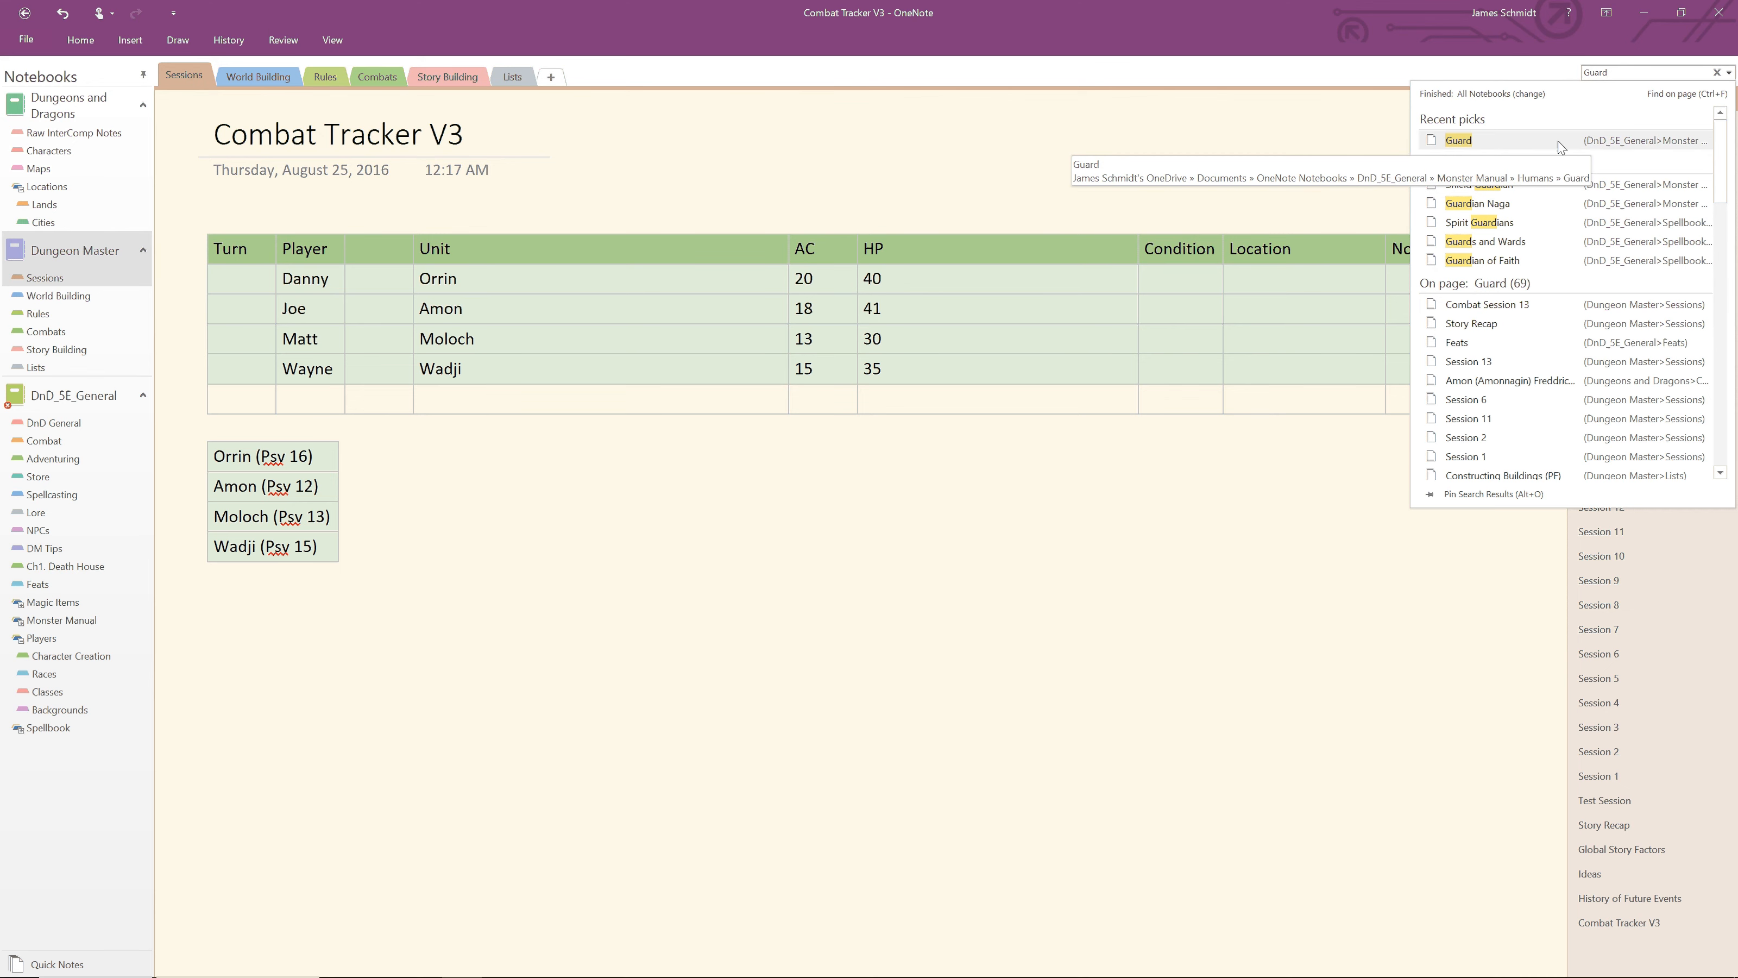
{"action": "left_click", "coordinate": [1514, 147]}
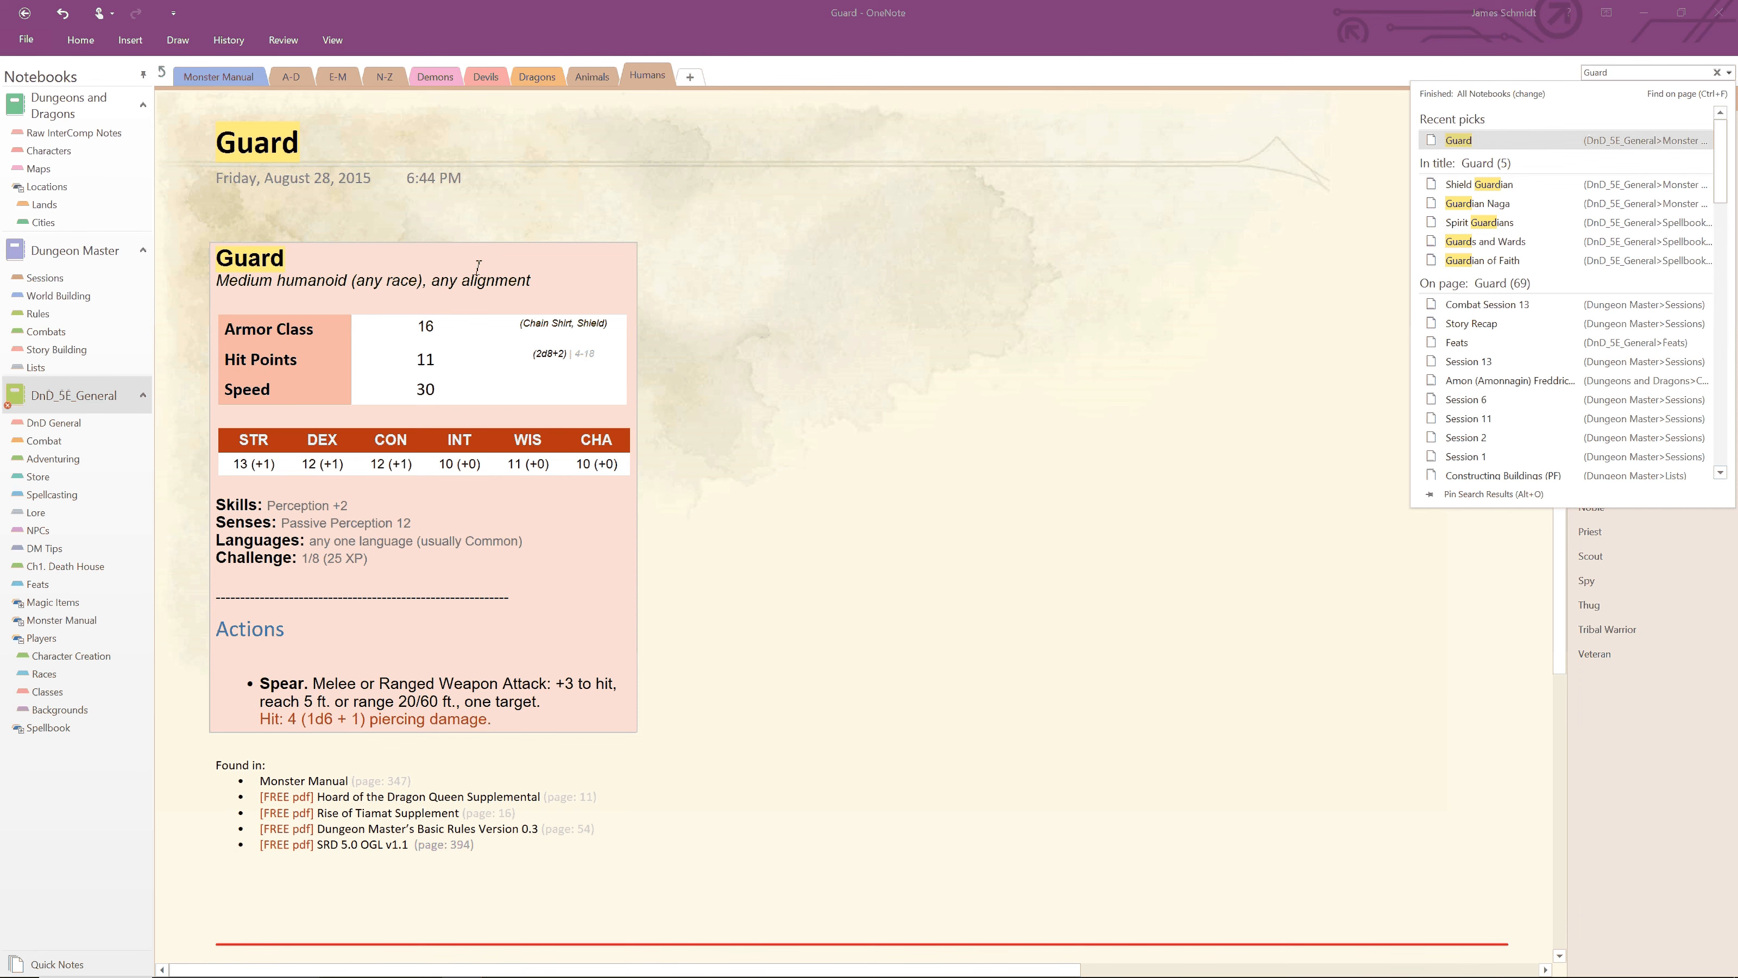
{"action": "left_click", "coordinate": [442, 281]}
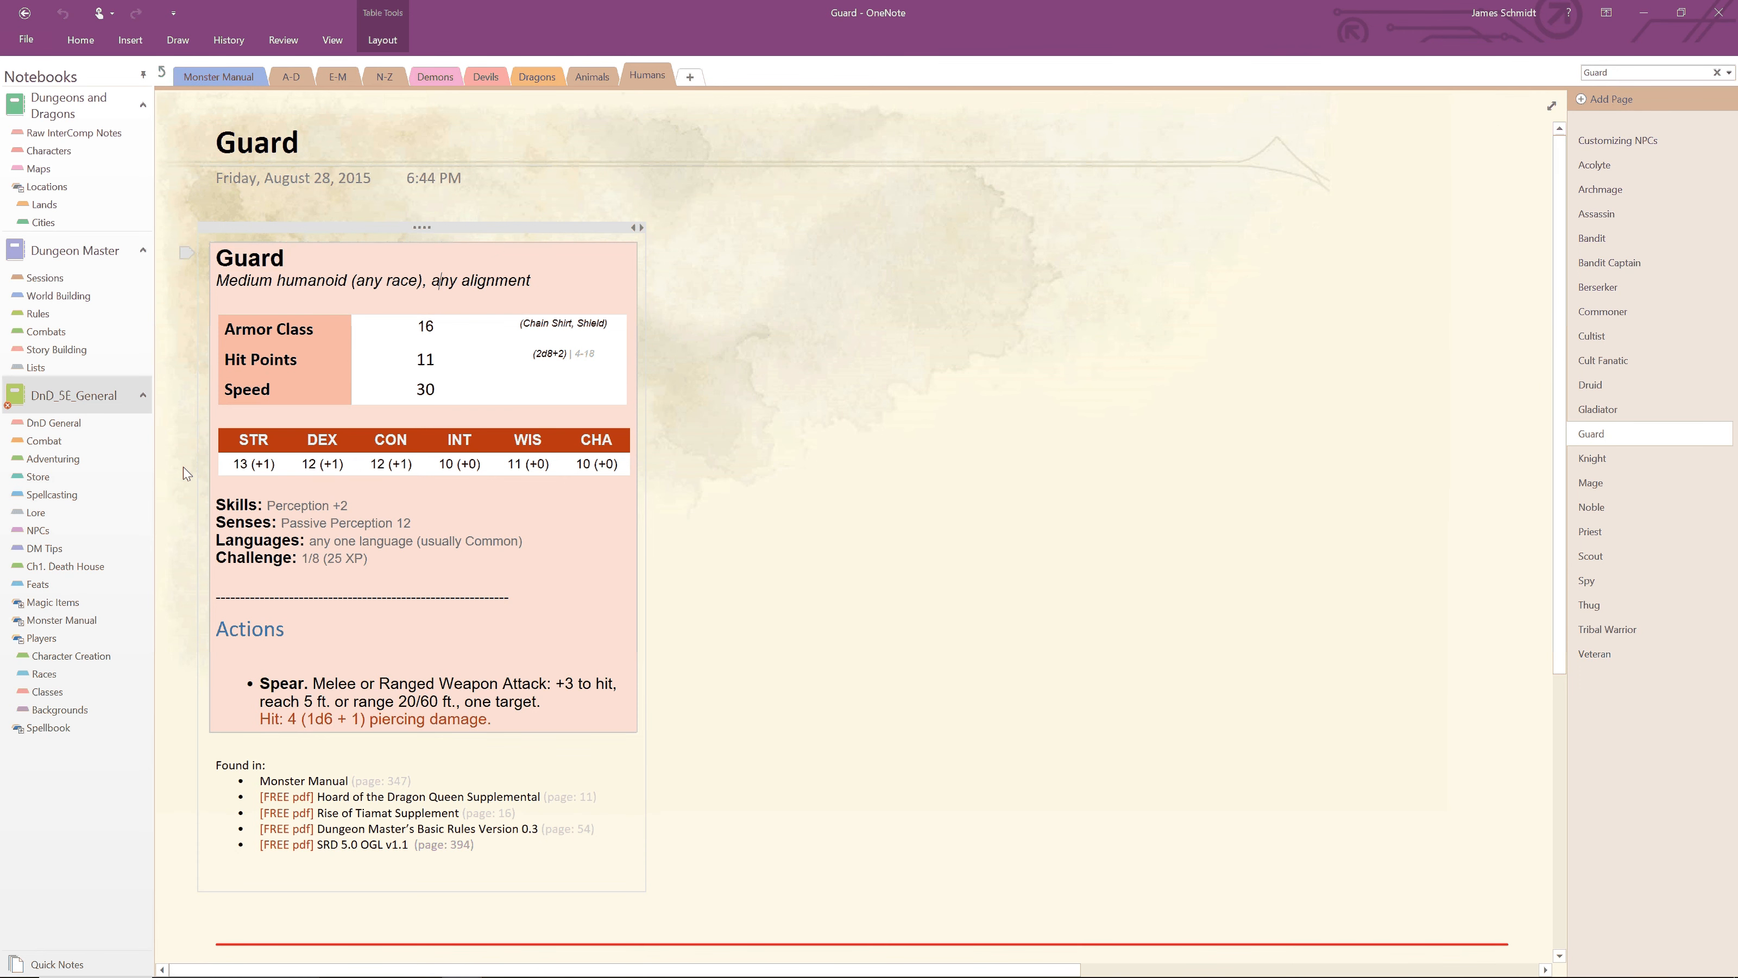
{"action": "left_click", "coordinate": [383, 237]}
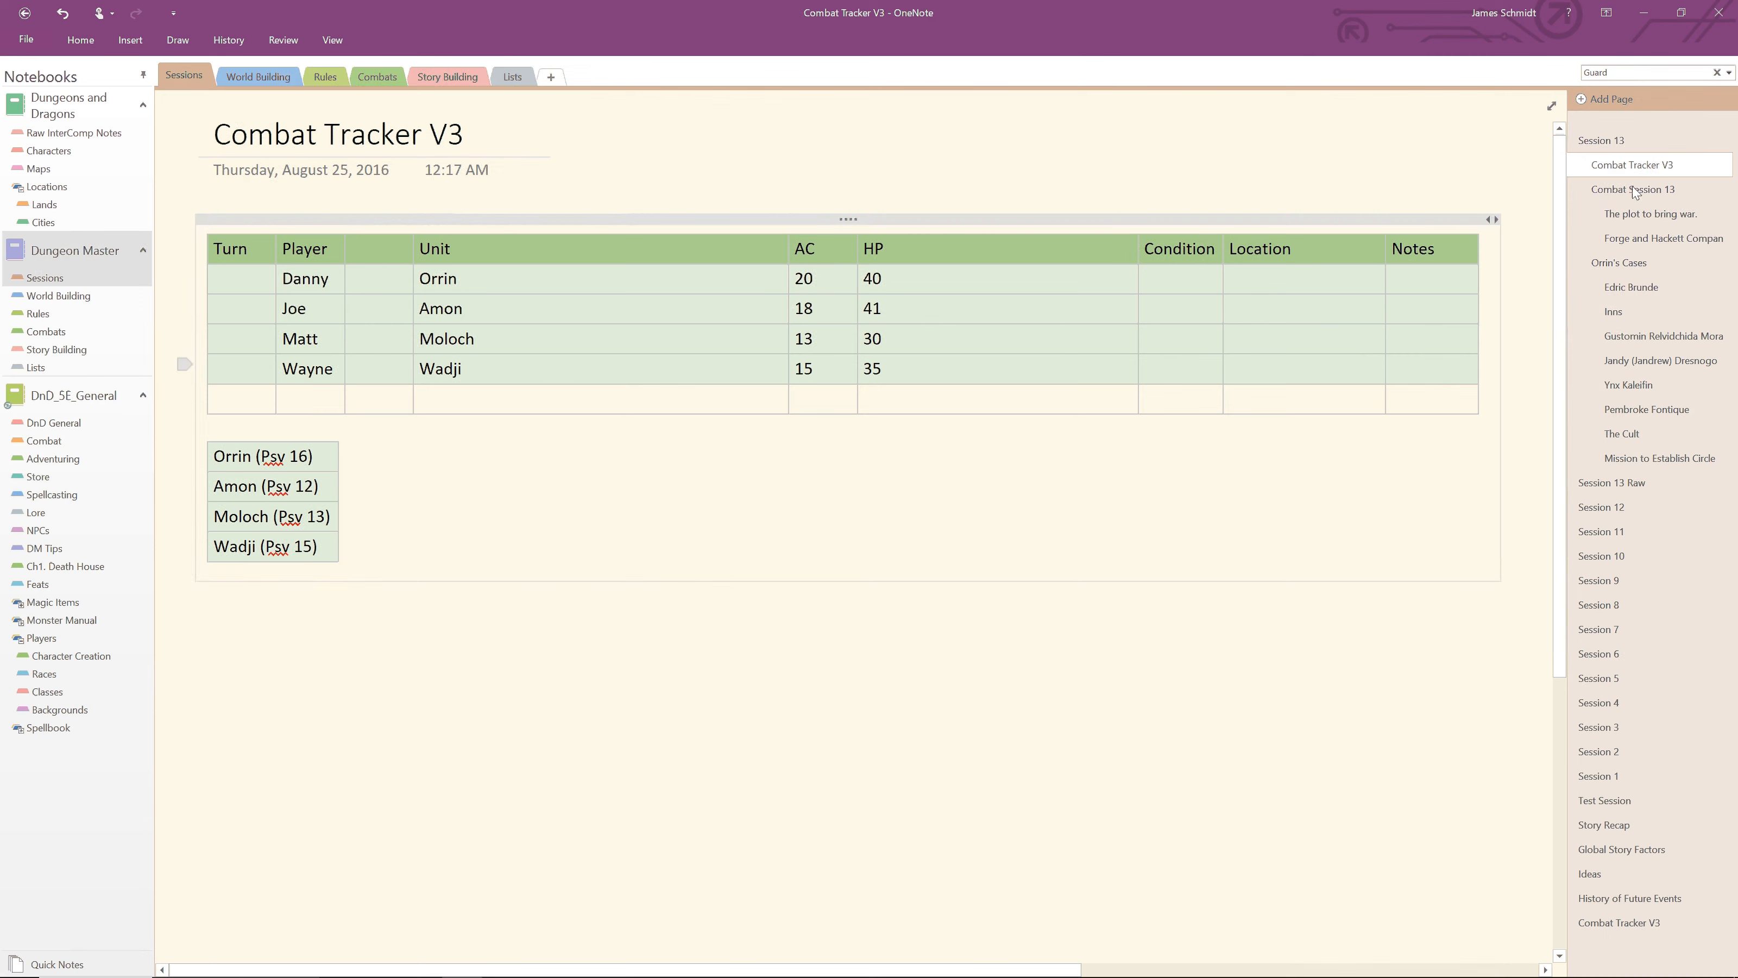
{"action": "left_click", "coordinate": [1652, 168]}
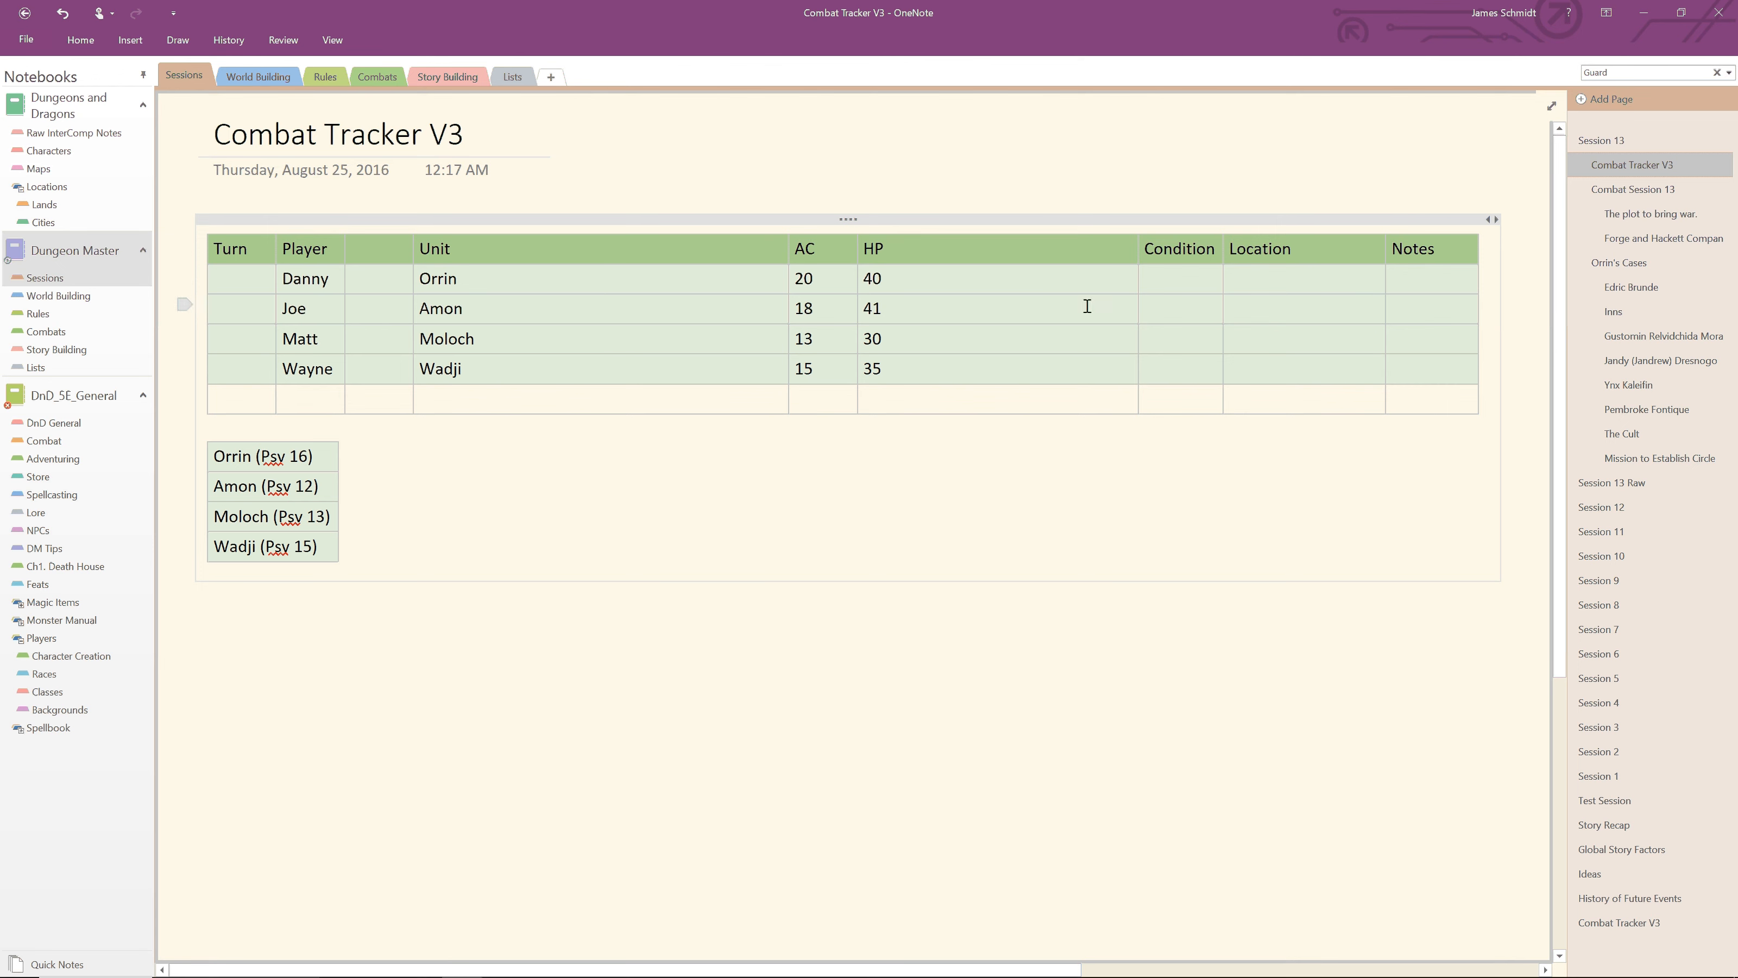
Step: Try to paste the Guard stat block directly into the Unit cell of the table's empty last row
{"action": "left_click", "coordinate": [455, 402]}
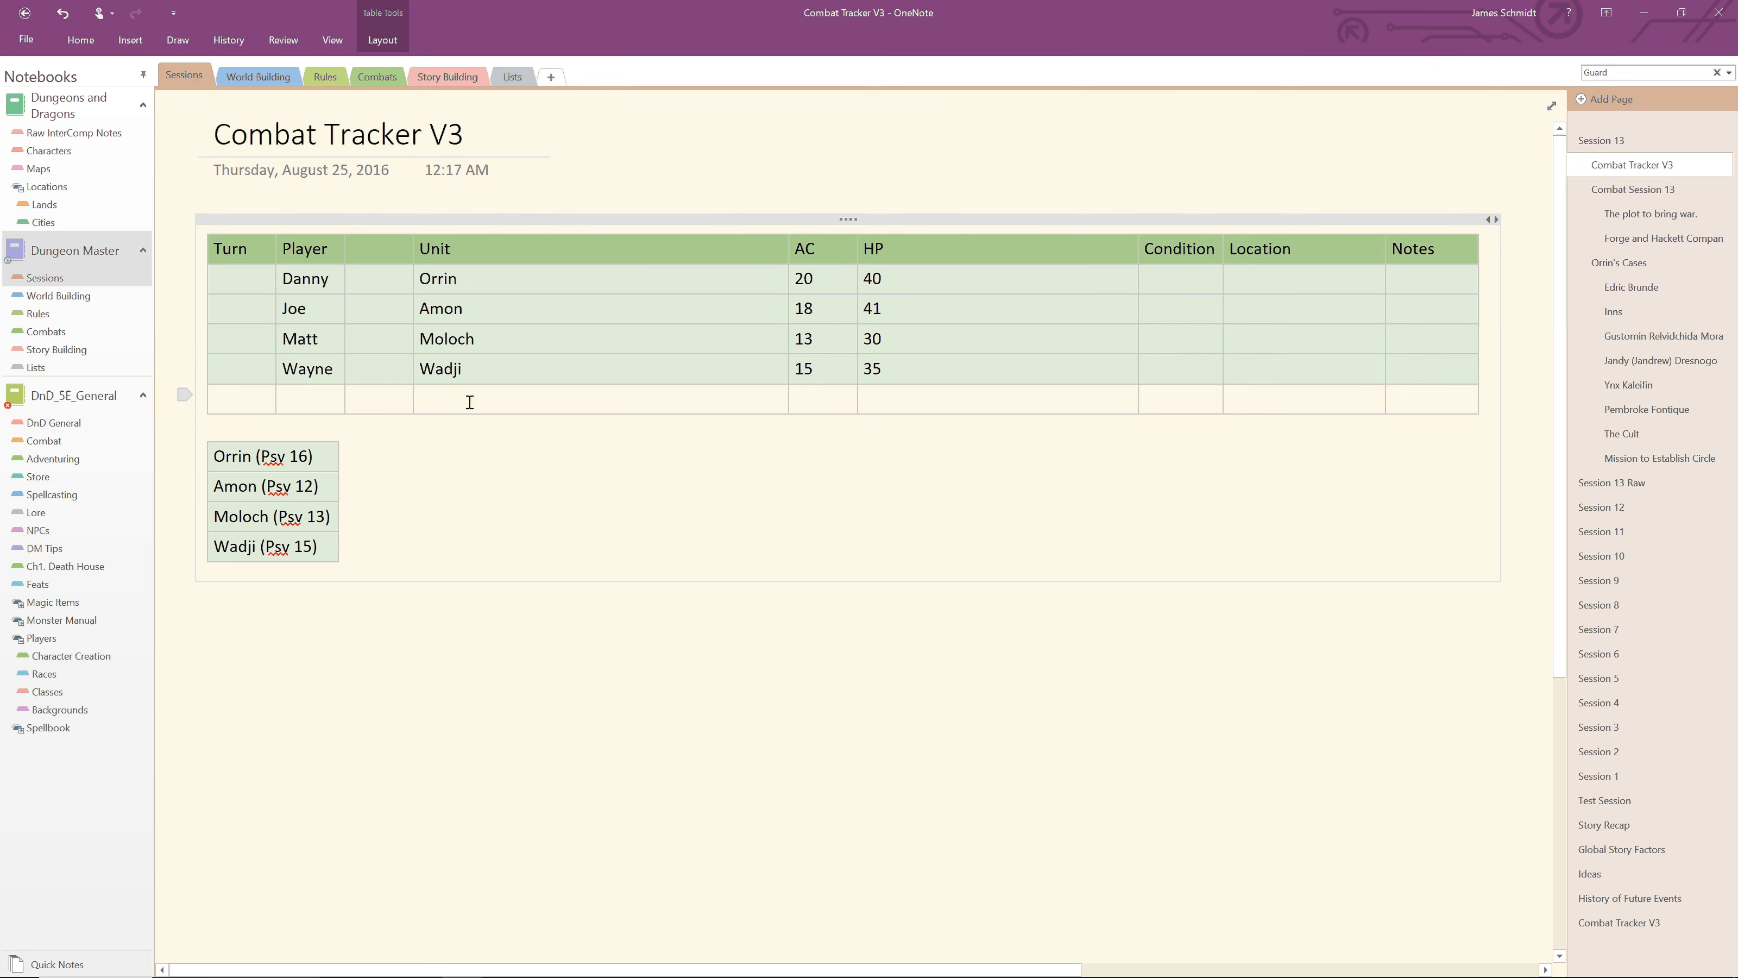
{"action": "key", "text": "ctrl+v"}
{"action": "scroll", "coordinate": [472, 404], "scroll_direction": "down", "scroll_amount": 1}
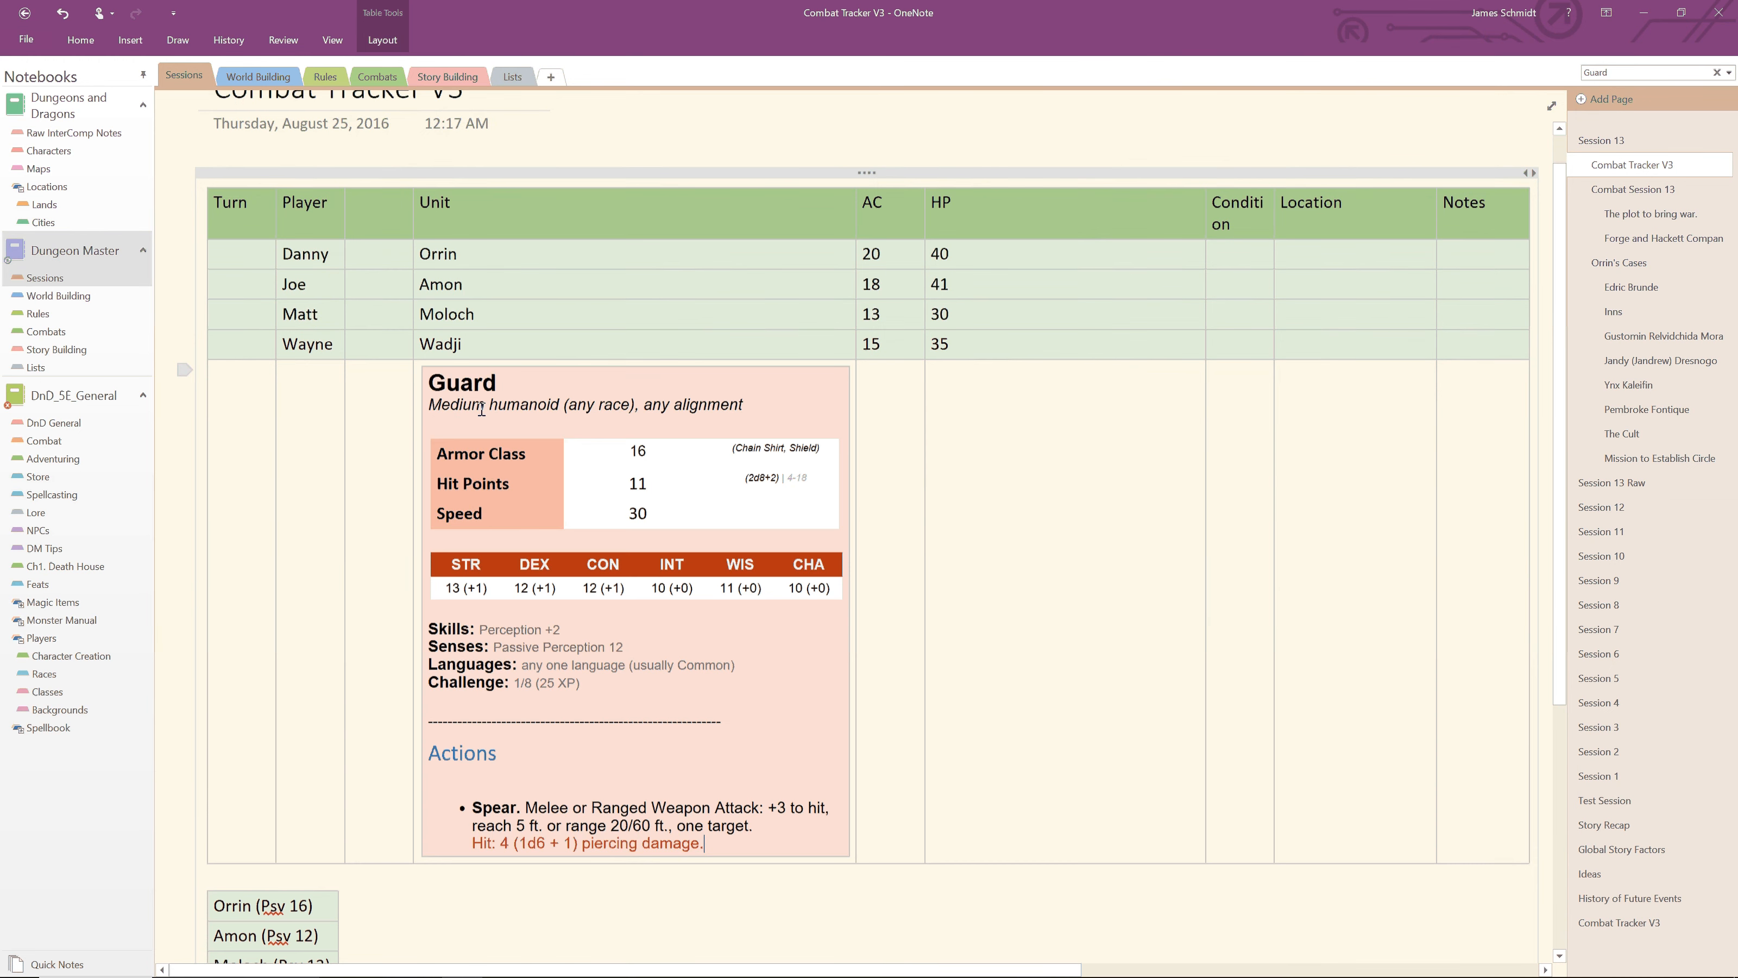
{"action": "scroll", "coordinate": [482, 409], "scroll_direction": "down", "scroll_amount": 3}
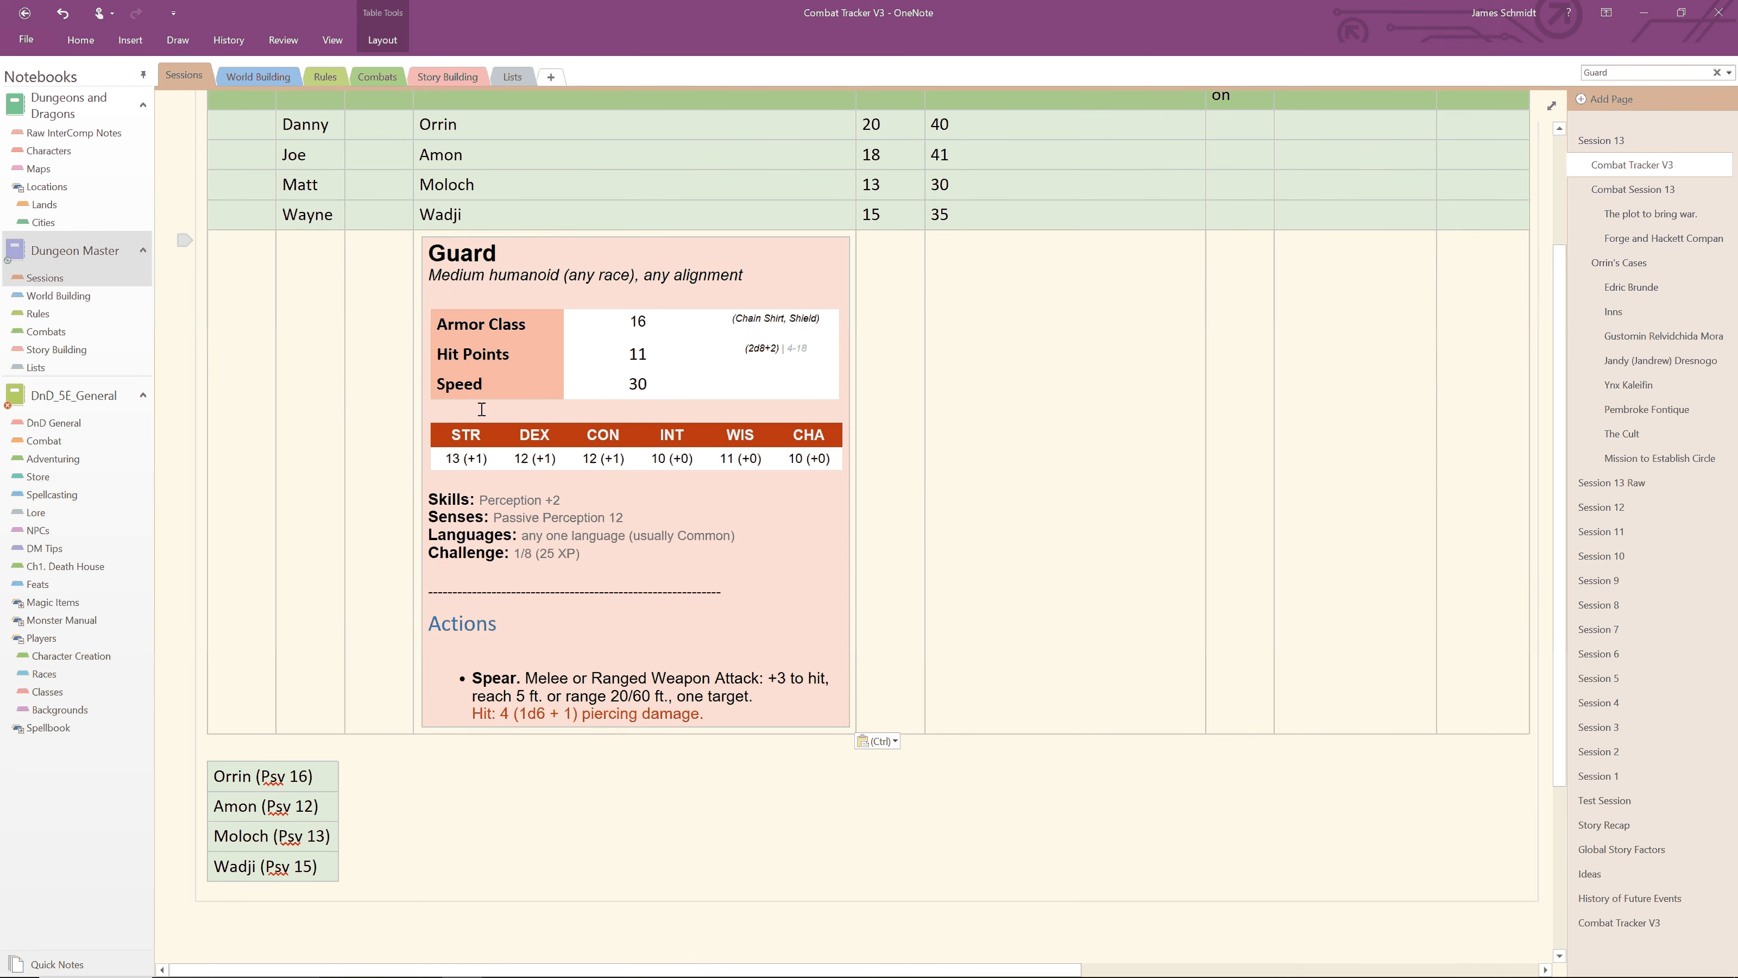
{"action": "key", "text": "ctrl"}
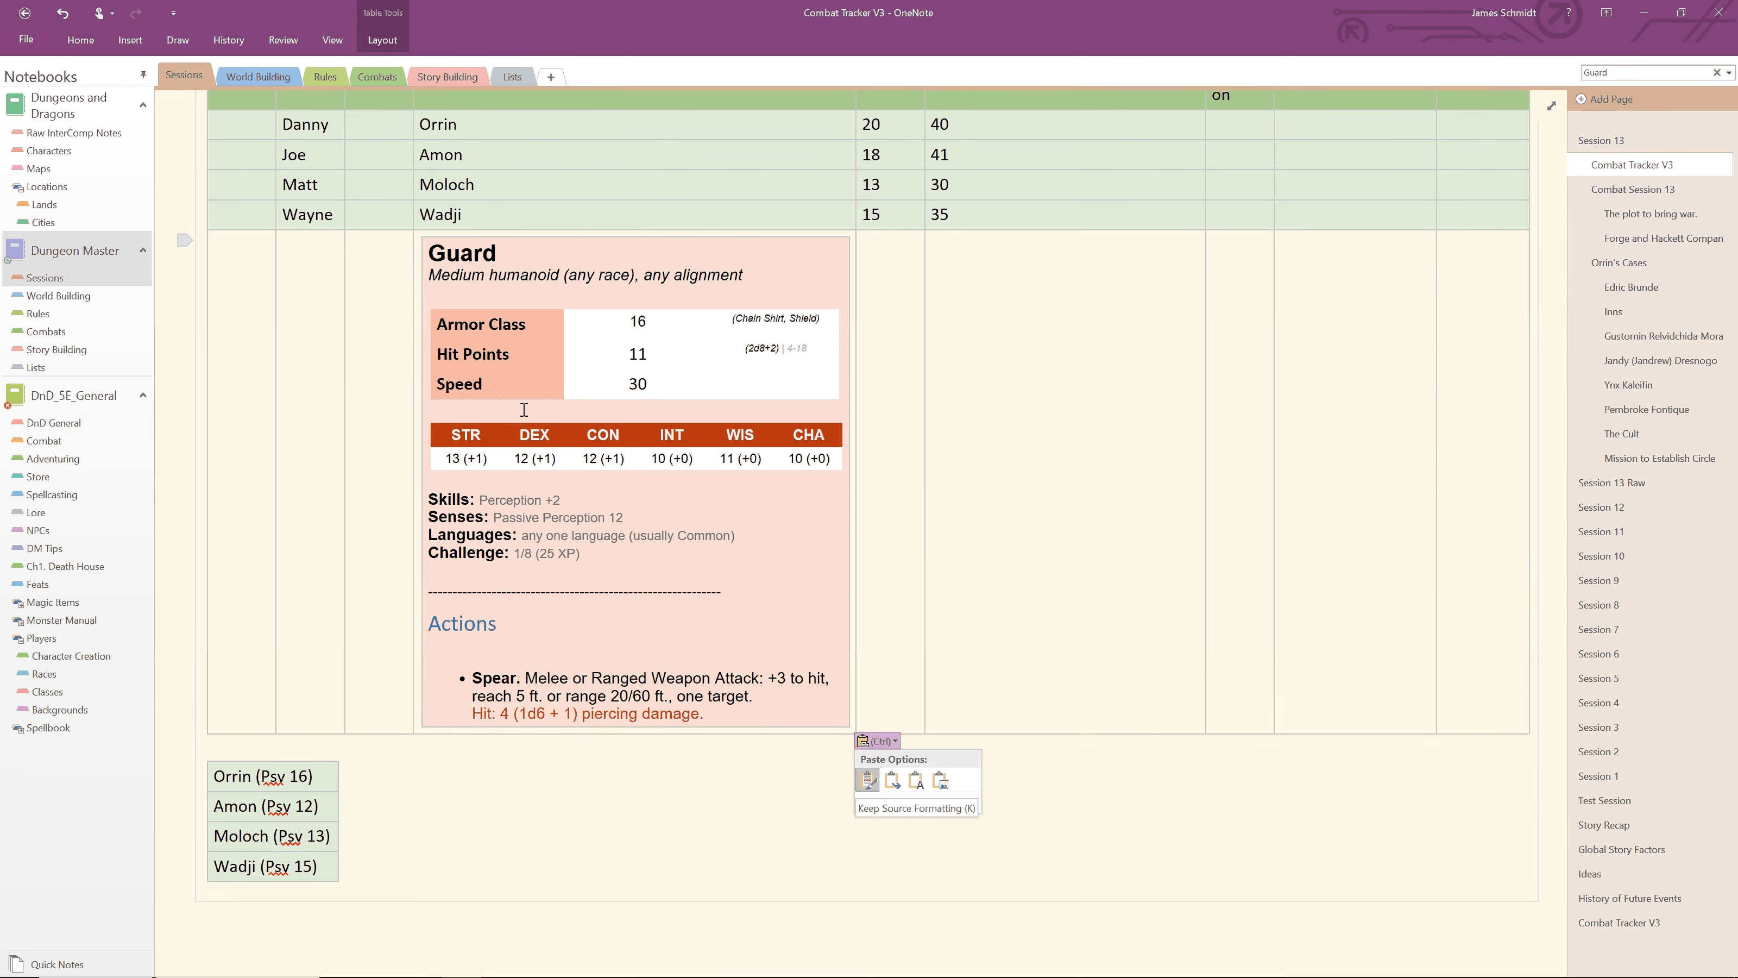
{"action": "left_click", "coordinate": [935, 552]}
{"action": "key", "text": "ctrl+z"}
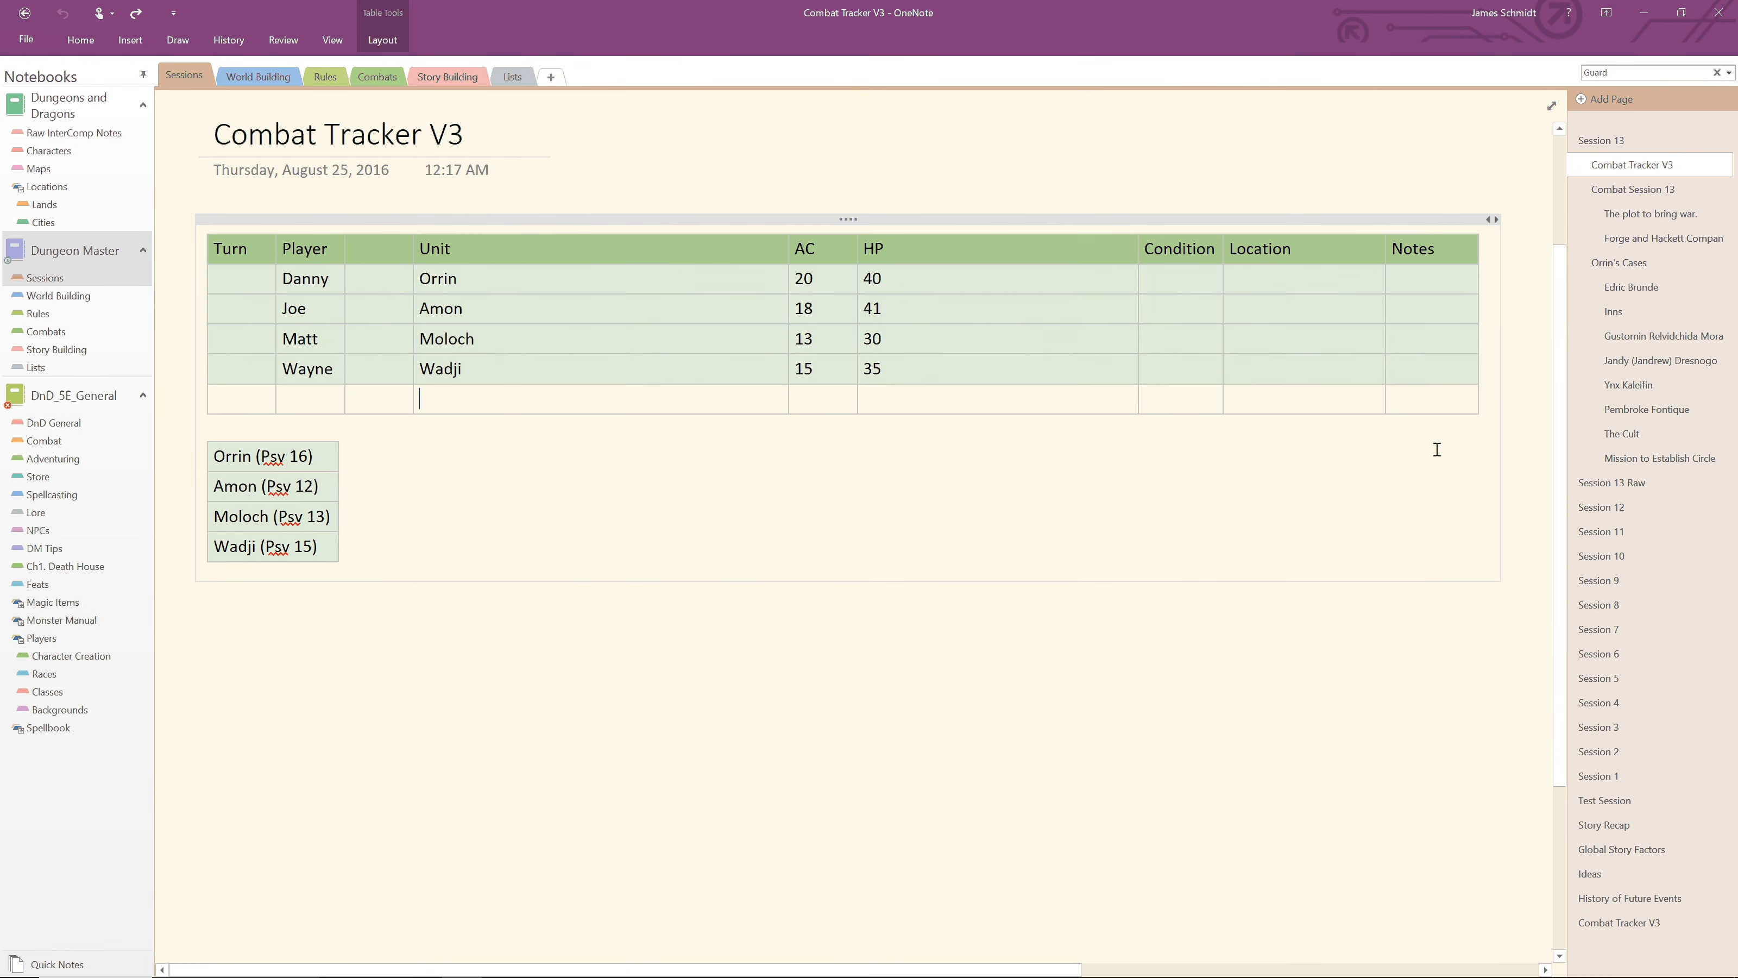
Step: Create a note headed "Guard" in the blank area beside the table and paste the stat block indented beneath the heading
{"action": "middle_click", "coordinate": [1241, 465]}
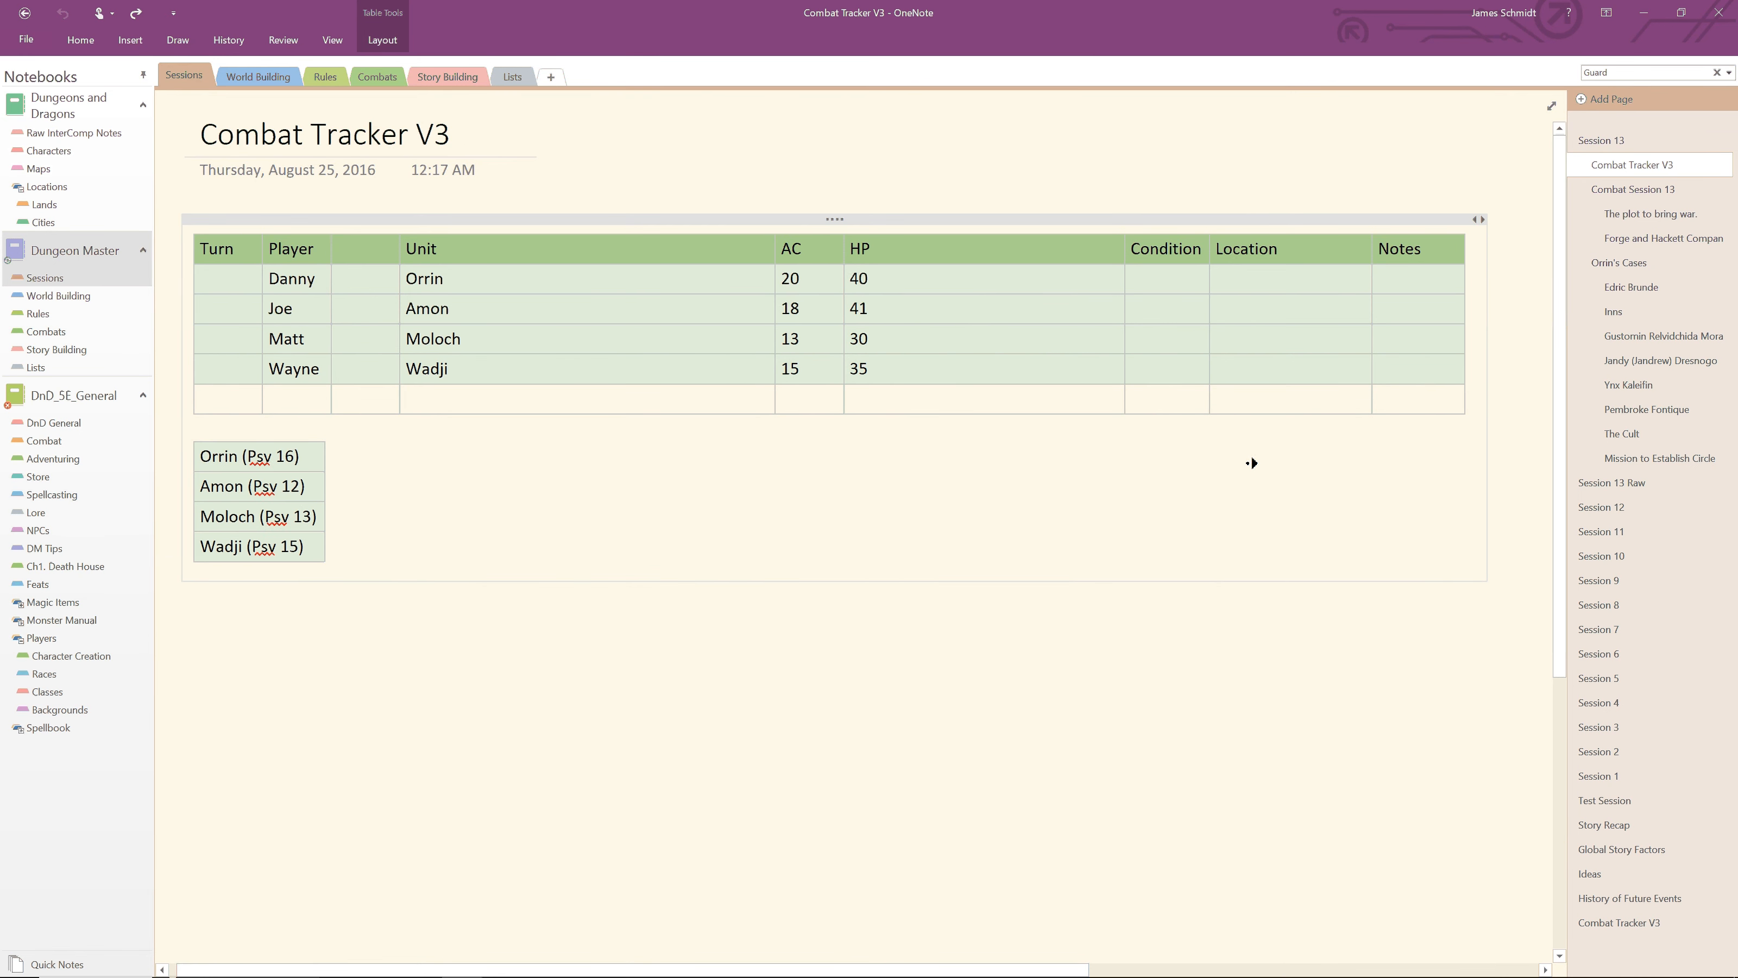
{"action": "middle_click", "coordinate": [1261, 460]}
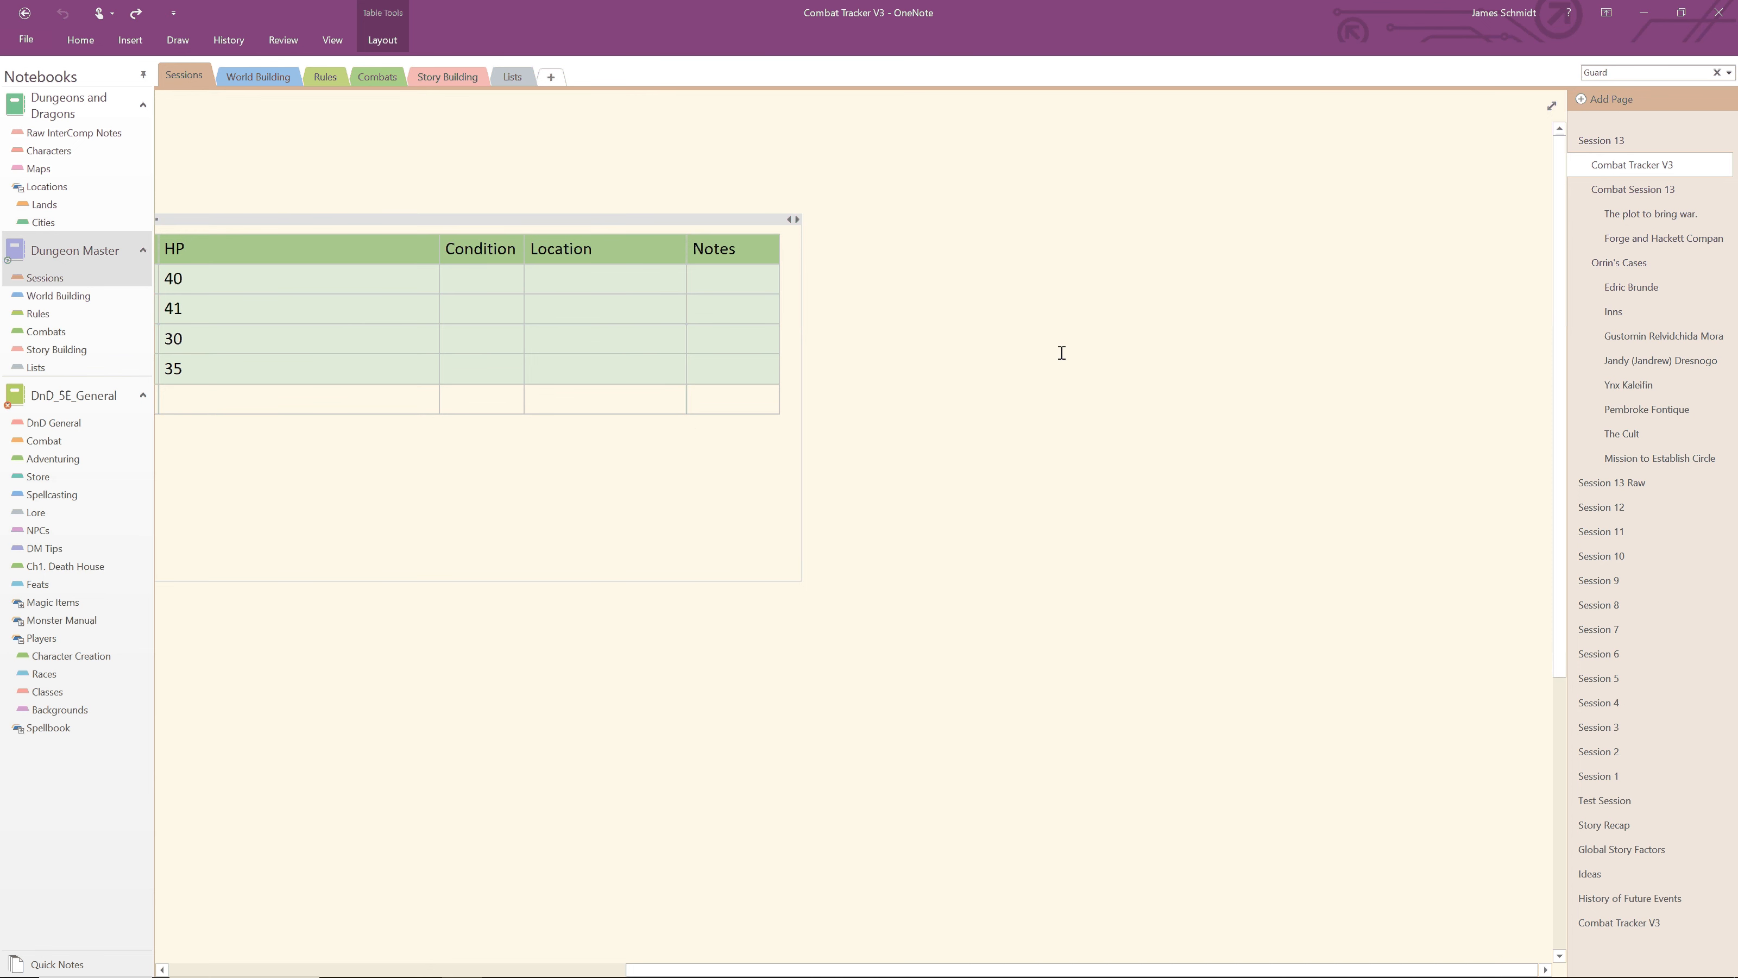
{"action": "left_click", "coordinate": [948, 254]}
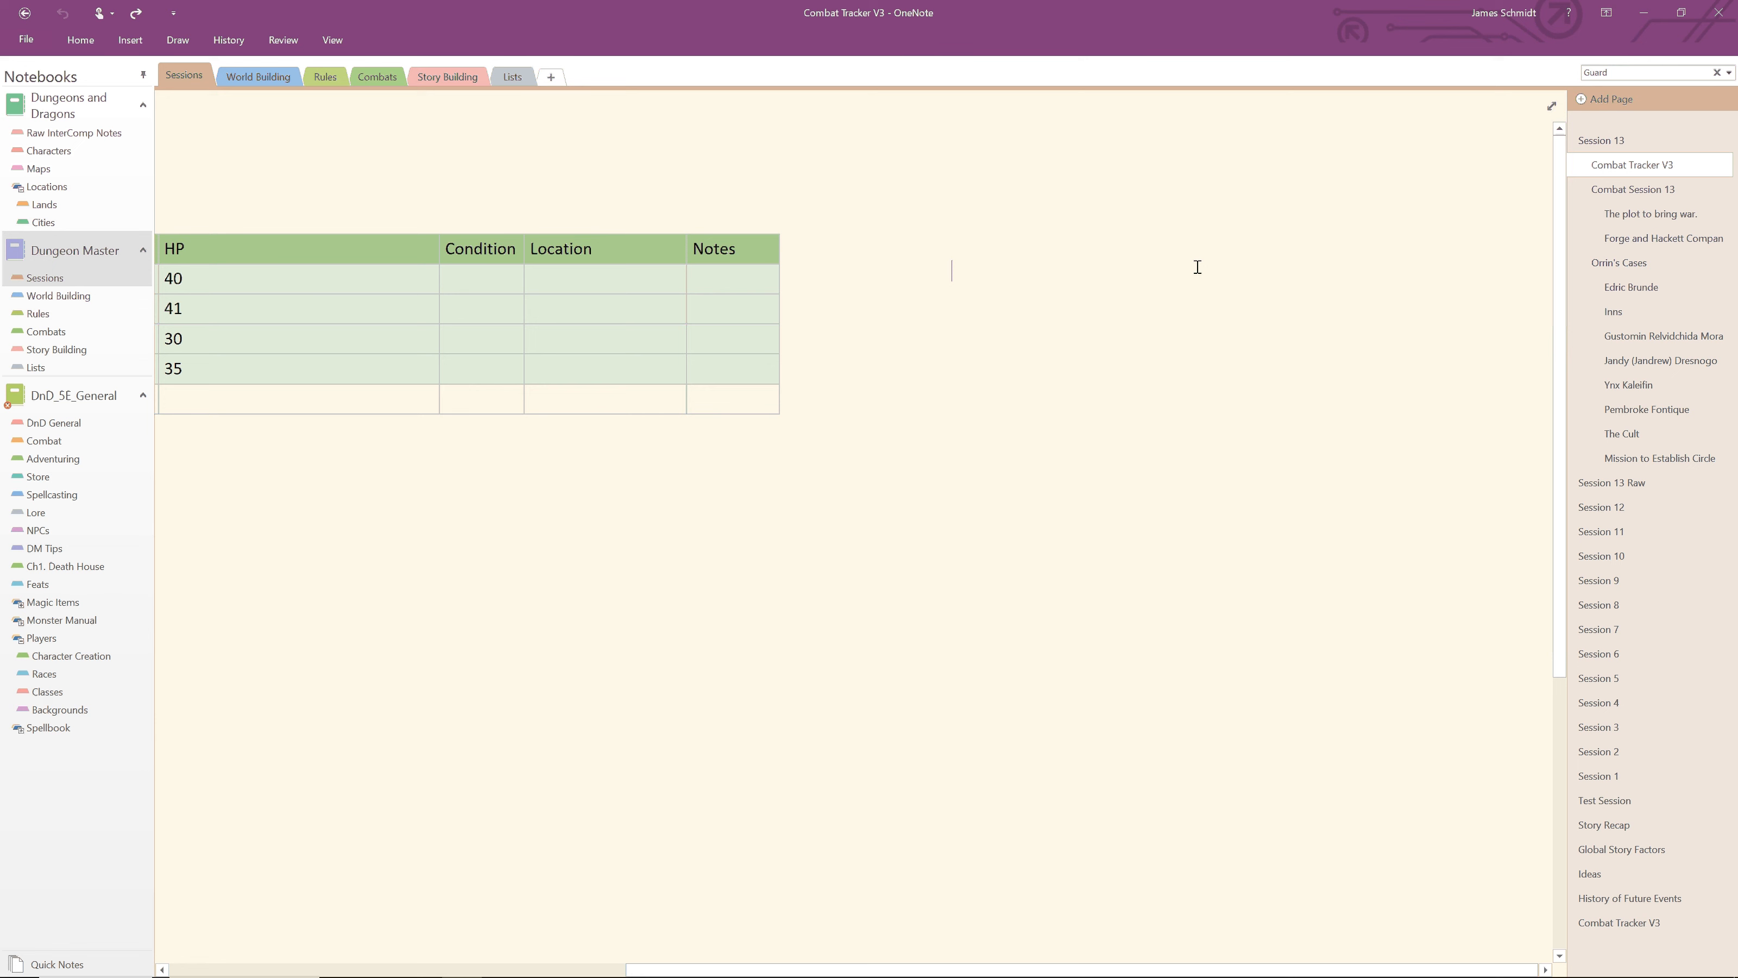
{"action": "type", "text": "Guard"}
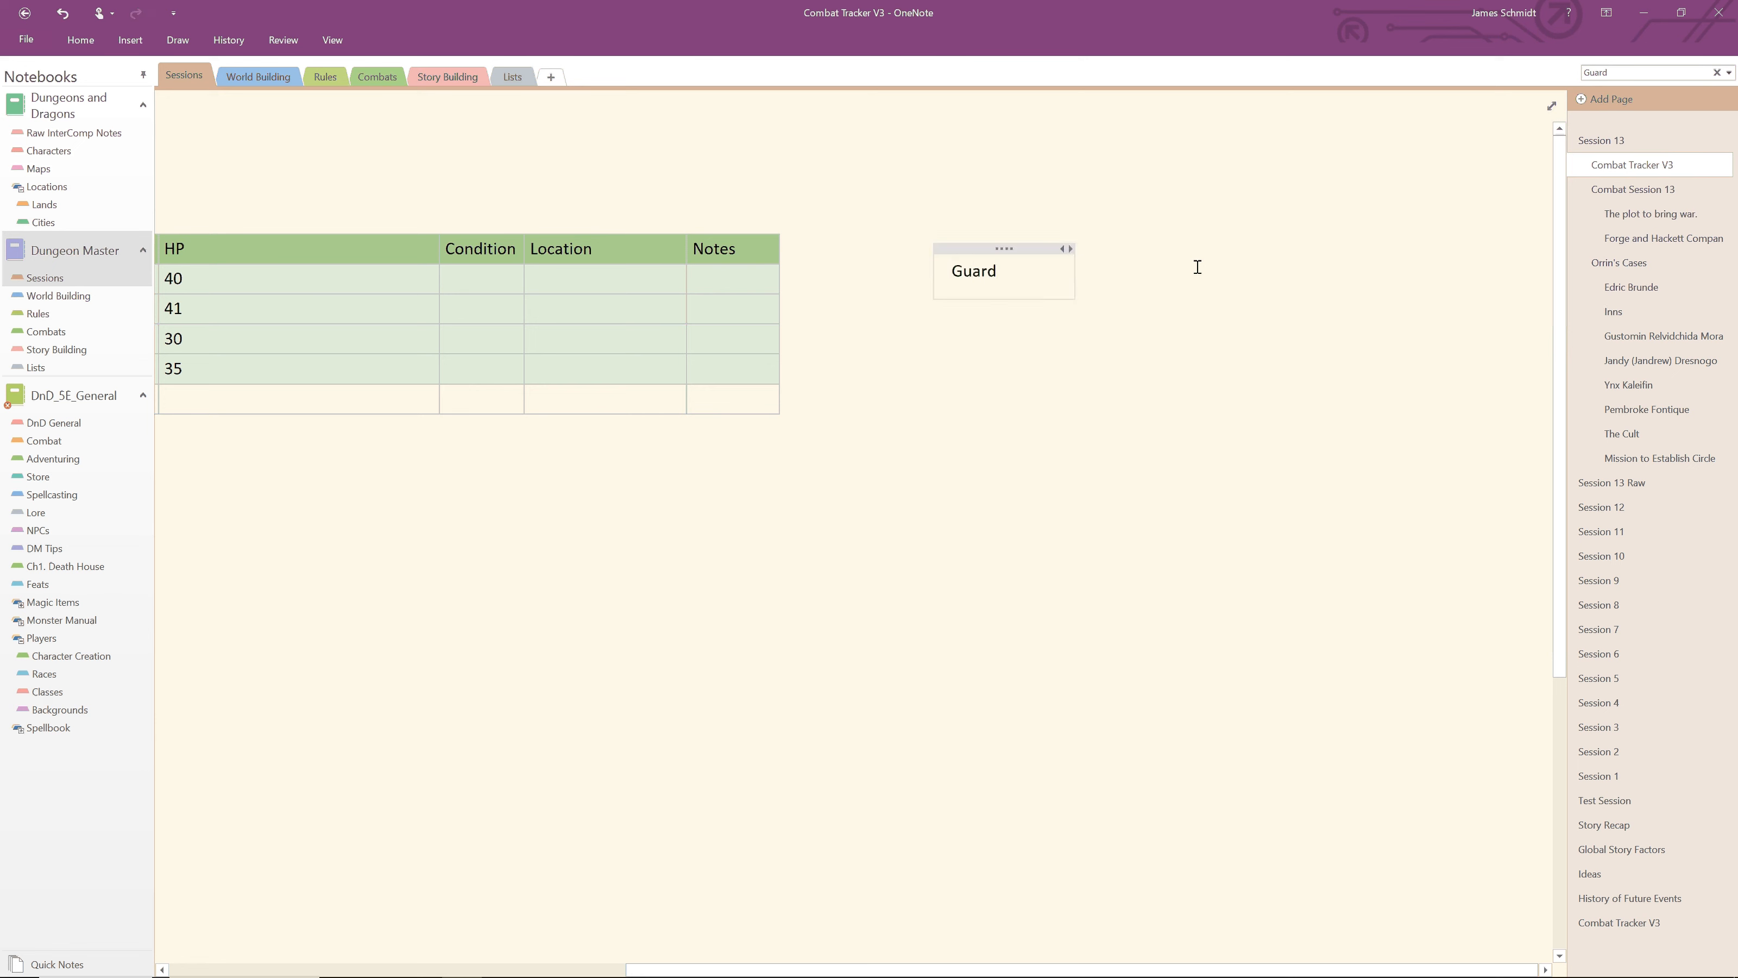
{"action": "key", "text": "Return"}
{"action": "key", "text": "ctrl+v"}
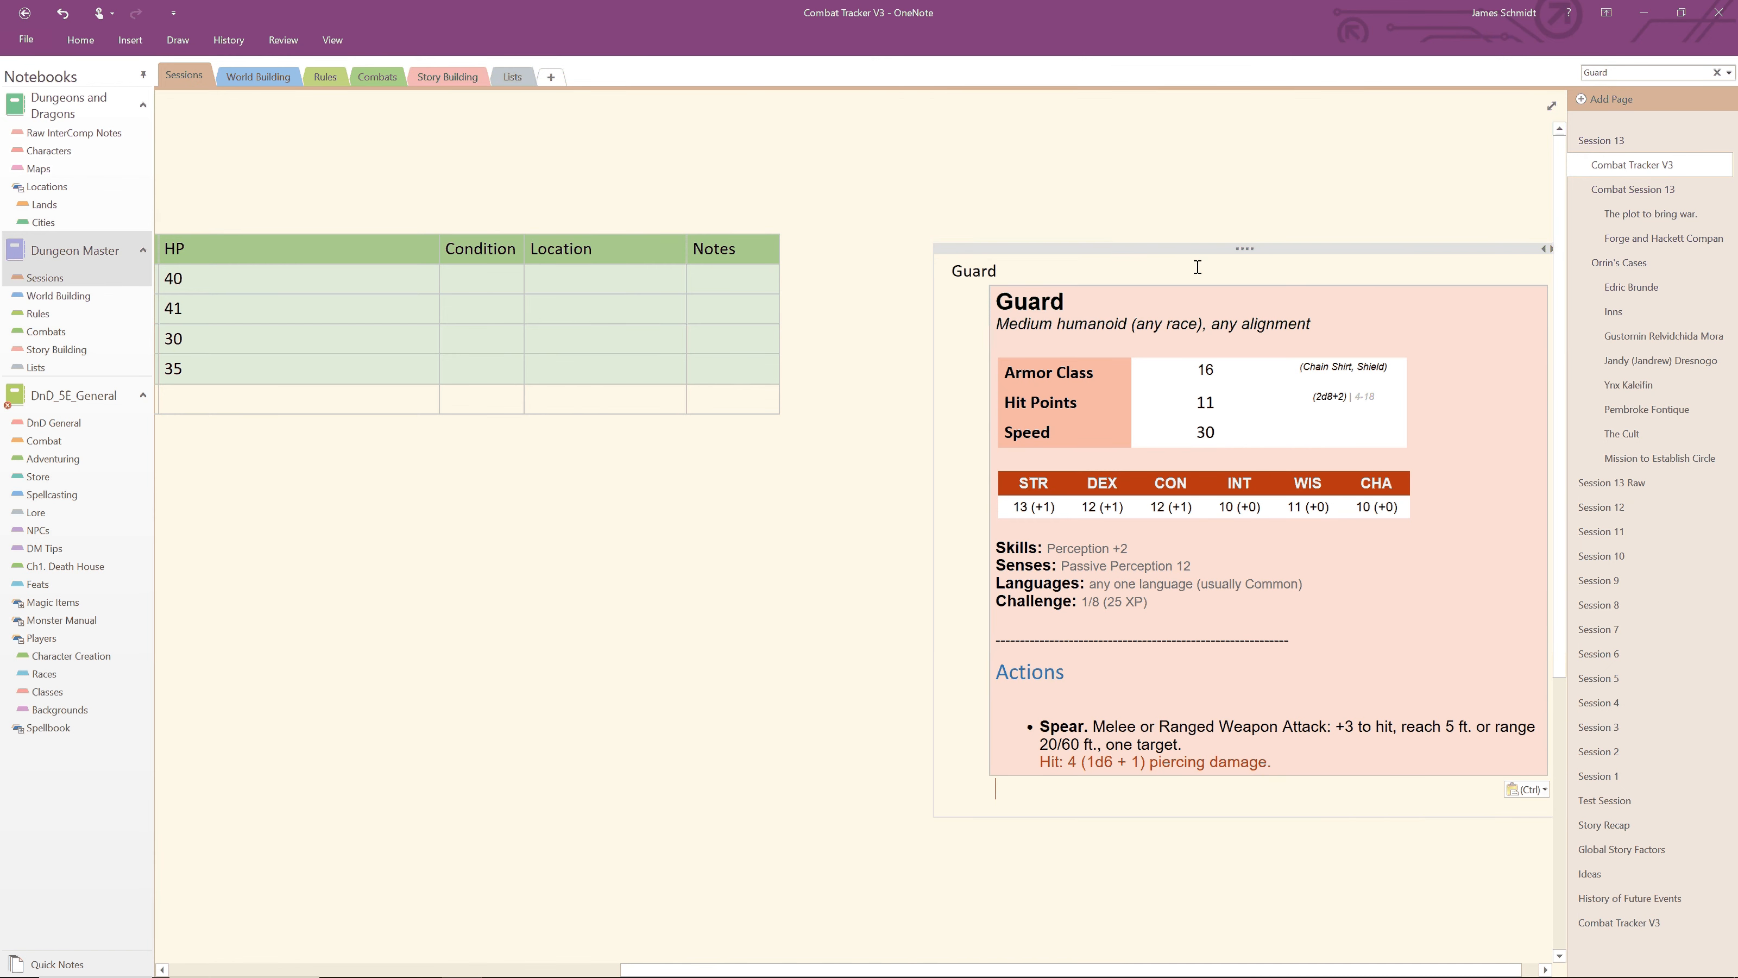
Step: Collapse the stat block under the Guard heading, testing that it expands again, and leave it collapsed
{"action": "double_click", "coordinate": [921, 270]}
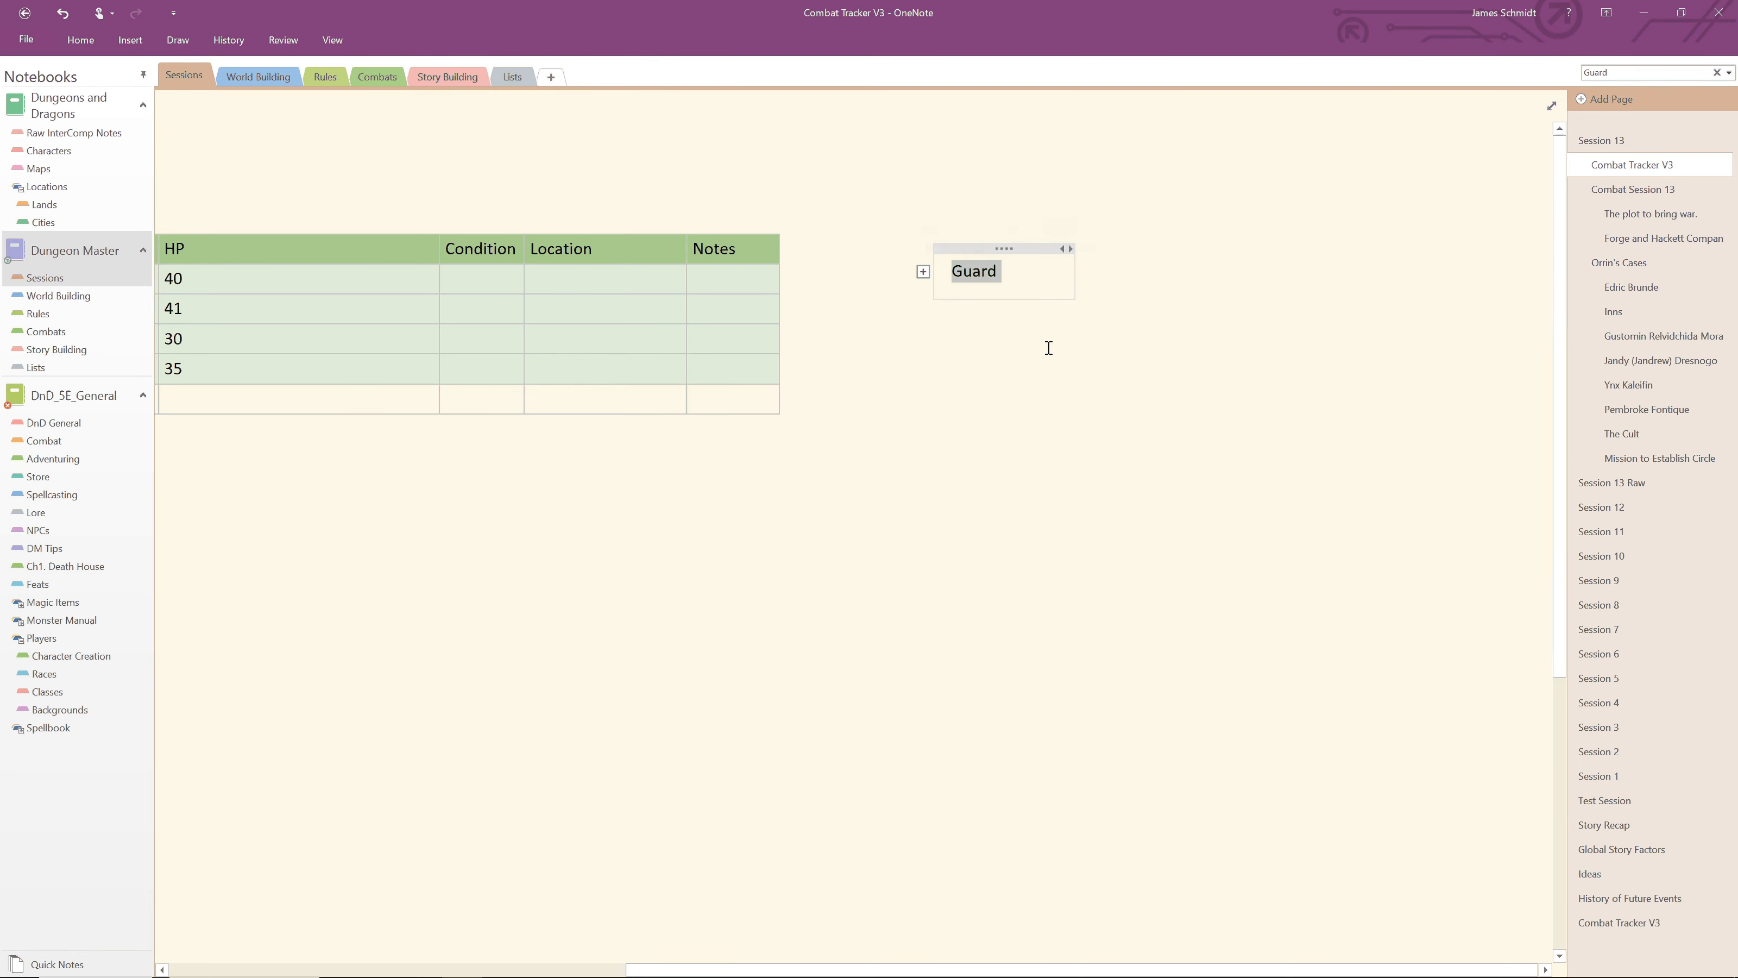
{"action": "double_click", "coordinate": [921, 272]}
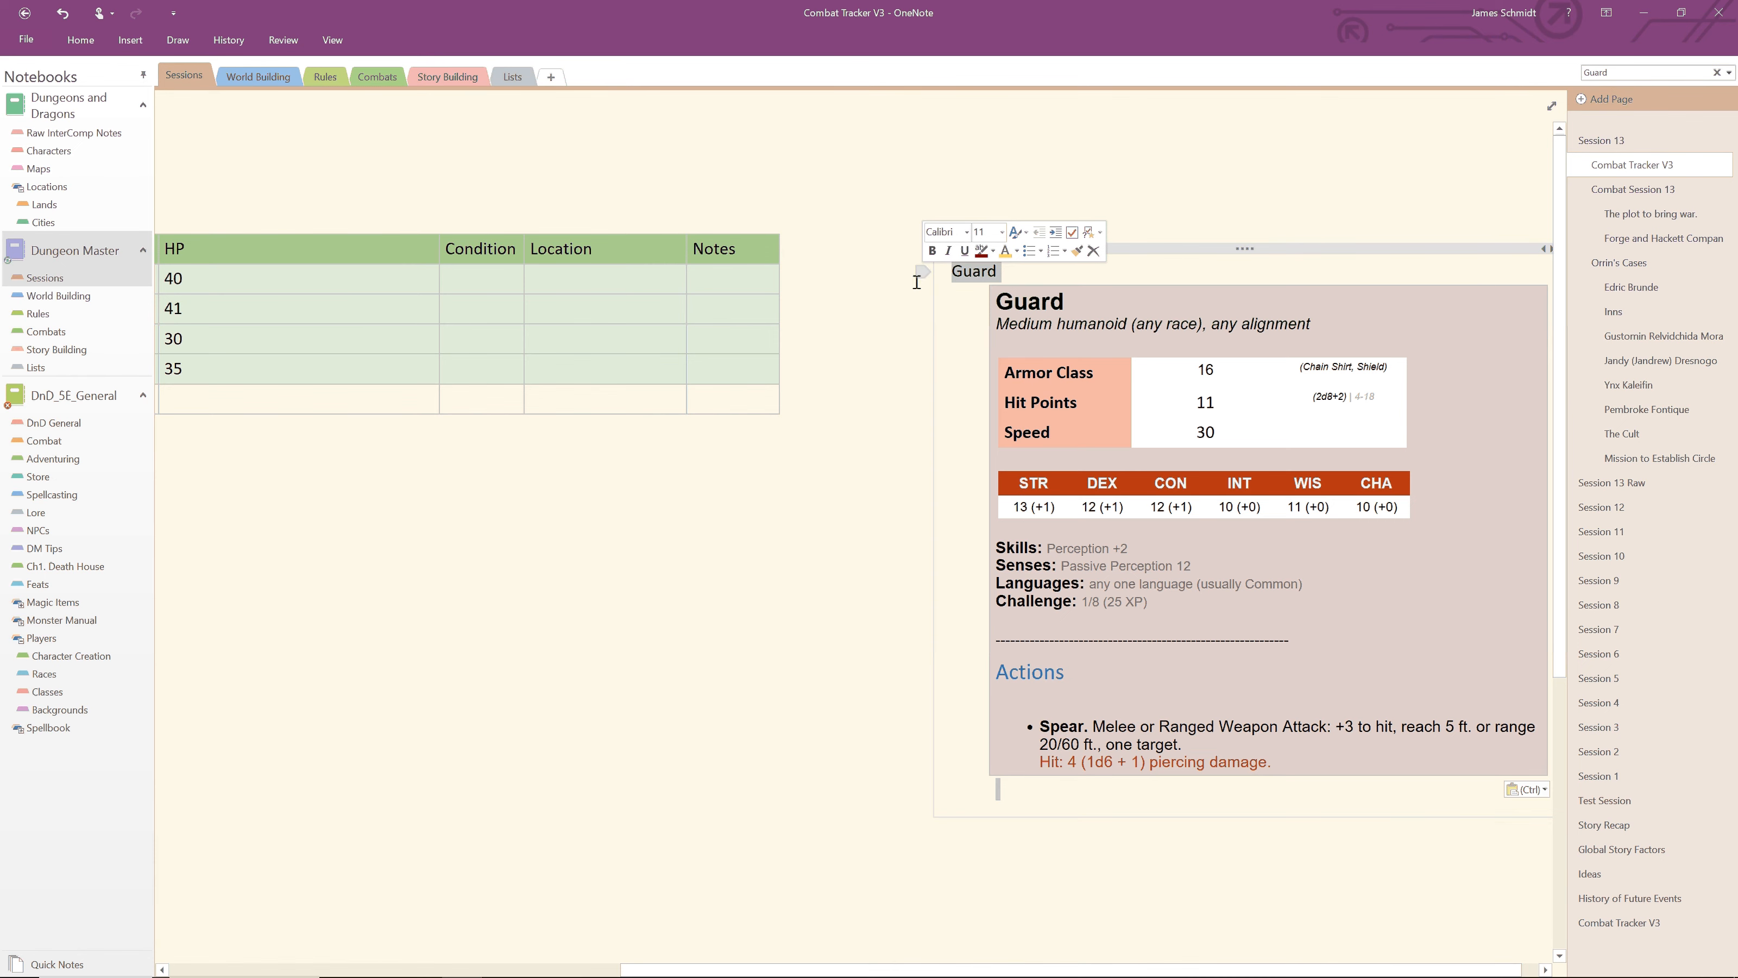
{"action": "double_click", "coordinate": [920, 271]}
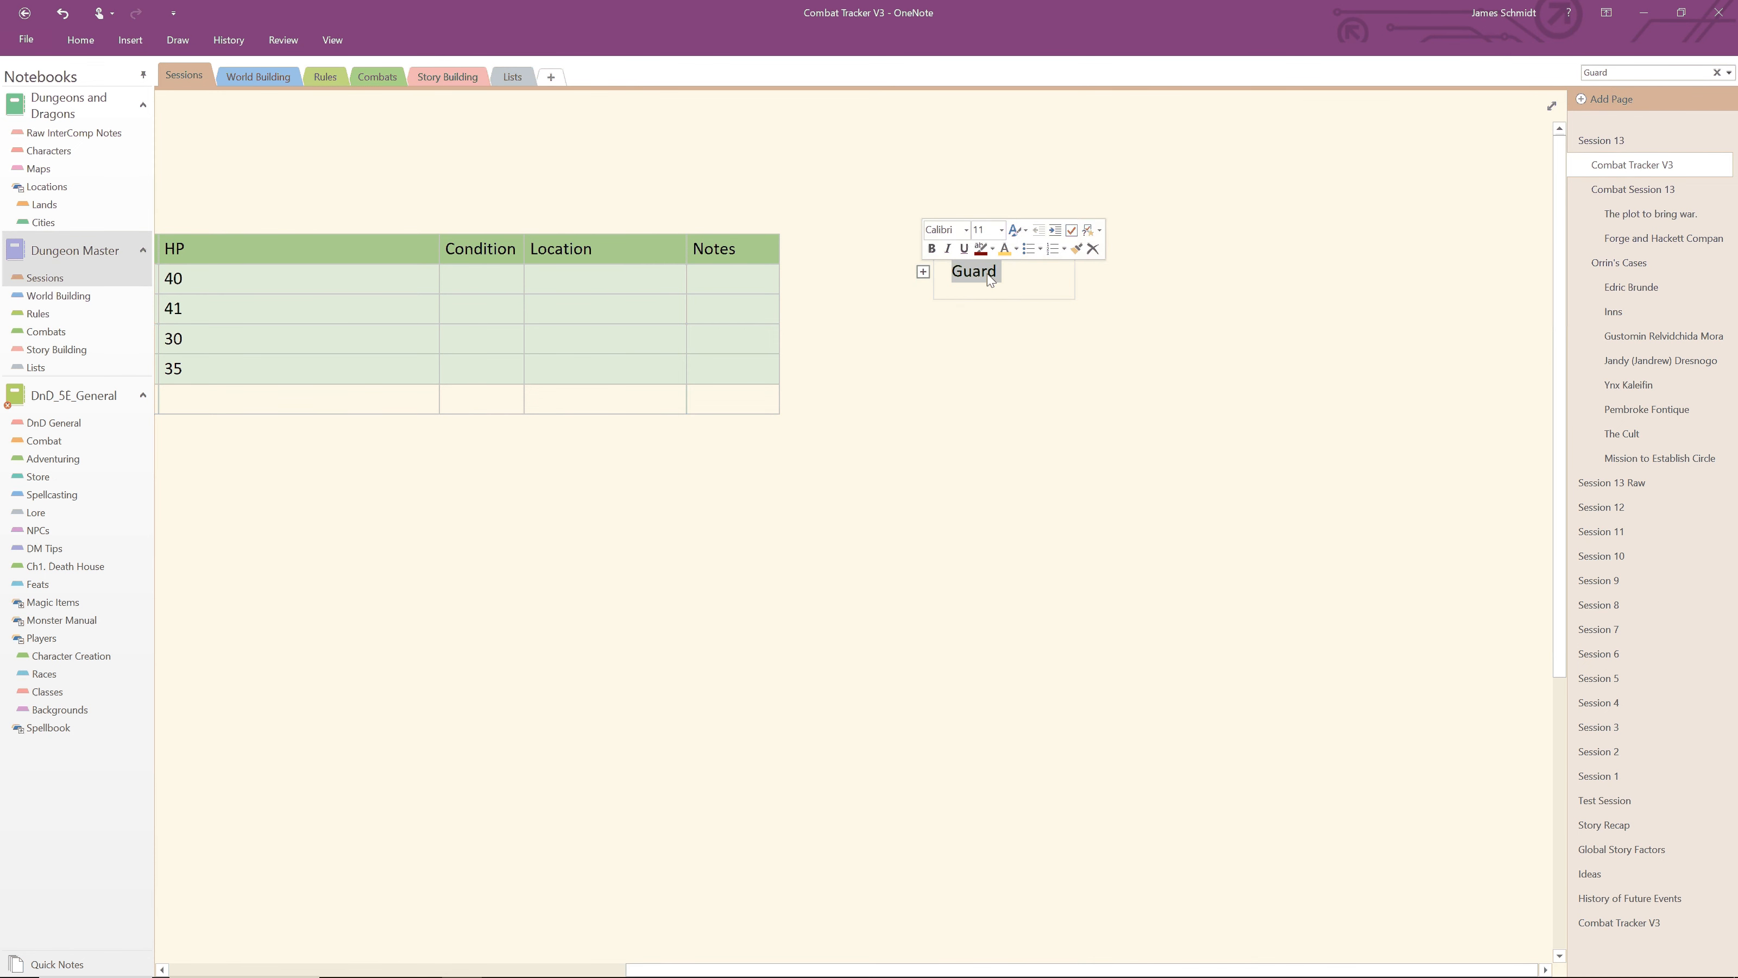
{"action": "left_click", "coordinate": [1022, 284]}
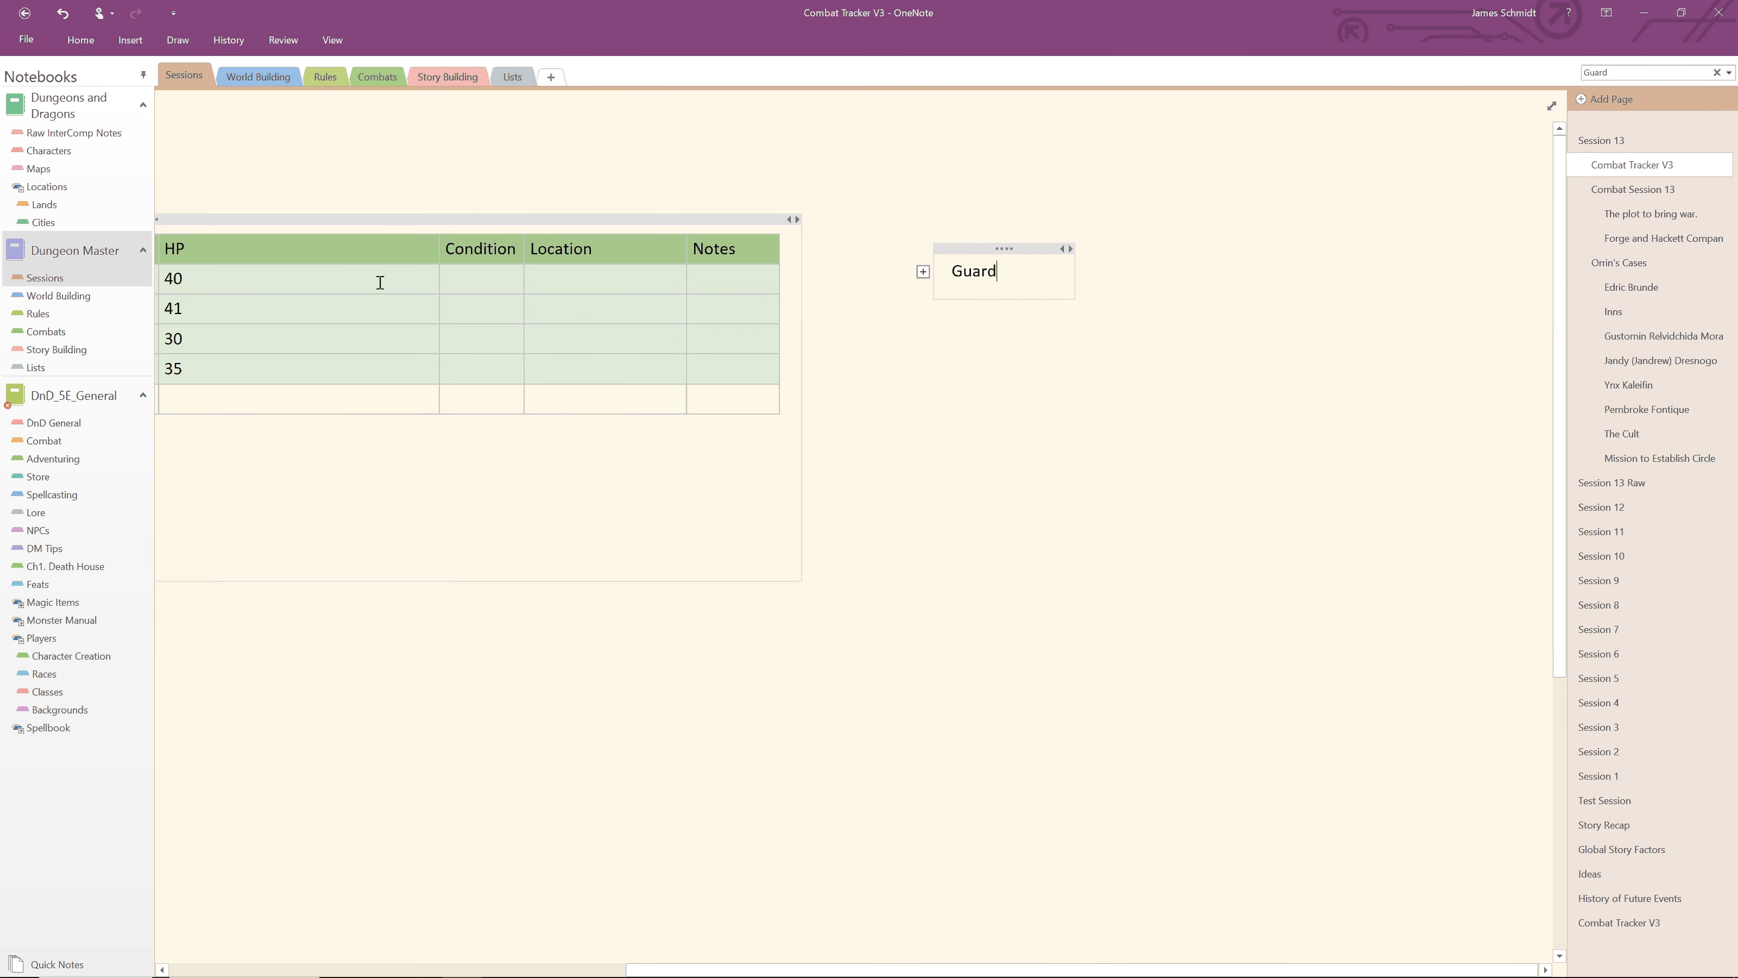
Step: Try to copy only the collapsed Guard heading into the Unit cell of the table's empty last row
{"action": "left_click_drag", "start_coordinate": [993, 271], "coordinate": [954, 276]}
{"action": "key", "text": "ctrl+c"}
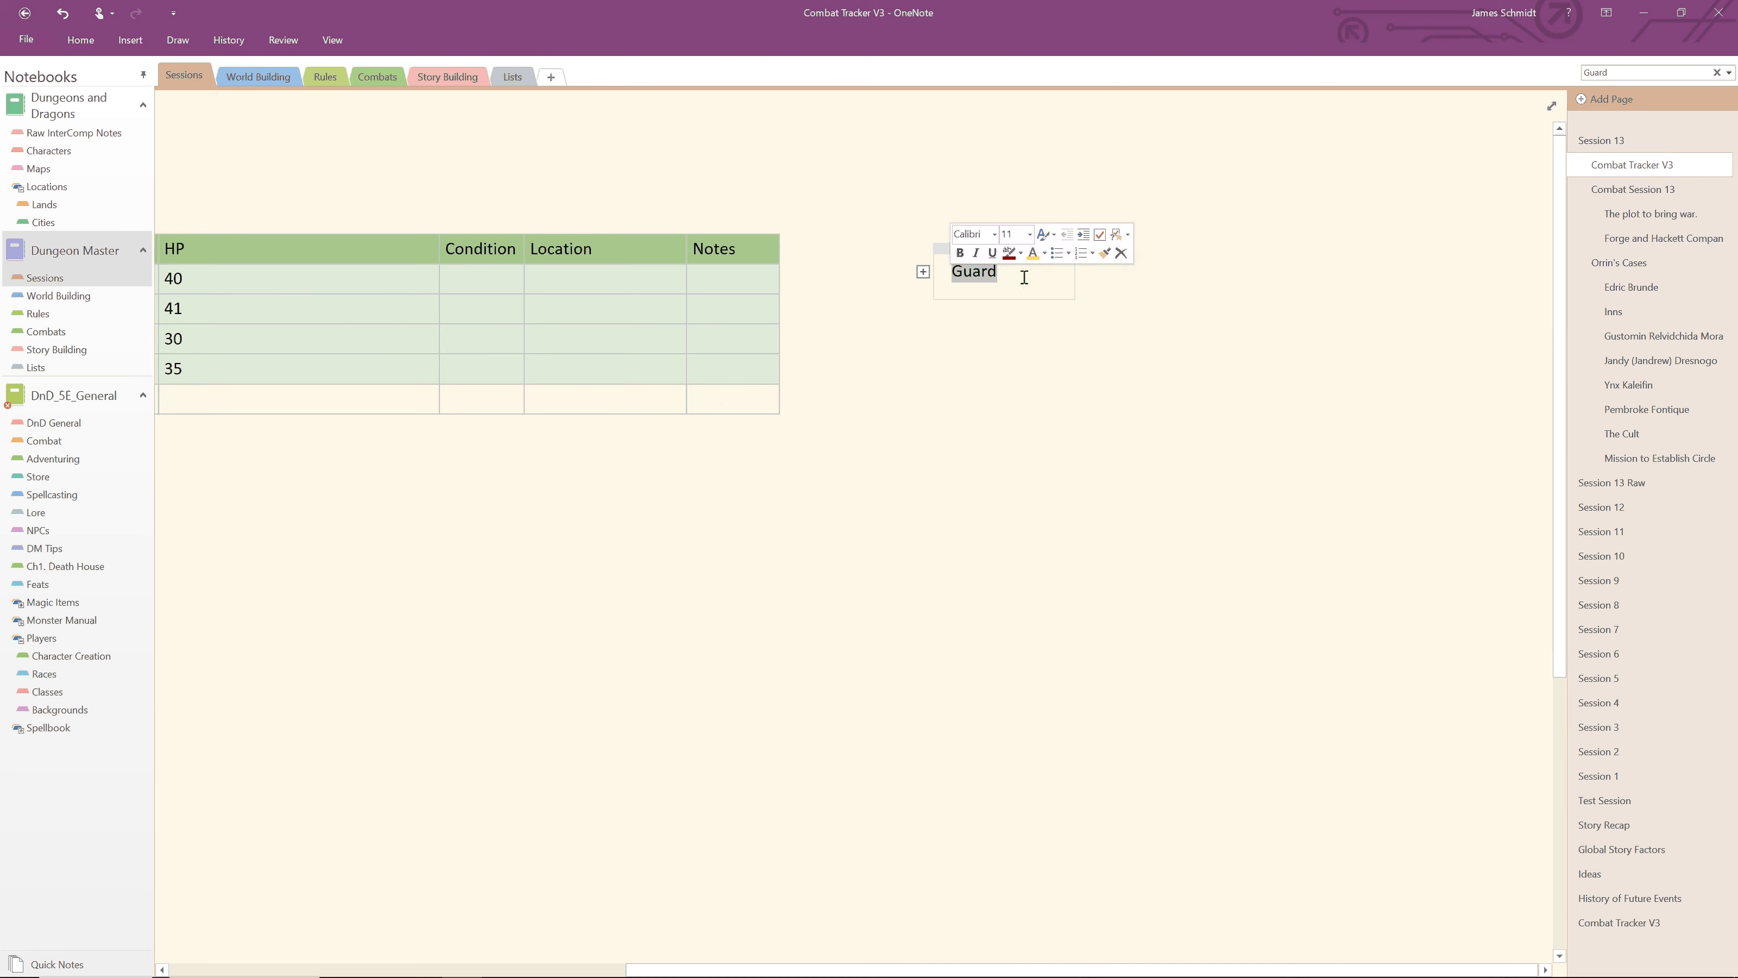
{"action": "middle_click", "coordinate": [988, 389]}
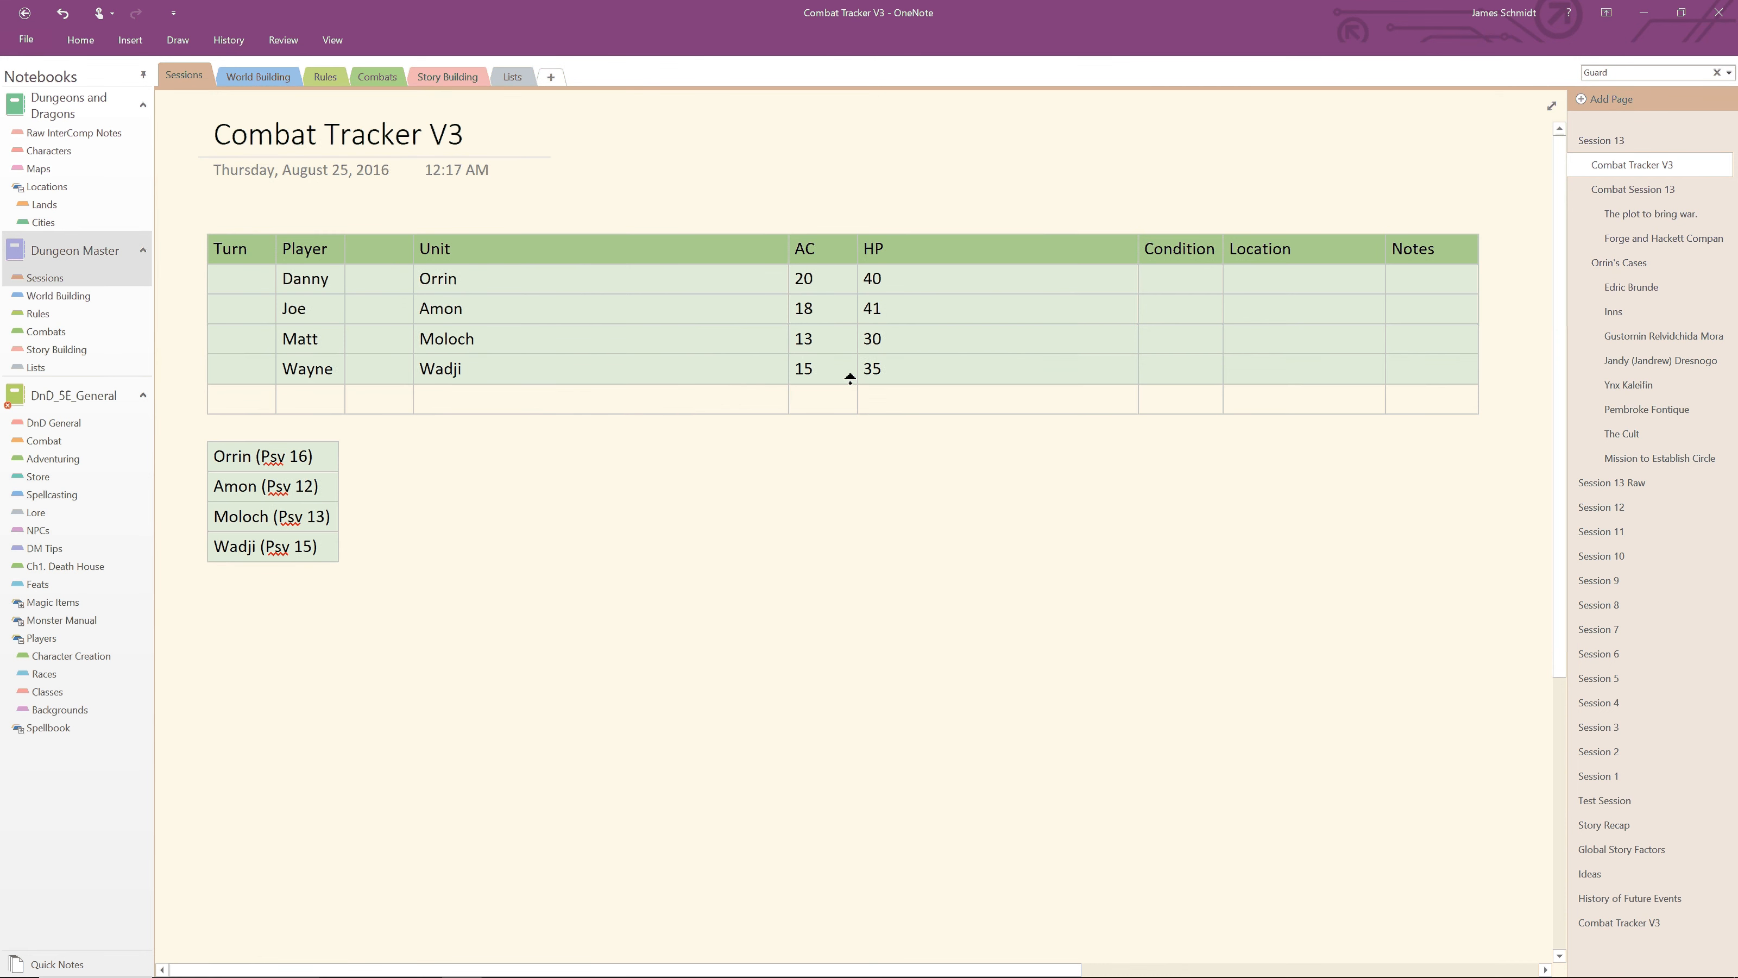
{"action": "middle_click", "coordinate": [850, 378]}
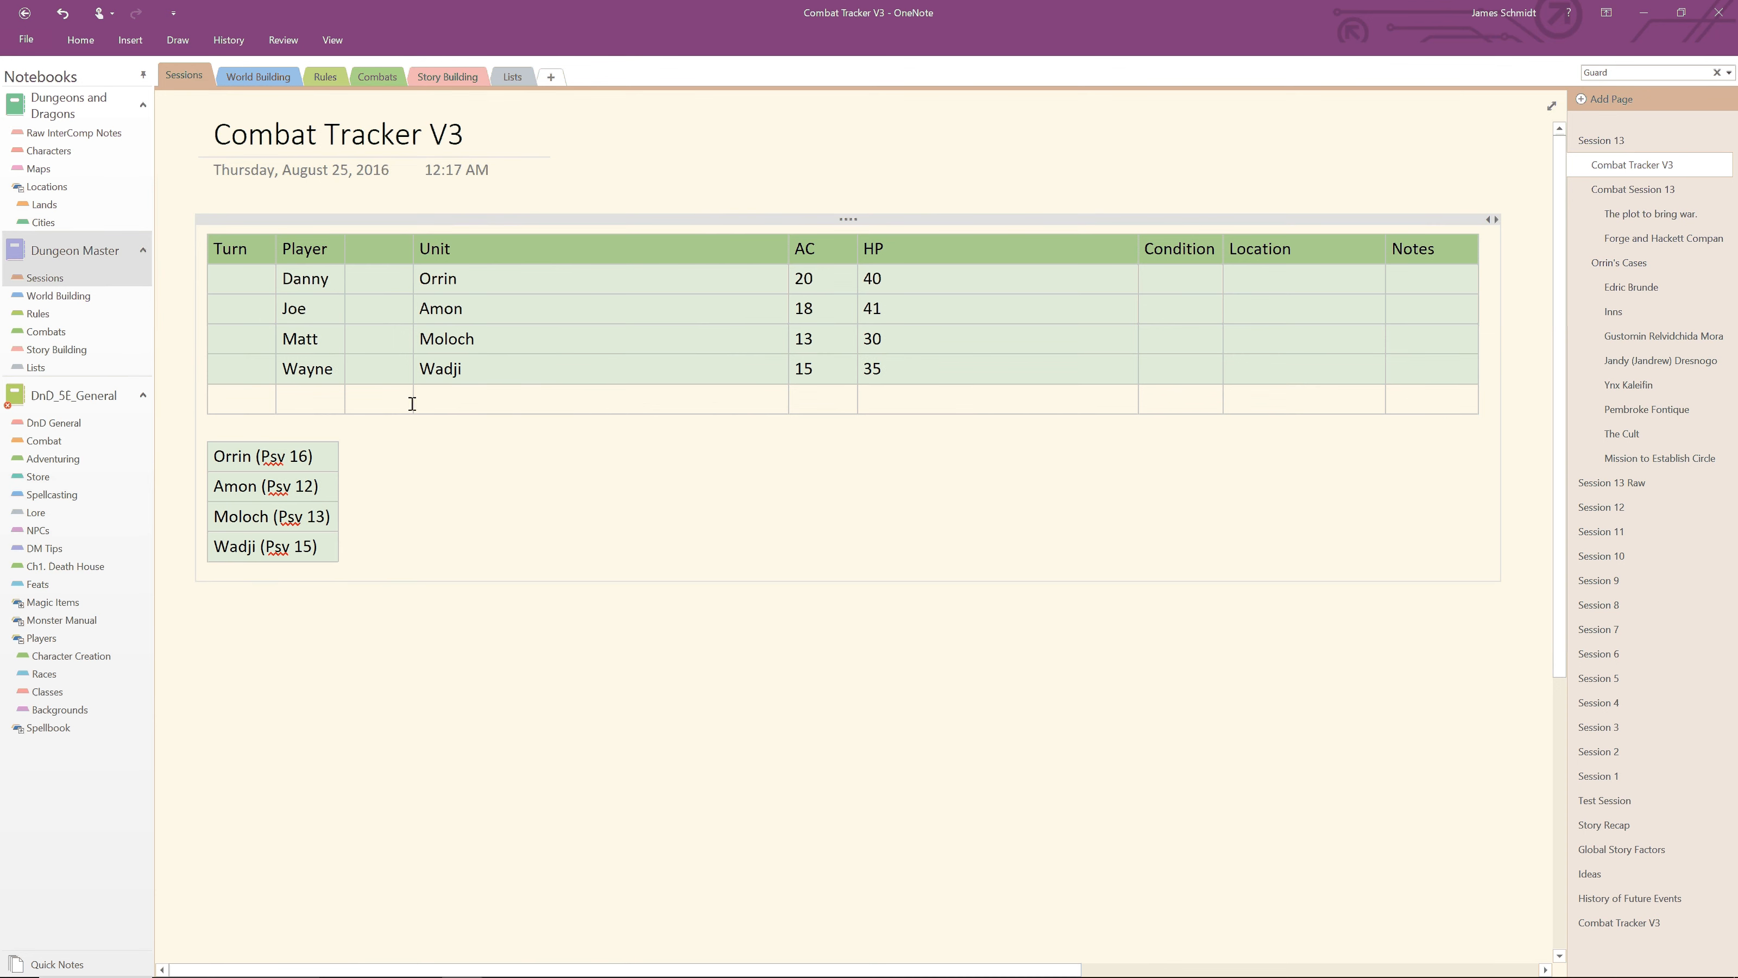
{"action": "left_click", "coordinate": [465, 399]}
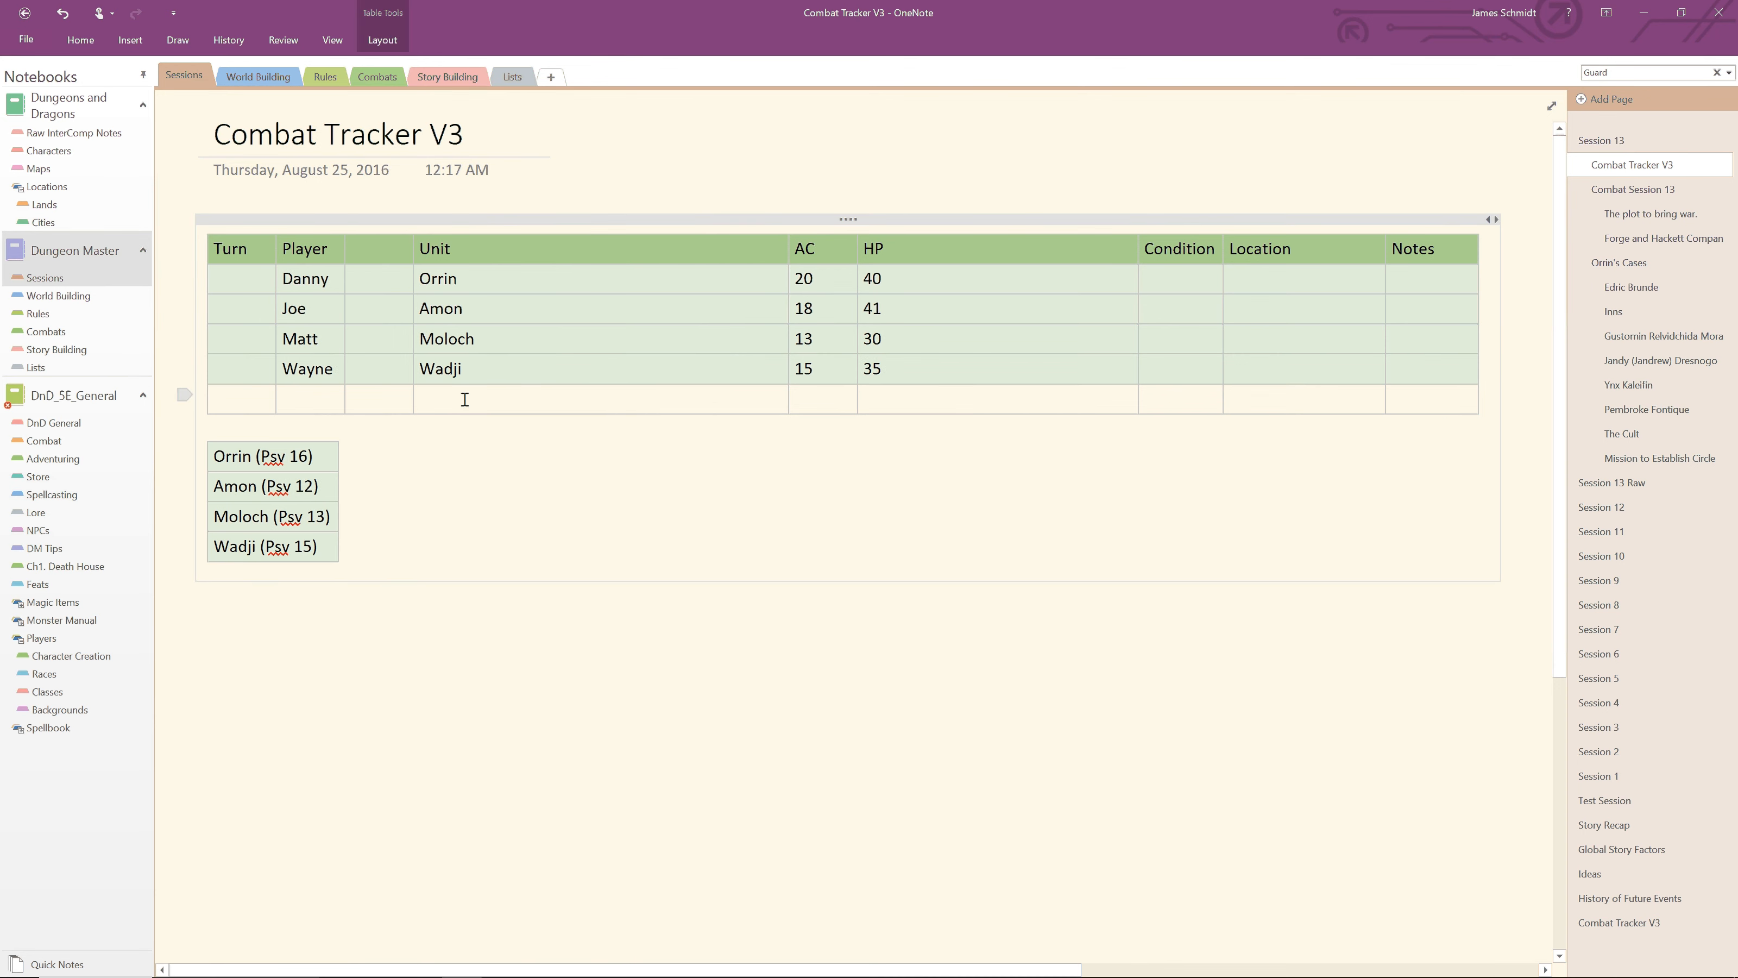
{"action": "key", "text": "ctrl+v"}
{"action": "key", "text": "ctrl+z"}
{"action": "middle_click", "coordinate": [651, 439]}
{"action": "middle_click", "coordinate": [998, 439]}
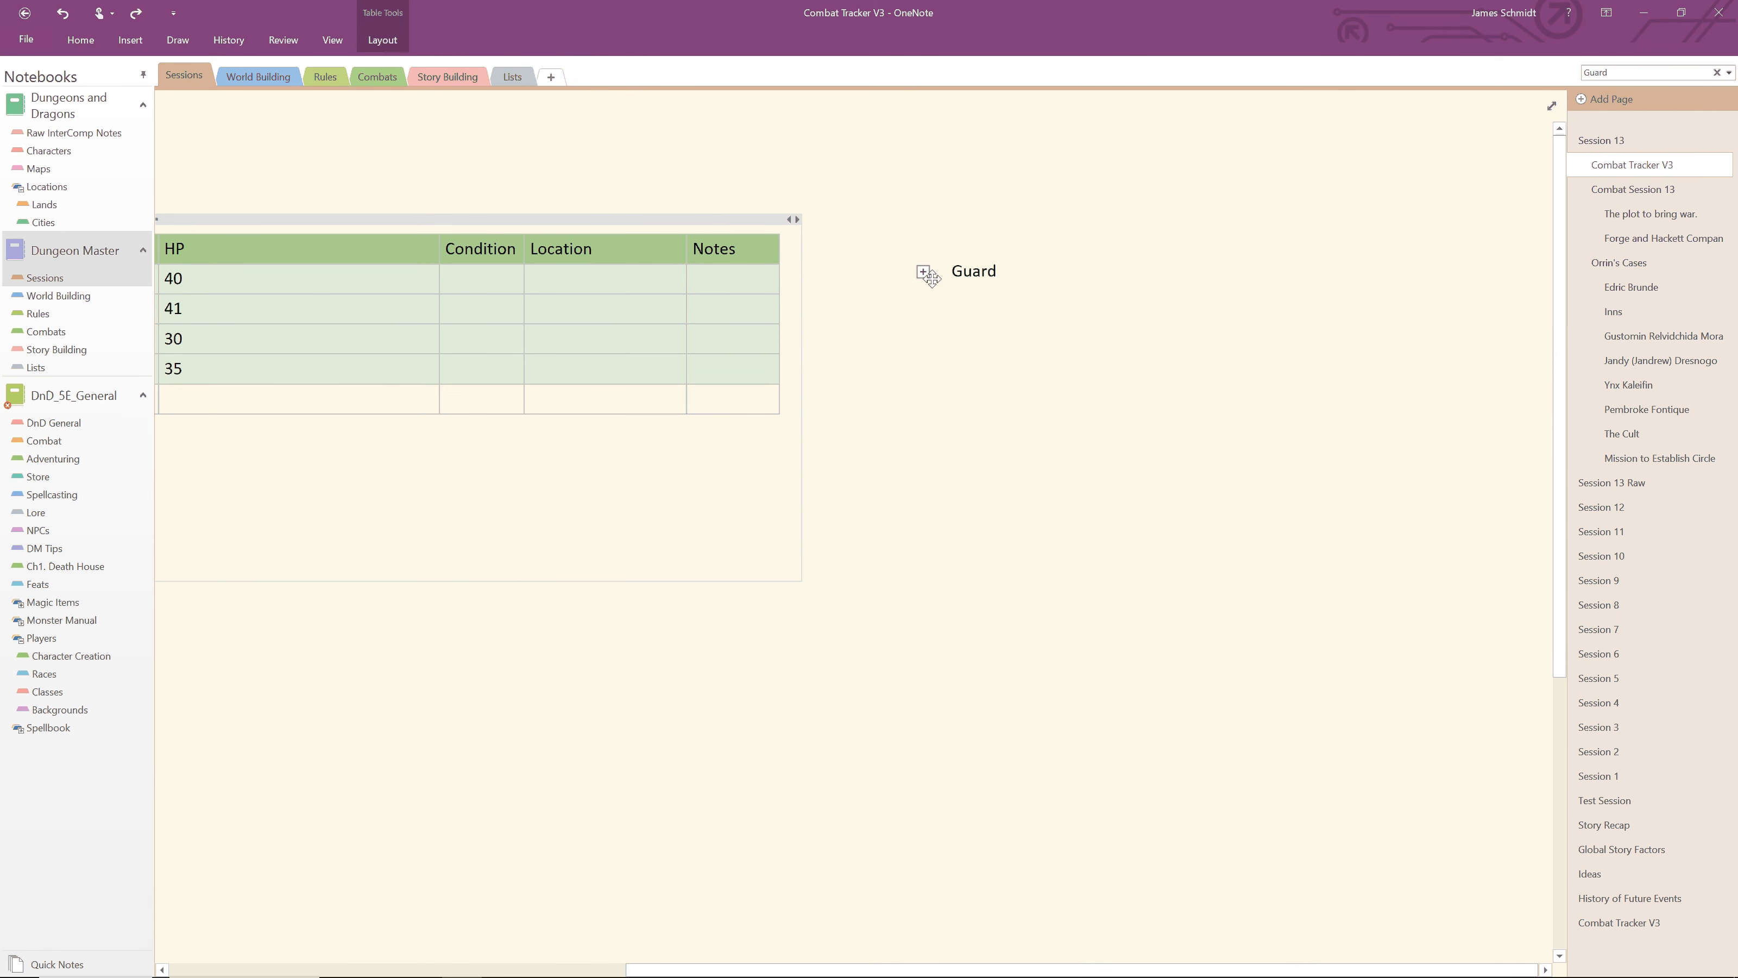
Step: Add a line reading "9" below the collapsed Guard heading and copy both lines together with the hidden stat block
{"action": "left_click", "coordinate": [998, 271]}
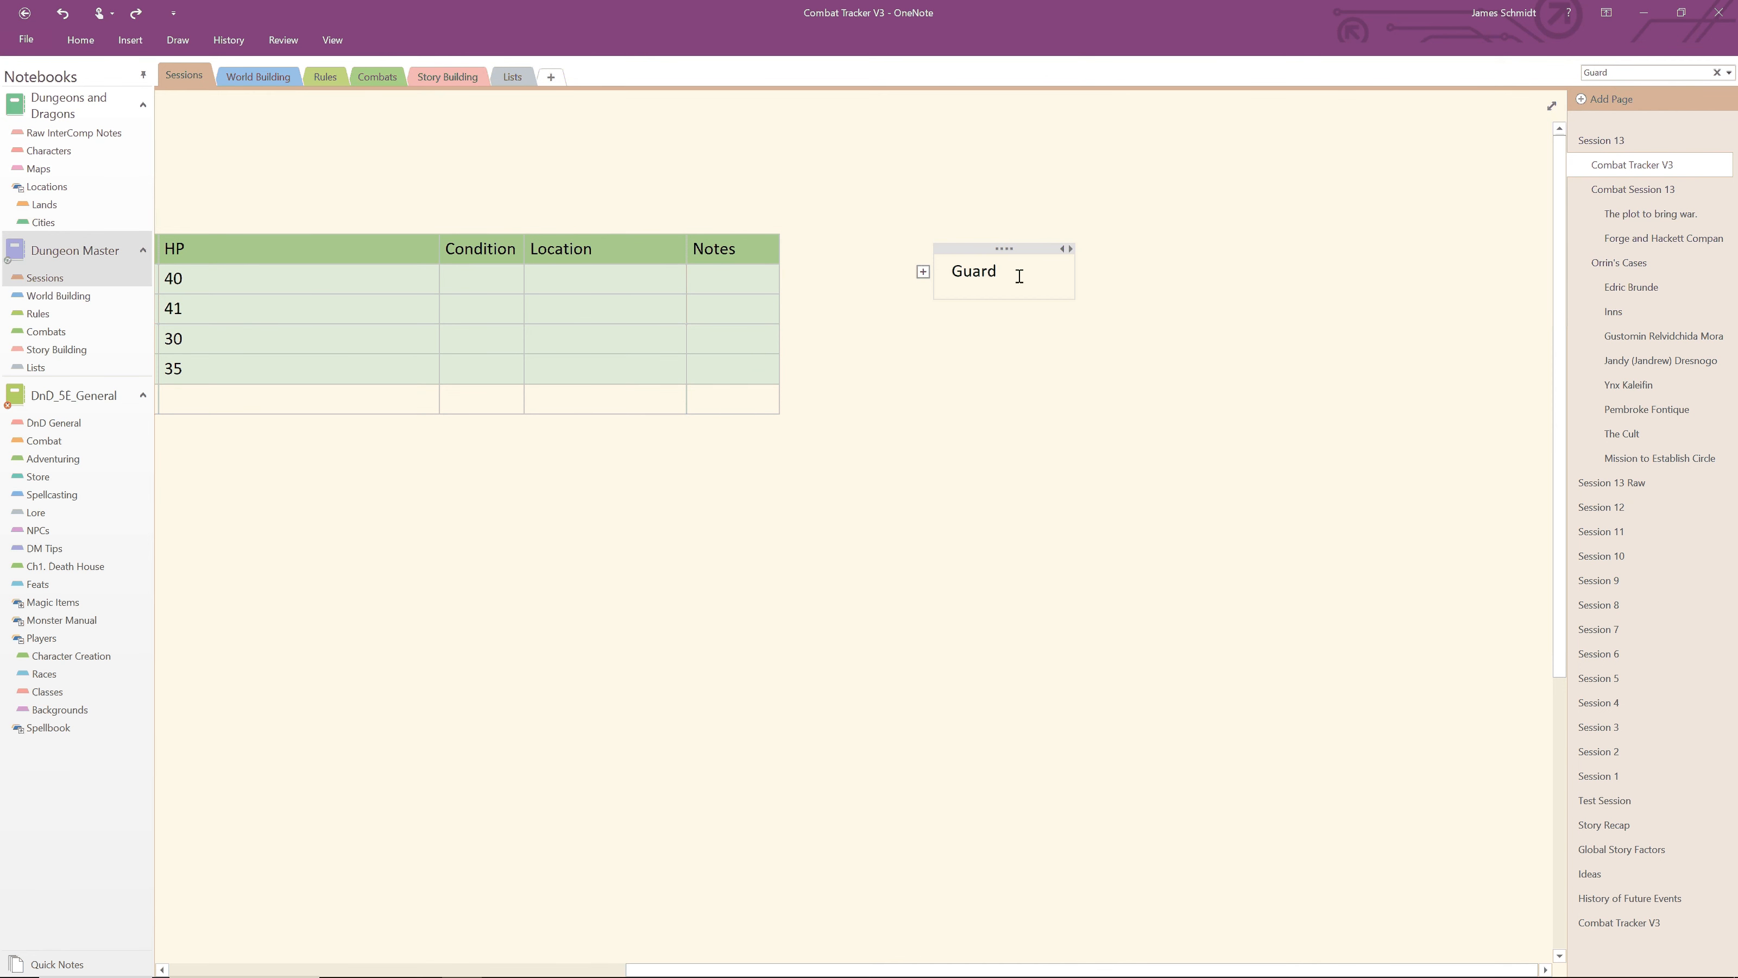
{"action": "key", "text": "Return"}
{"action": "type", "text": "9"}
{"action": "left_click_drag", "start_coordinate": [1030, 299], "coordinate": [942, 268]}
{"action": "key", "text": "ctrl+c"}
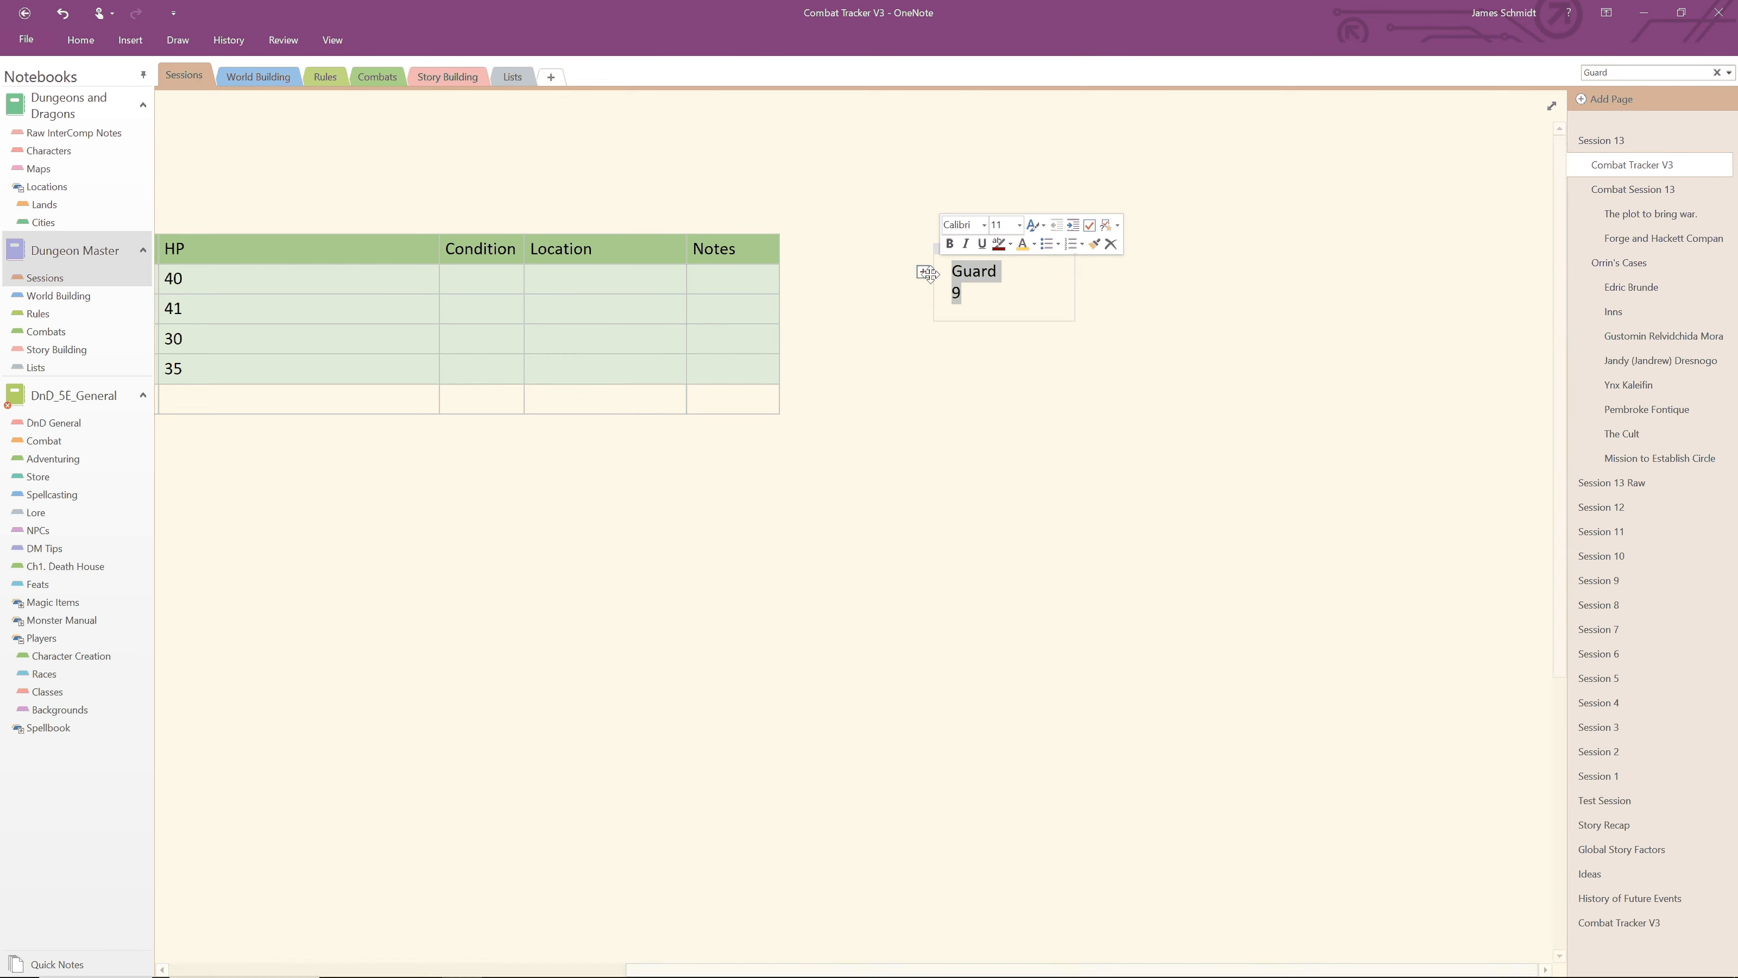
{"action": "double_click", "coordinate": [923, 271]}
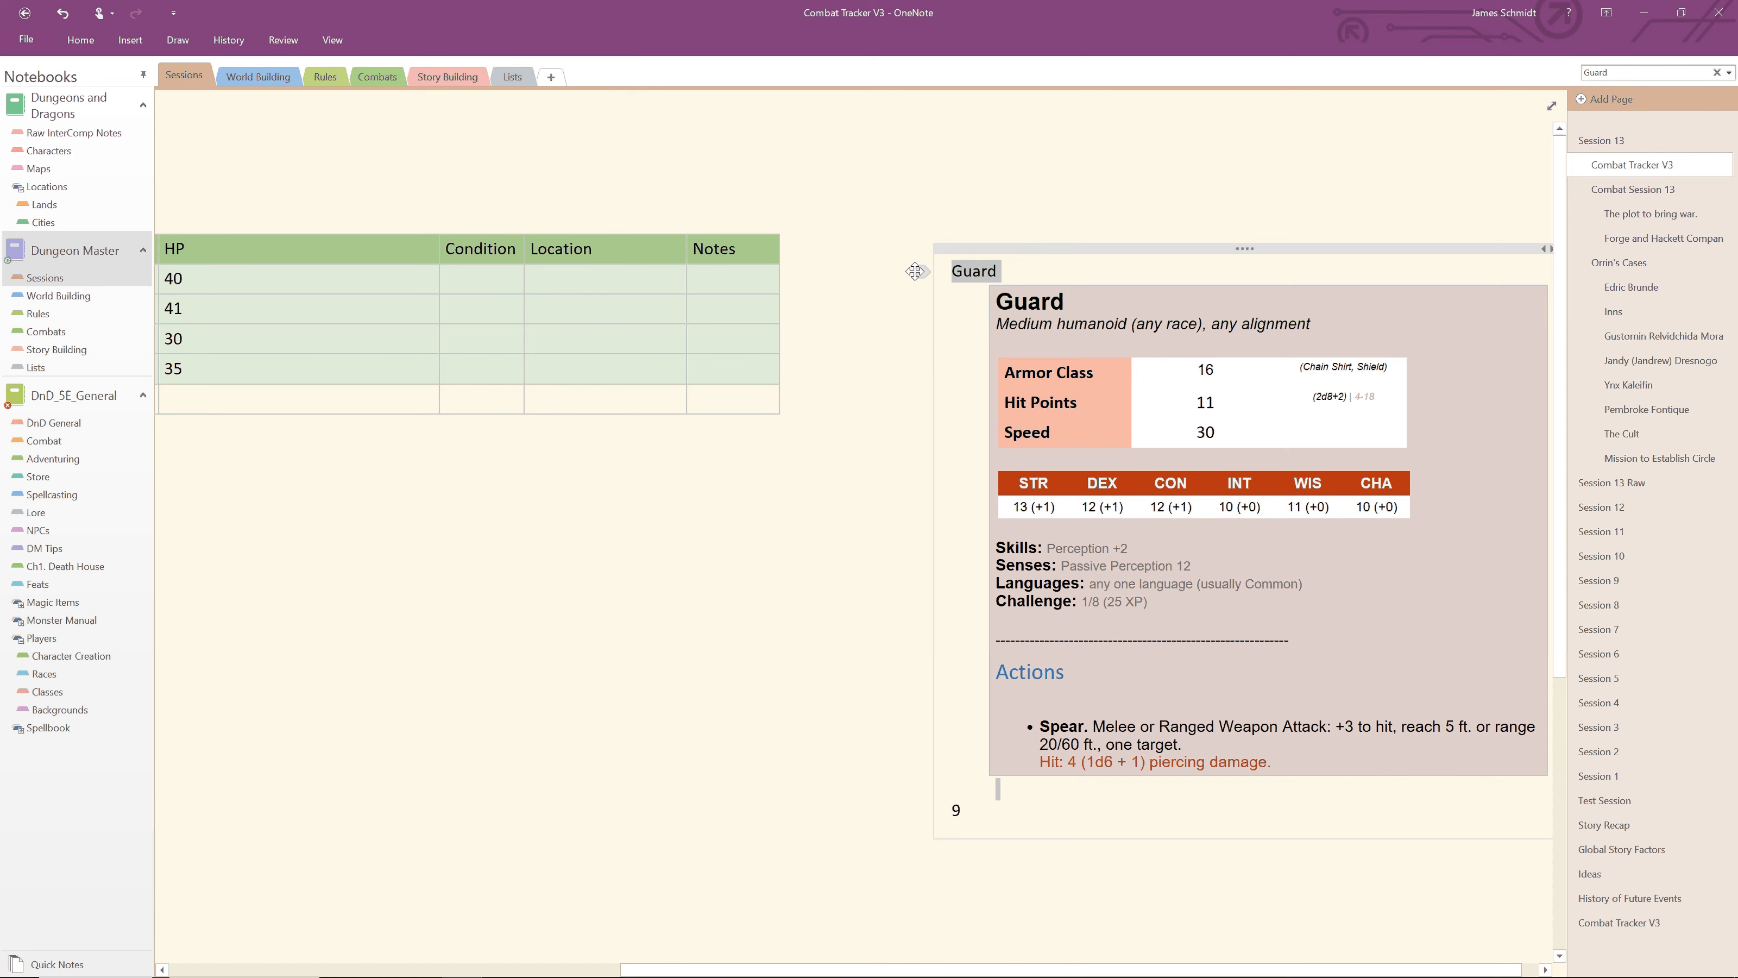
{"action": "double_click", "coordinate": [915, 271]}
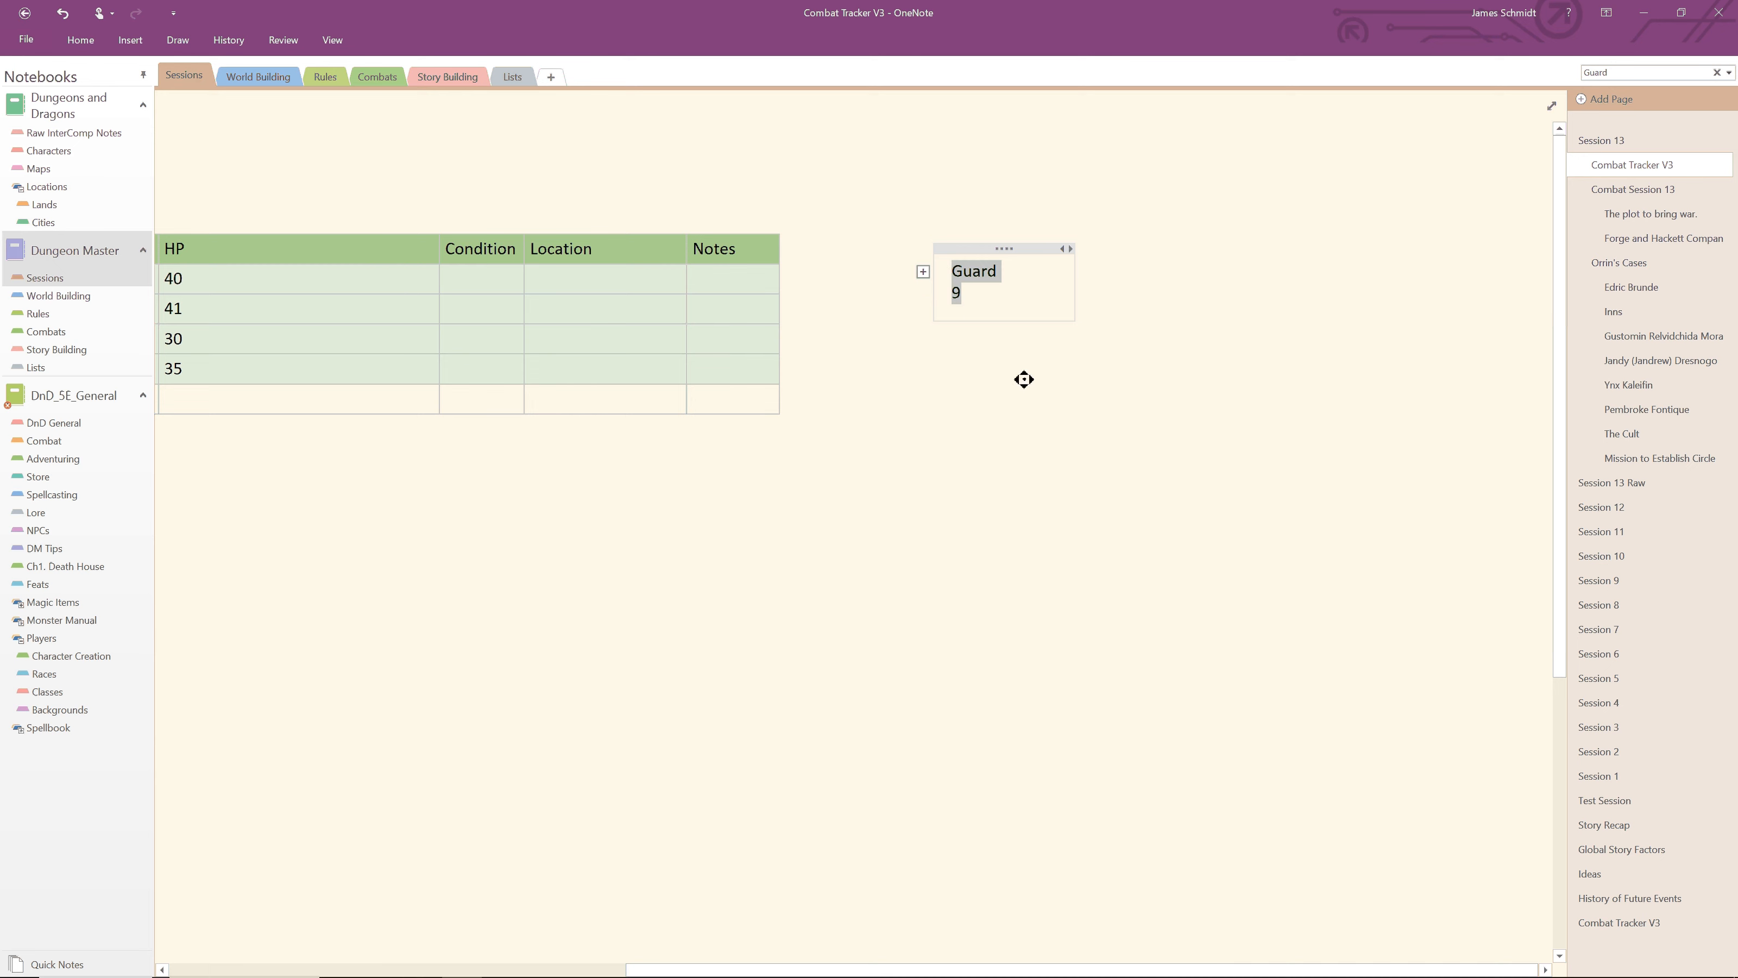
Step: Paste the collapsed Guard entry into the Unit cell of the table's last row and delete the extra "9" line
{"action": "scroll", "coordinate": [1024, 379], "scroll_direction": "left", "scroll_amount": 5}
{"action": "left_click", "coordinate": [532, 401]}
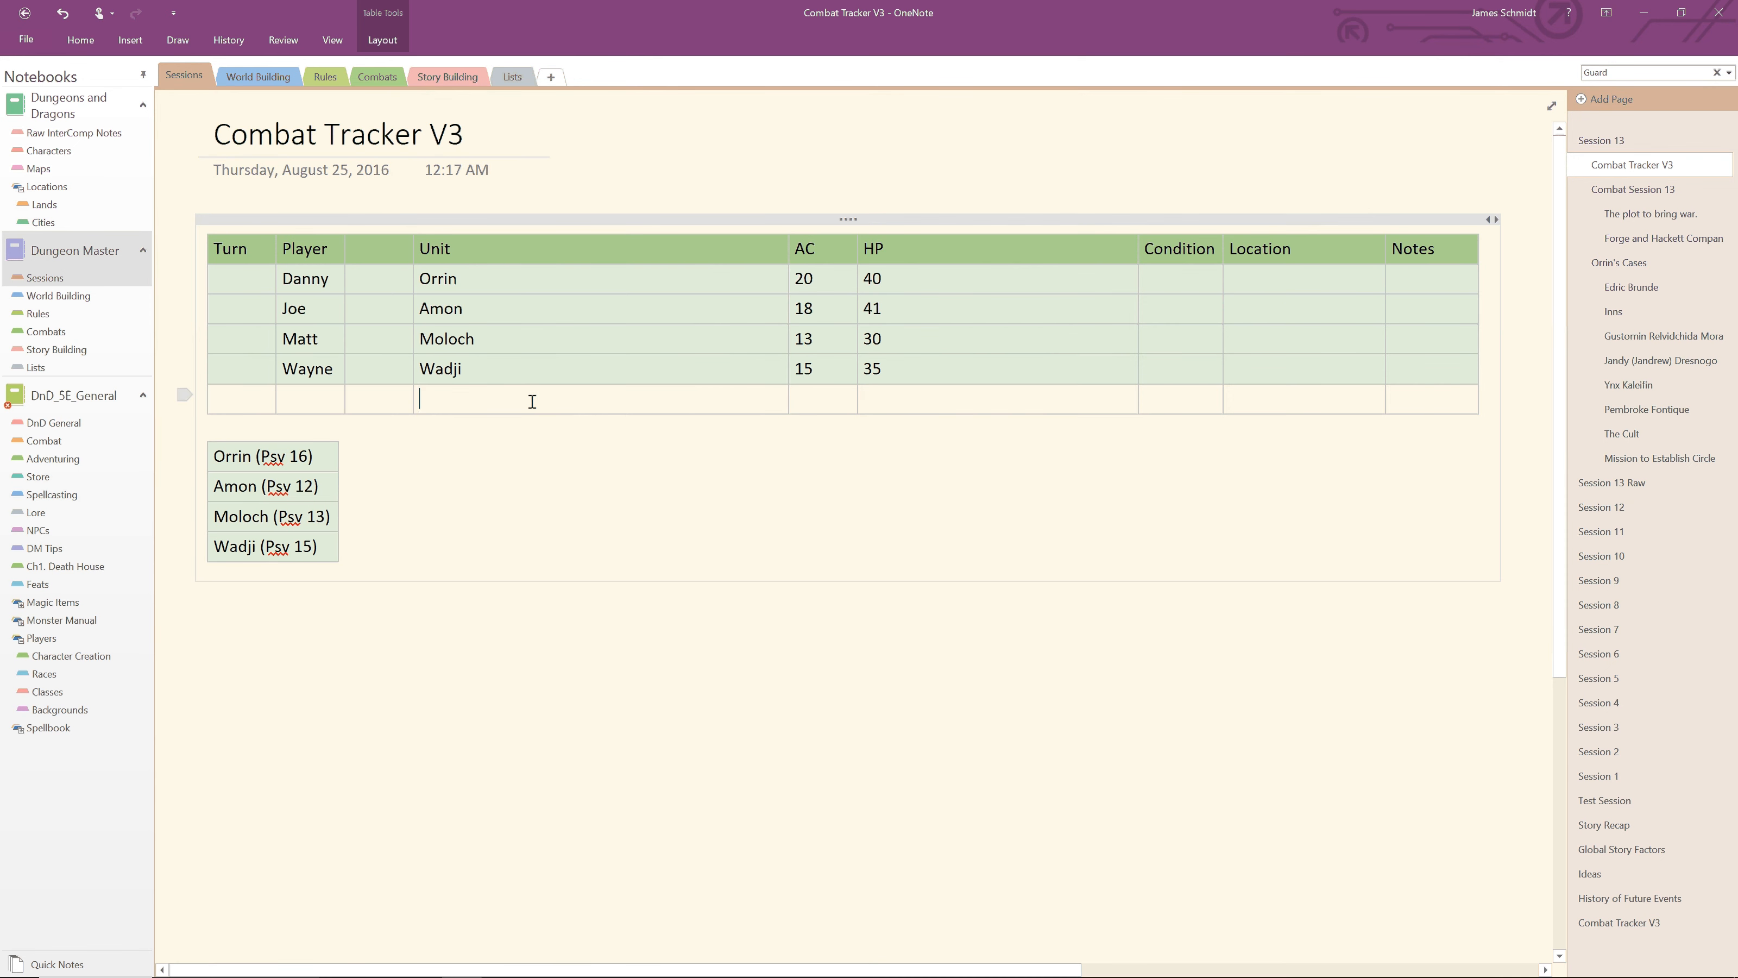
{"action": "key", "text": "ctrl+v"}
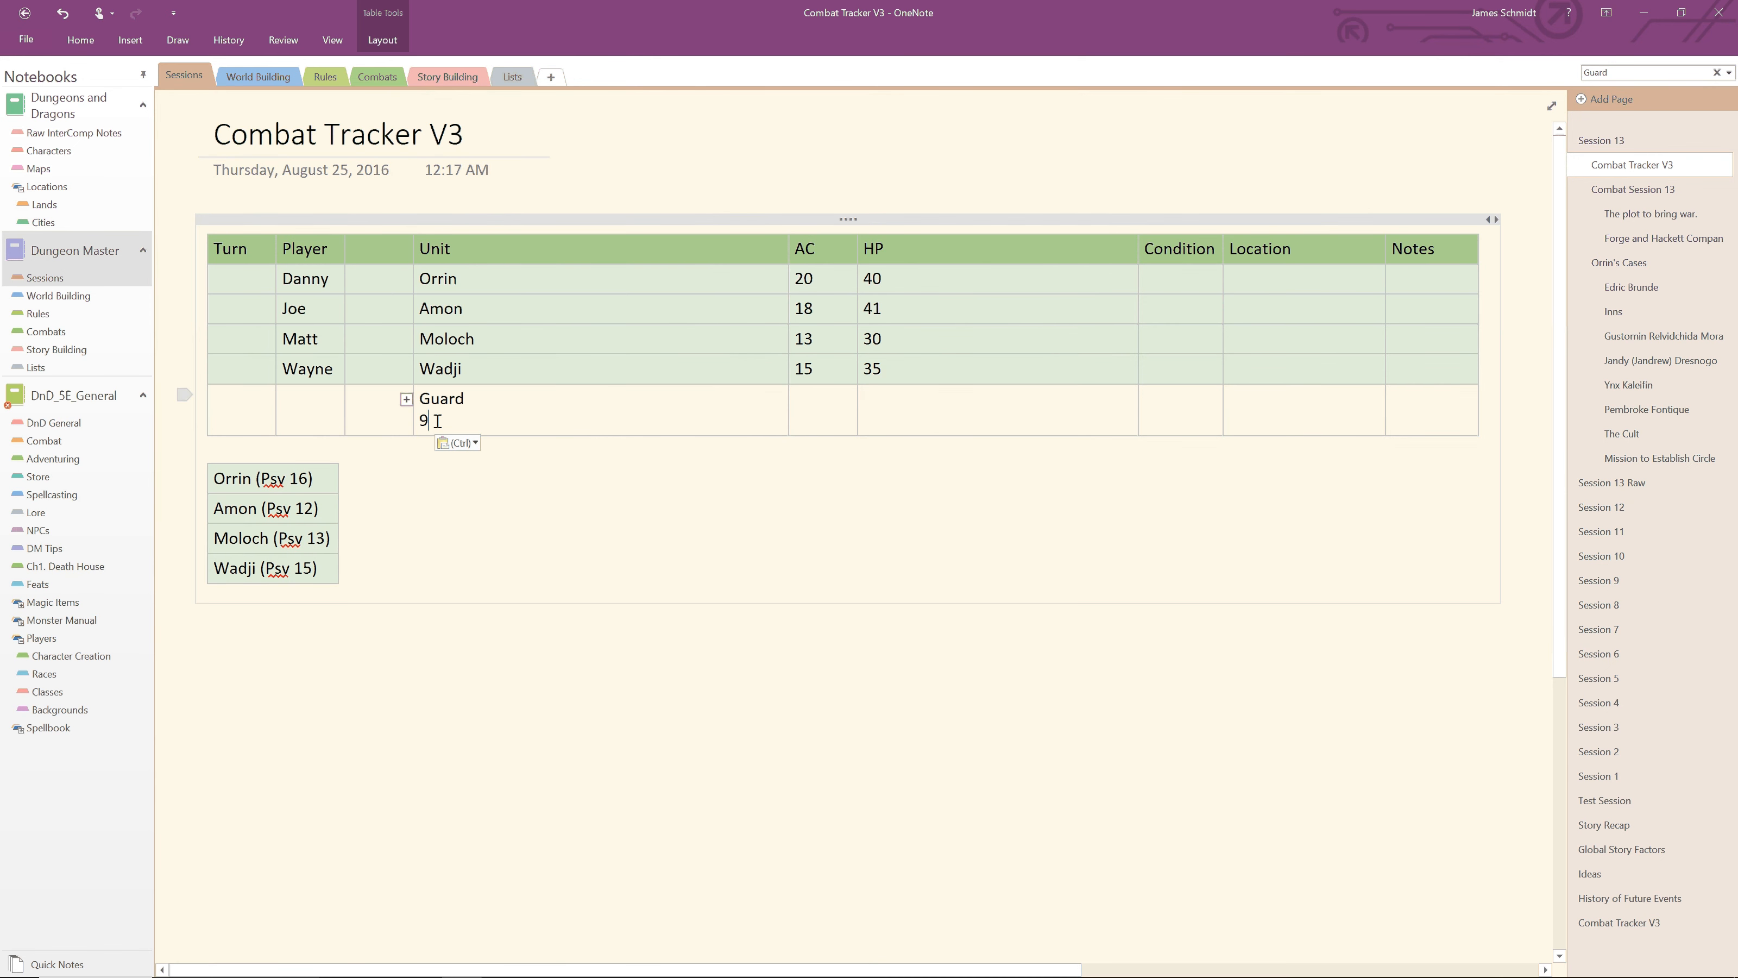
{"action": "key", "text": "BackSpace"}
{"action": "key", "text": "BackSpace"}
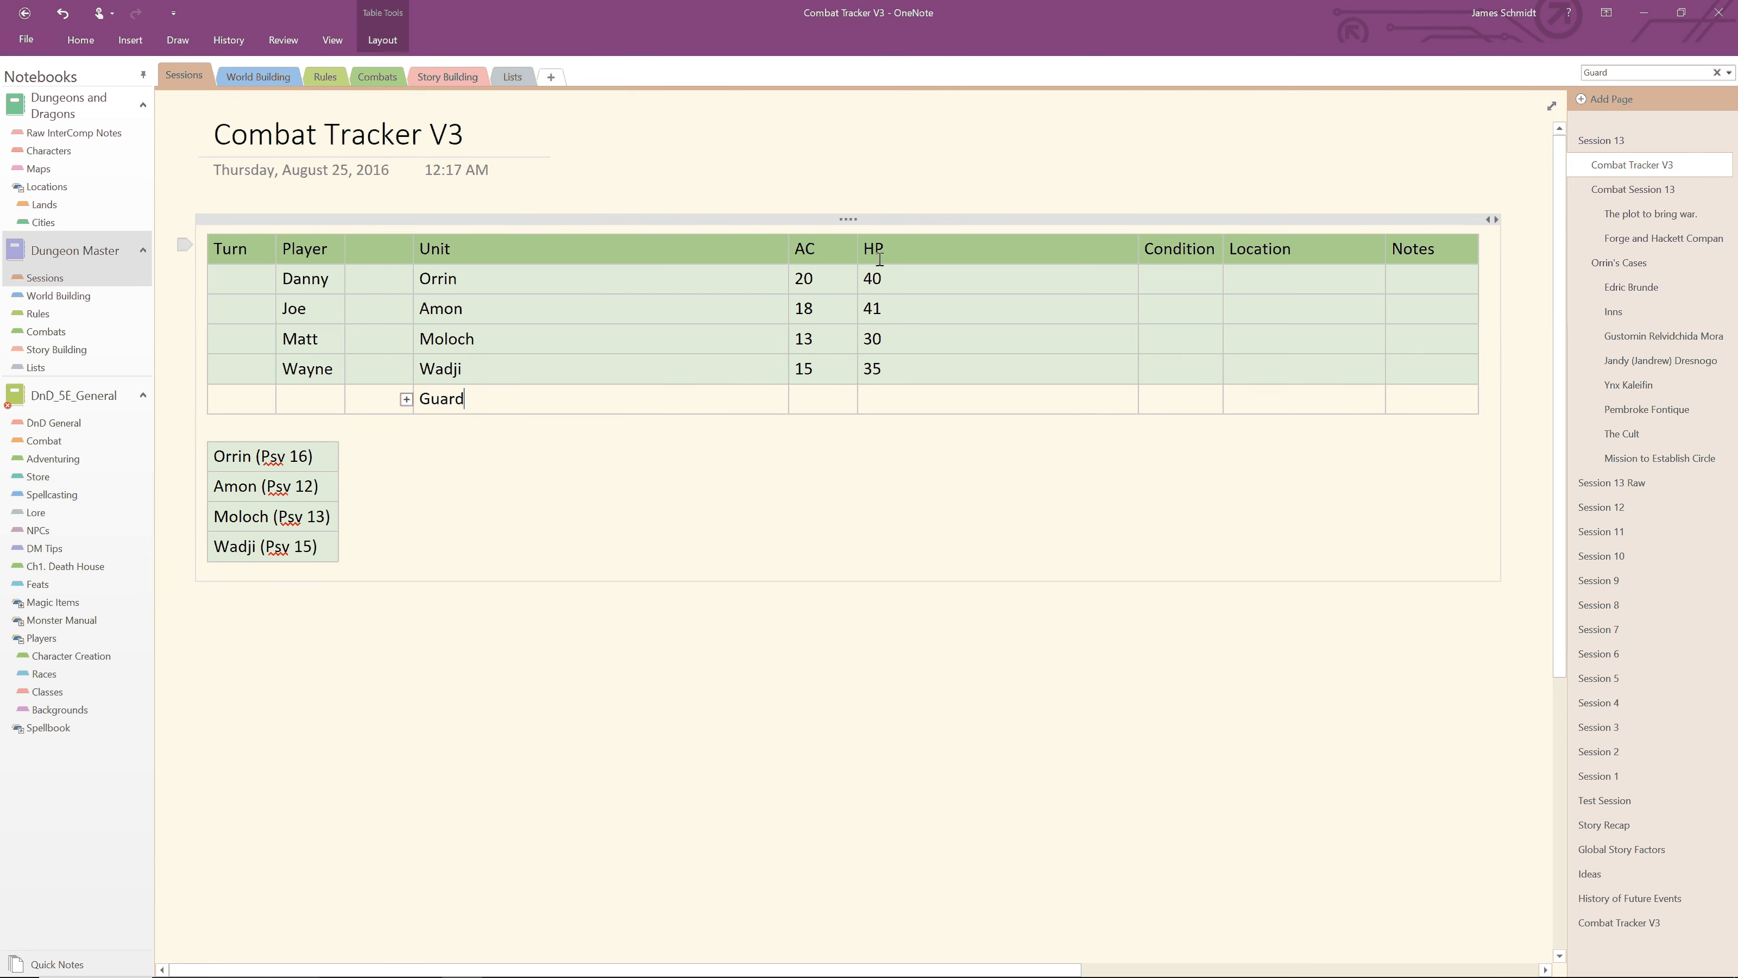
Step: Expand the Guard stat block in the table, enter AC 16 and HP 11 in its row, and collapse the block again
{"action": "double_click", "coordinate": [405, 398]}
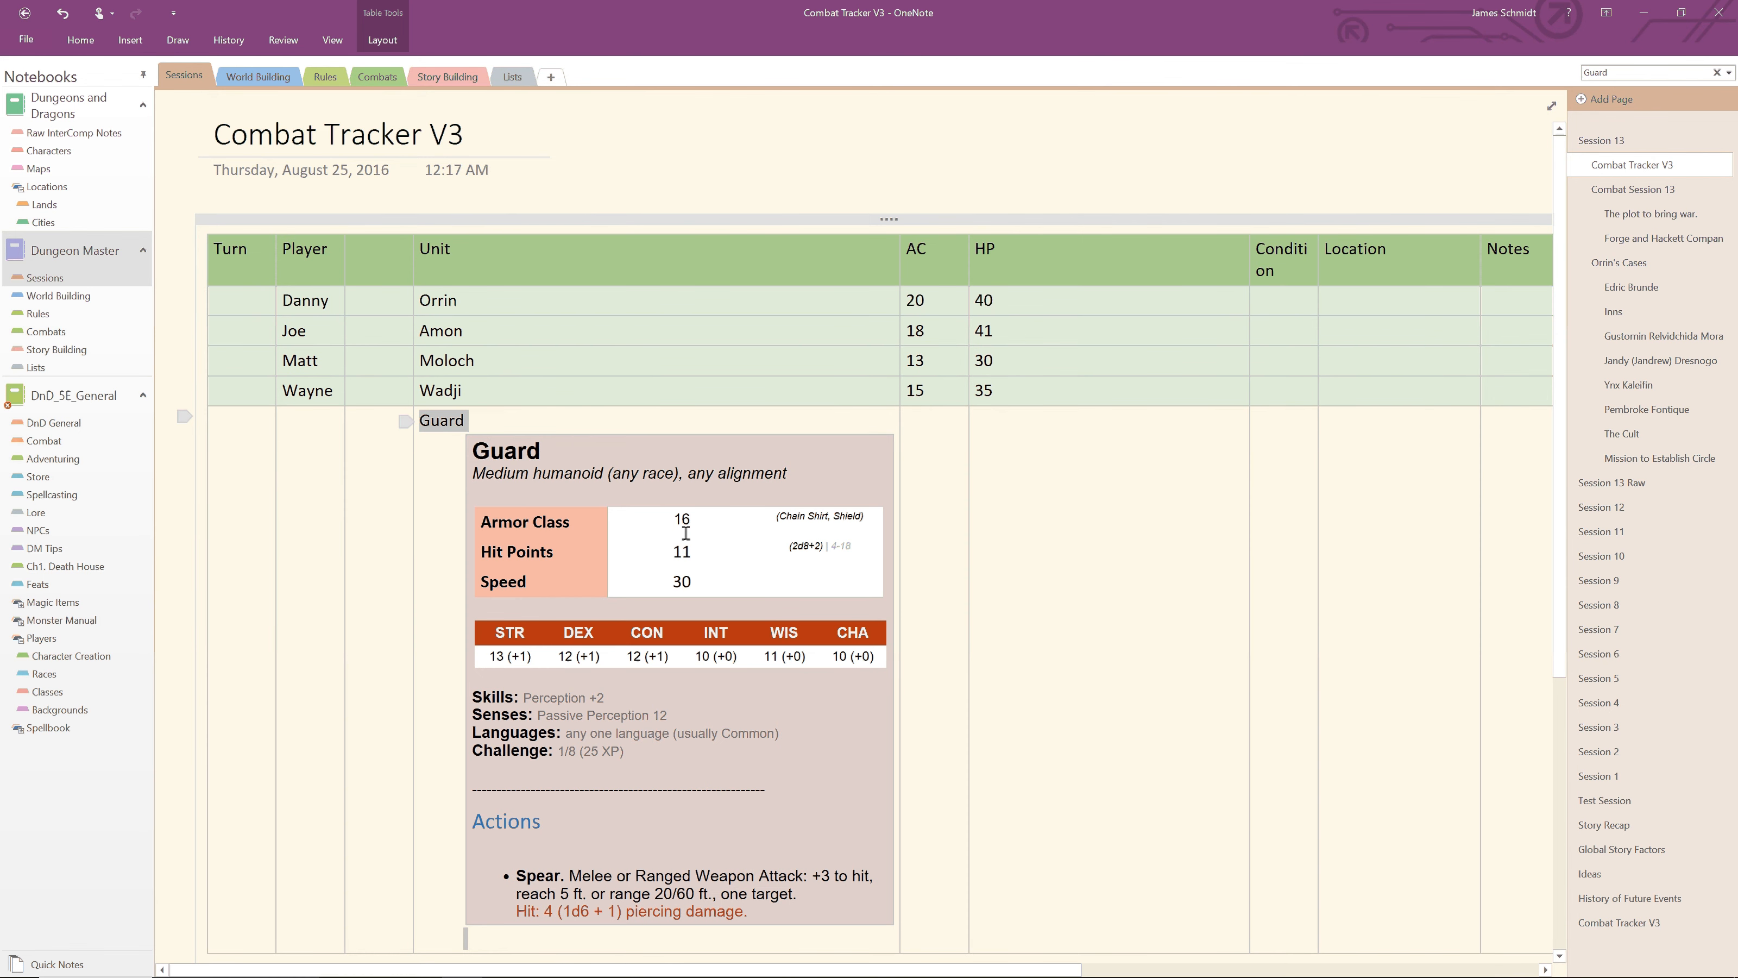
{"action": "left_click", "coordinate": [931, 441]}
{"action": "type", "text": "1"}
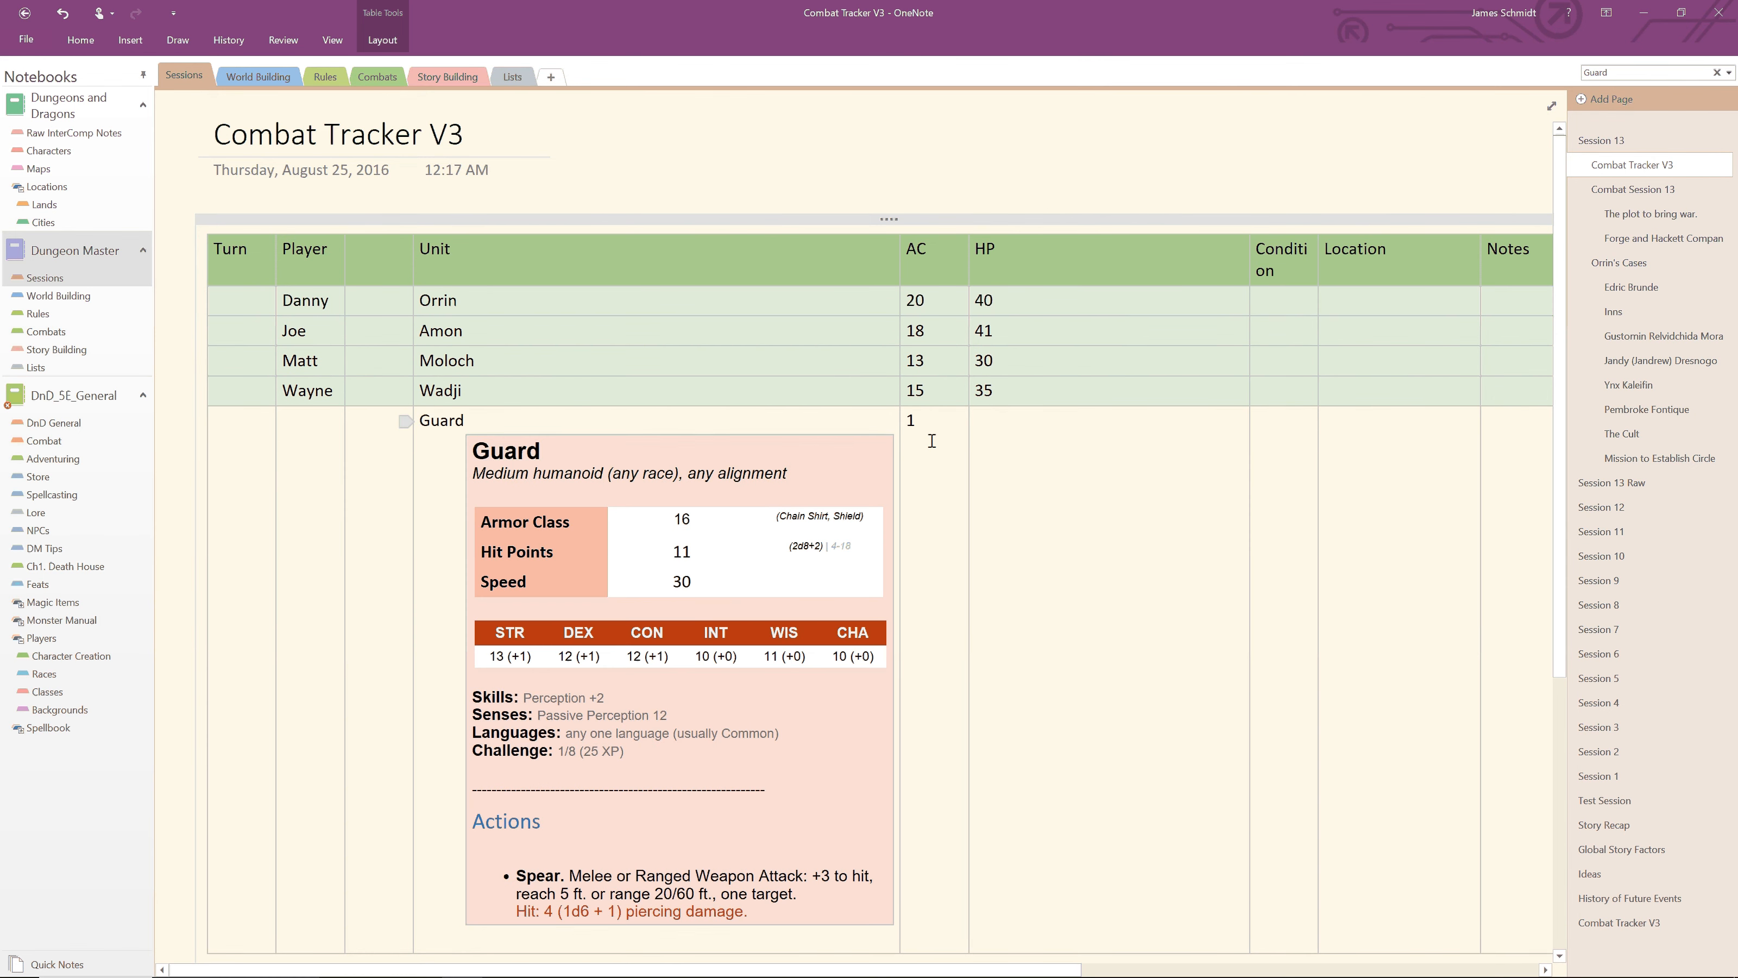
{"action": "type", "text": "6"}
{"action": "left_click", "coordinate": [1002, 444]}
{"action": "type", "text": "11"}
{"action": "double_click", "coordinate": [406, 421]}
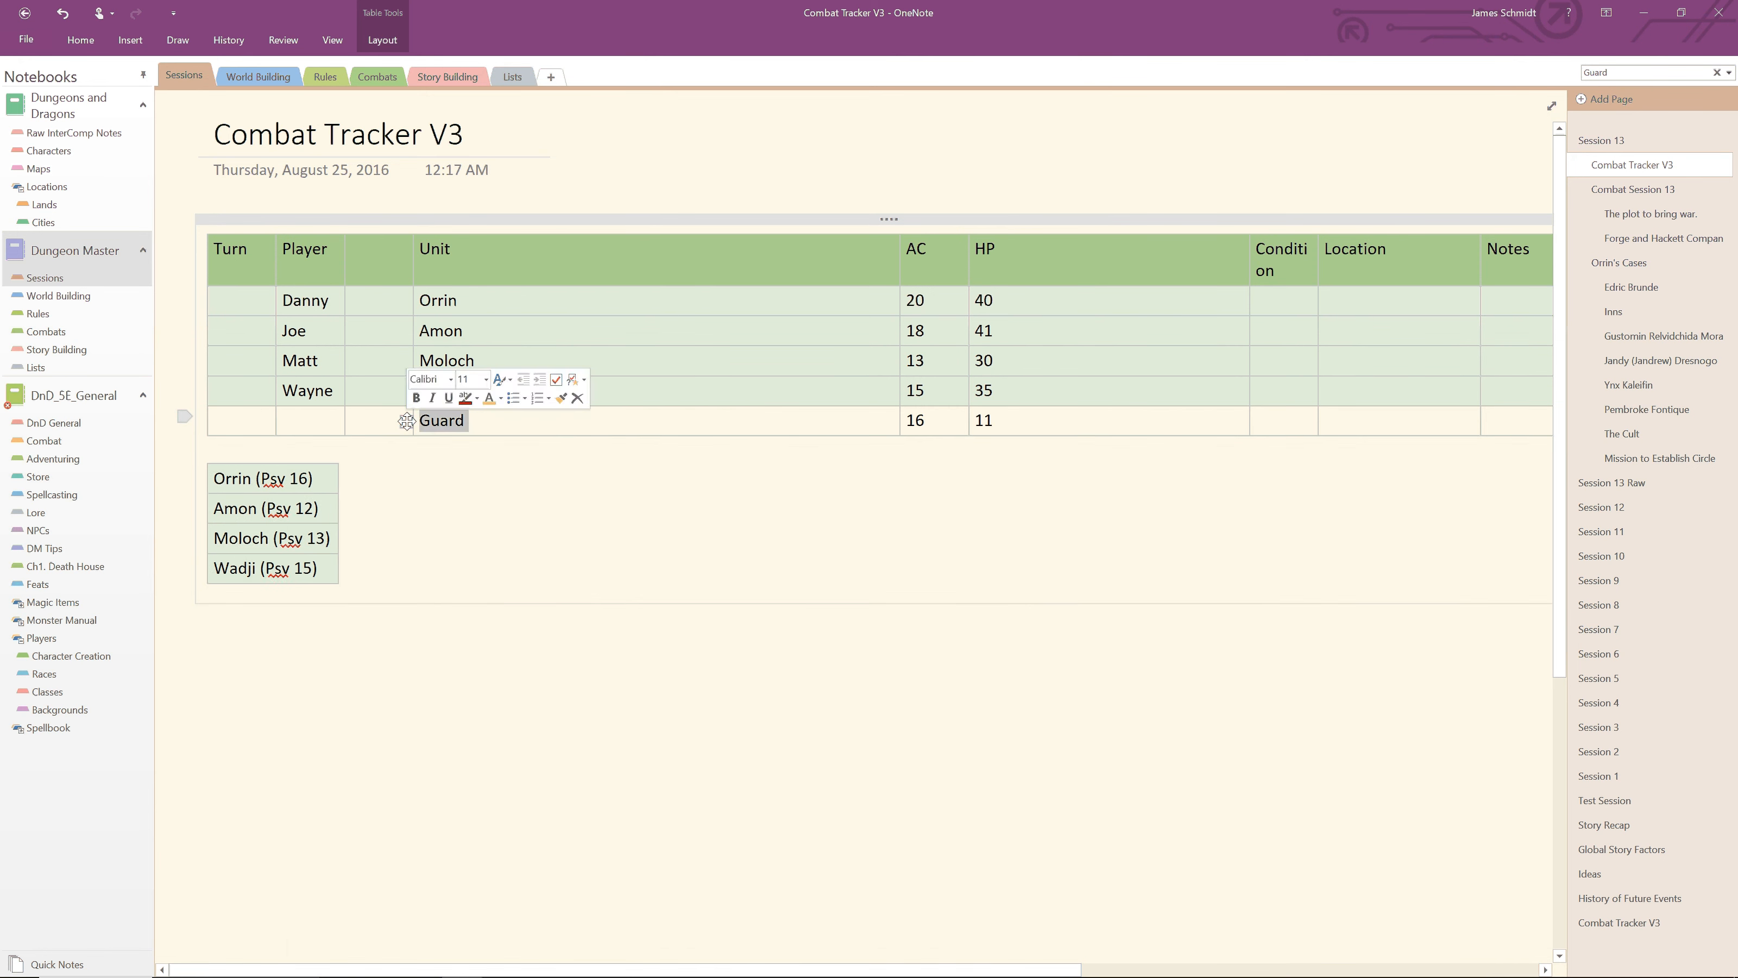
Step: Select the entire Guard row in the combat table and copy it with its collapsed stat block
{"action": "left_click", "coordinate": [566, 437]}
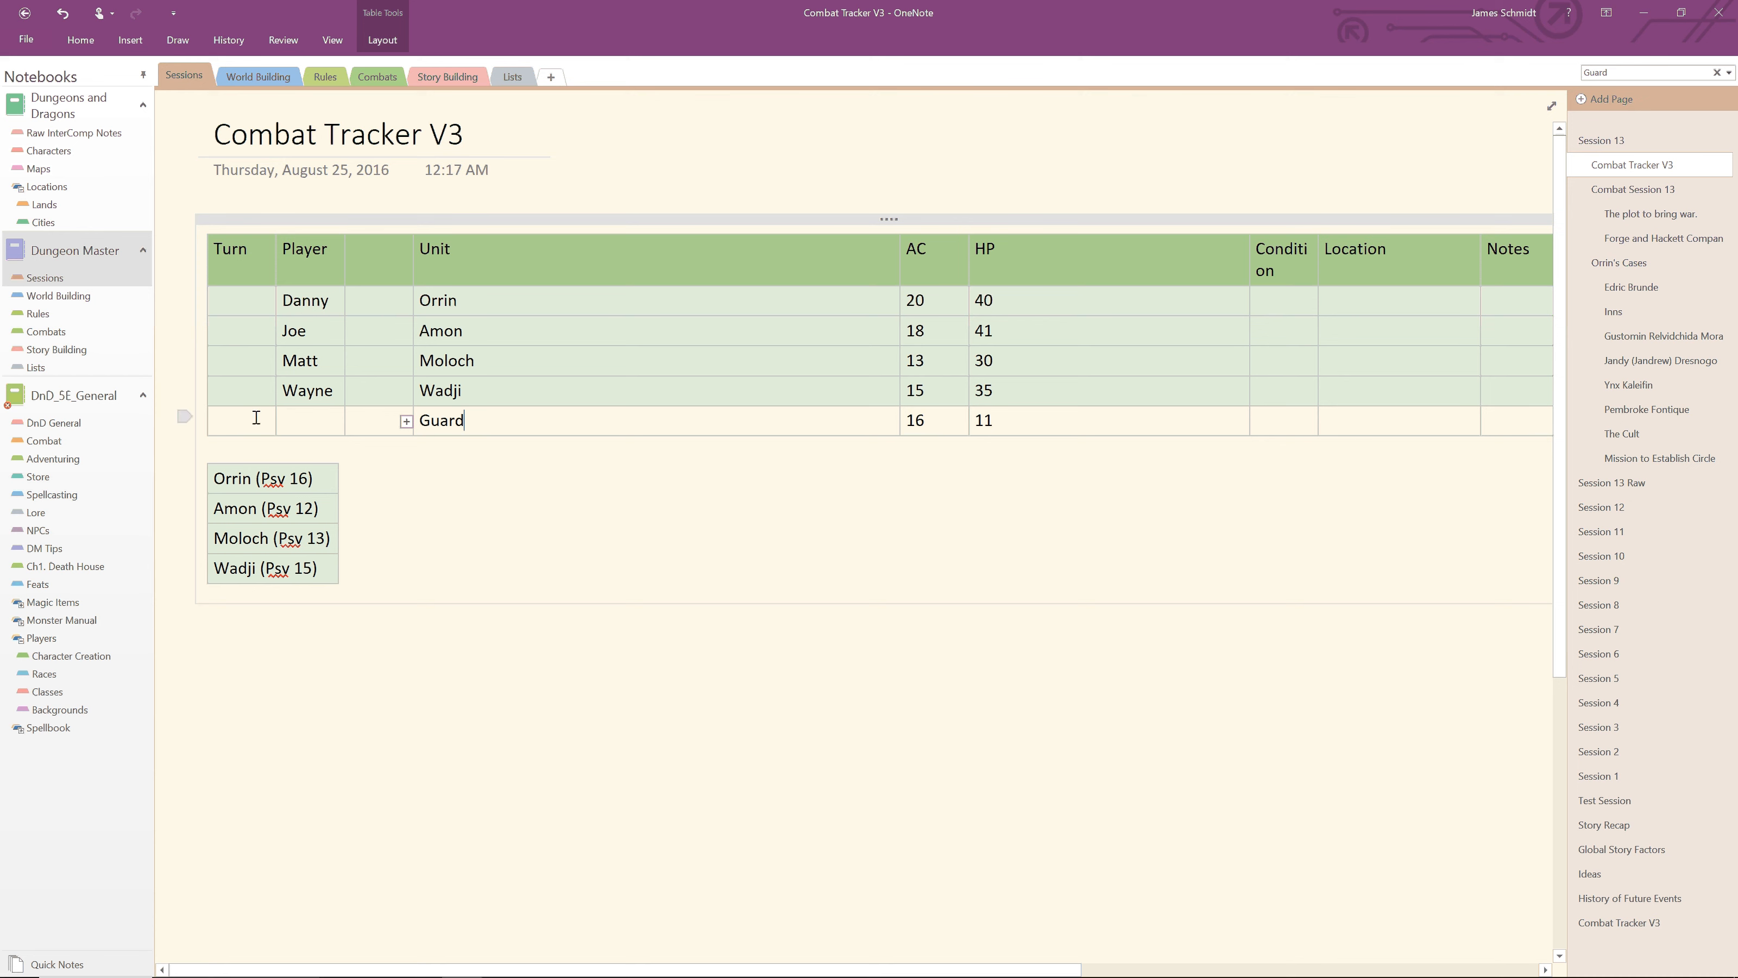
{"action": "left_click_drag", "start_coordinate": [256, 417], "coordinate": [309, 420]}
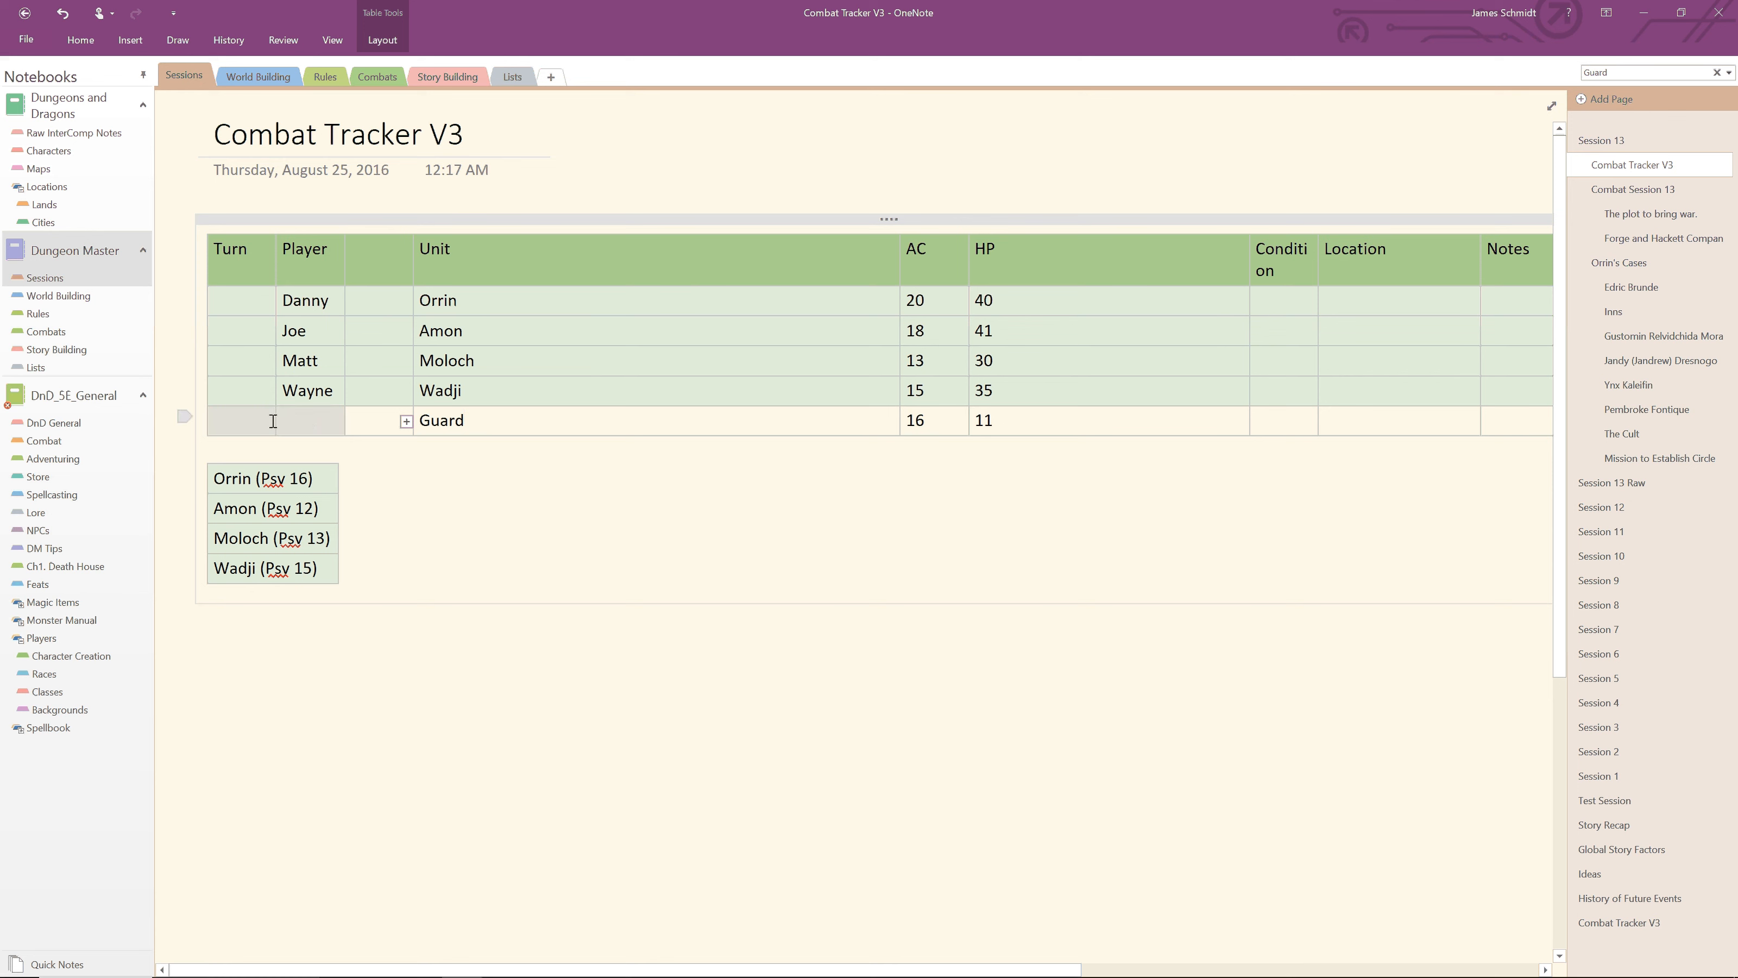
{"action": "left_click", "coordinate": [306, 421]}
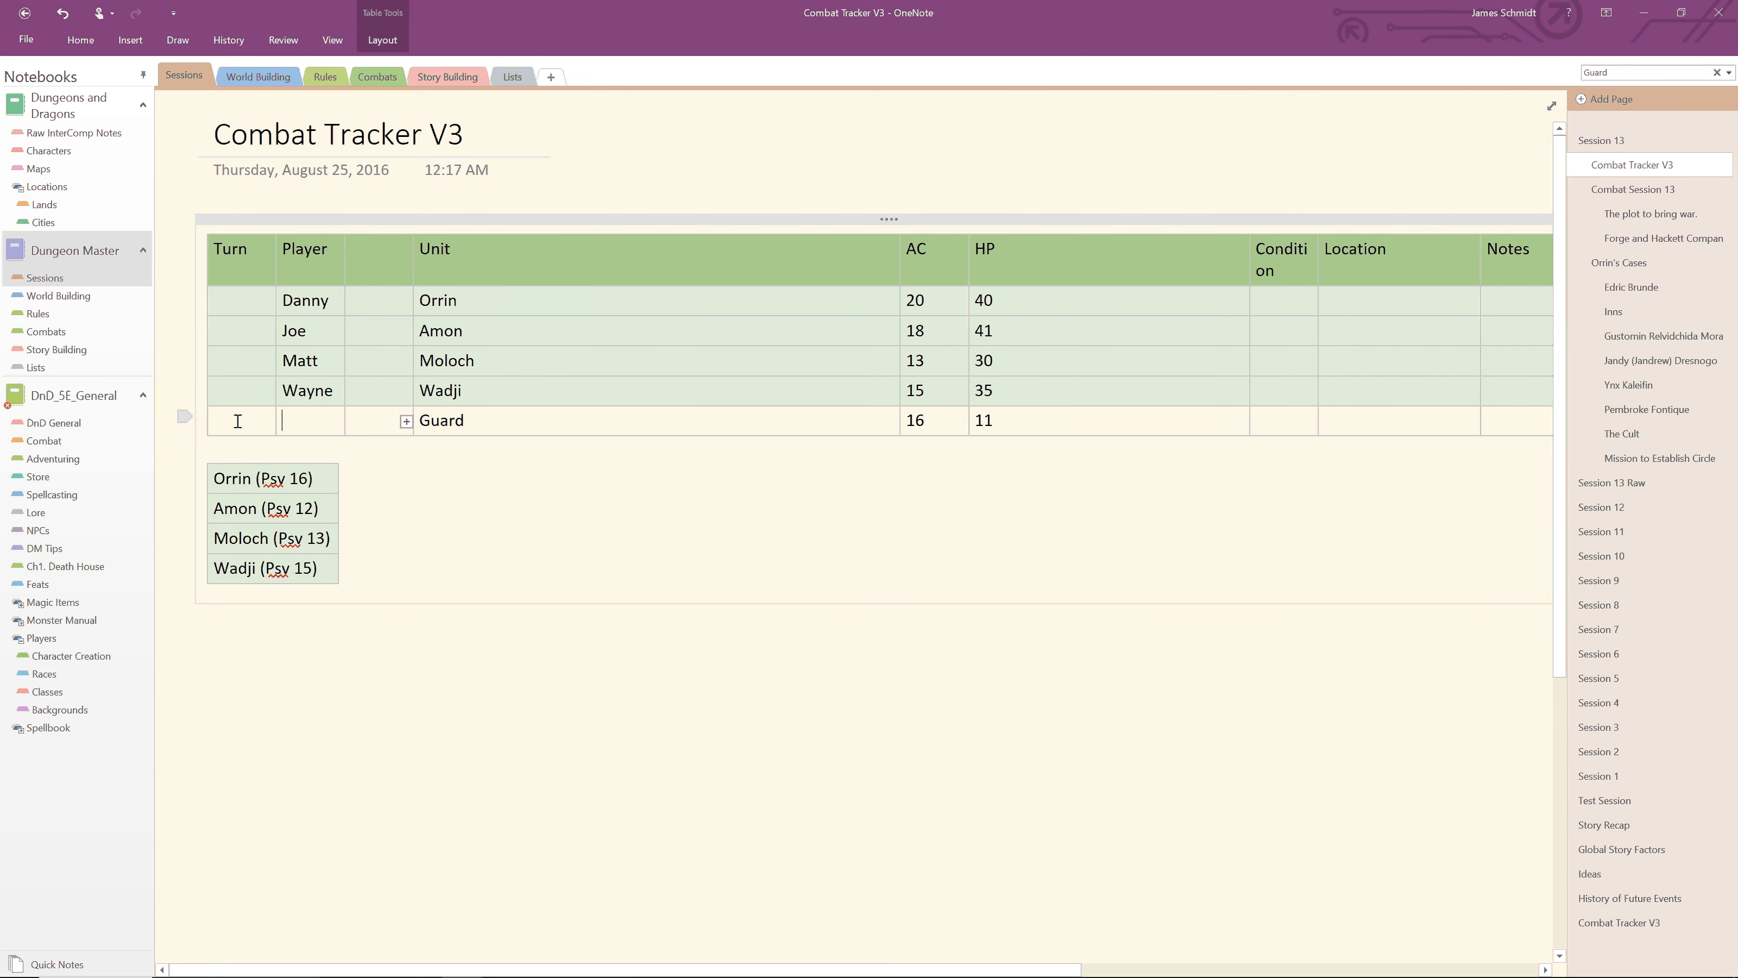
{"action": "left_click_drag", "start_coordinate": [240, 419], "coordinate": [418, 420]}
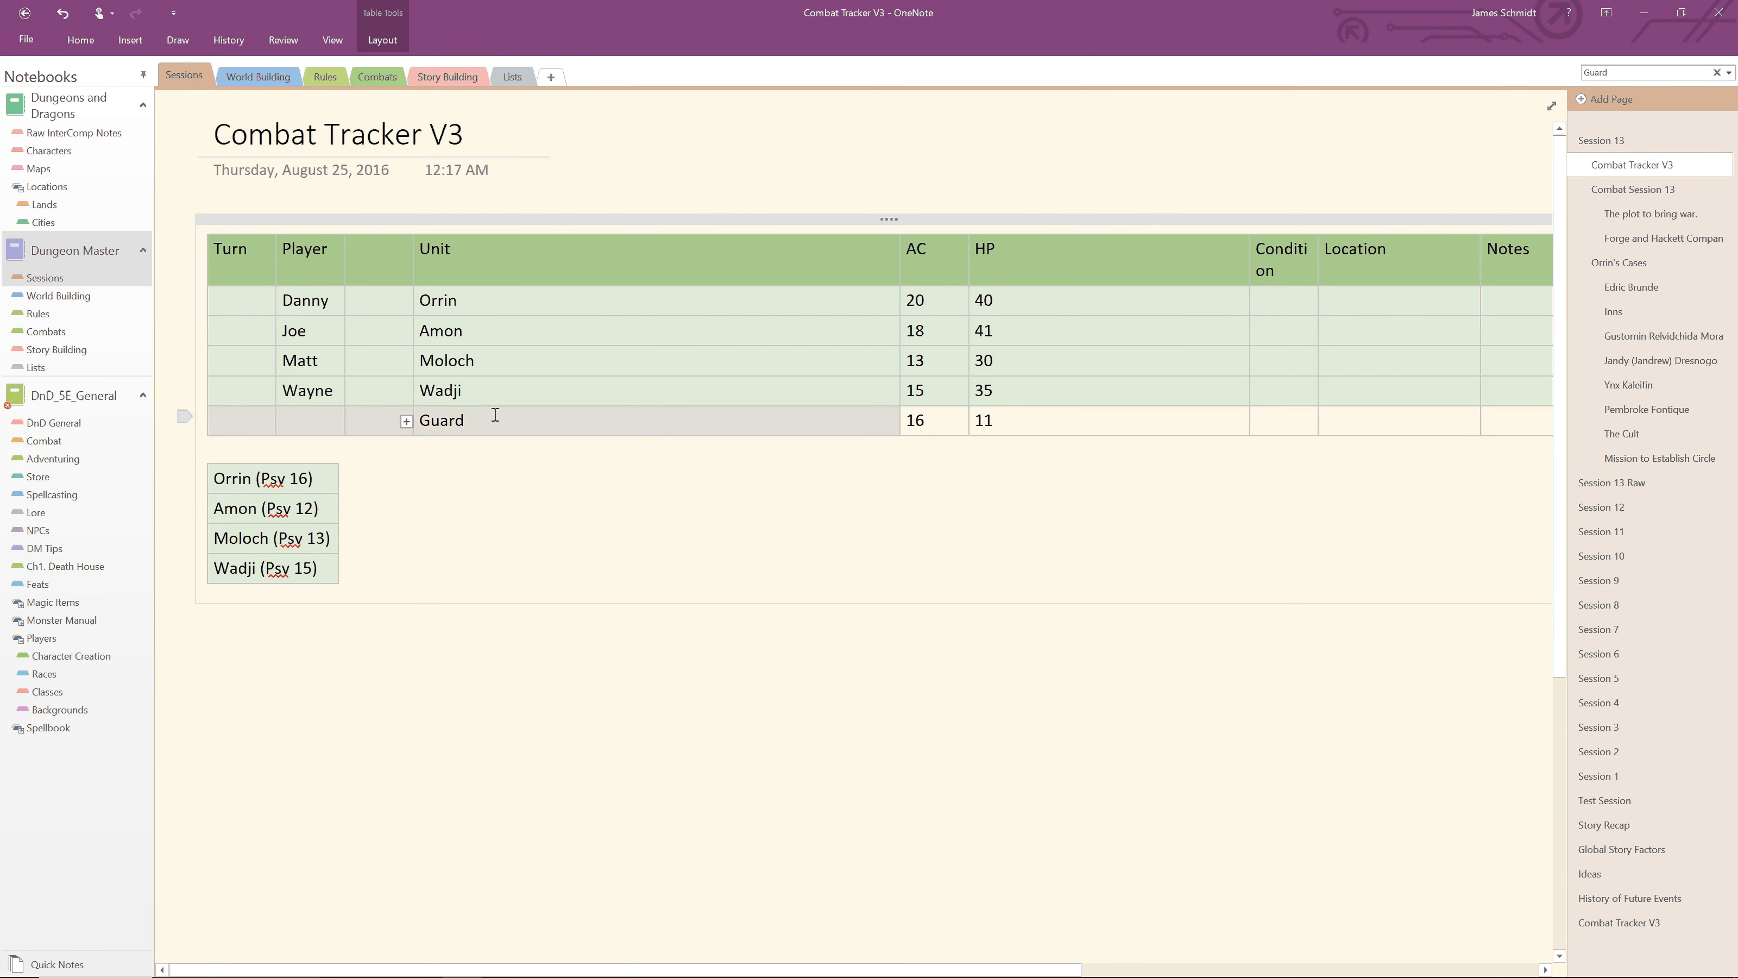
{"action": "left_click", "coordinate": [383, 42]}
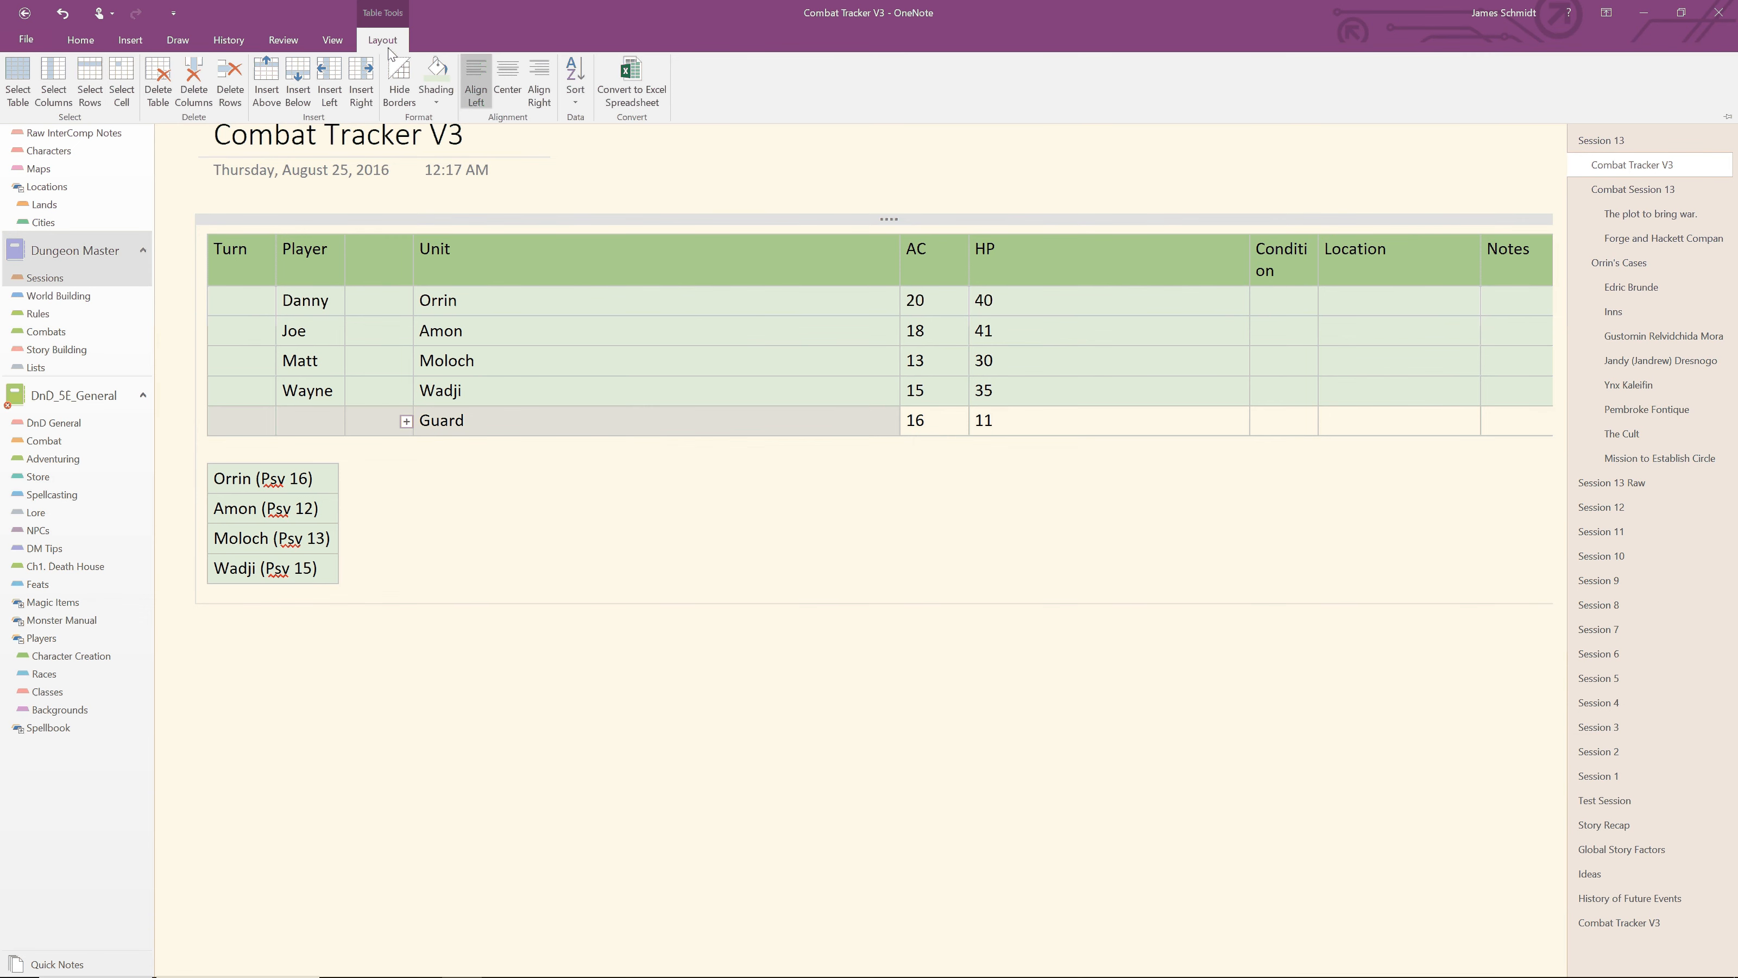
{"action": "left_click", "coordinate": [95, 103]}
{"action": "key", "text": "ctrl+c"}
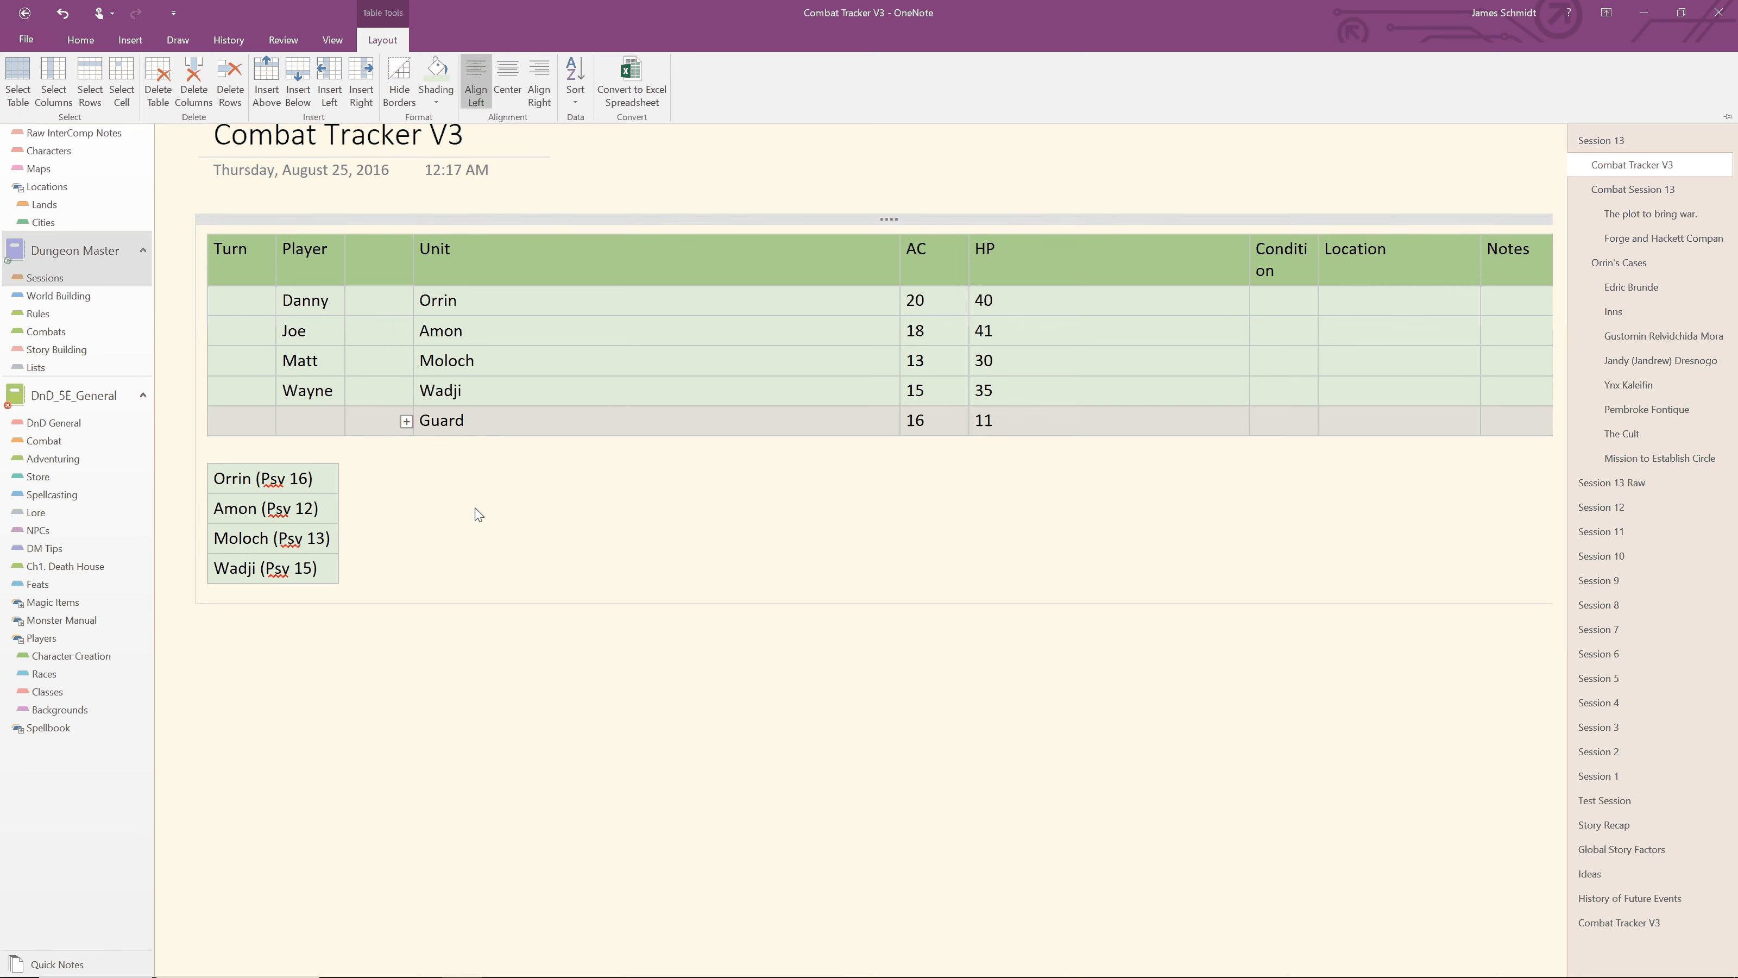
{"action": "left_click", "coordinate": [87, 45]}
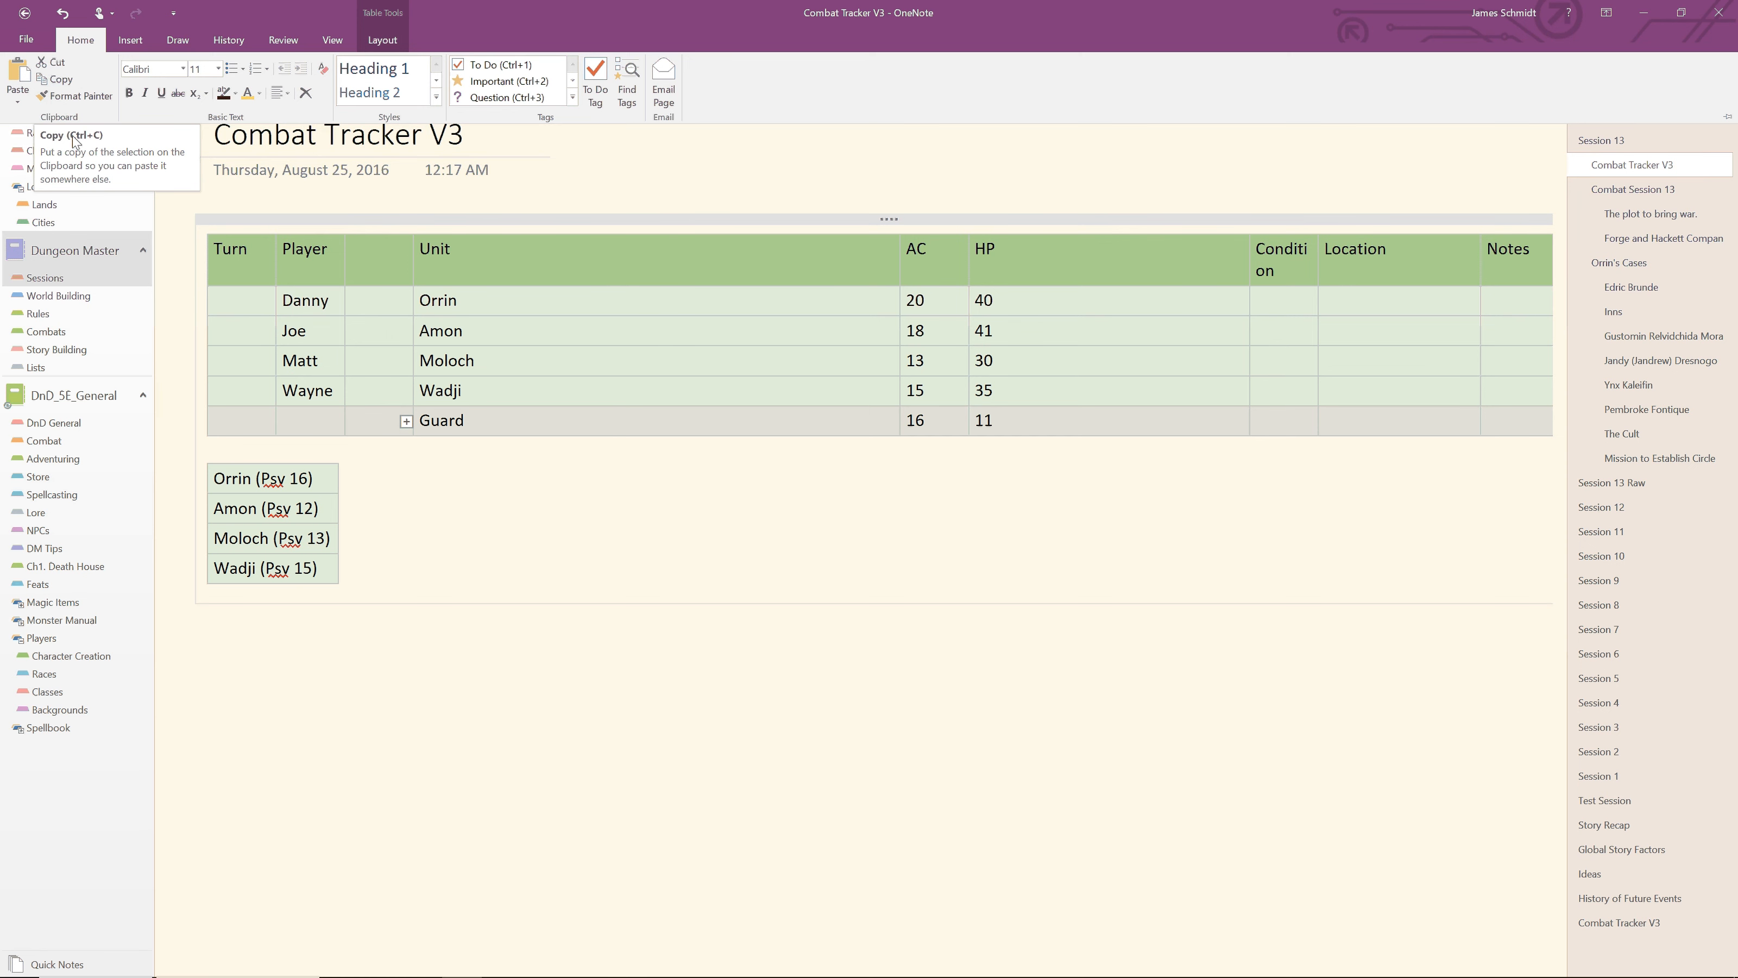
{"action": "left_click", "coordinate": [41, 81]}
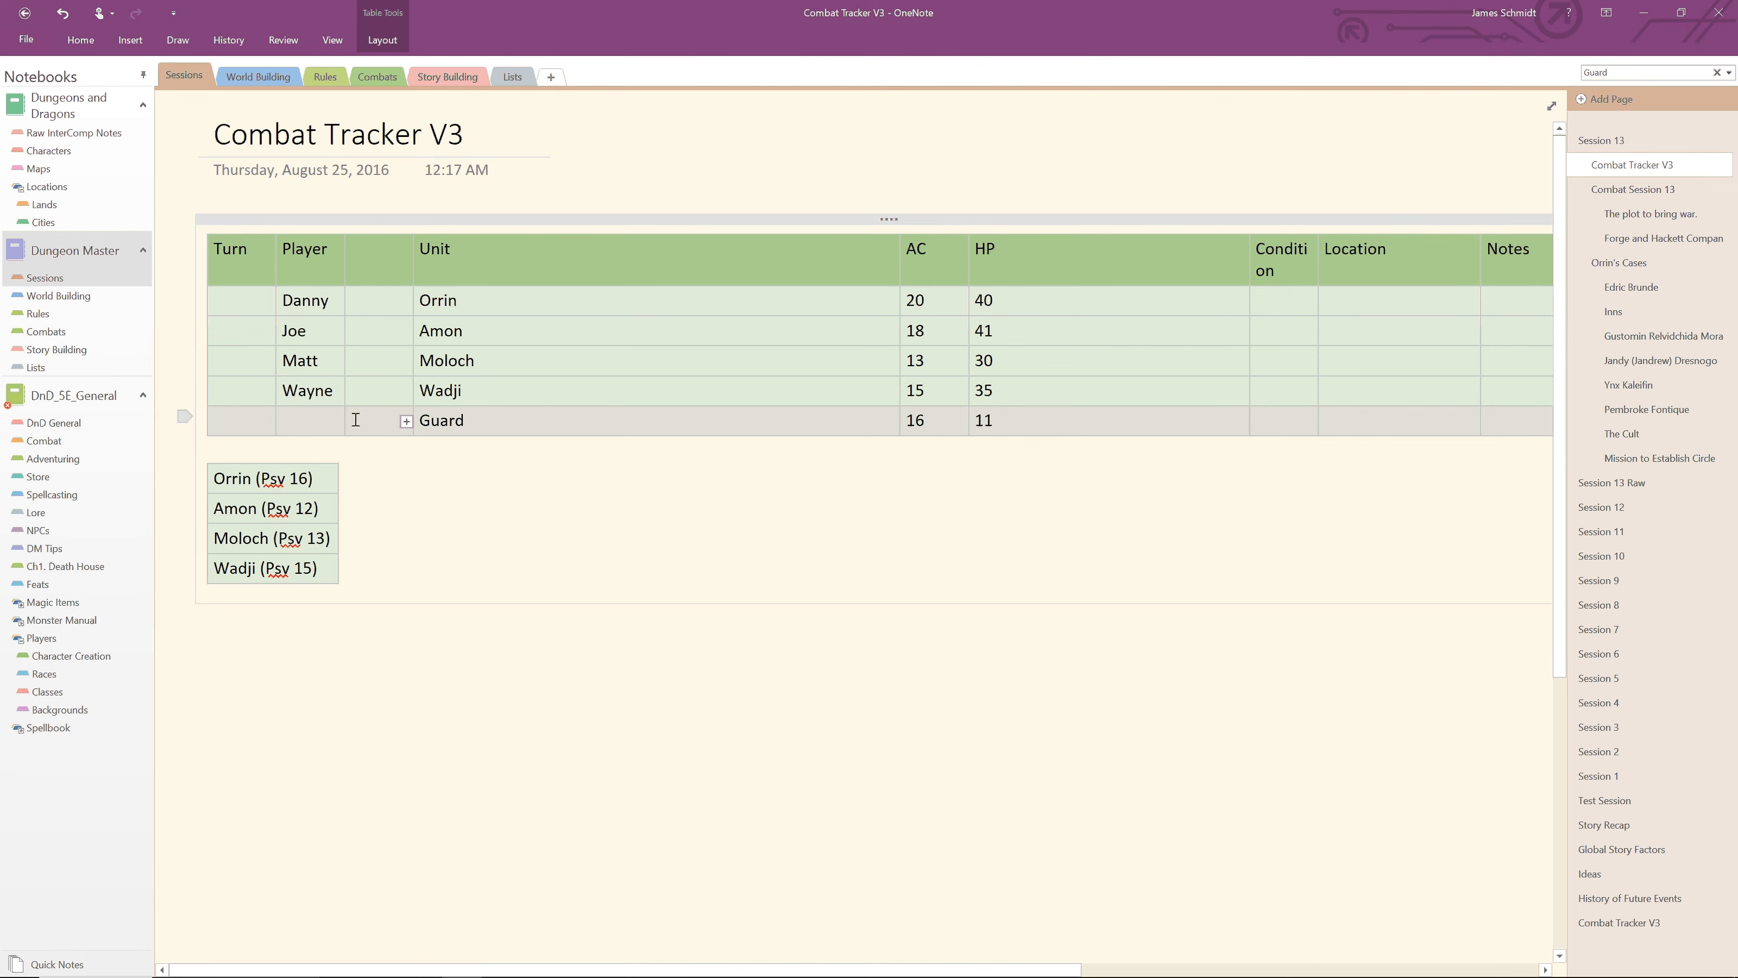
Step: Paste the copied Guard row until the combat table holds three Guard rows
{"action": "key", "text": "ctrl+v"}
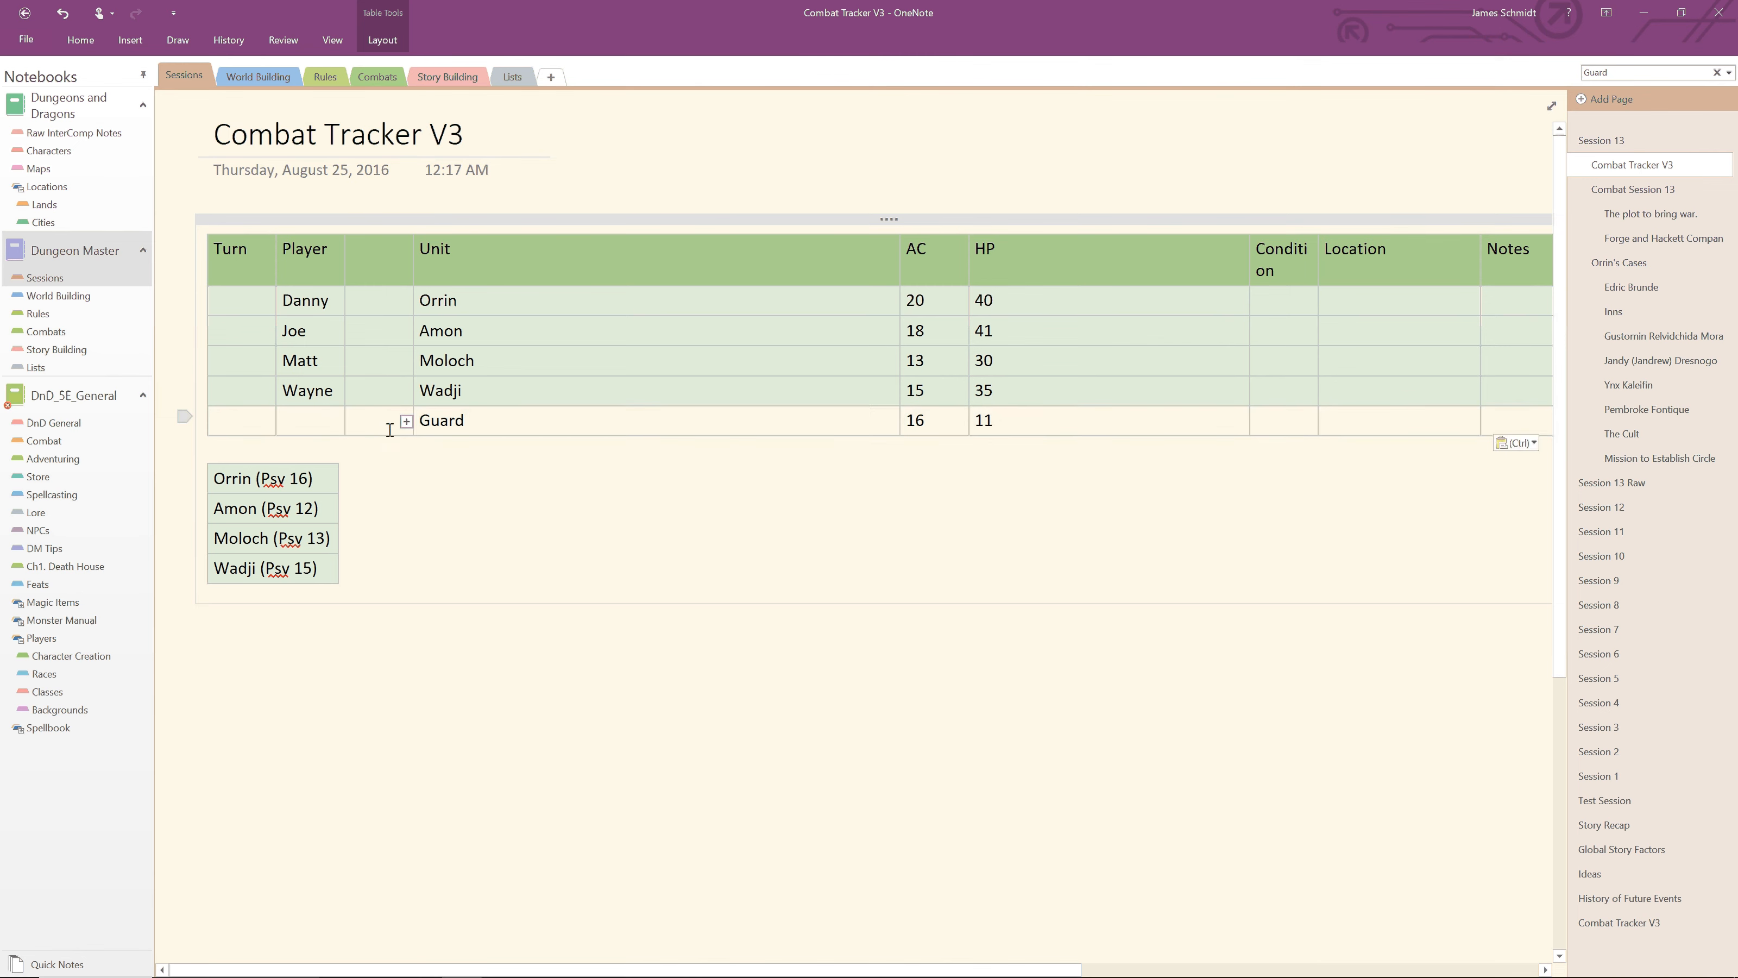
{"action": "key", "text": "ctrl+v"}
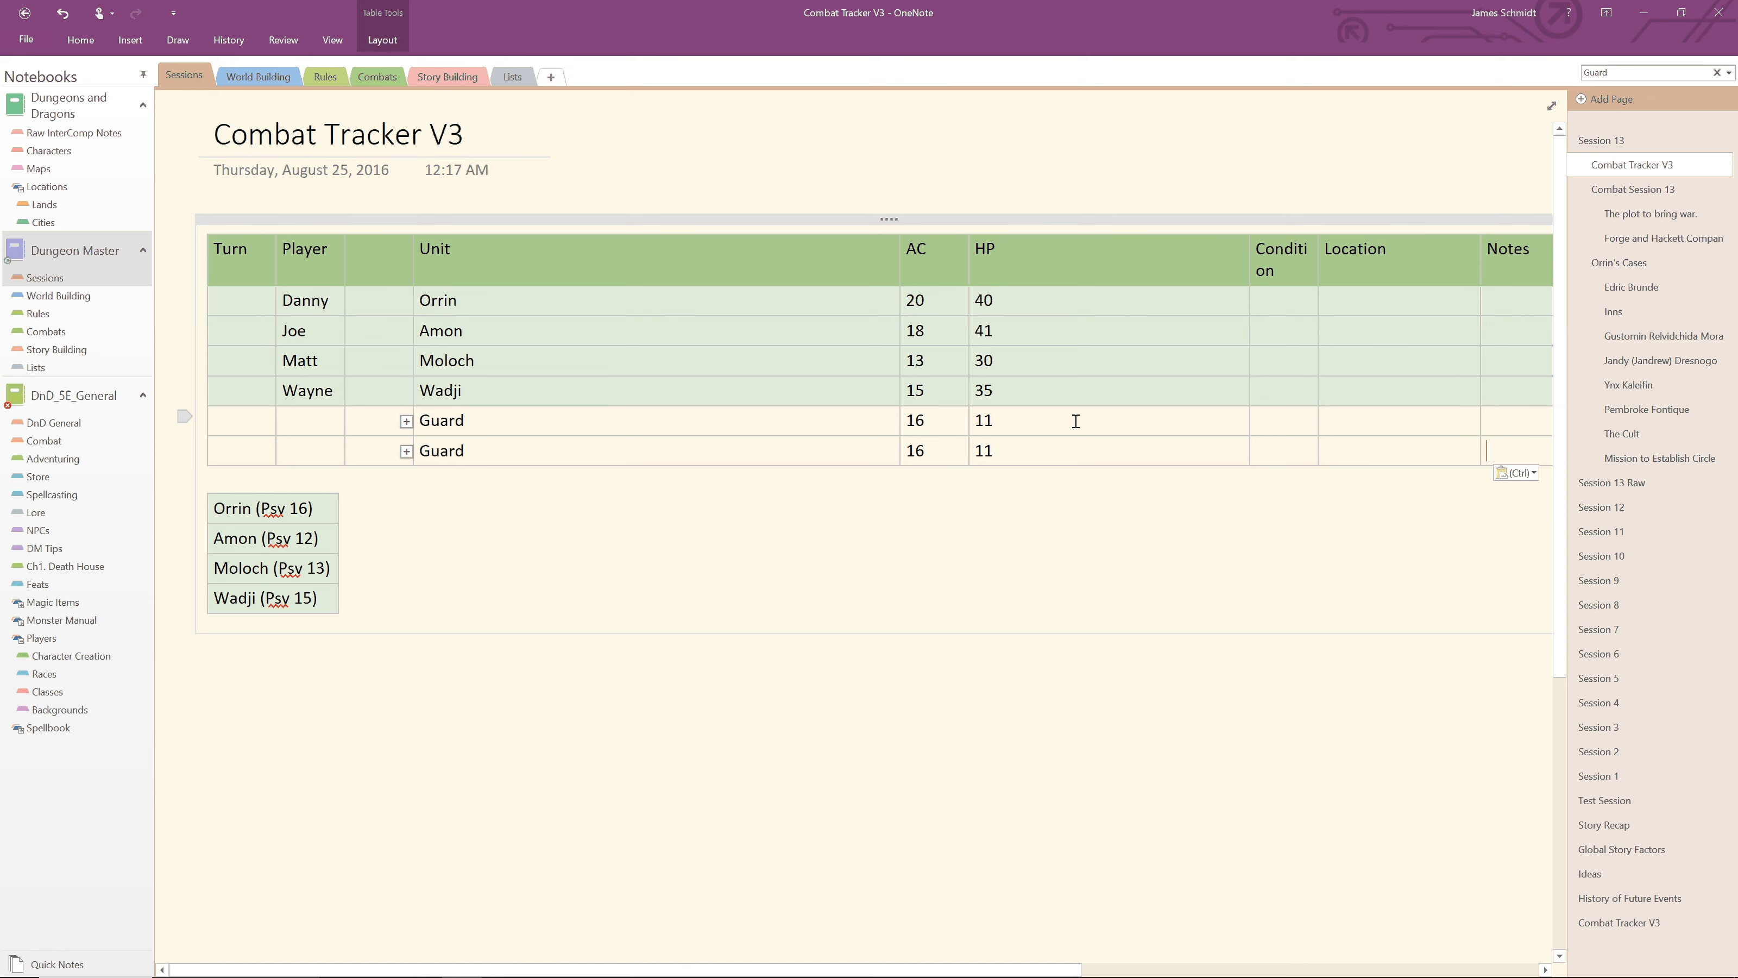
{"action": "key", "text": "ctrl+v"}
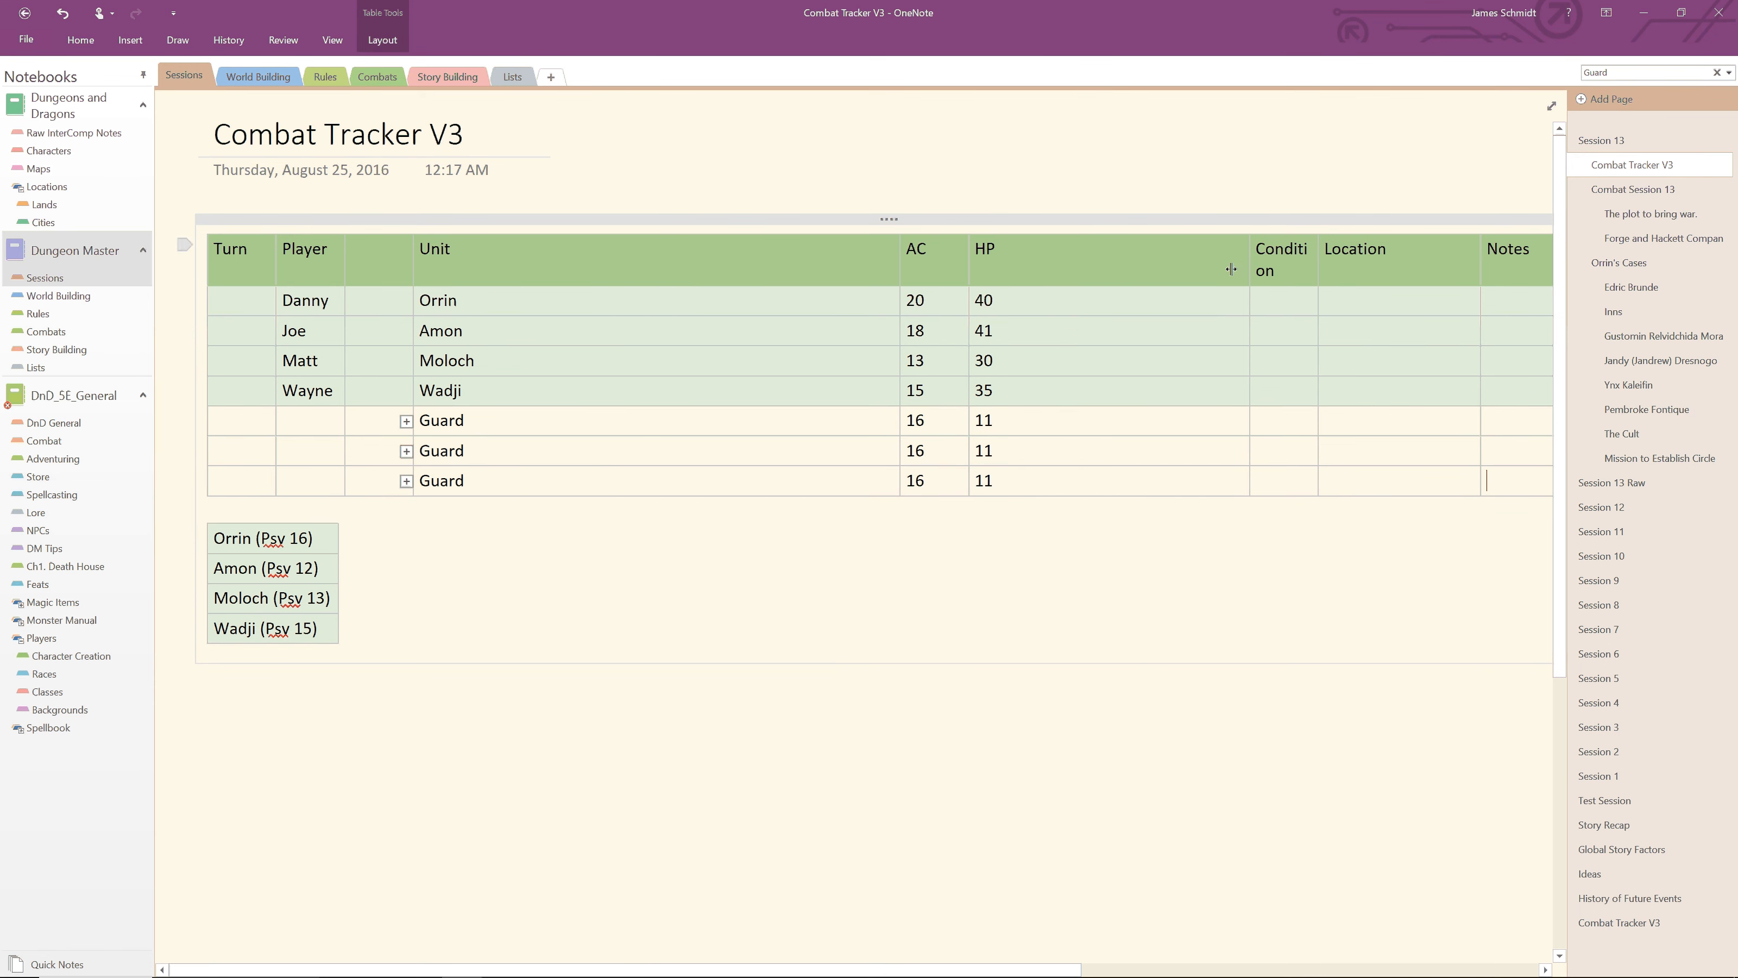
Step: Narrow the HP column and widen Condition to fit its heading on one line, and check the first Guard's stat block by expanding and collapsing it
{"action": "left_click_drag", "start_coordinate": [1246, 269], "coordinate": [1287, 249]}
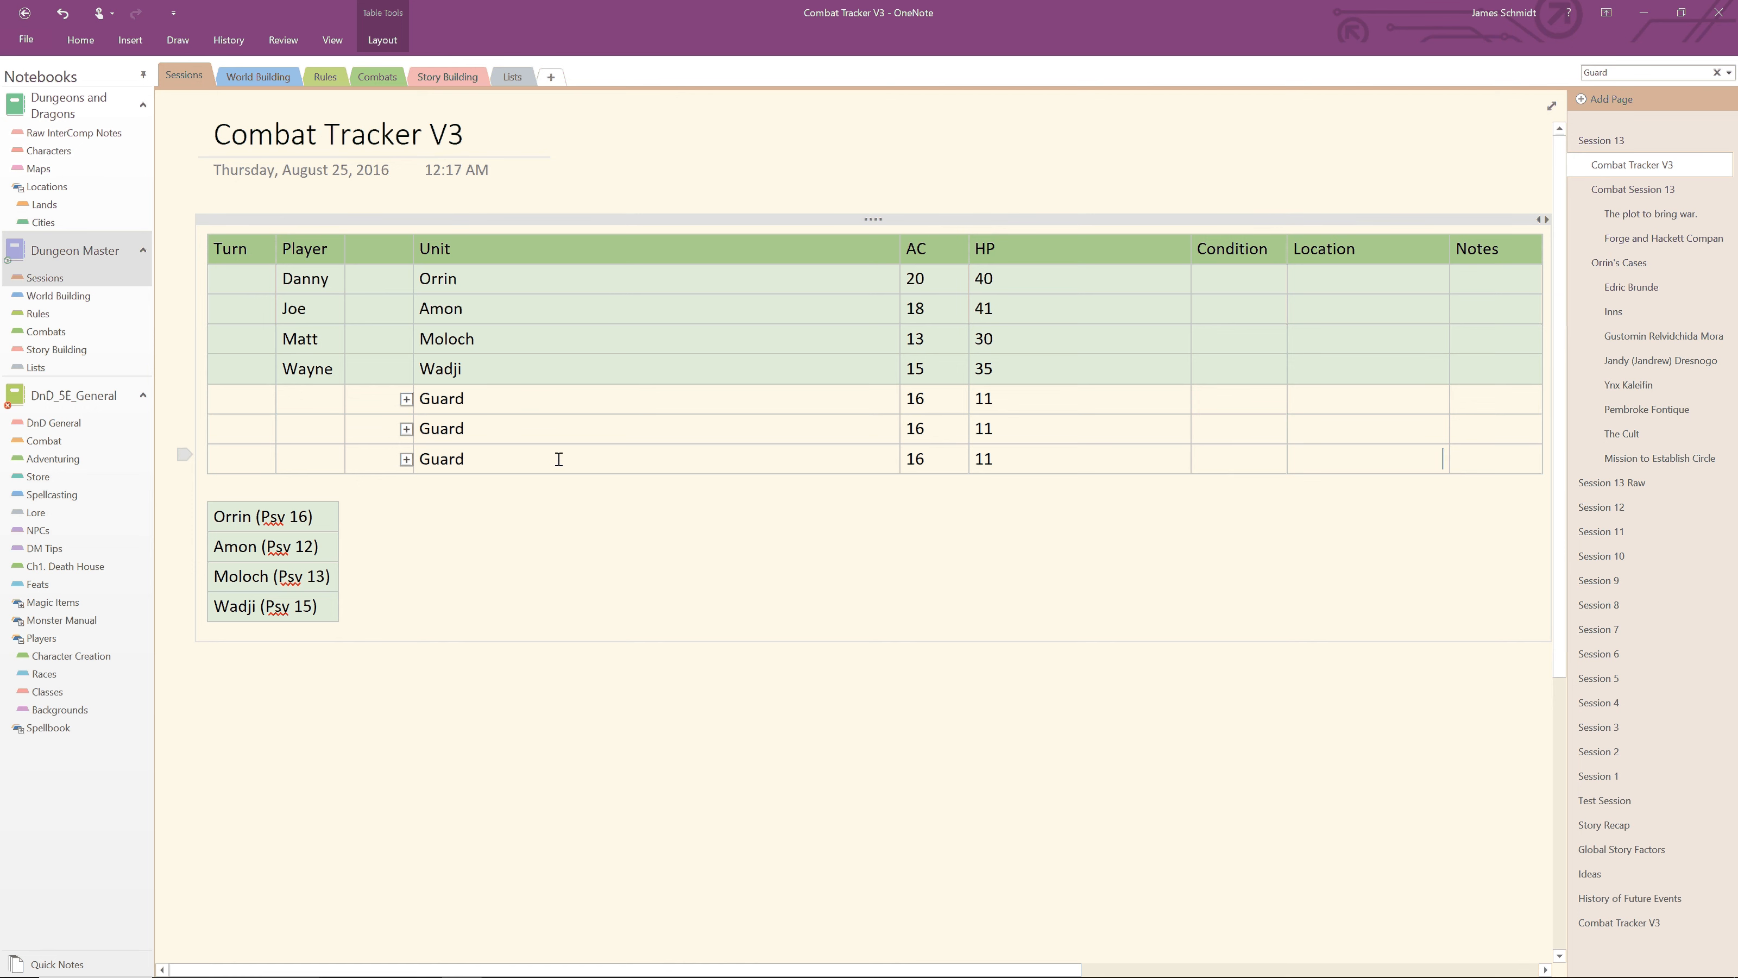
{"action": "double_click", "coordinate": [407, 398]}
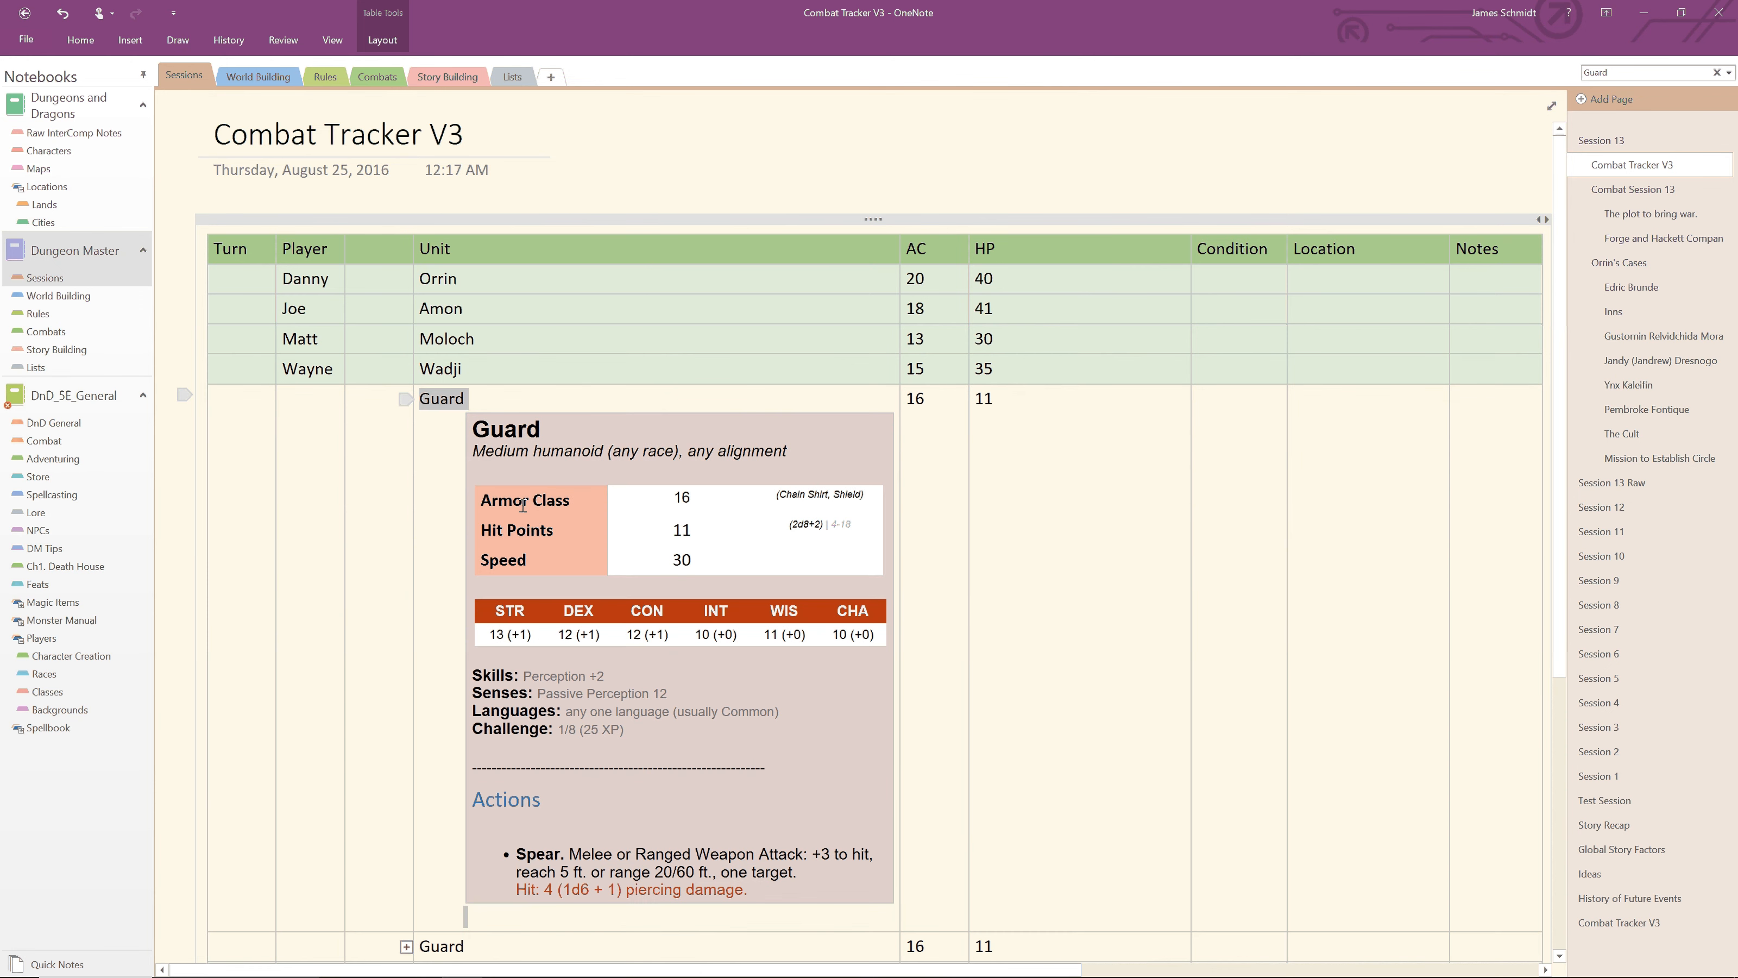
{"action": "double_click", "coordinate": [405, 400]}
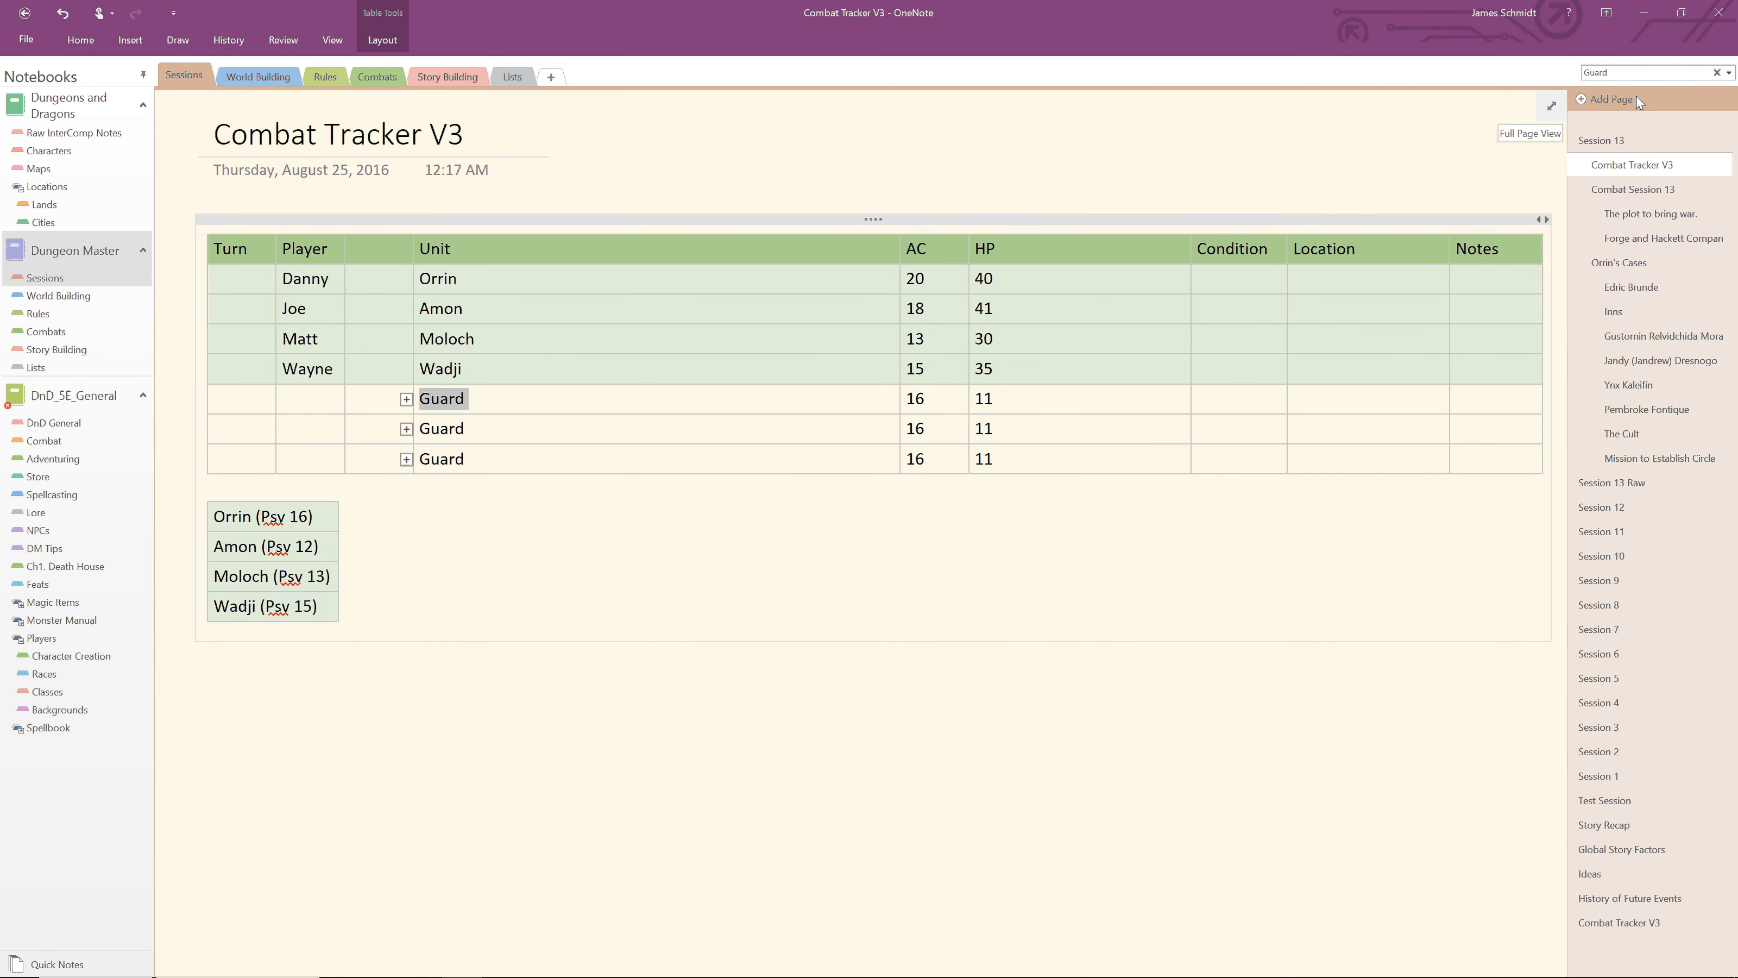
Step: Search the notebooks for "assassin", open the Assassin page and copy its whole stat block
{"action": "left_click", "coordinate": [1616, 72]}
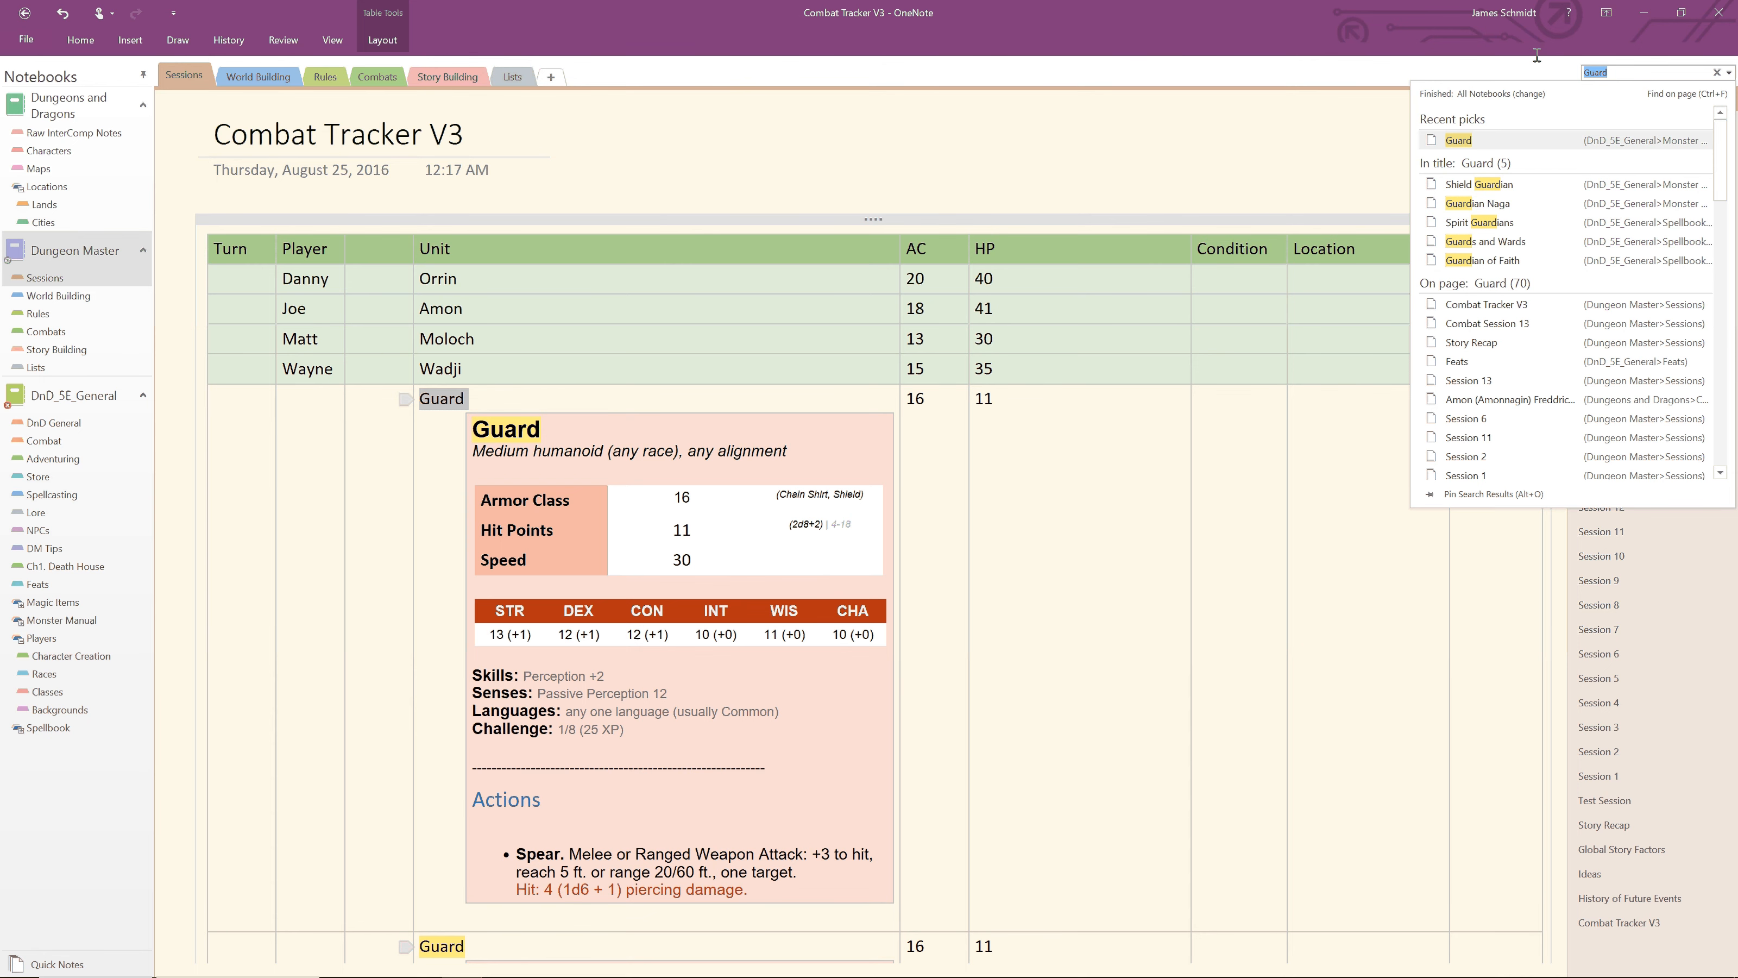
{"action": "type", "text": "assassin"}
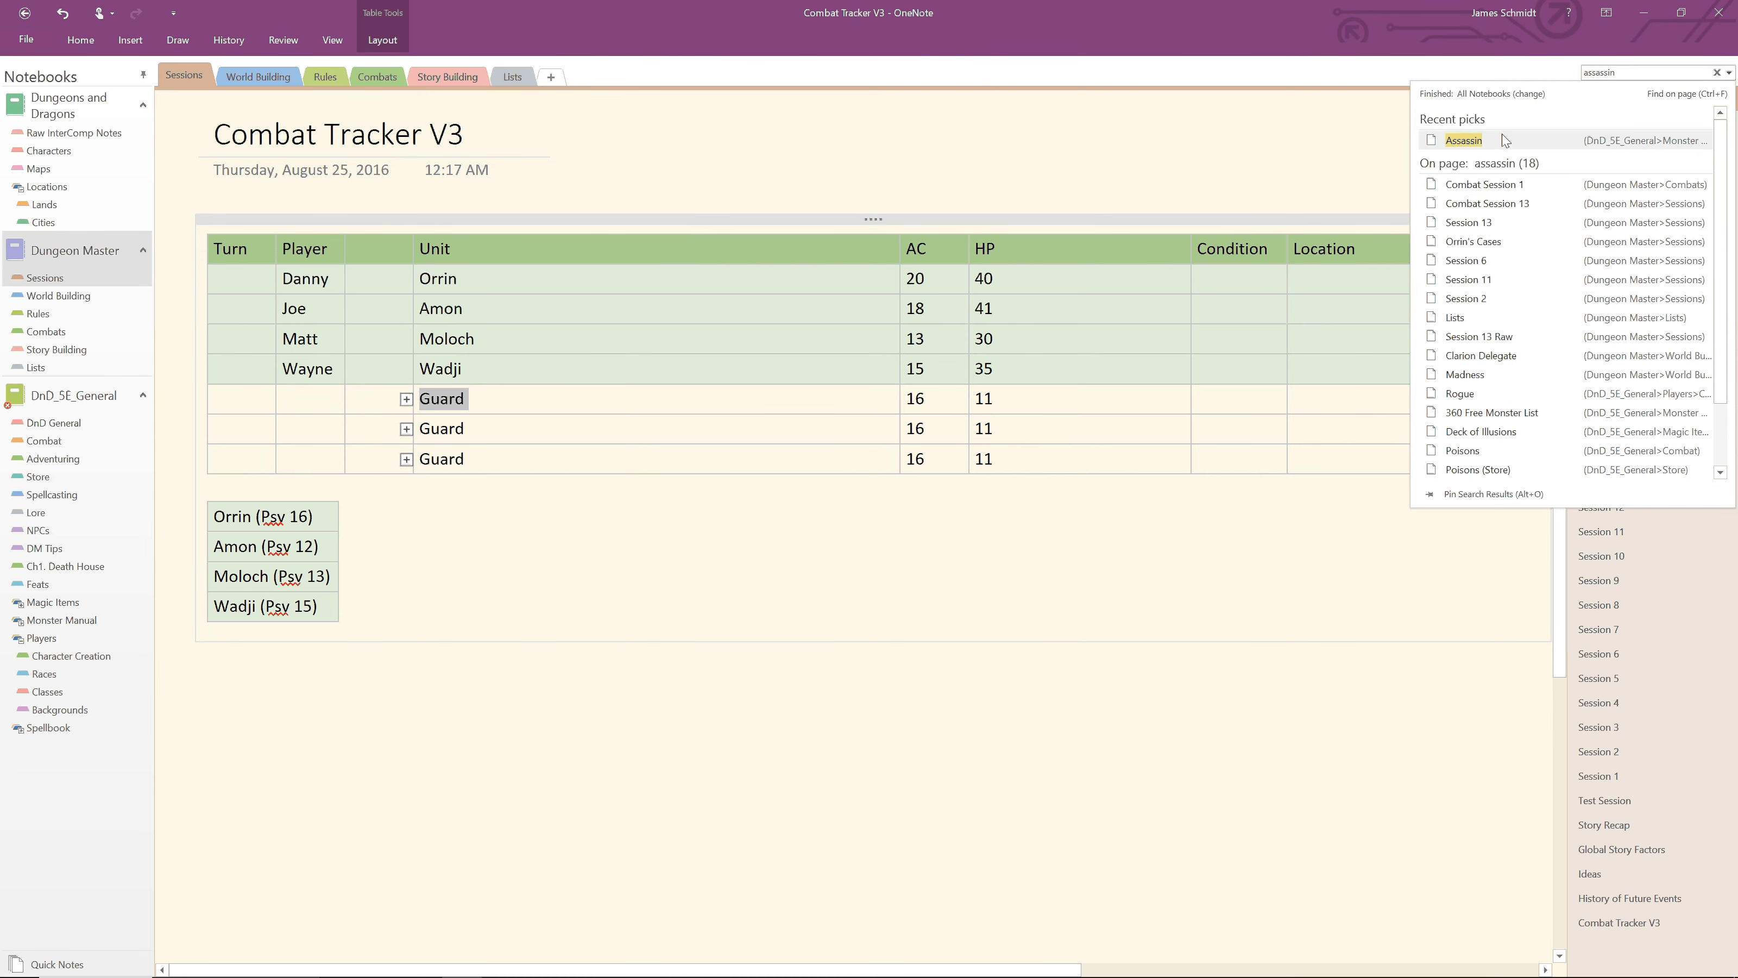
{"action": "left_click", "coordinate": [1486, 140]}
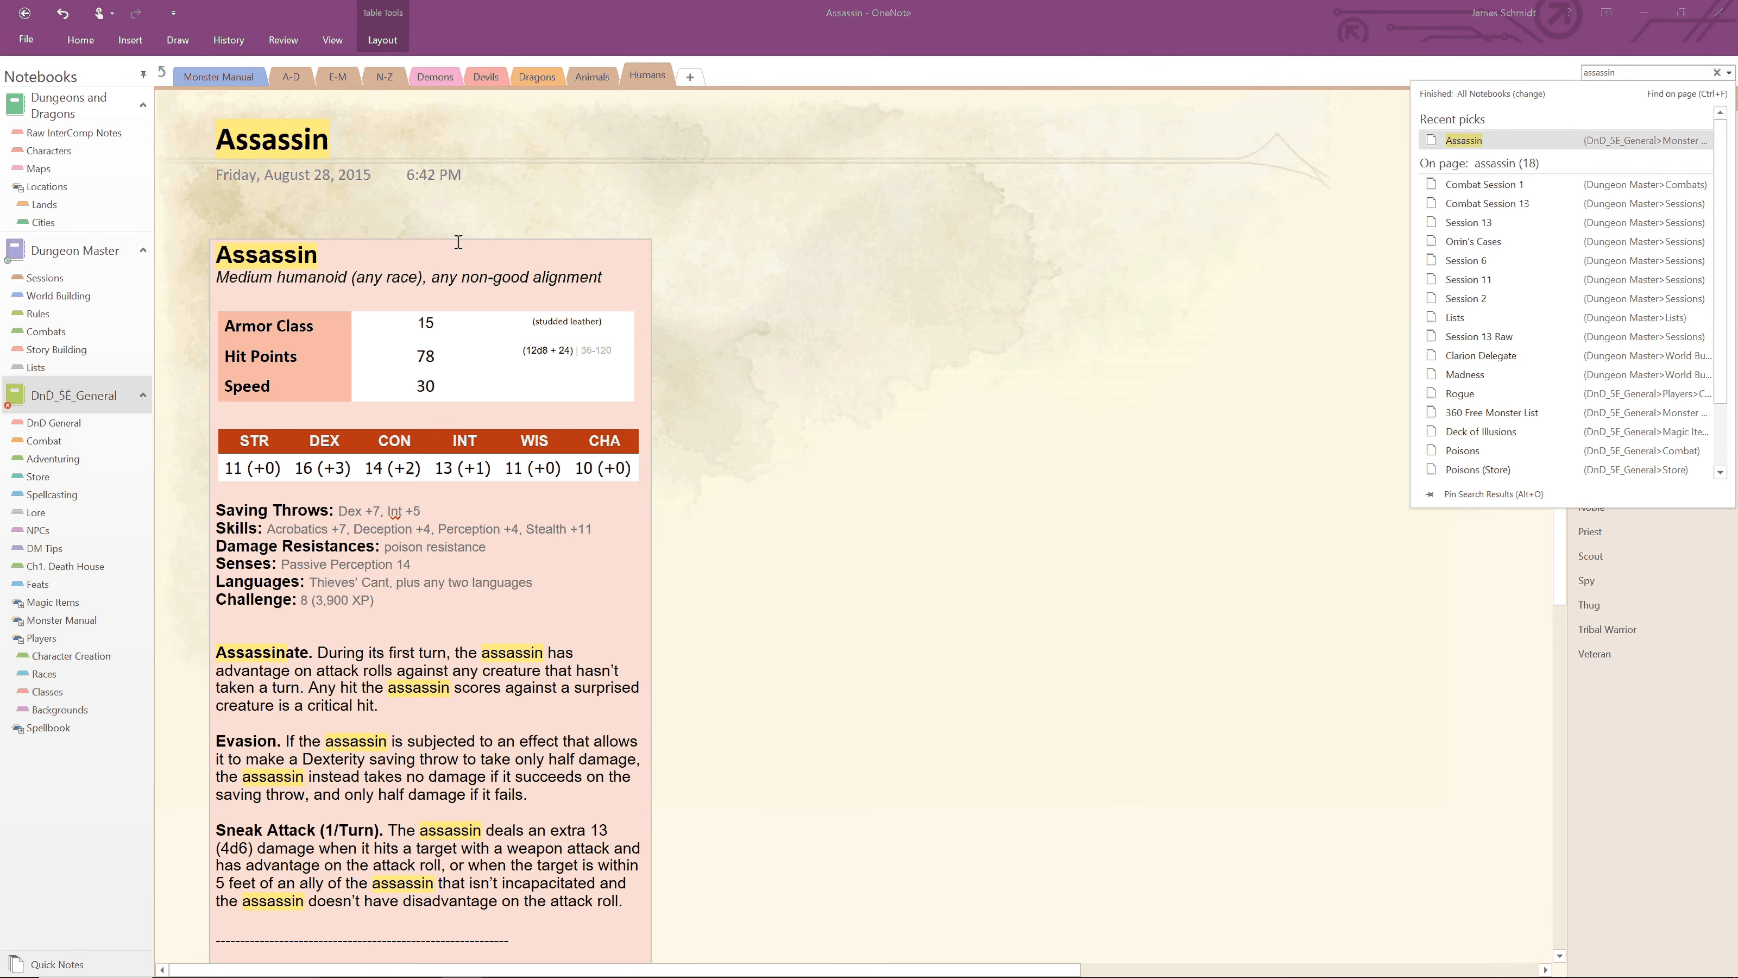
{"action": "left_click", "coordinate": [431, 235]}
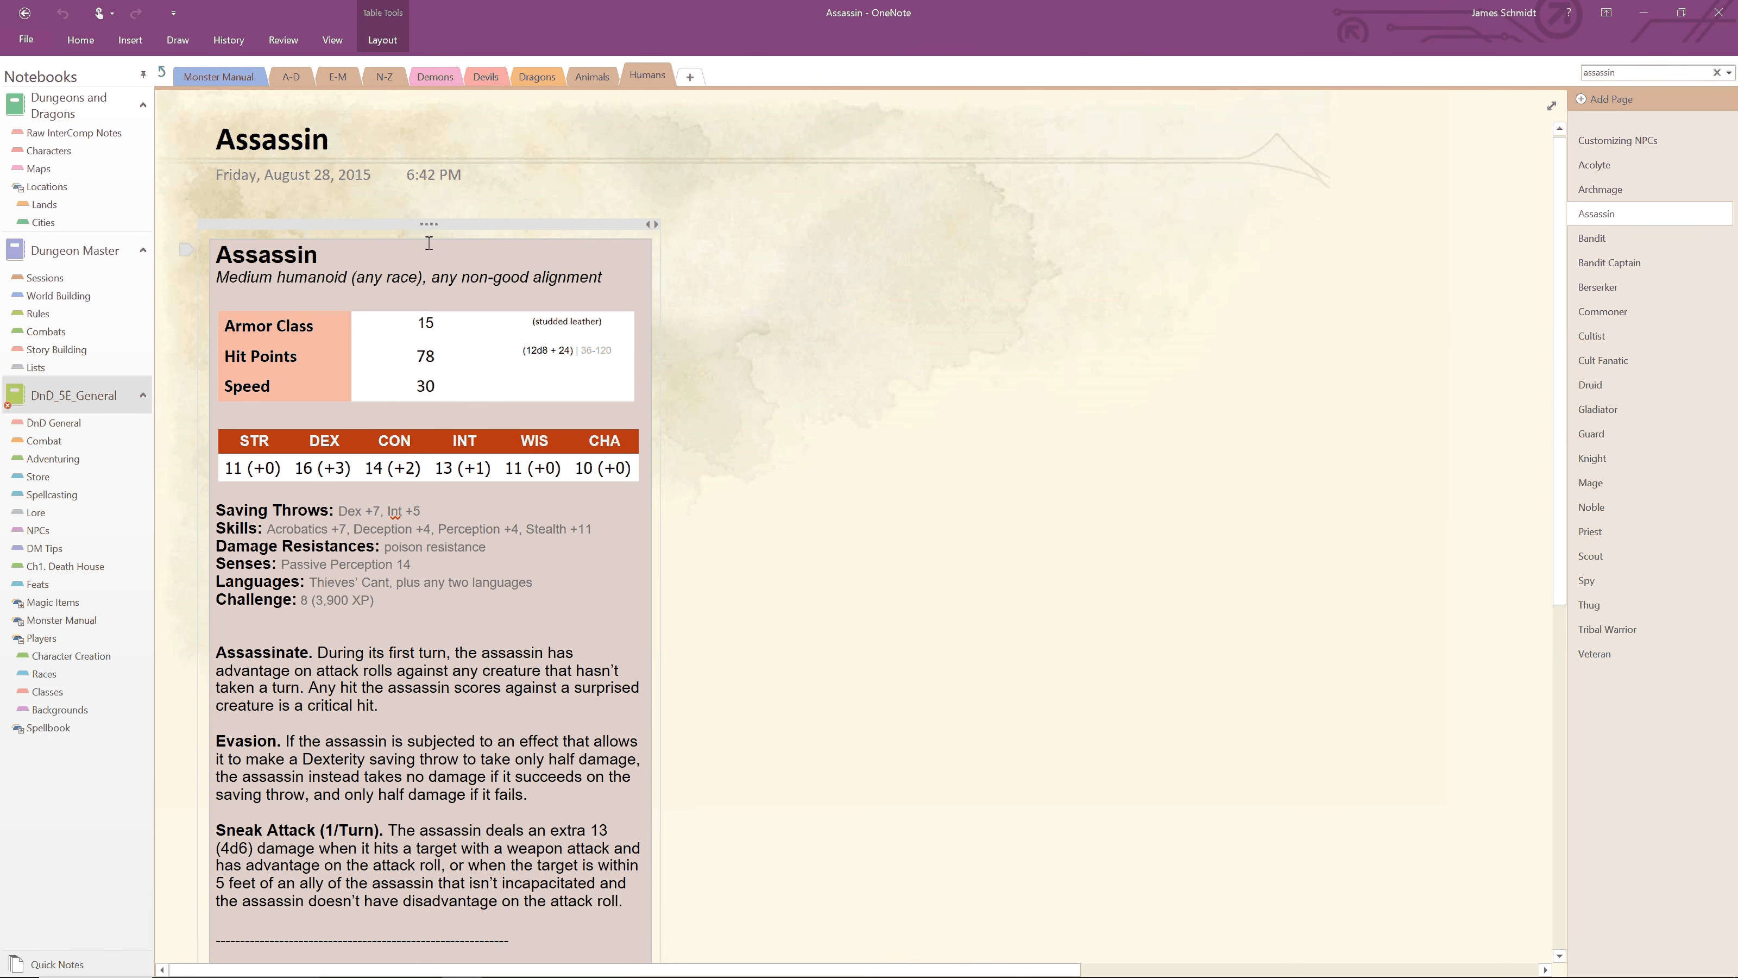
Step: Return to the Combat Tracker V3 page and replace the "9" line below the separate Guard heading with "Super Spy"
{"action": "left_click", "coordinate": [11, 284]}
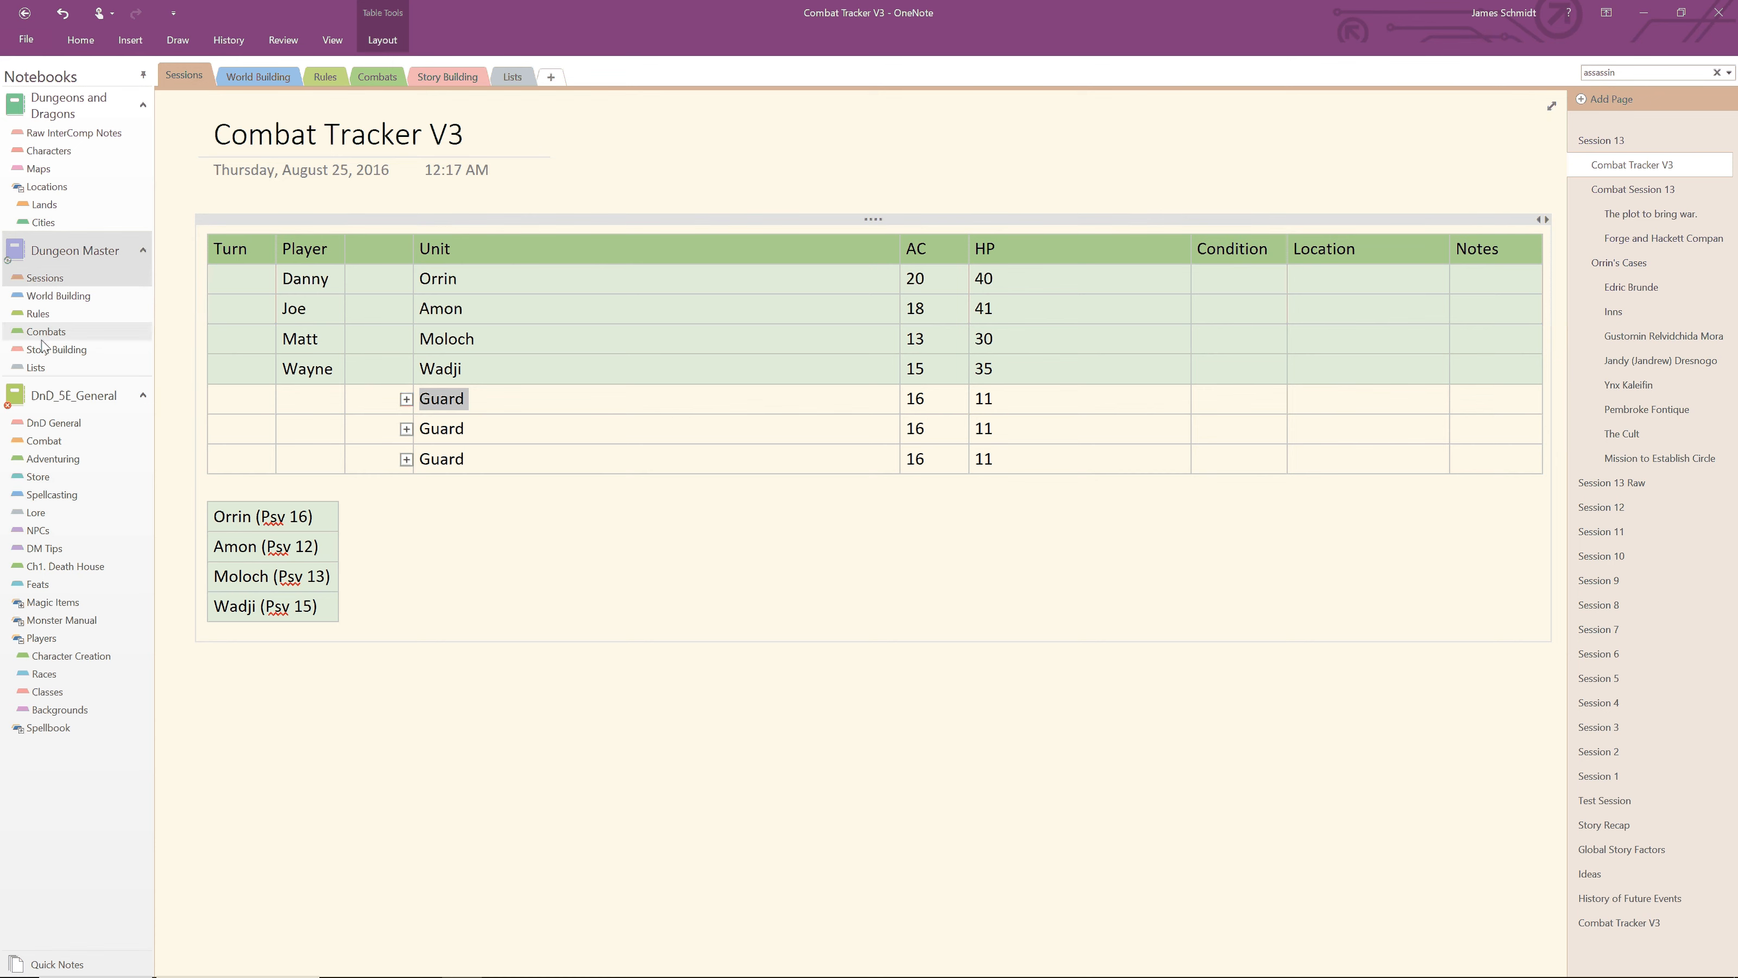
{"action": "scroll", "coordinate": [753, 541], "scroll_direction": "right", "scroll_amount": 10}
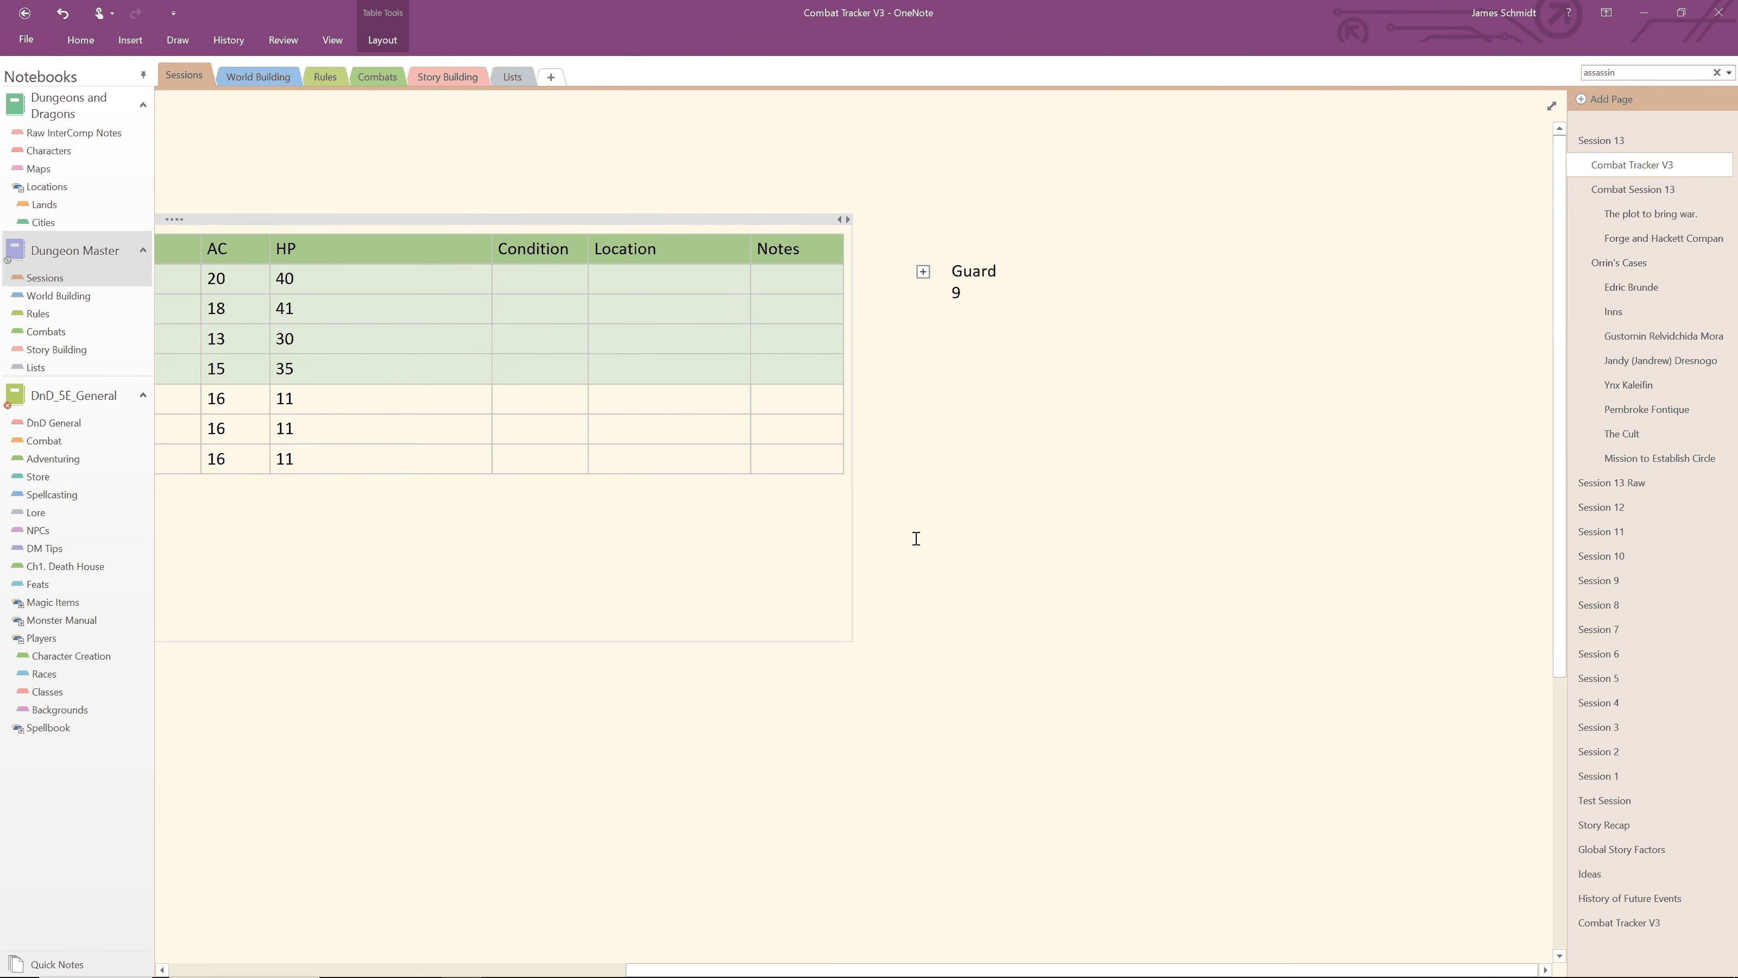
{"action": "left_click", "coordinate": [1002, 291]}
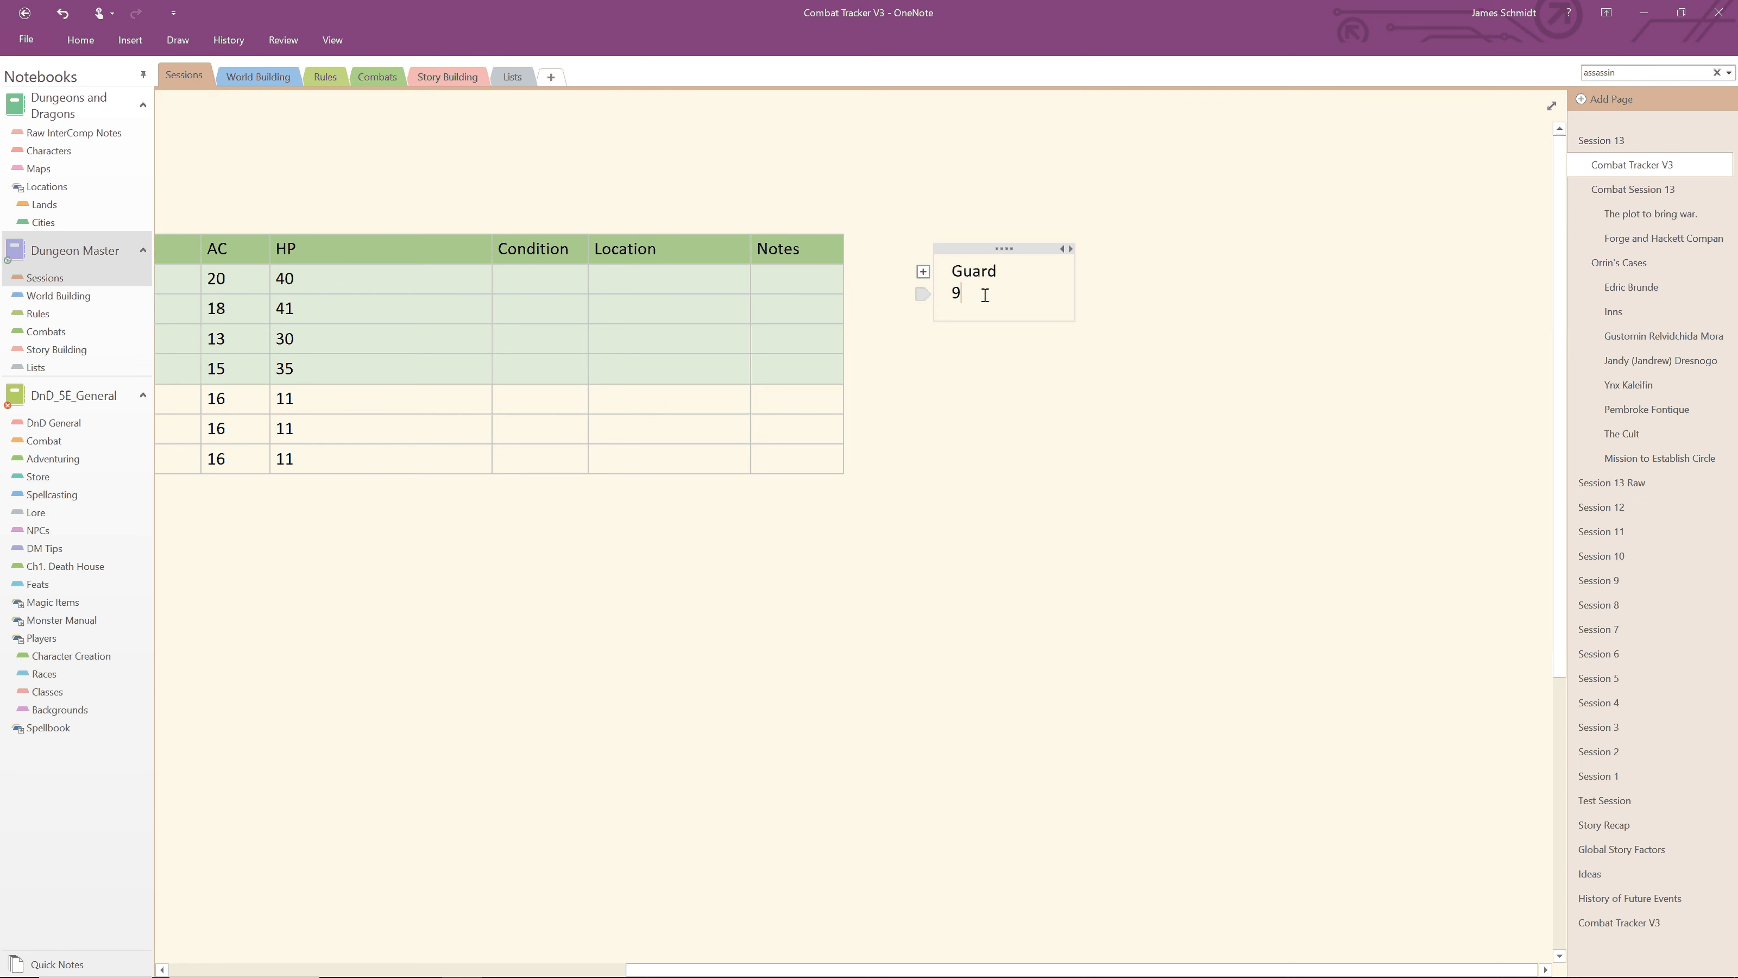
{"action": "left_click_drag", "start_coordinate": [985, 294], "coordinate": [954, 294]}
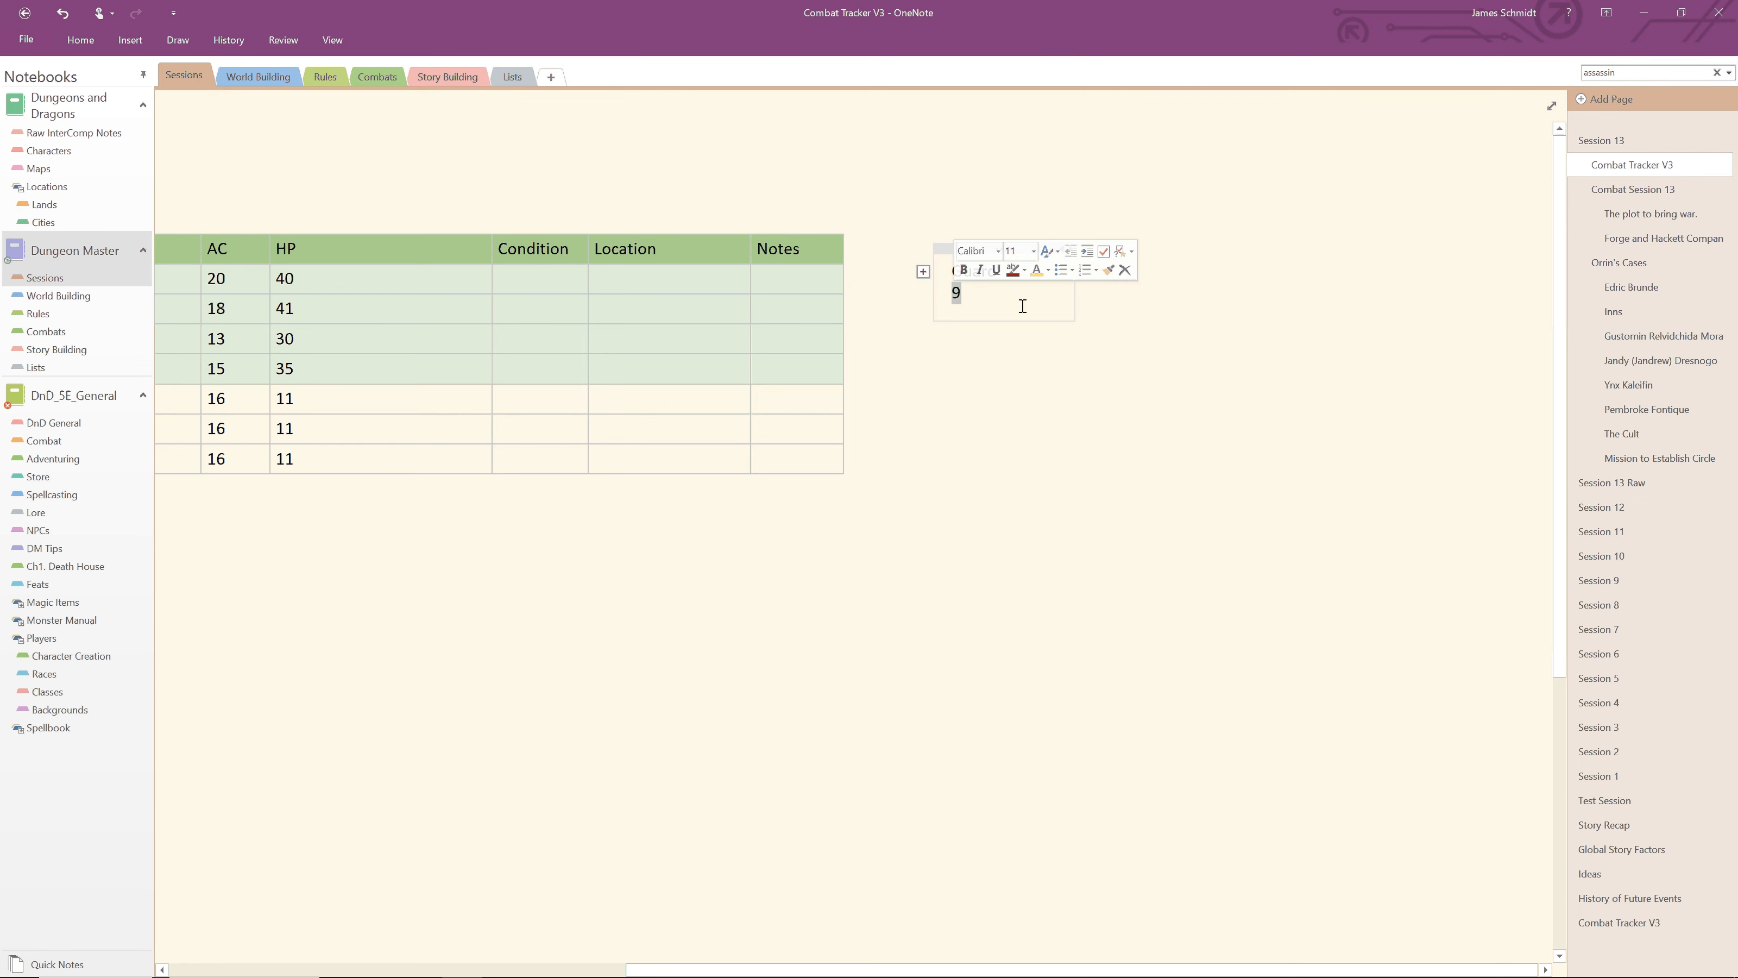
{"action": "type", "text": "Assa"}
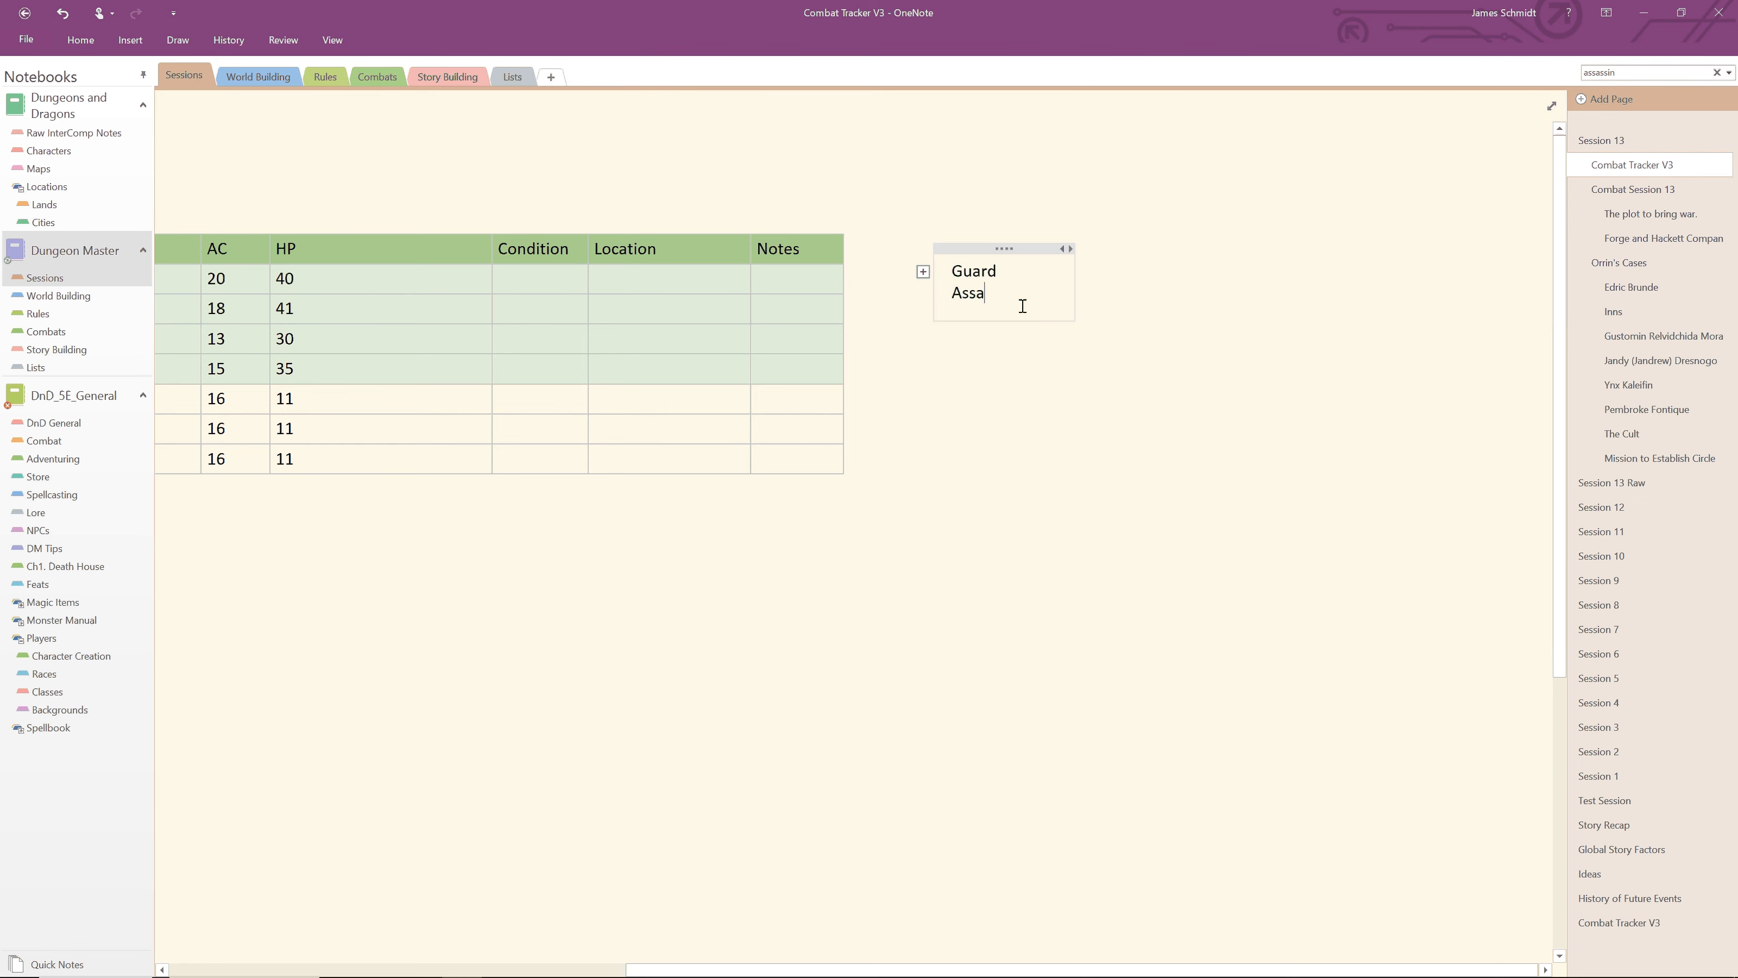
{"action": "key", "text": "BackSpace"}
{"action": "key", "text": "BackSpace"}
{"action": "key", "text": "BackSpace"}
{"action": "type", "text": "Super Spy"}
{"action": "key", "text": "Return"}
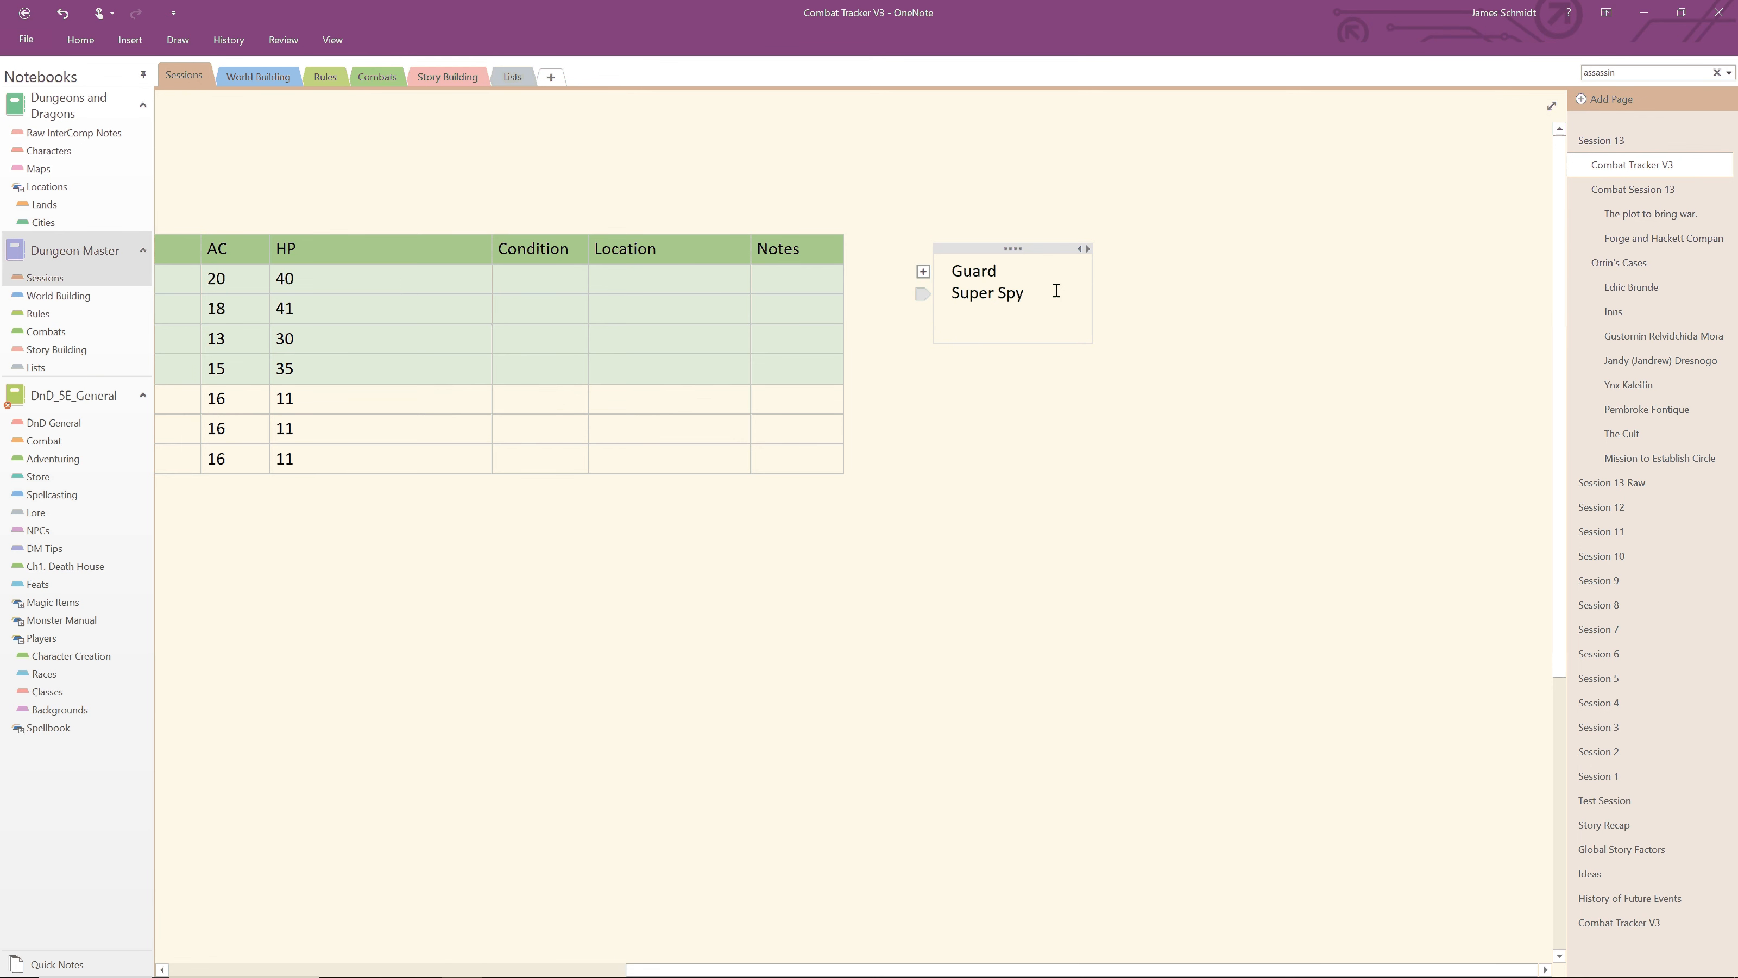
Step: Paste the Assassin stat block as an indented block under the Super Spy heading and look it over
{"action": "key", "text": "ctrl+v"}
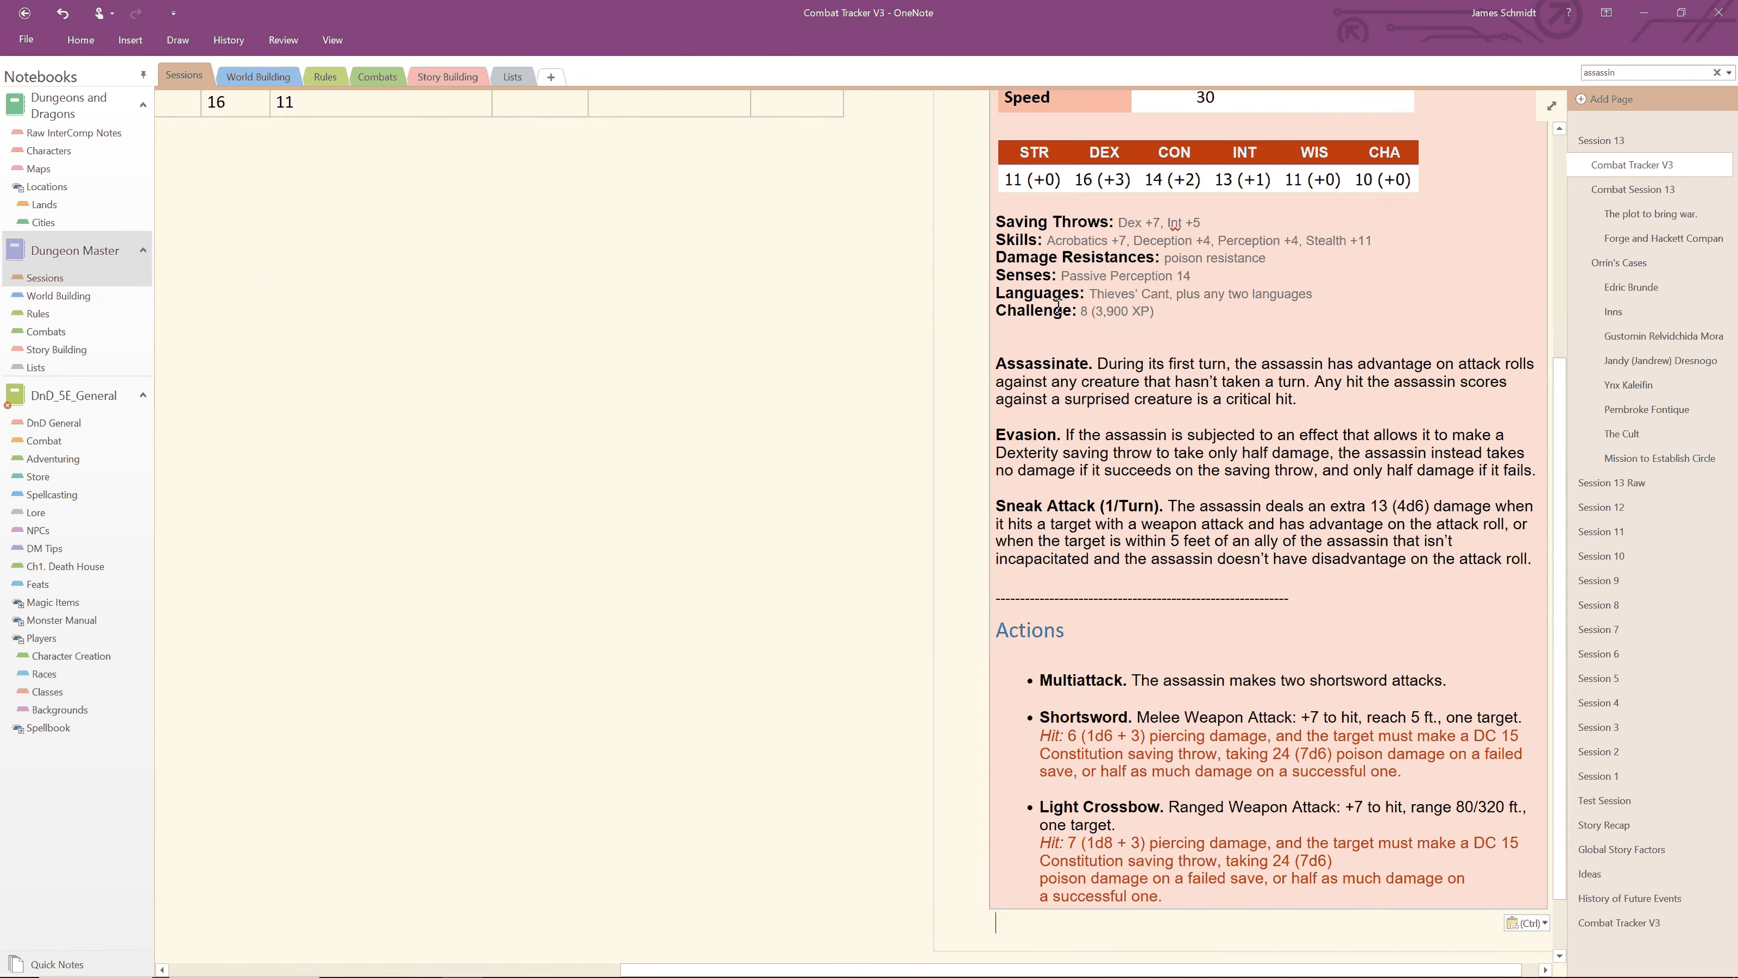
{"action": "scroll", "coordinate": [1057, 308], "scroll_direction": "up", "scroll_amount": 5}
{"action": "scroll", "coordinate": [1227, 565], "scroll_direction": "down", "scroll_amount": 6}
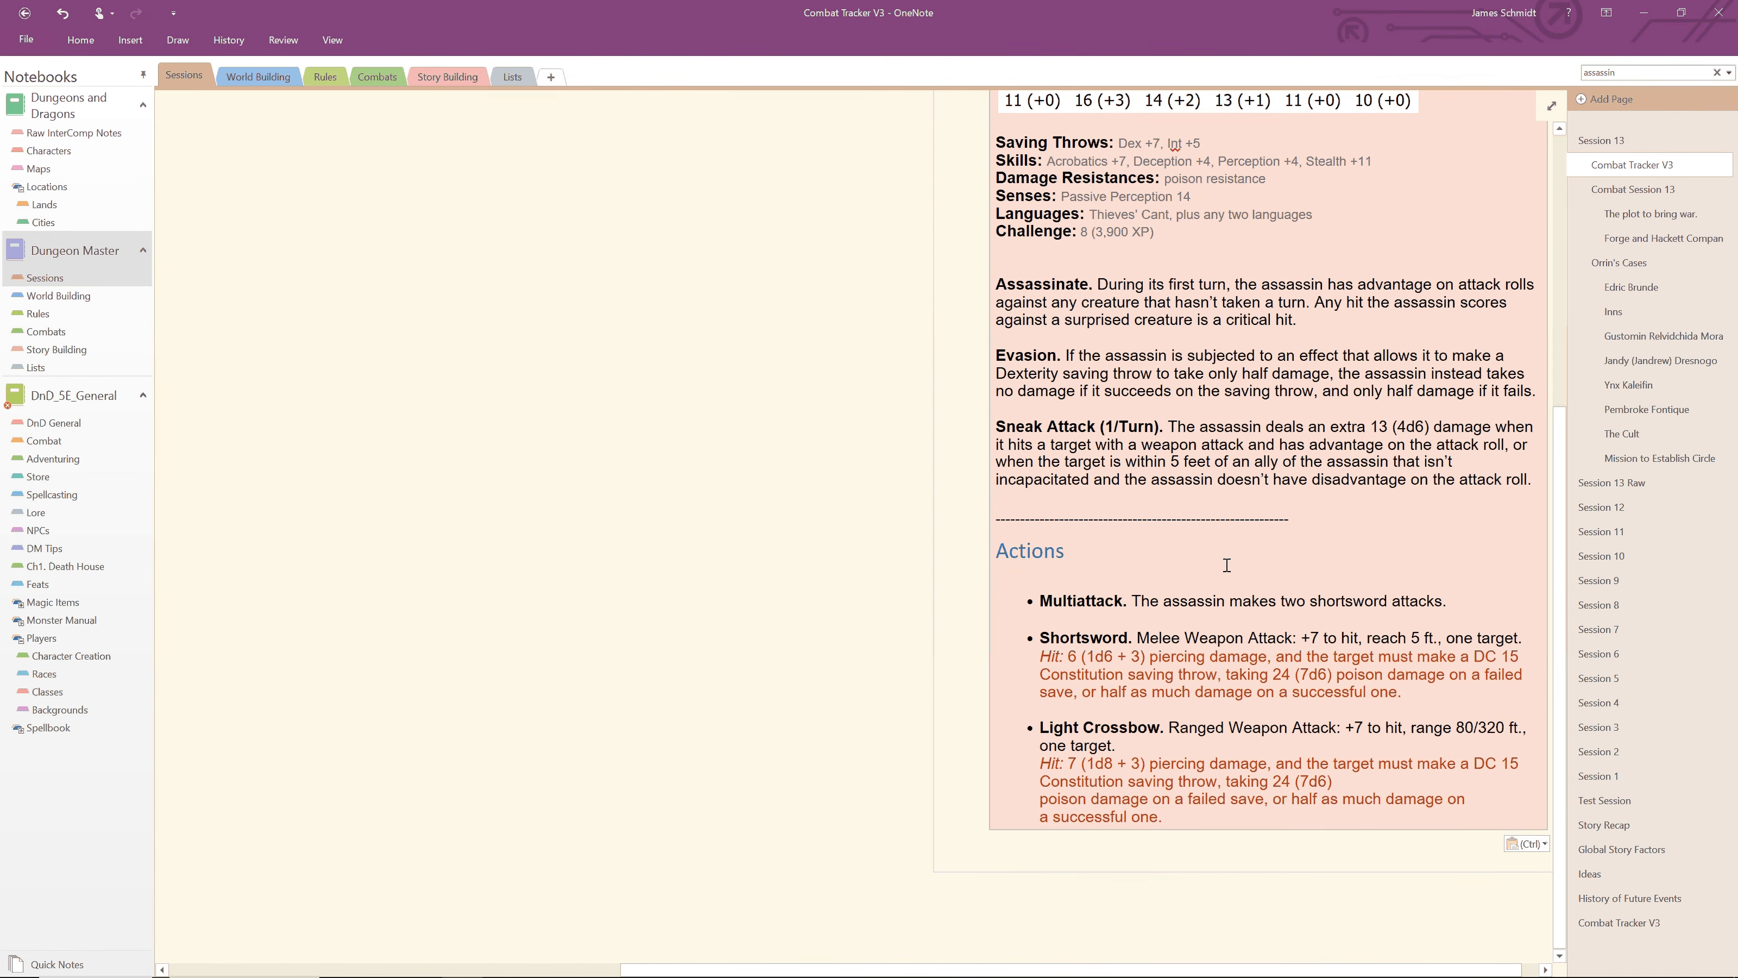
{"action": "scroll", "coordinate": [1227, 565], "scroll_direction": "up", "scroll_amount": 3}
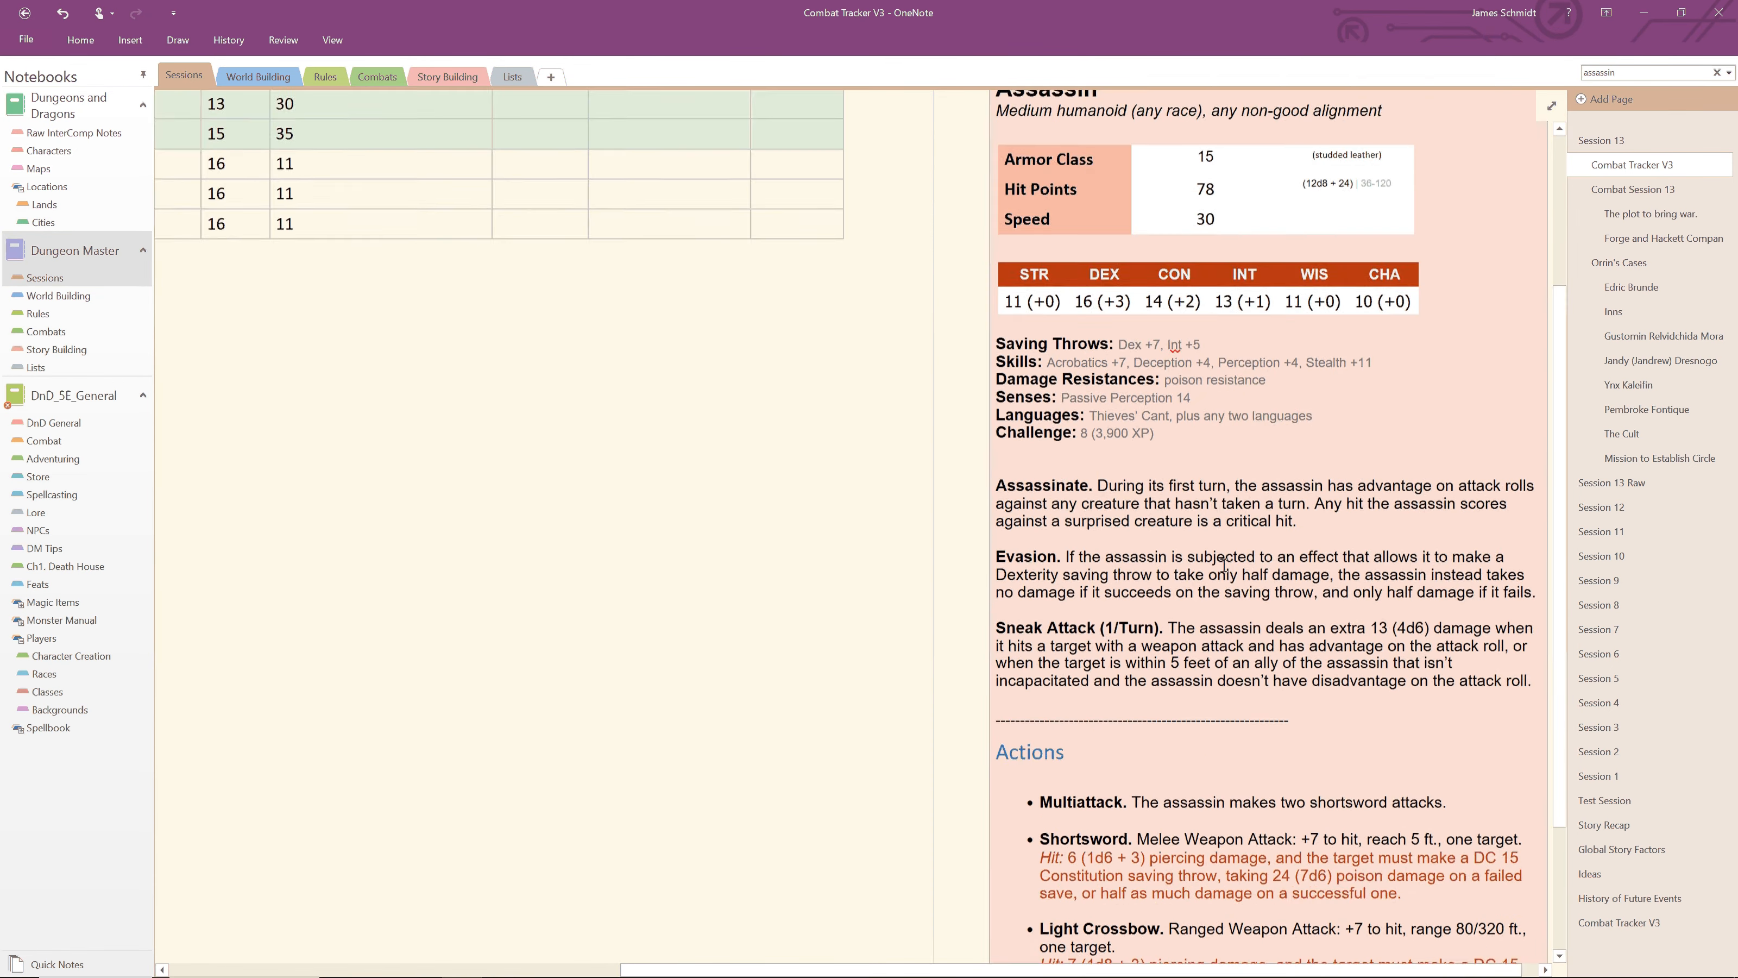
{"action": "scroll", "coordinate": [1224, 565], "scroll_direction": "up", "scroll_amount": 2}
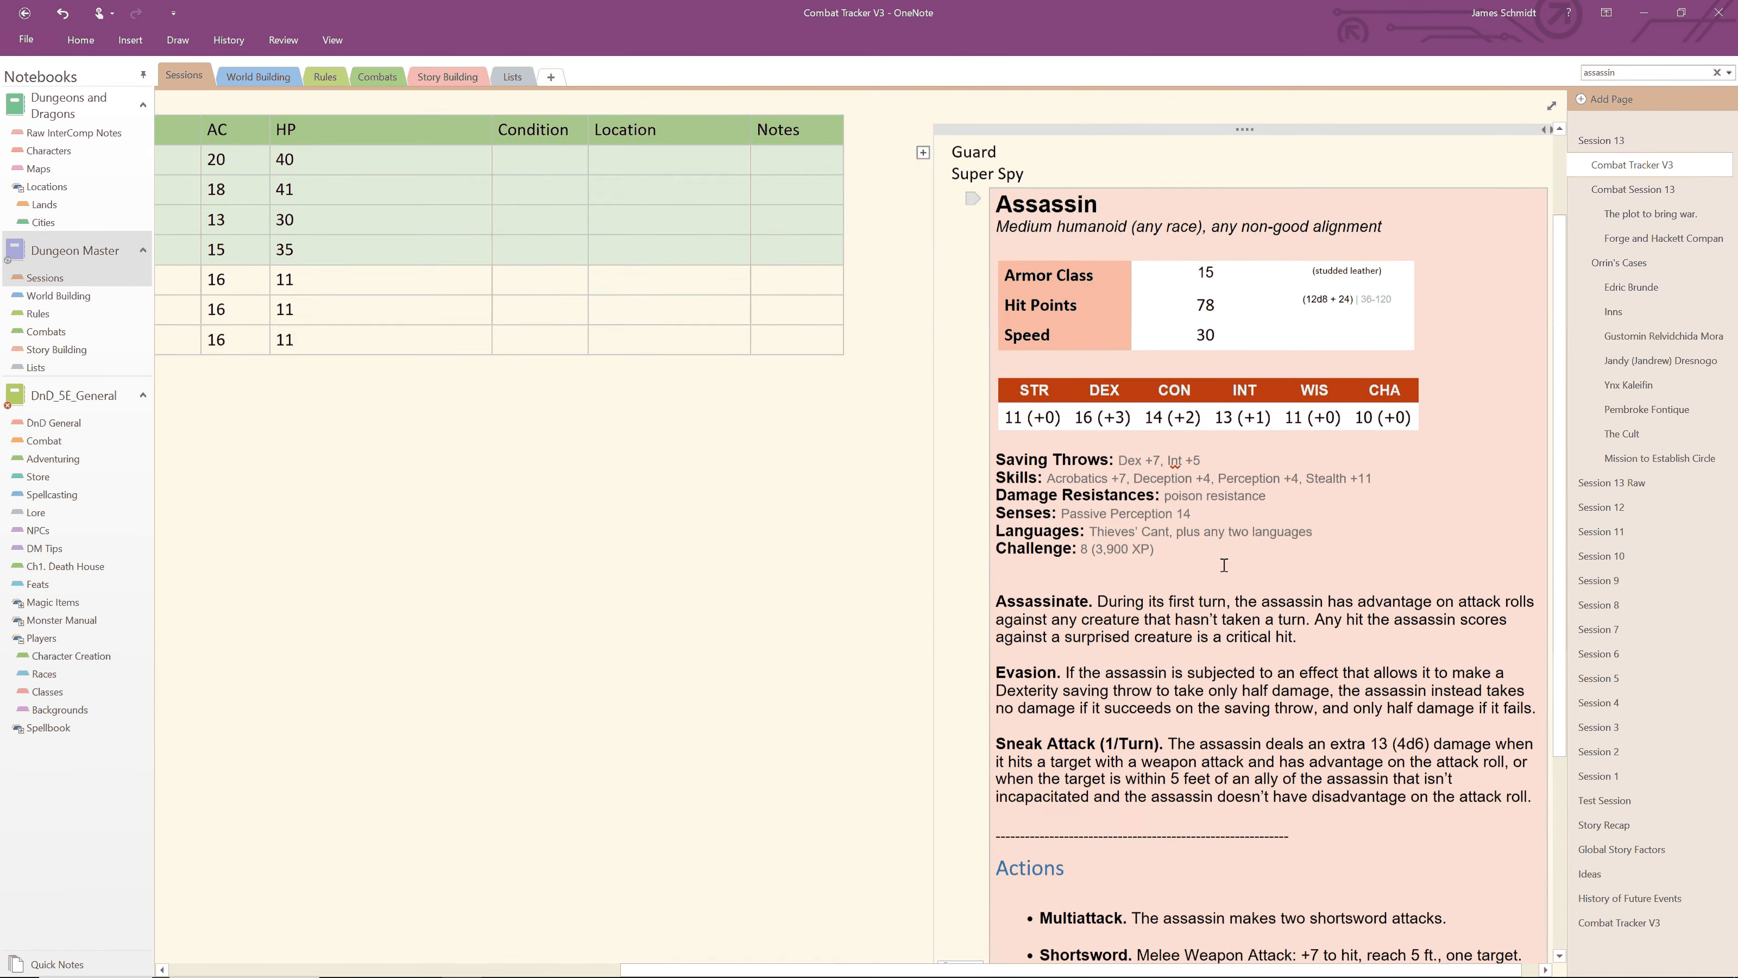
{"action": "scroll", "coordinate": [1225, 565], "scroll_direction": "up", "scroll_amount": 2}
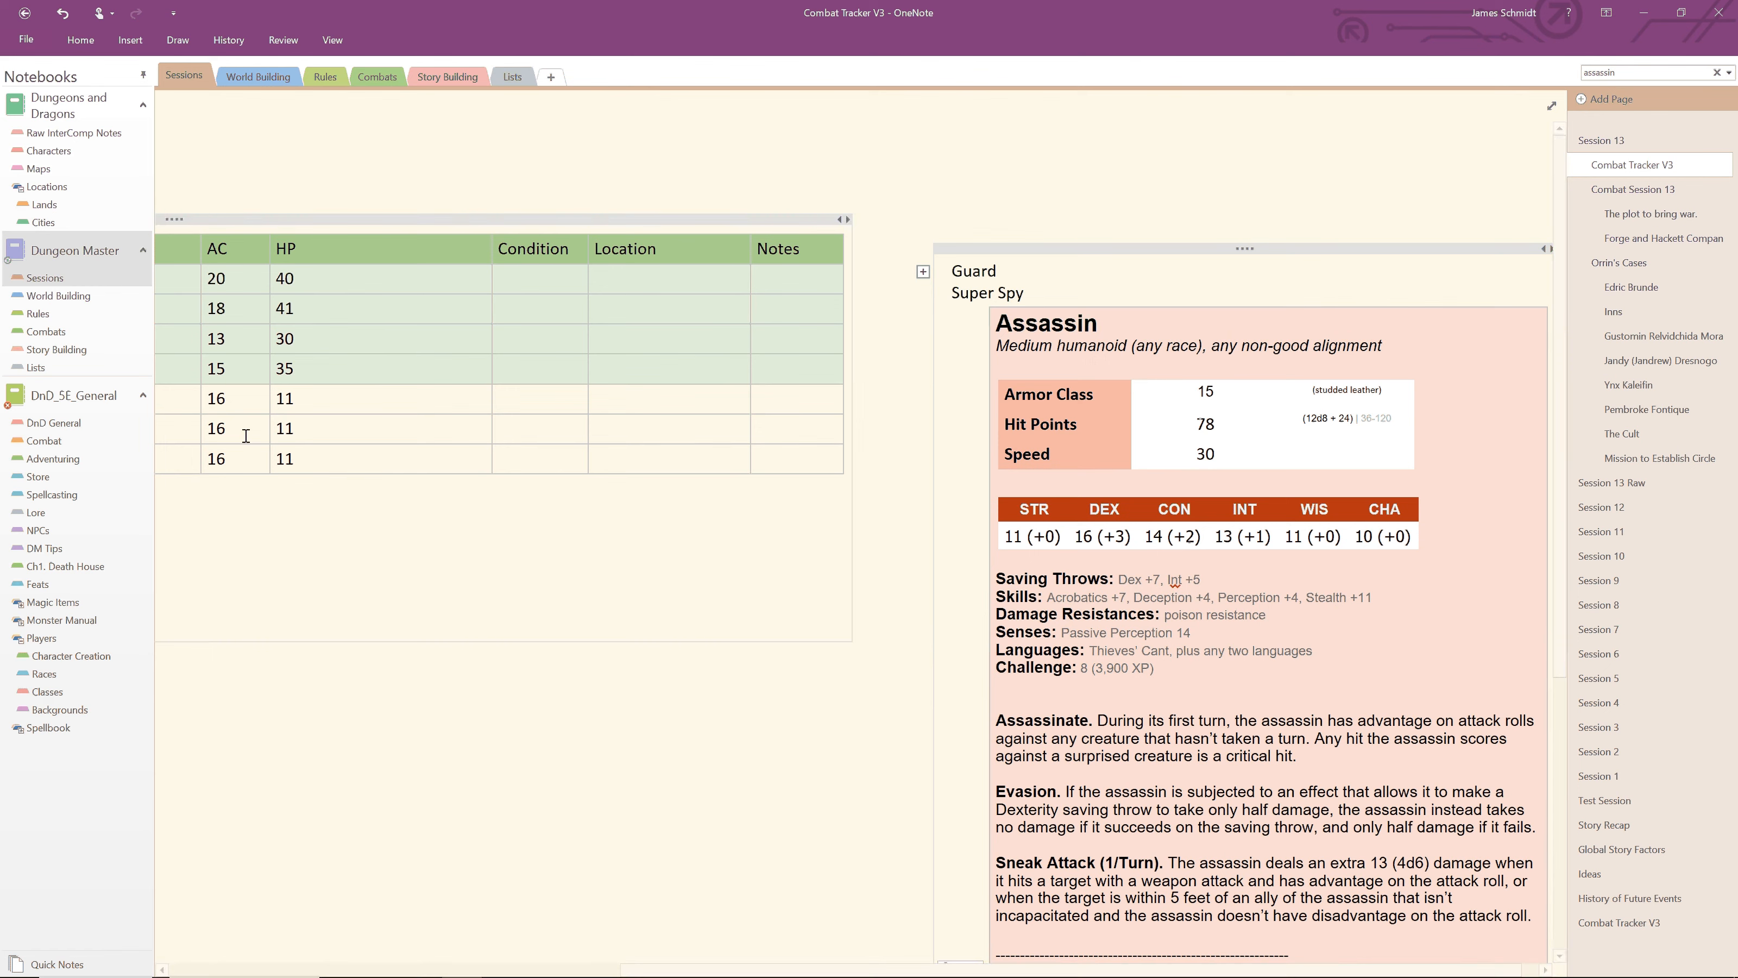
Step: Expand the Guard stat block above the Super Spy heading and collapse it again
{"action": "left_click", "coordinate": [919, 270]}
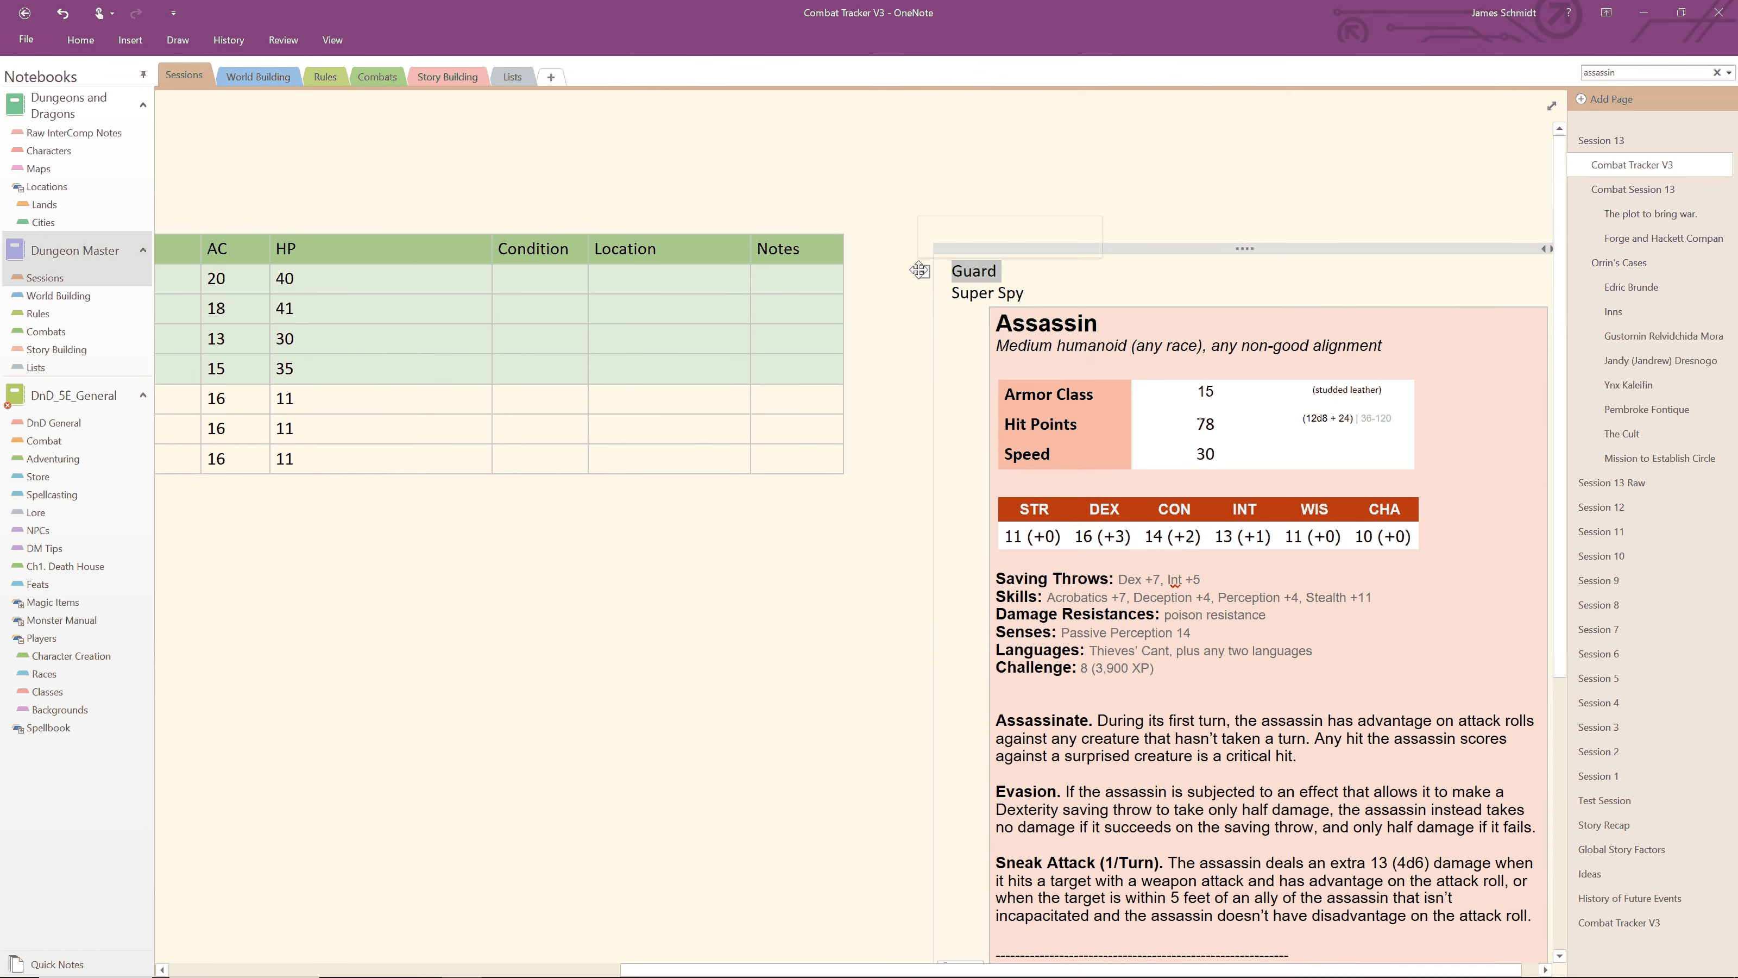
{"action": "double_click", "coordinate": [920, 270]}
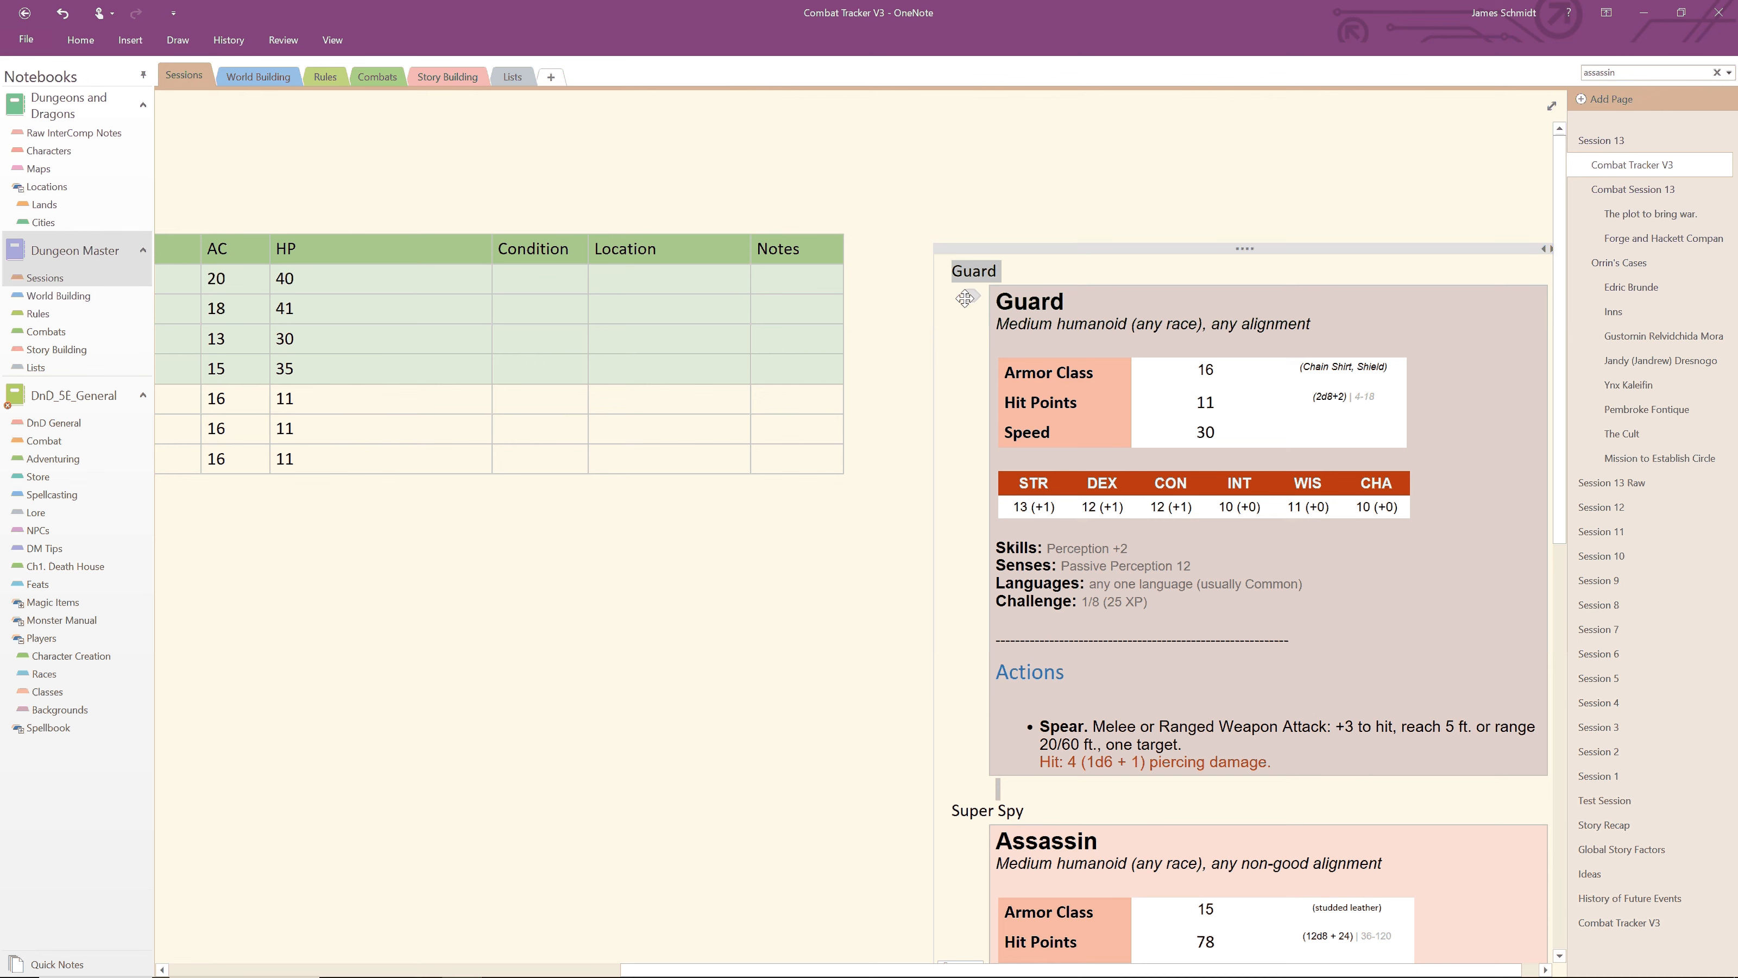
{"action": "double_click", "coordinate": [964, 298]}
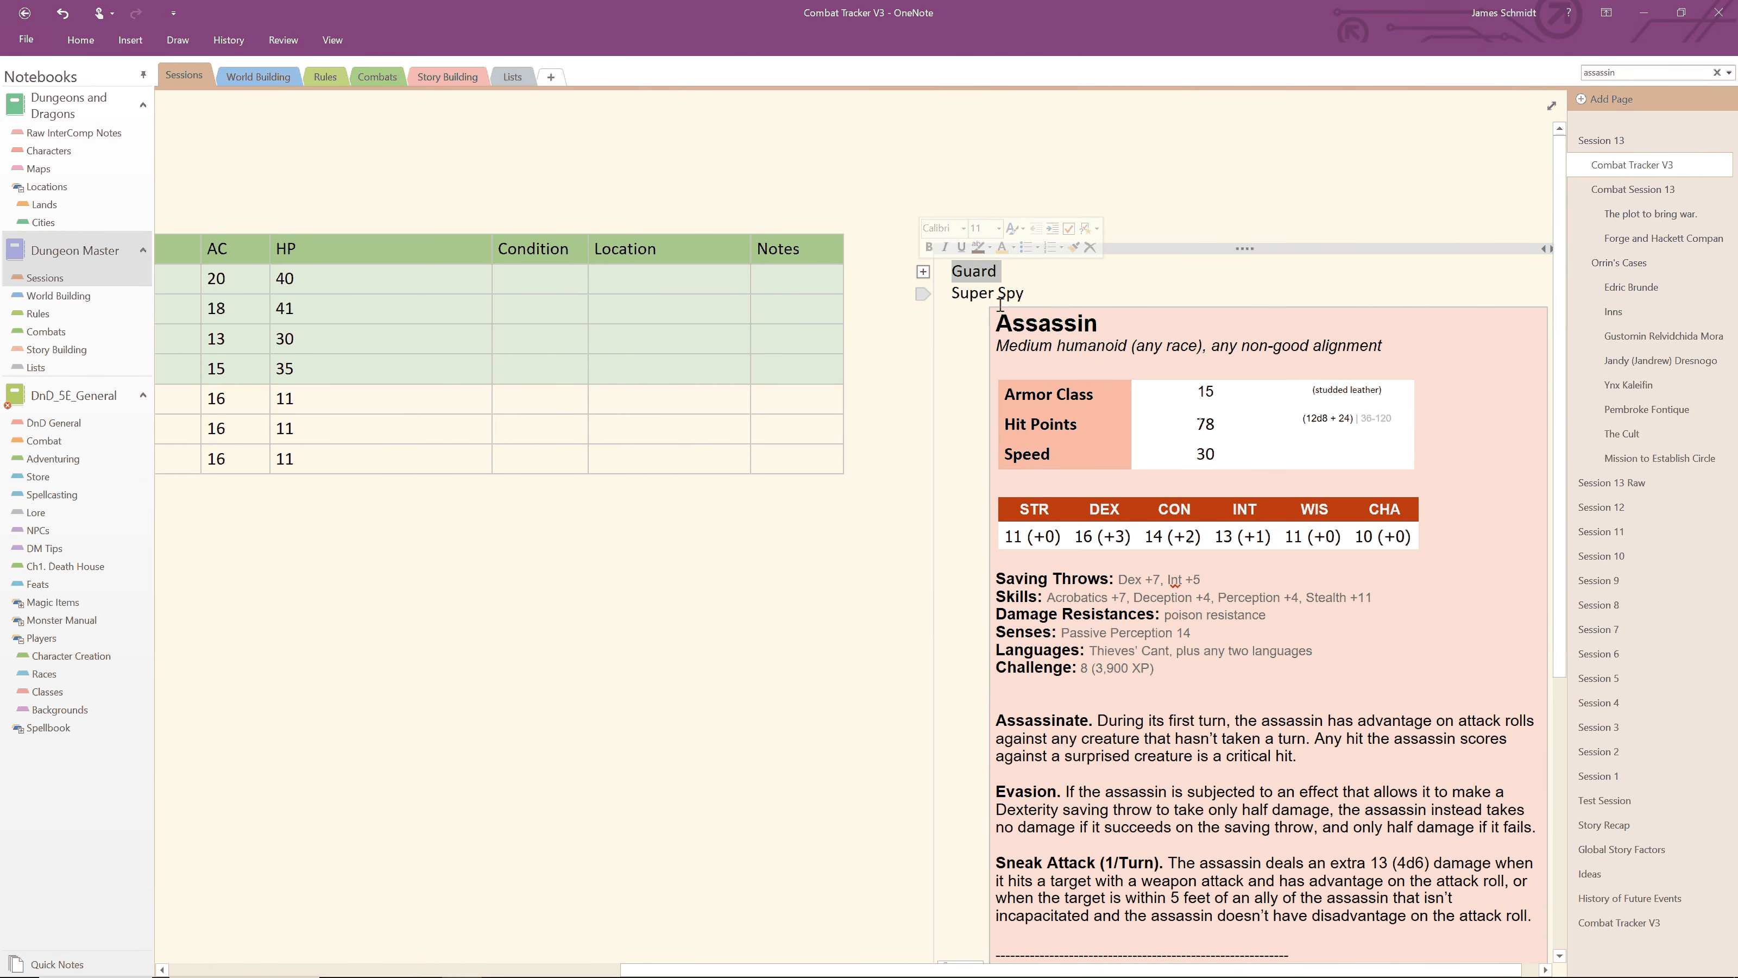
Step: Append "(Assassinate, Evasion, Sneak Attack, Multiattack)" to the Super Spy heading above the Assassin stat block
{"action": "scroll", "coordinate": [1000, 304], "scroll_direction": "down", "scroll_amount": 1}
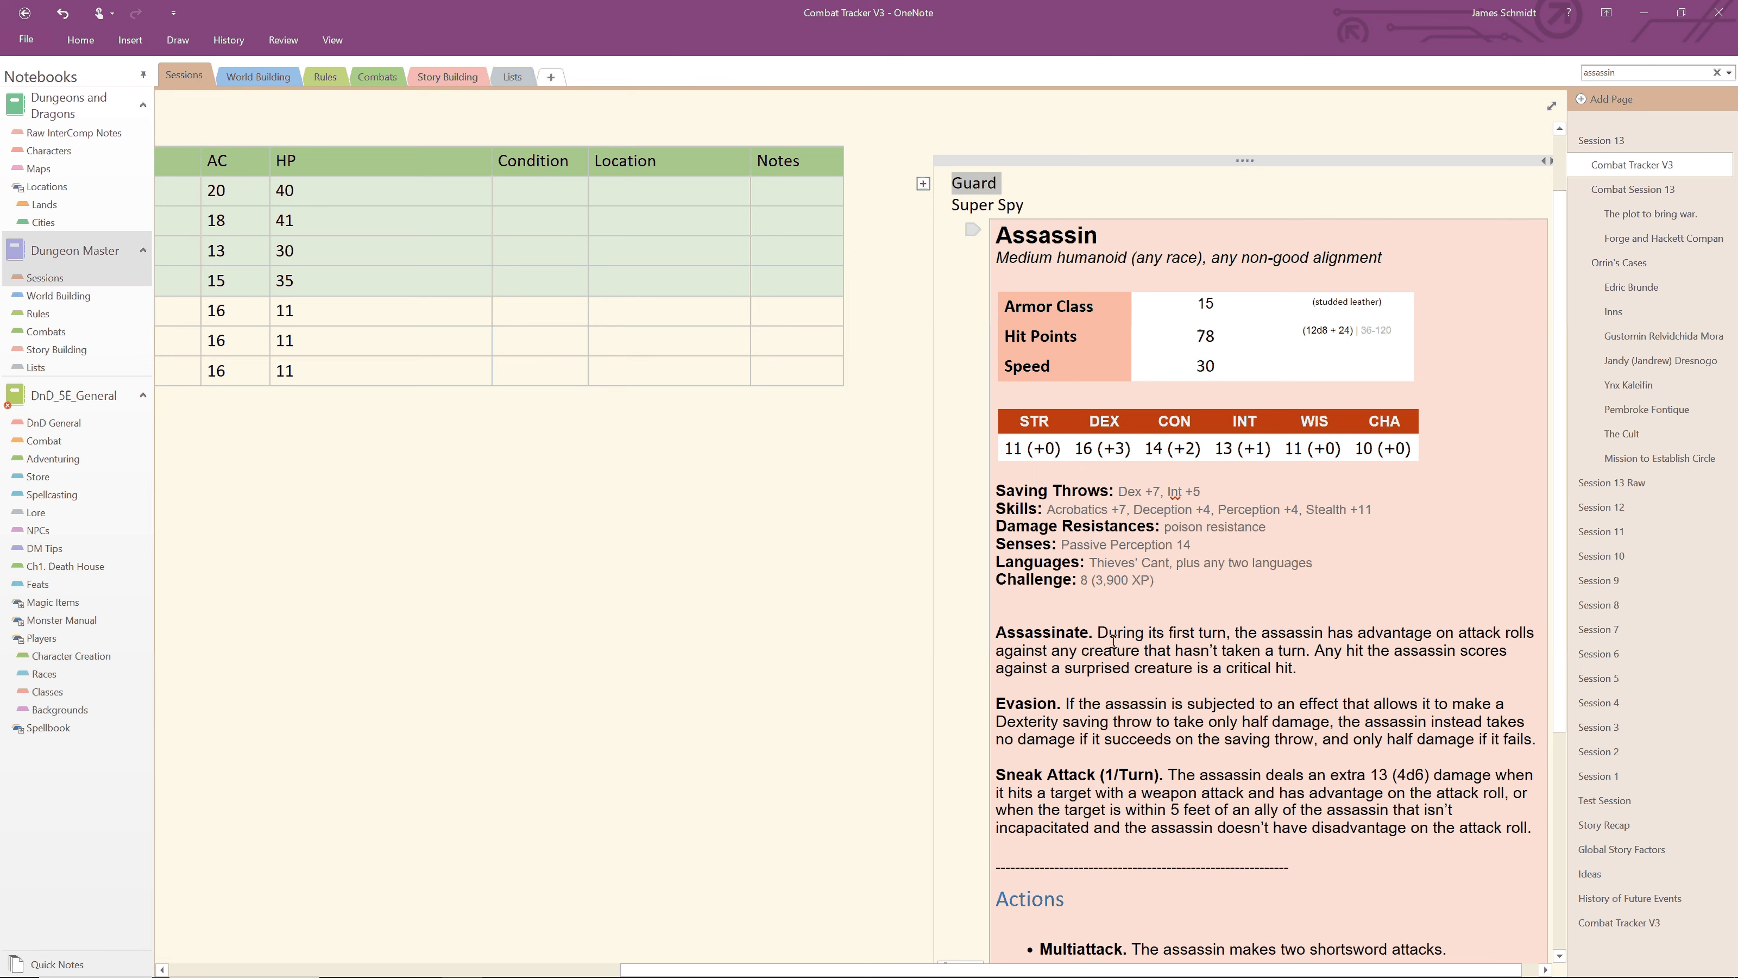
{"action": "left_click", "coordinate": [1050, 210]}
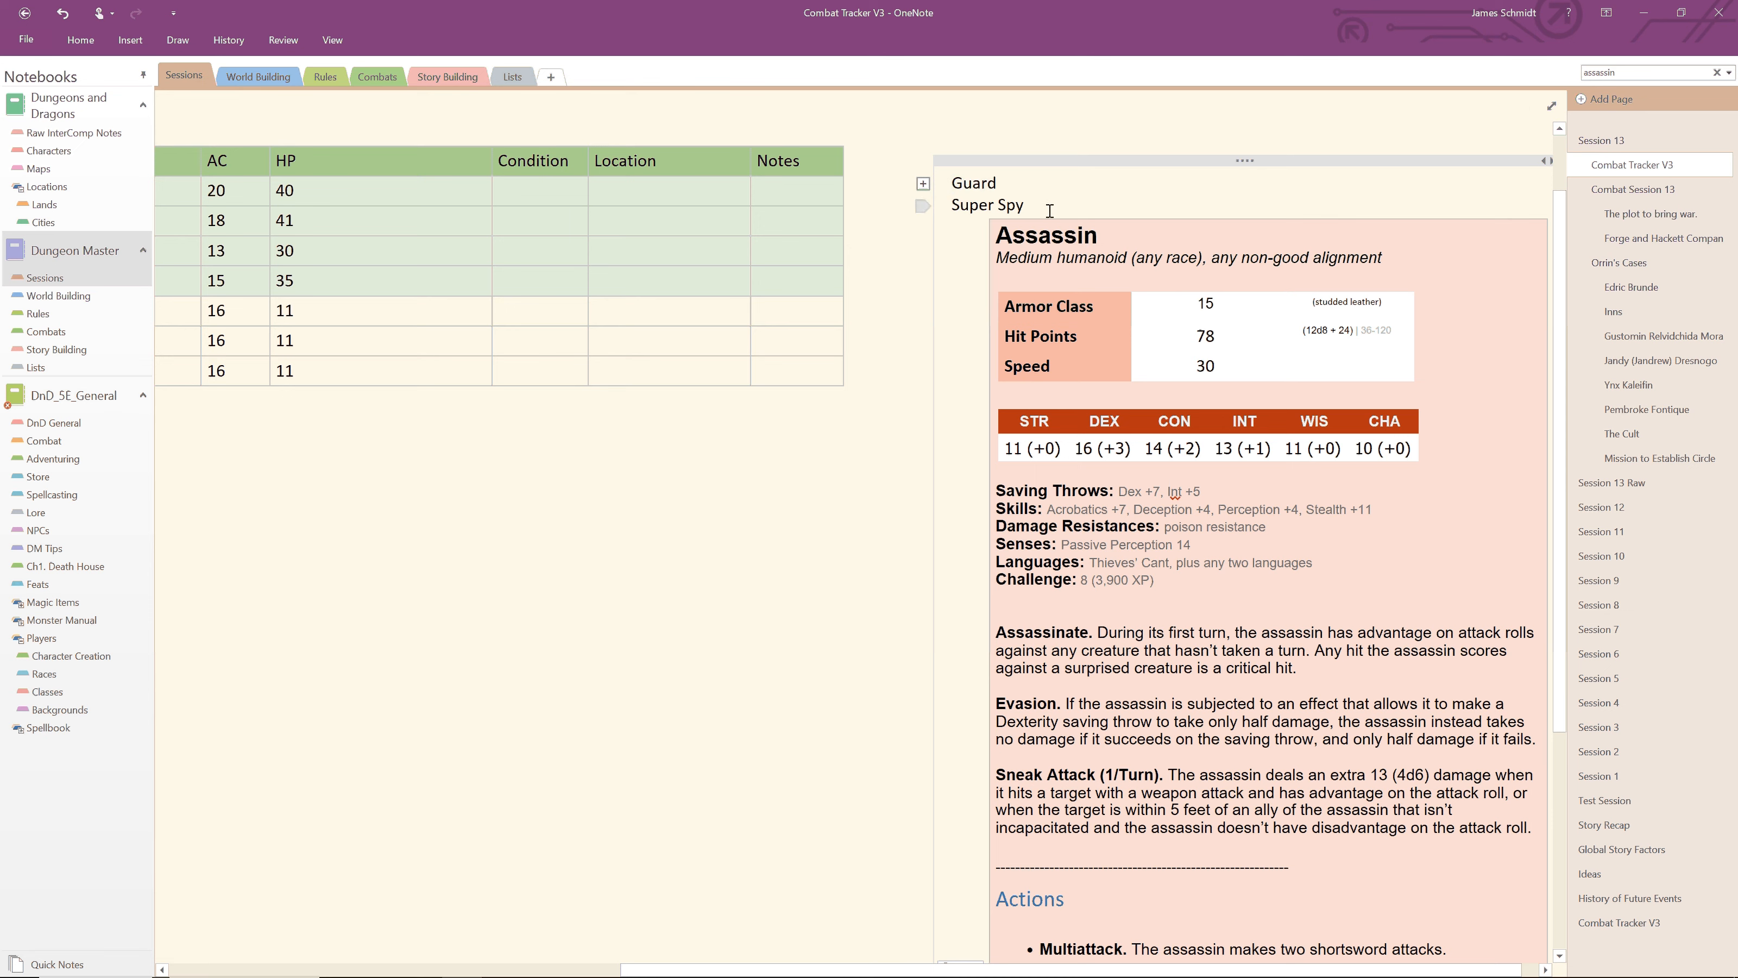
{"action": "type", "text": "(Assassinate, Evasion, S"}
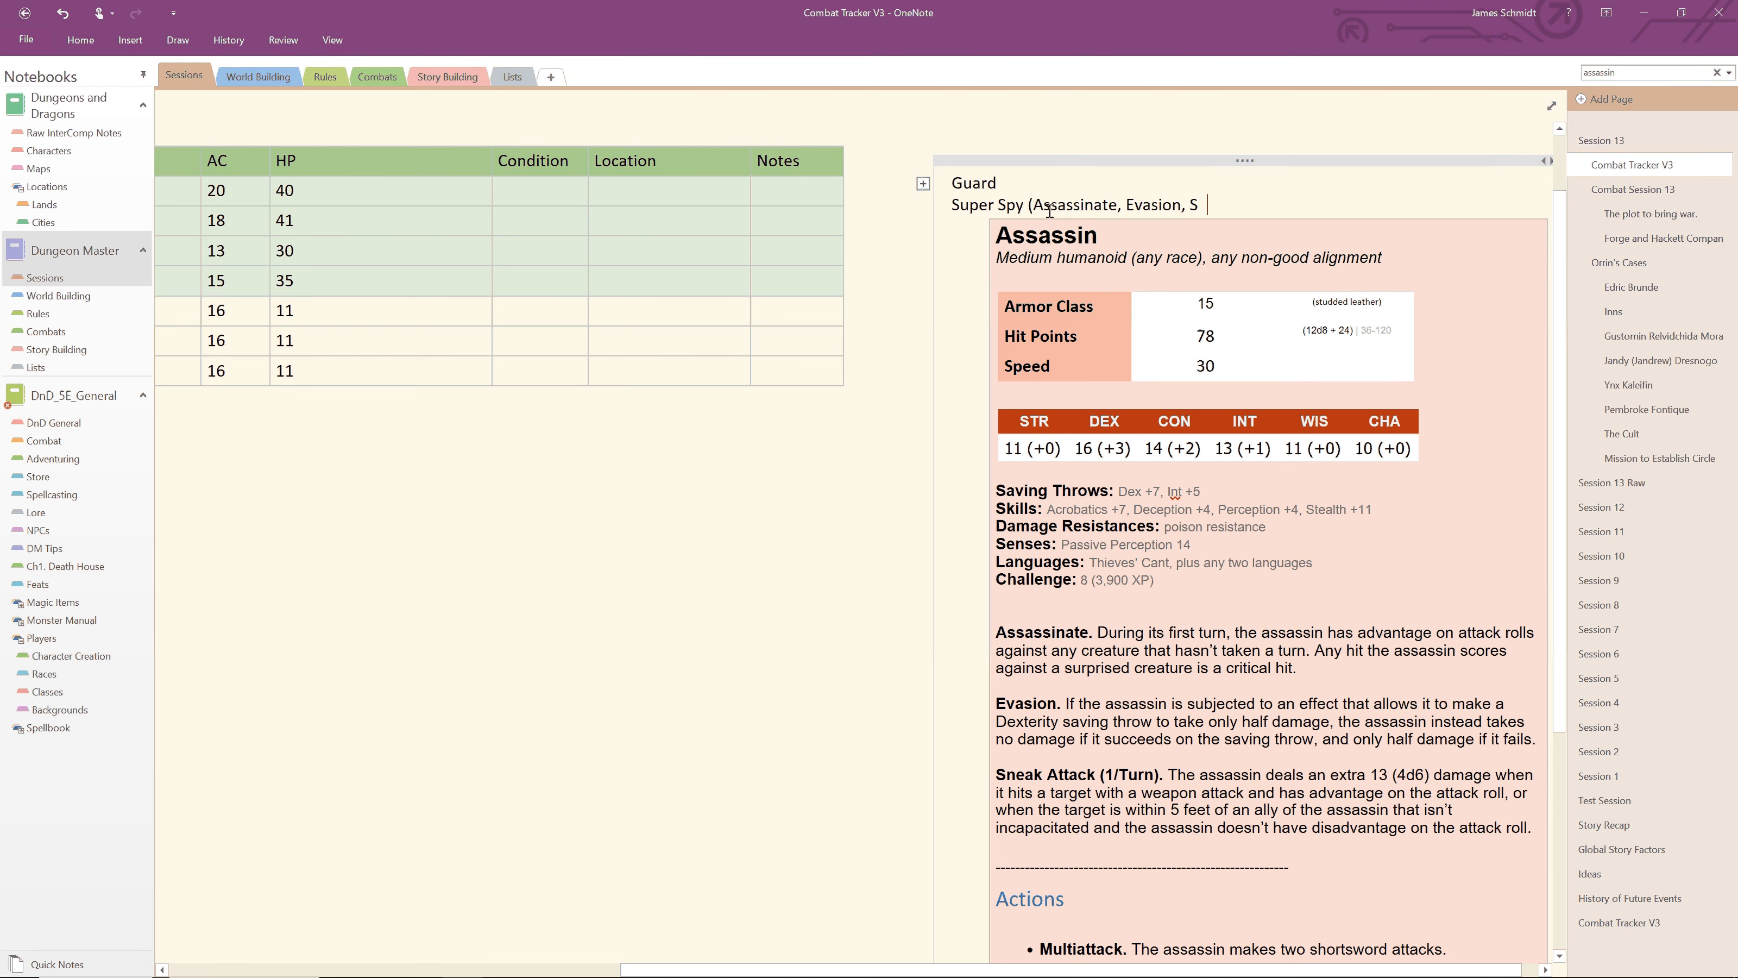
{"action": "type", "text": "neak Attack,"}
{"action": "scroll", "coordinate": [1149, 531], "scroll_direction": "down", "scroll_amount": 3}
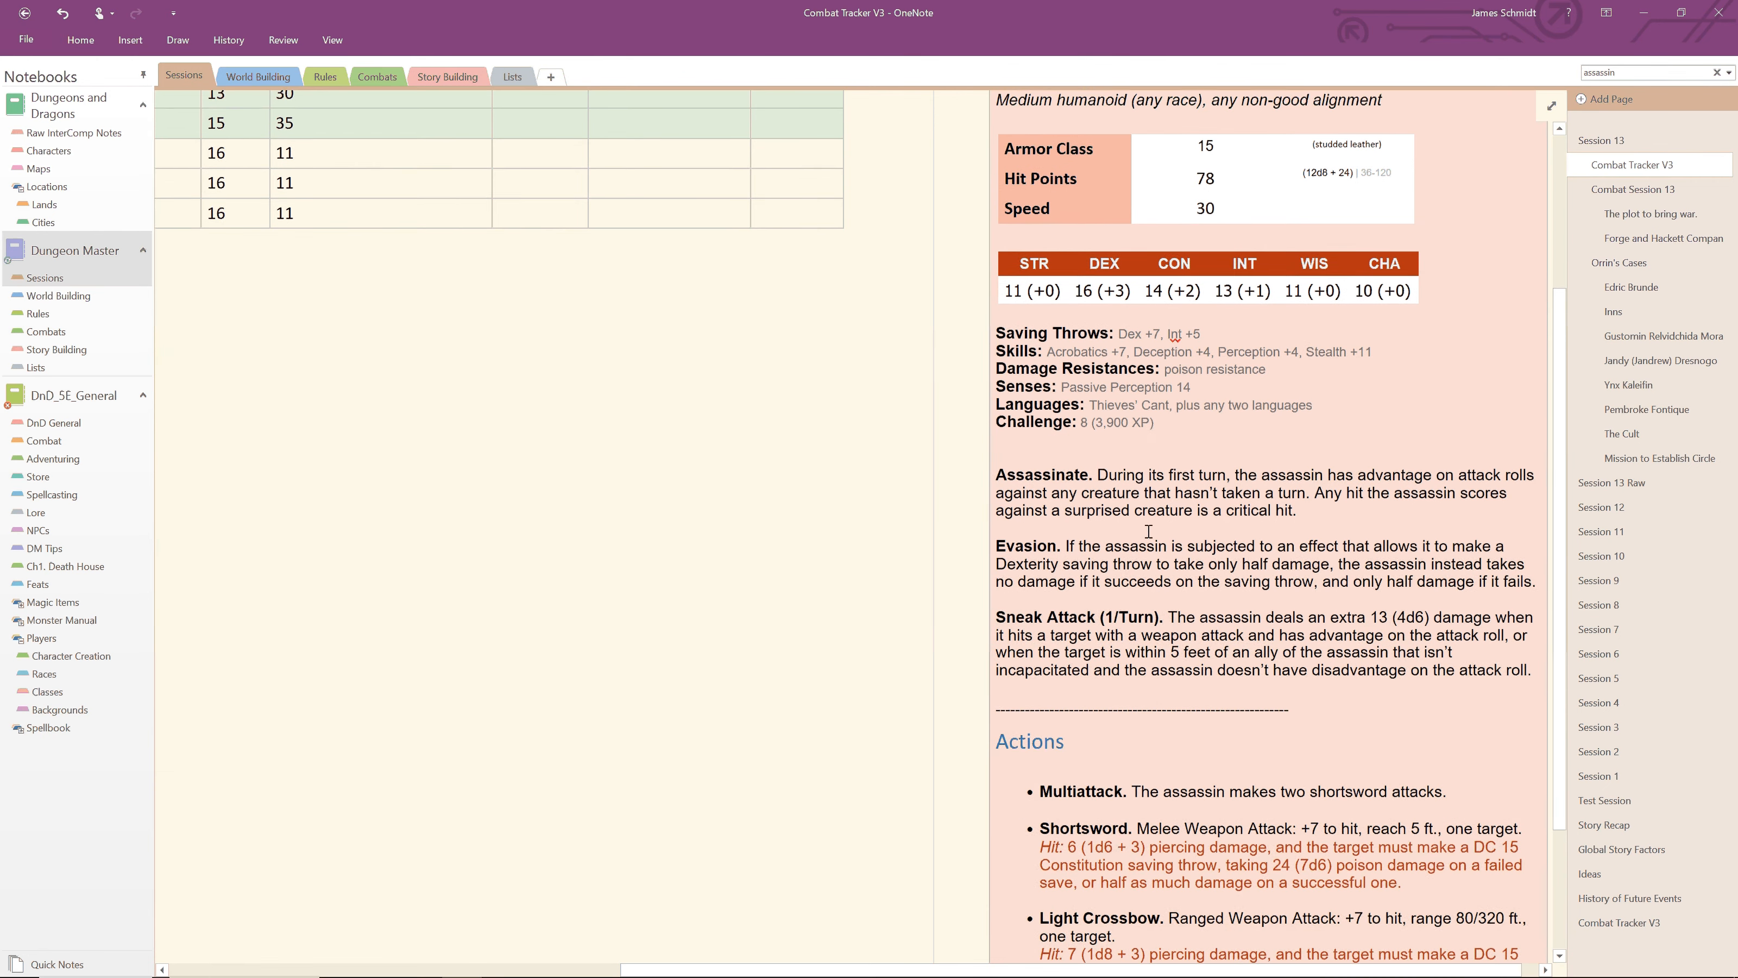
{"action": "scroll", "coordinate": [1098, 773], "scroll_direction": "down", "scroll_amount": 1}
{"action": "scroll", "coordinate": [1098, 772], "scroll_direction": "up", "scroll_amount": 5}
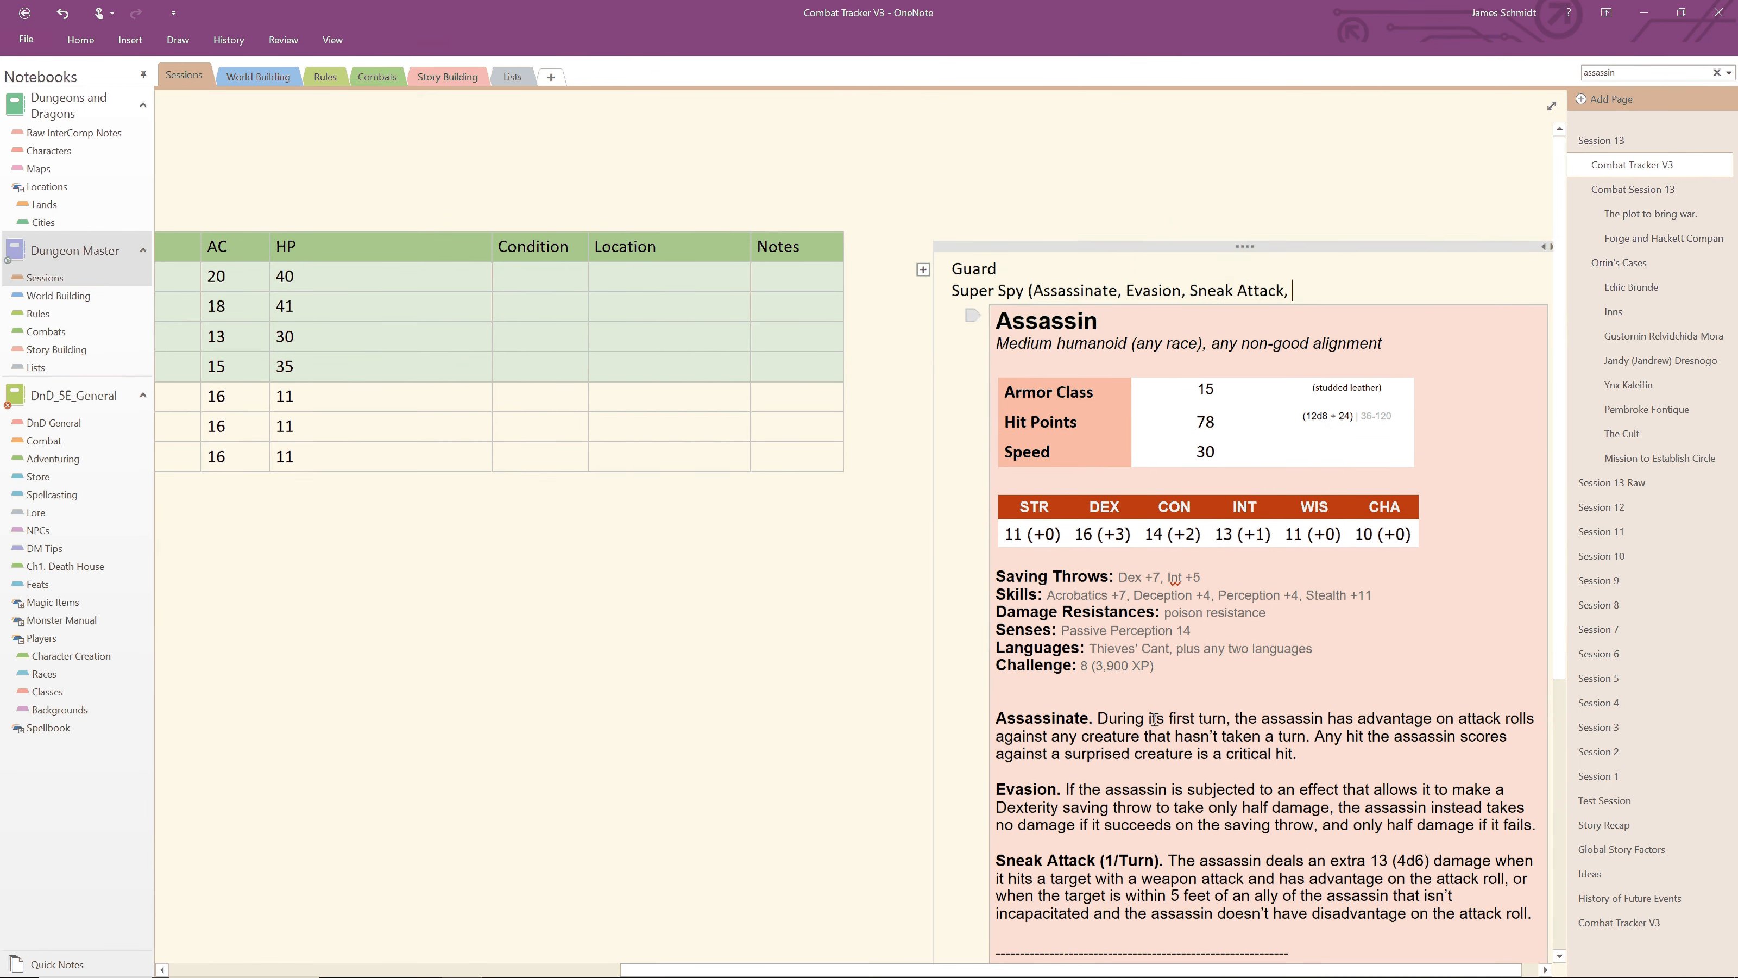
{"action": "type", "text": "Multi"}
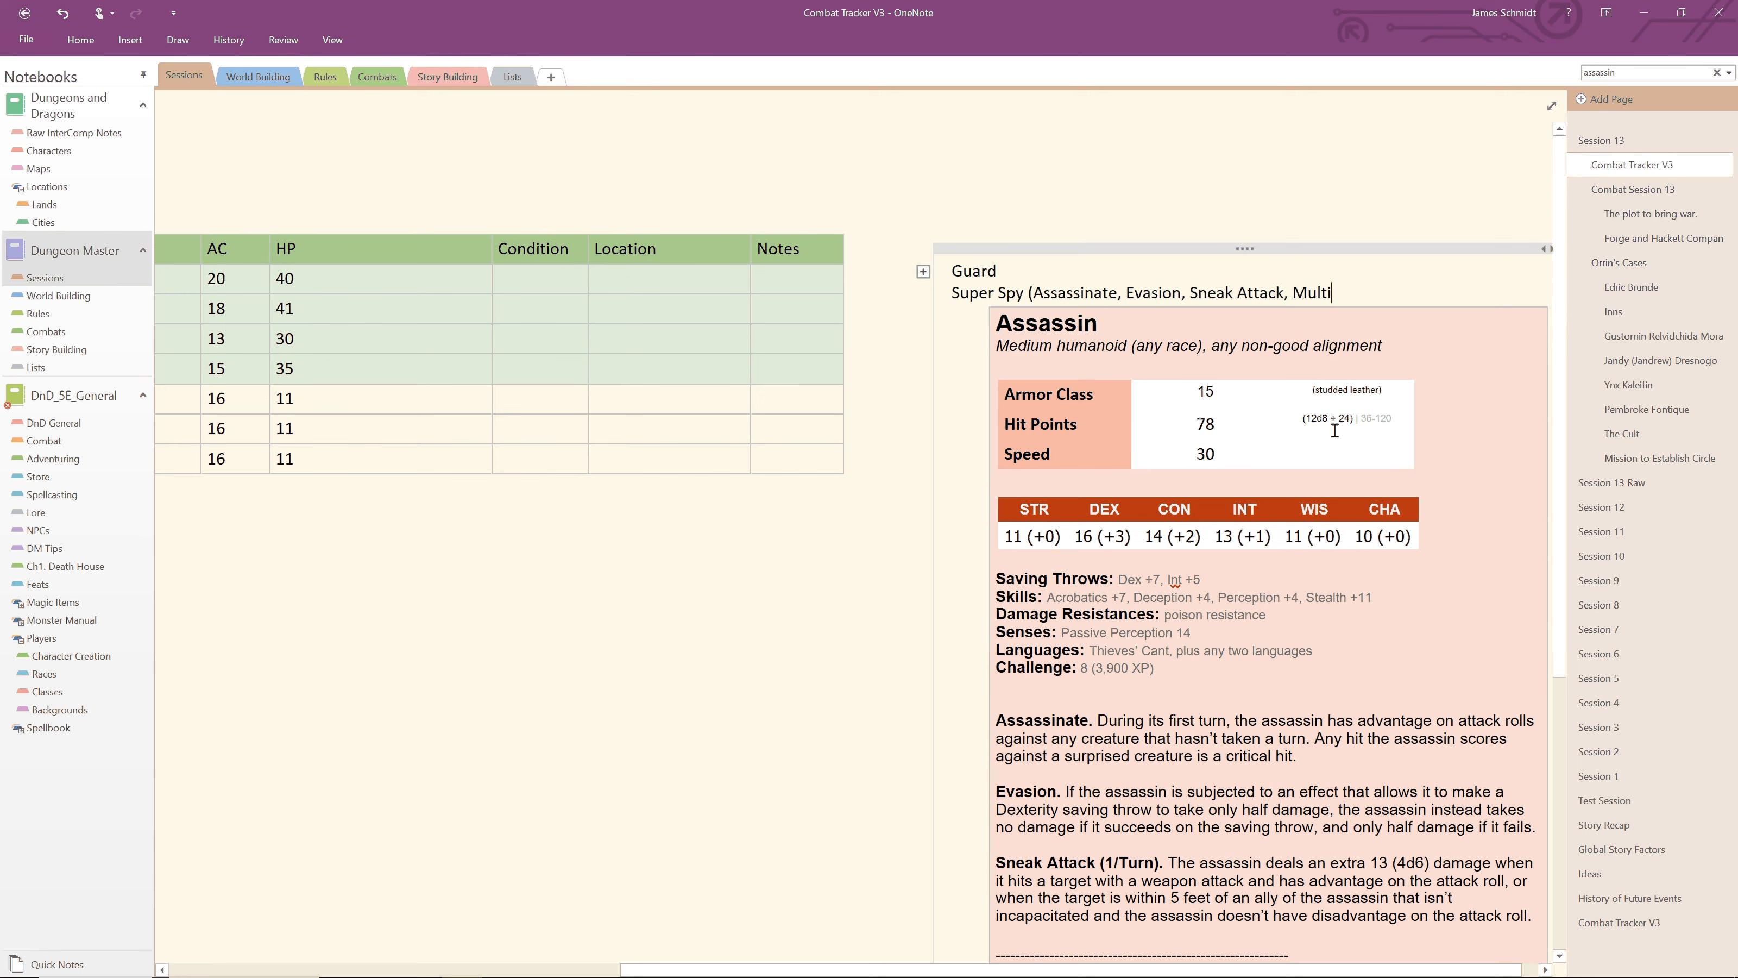
{"action": "type", "text": "attack"}
{"action": "type", "text": ")"}
Step: Collapse the stat block under the Super Spy heading and narrow its note container to fit the heading
{"action": "double_click", "coordinate": [922, 294]}
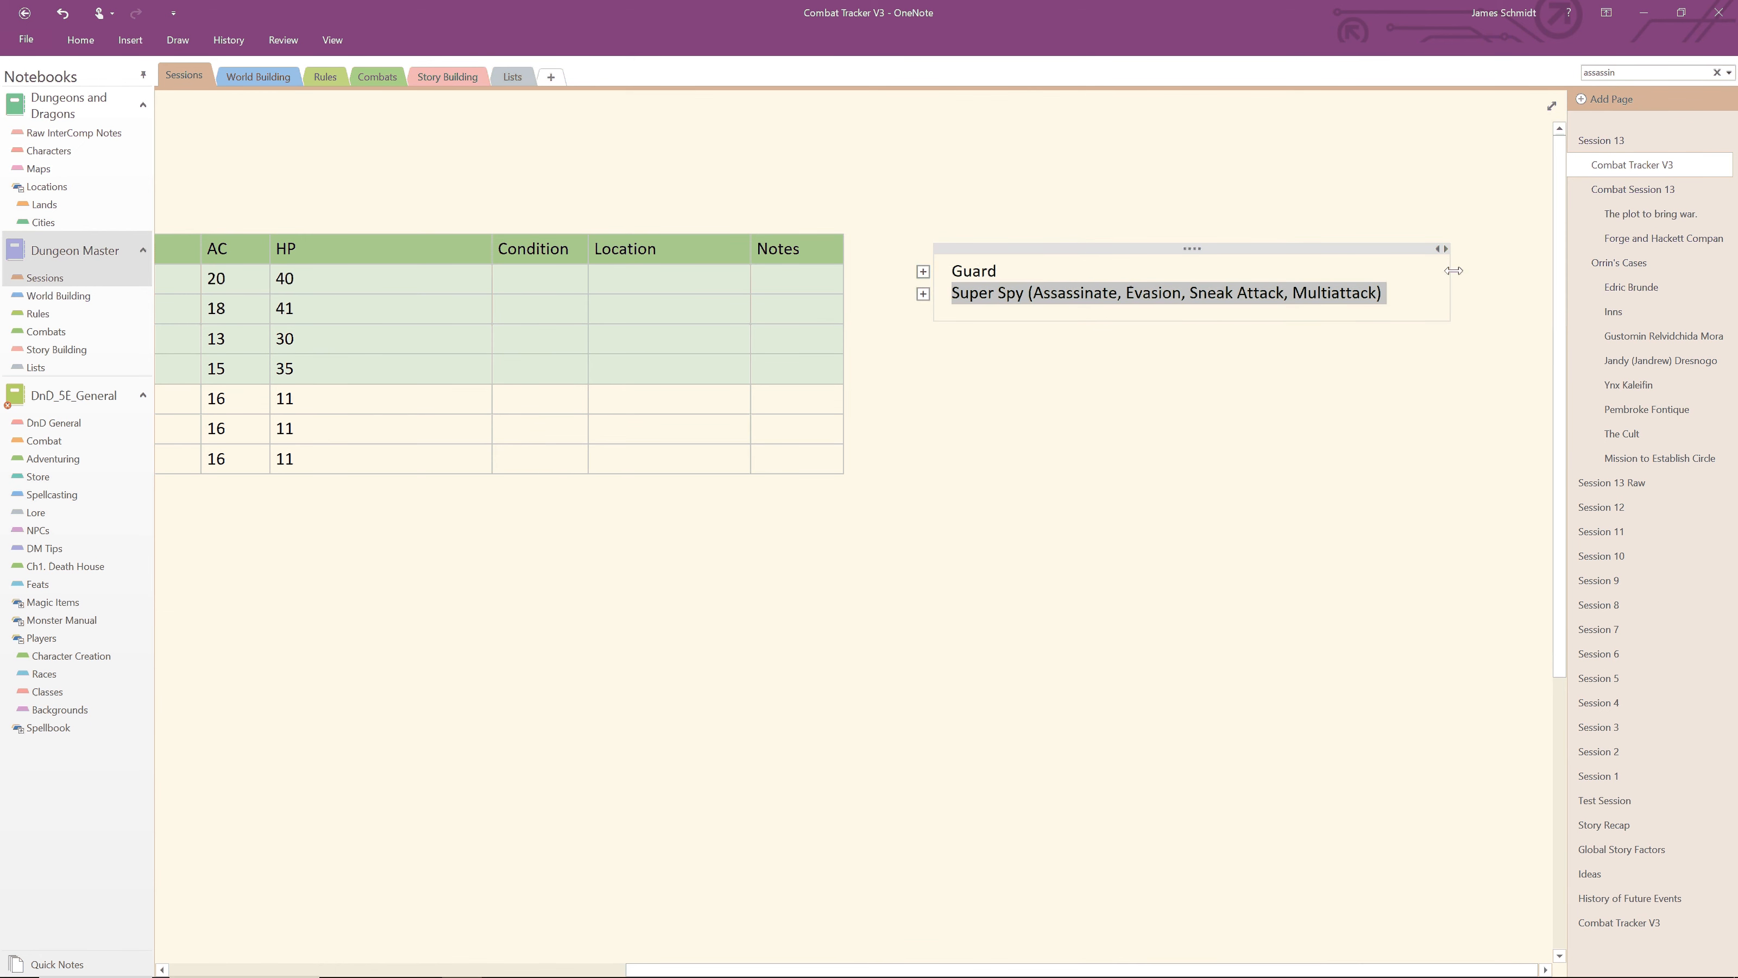
{"action": "left_click_drag", "start_coordinate": [1454, 270], "coordinate": [1306, 275]}
{"action": "left_click_drag", "start_coordinate": [1430, 286], "coordinate": [1392, 281]}
Step: Add a line reading "g" below the collapsed Super Spy heading and copy both lines
{"action": "left_click", "coordinate": [1400, 289]}
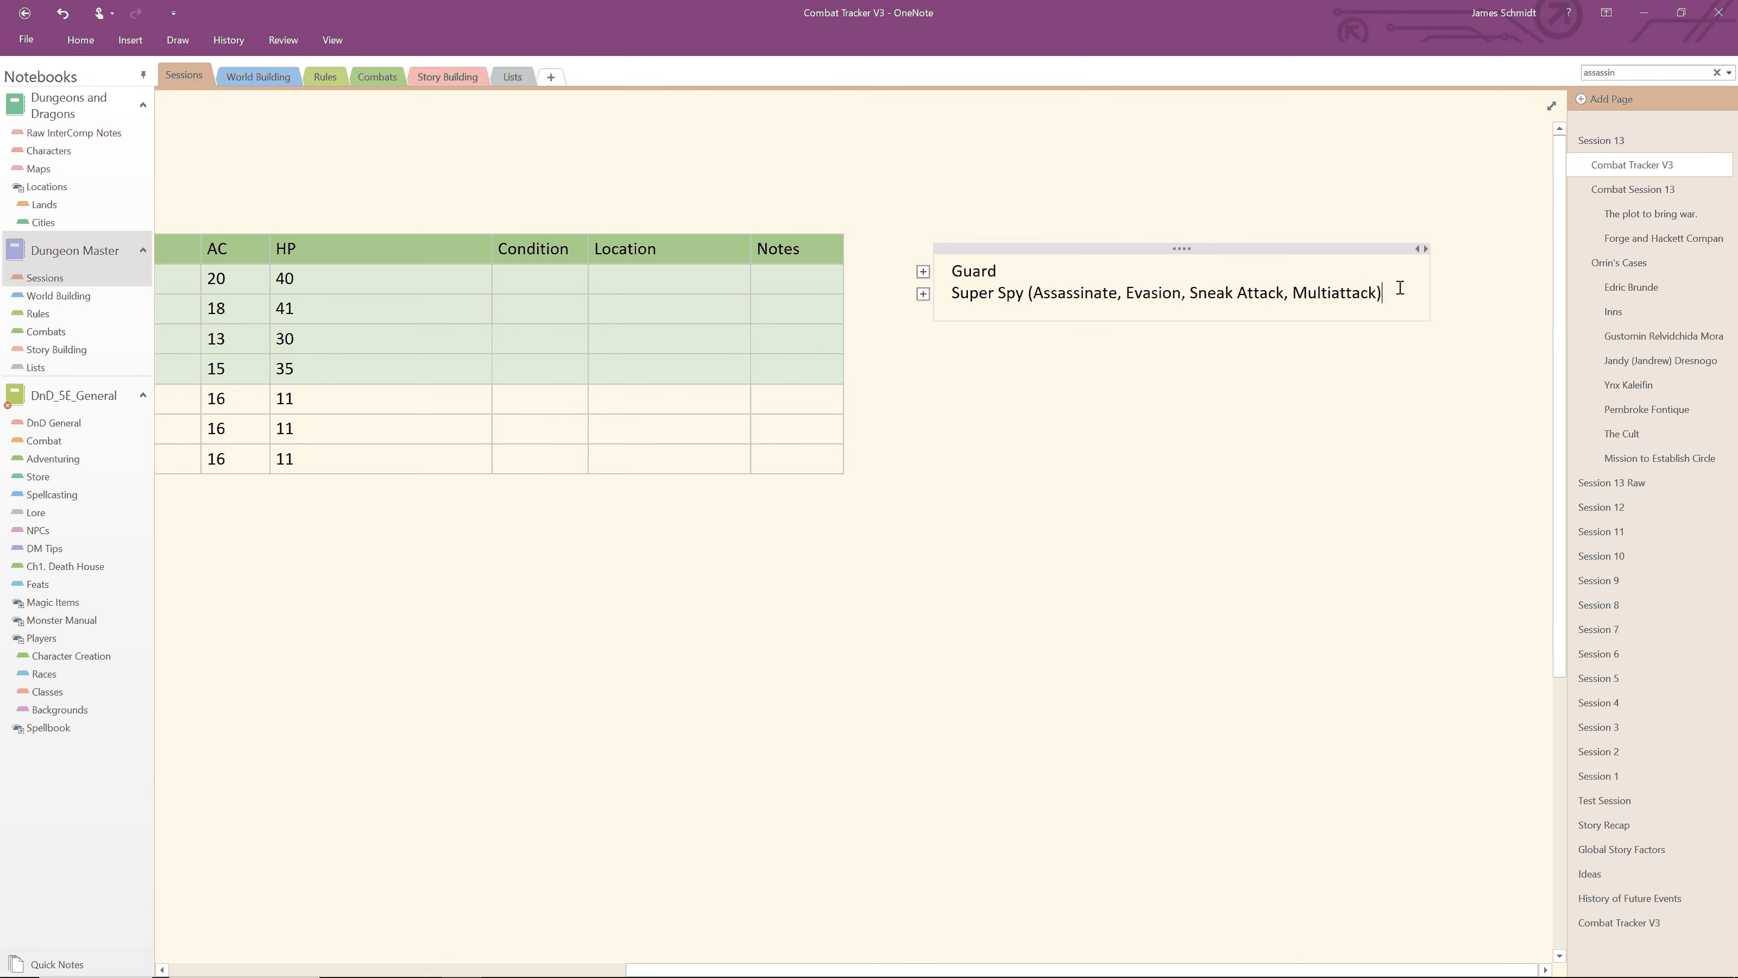
{"action": "key", "text": "Return"}
{"action": "type", "text": "g"}
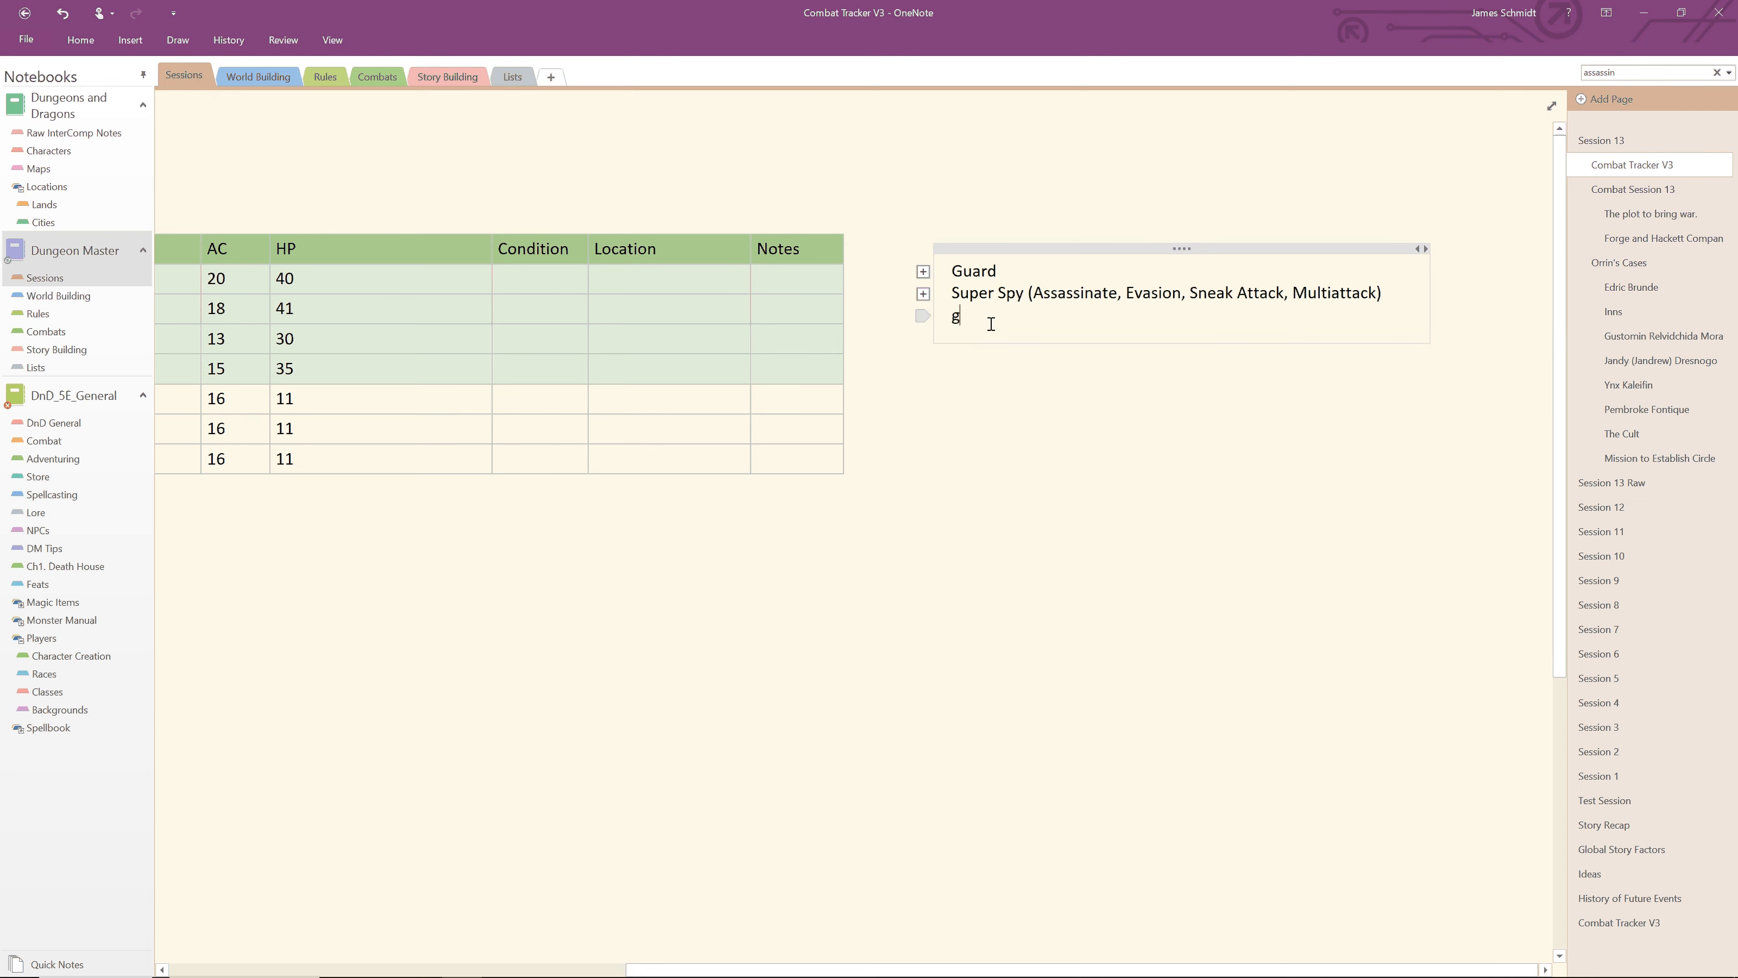
{"action": "left_click_drag", "start_coordinate": [991, 324], "coordinate": [941, 296]}
{"action": "key", "text": "ctrl+c"}
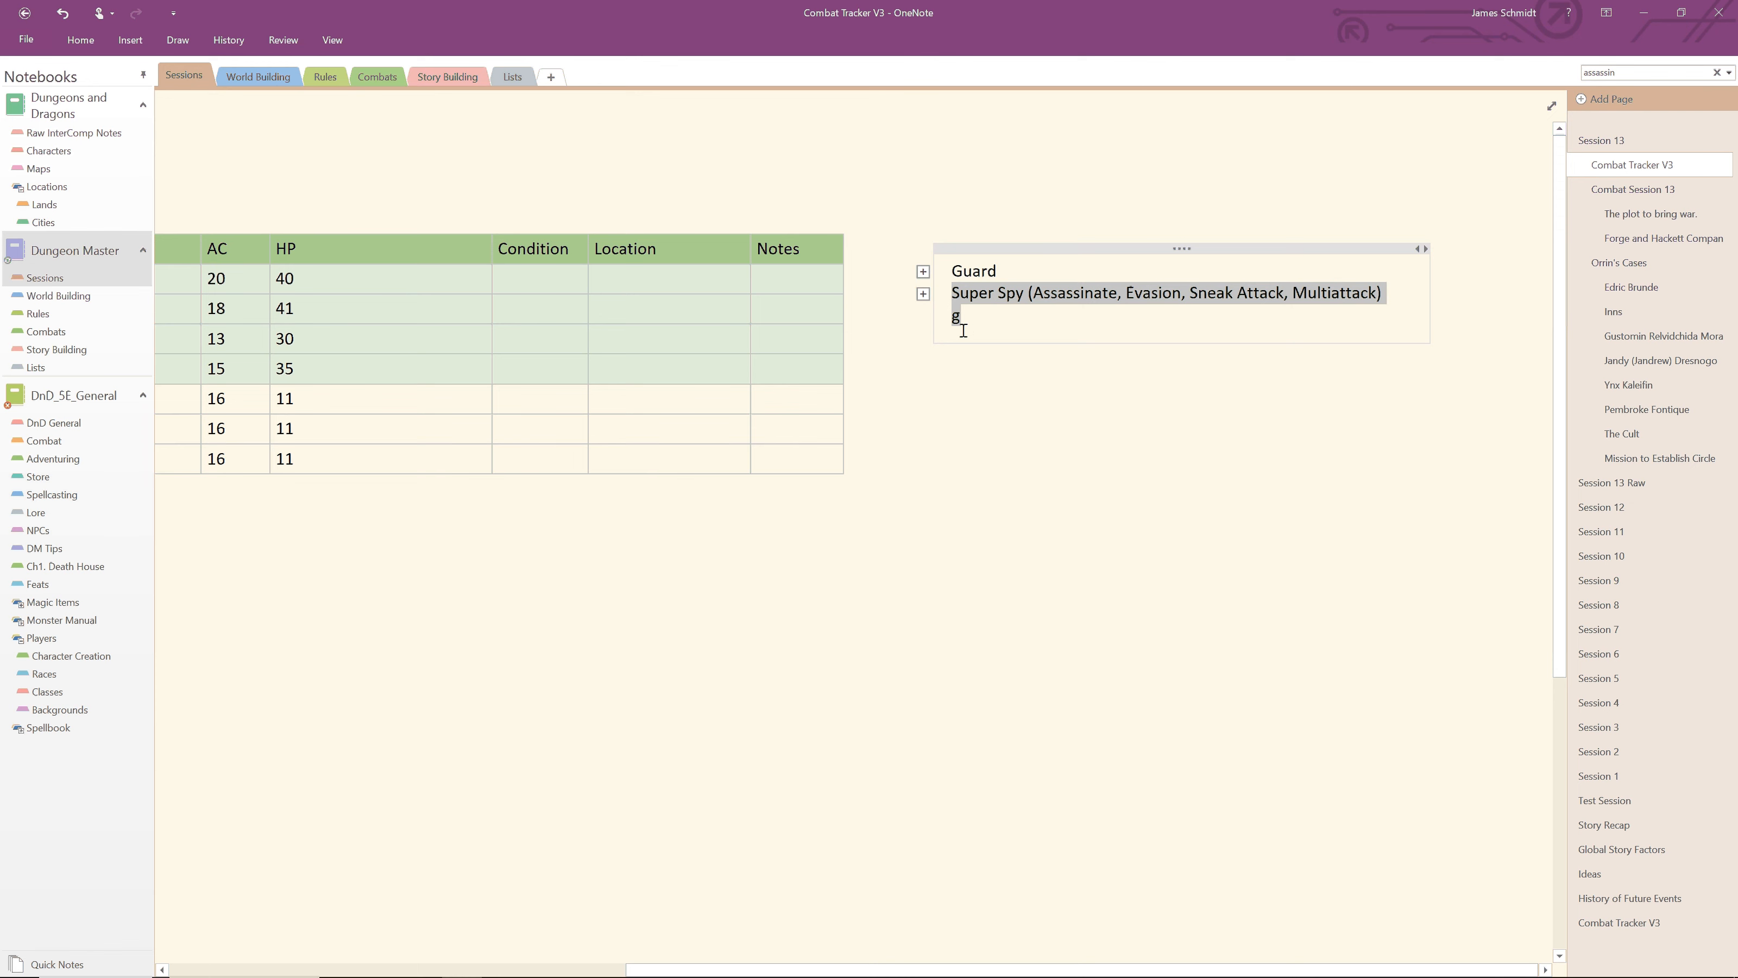
Step: Insert a row below the last Guard in the tracker table, paste the Super Spy entry as its Unit and delete the extra "g" line
{"action": "scroll", "coordinate": [1025, 486], "scroll_direction": "left", "scroll_amount": 10}
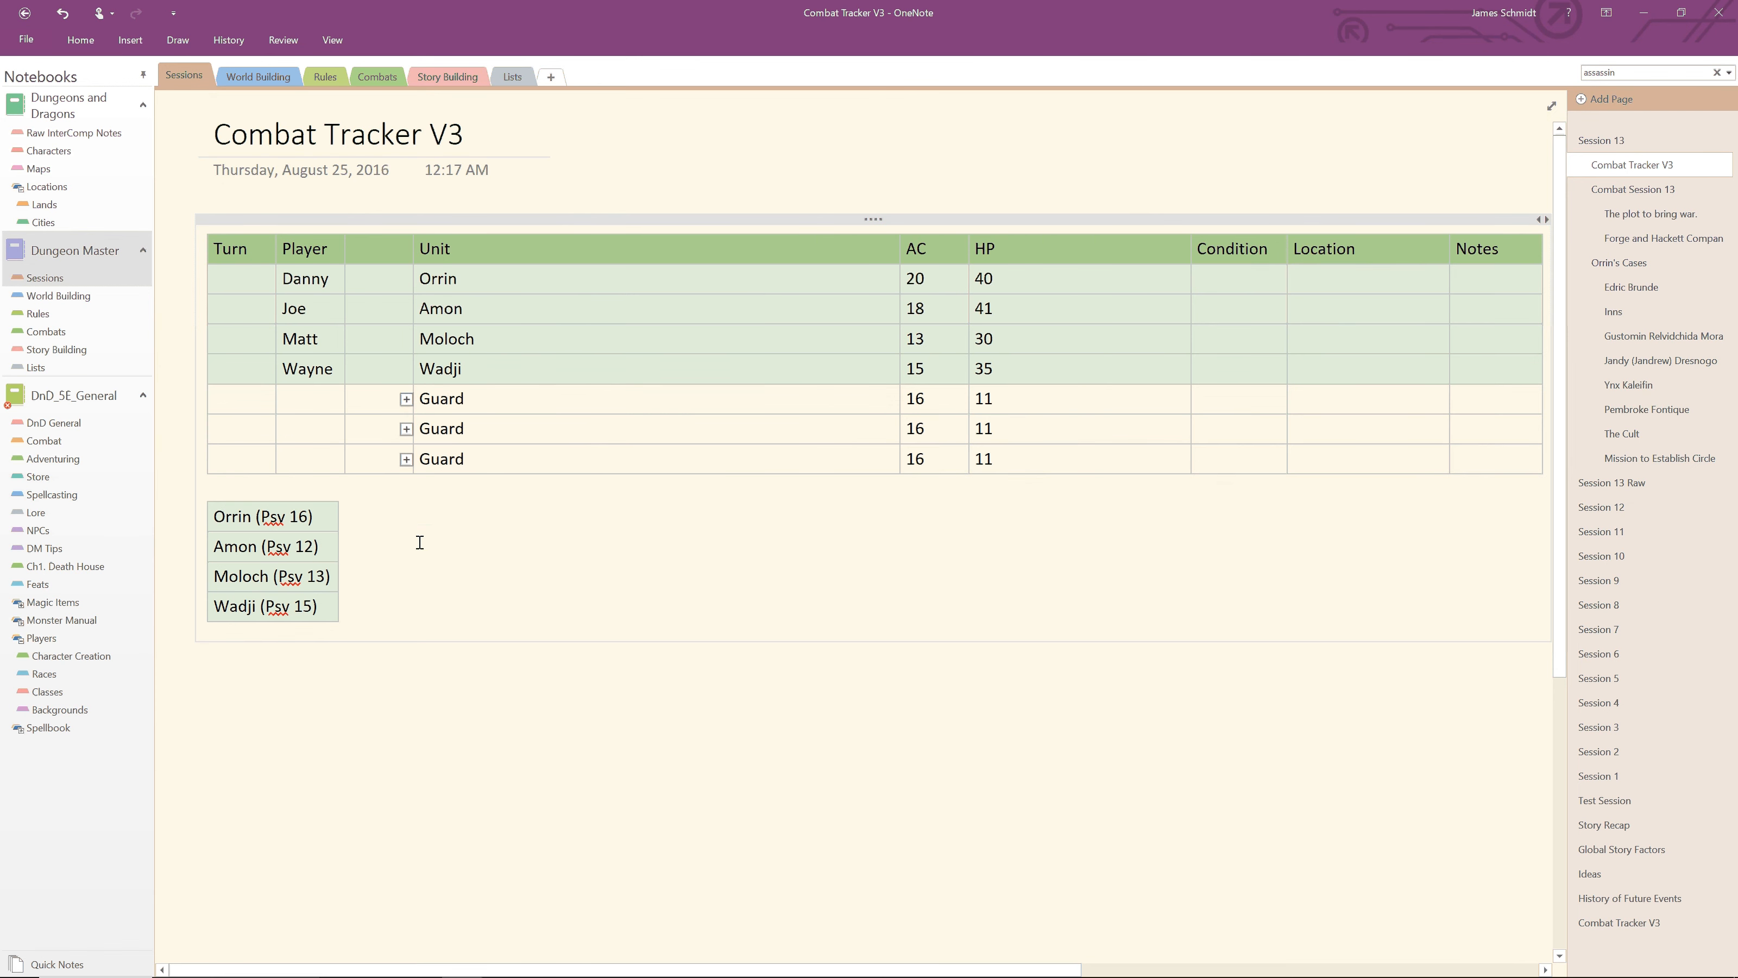
{"action": "left_click", "coordinate": [473, 460]}
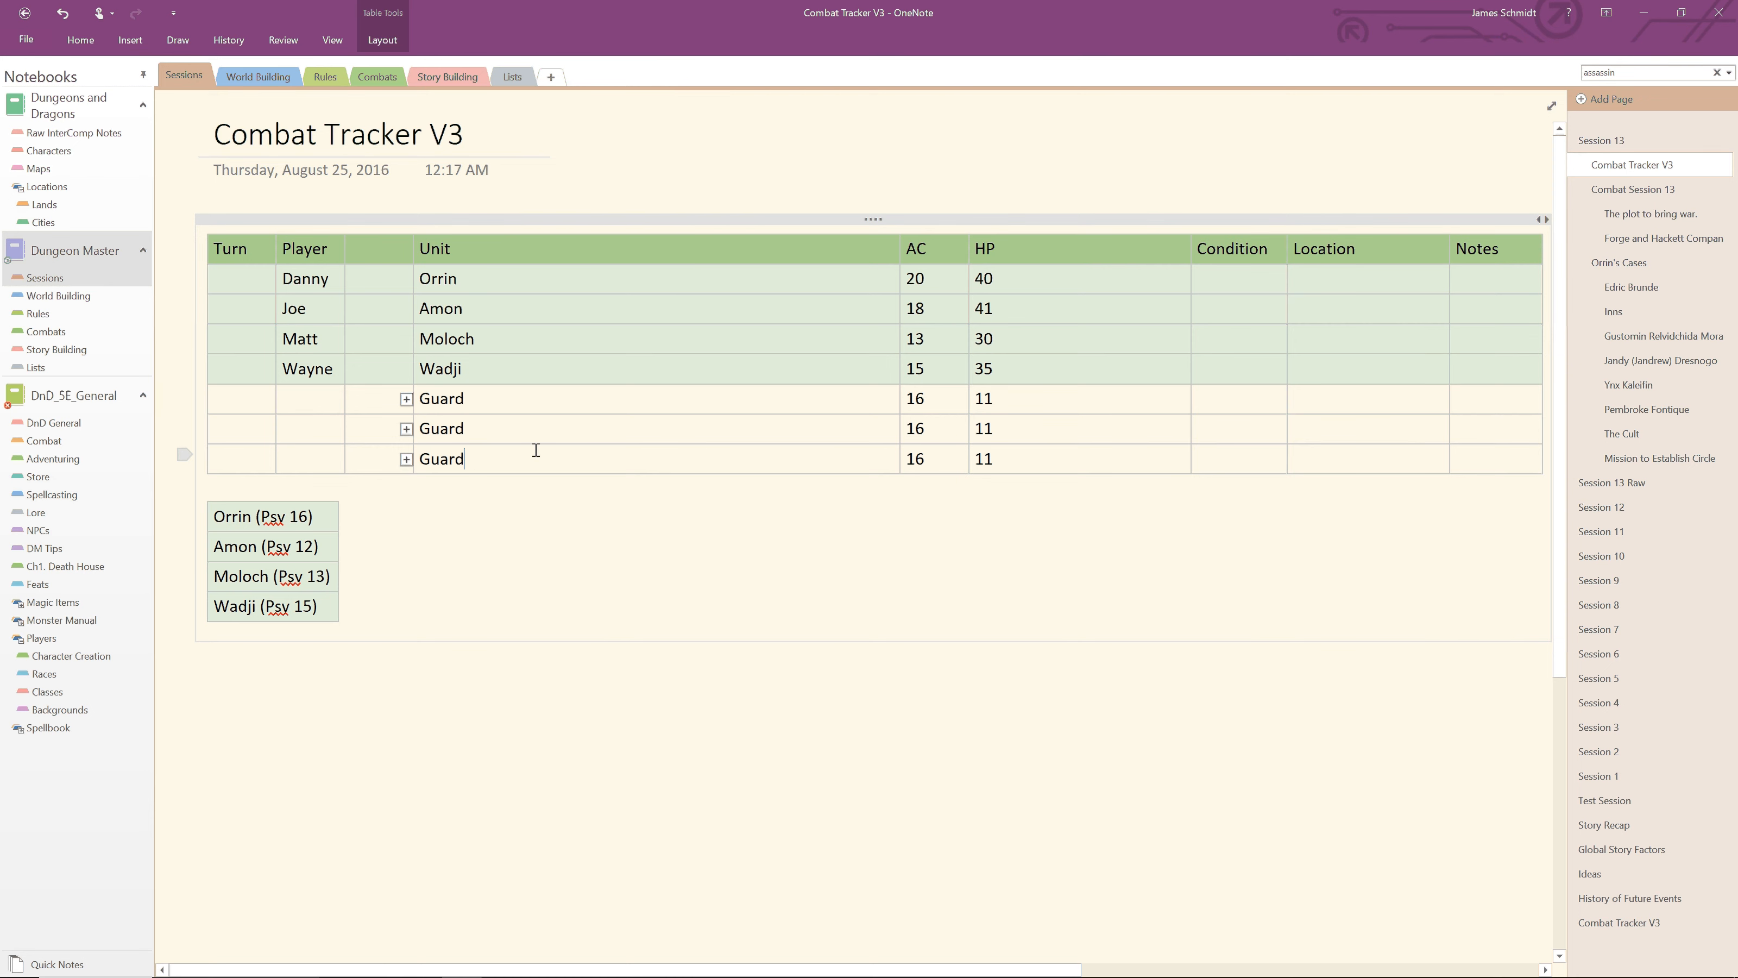
{"action": "left_click", "coordinate": [387, 50]}
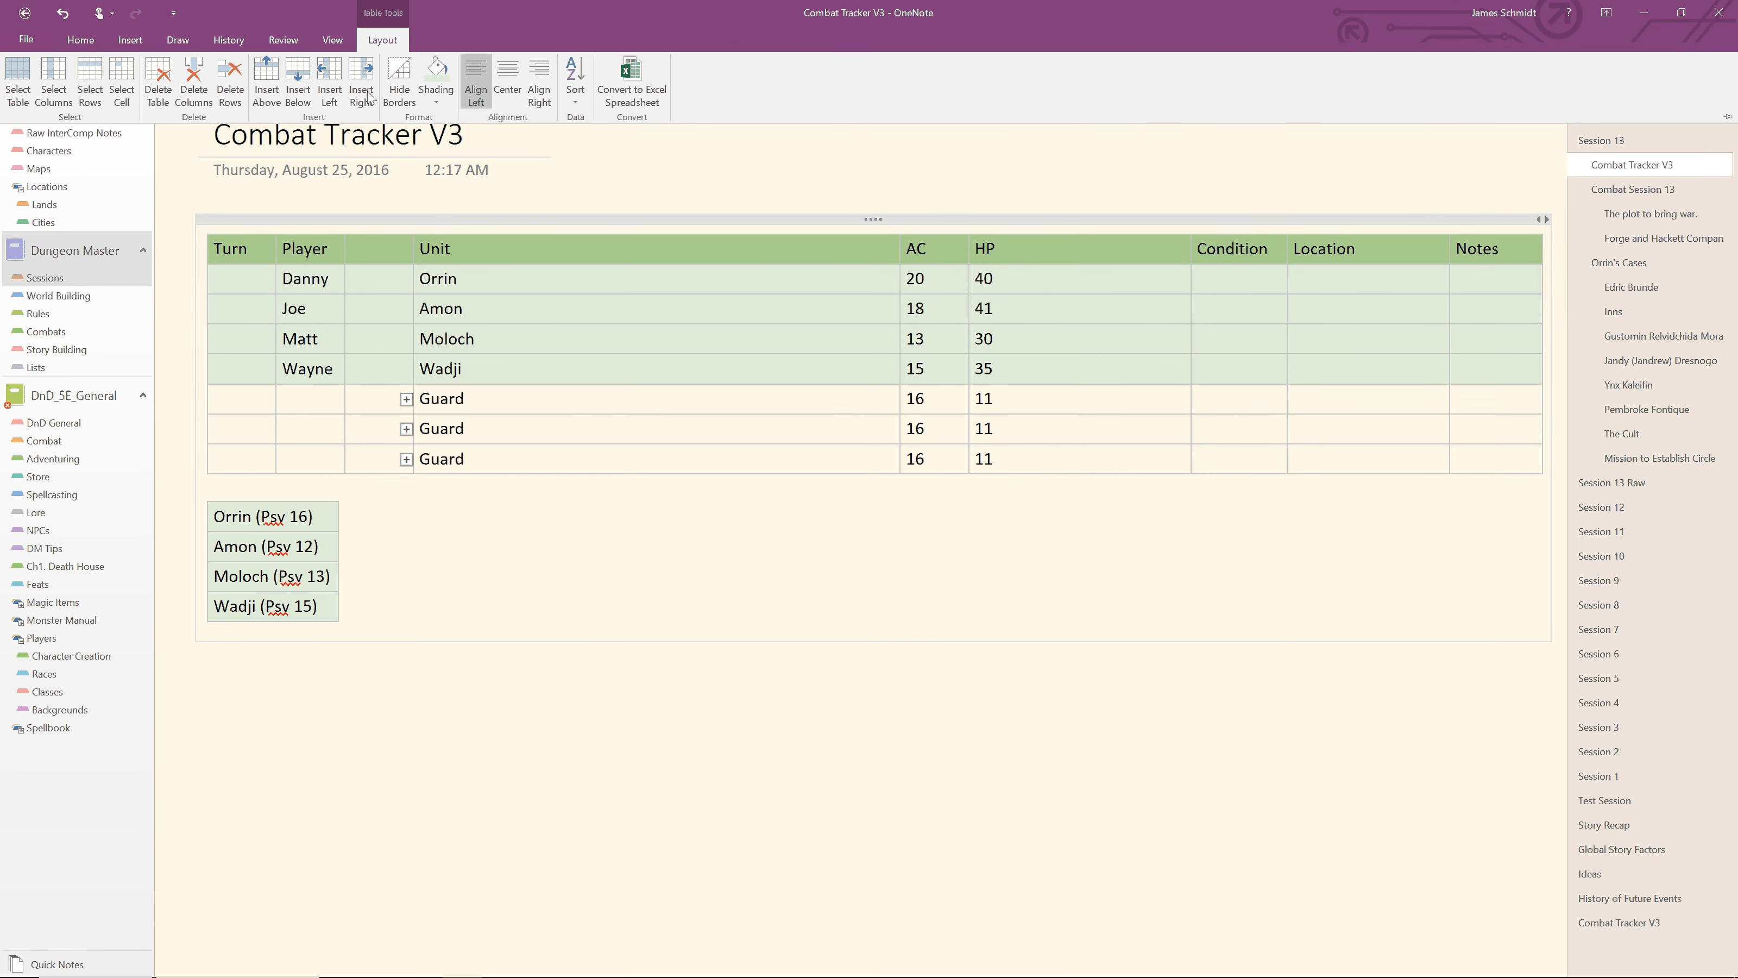
{"action": "left_click", "coordinate": [302, 100]}
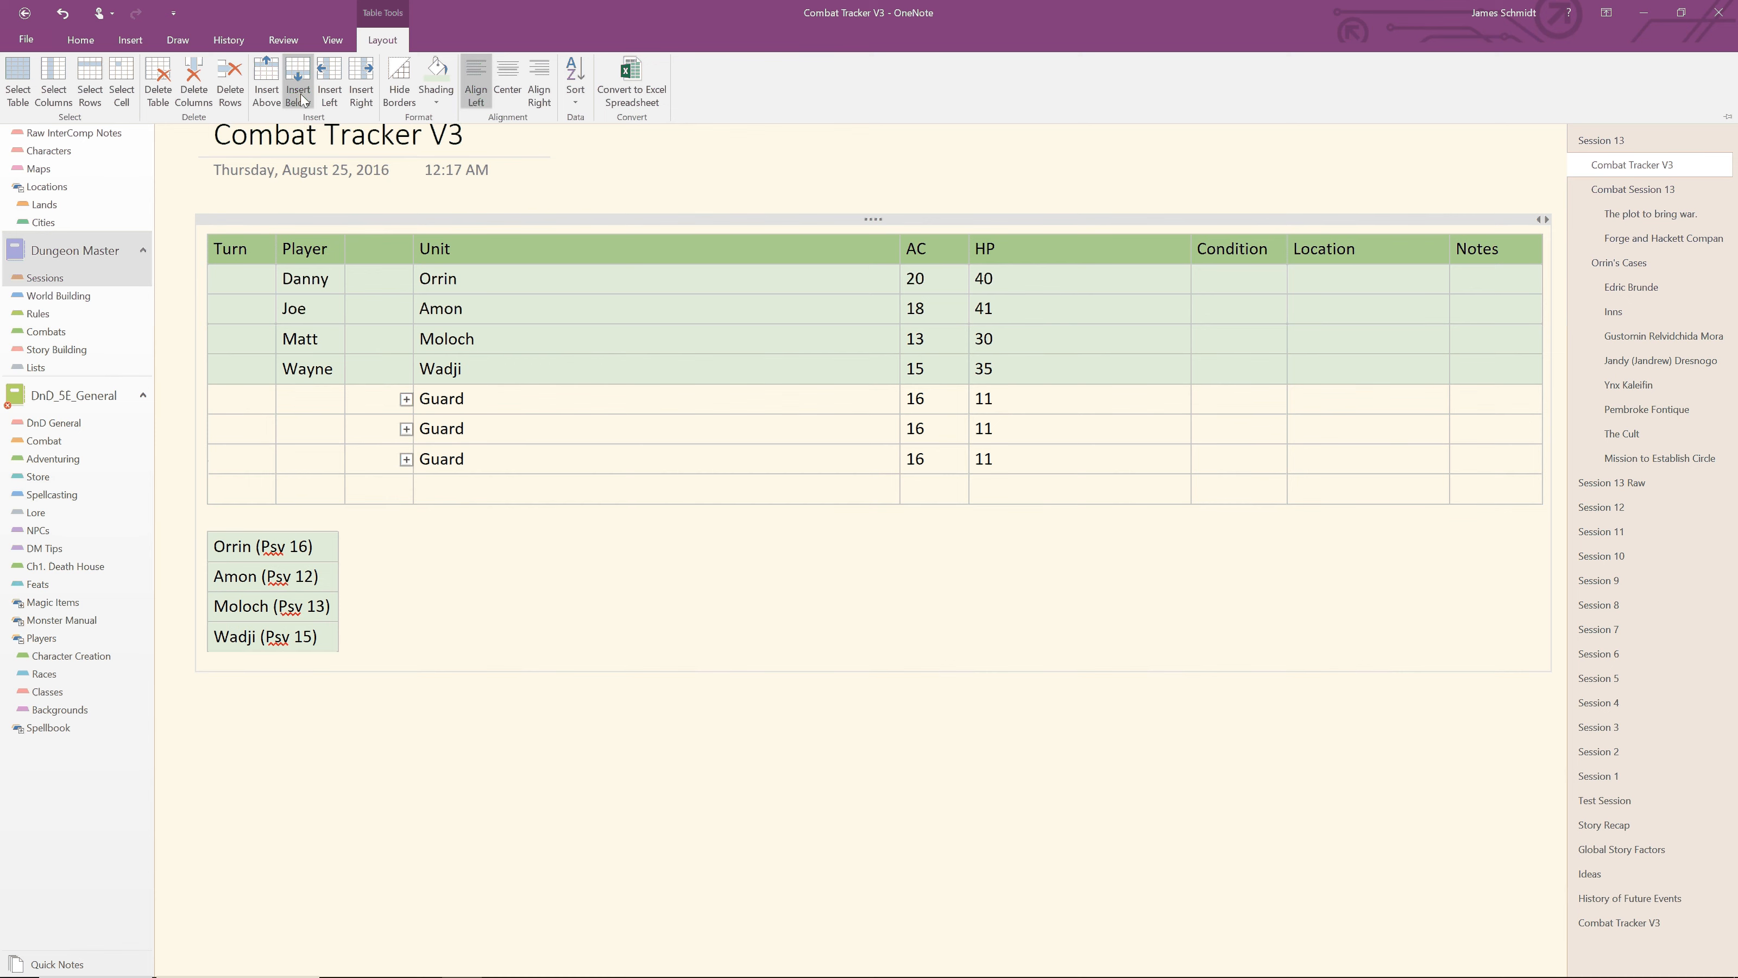
{"action": "left_click", "coordinate": [450, 493]}
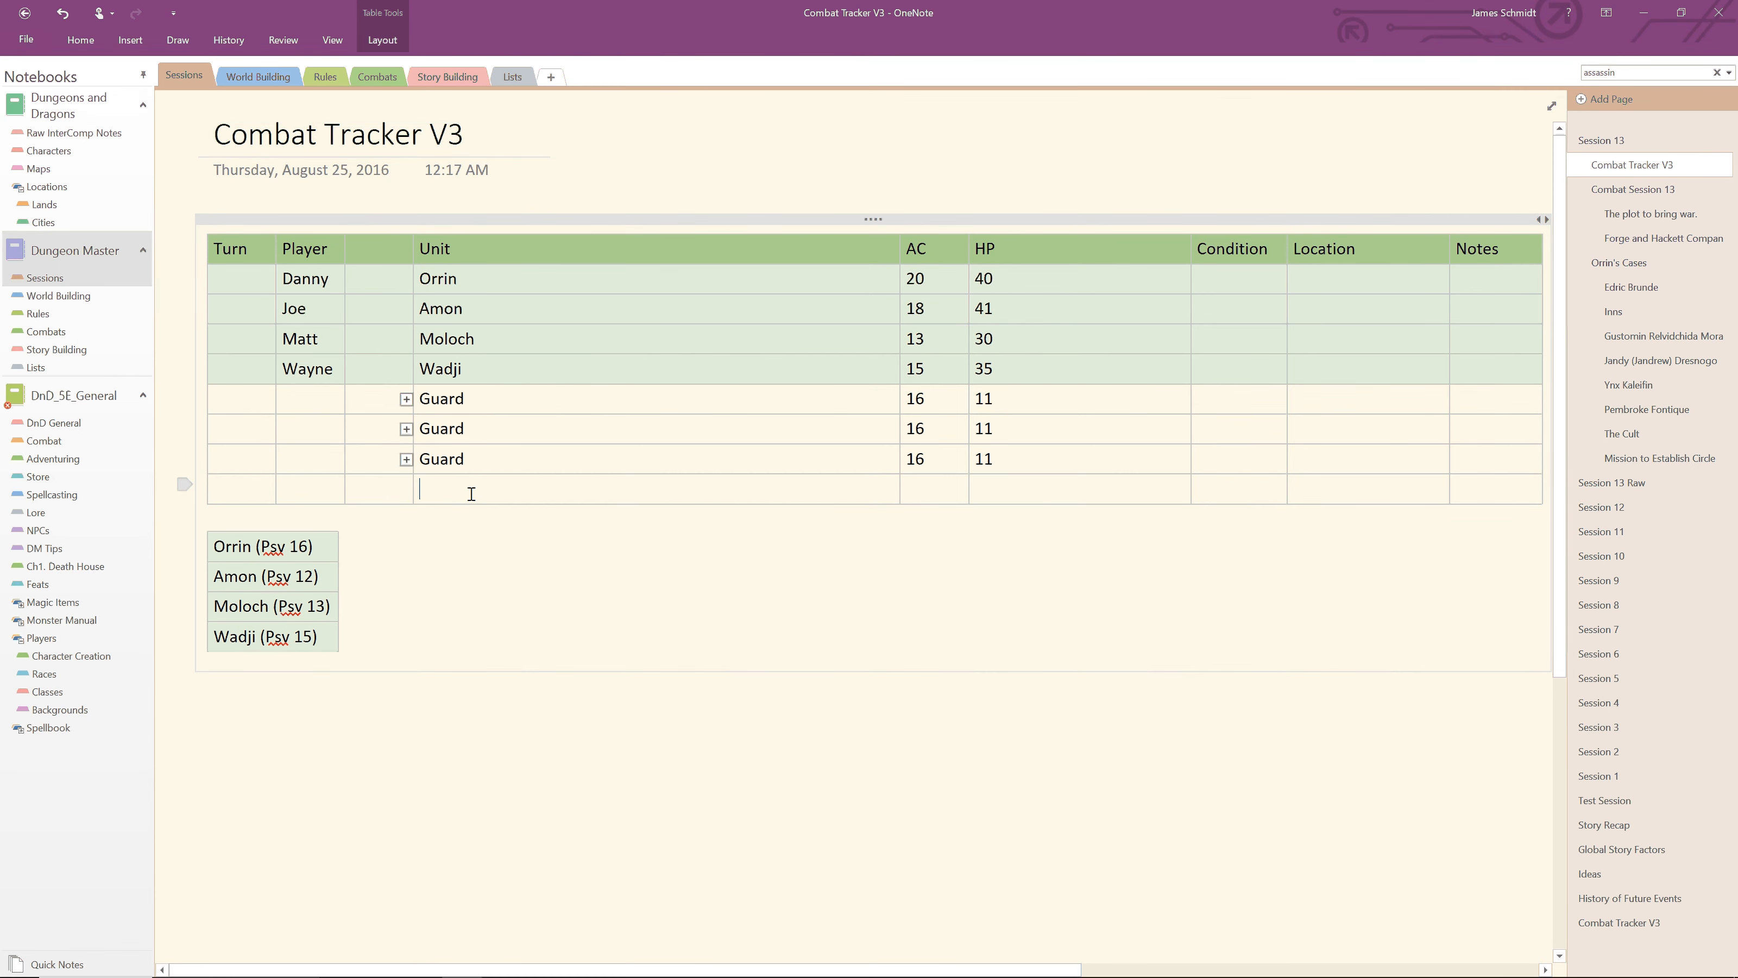
{"action": "key", "text": "ctrl+v"}
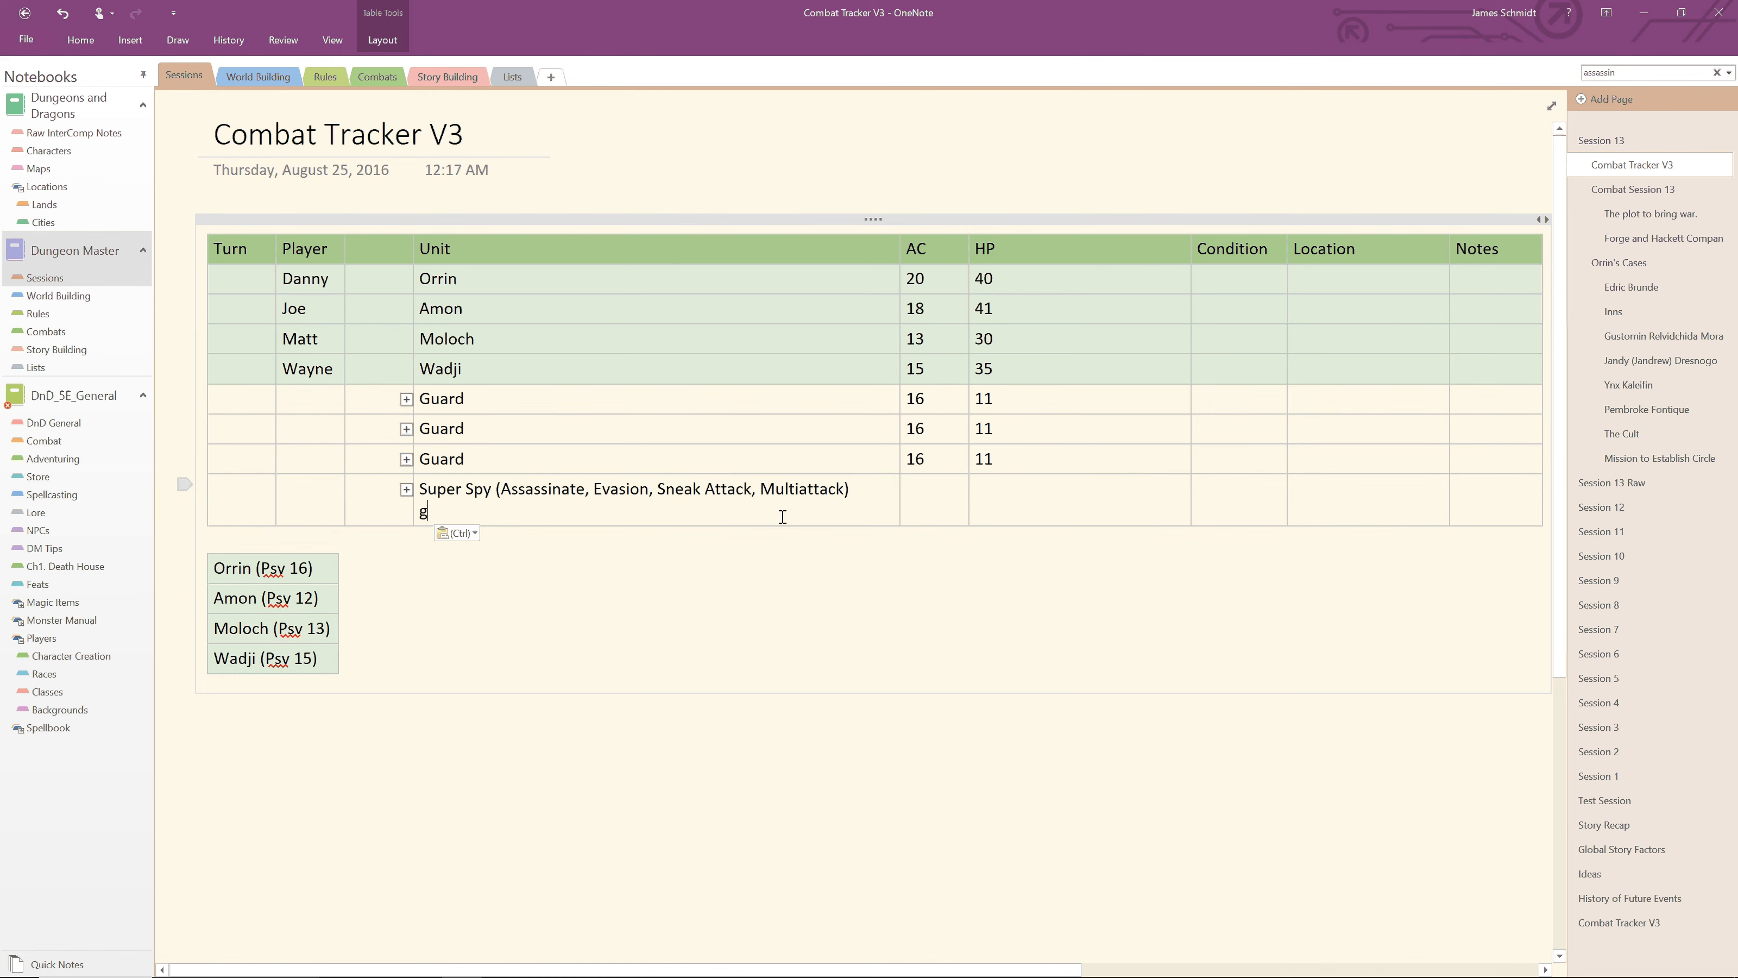
{"action": "key", "text": "BackSpace"}
{"action": "key", "text": "BackSpace"}
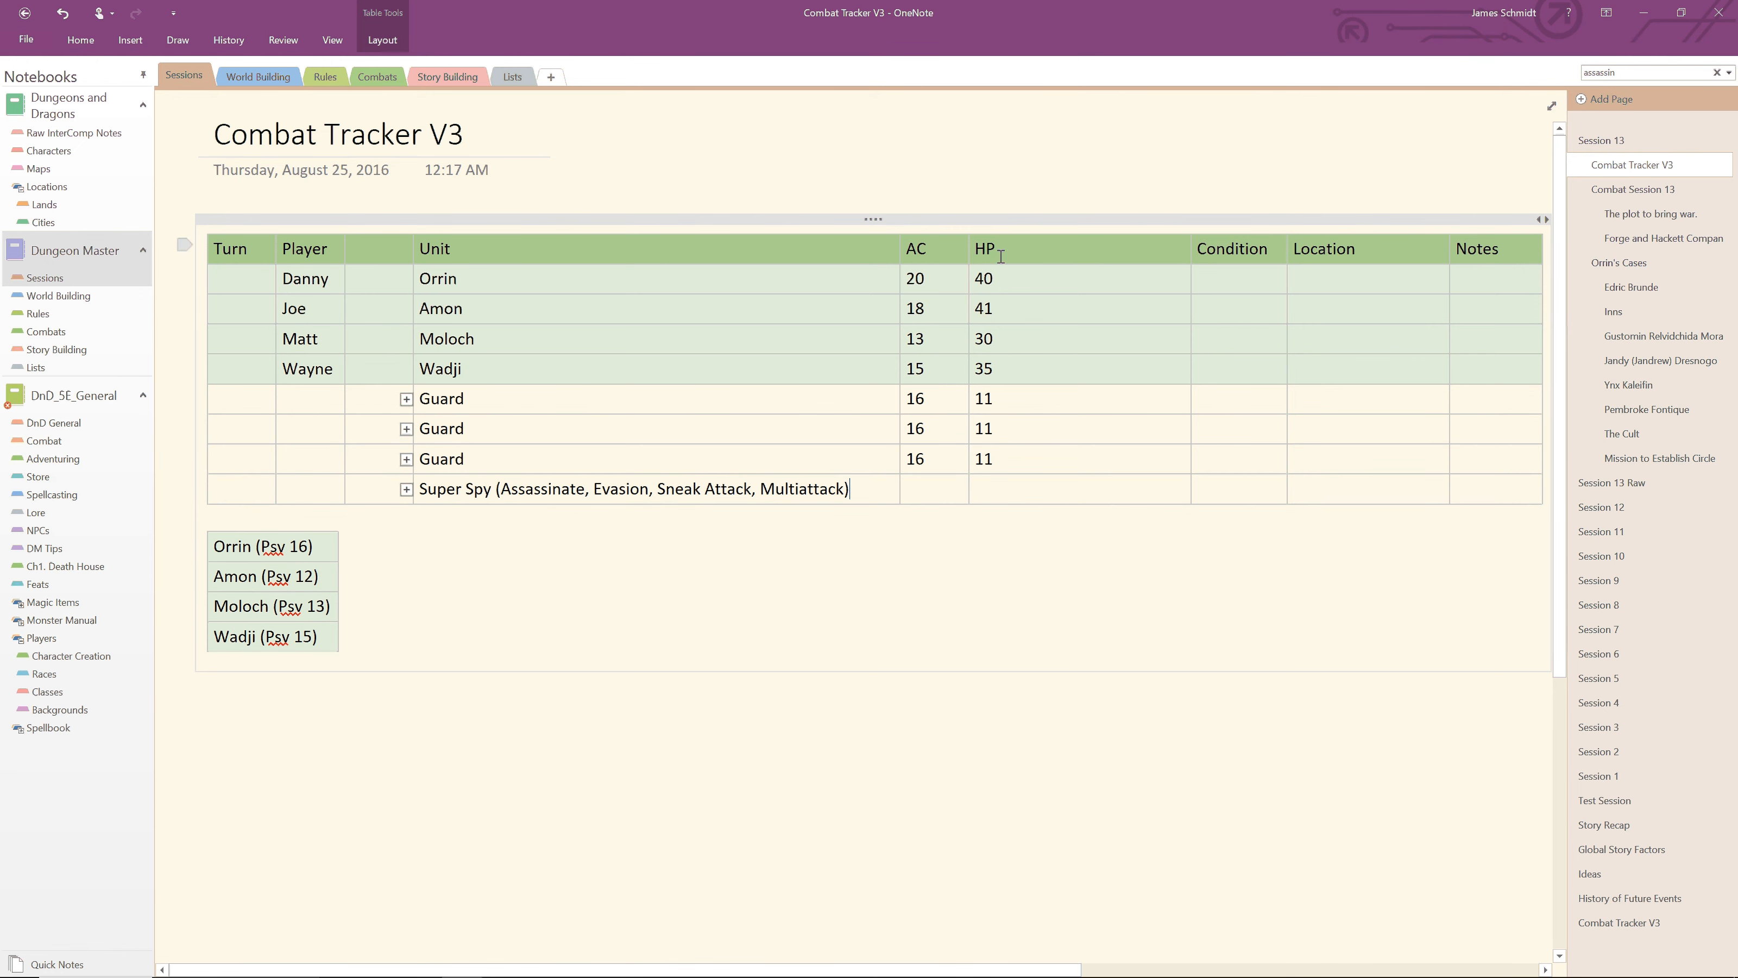
Step: Expand the Super Spy stat block in the table and enter AC 15 and HP 78 in its row
{"action": "double_click", "coordinate": [405, 489]}
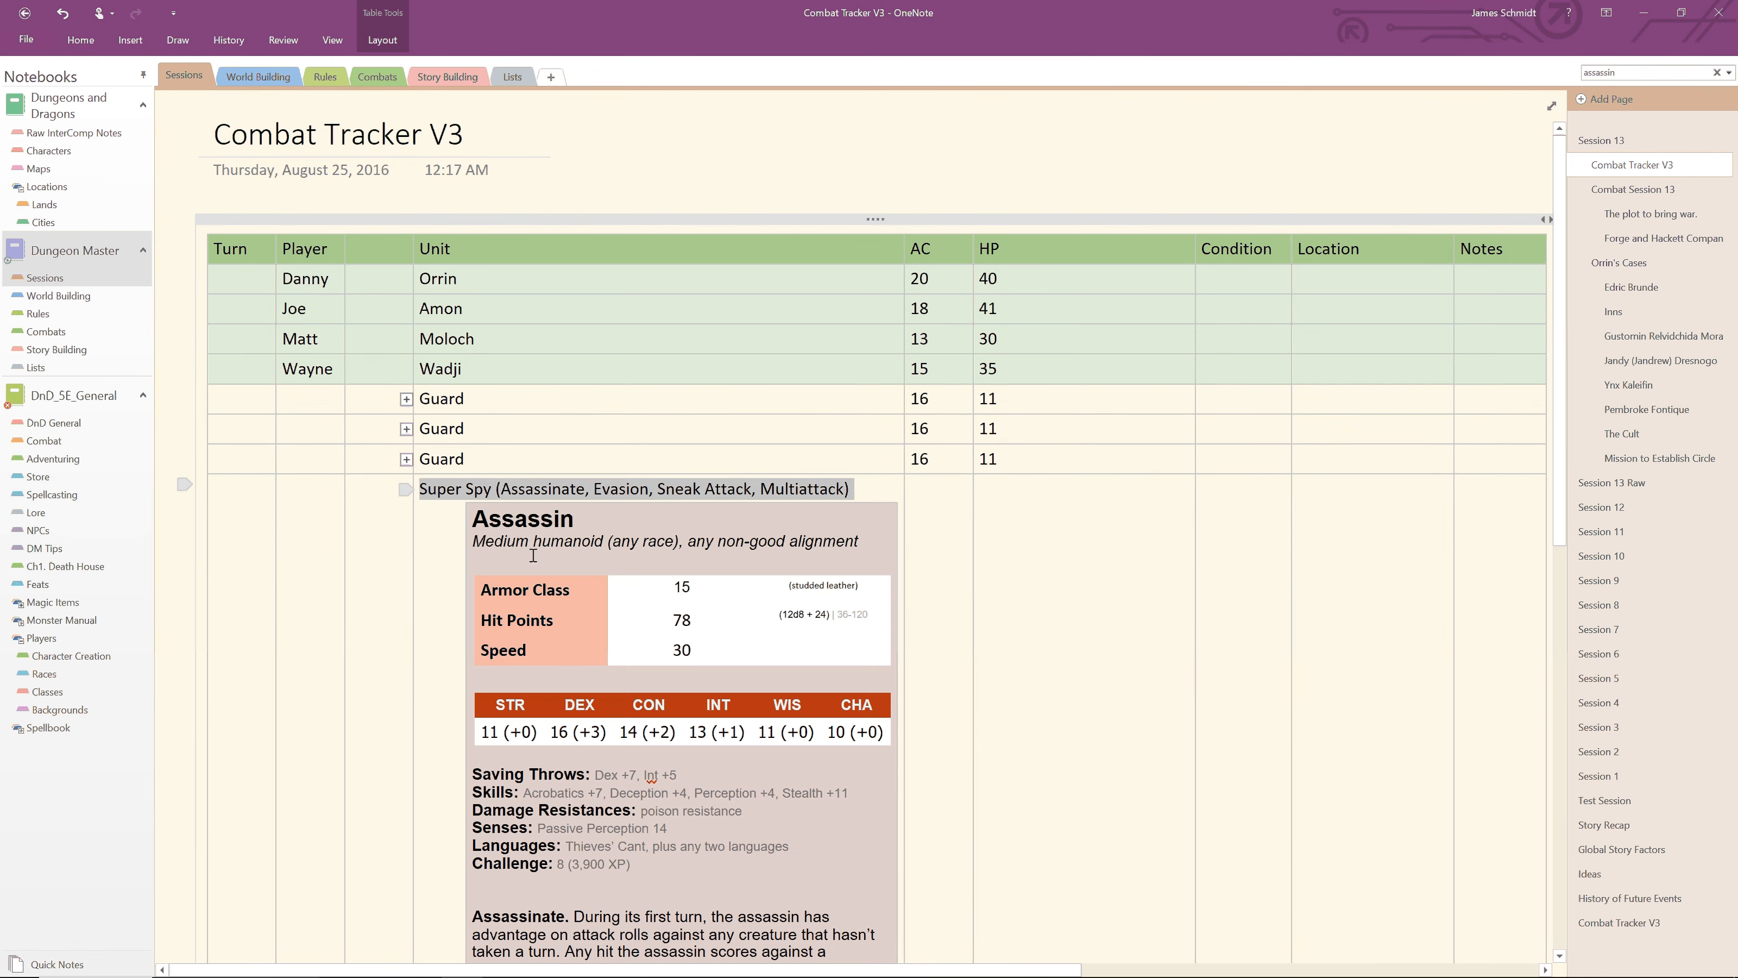
{"action": "left_click", "coordinate": [923, 510]}
{"action": "type", "text": "17"}
{"action": "key", "text": "BackSpace"}
{"action": "type", "text": "5"}
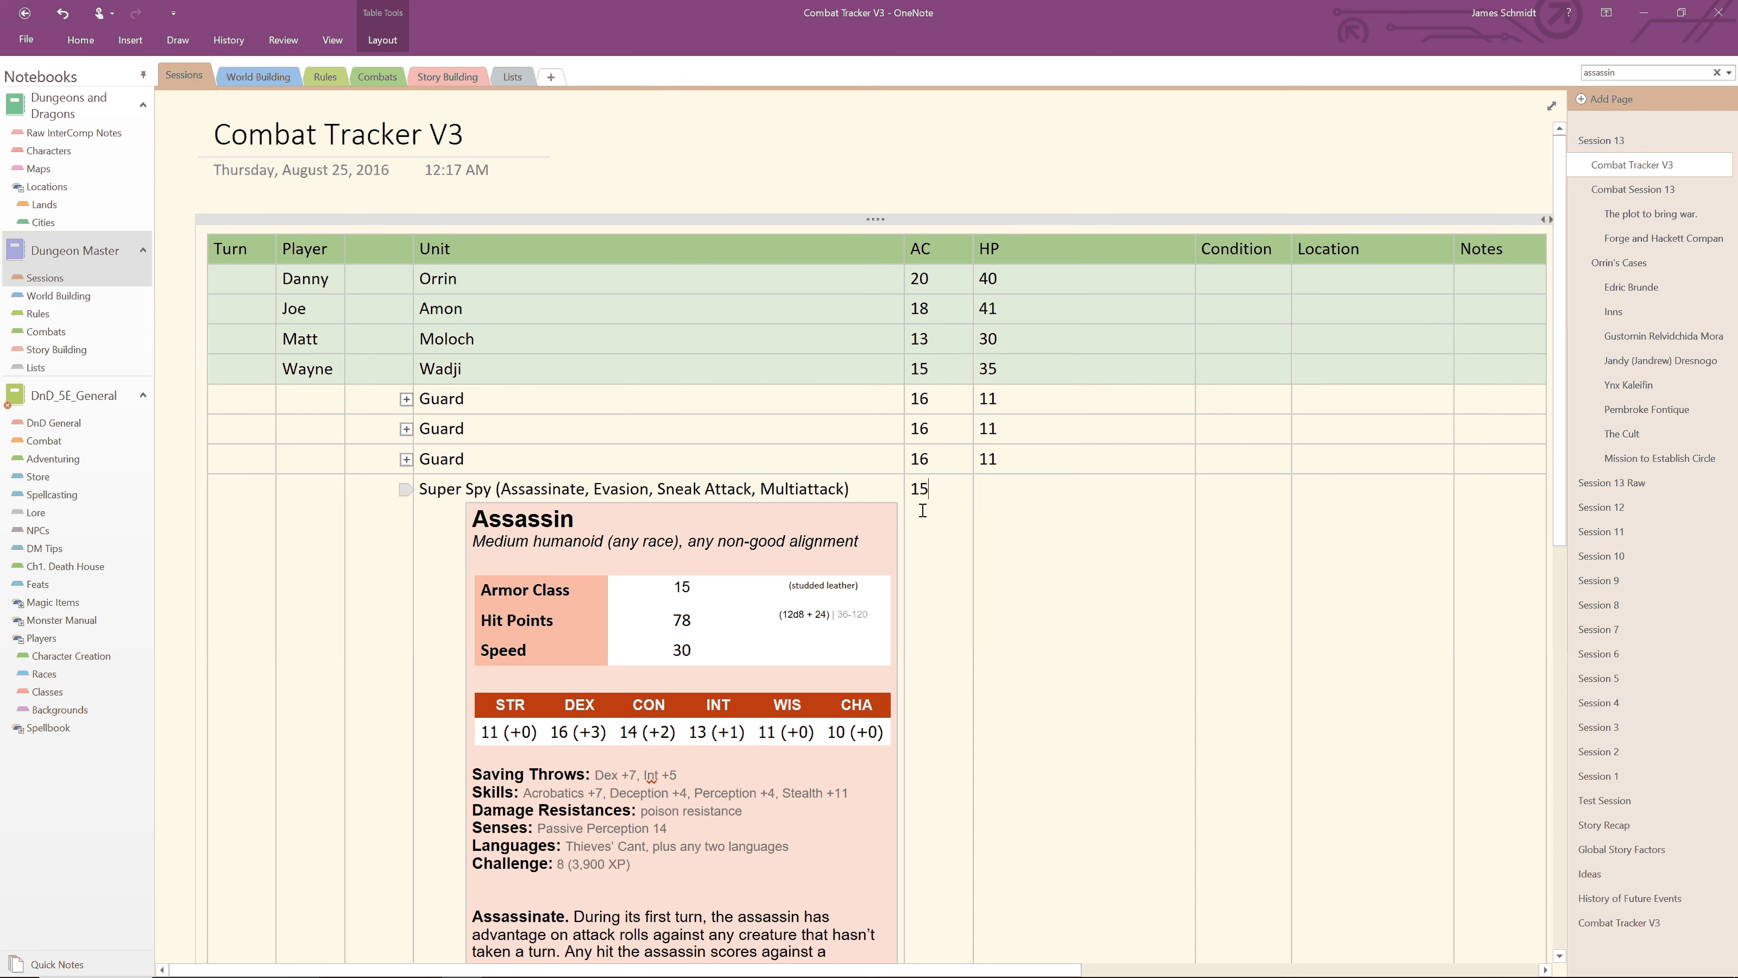
{"action": "left_click", "coordinate": [1004, 509]}
{"action": "type", "text": "78"}
Step: Change the Hit Points inside the Super Spy stat block to 58 and restore them to 78
{"action": "left_click_drag", "start_coordinate": [685, 618], "coordinate": [678, 622]}
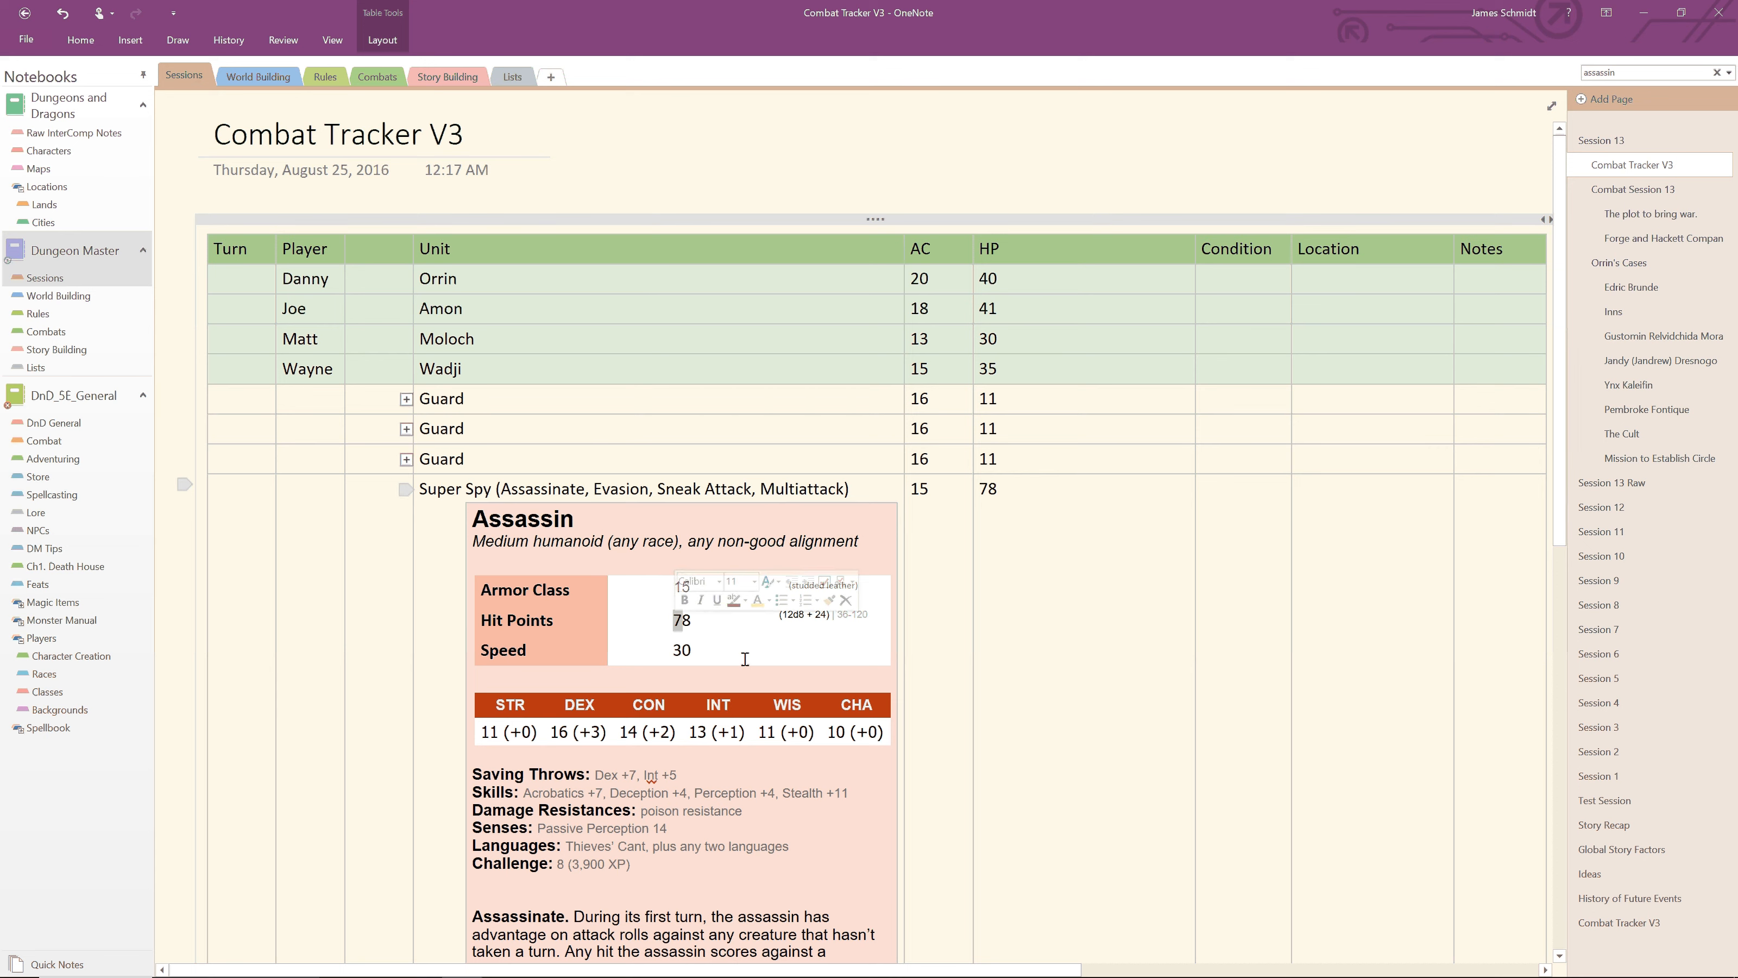
{"action": "type", "text": "5"}
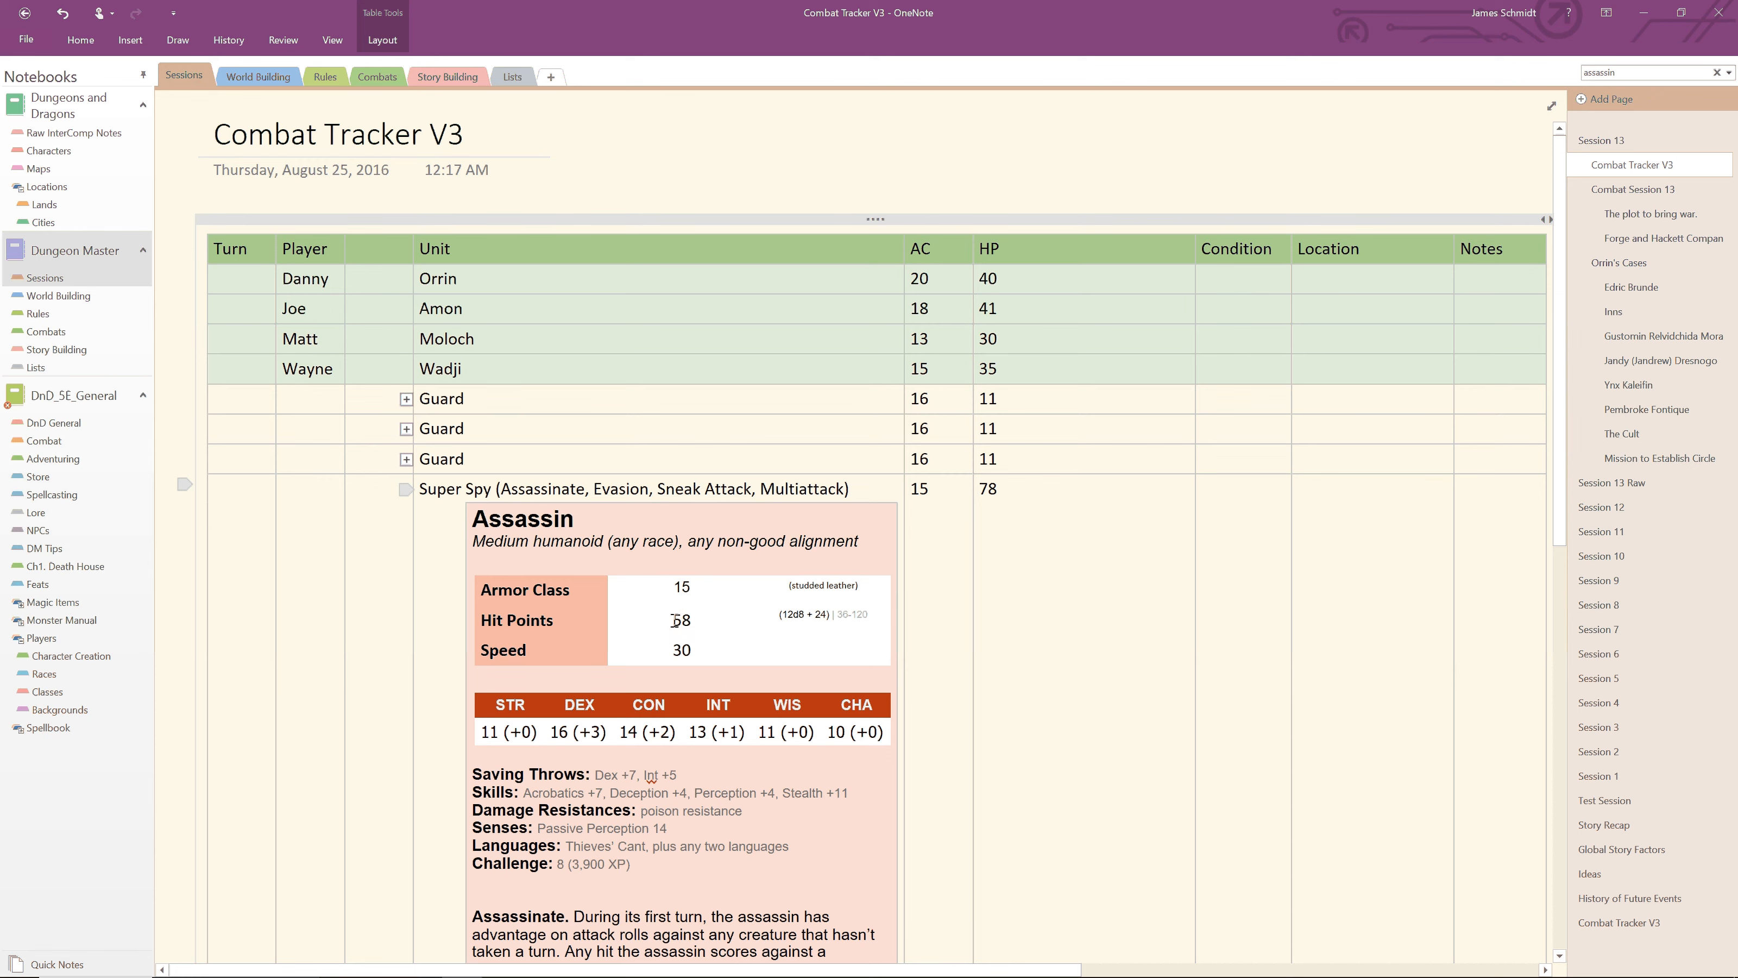
{"action": "left_click_drag", "start_coordinate": [672, 620], "coordinate": [679, 620]}
{"action": "type", "text": "7"}
Step: Collapse the Super Spy stat block in the tracker table
{"action": "double_click", "coordinate": [404, 493]}
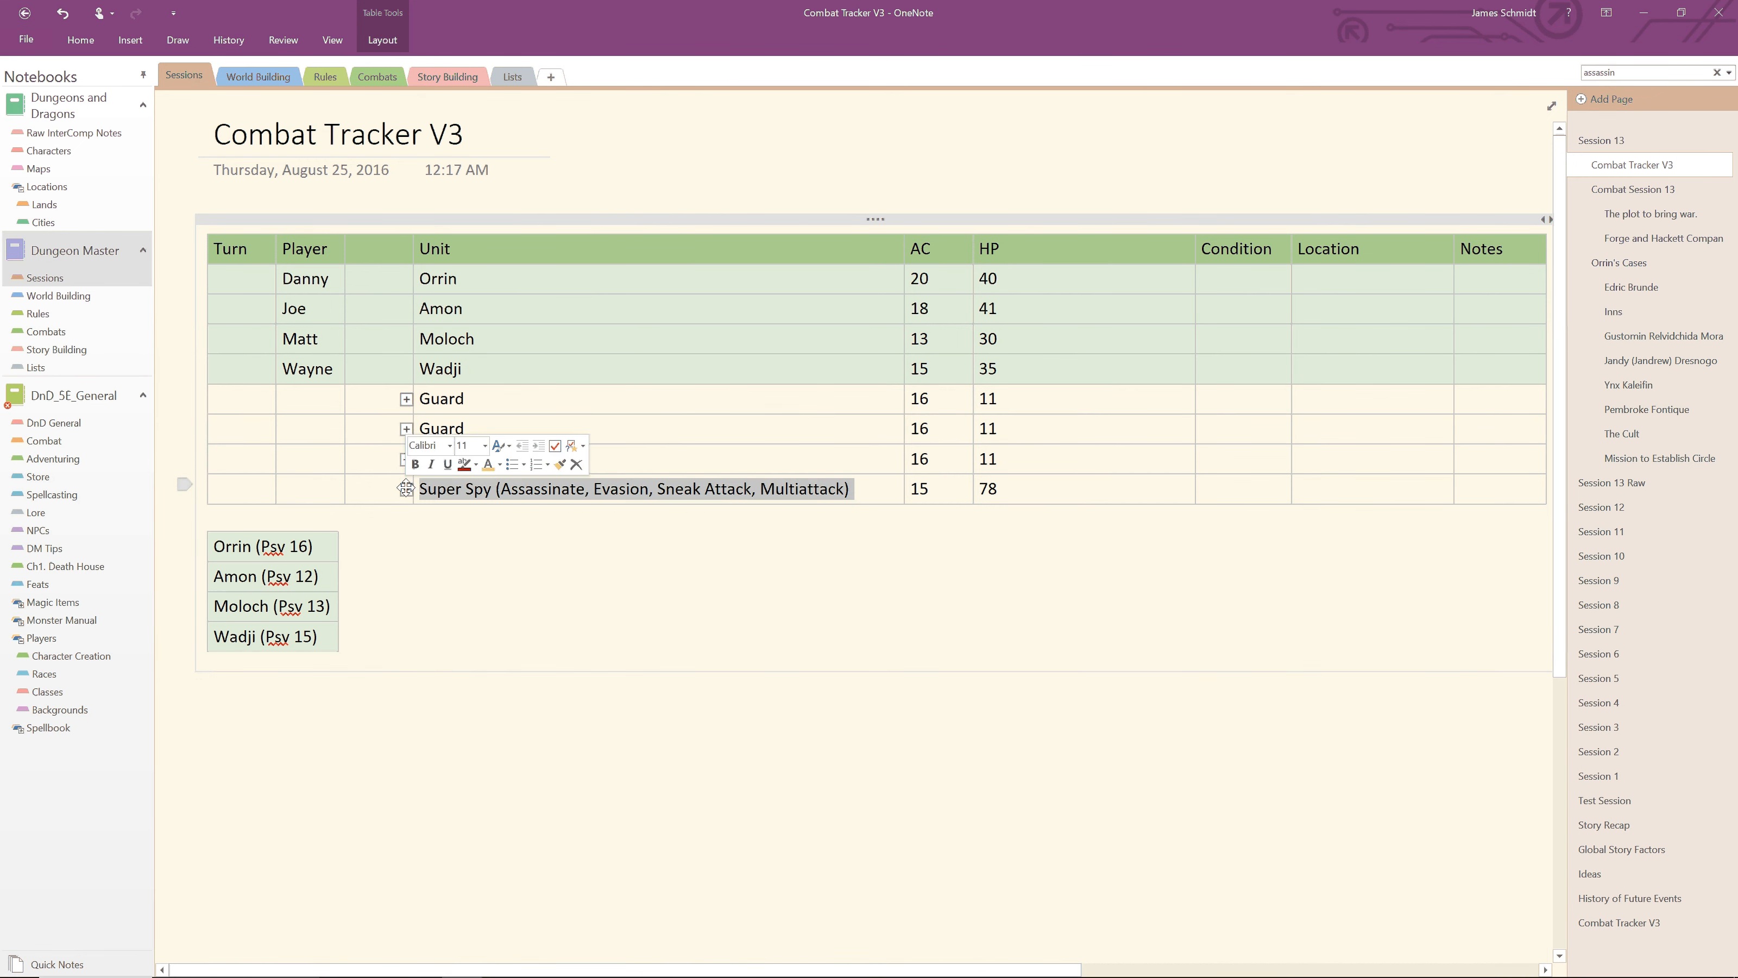
{"action": "left_click", "coordinate": [589, 356]}
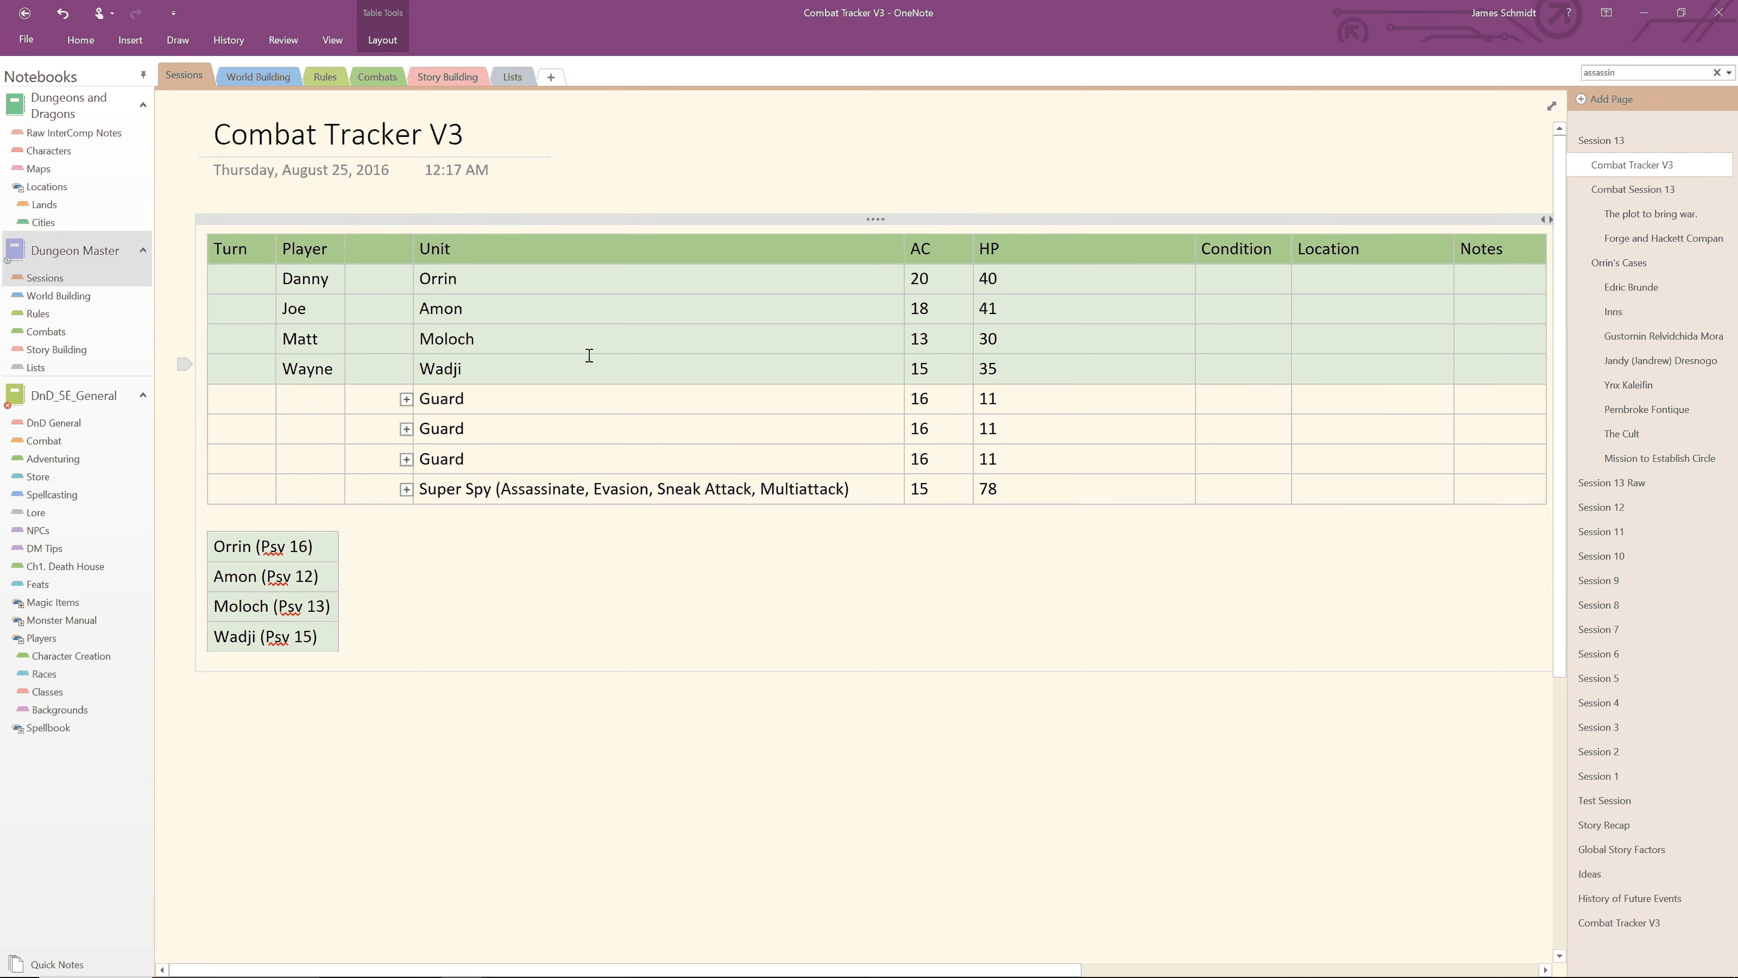
Step: Copy the whole tracker container and paste a duplicate of both tables below the original Psy list
{"action": "left_click", "coordinate": [538, 231]}
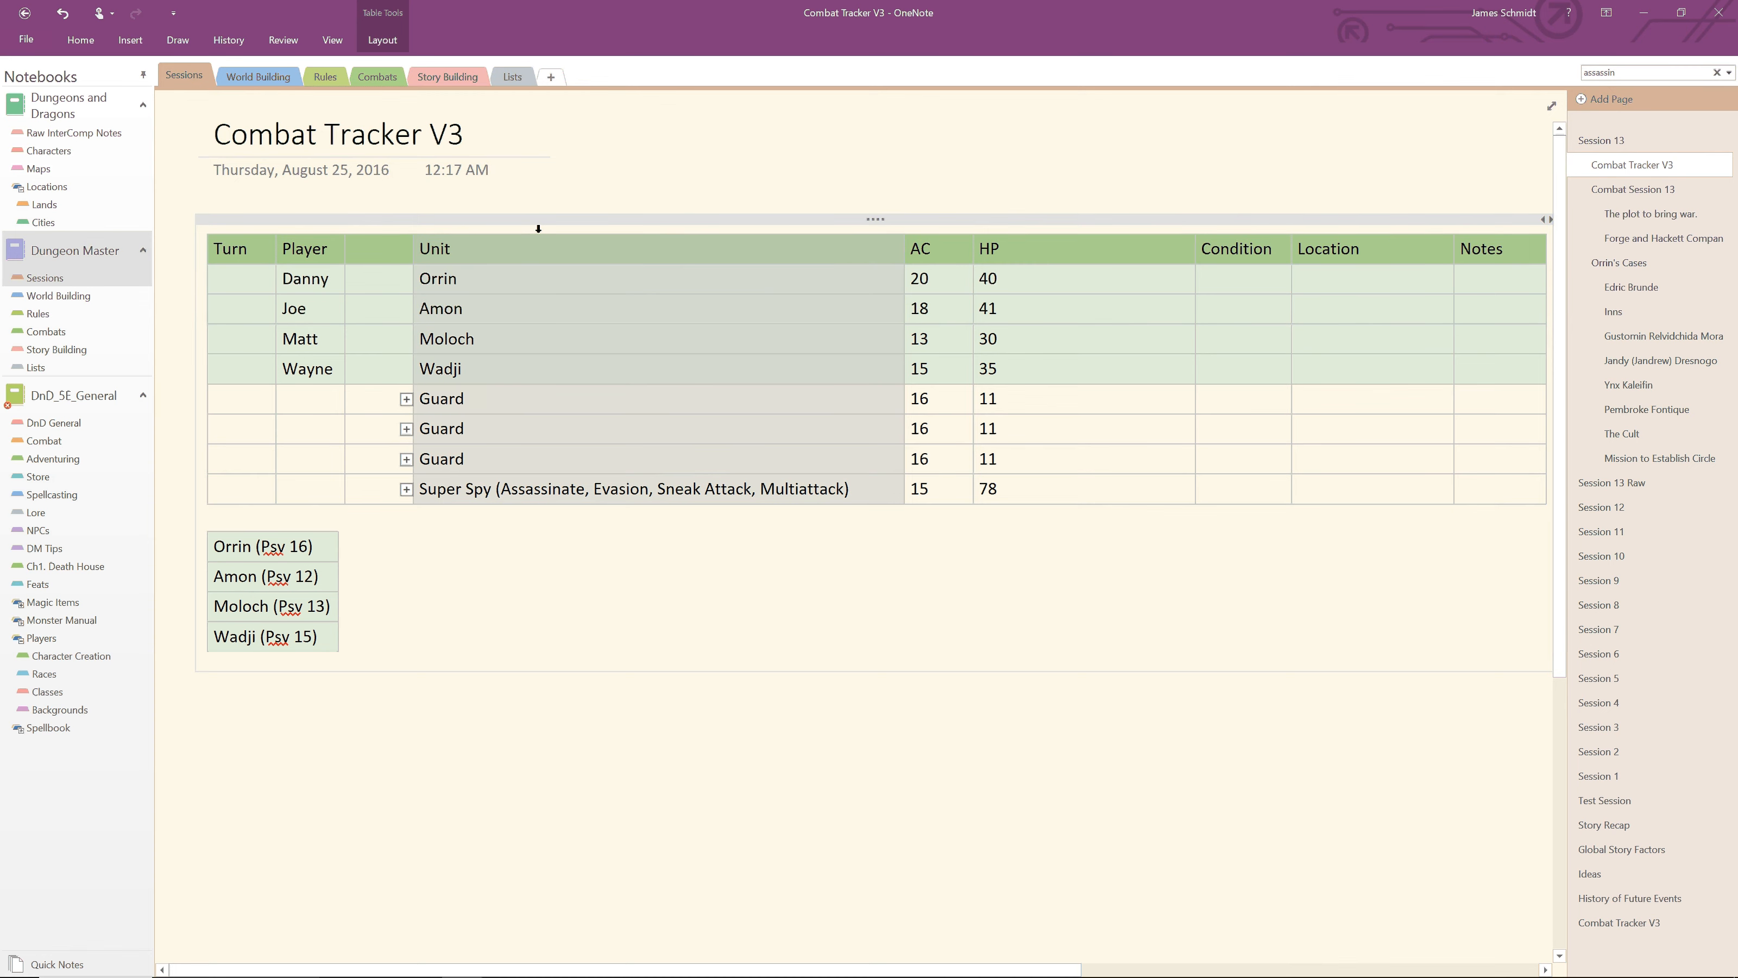
{"action": "left_click", "coordinate": [660, 221]}
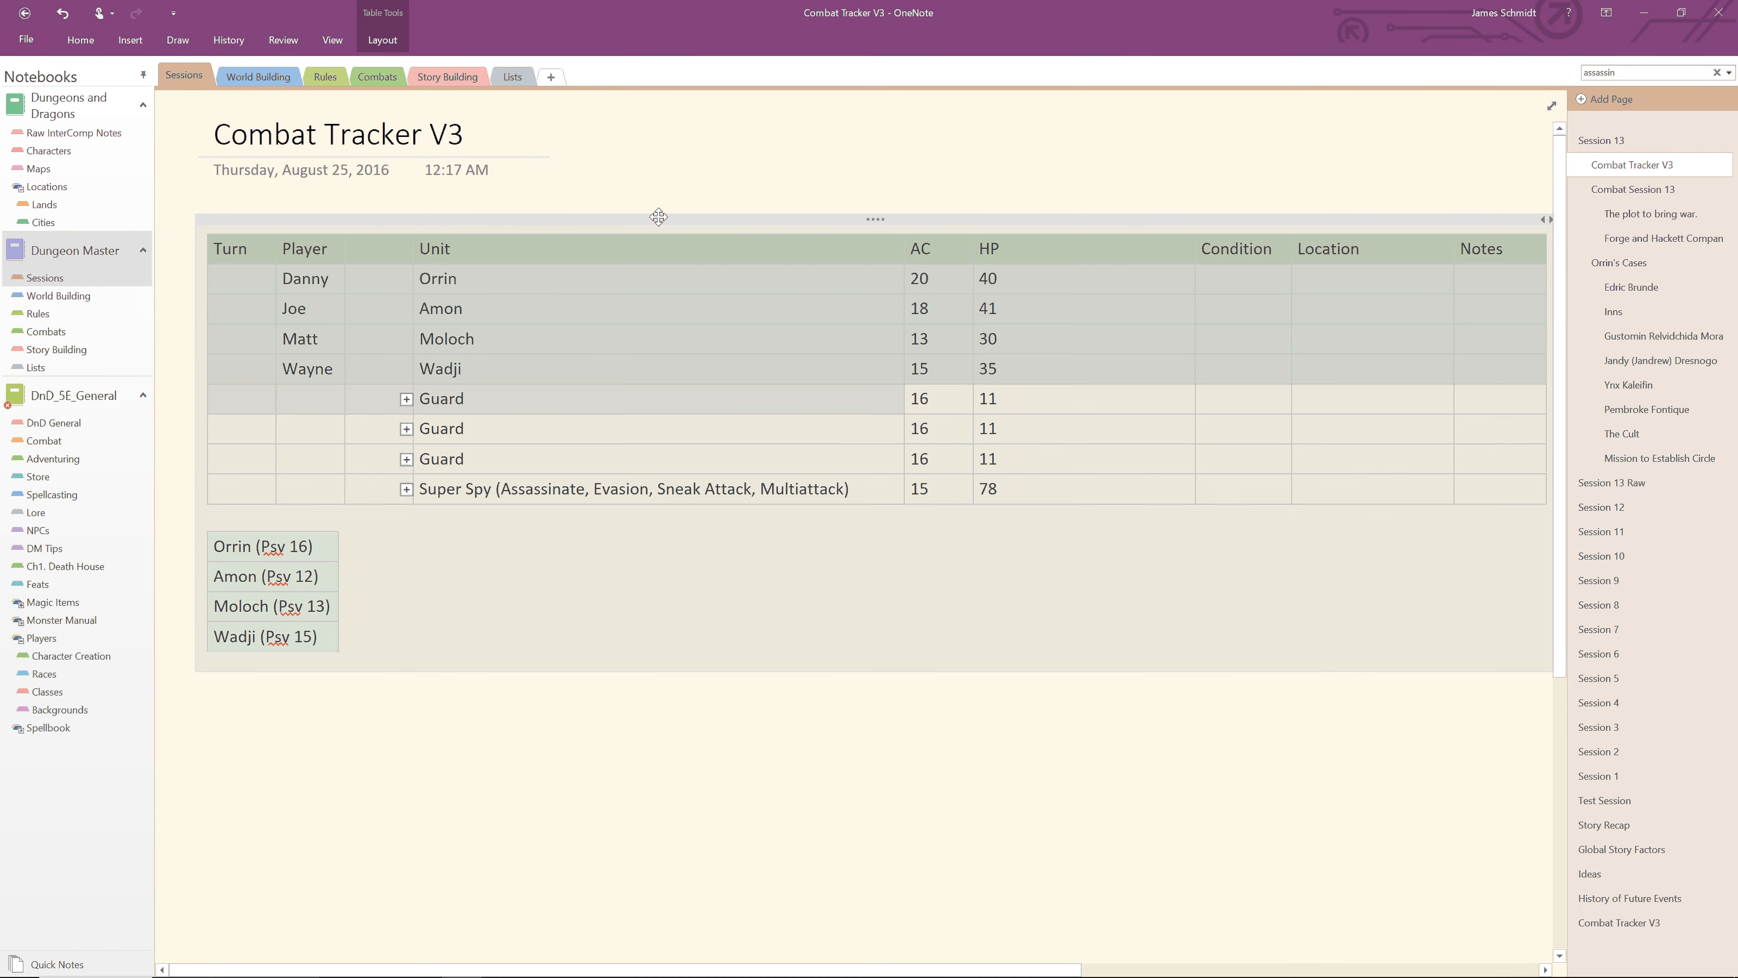
{"action": "left_click", "coordinate": [439, 613]}
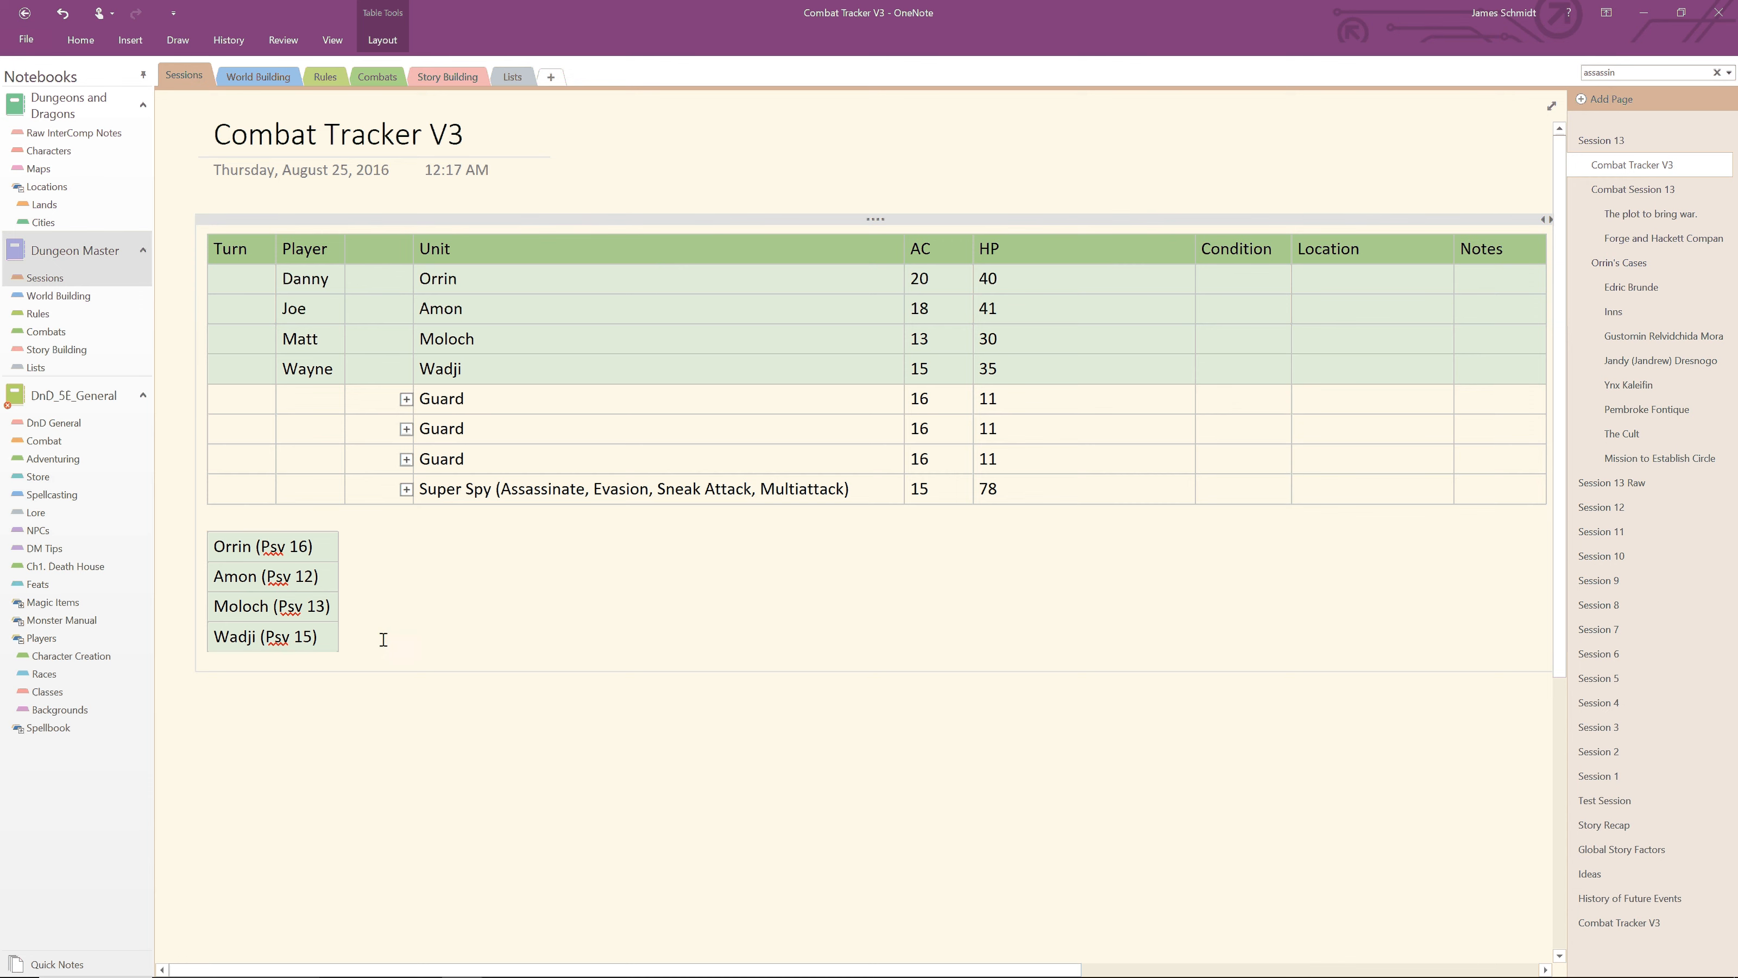
{"action": "key", "text": "Down"}
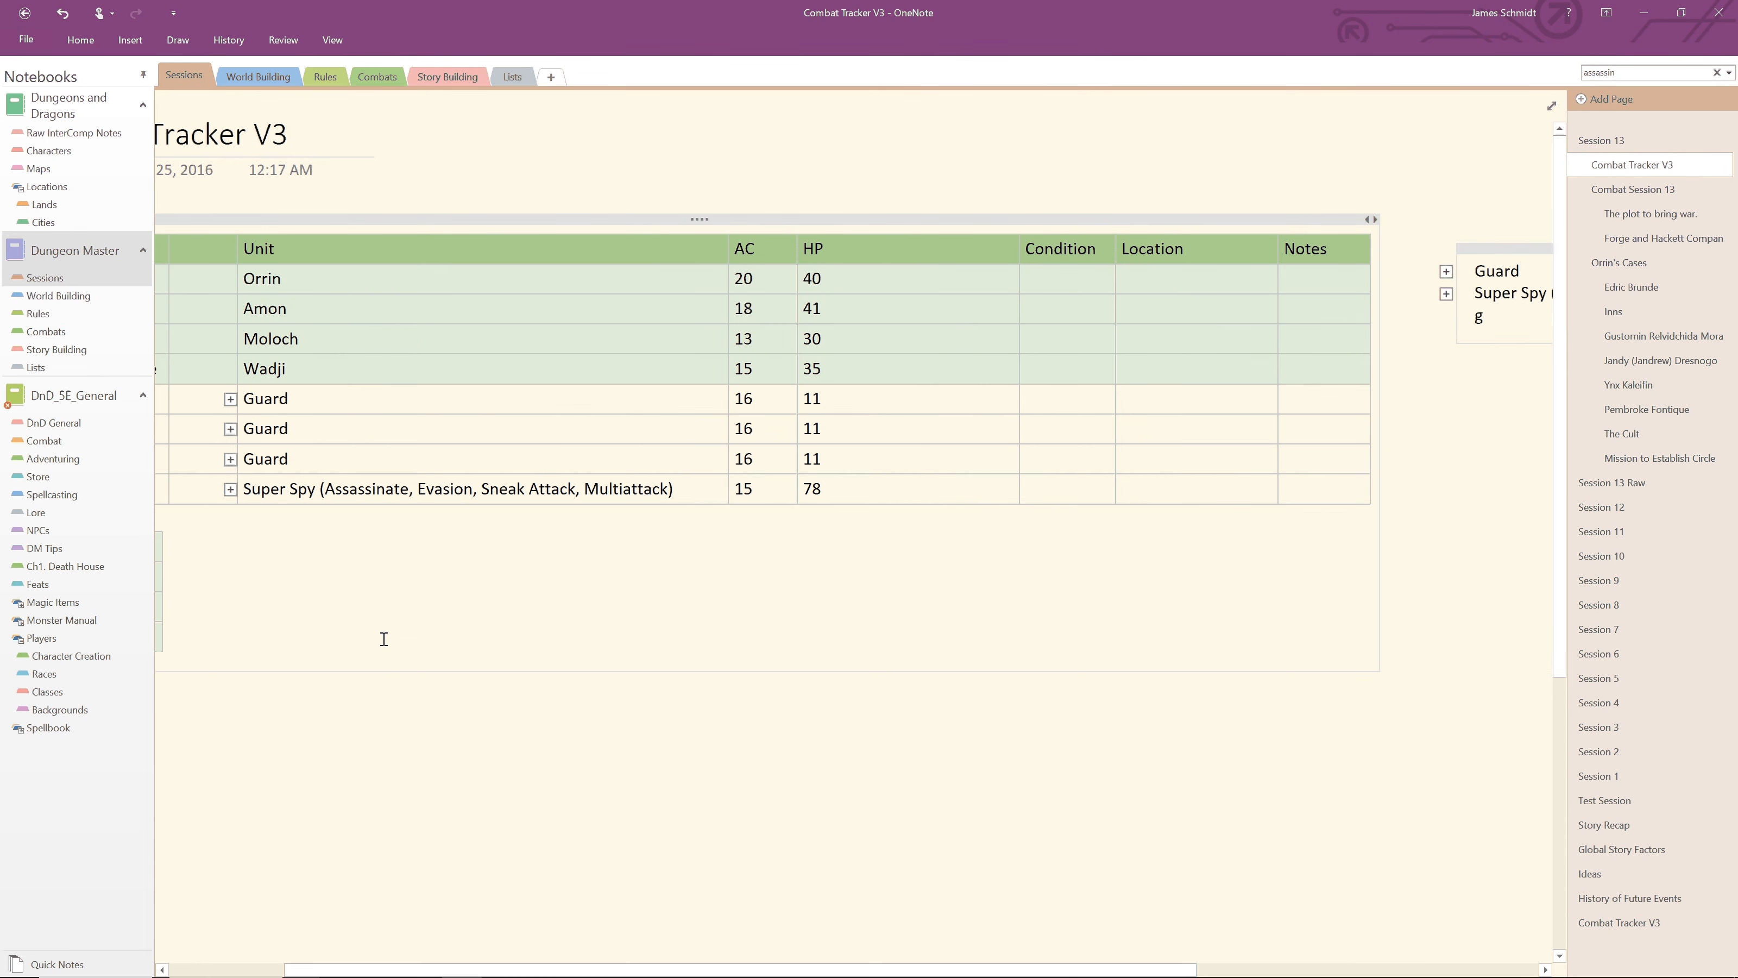
{"action": "left_click", "coordinate": [384, 639]}
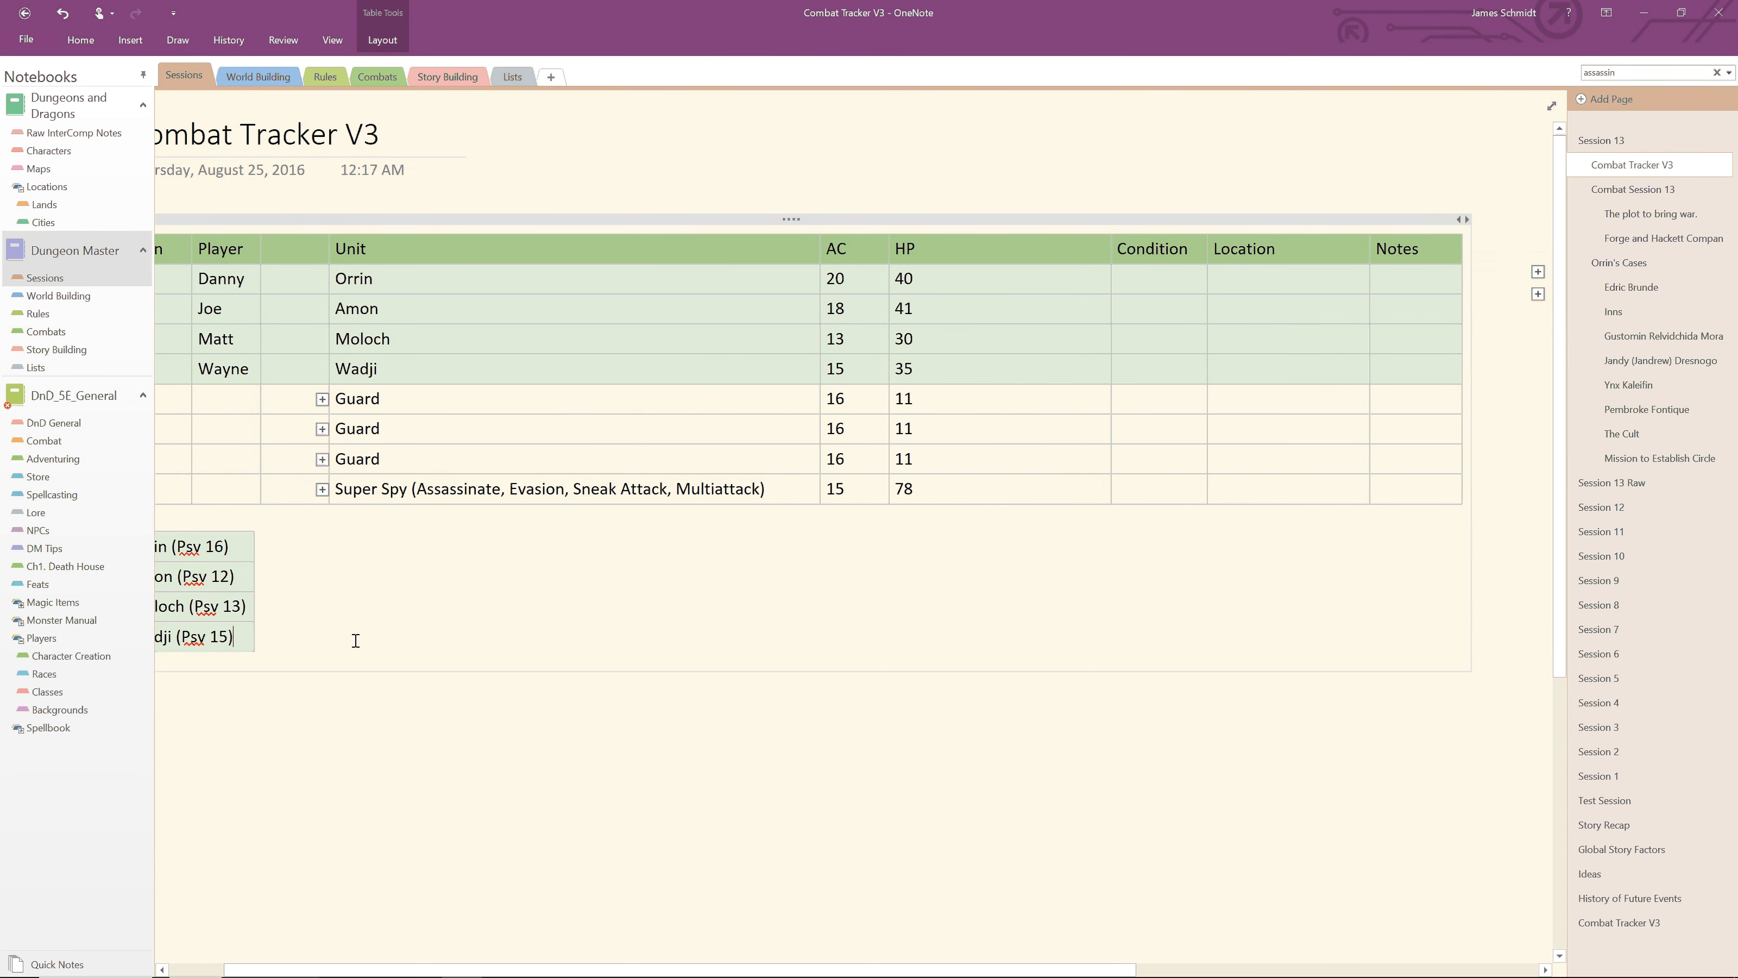
{"action": "key", "text": "Return"}
{"action": "key", "text": "Return"}
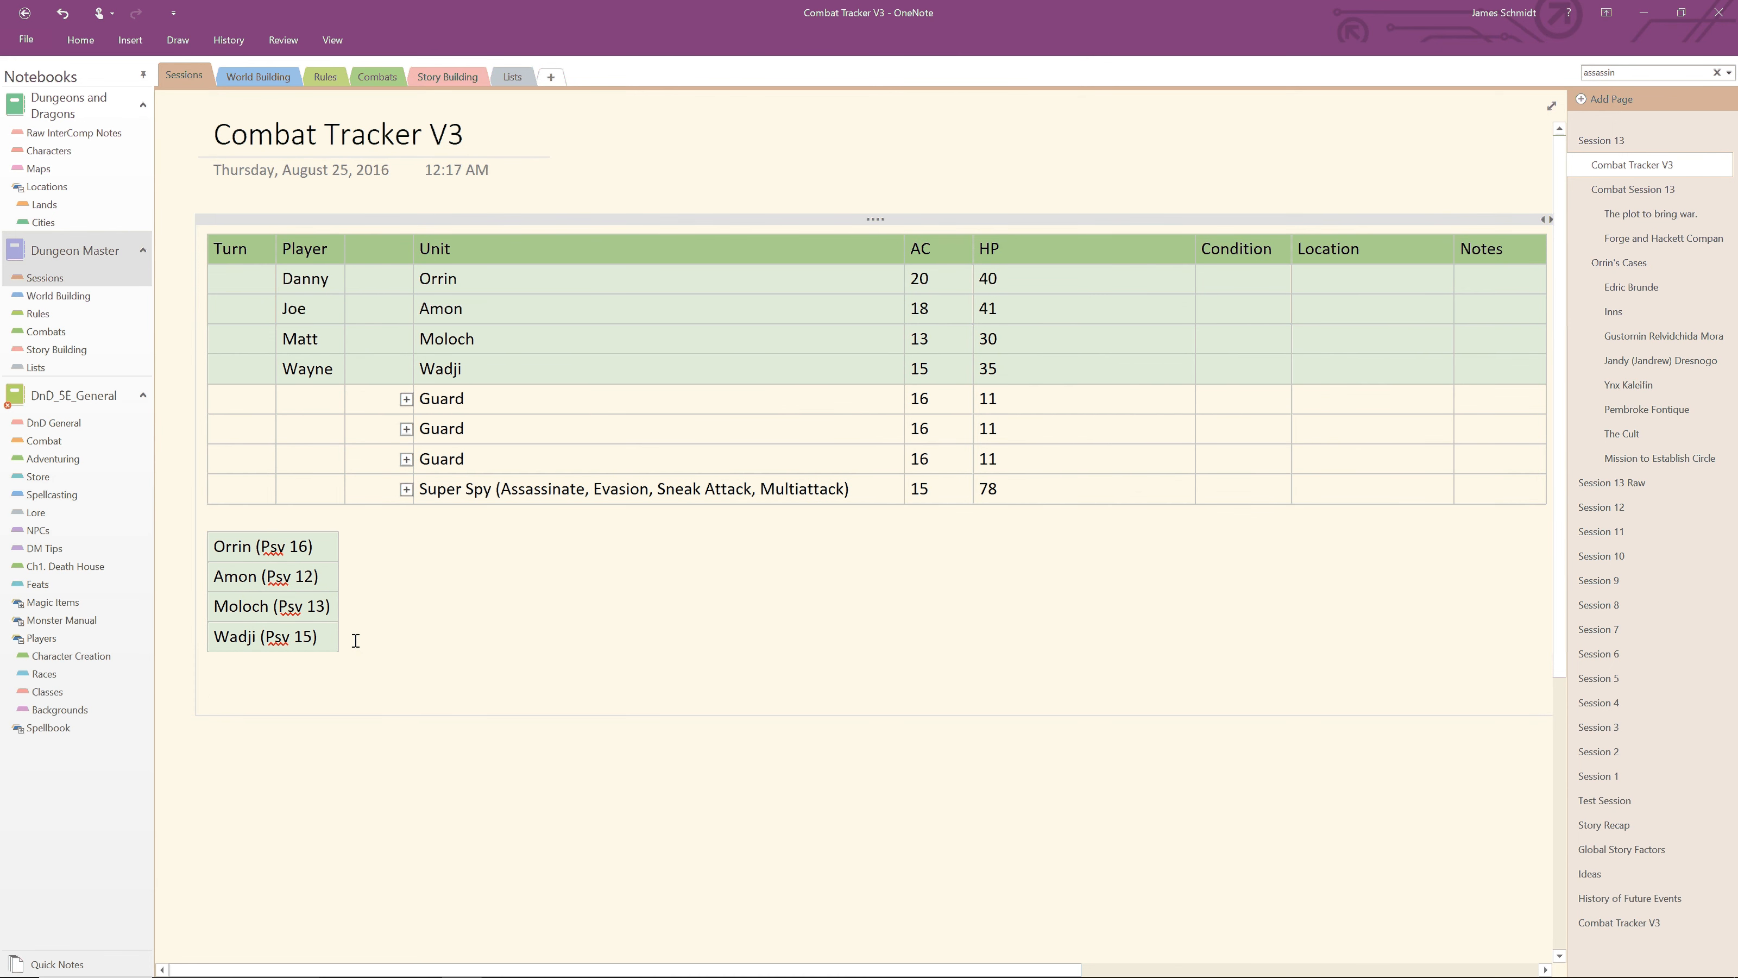
{"action": "key", "text": "ctrl+v"}
{"action": "scroll", "coordinate": [395, 433], "scroll_direction": "down", "scroll_amount": 1}
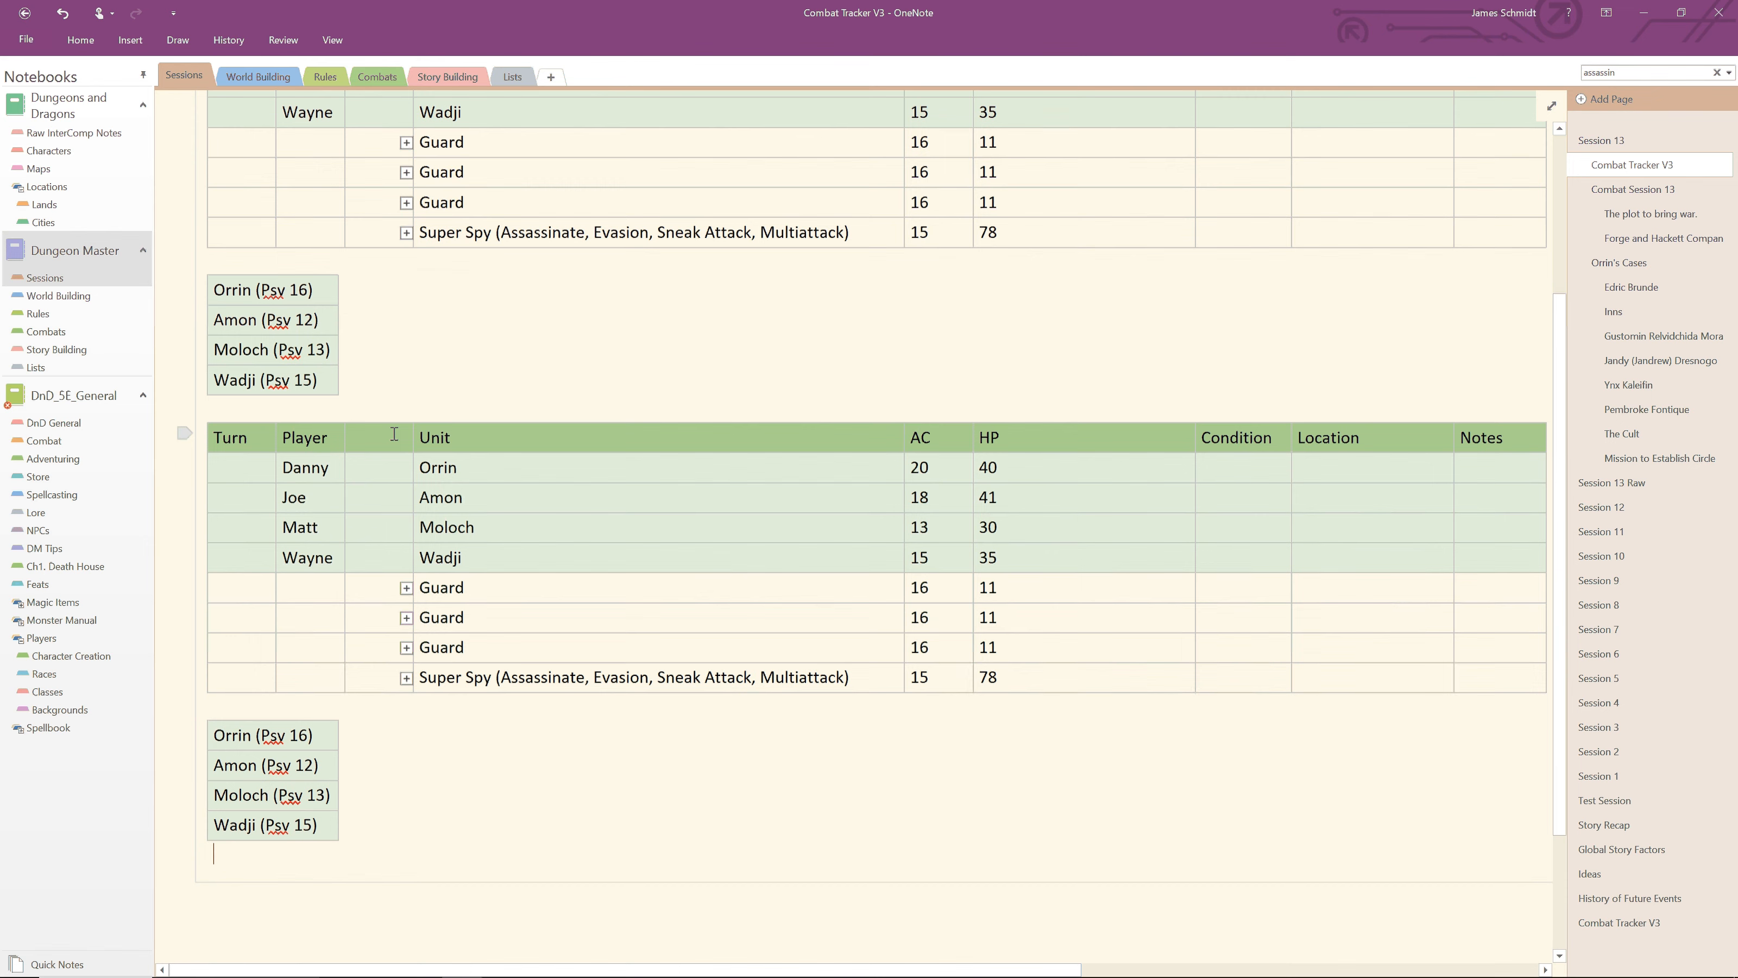
{"action": "key", "text": "ctrl+v"}
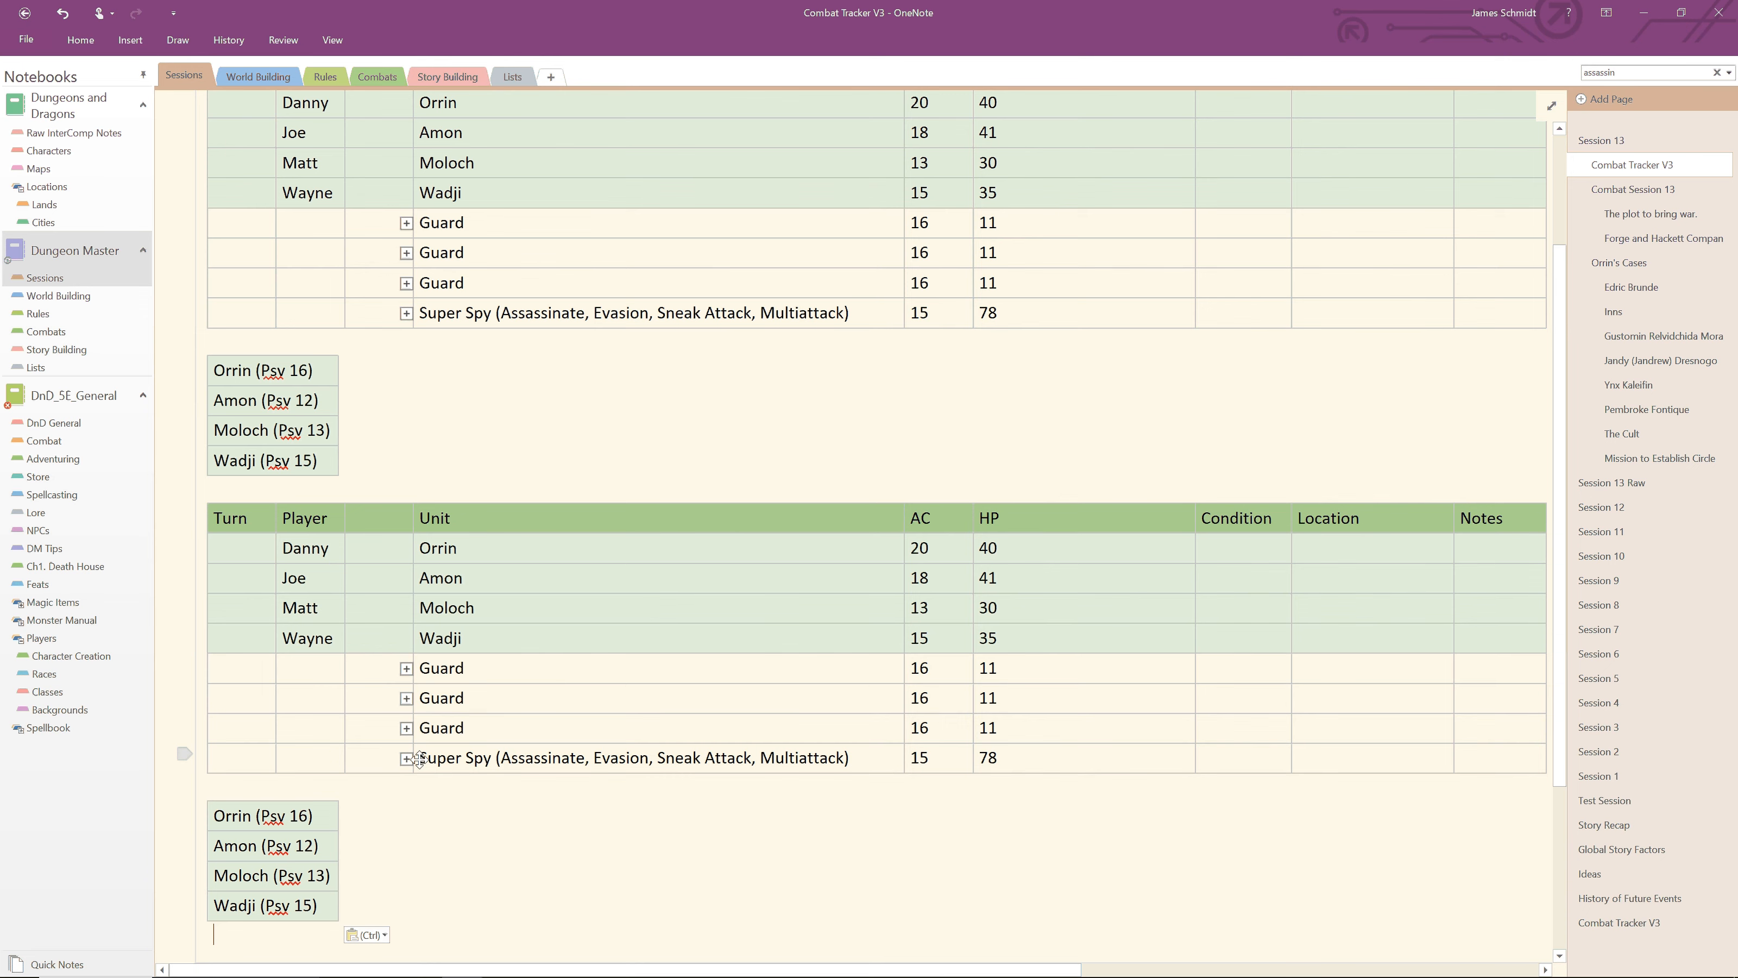
Step: Enter the Turn values 4, 19, 17 and 7 for Orrin, Amon, Moloch and Wadji in the first tracker table
{"action": "scroll", "coordinate": [491, 758], "scroll_direction": "up", "scroll_amount": 1}
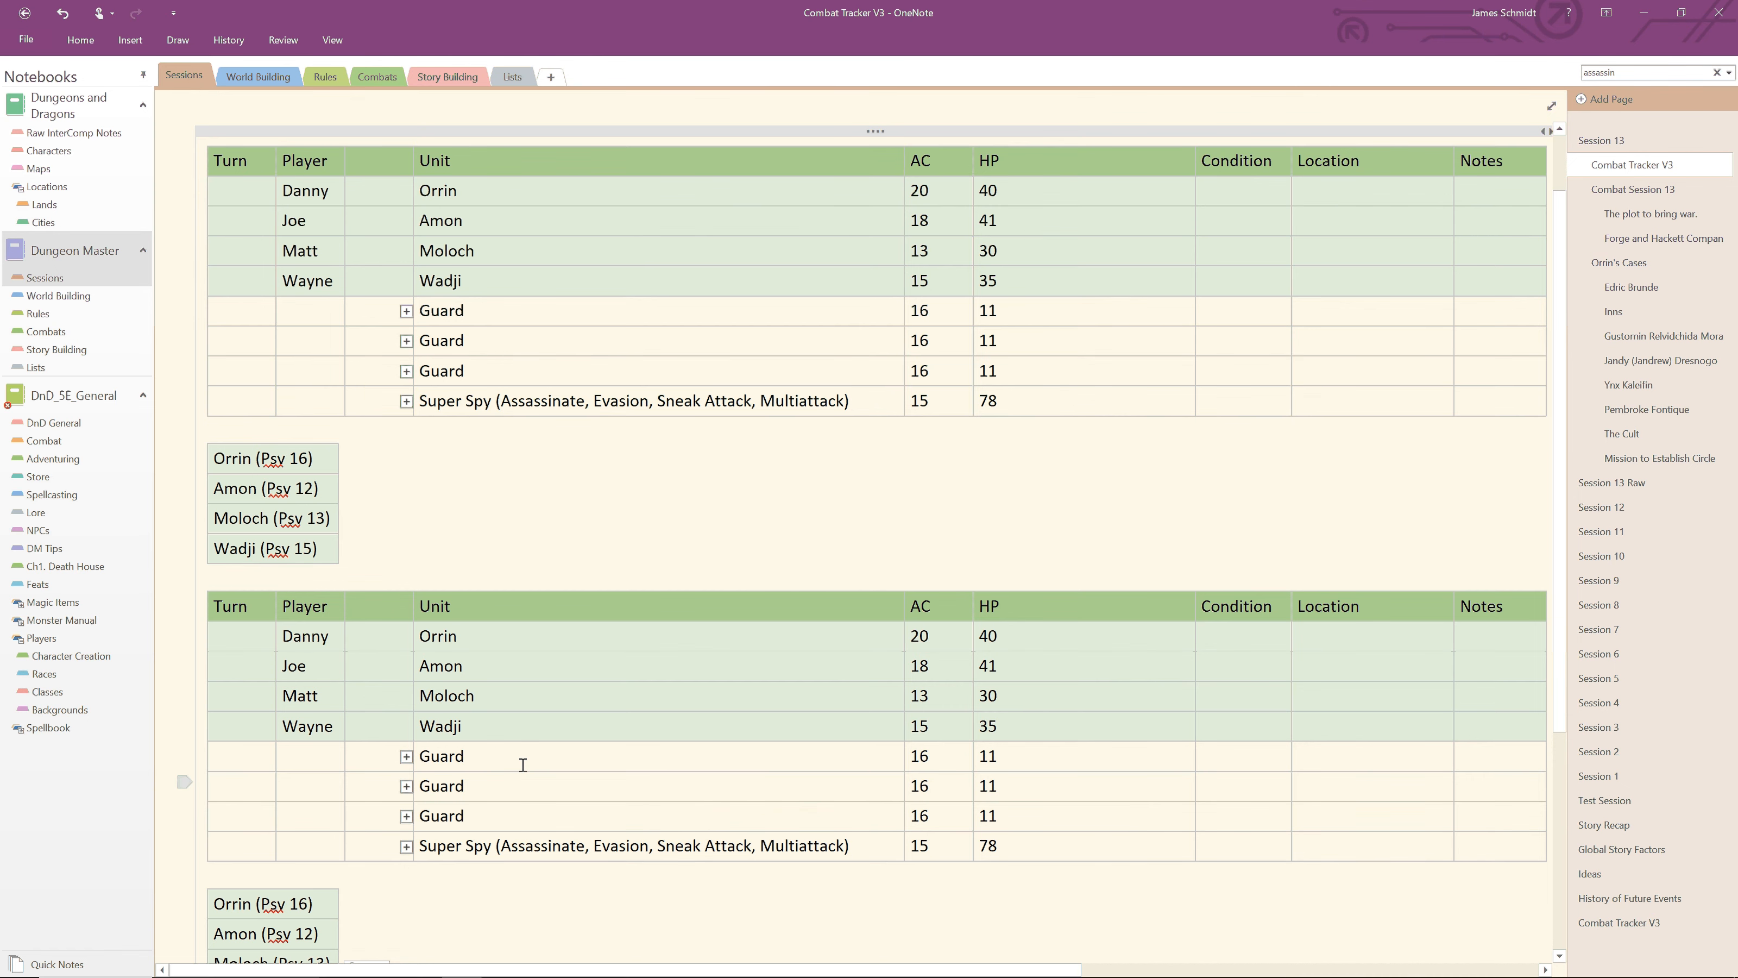
{"action": "scroll", "coordinate": [527, 753], "scroll_direction": "up", "scroll_amount": 1}
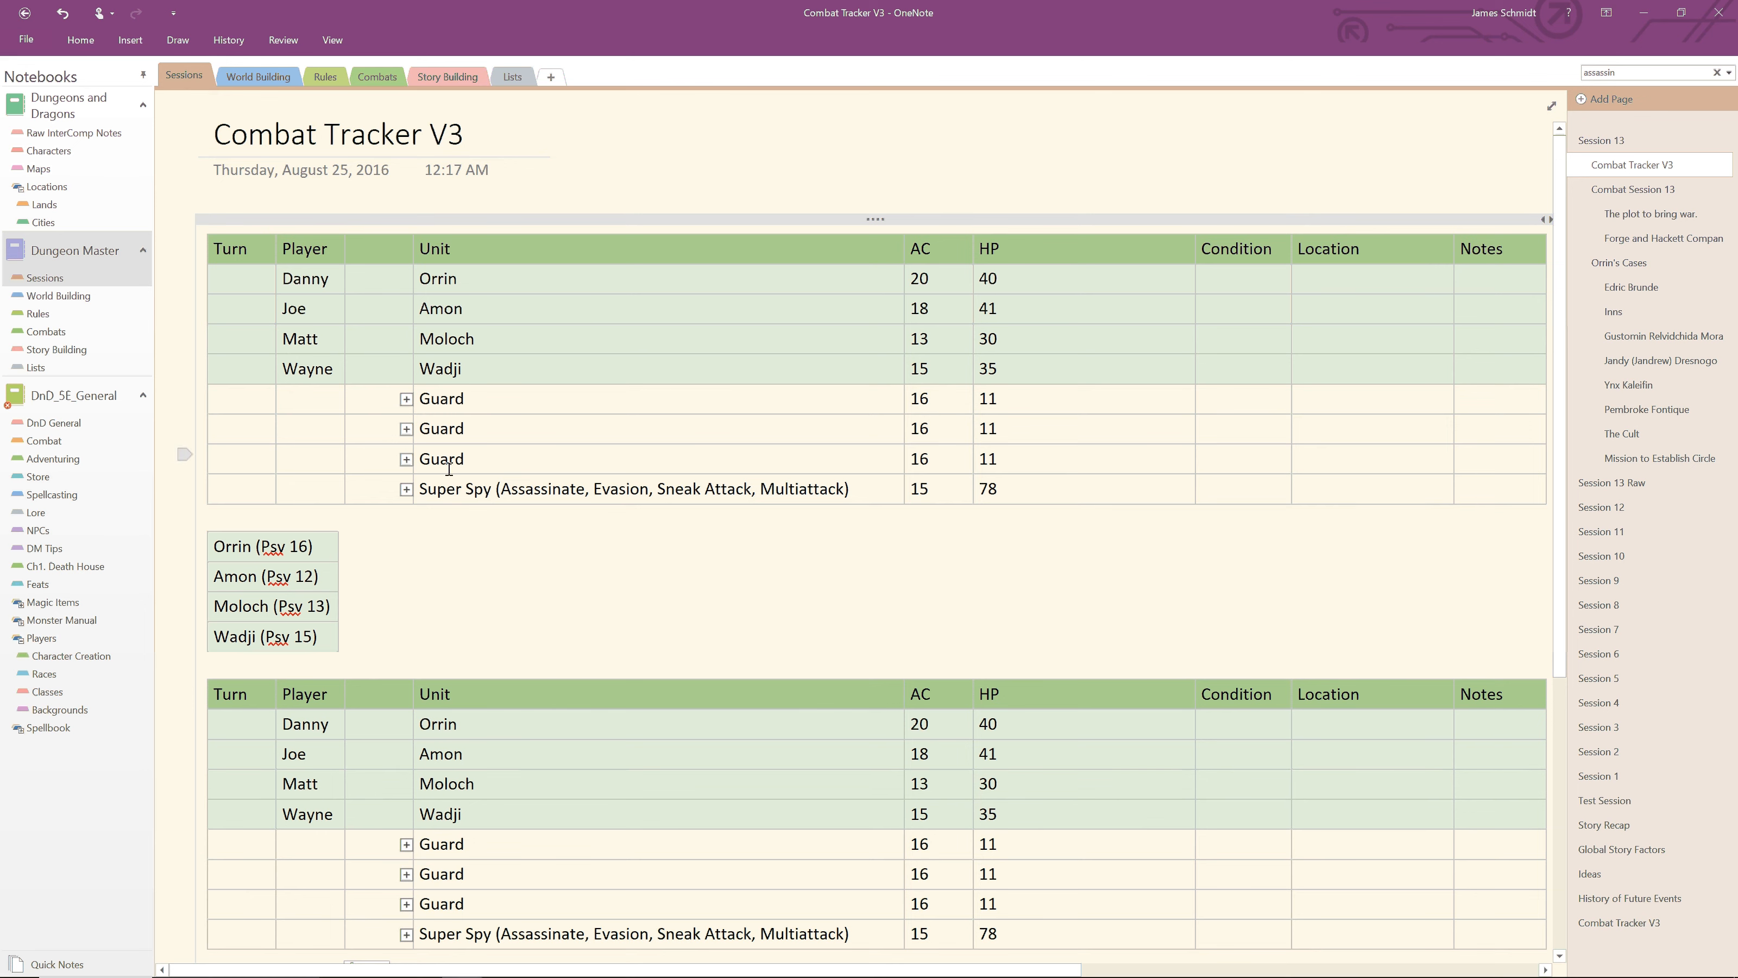
{"action": "left_click", "coordinate": [253, 288]}
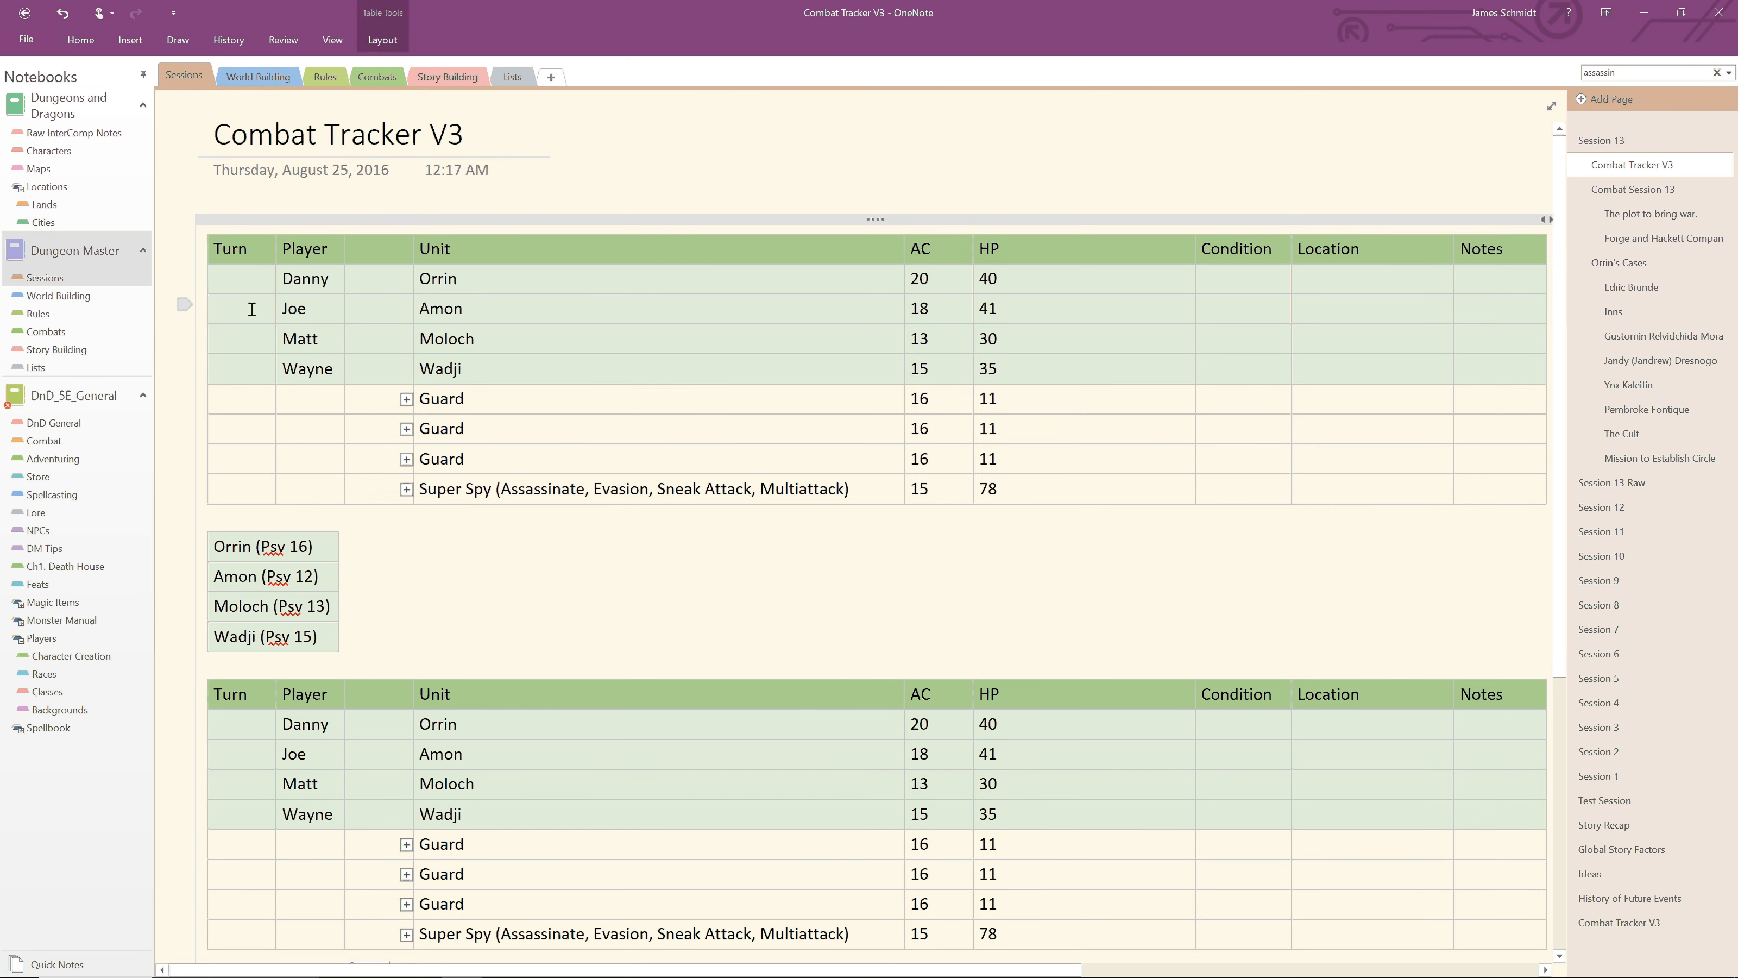
{"action": "type", "text": "4"}
{"action": "left_click", "coordinate": [235, 313]}
{"action": "type", "text": "19"}
{"action": "left_click", "coordinate": [247, 334]}
{"action": "type", "text": "17"}
{"action": "type", "text": "7"}
Step: Enter the Turn values 7, 5 and 20 for the three Guards and 7 for the Super Spy in the first tracker table
{"action": "left_click", "coordinate": [243, 399]}
{"action": "type", "text": "7"}
{"action": "left_click", "coordinate": [247, 434]}
{"action": "type", "text": "5"}
{"action": "left_click", "coordinate": [242, 454]}
{"action": "type", "text": "20"}
{"action": "left_click", "coordinate": [245, 493]}
{"action": "type", "text": "1"}
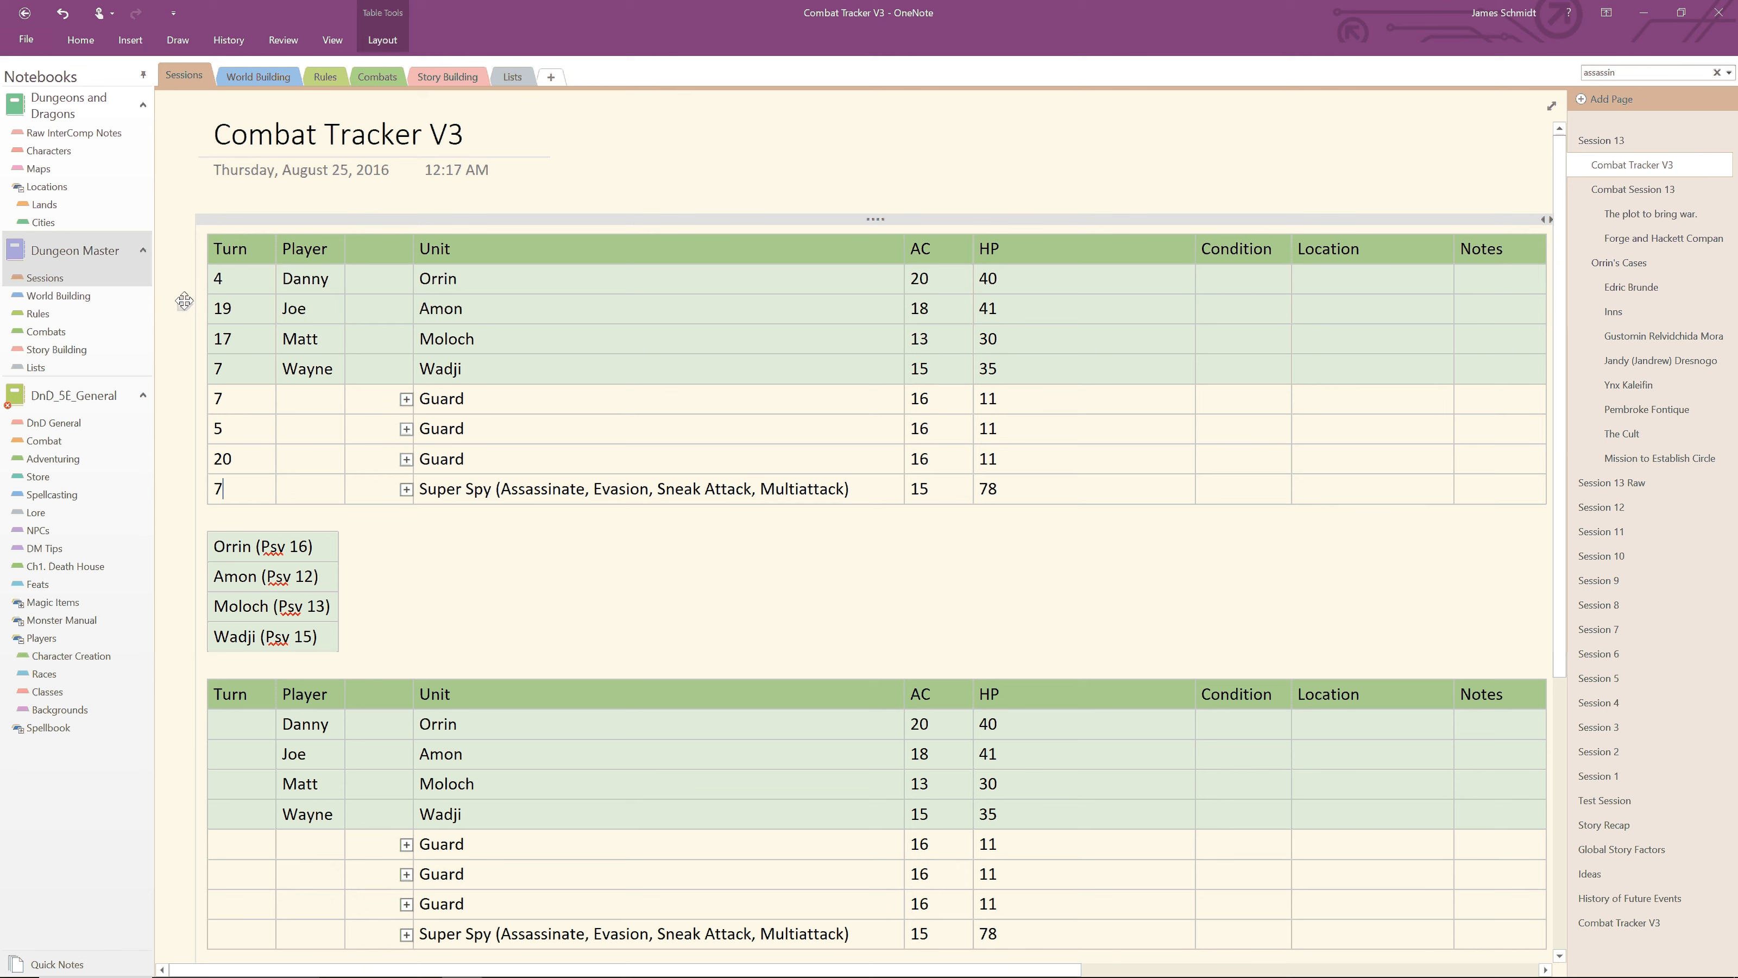
Step: Move Amon's row above Orrin's row in the first tracker table
{"action": "left_click_drag", "start_coordinate": [183, 298], "coordinate": [183, 267]}
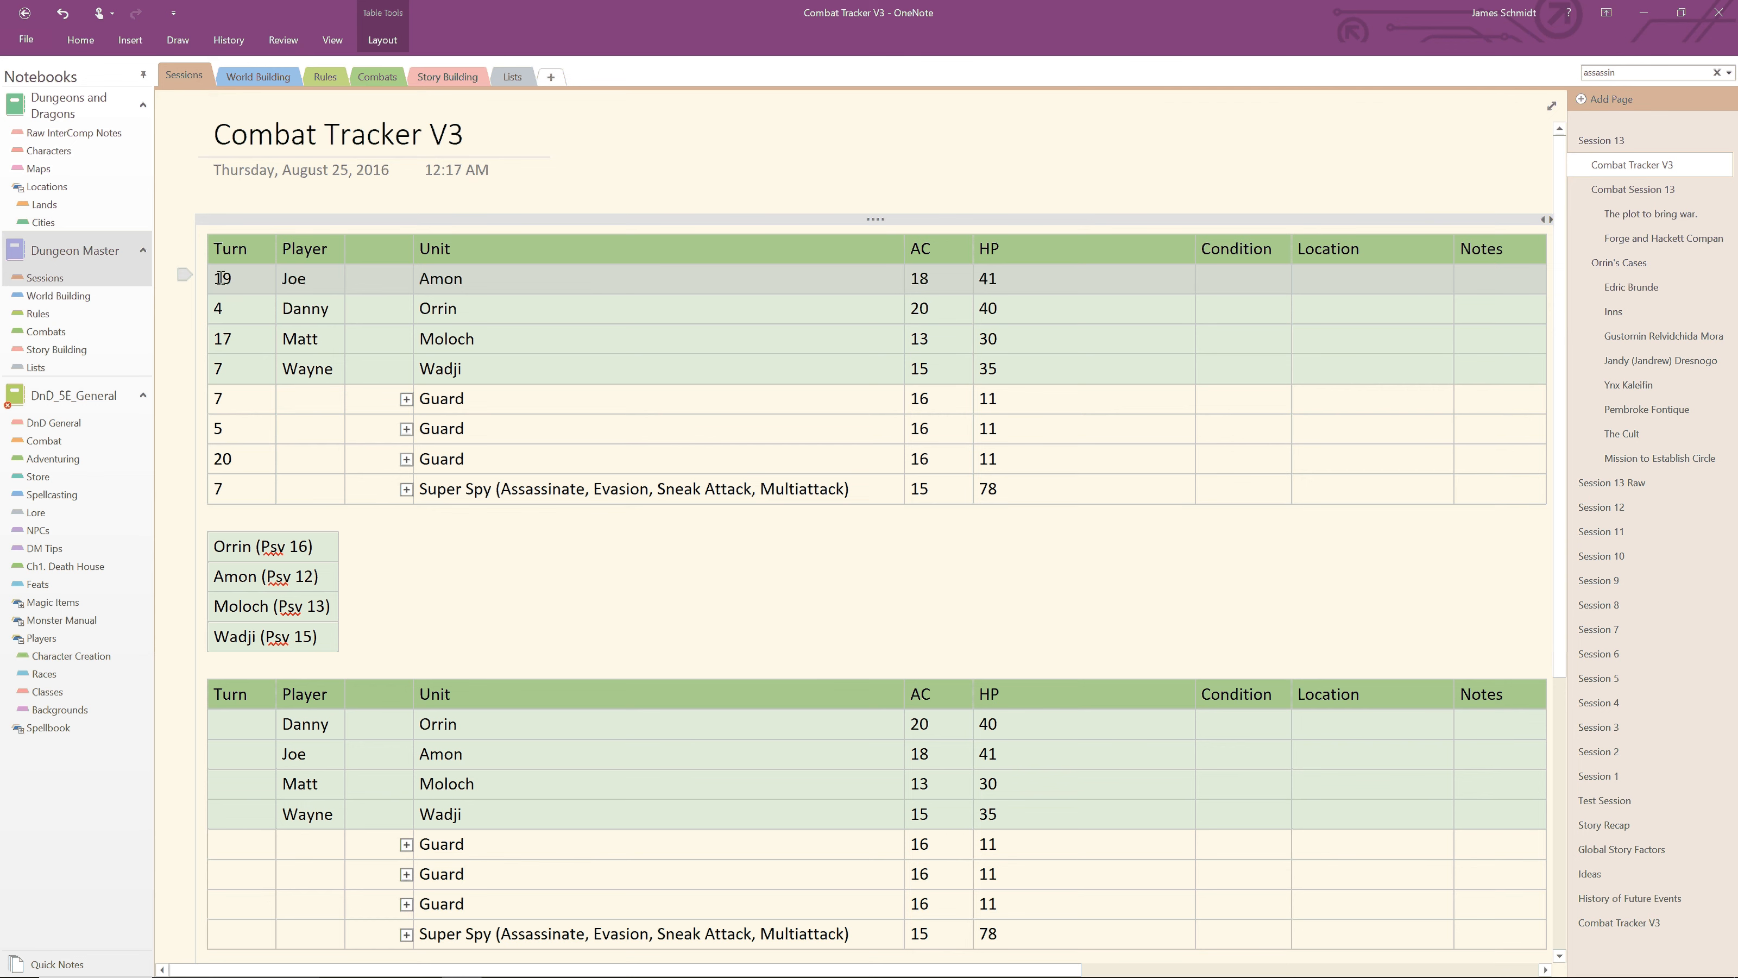
{"action": "left_click_drag", "start_coordinate": [221, 278], "coordinate": [272, 500]}
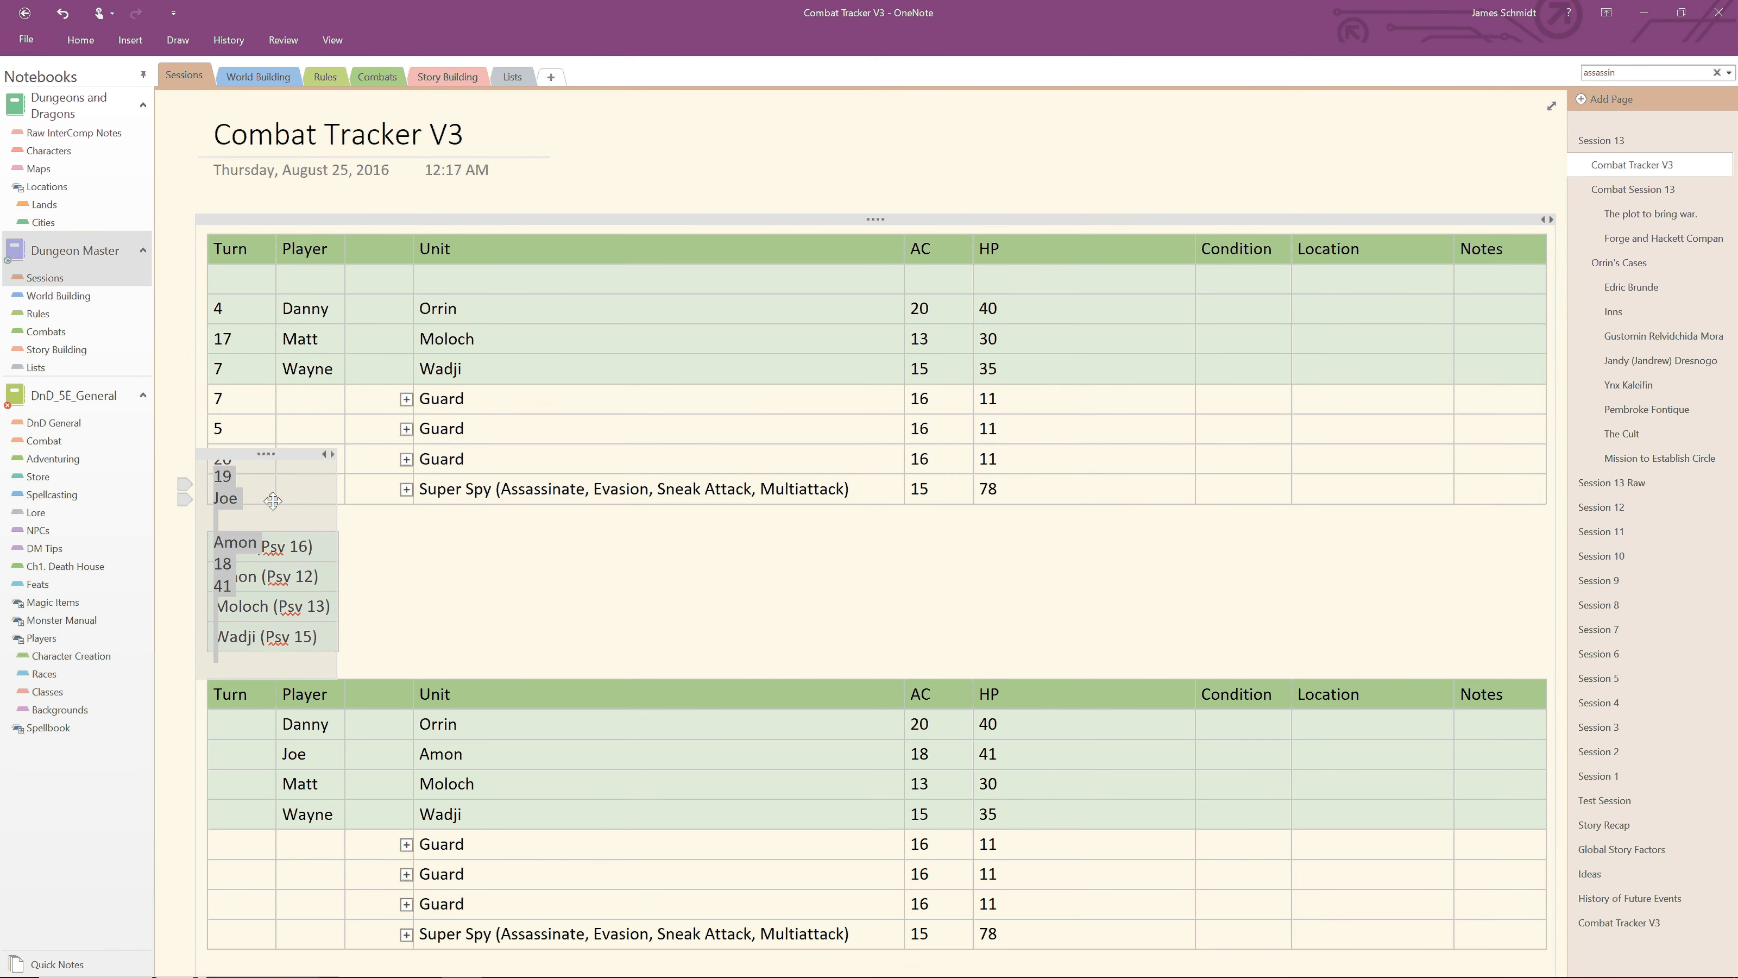
{"action": "key", "text": "ctrl+z"}
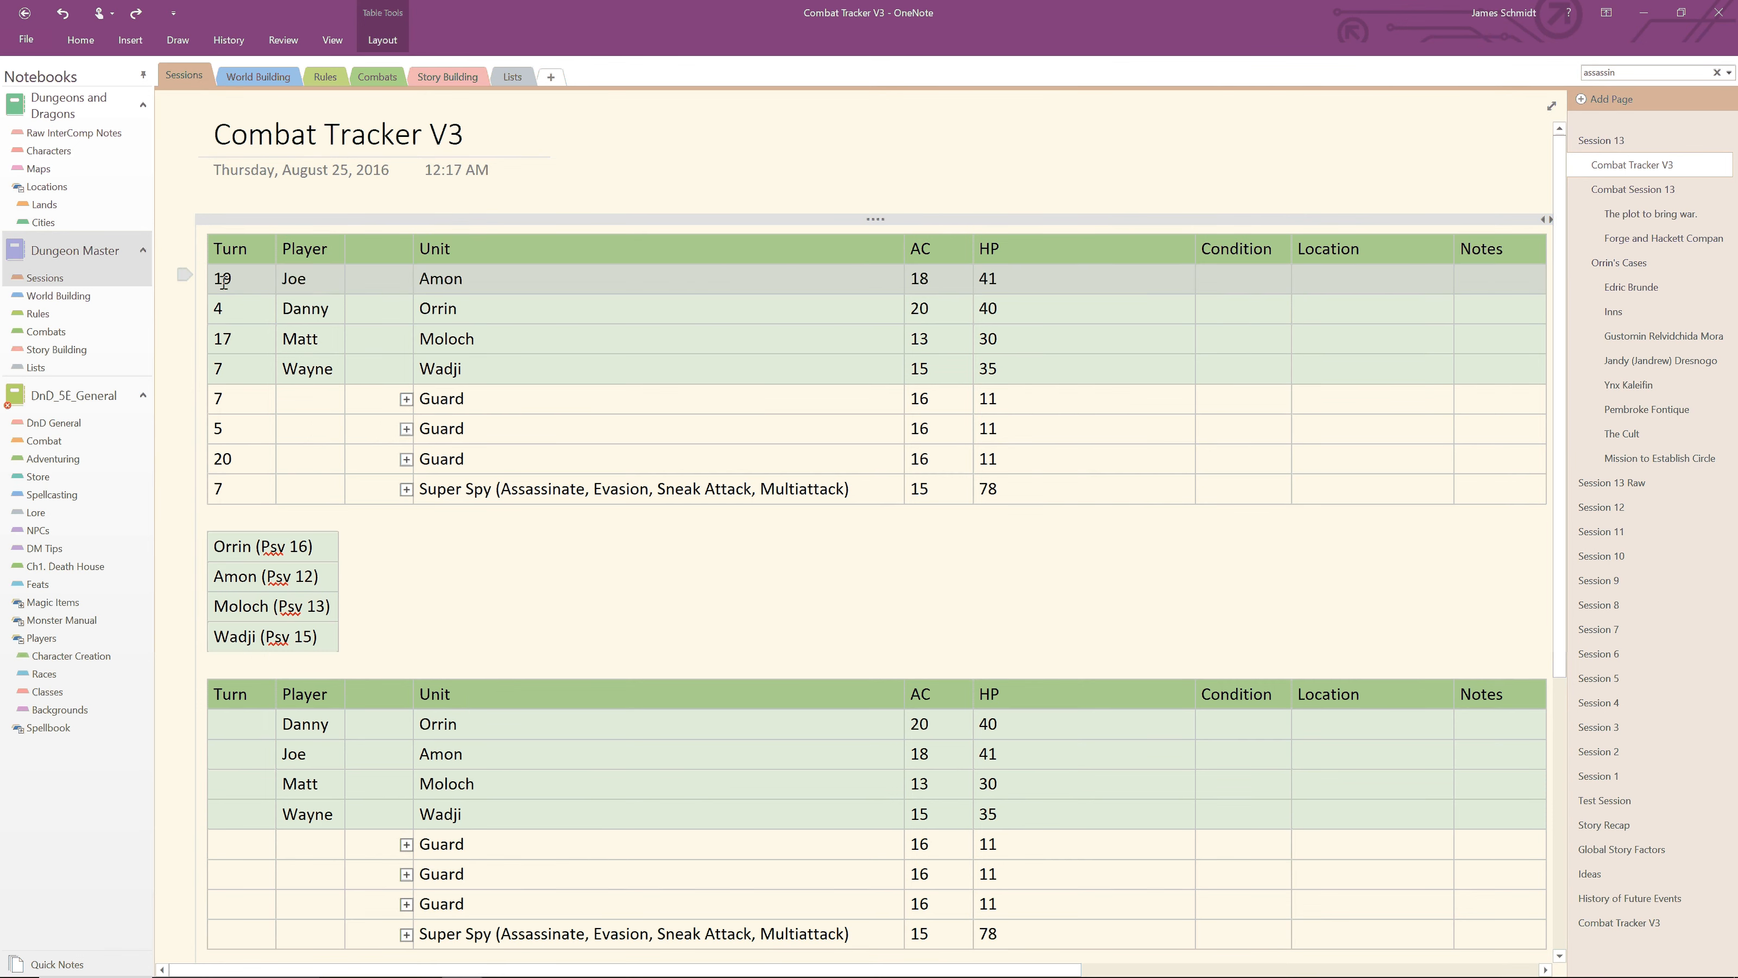
{"action": "left_click", "coordinate": [223, 338]}
{"action": "left_click", "coordinate": [230, 400]}
{"action": "left_click", "coordinate": [244, 346]}
{"action": "left_click_drag", "start_coordinate": [245, 349], "coordinate": [245, 351]}
{"action": "key", "text": "ctrl+z"}
{"action": "left_click", "coordinate": [238, 298]}
Step: Sort all unit rows of the first tracker table by Column 1 (Turn) in descending order
{"action": "left_click", "coordinate": [214, 281]}
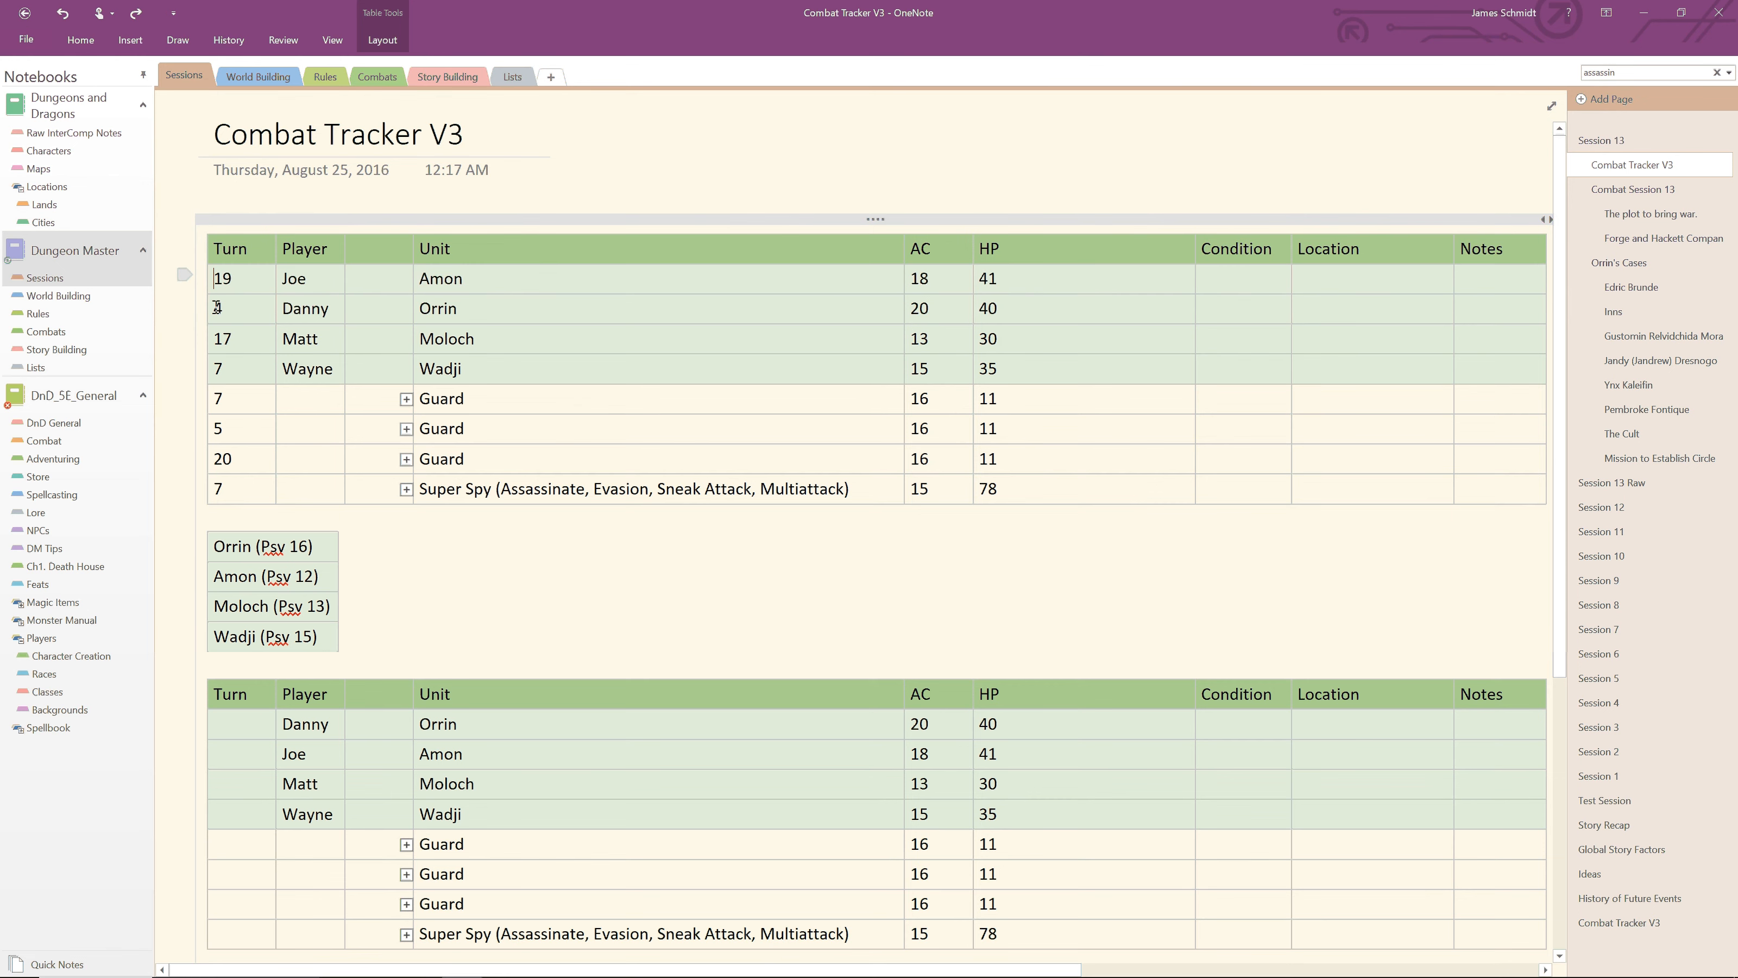
{"action": "left_click", "coordinate": [231, 478], "text": "shift"}
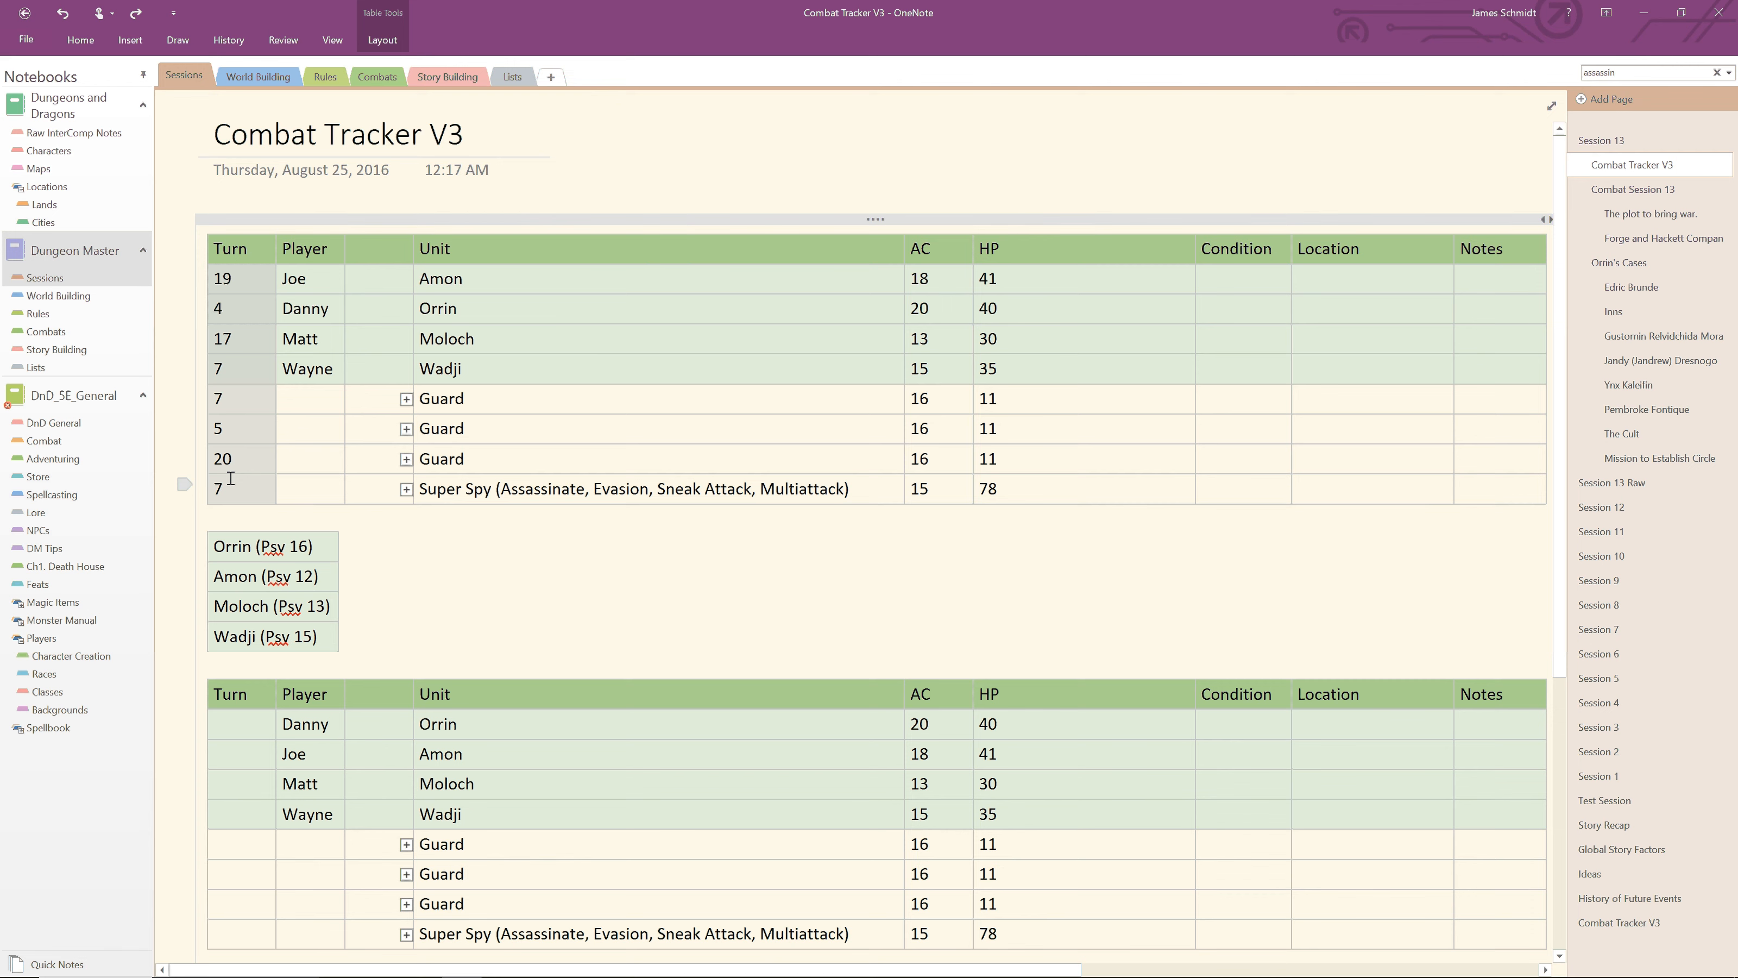
{"action": "left_click", "coordinate": [384, 40]}
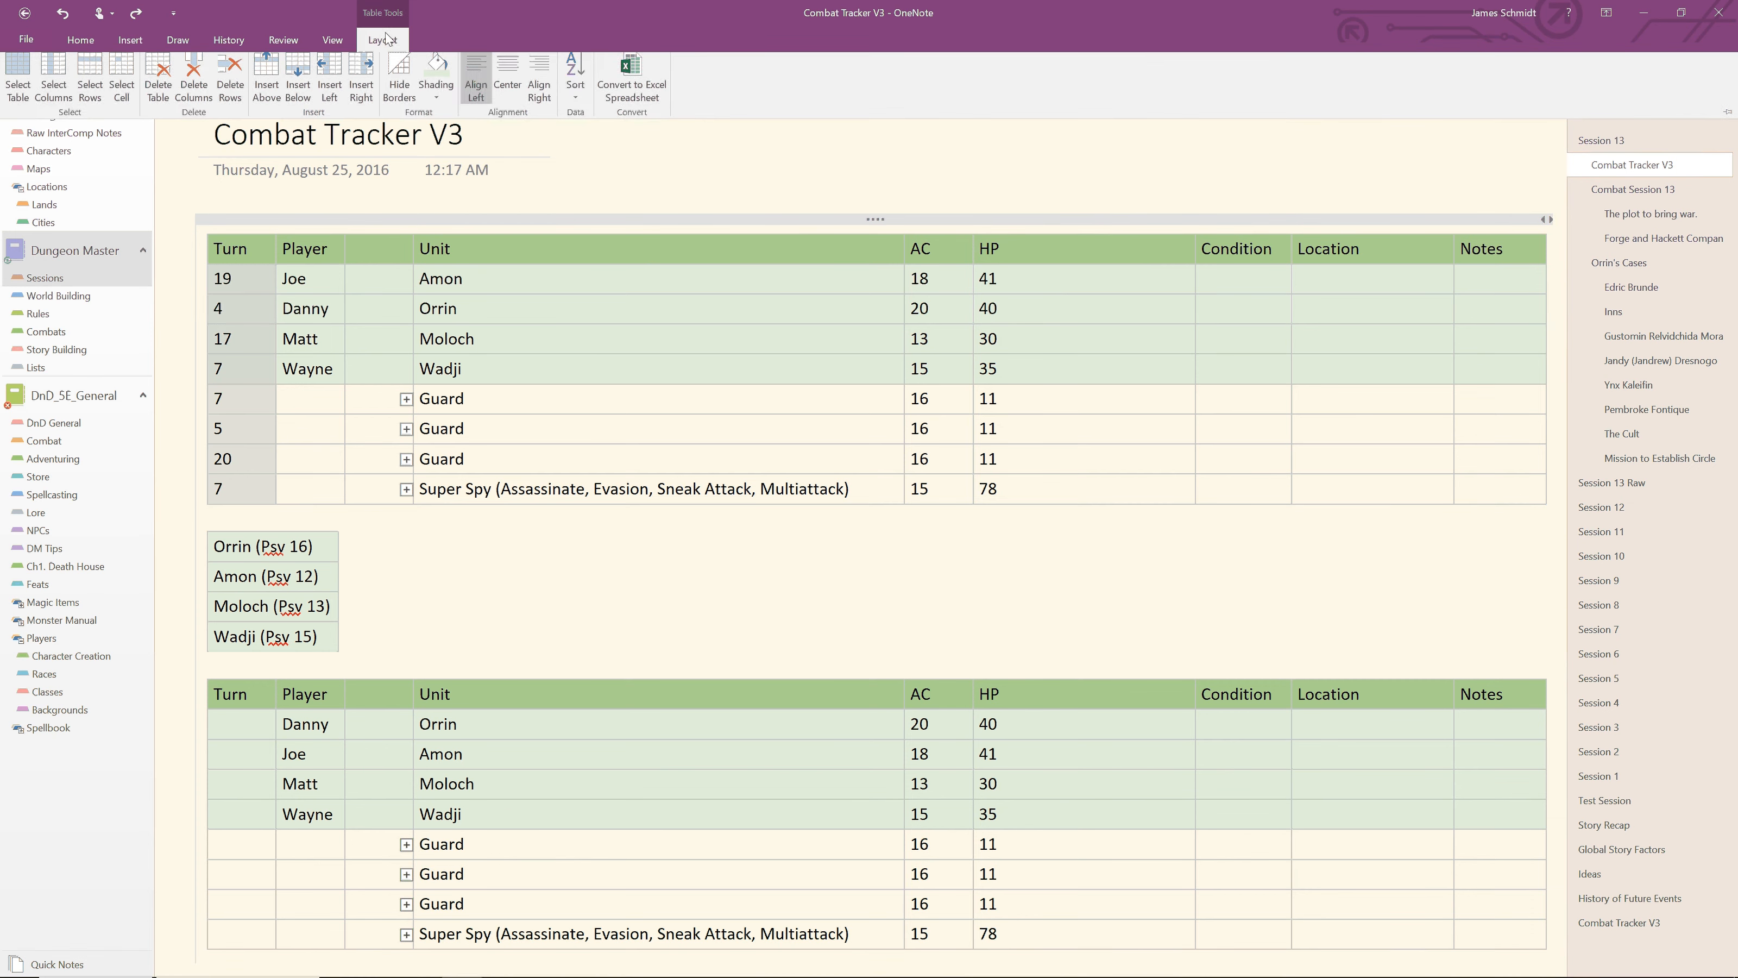
{"action": "left_click", "coordinate": [576, 105]}
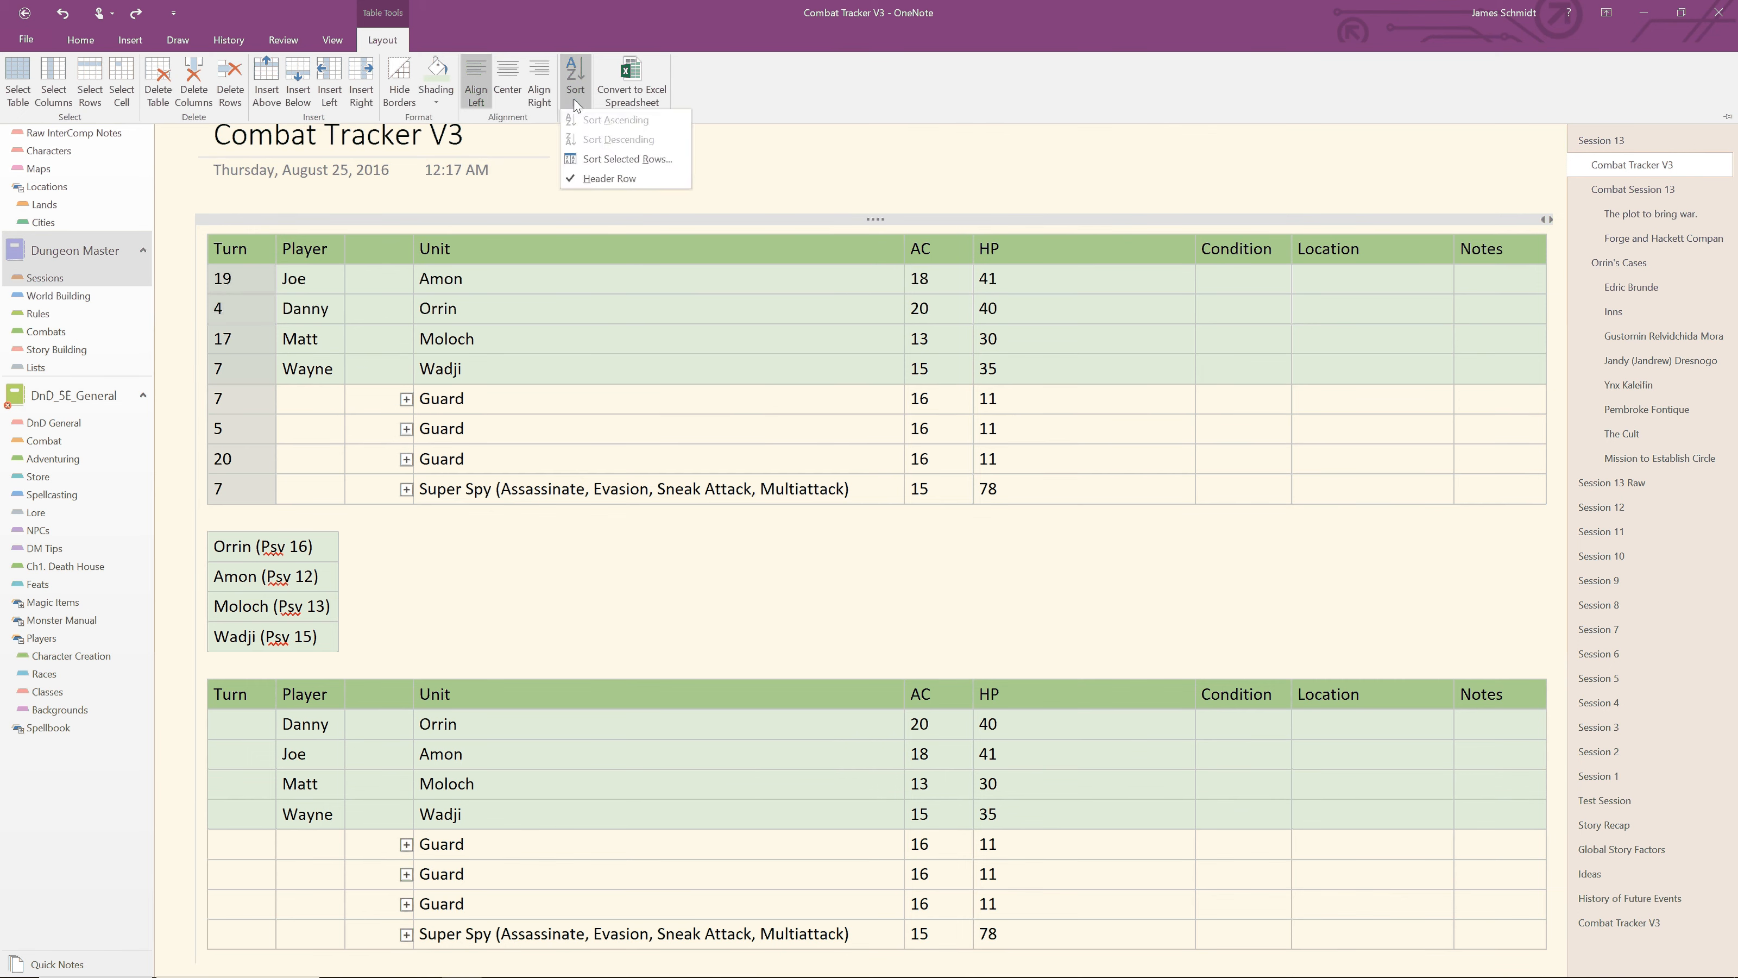
{"action": "left_click", "coordinate": [587, 160]}
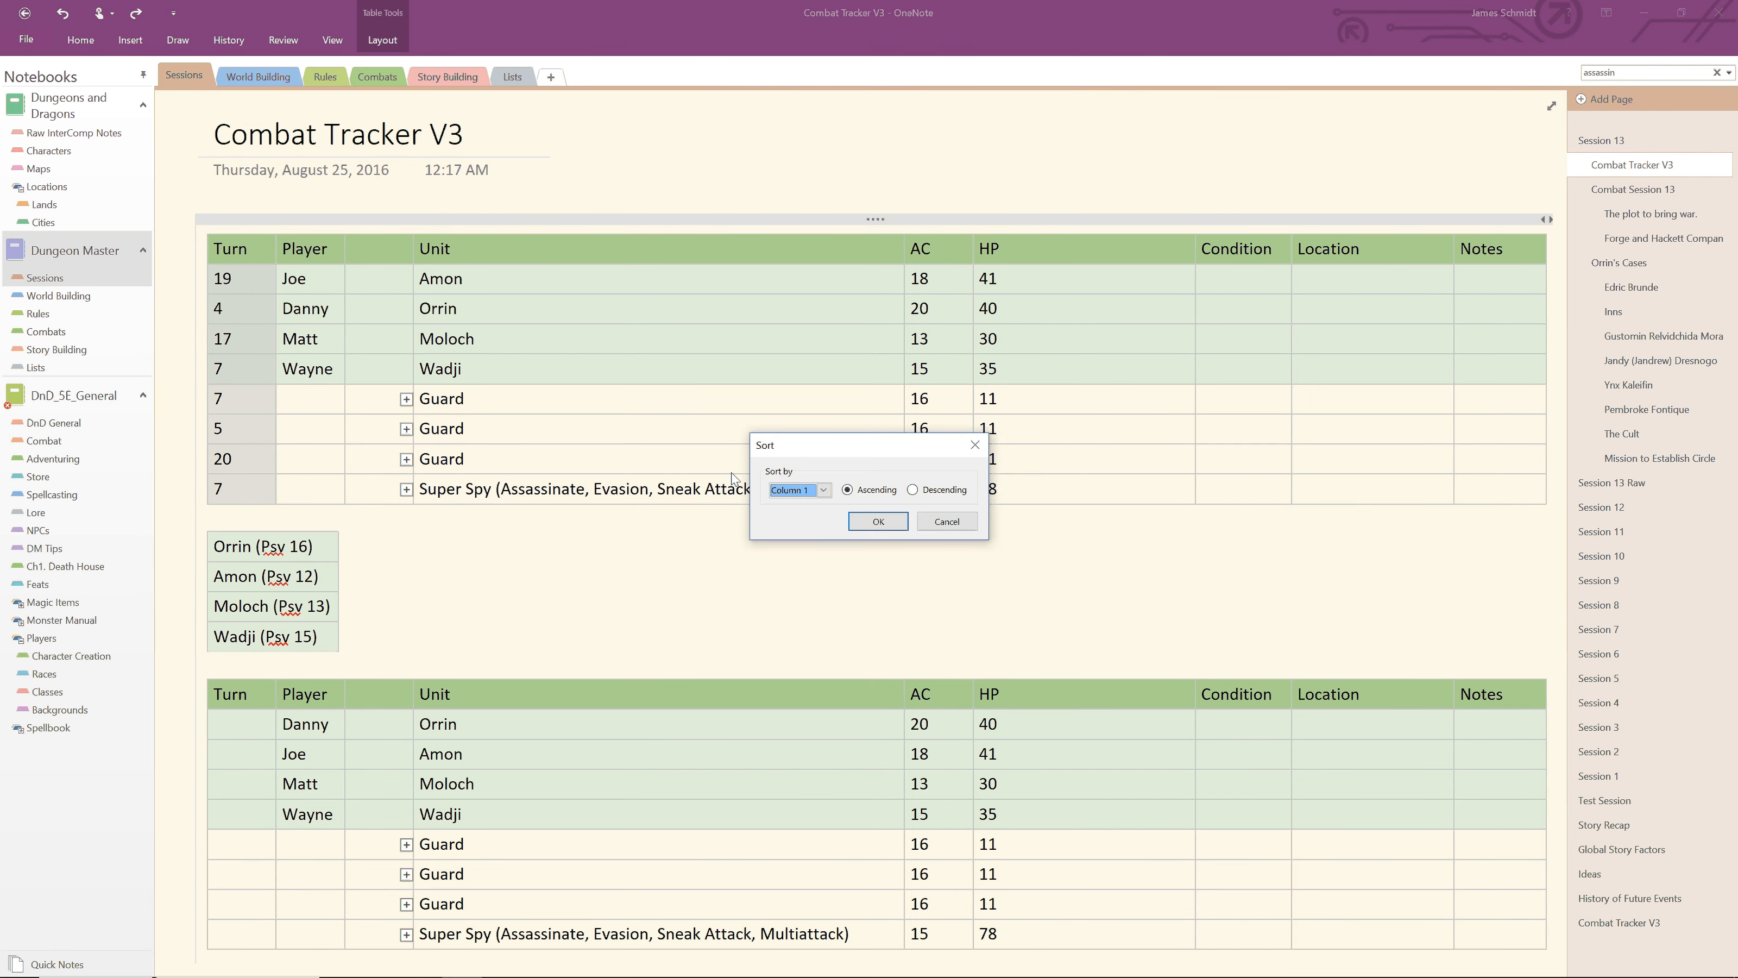
{"action": "left_click", "coordinate": [932, 491]}
{"action": "left_click", "coordinate": [879, 521]}
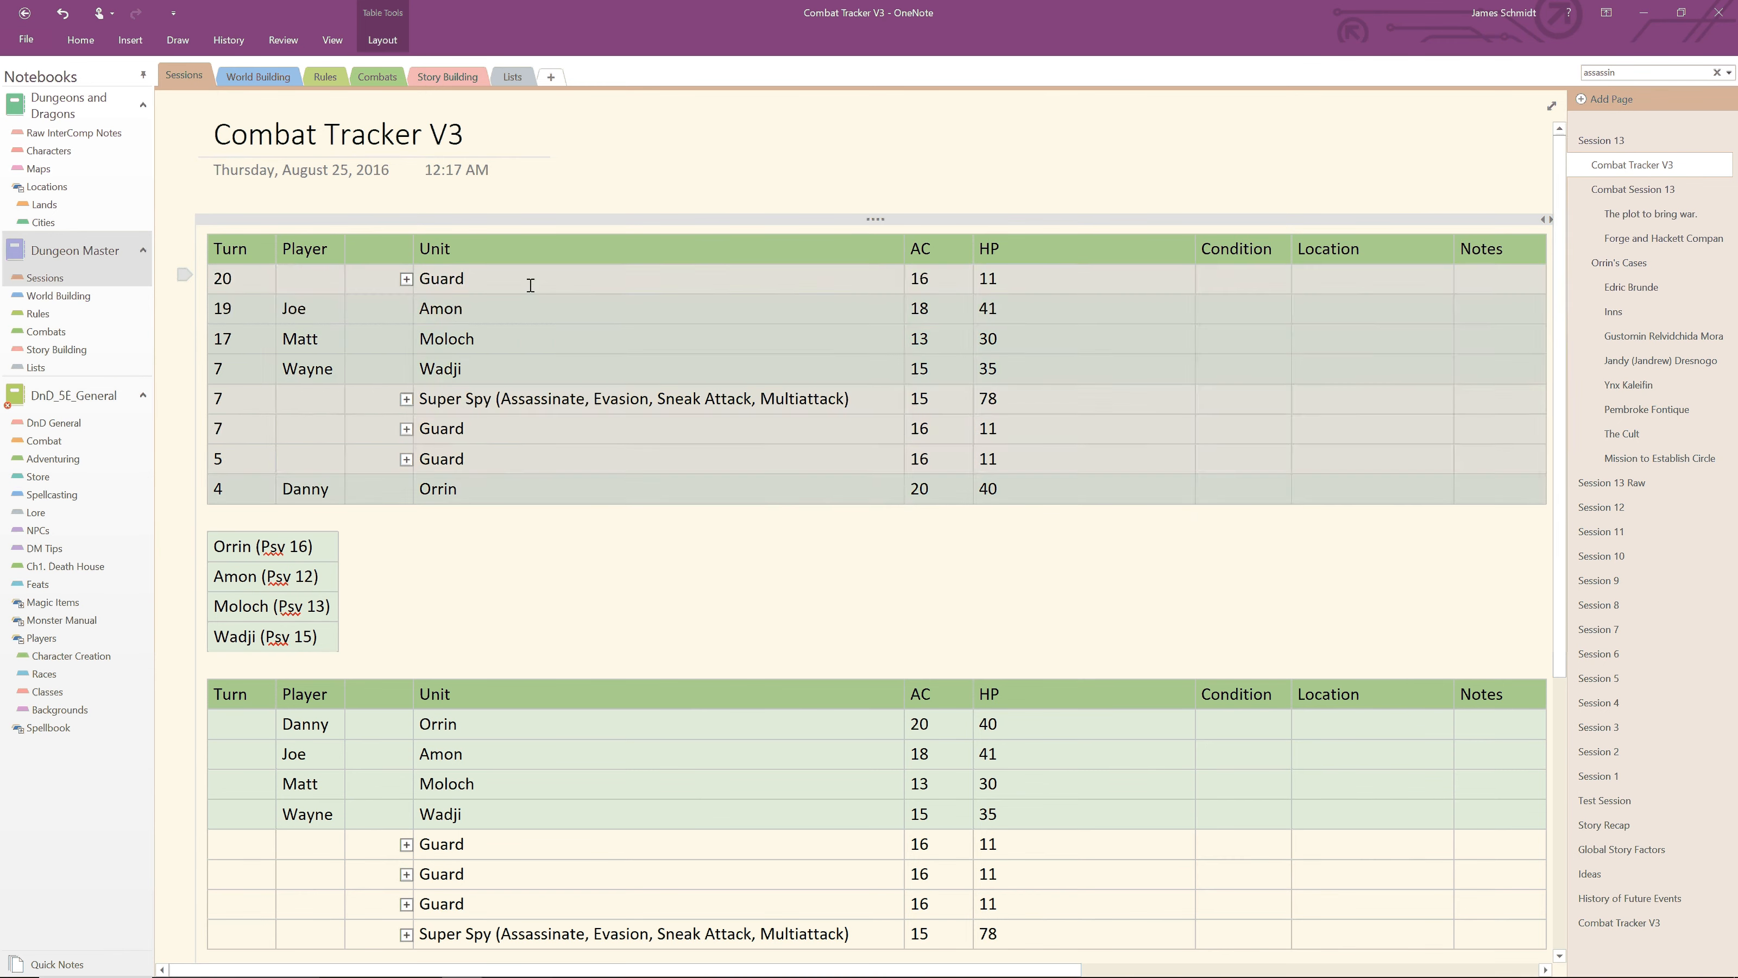
Step: Move the turn 7 Guard row above the Super Spy row, and expand and collapse the turn 20 Guard's stat block
{"action": "left_click", "coordinate": [530, 285]}
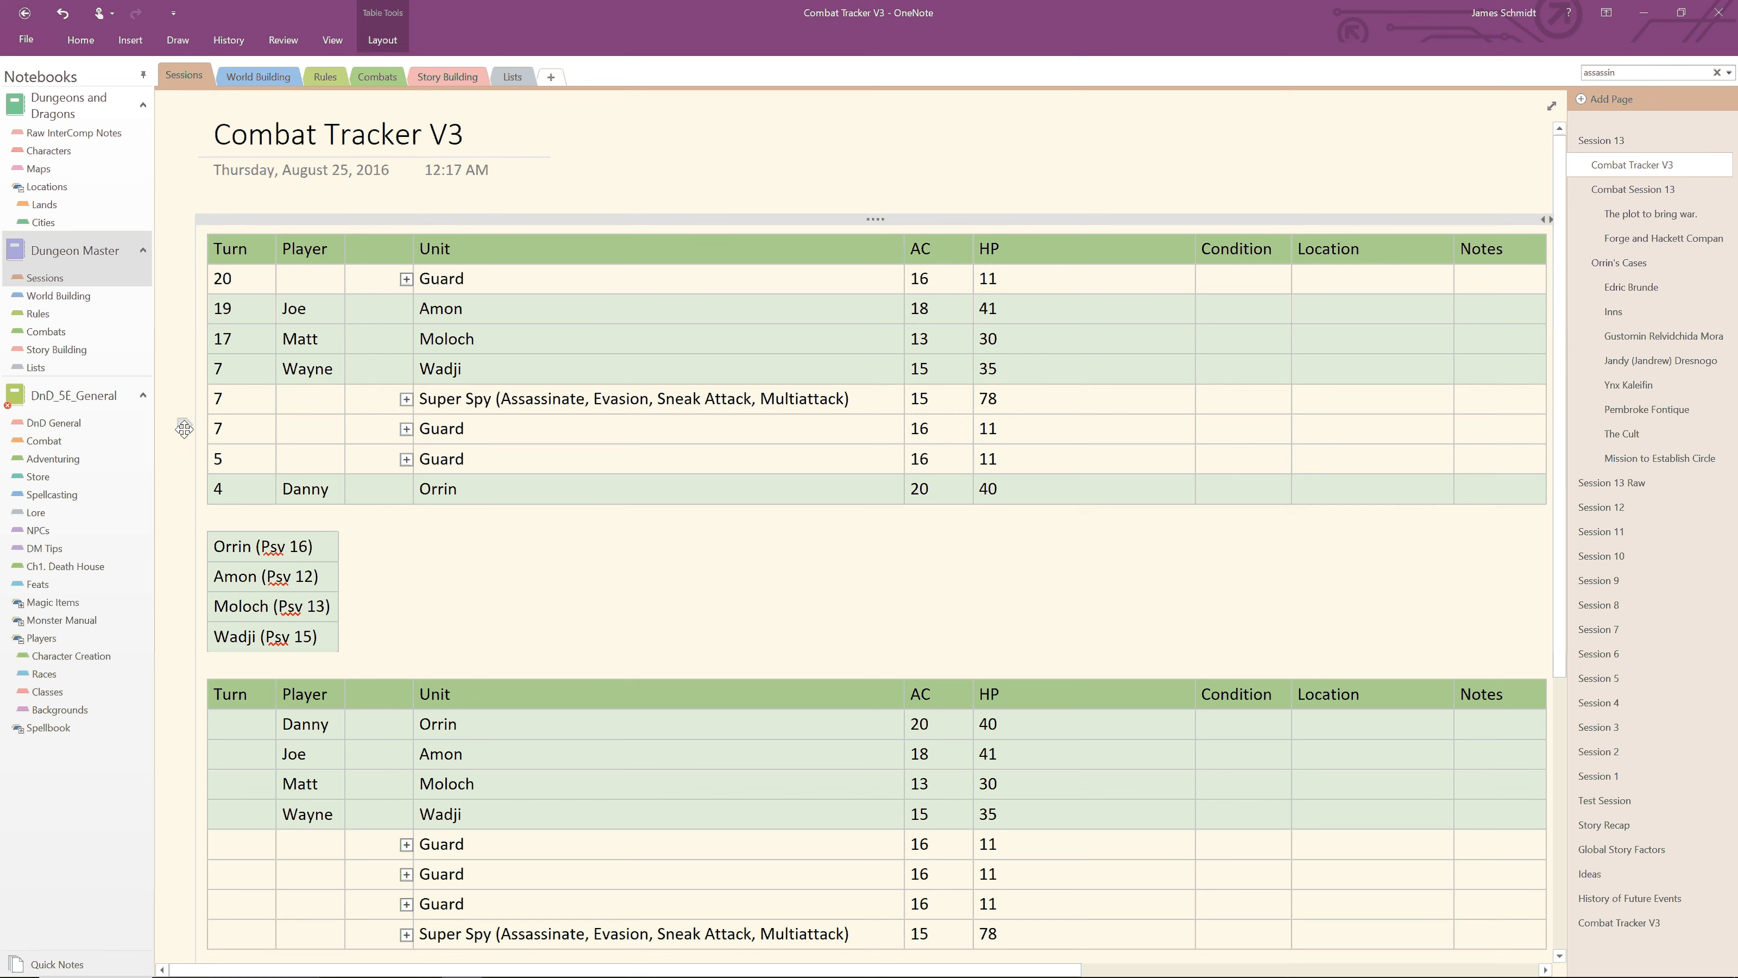
{"action": "left_click_drag", "start_coordinate": [184, 429], "coordinate": [182, 382]}
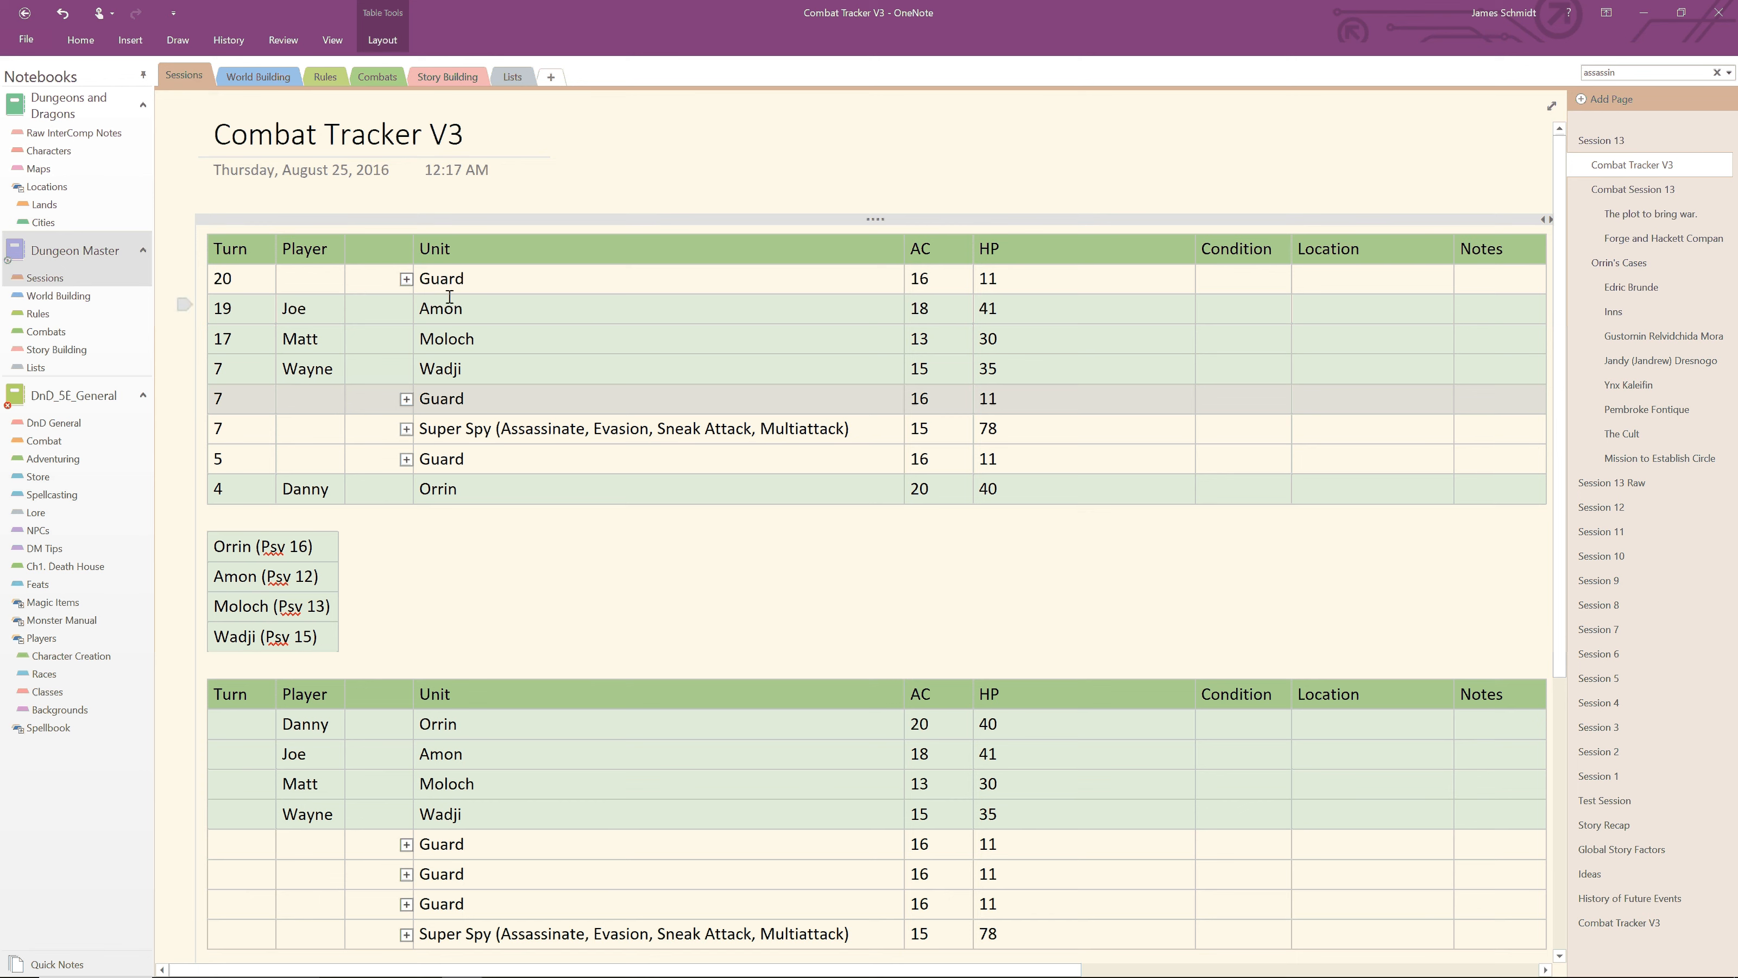
{"action": "double_click", "coordinate": [406, 279]}
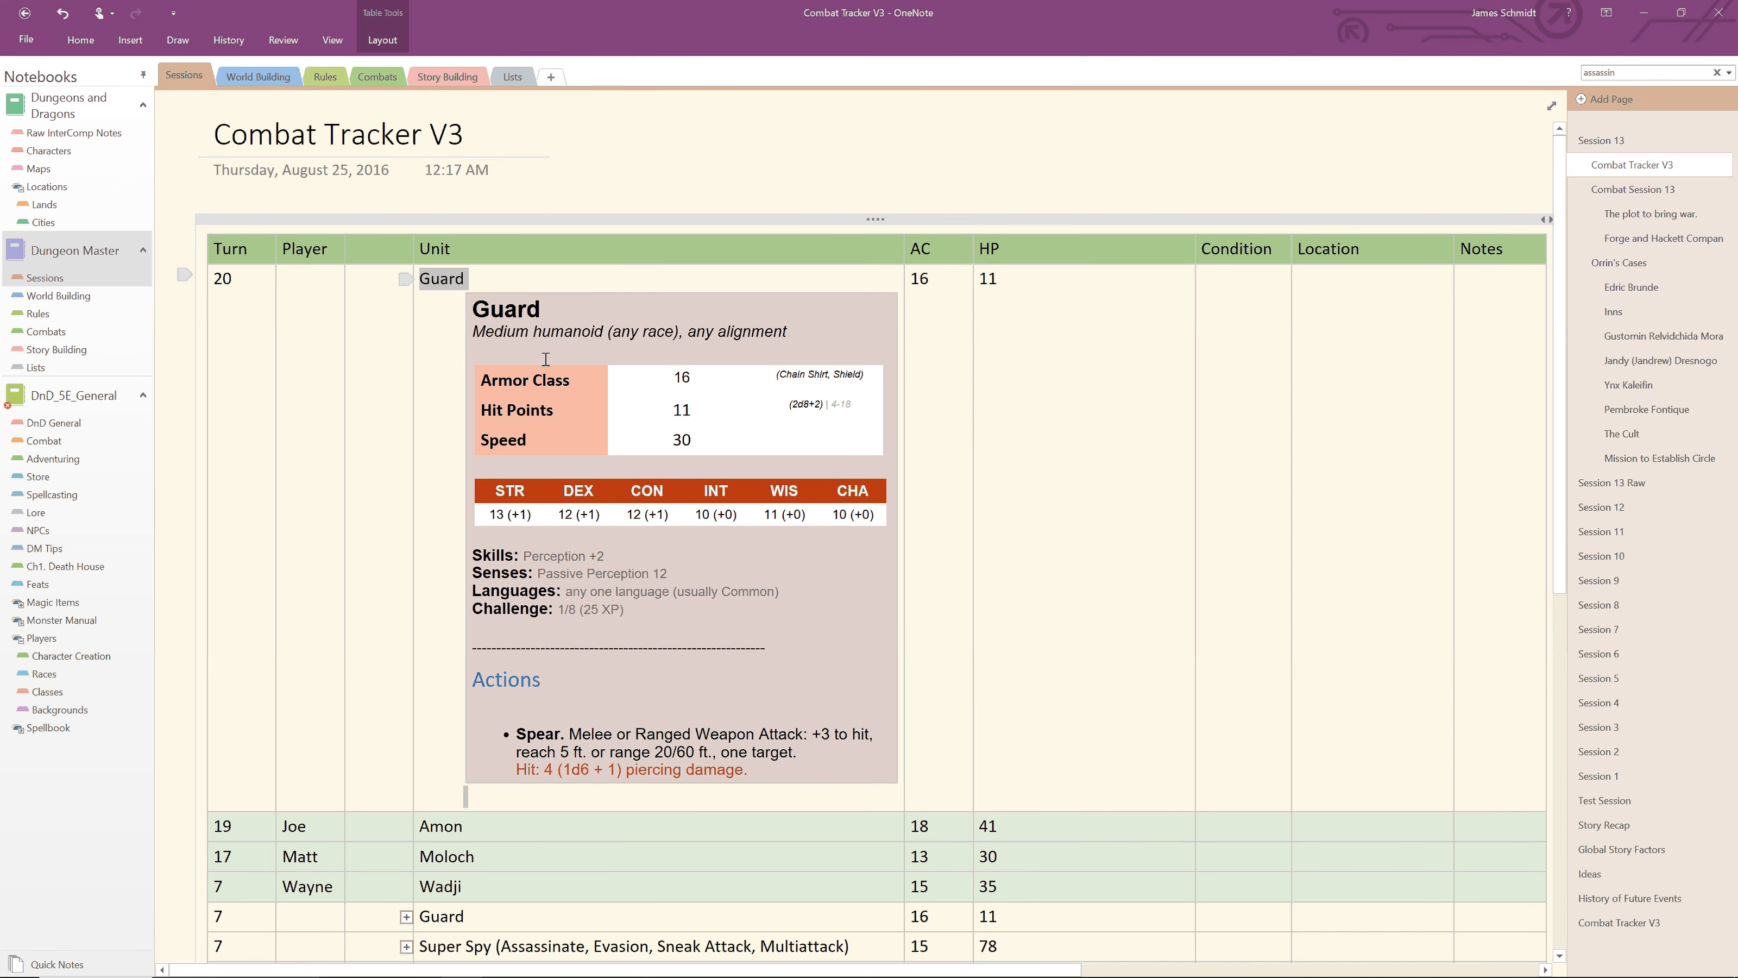
{"action": "double_click", "coordinate": [406, 281]}
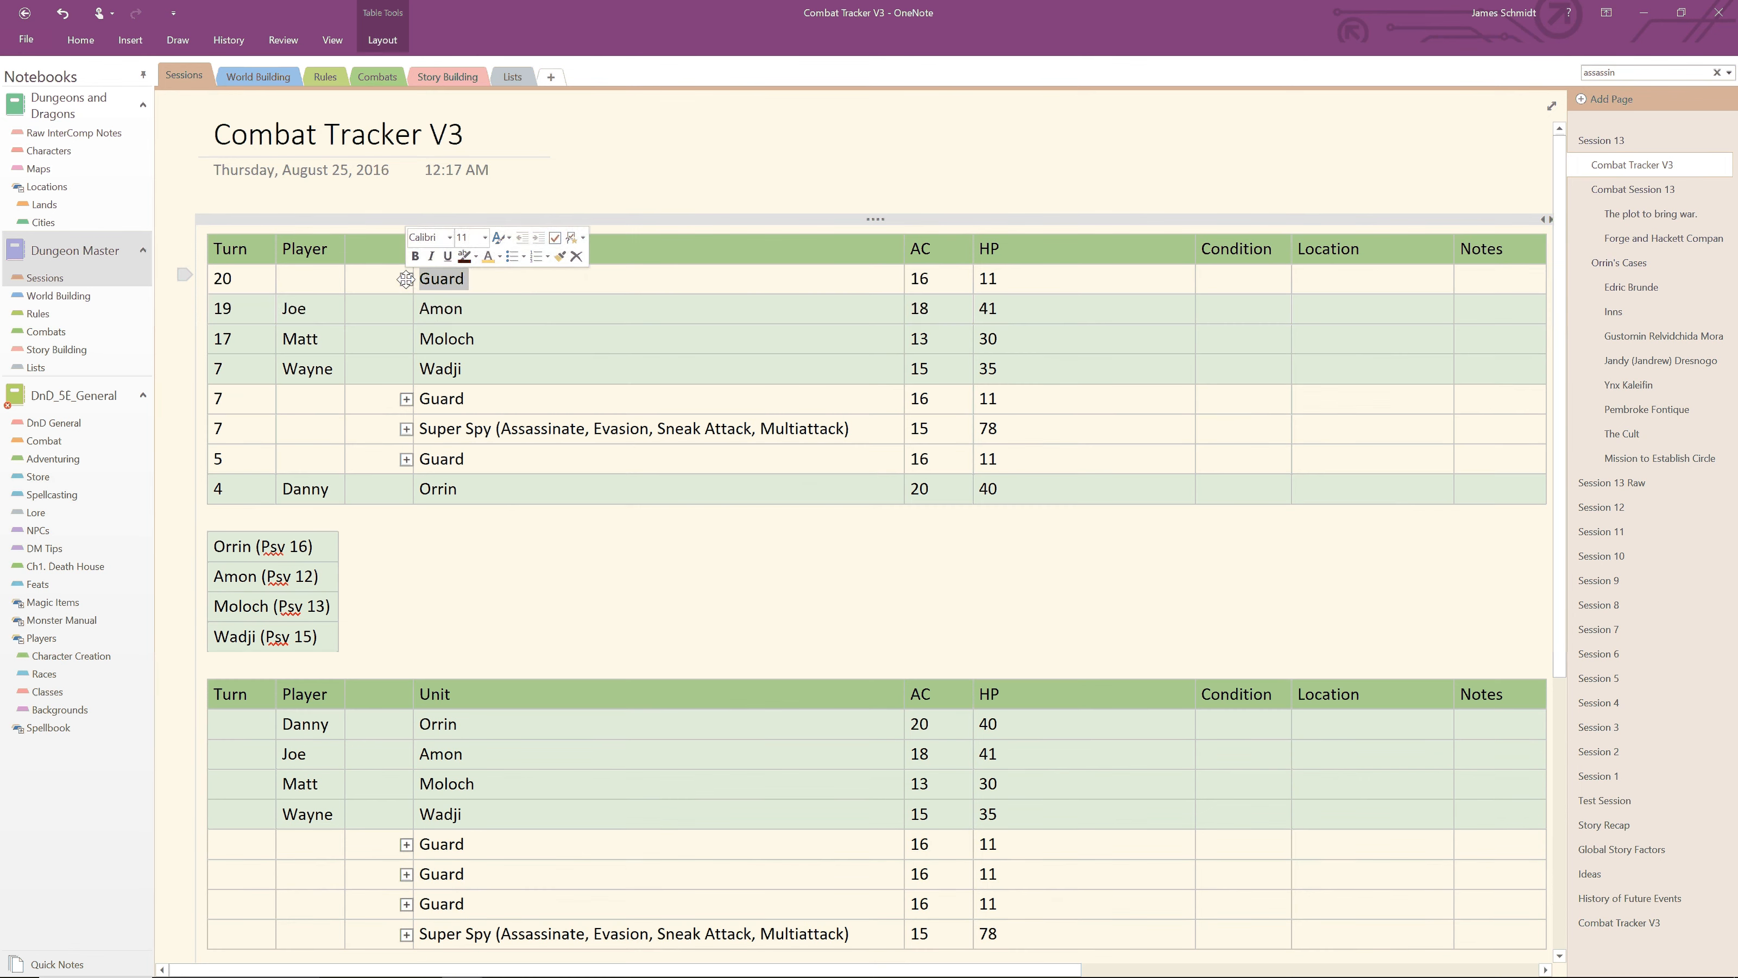
Step: Record 5 damage in Amon's HP cell of the first tracker table as 41-5 = 36
{"action": "left_click", "coordinate": [1016, 310]}
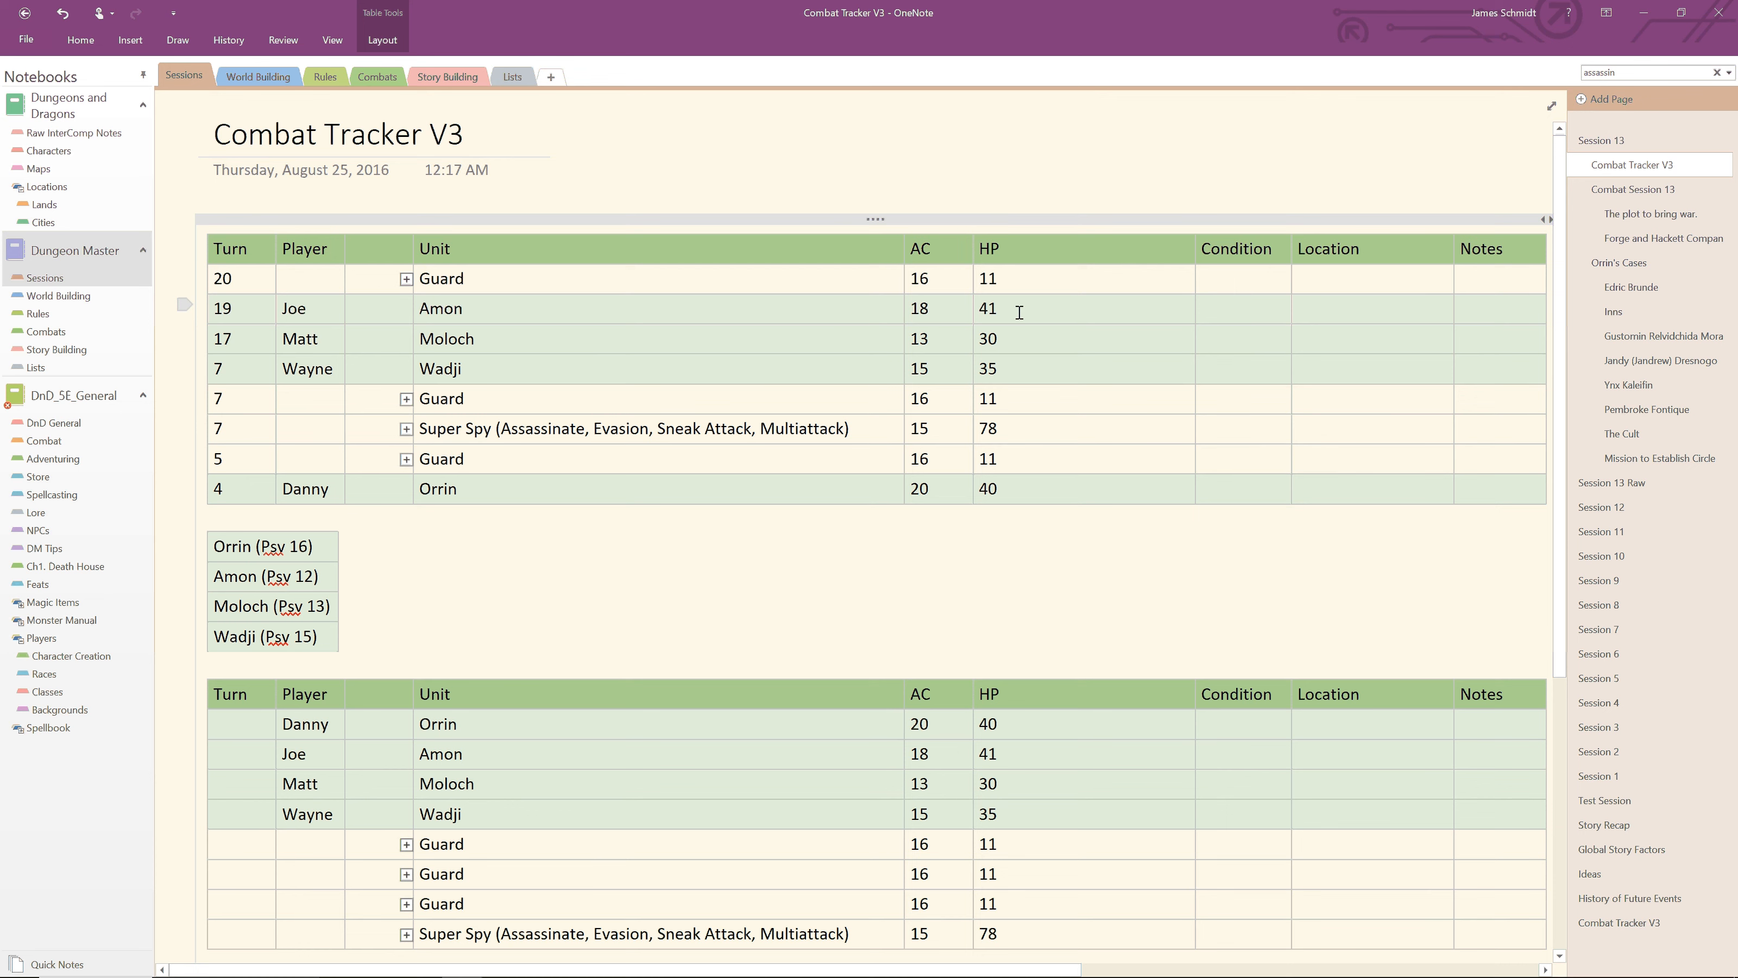
{"action": "type", "text": "-"}
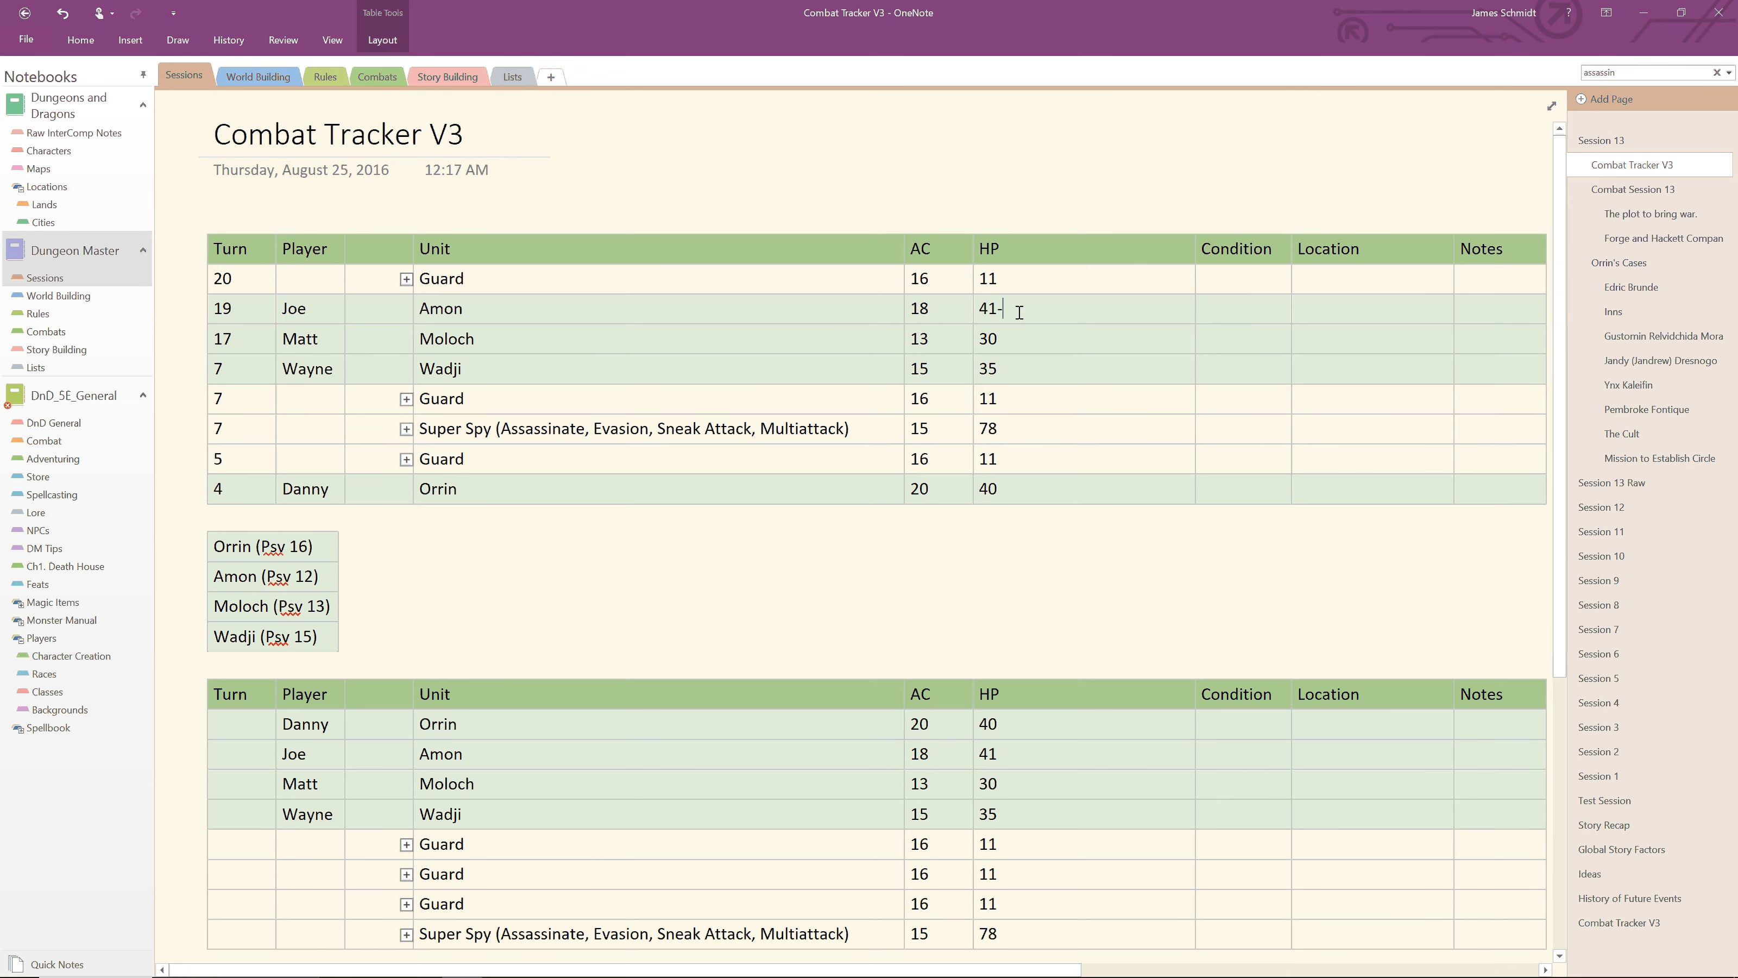
{"action": "type", "text": "5"}
{"action": "type", "text": "36"}
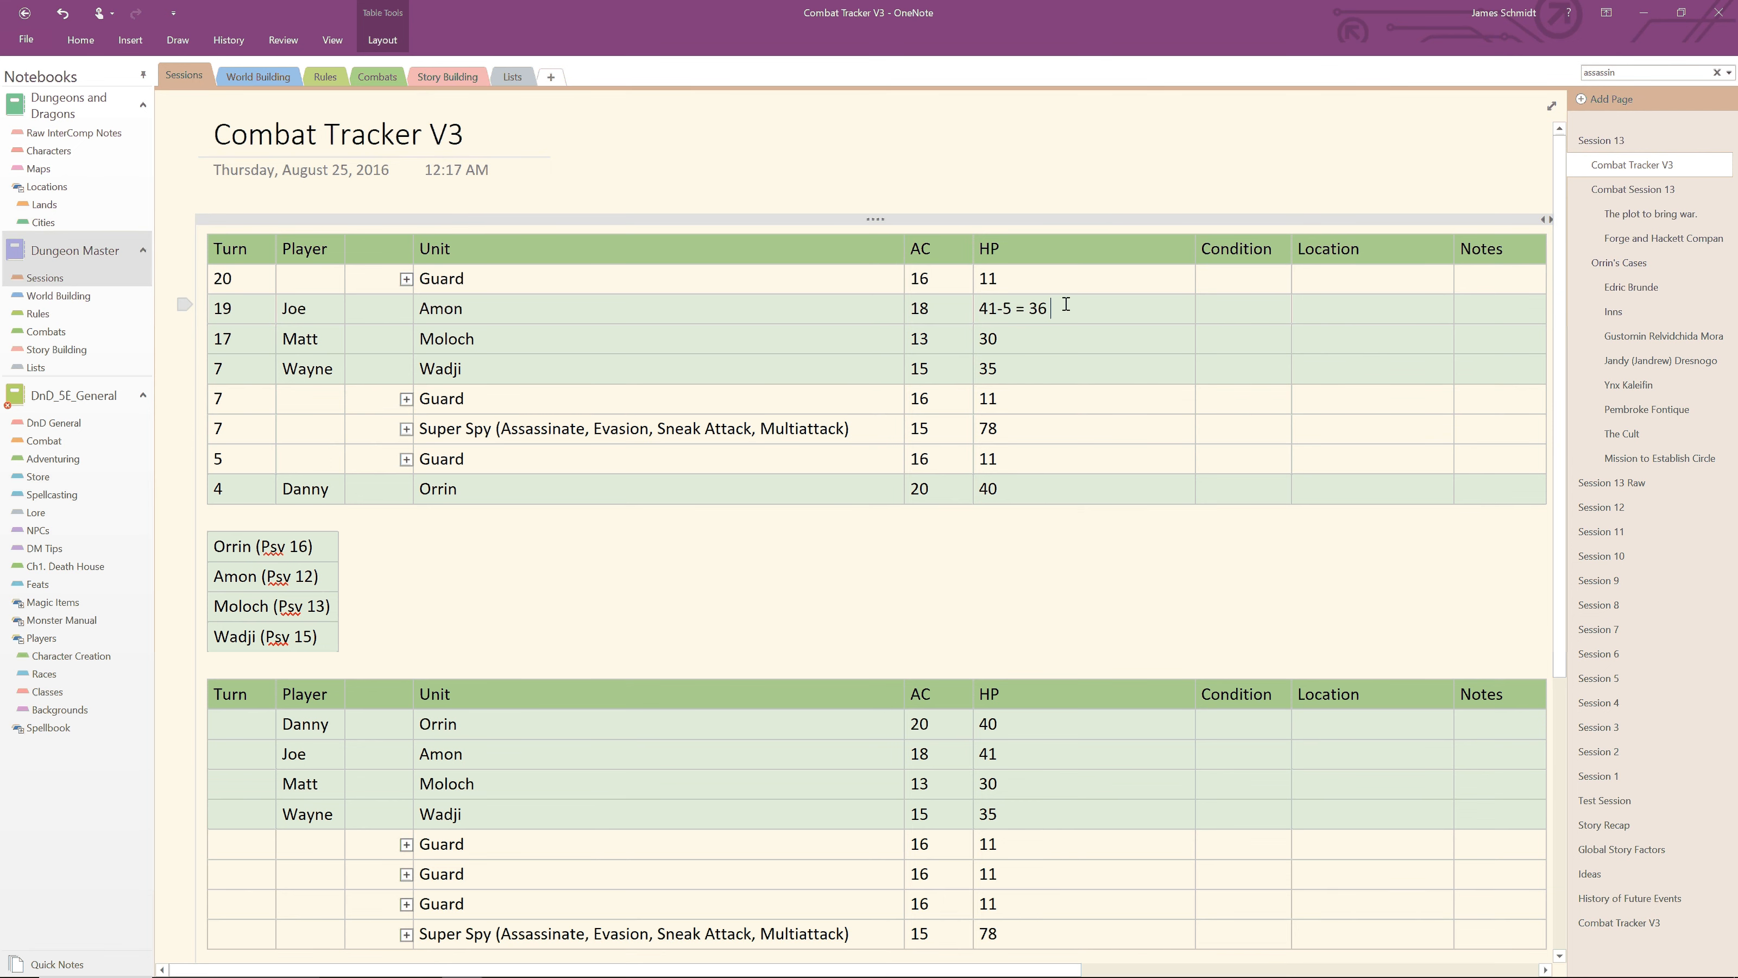
Step: Try other ways of writing the damage in Amon's HP cell, and re-enter the calculation as 41-5 = 36
{"action": "key", "text": "BackSpace"}
{"action": "key", "text": "BackSpace"}
{"action": "key", "text": "BackSpace"}
{"action": "key", "text": "BackSpace"}
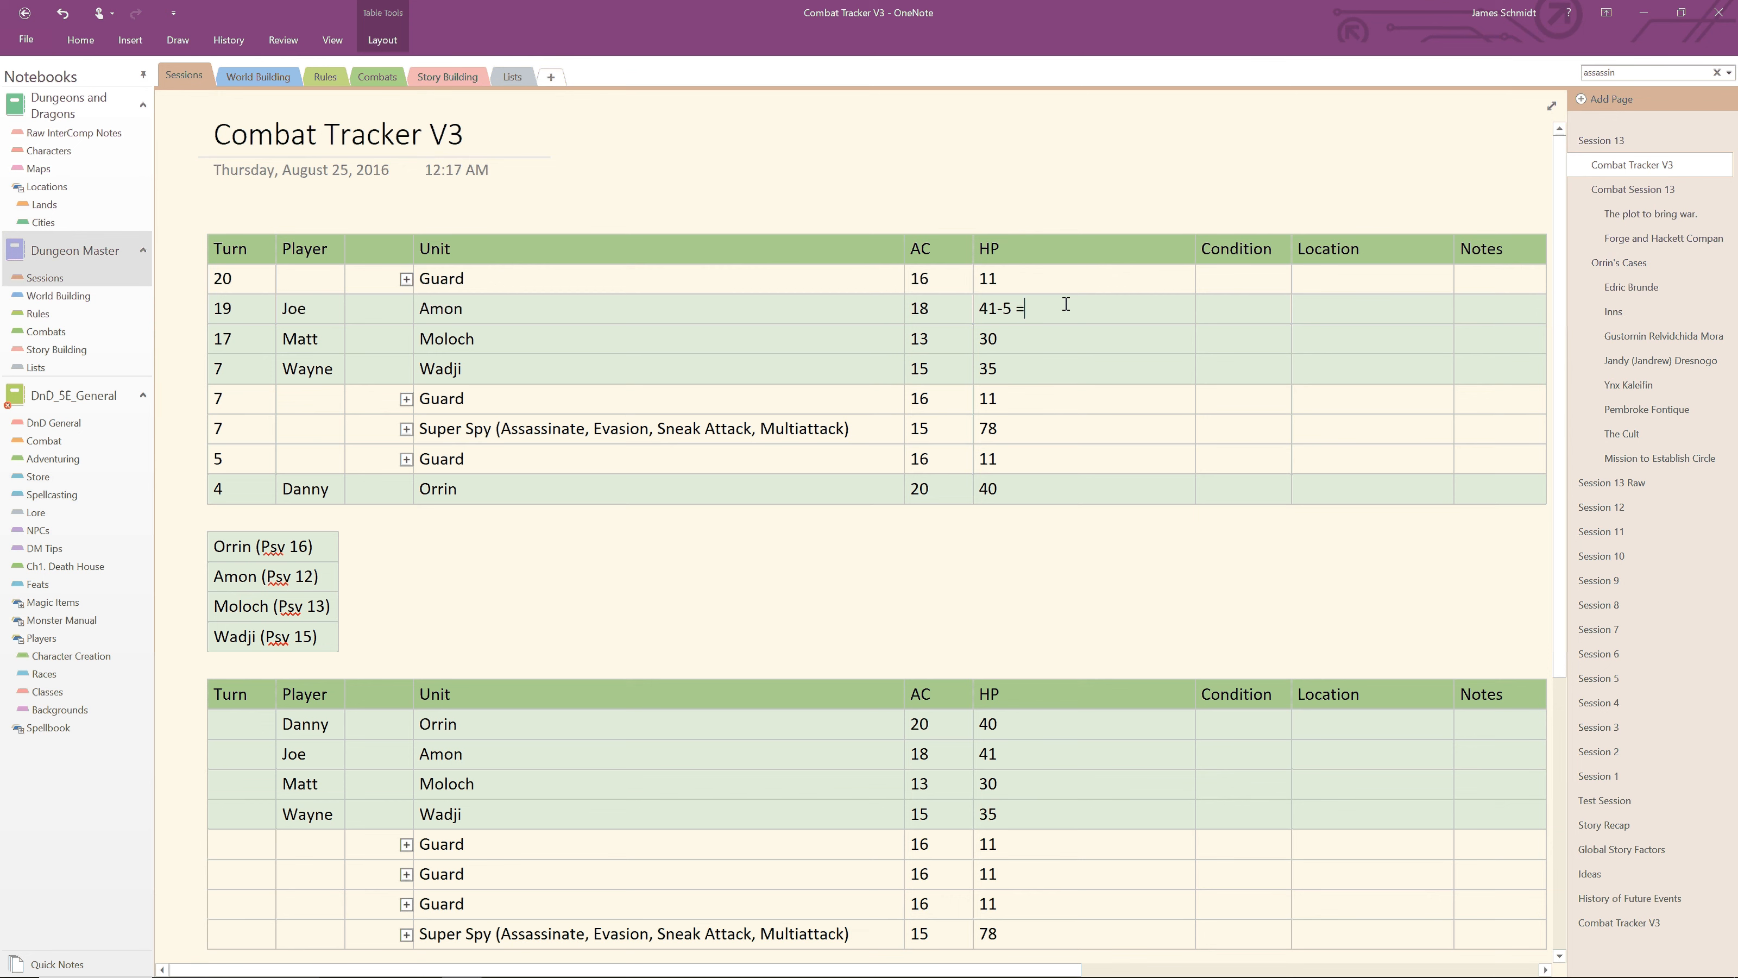
{"action": "key", "text": "BackSpace"}
{"action": "key", "text": "BackSpace"}
{"action": "key", "text": "BackSpace"}
{"action": "key", "text": "BackSpace"}
{"action": "type", "text": "-5"}
{"action": "type", "text": "="}
{"action": "type", "text": " -9"}
{"action": "key", "text": "BackSpace"}
{"action": "key", "text": "BackSpace"}
{"action": "key", "text": "BackSpace"}
{"action": "key", "text": "BackSpace"}
{"action": "key", "text": "BackSpace"}
{"action": "key", "text": "BackSpace"}
{"action": "key", "text": "BackSpace"}
{"action": "key", "text": "BackSpace"}
{"action": "key", "text": "BackSpace"}
{"action": "type", "text": "-t5"}
{"action": "key", "text": "BackSpace"}
{"action": "key", "text": "BackSpace"}
{"action": "type", "text": "5 ="}
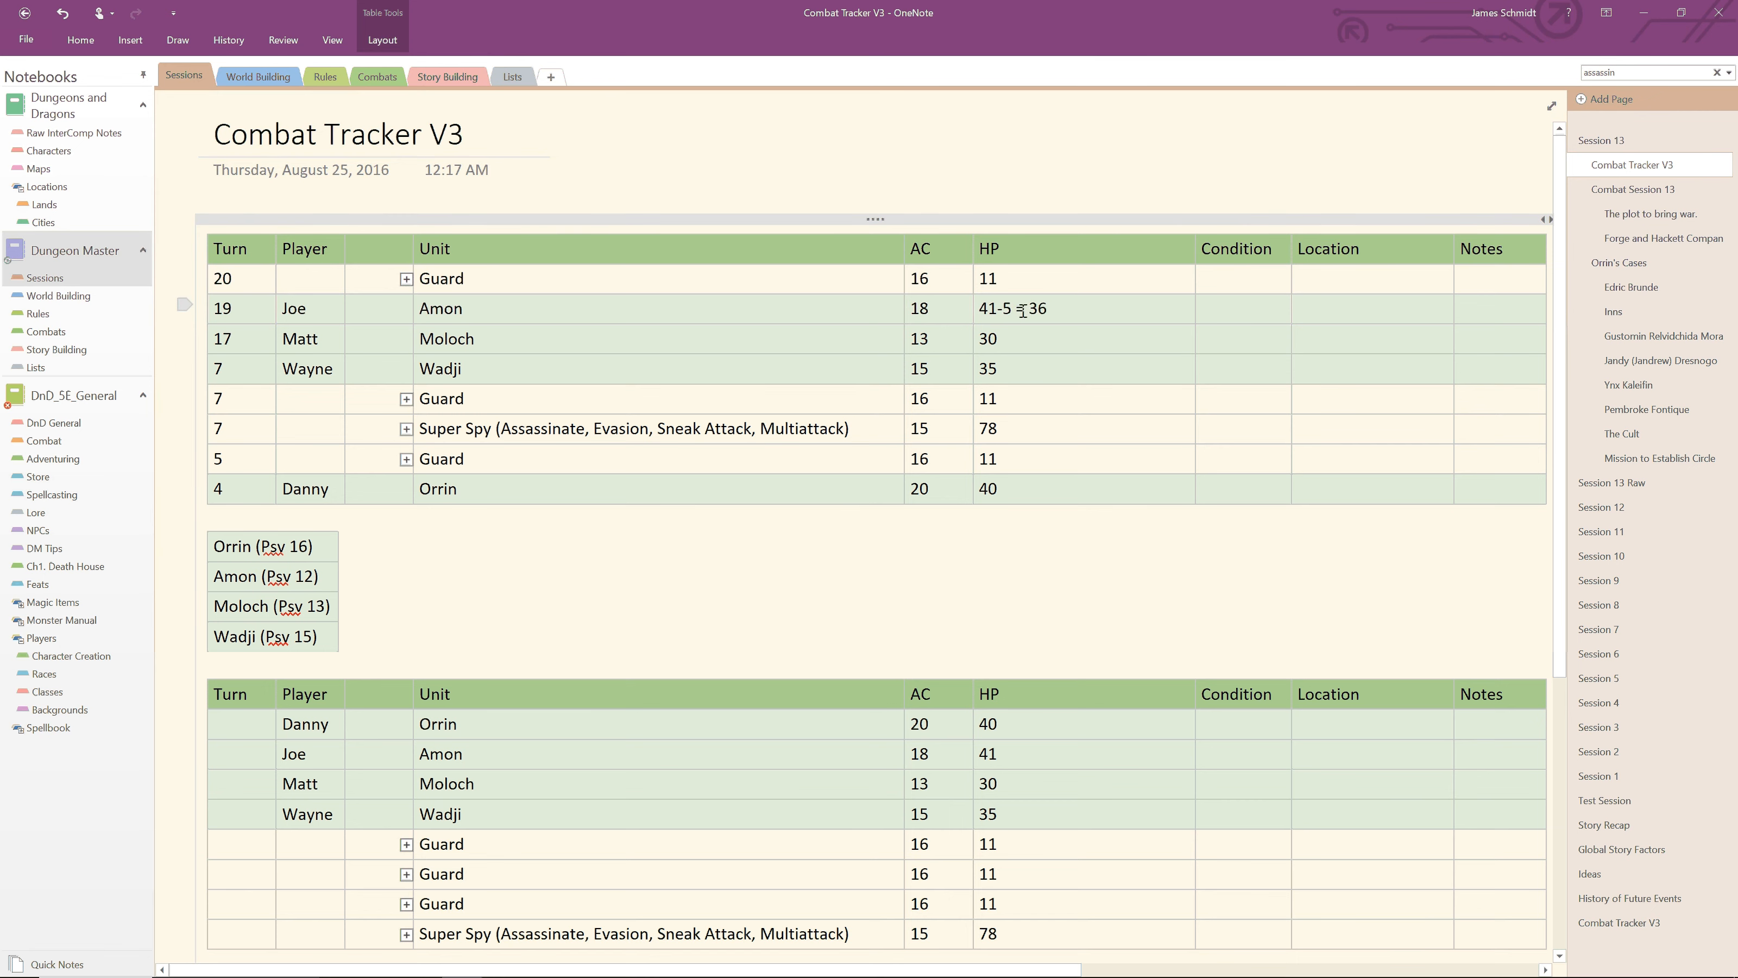
{"action": "left_click_drag", "start_coordinate": [1024, 311], "coordinate": [1024, 311]}
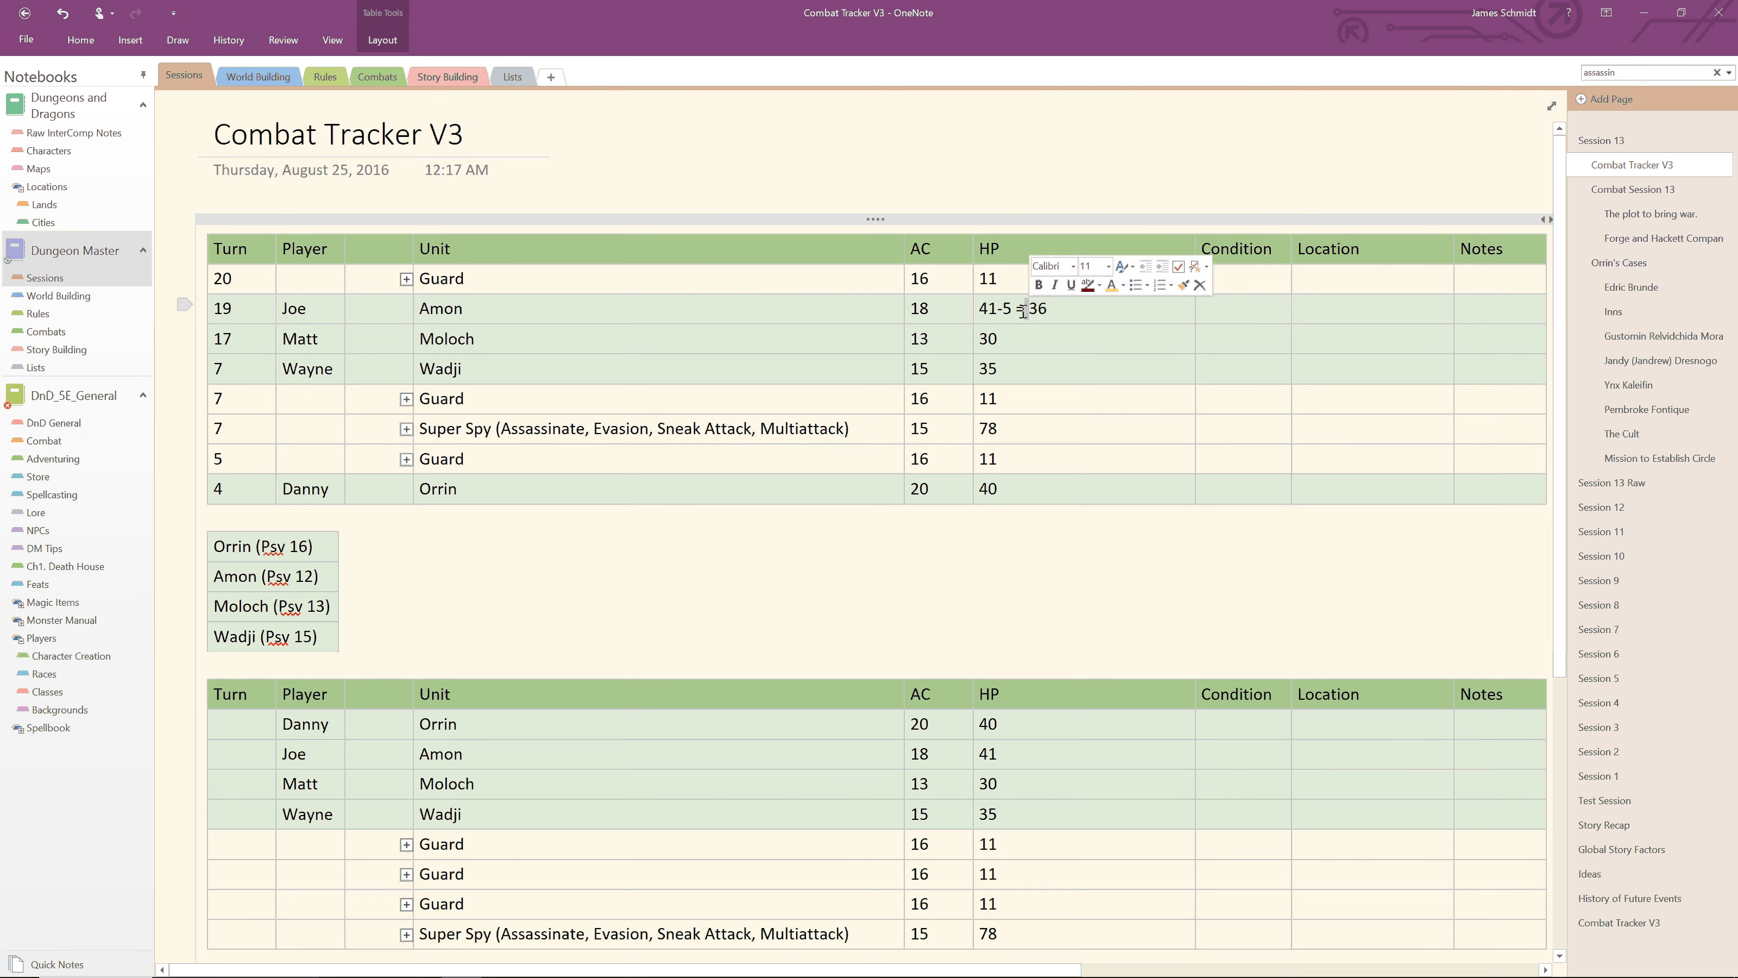
Step: Extend Amon's HP calculation with -11 = 25 and +6 = 31, and delete that extension
{"action": "left_click", "coordinate": [1055, 310]}
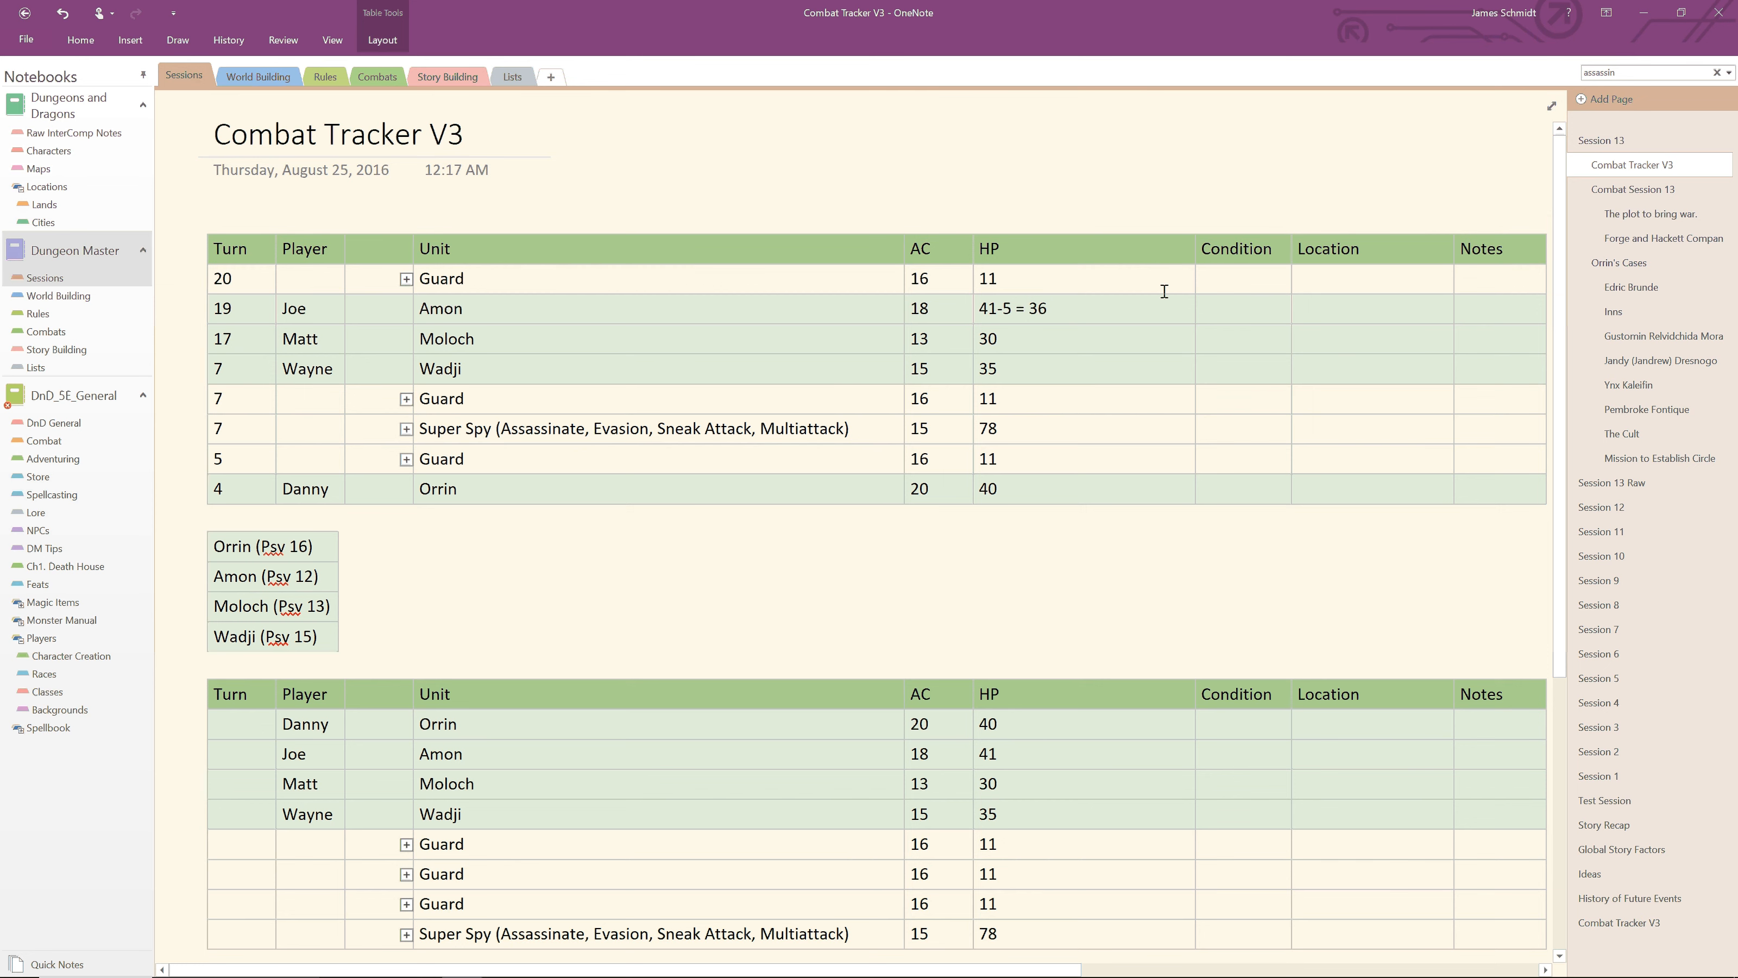
{"action": "type", "text": "-11 = 25"}
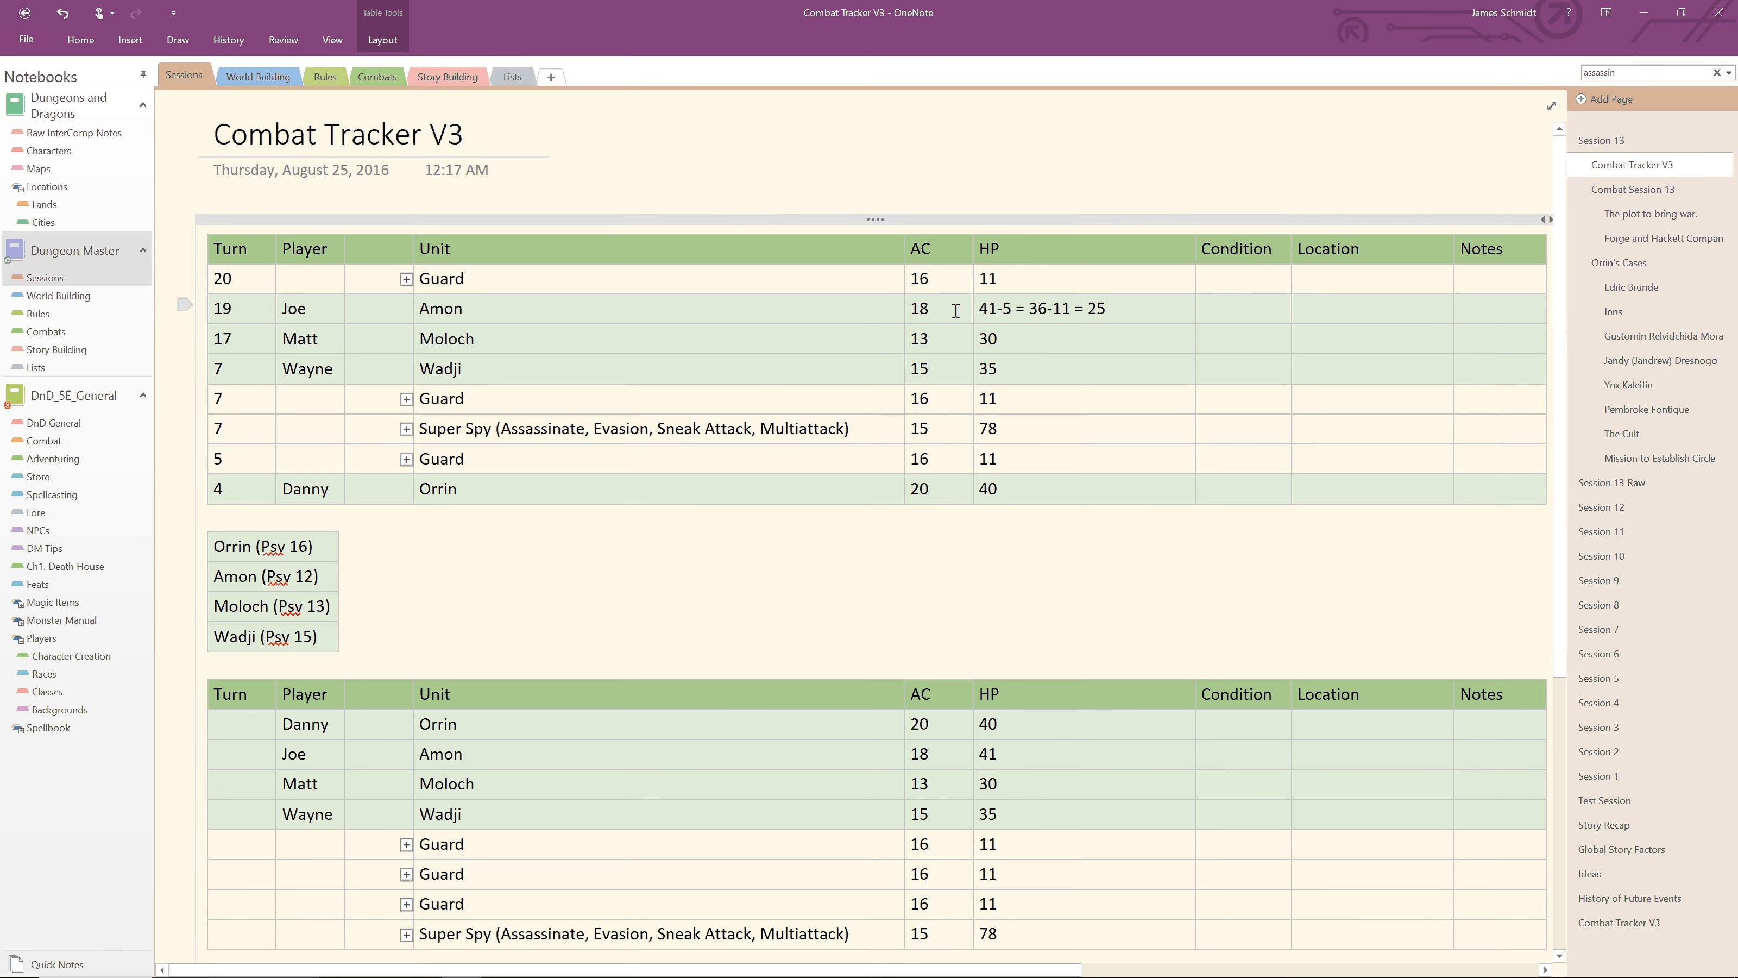
{"action": "left_click", "coordinate": [1156, 309]}
{"action": "type", "text": "+"}
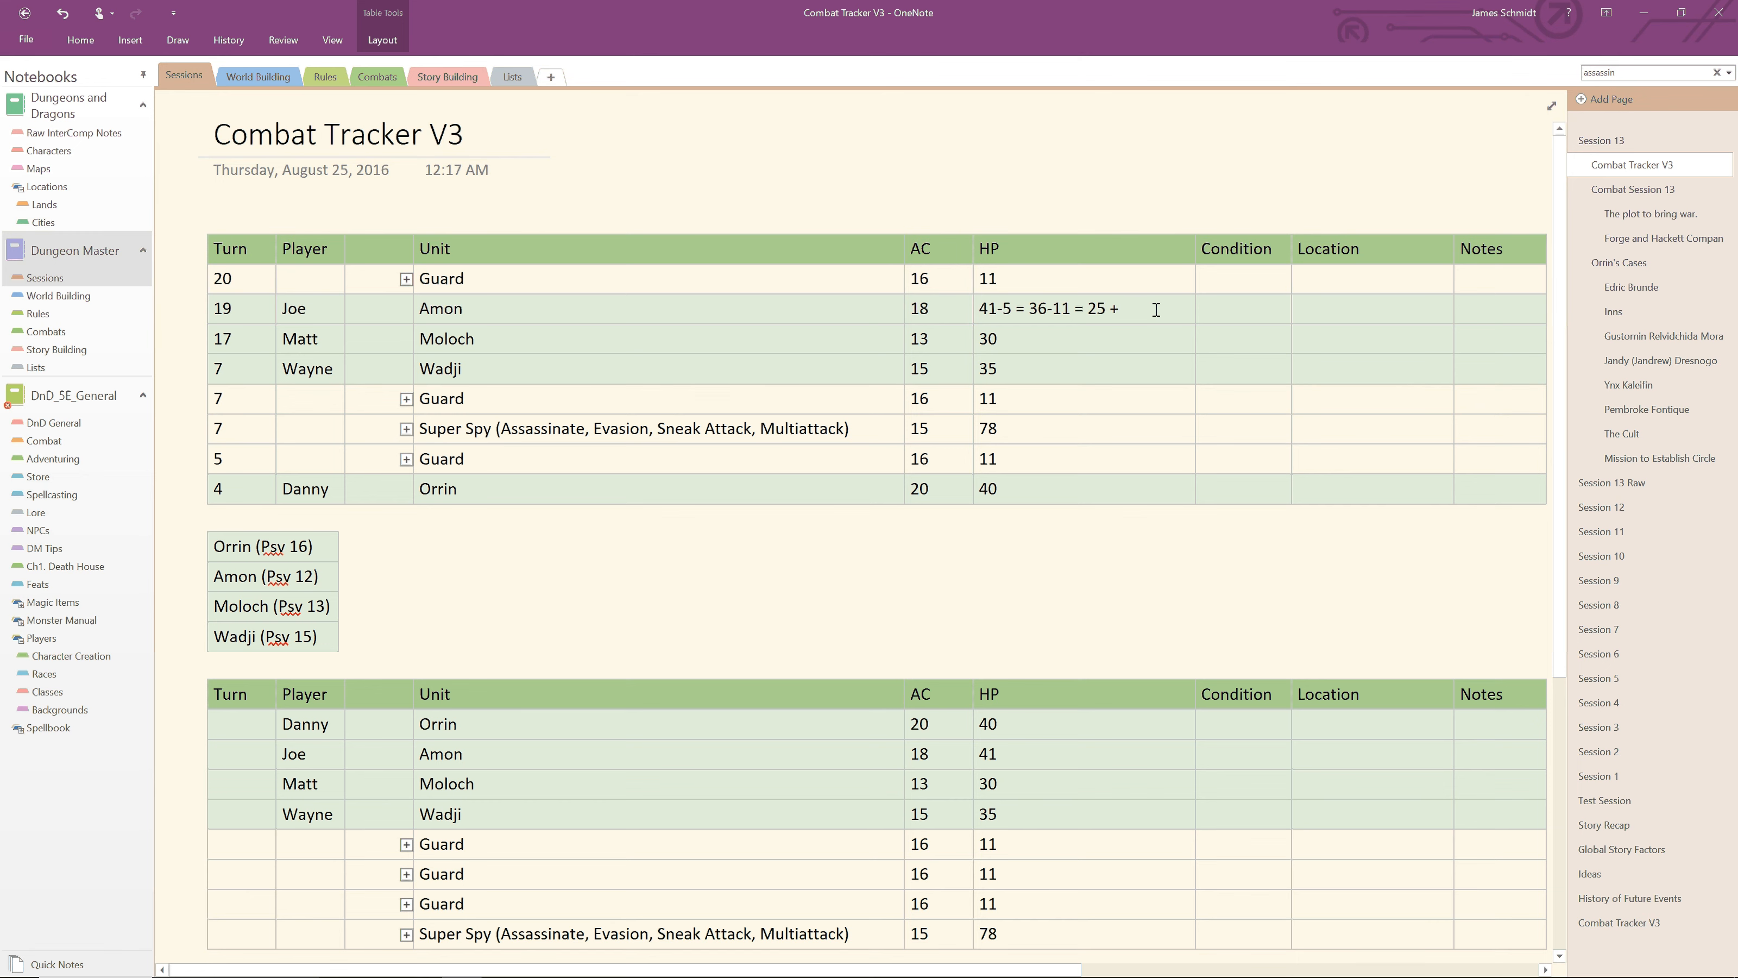
{"action": "type", "text": "6 = 31"}
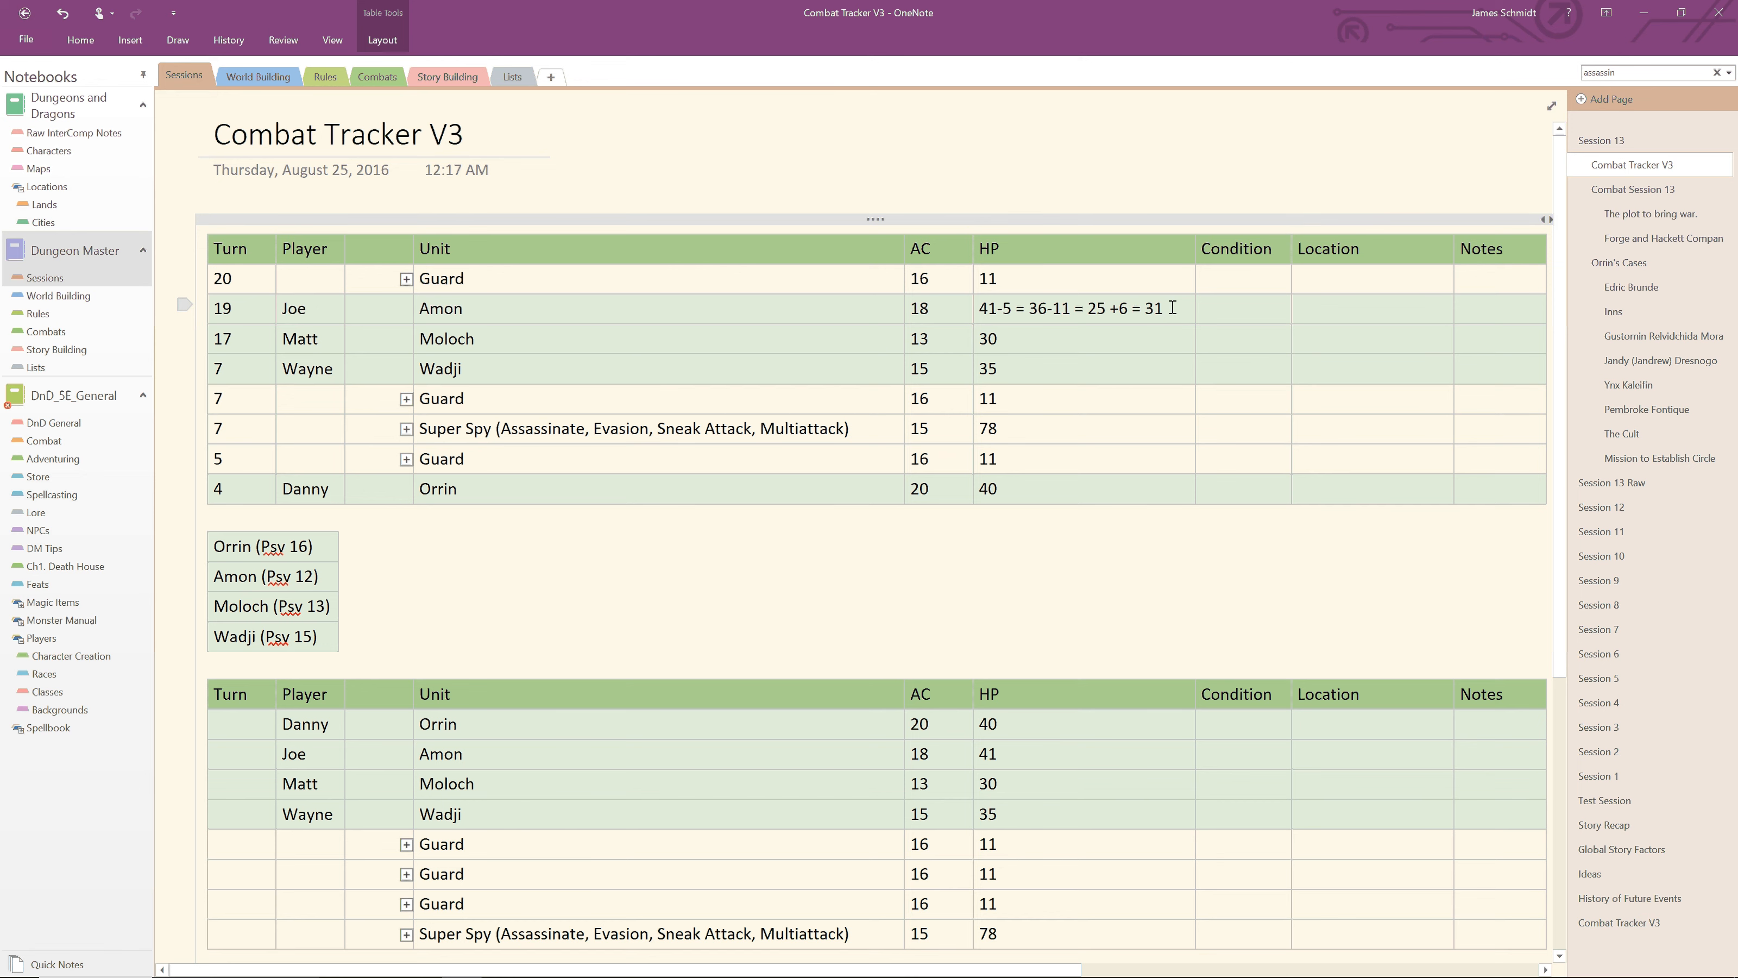
{"action": "left_click_drag", "start_coordinate": [1172, 307], "coordinate": [1046, 313]}
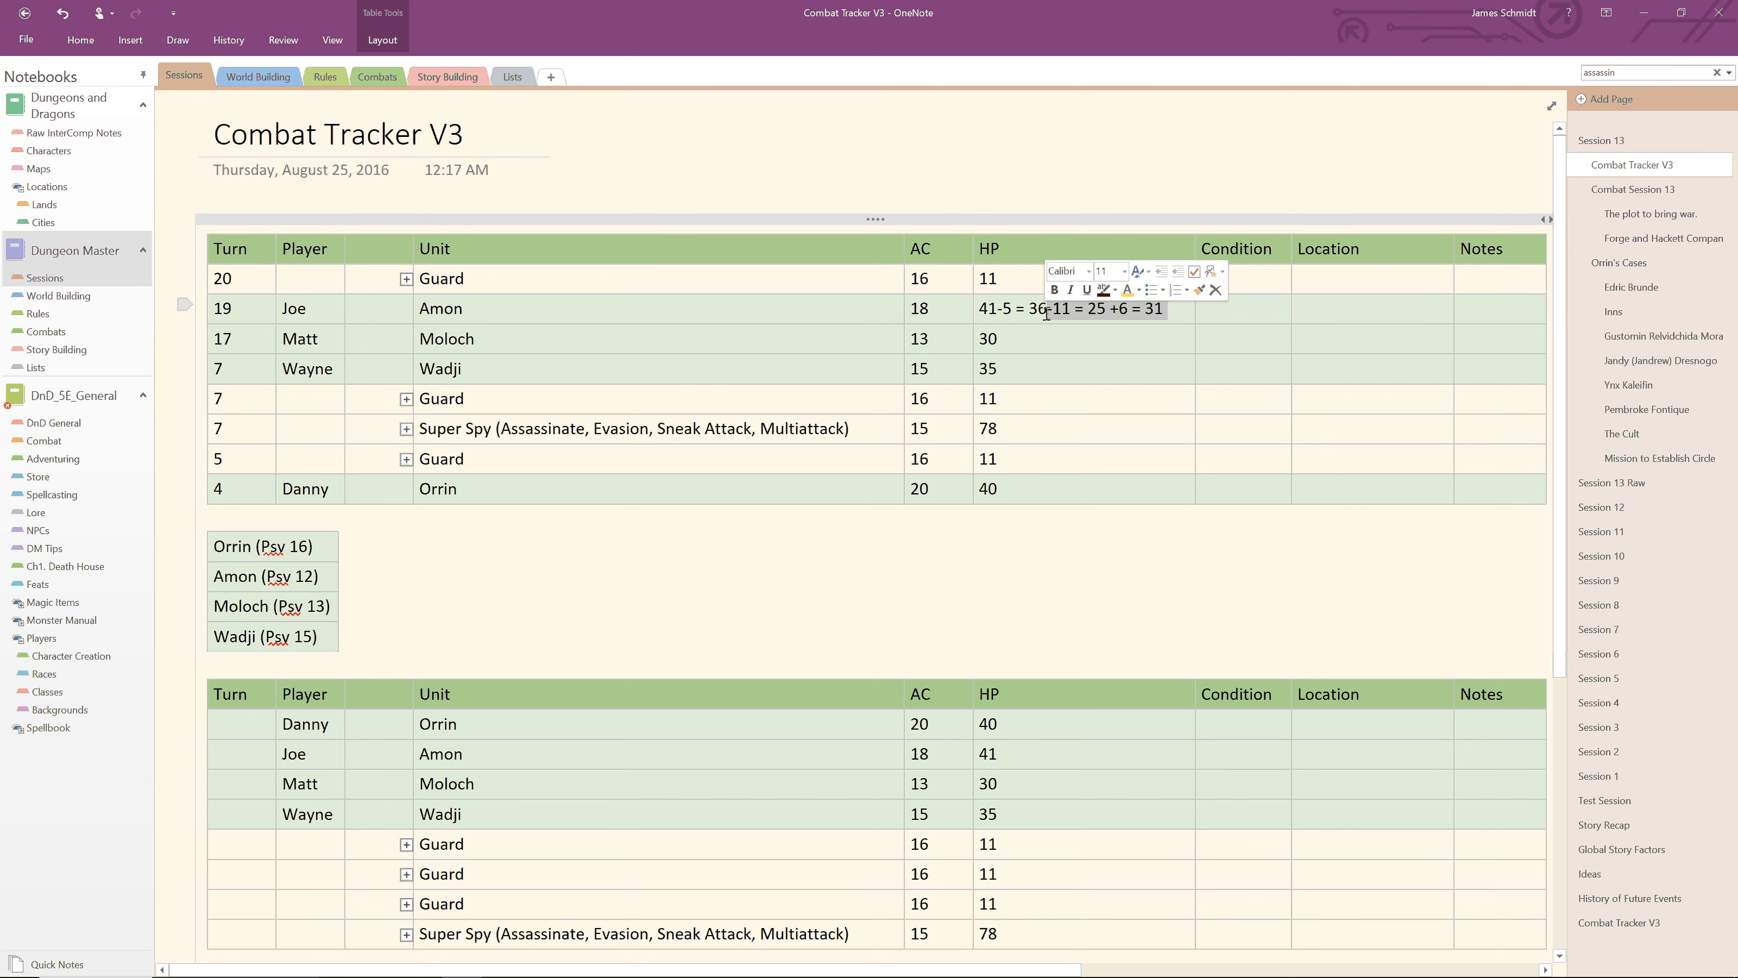
{"action": "key", "text": "BackSpace"}
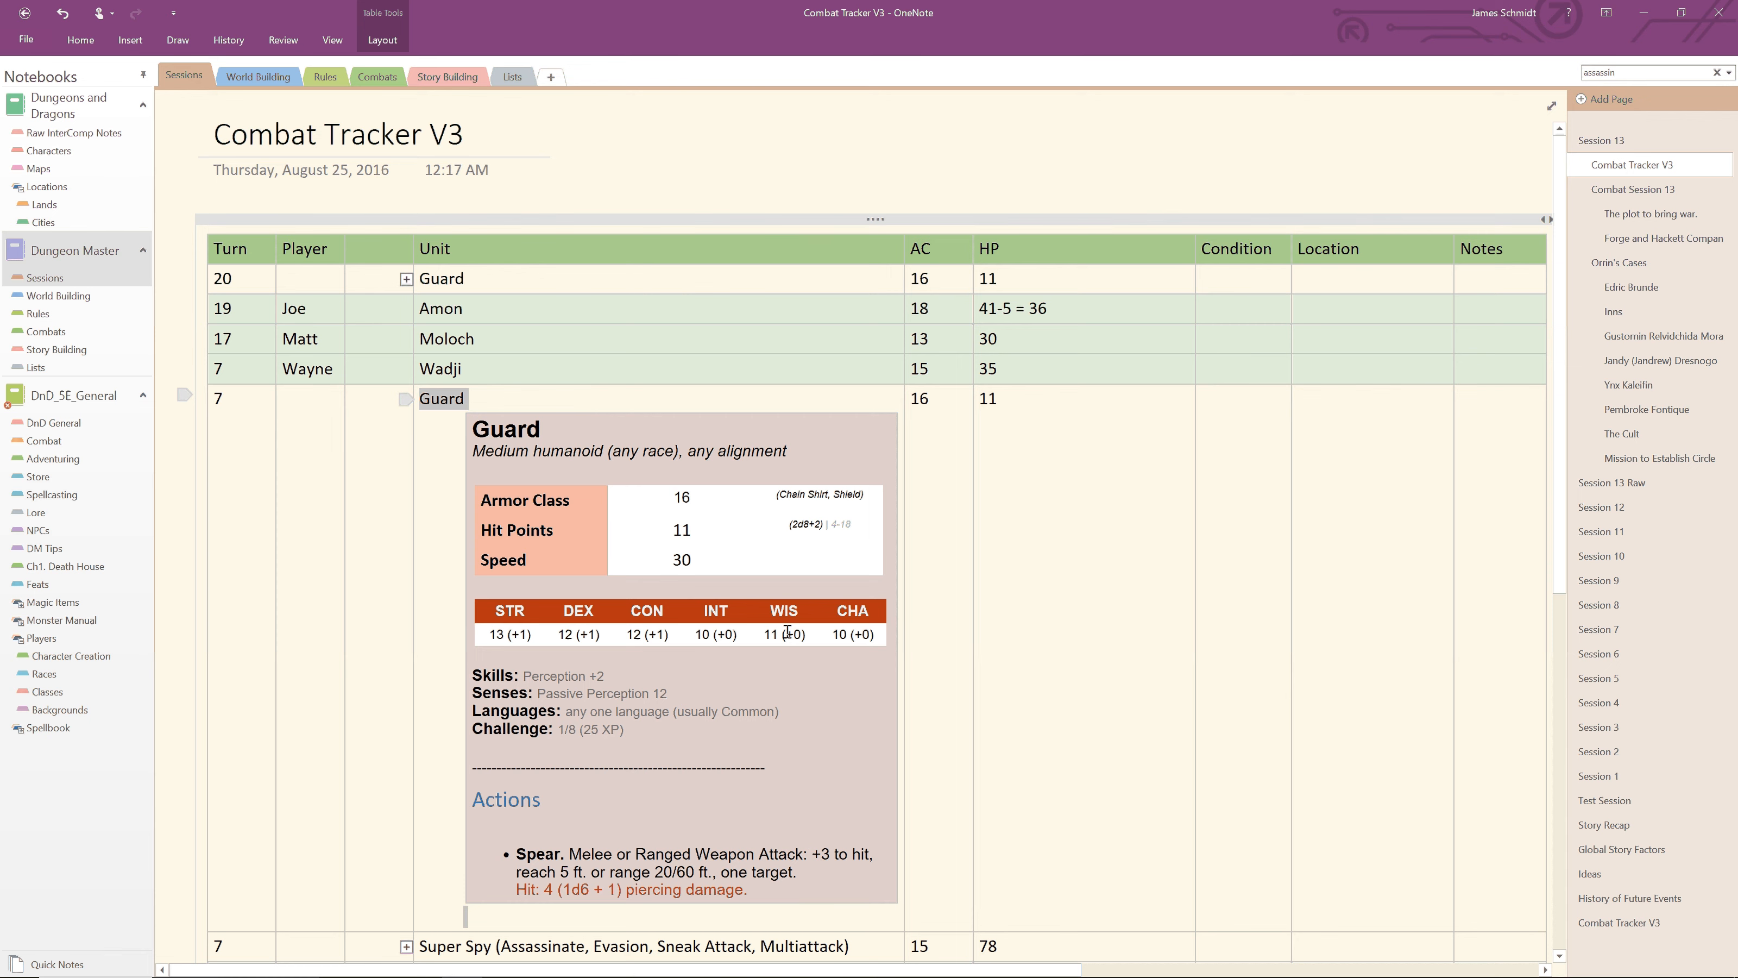
Step: Collapse the turn 7 Guard's stat block and set that Guard's Condition to Charmed and Location to Beside Door
{"action": "double_click", "coordinate": [407, 399]}
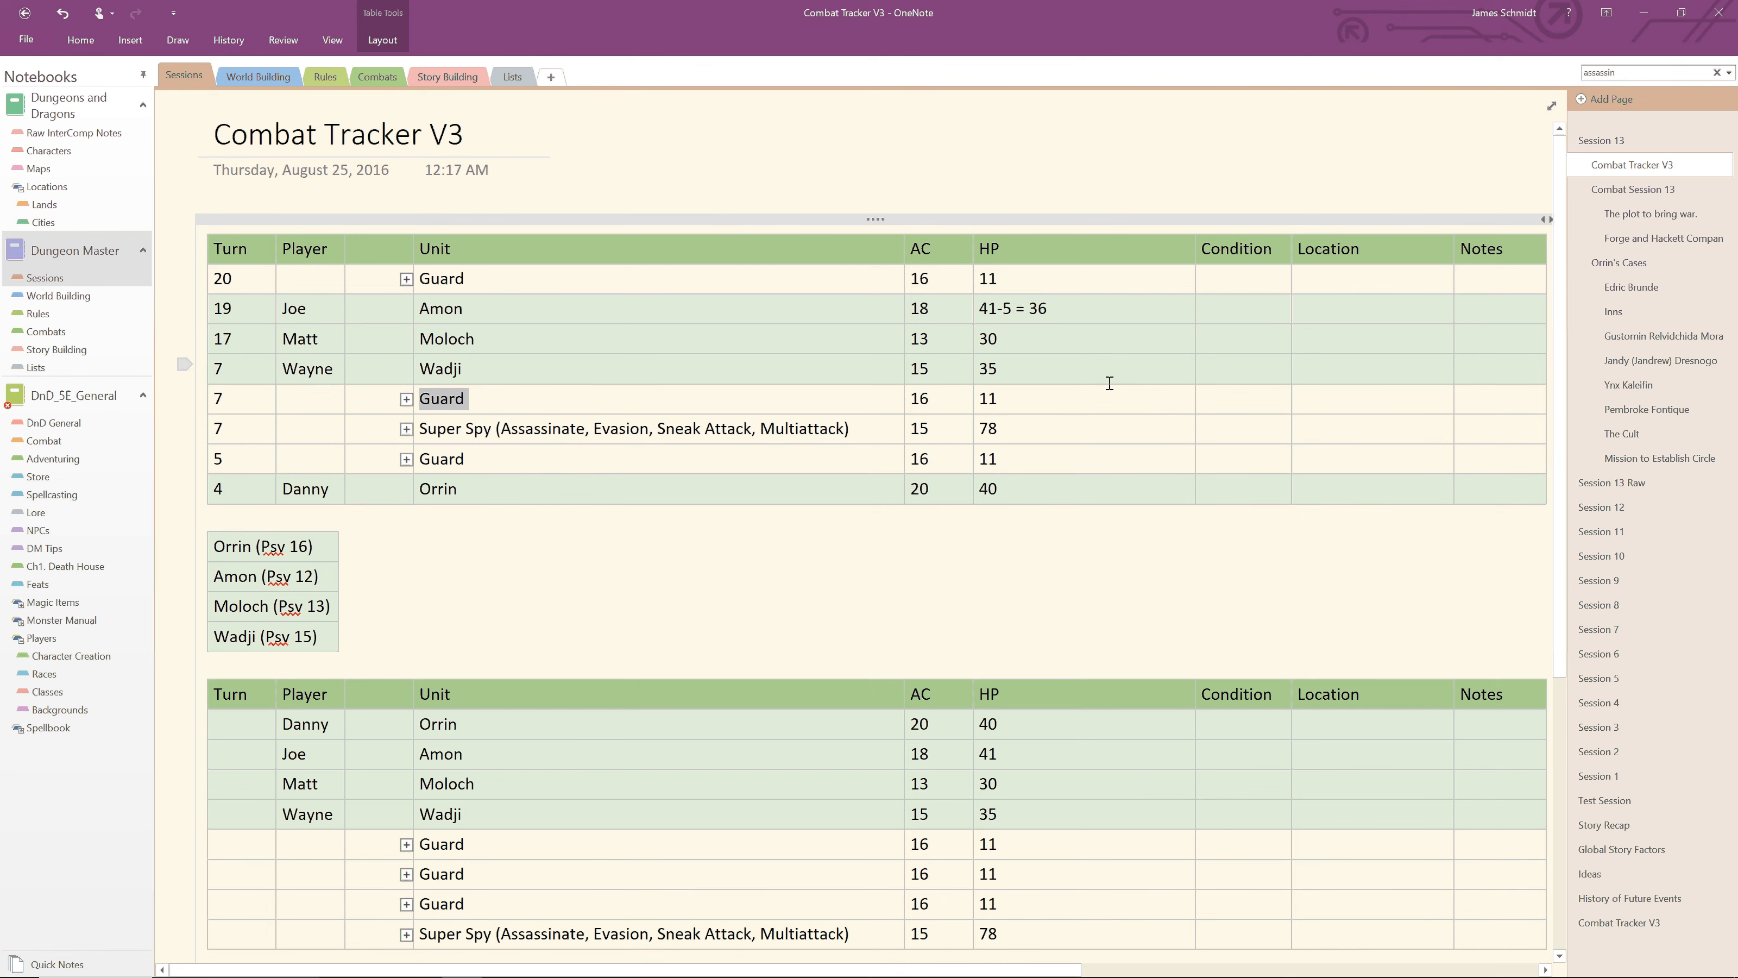
{"action": "left_click", "coordinate": [1231, 401]}
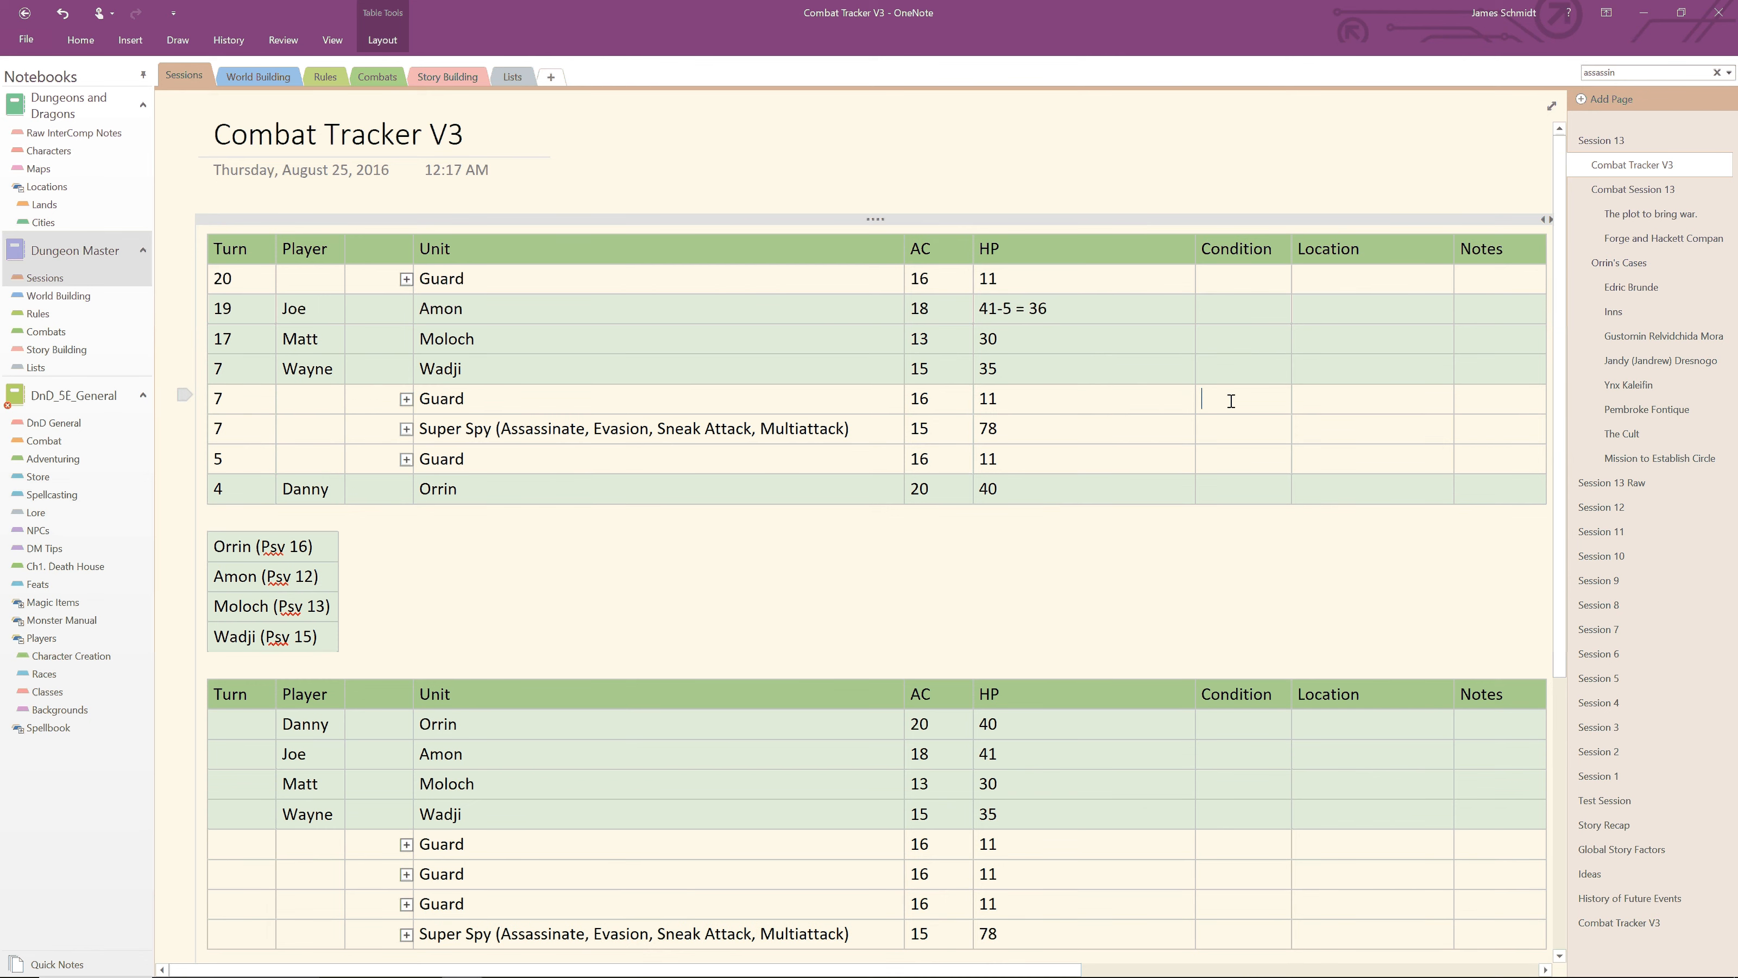
{"action": "type", "text": "Charmed"}
{"action": "type", "text": "Besi"}
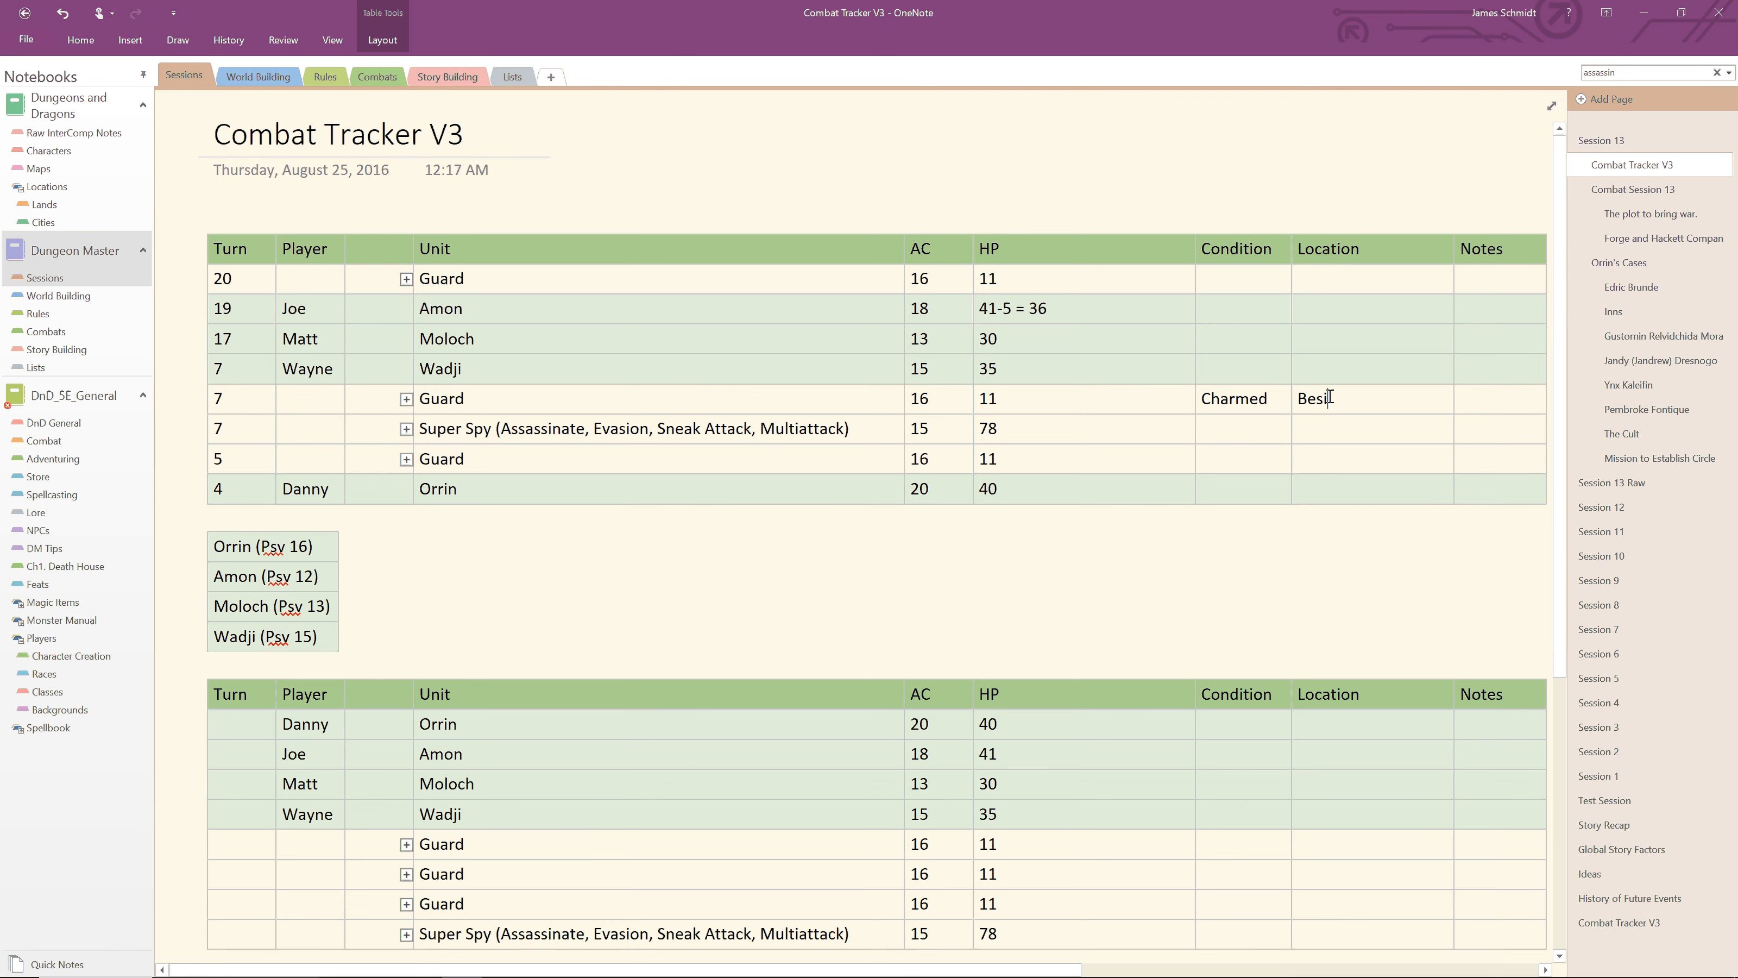
{"action": "type", "text": "de Door"}
Step: Set the turn 5 Guard's Location to Right Most in the first tracker table
{"action": "left_click", "coordinate": [1322, 462]}
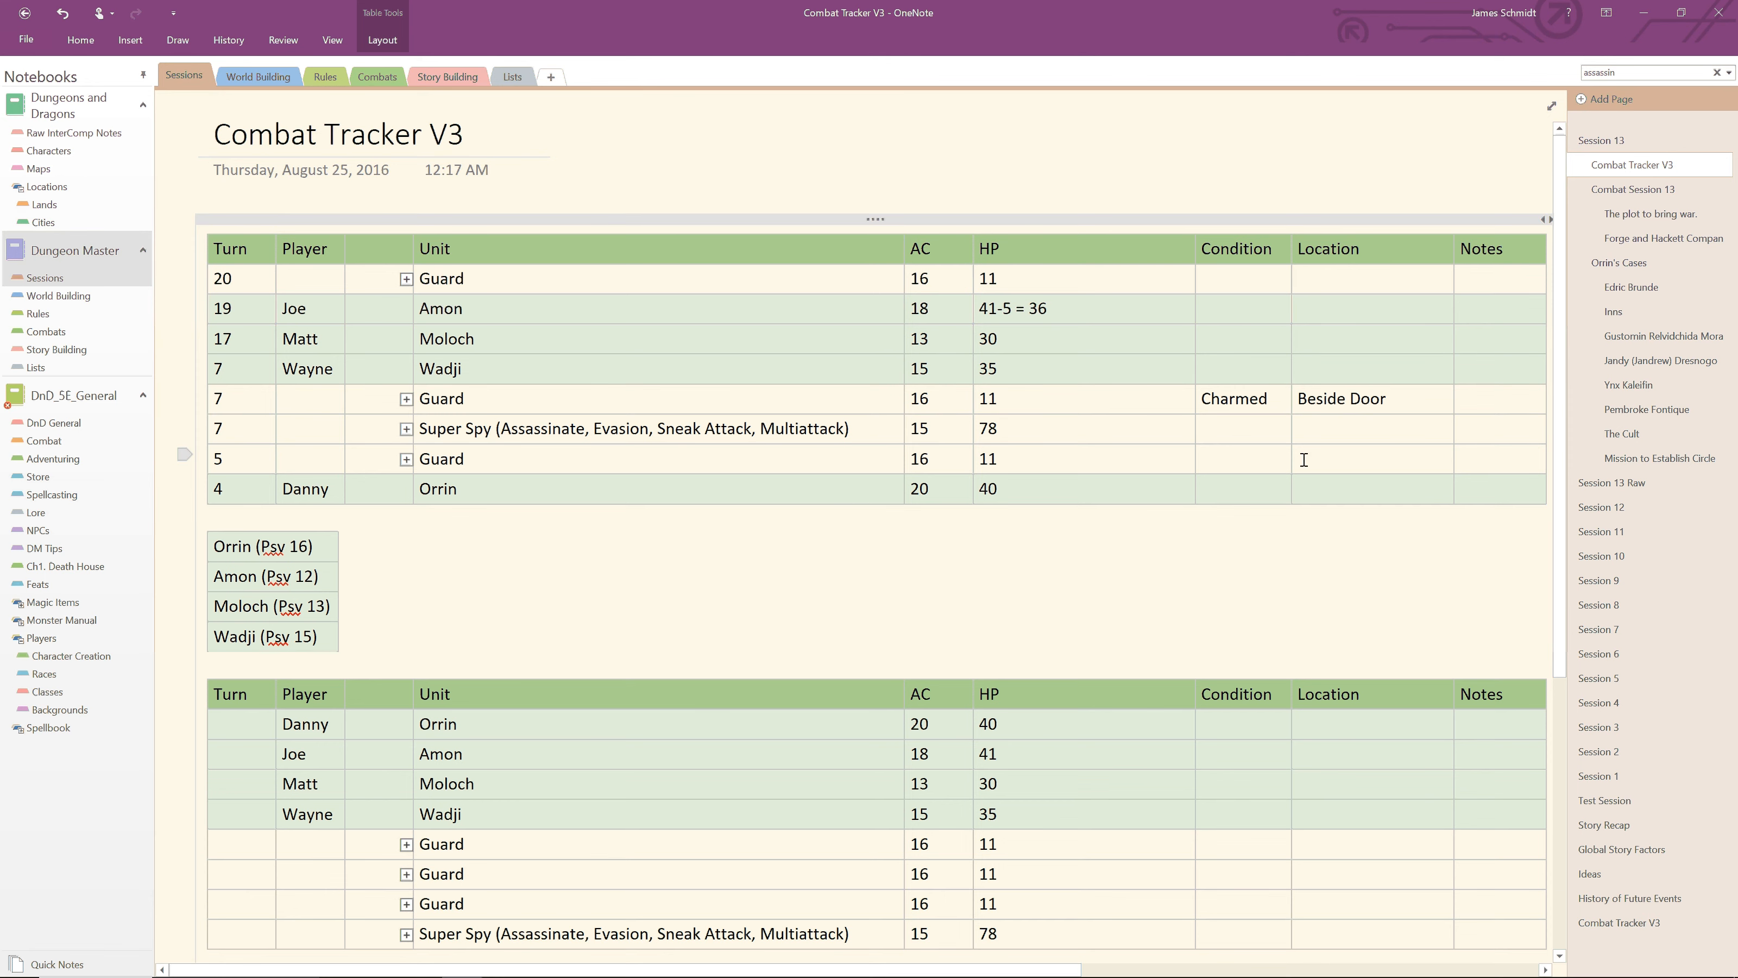
{"action": "type", "text": "Ri"}
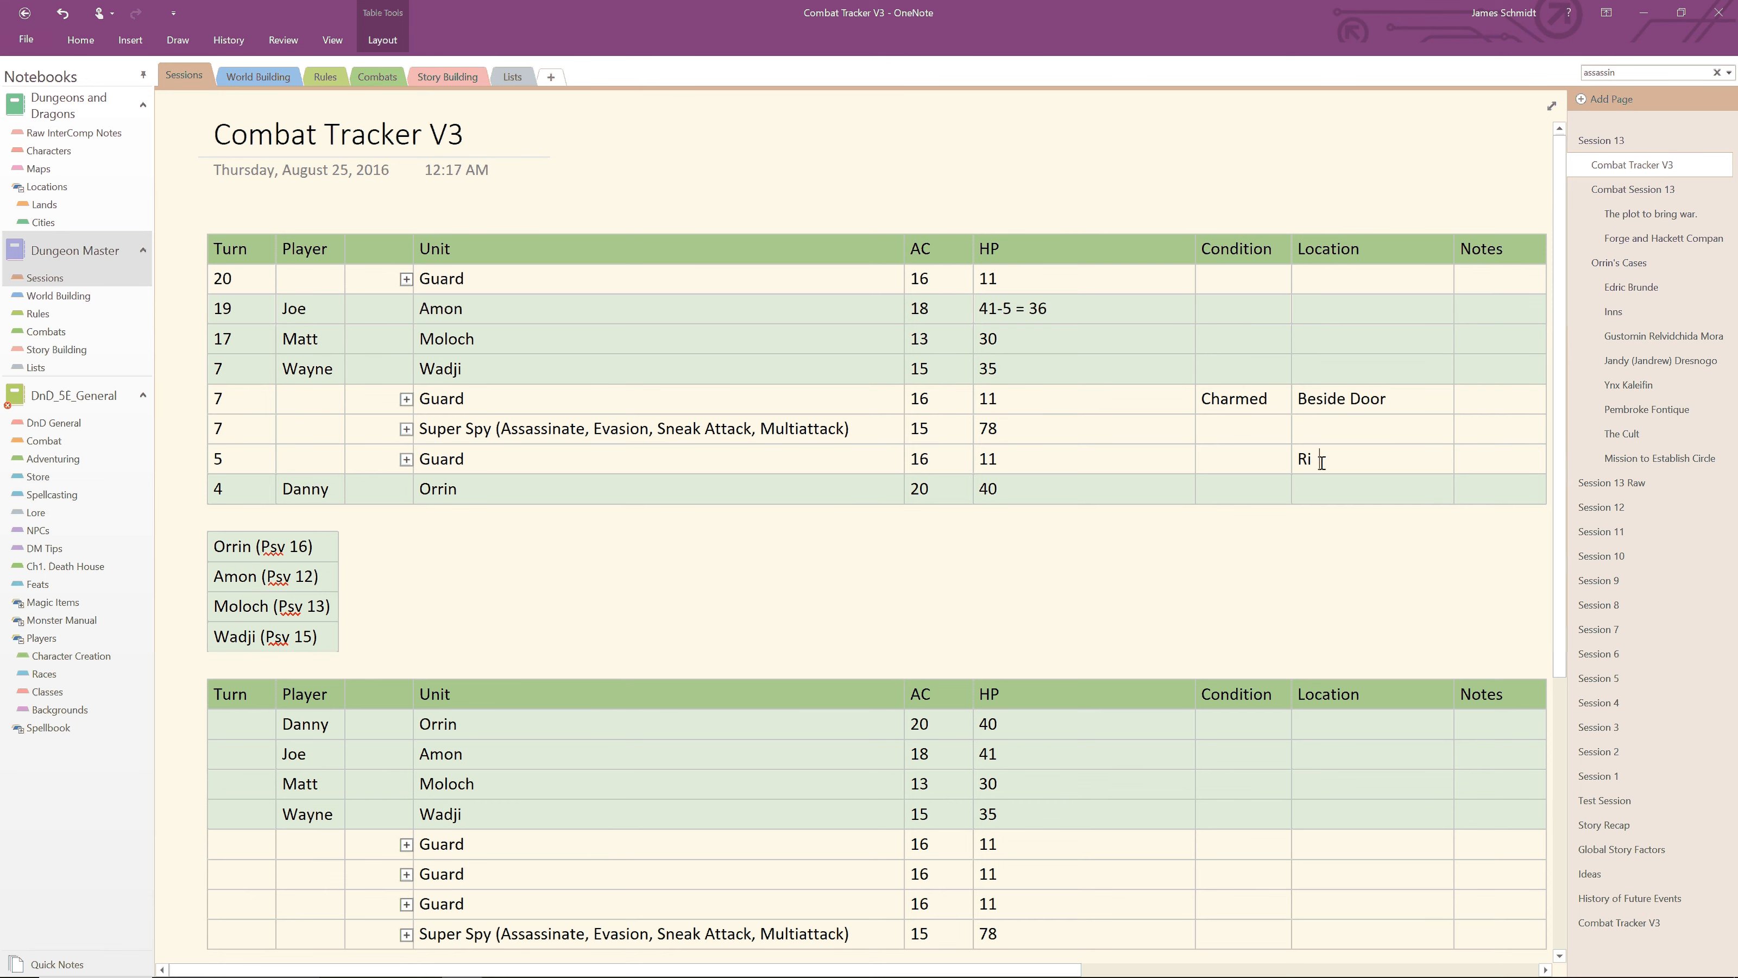
{"action": "type", "text": "ght Most"}
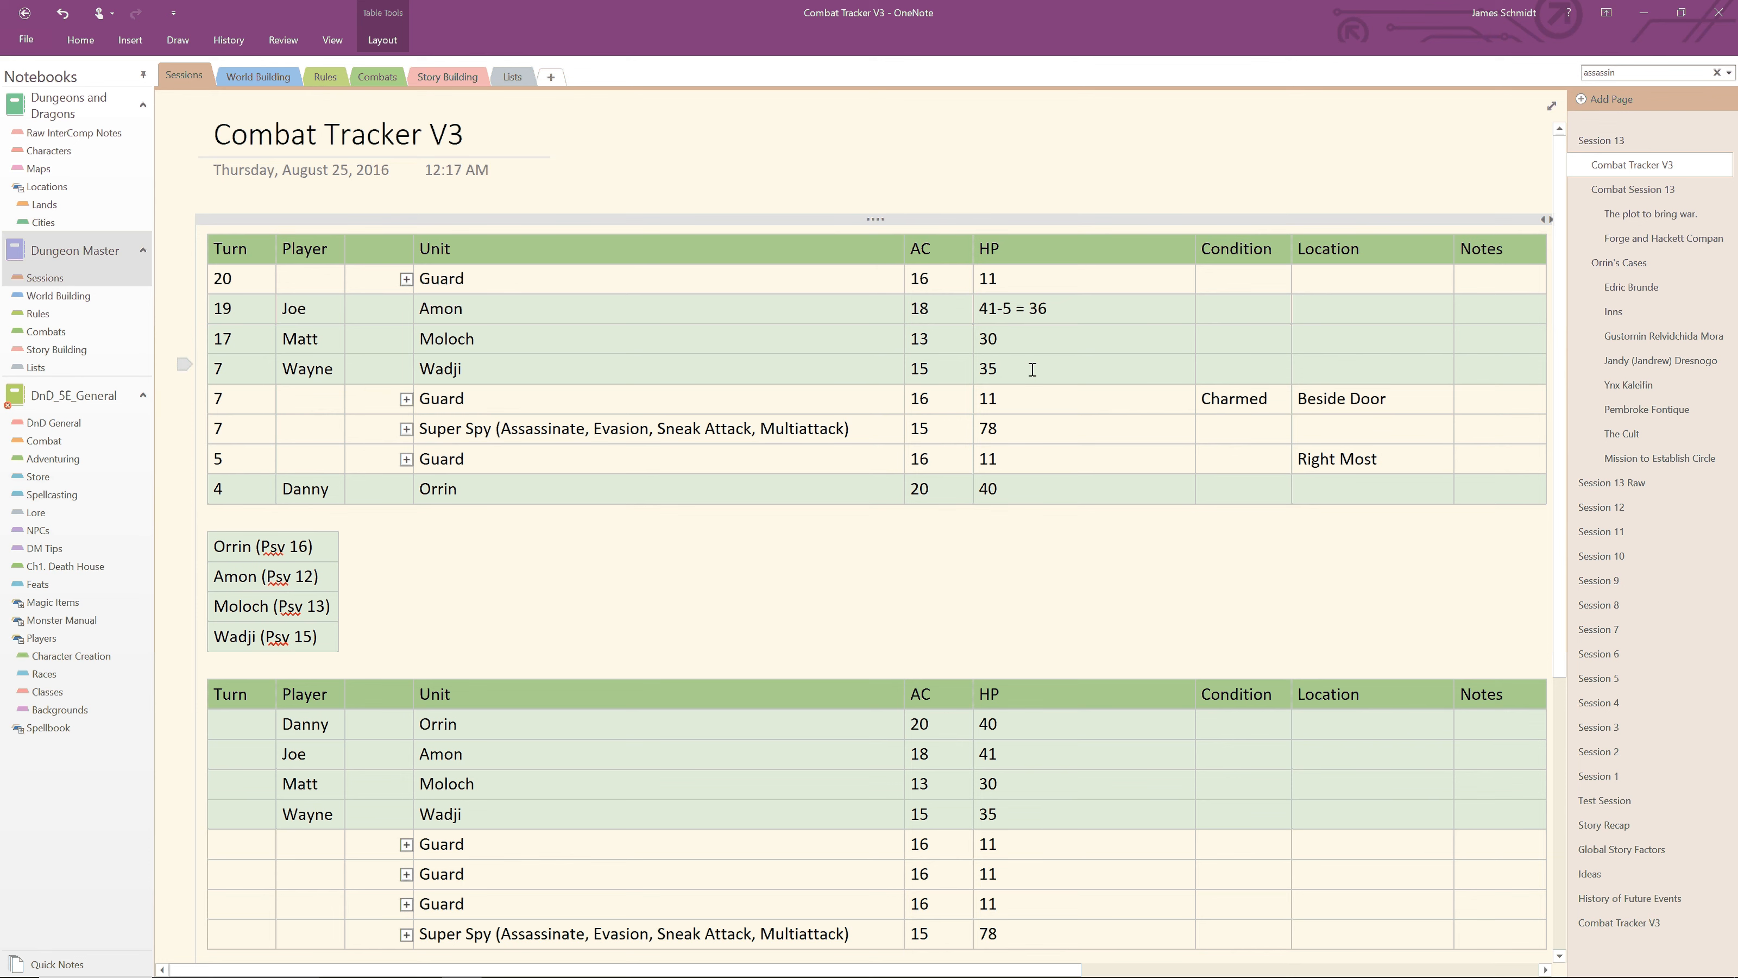
Step: Record the turn 5 Guard's HP as 11-13 = -2 Dead and set its Condition to Dead
{"action": "left_click", "coordinate": [1022, 458]}
{"action": "type", "text": "-13"}
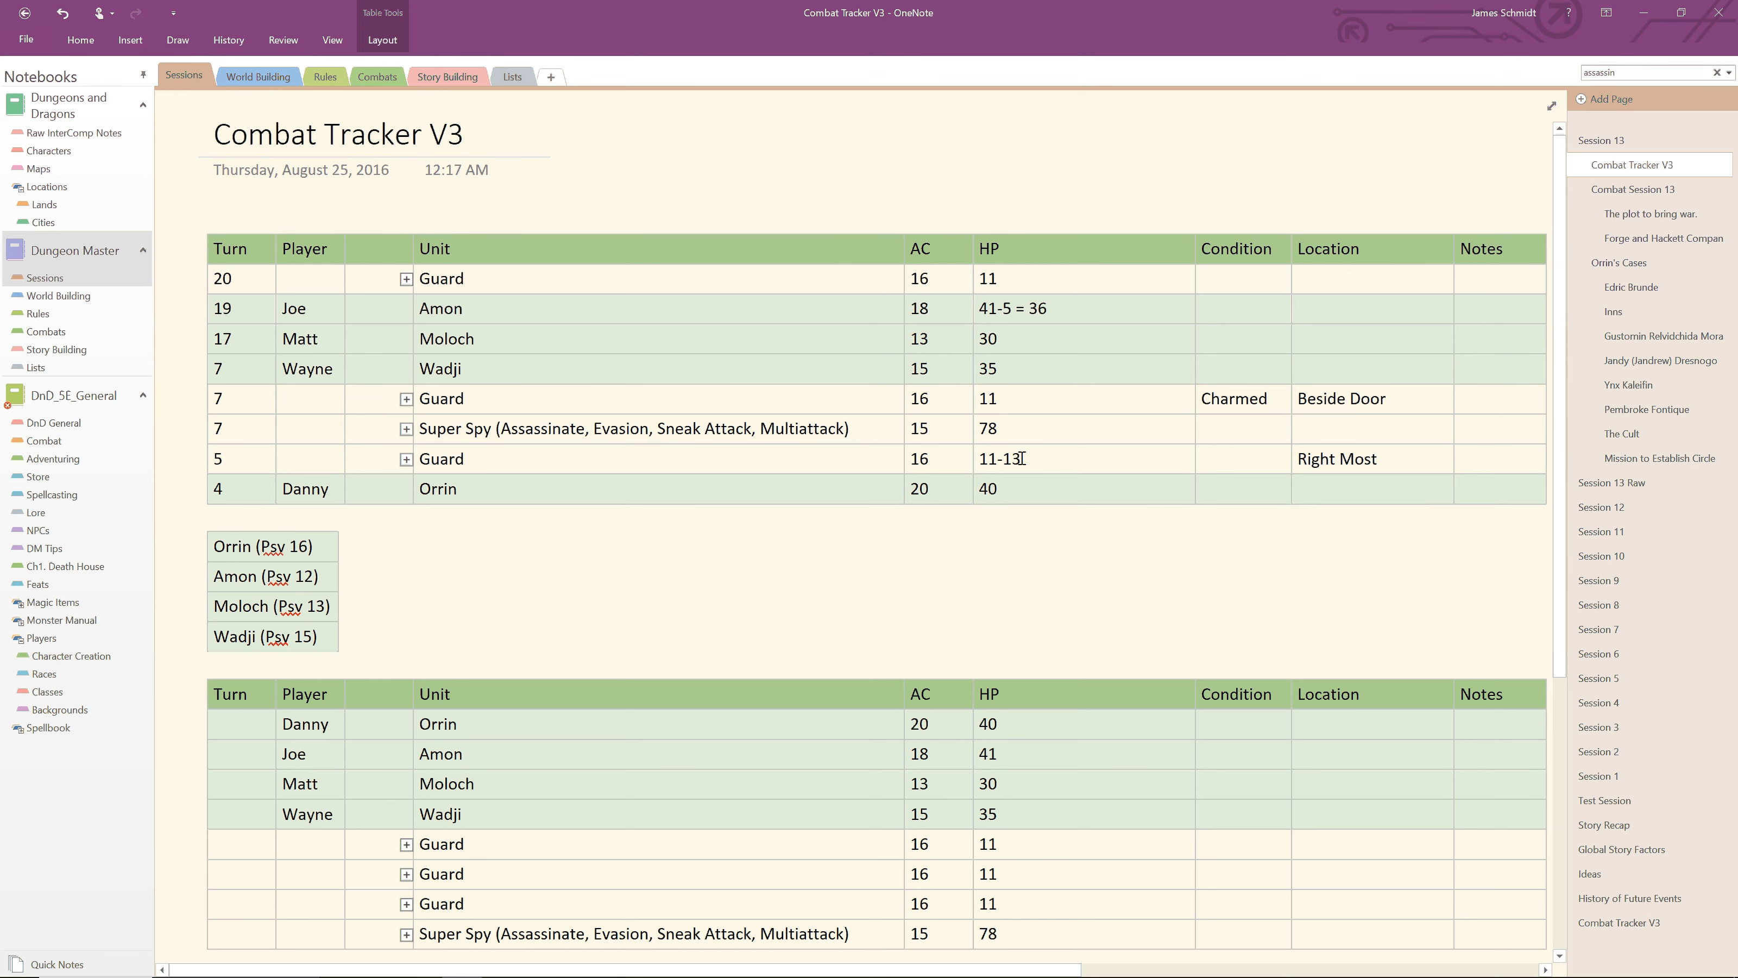
{"action": "type", "text": "= -2 Dead"}
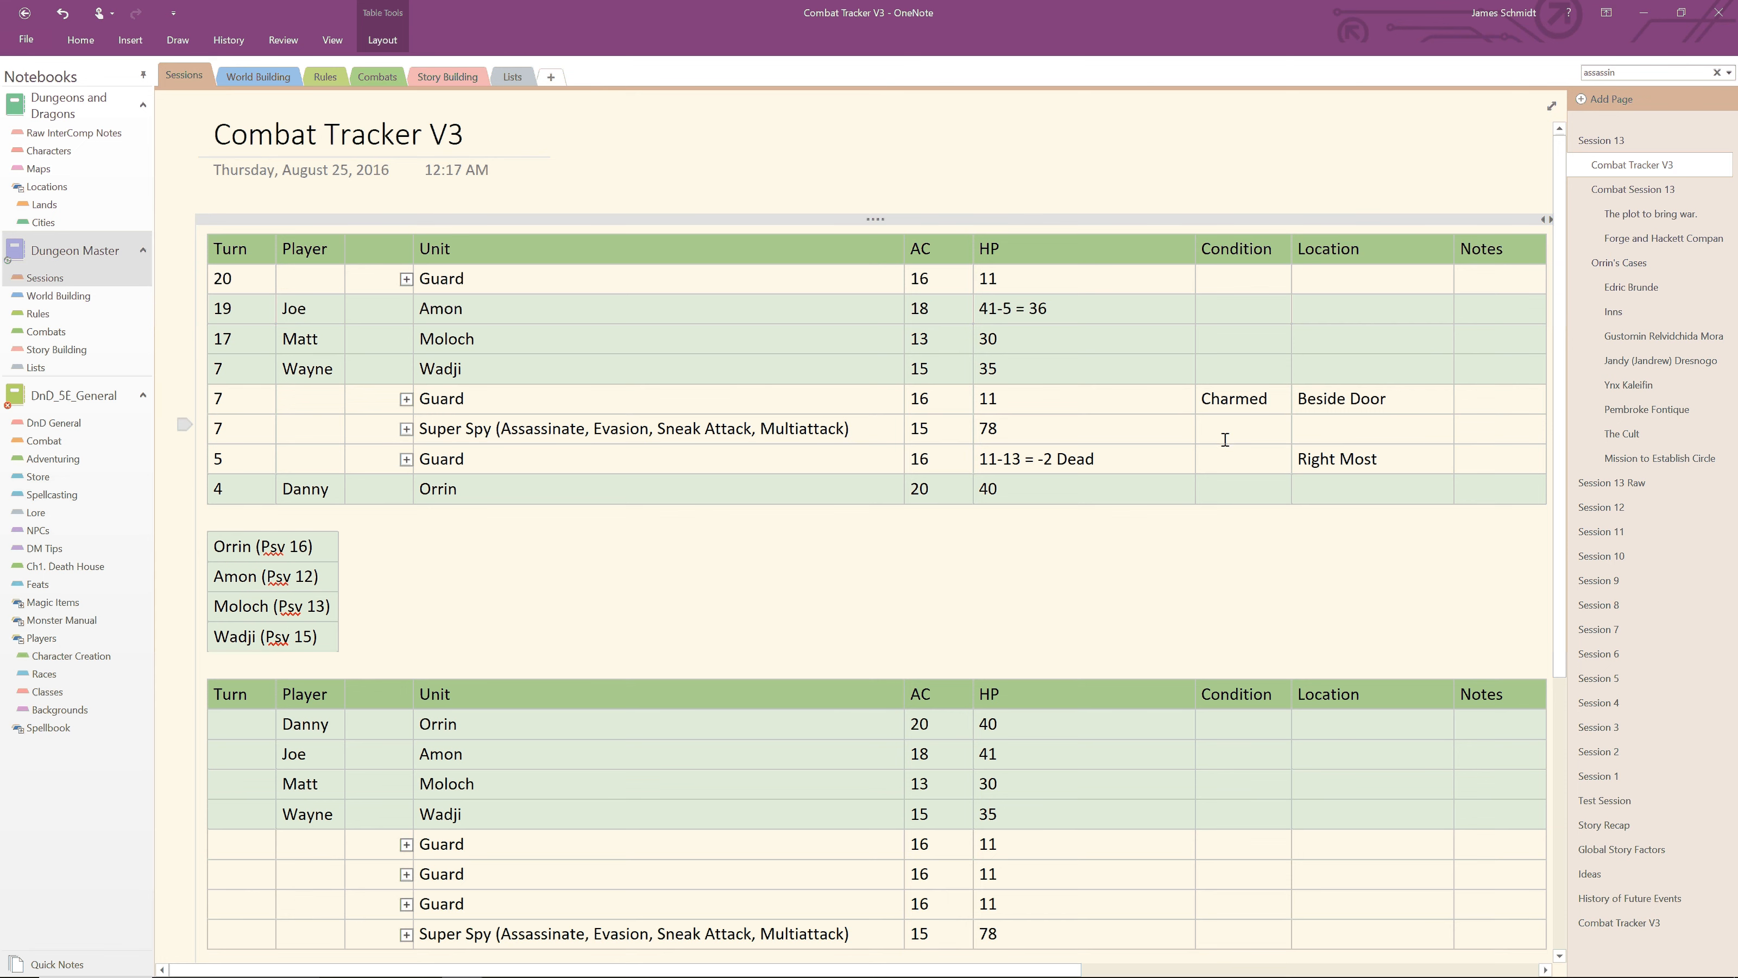
{"action": "type", "text": "Dead"}
Step: Append "dead" to the Turn value of the turn 5 Guard in the first tracker table
{"action": "left_click", "coordinate": [260, 461]}
{"action": "type", "text": "de"}
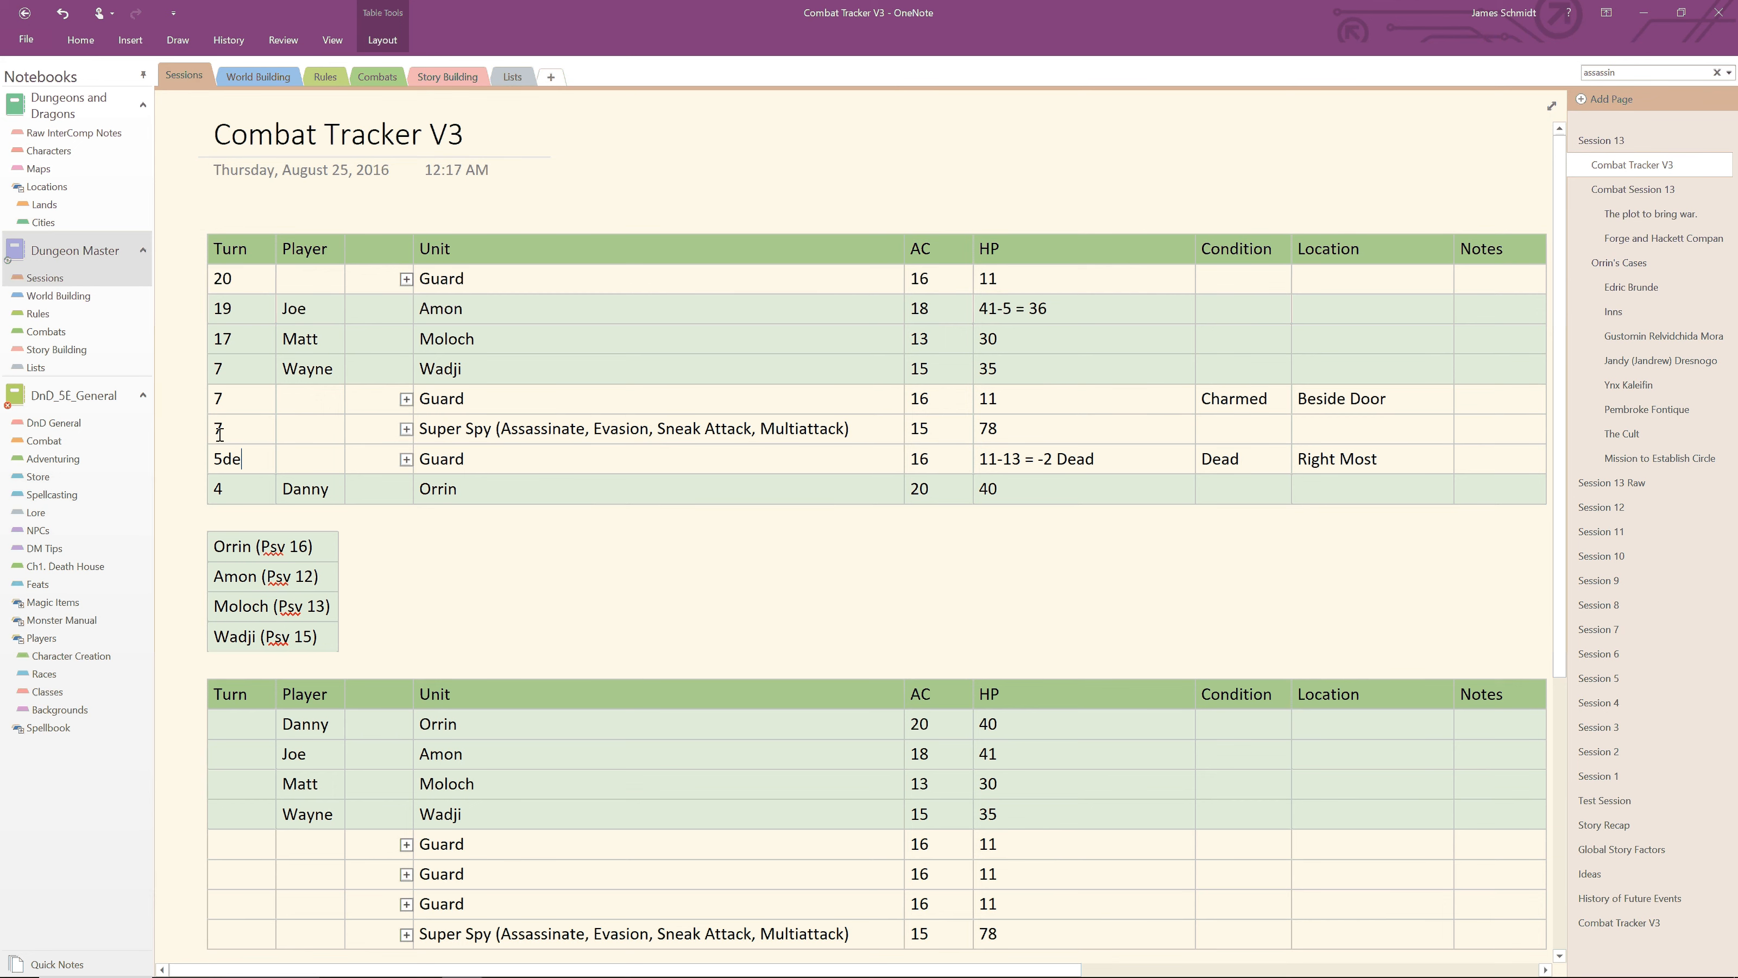
{"action": "type", "text": "ad"}
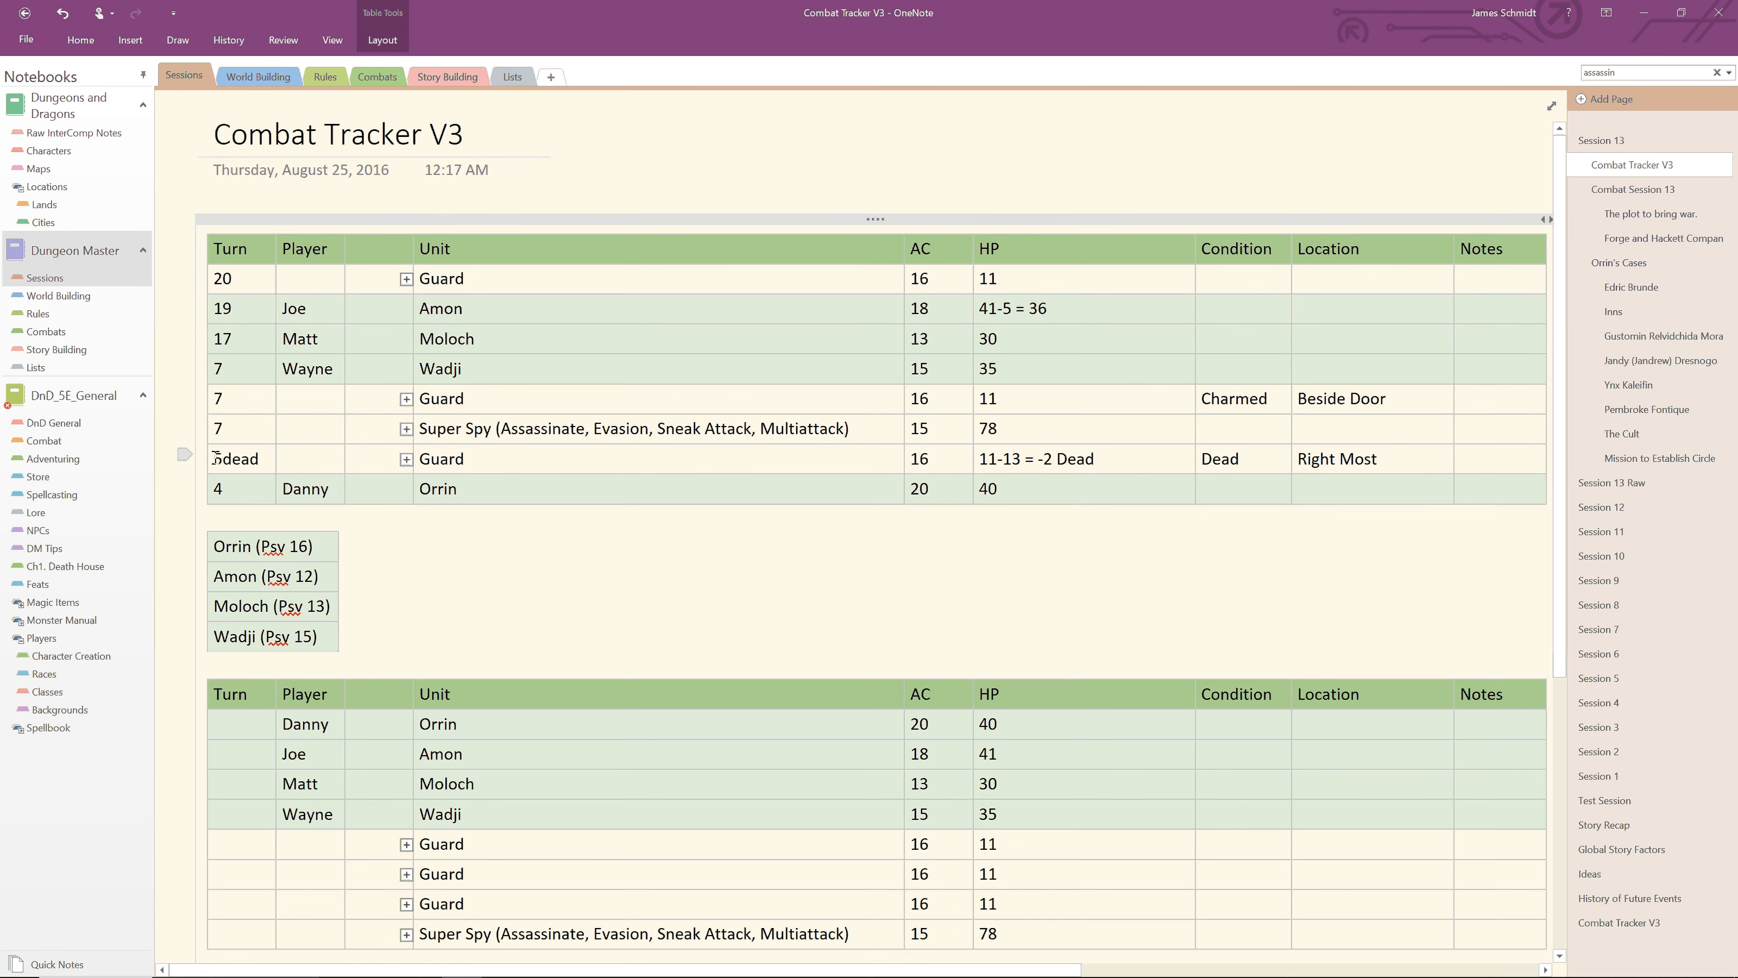
Step: Shade the dead Guard's row in the first tracker table with an orange theme color, from Turn through Location
{"action": "left_click_drag", "start_coordinate": [216, 457], "coordinate": [1416, 448]}
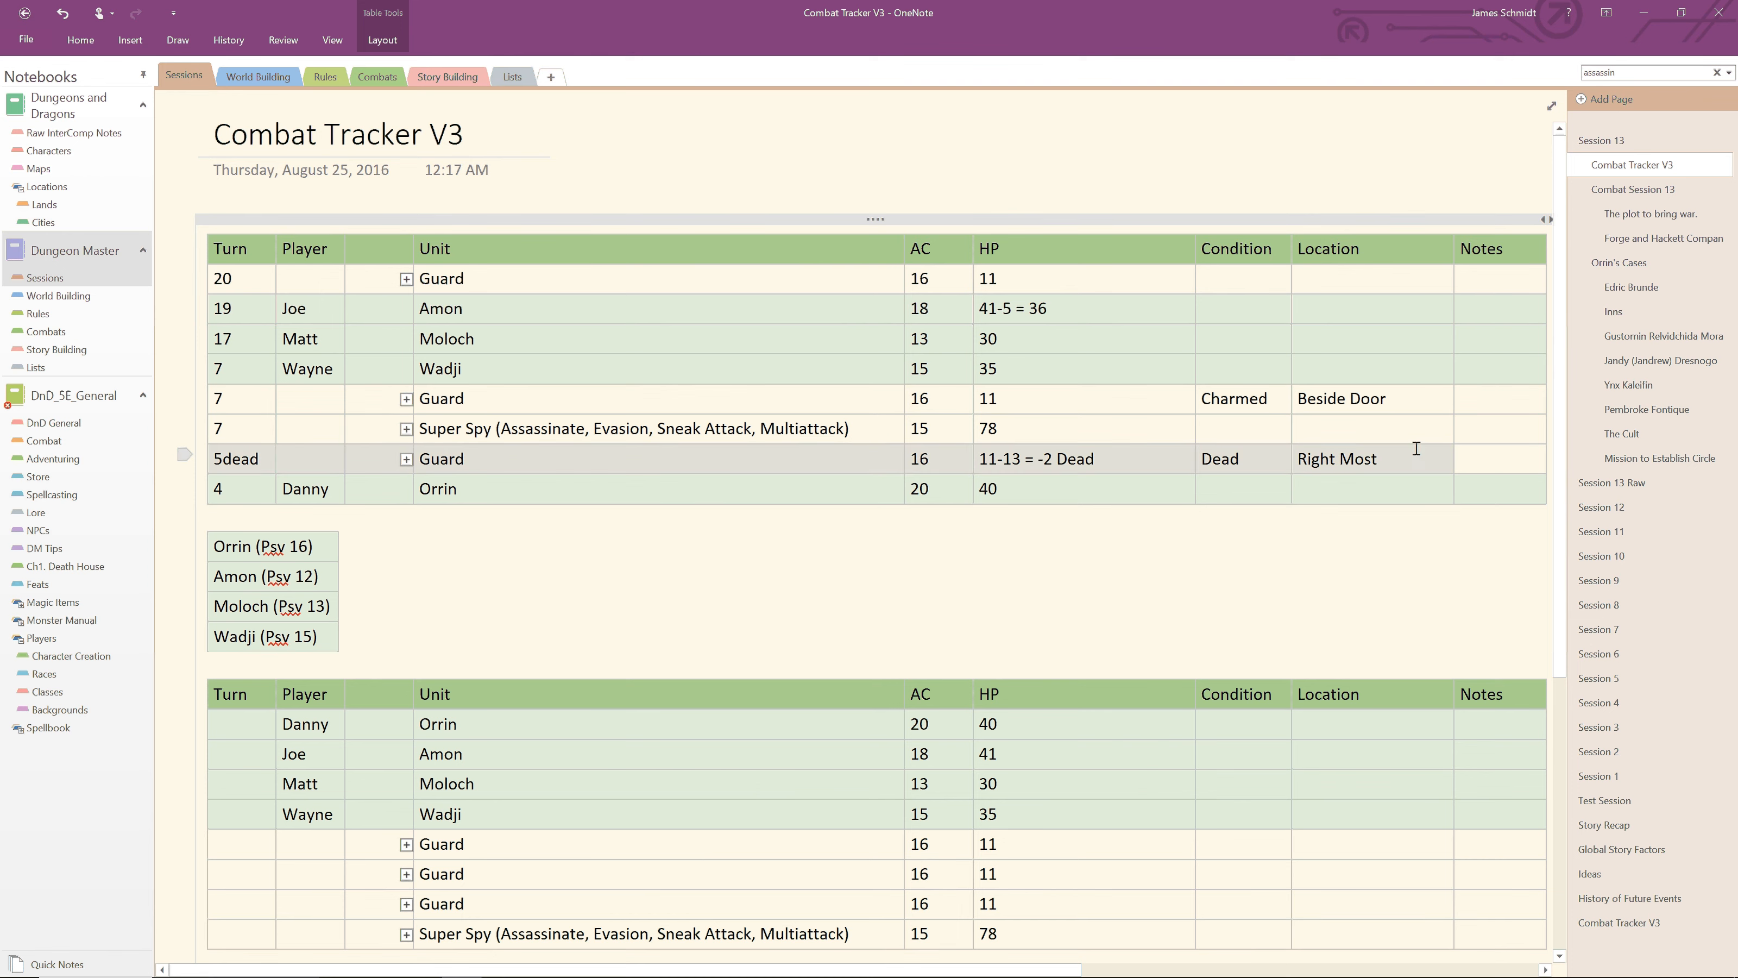
{"action": "left_click", "coordinate": [383, 41]}
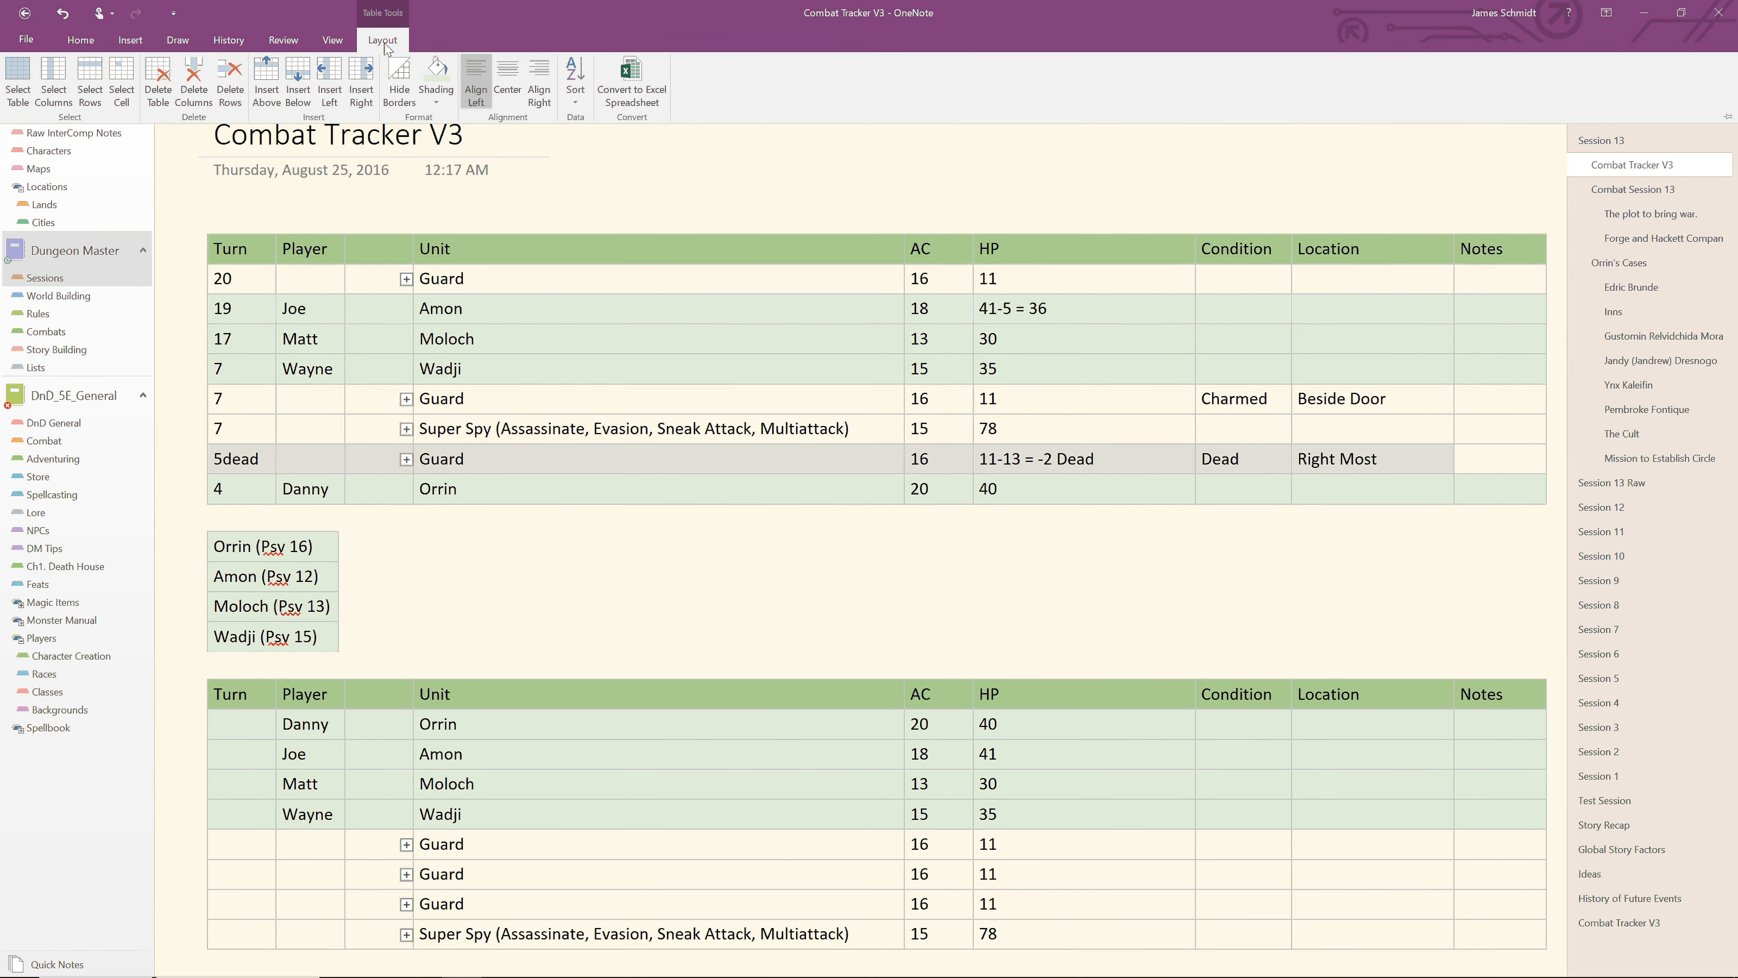
{"action": "left_click", "coordinate": [436, 89]}
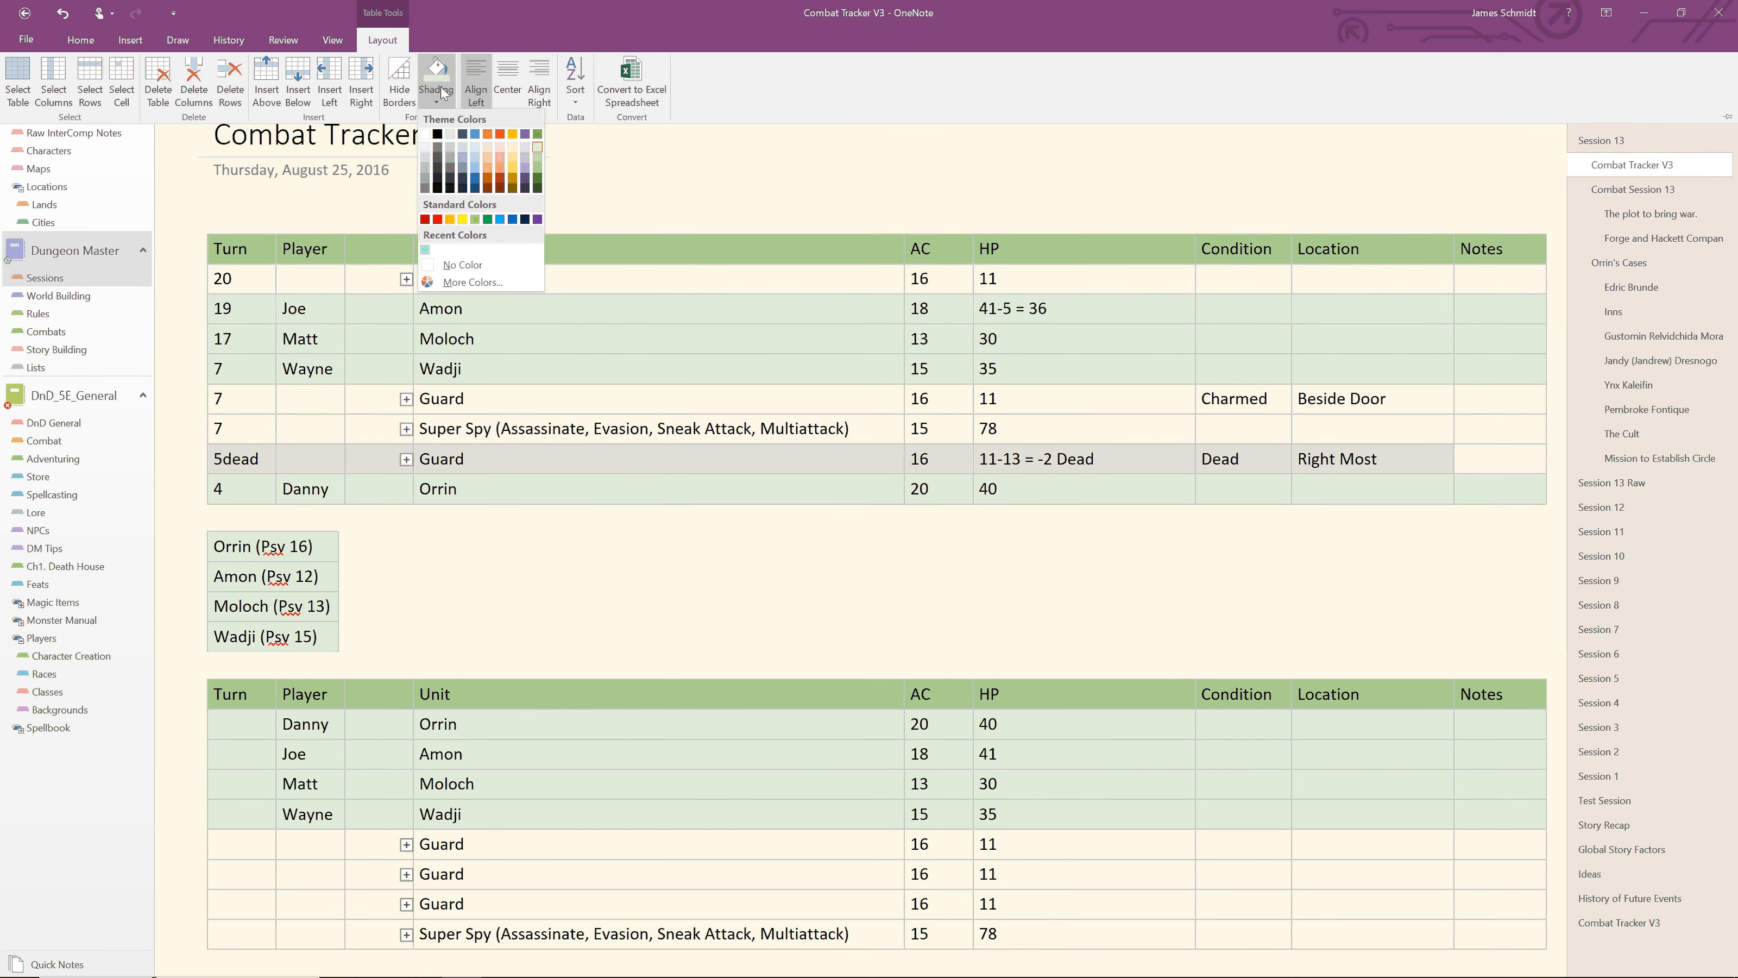
{"action": "left_click", "coordinate": [500, 164]}
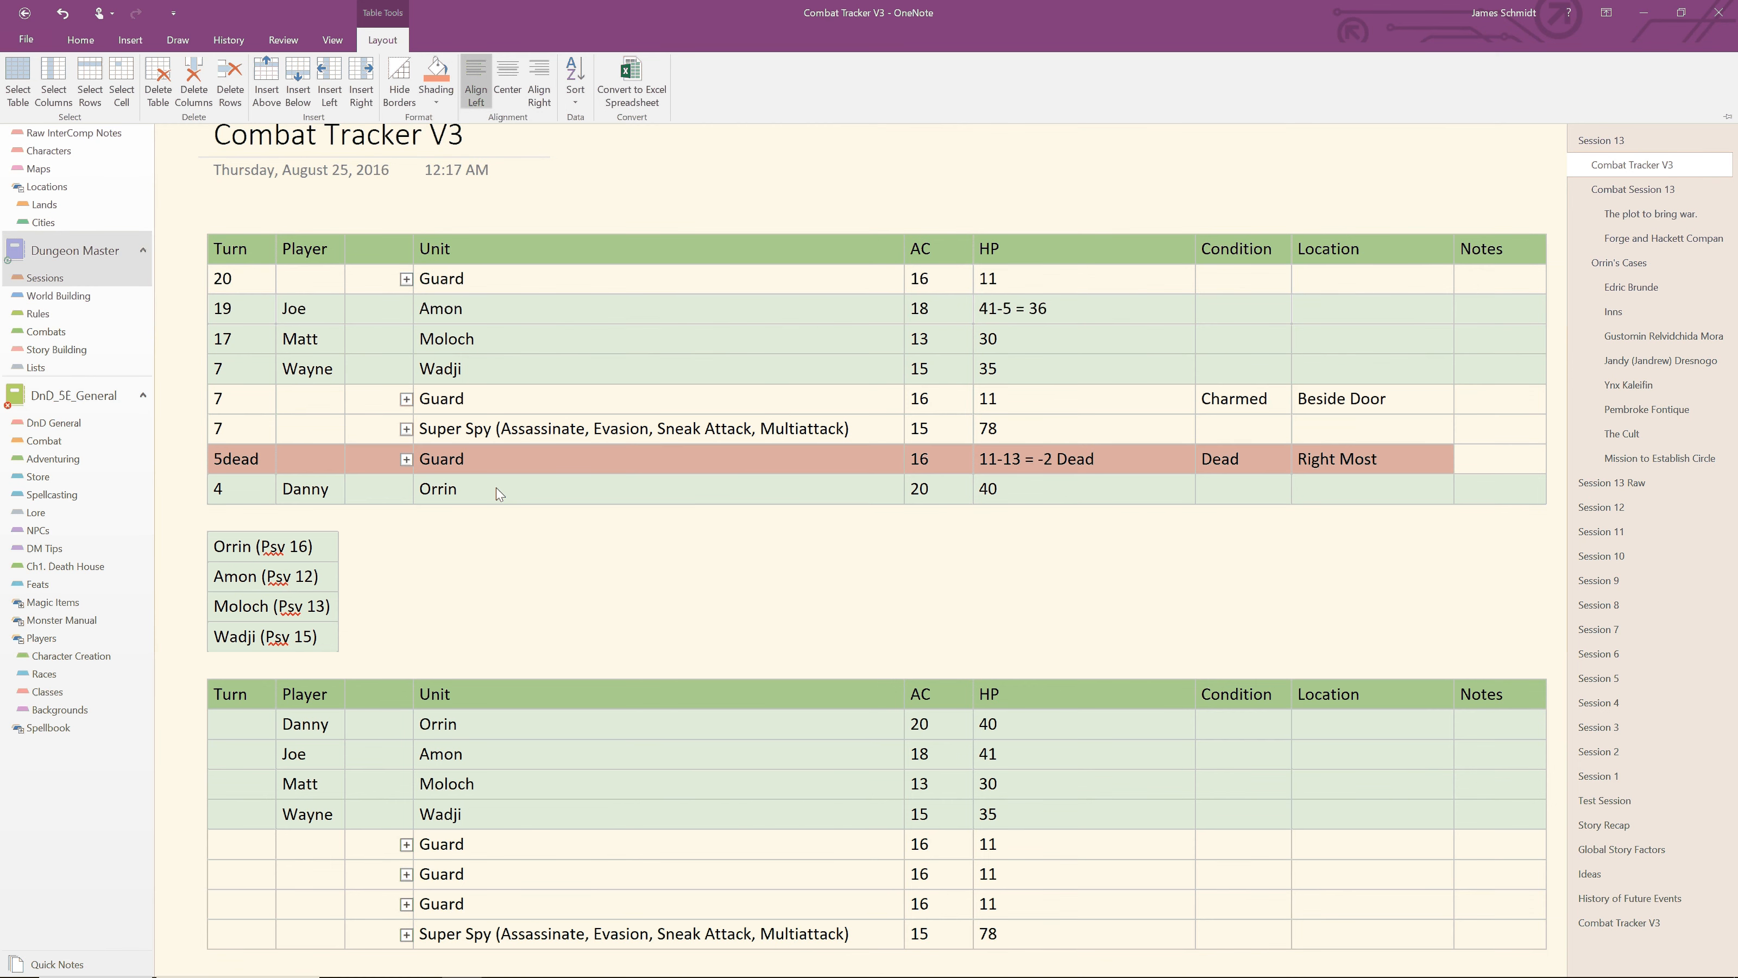
{"action": "left_click", "coordinate": [522, 434]}
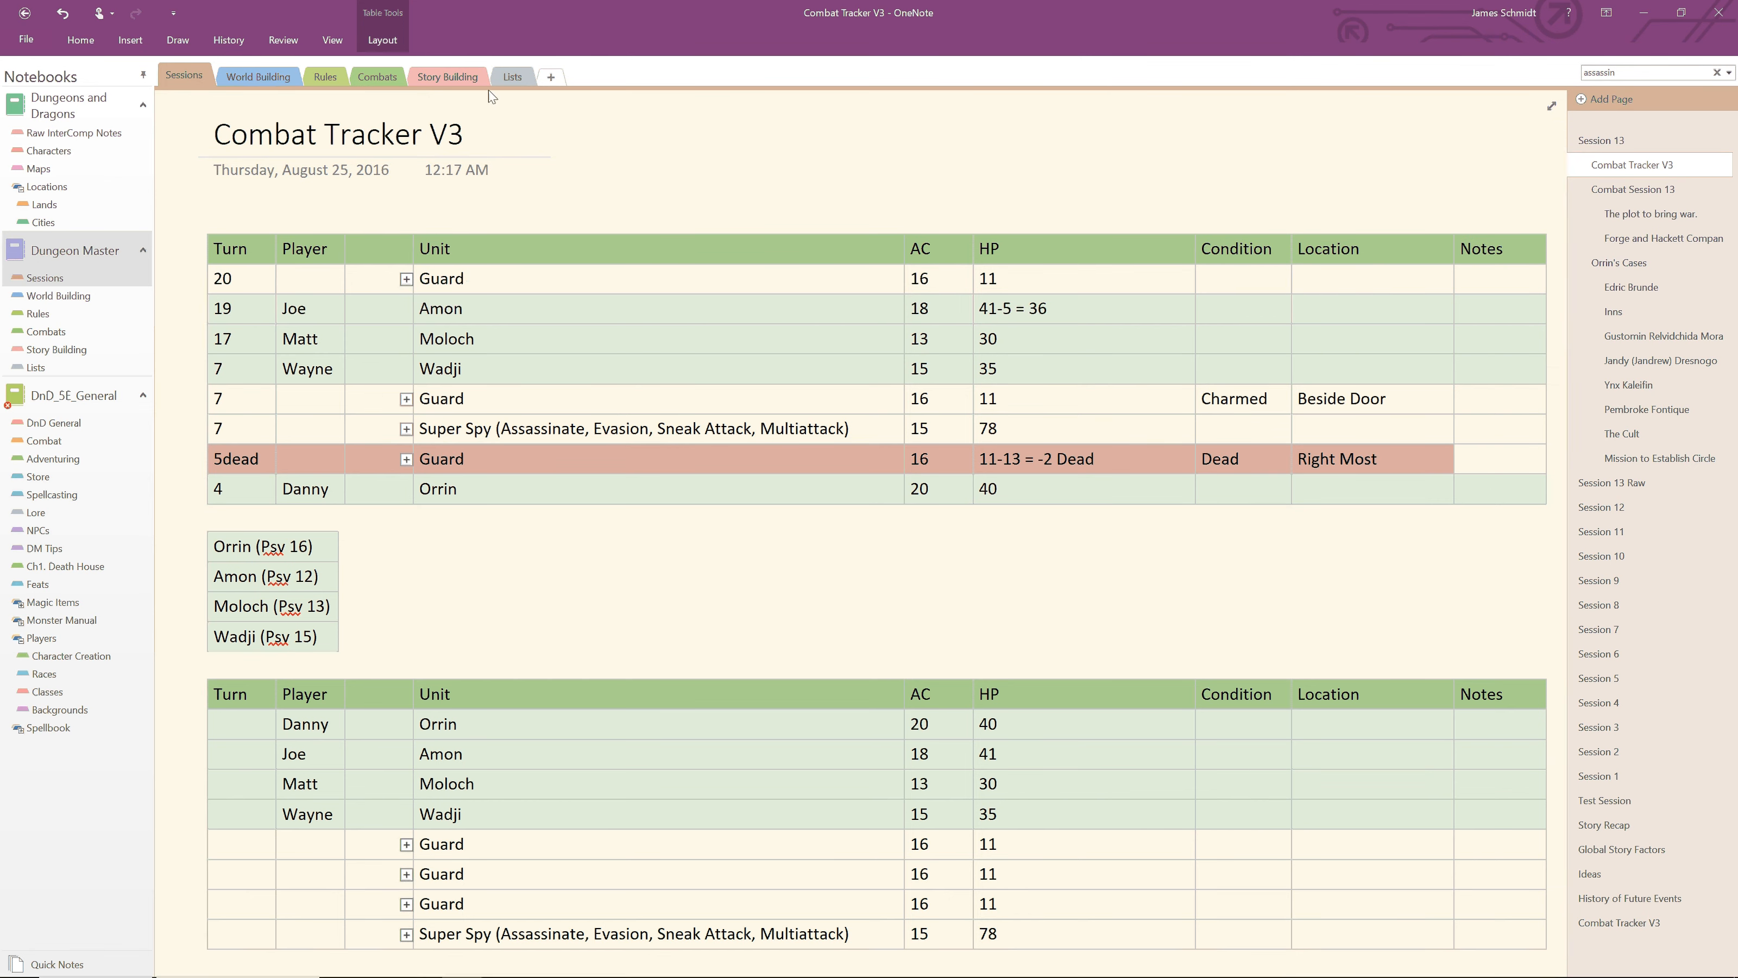
Step: Review the stat blocks of the turn 20 Guard and the turn 7 Guard, collapsing each one after viewing
{"action": "double_click", "coordinate": [405, 279]}
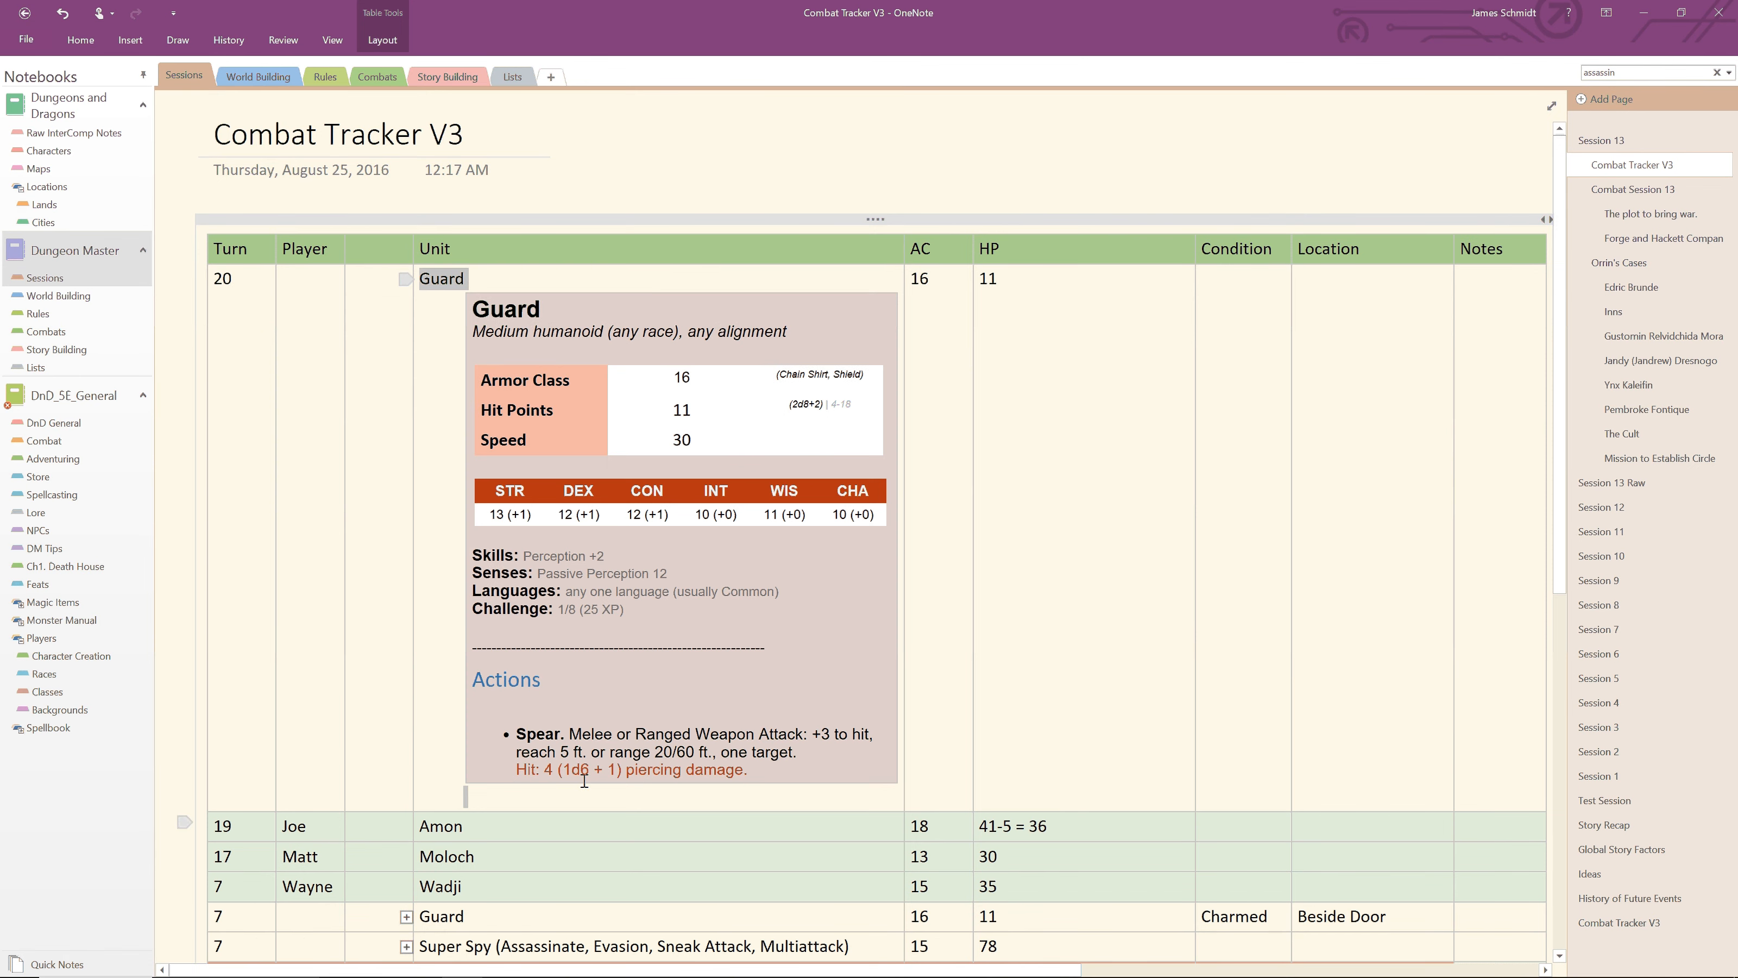
{"action": "double_click", "coordinate": [402, 279]}
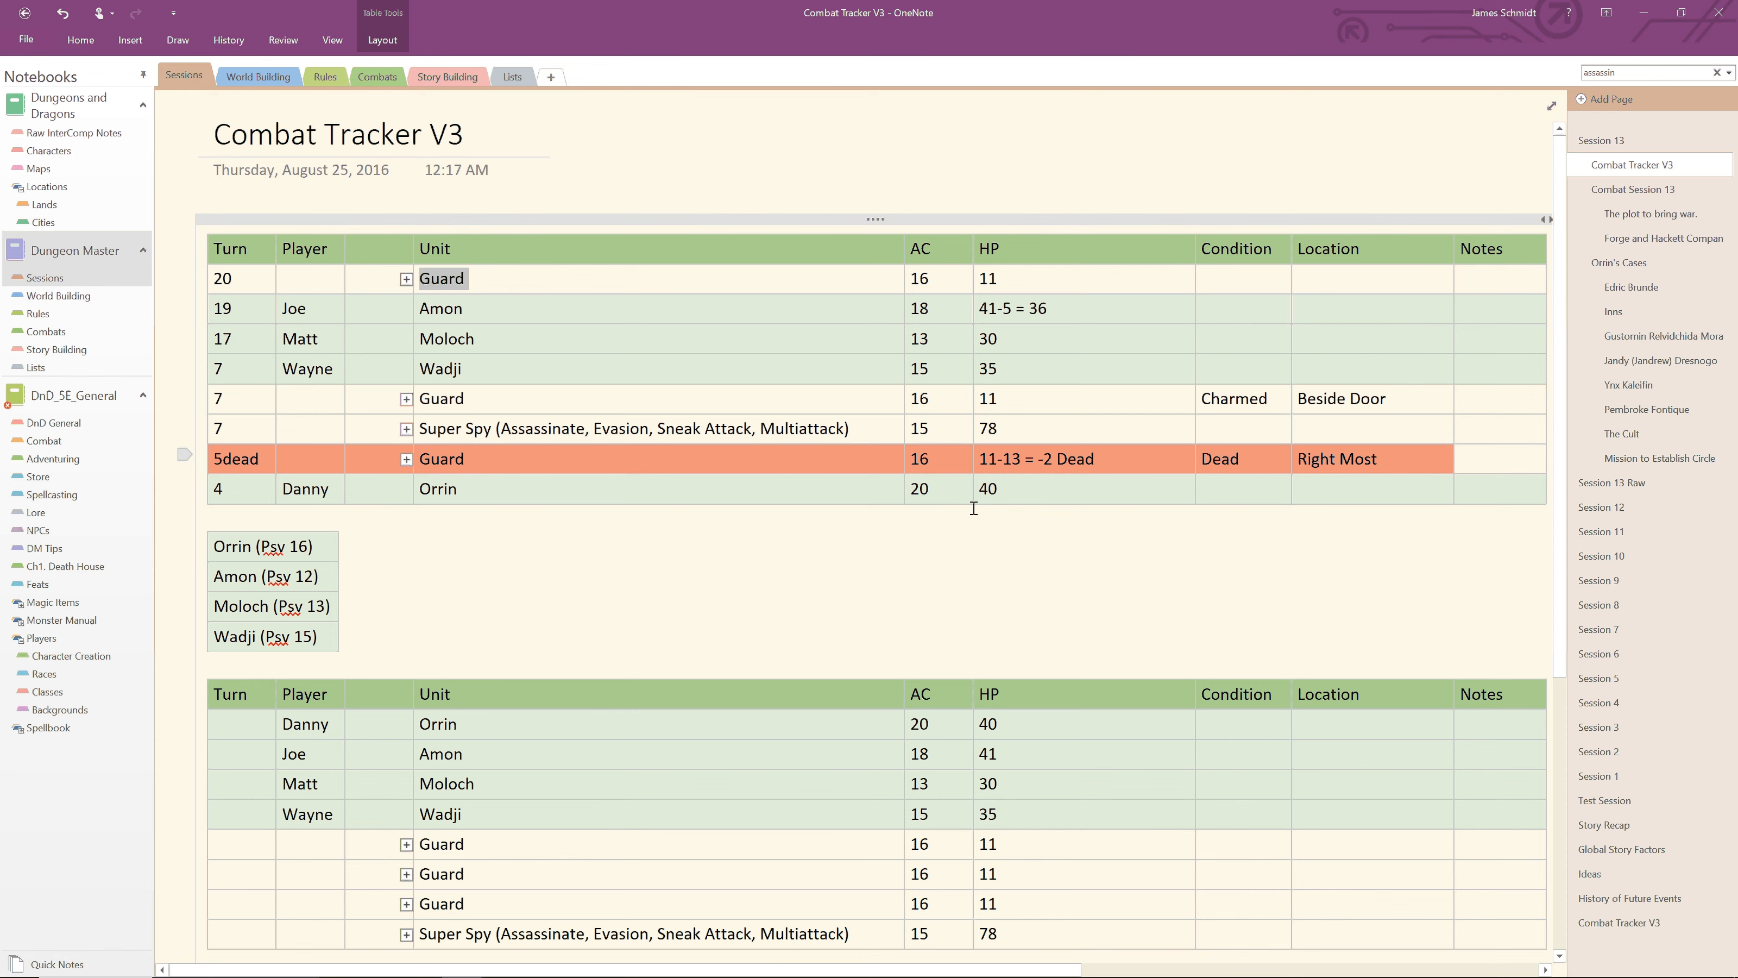
{"action": "left_click", "coordinate": [406, 397]}
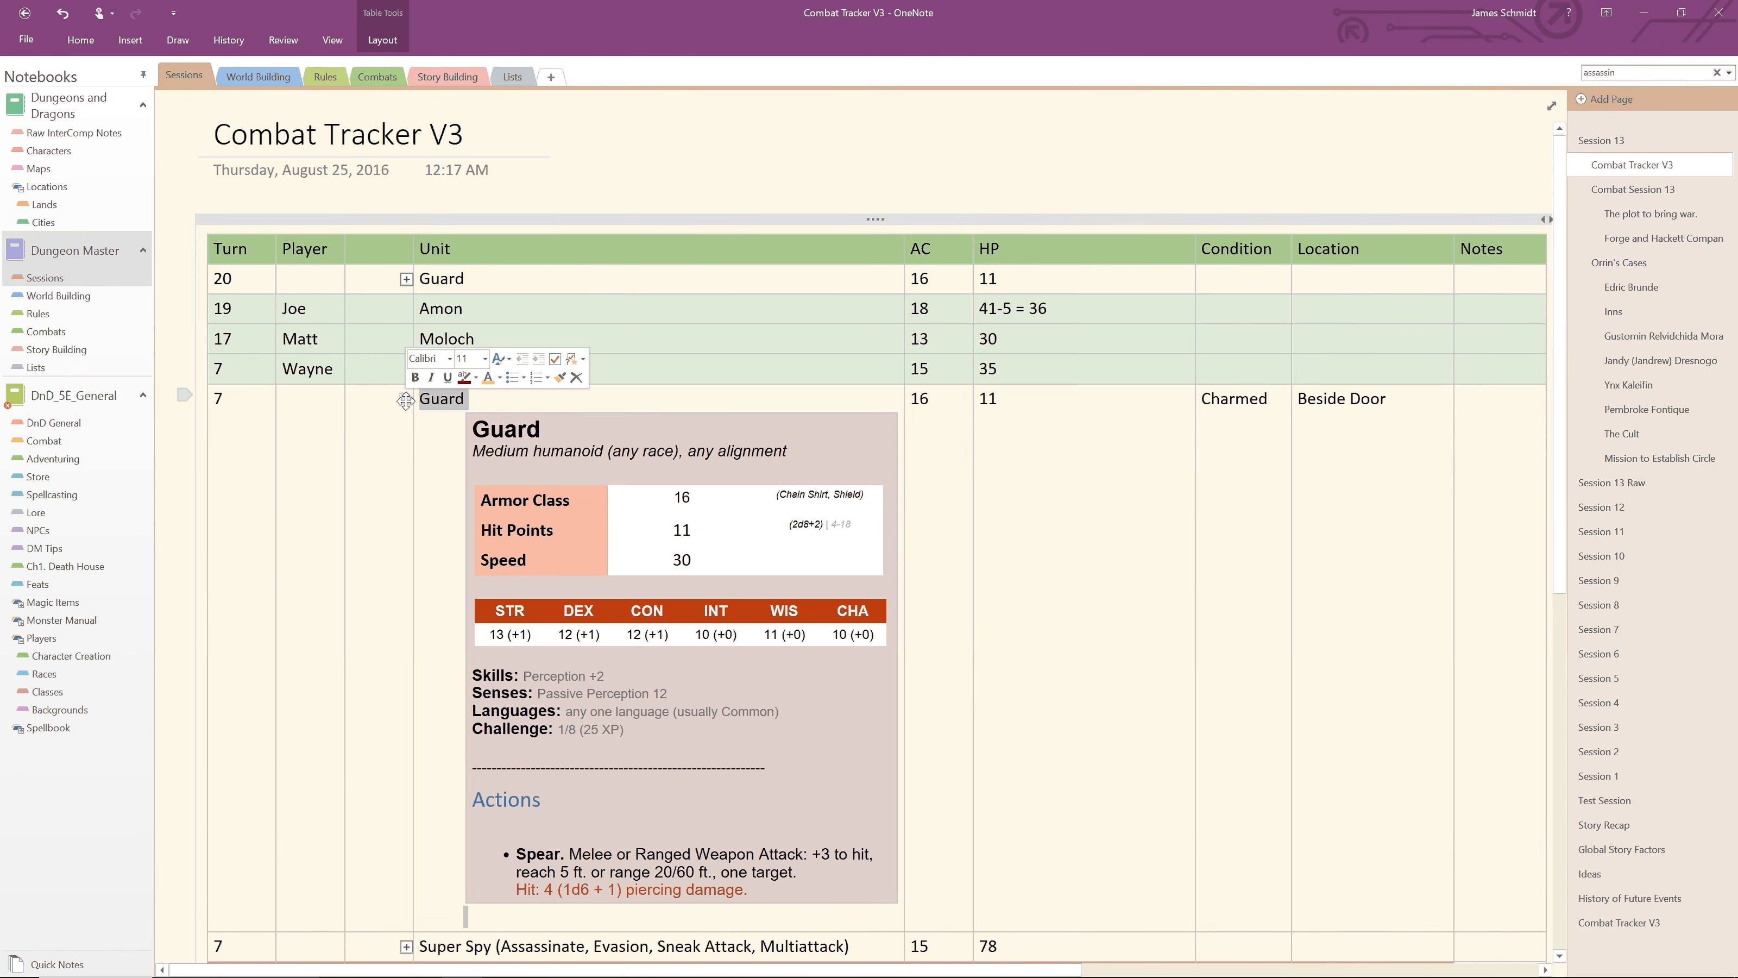
{"action": "left_click", "coordinate": [406, 400]}
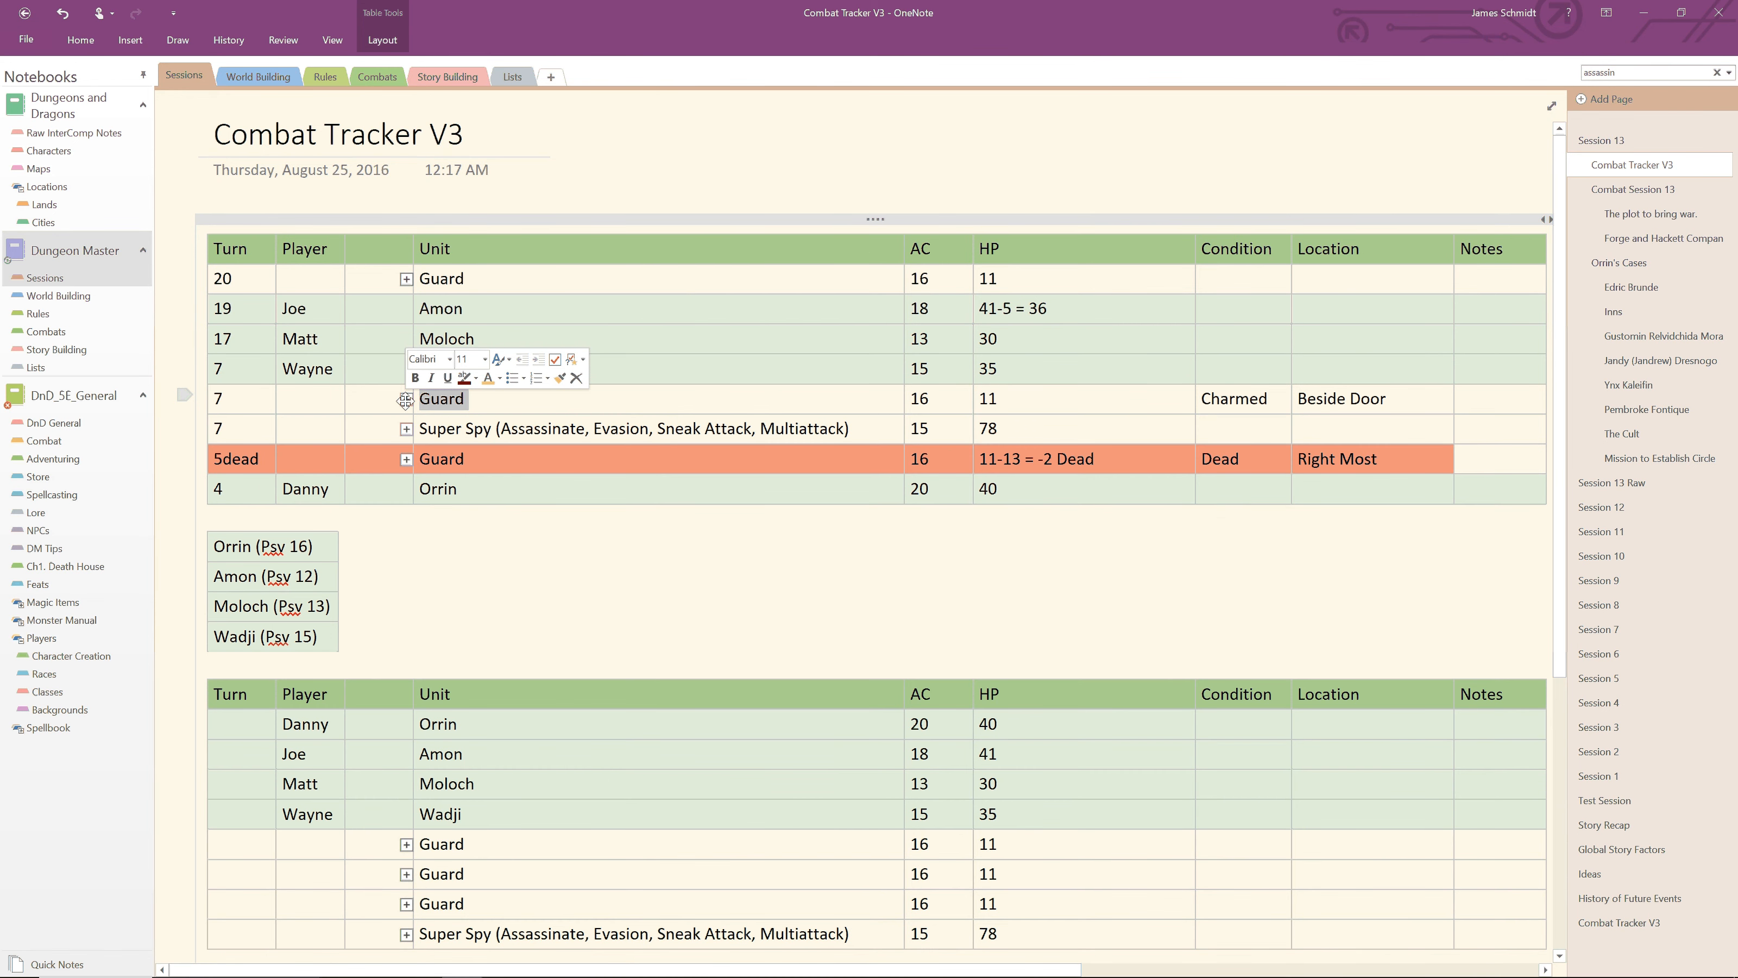
{"action": "left_click", "coordinate": [372, 250]}
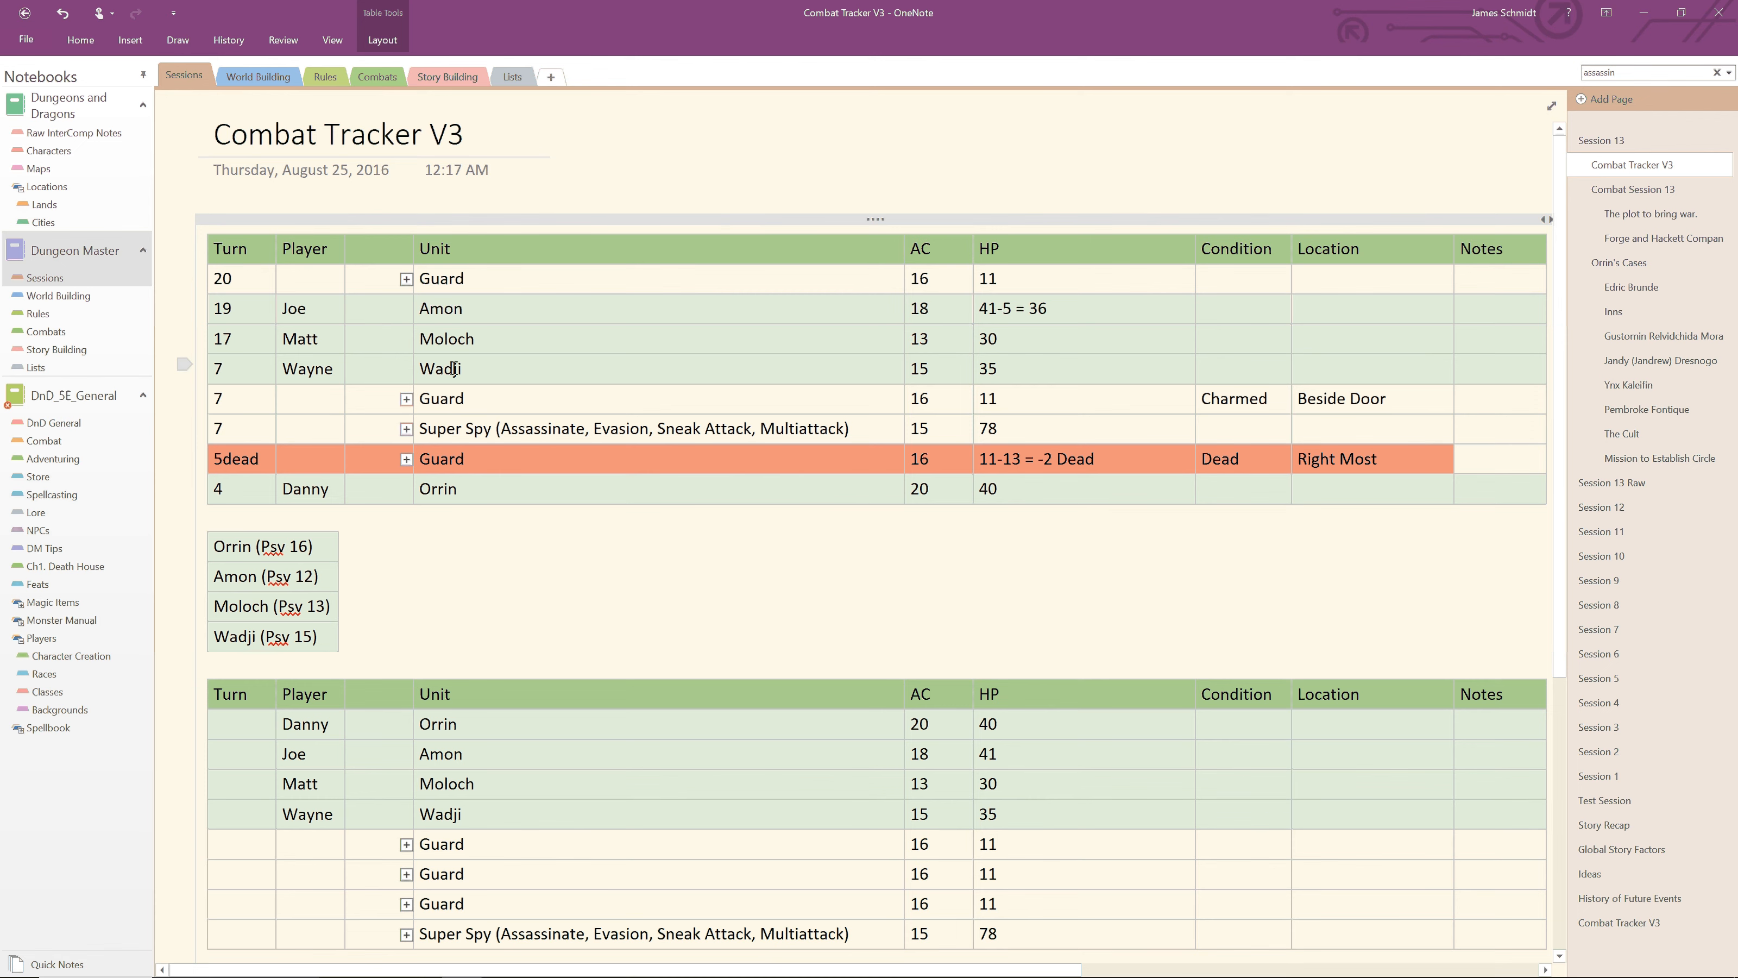
Step: Expand the turn 7 Guard's stat block, append "asd" to its heading and append 2 to that row's AC value
{"action": "double_click", "coordinate": [406, 398]}
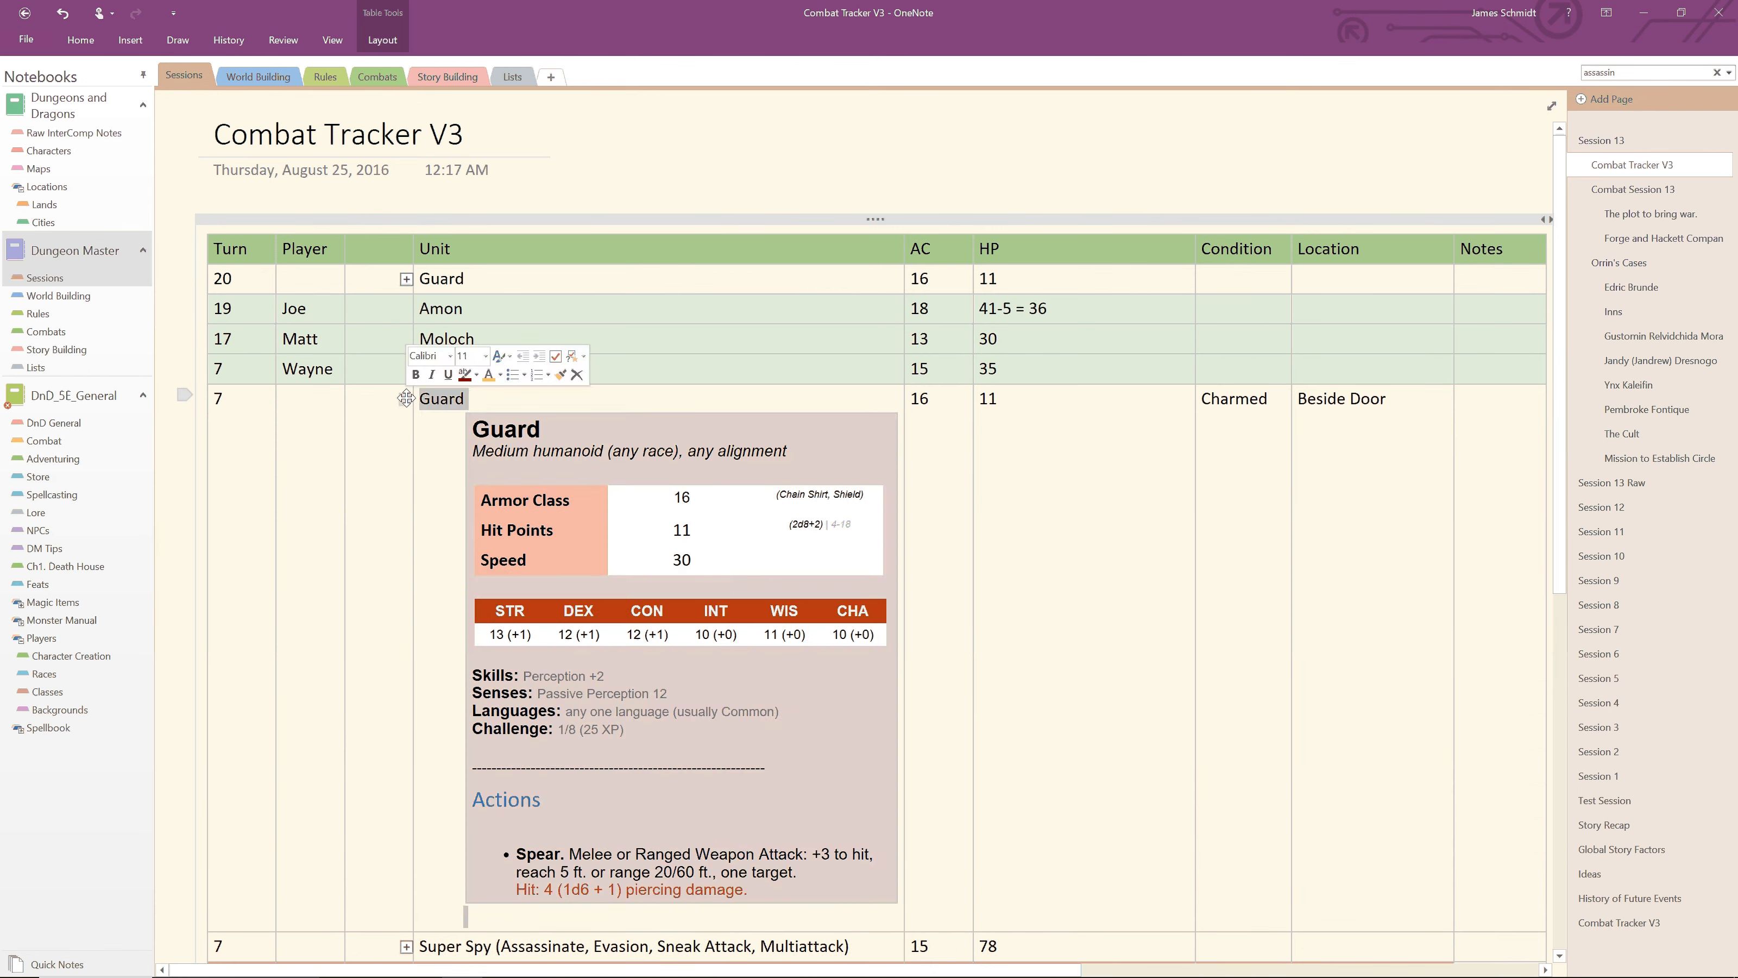
{"action": "left_click", "coordinate": [563, 428]}
{"action": "type", "text": "asd"}
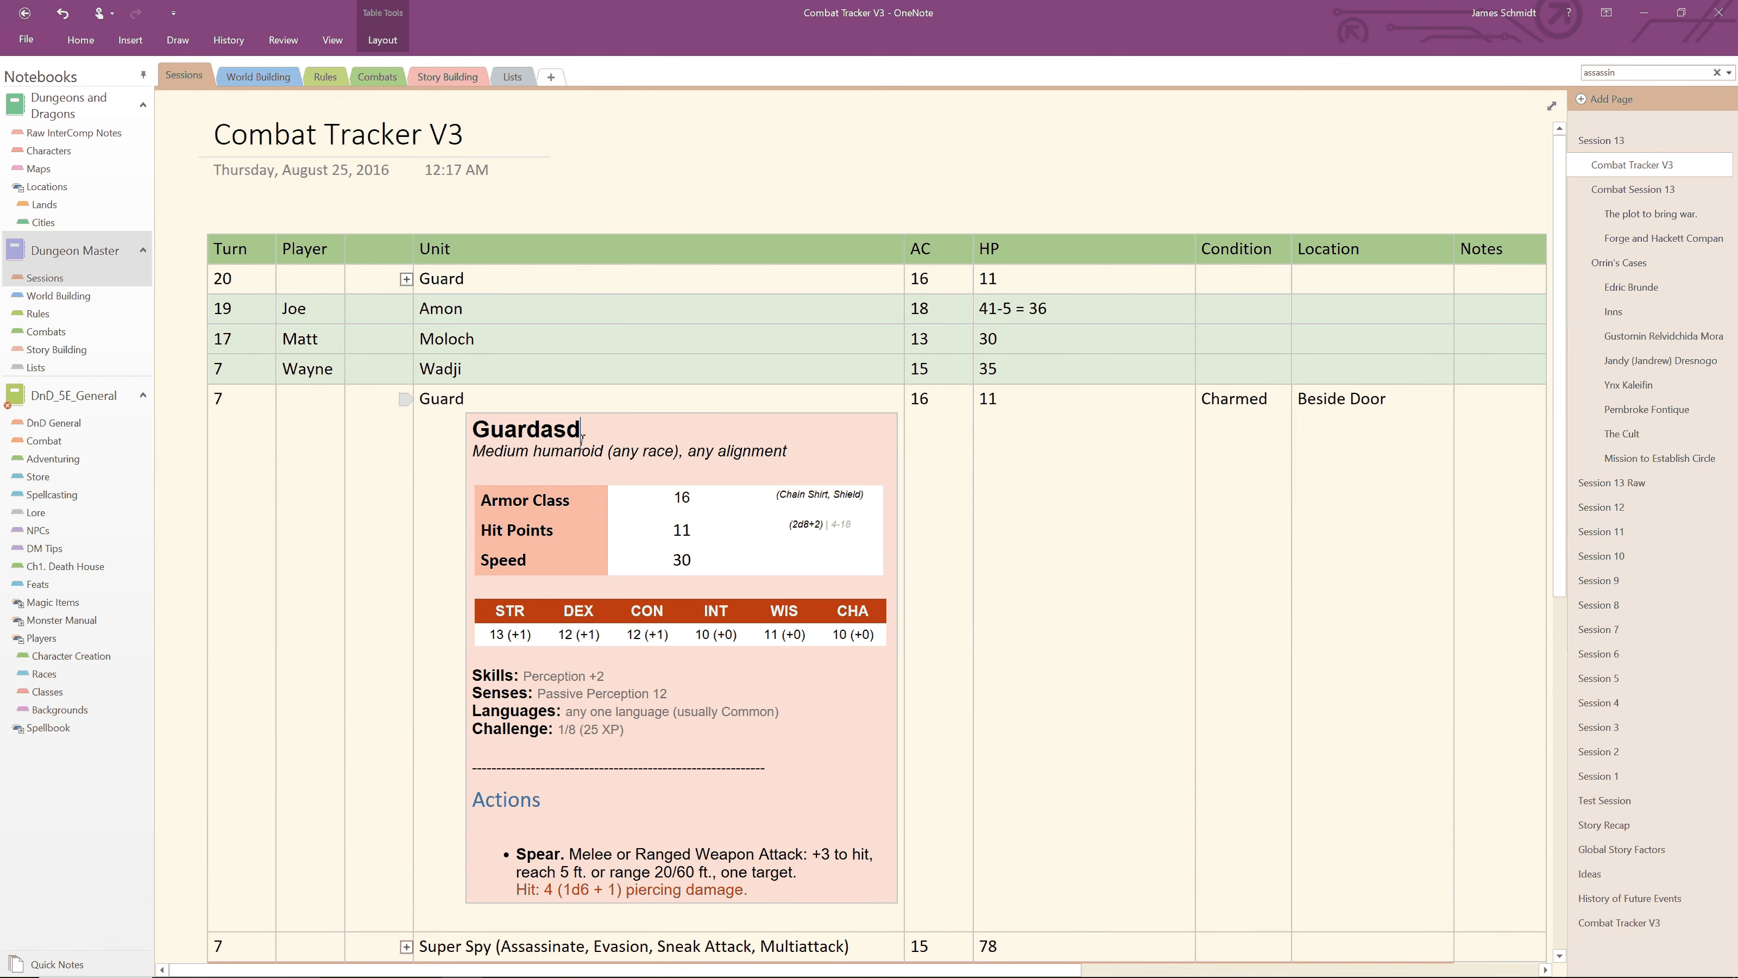
{"action": "left_click", "coordinate": [938, 411]}
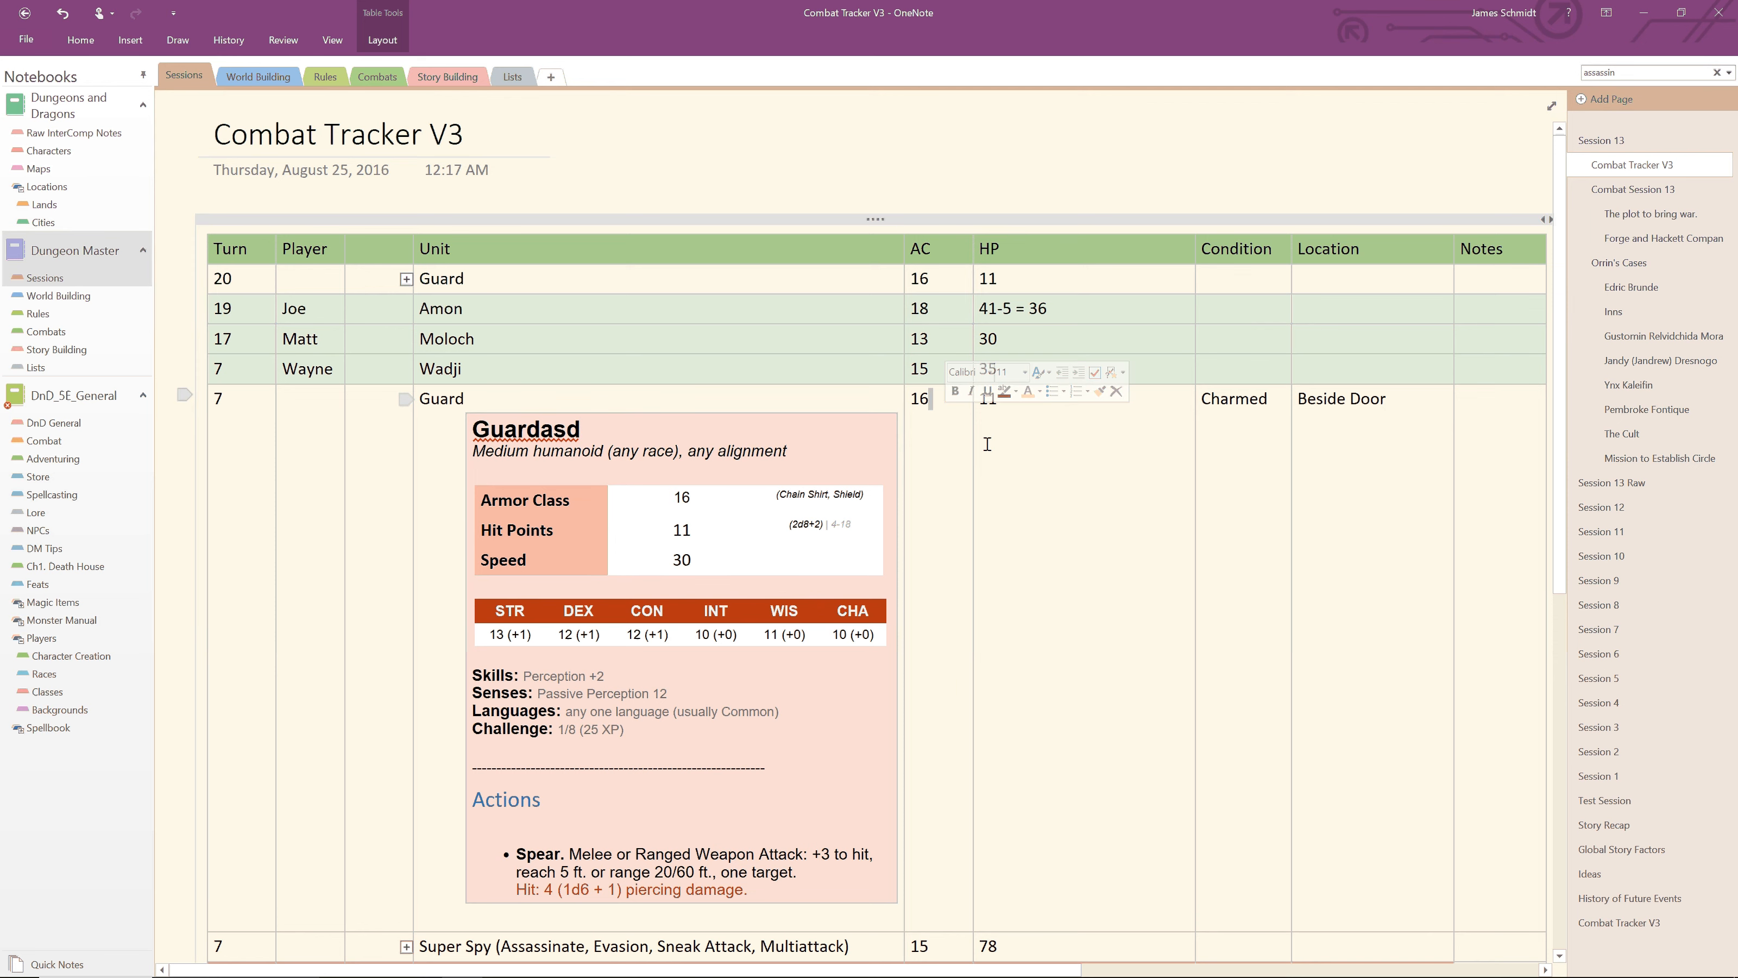
{"action": "type", "text": "2"}
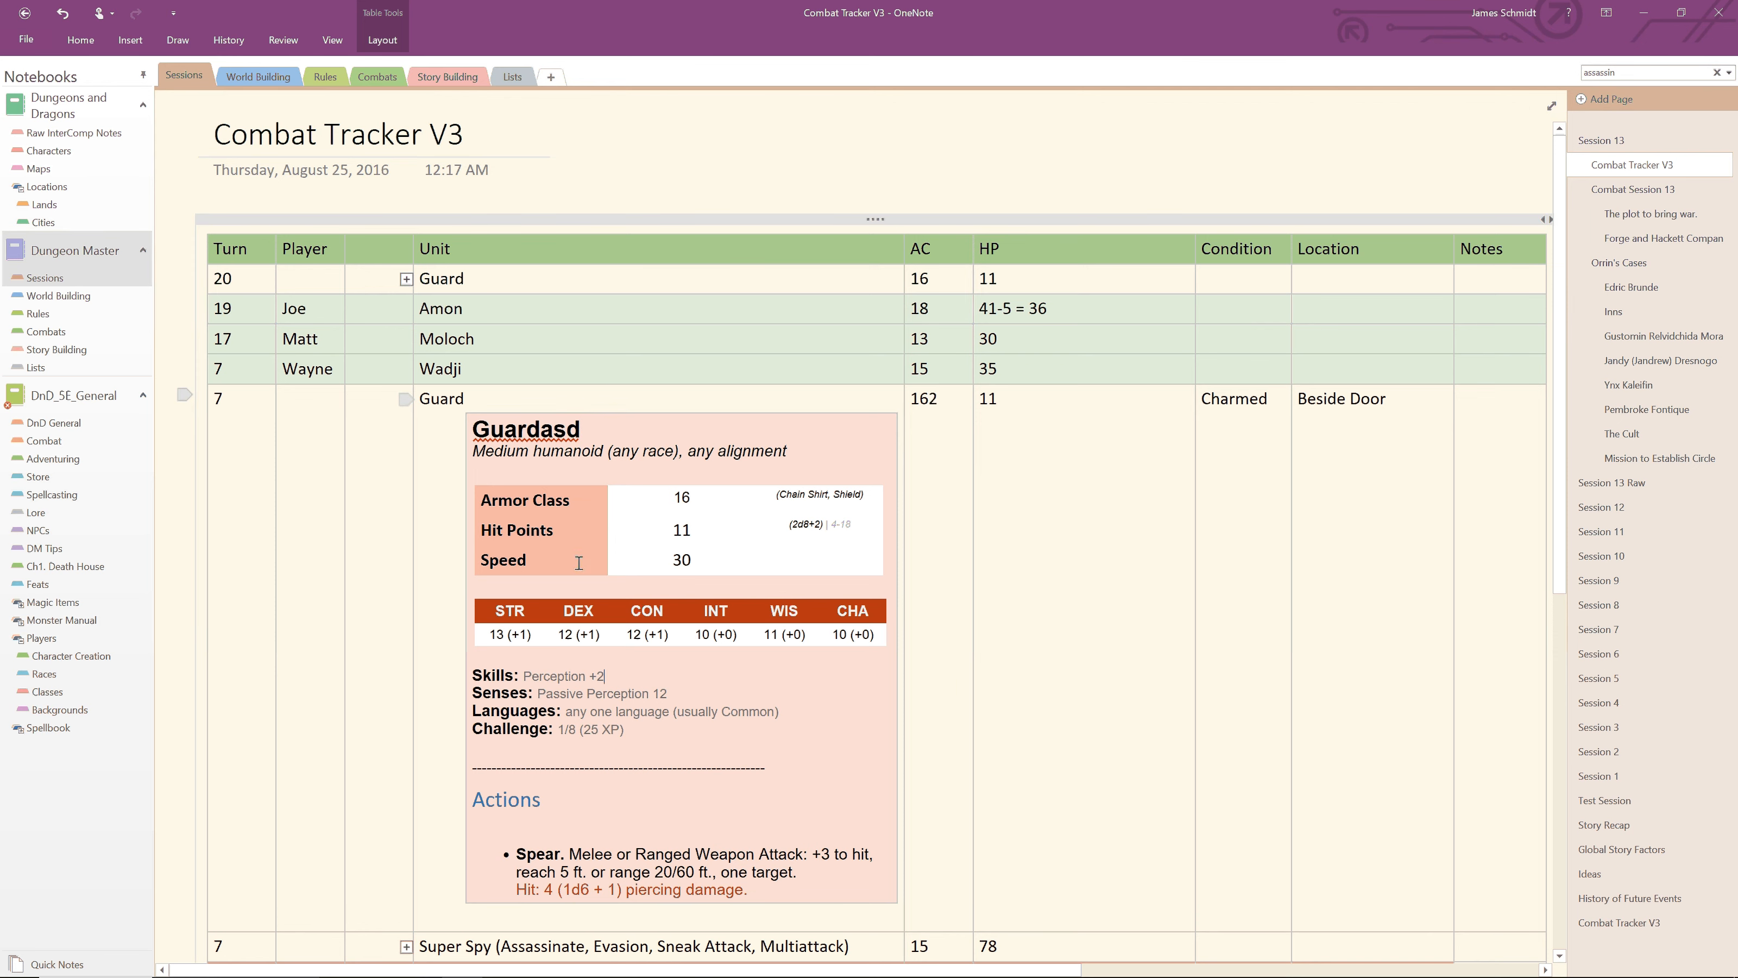
Step: Insert an empty line after the Spear action's hit text in the turn 7 Guard's stat block
{"action": "left_click", "coordinate": [612, 694]}
{"action": "left_click", "coordinate": [715, 864]}
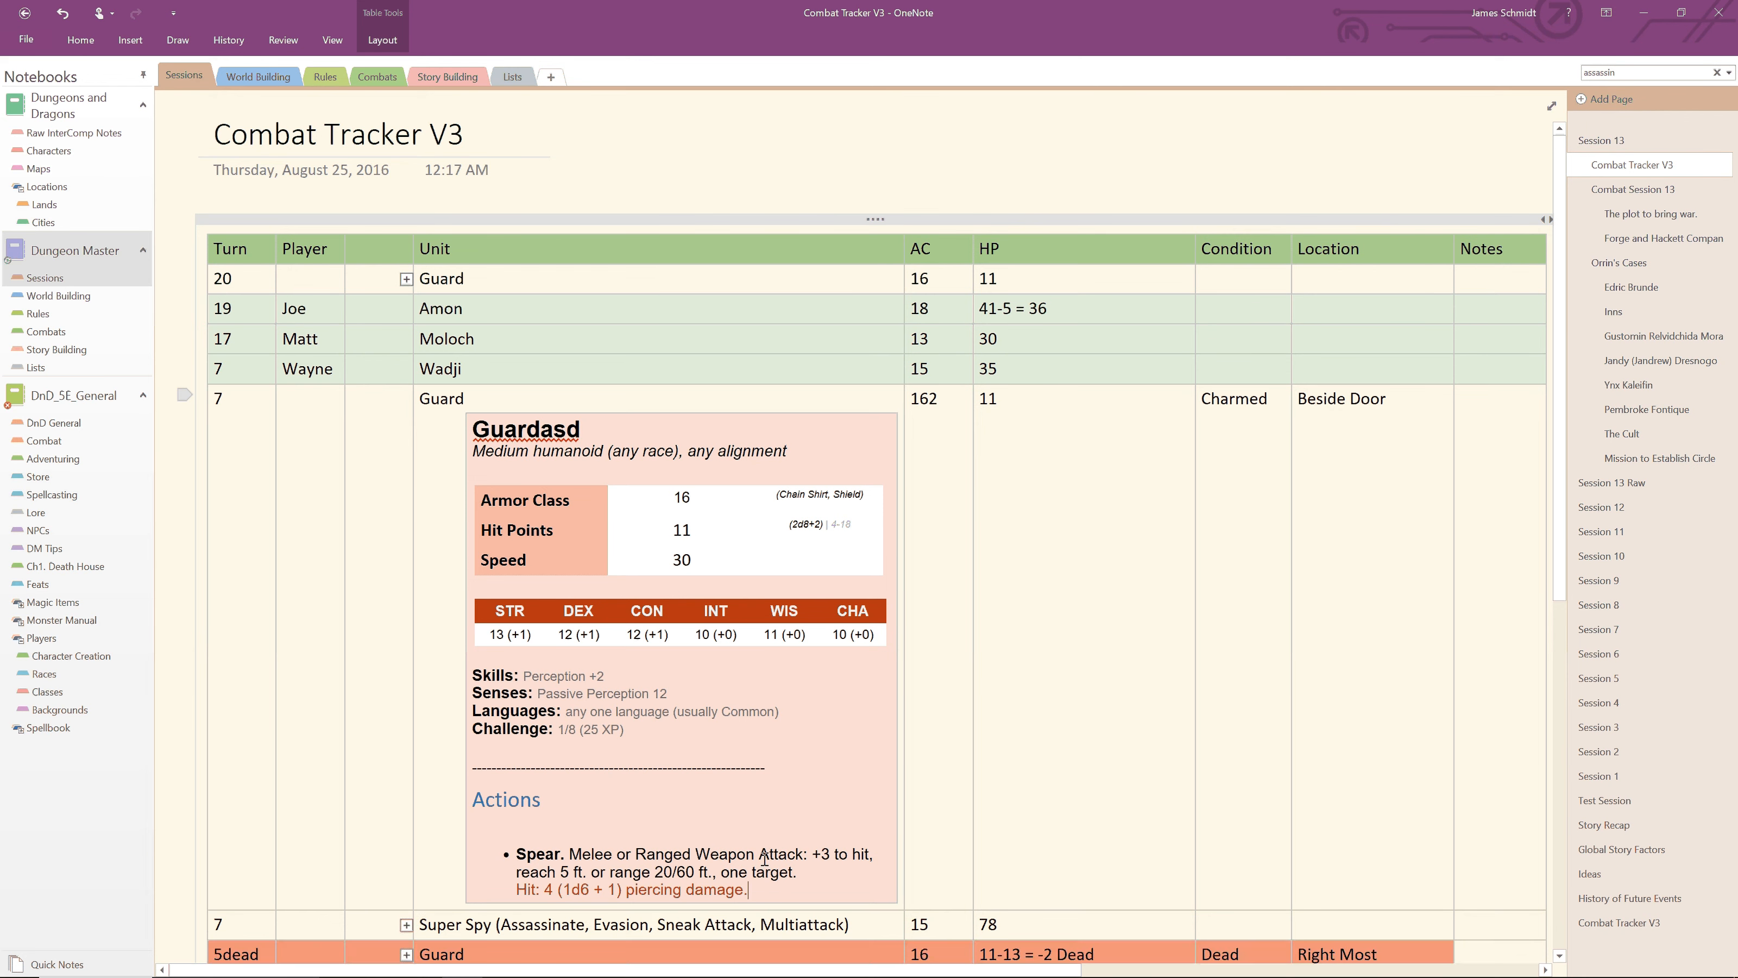
{"action": "key", "text": "Return"}
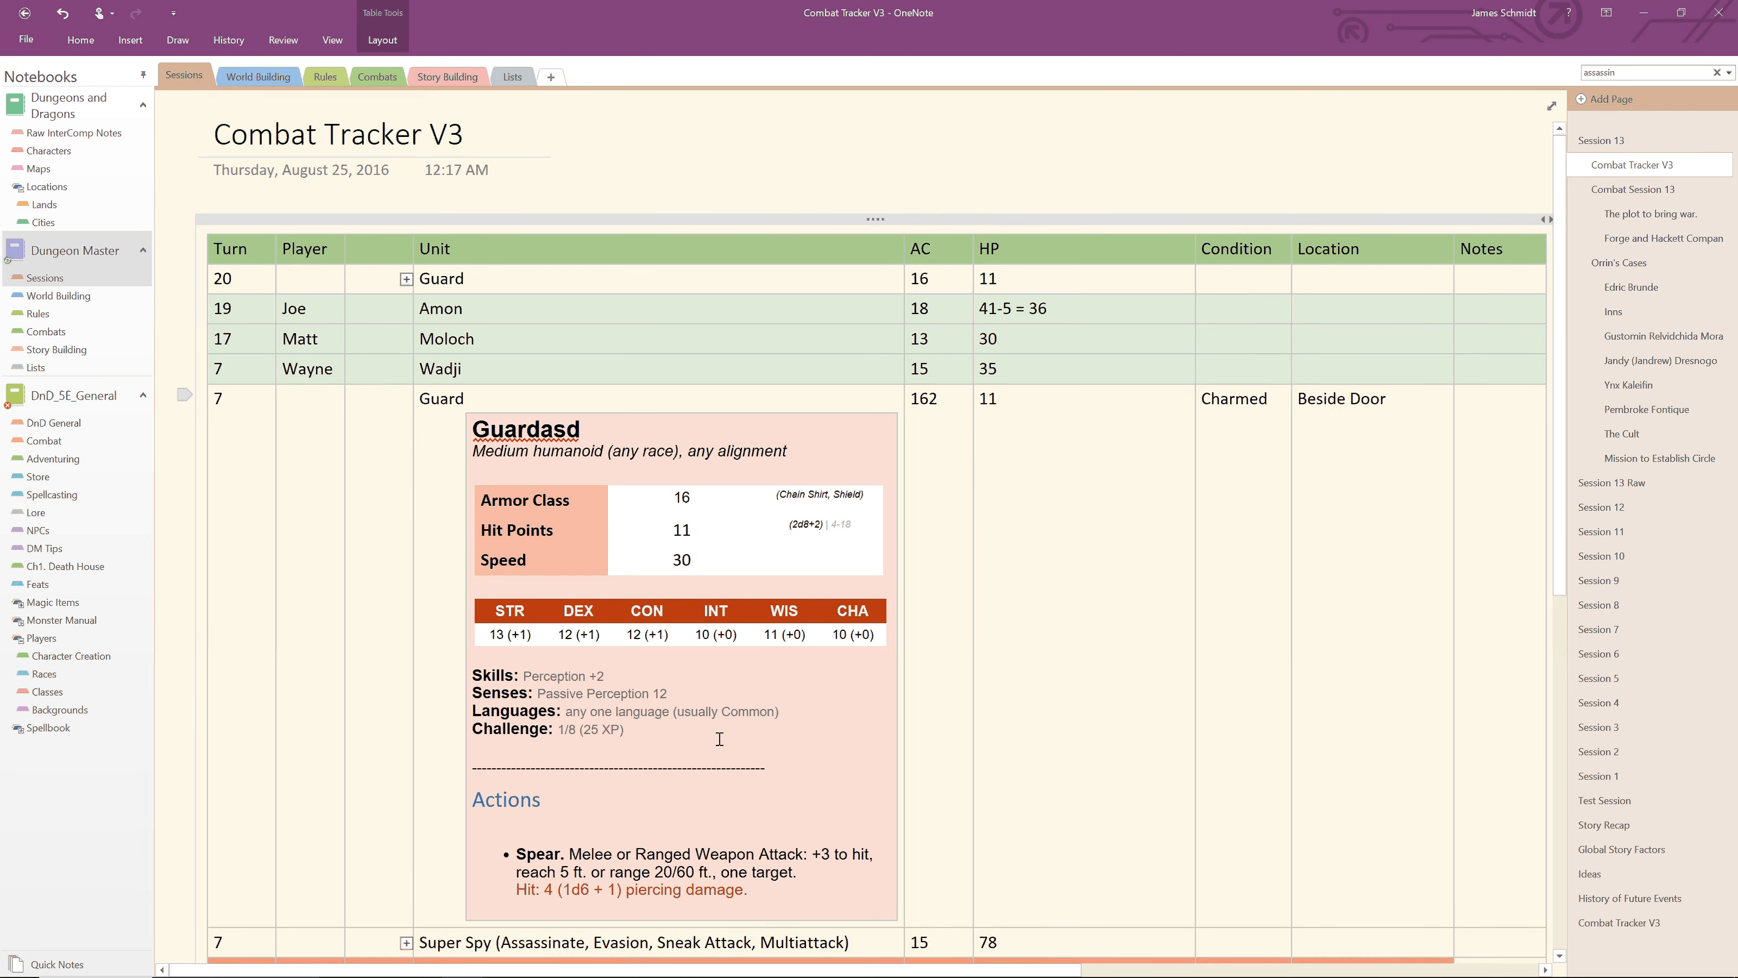
Step: Delete the altered Guard entry and its stat block from the Unit cell of the charmed turn 7 row
{"action": "left_click", "coordinate": [422, 405]}
{"action": "scroll", "coordinate": [430, 404], "scroll_direction": "down", "scroll_amount": 1}
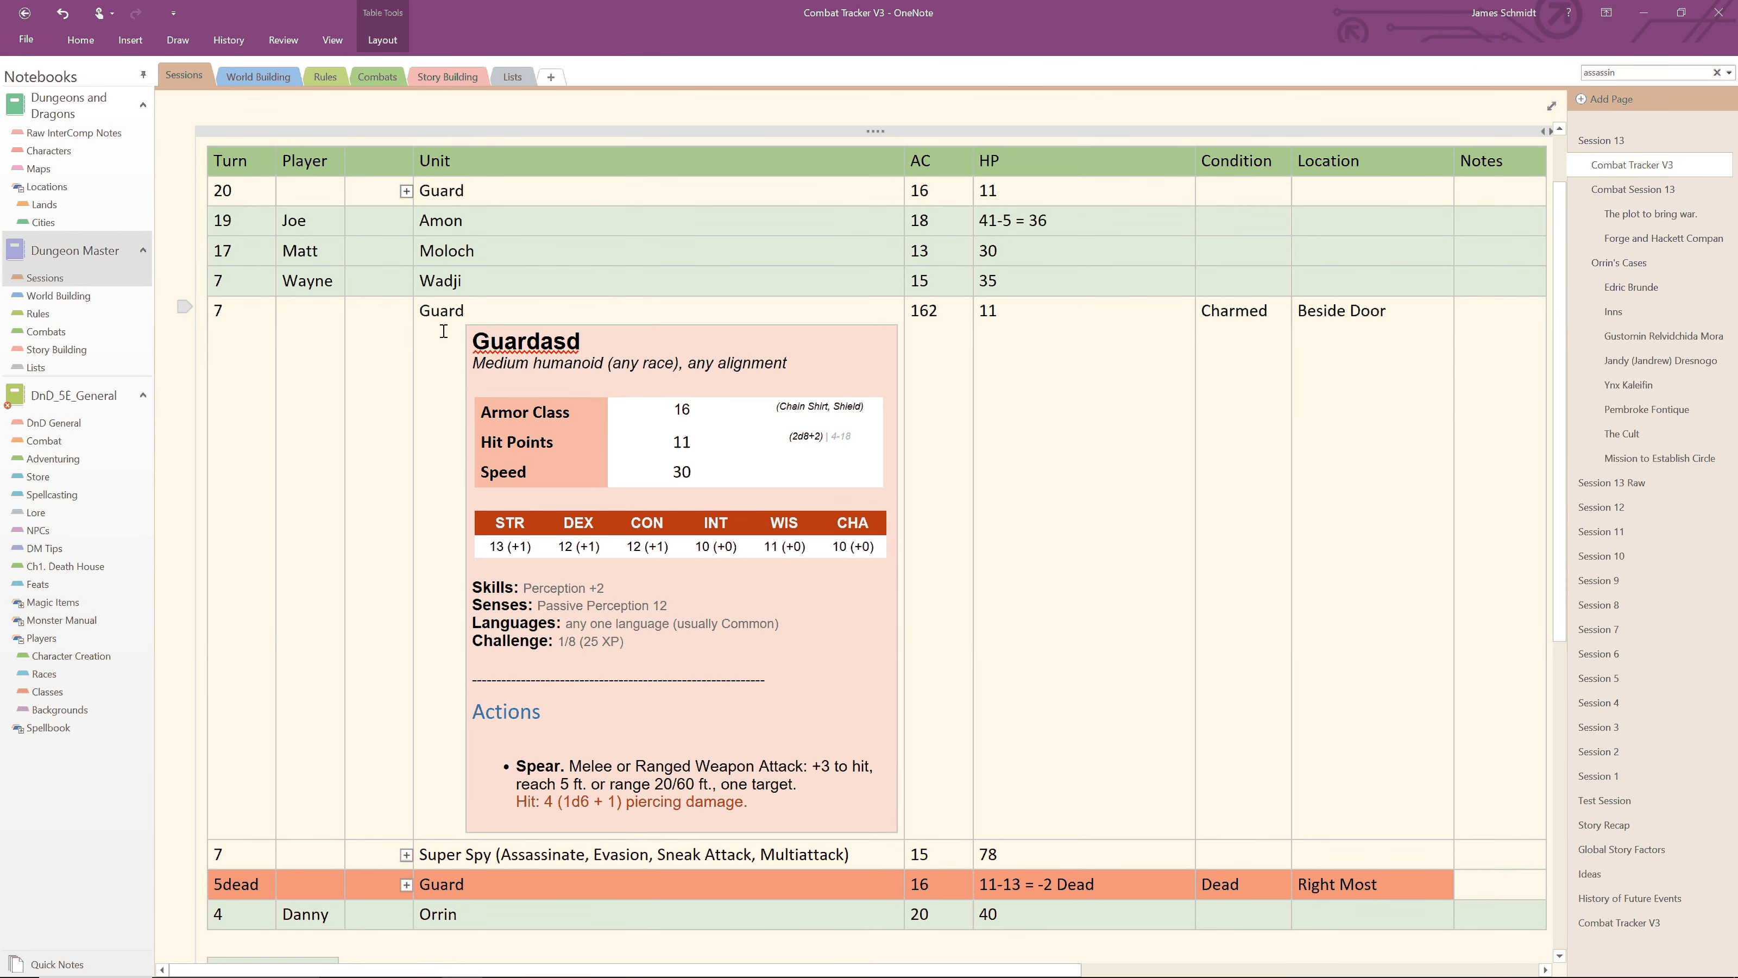
{"action": "left_click_drag", "start_coordinate": [414, 308], "coordinate": [851, 755]}
{"action": "key", "text": "Delete"}
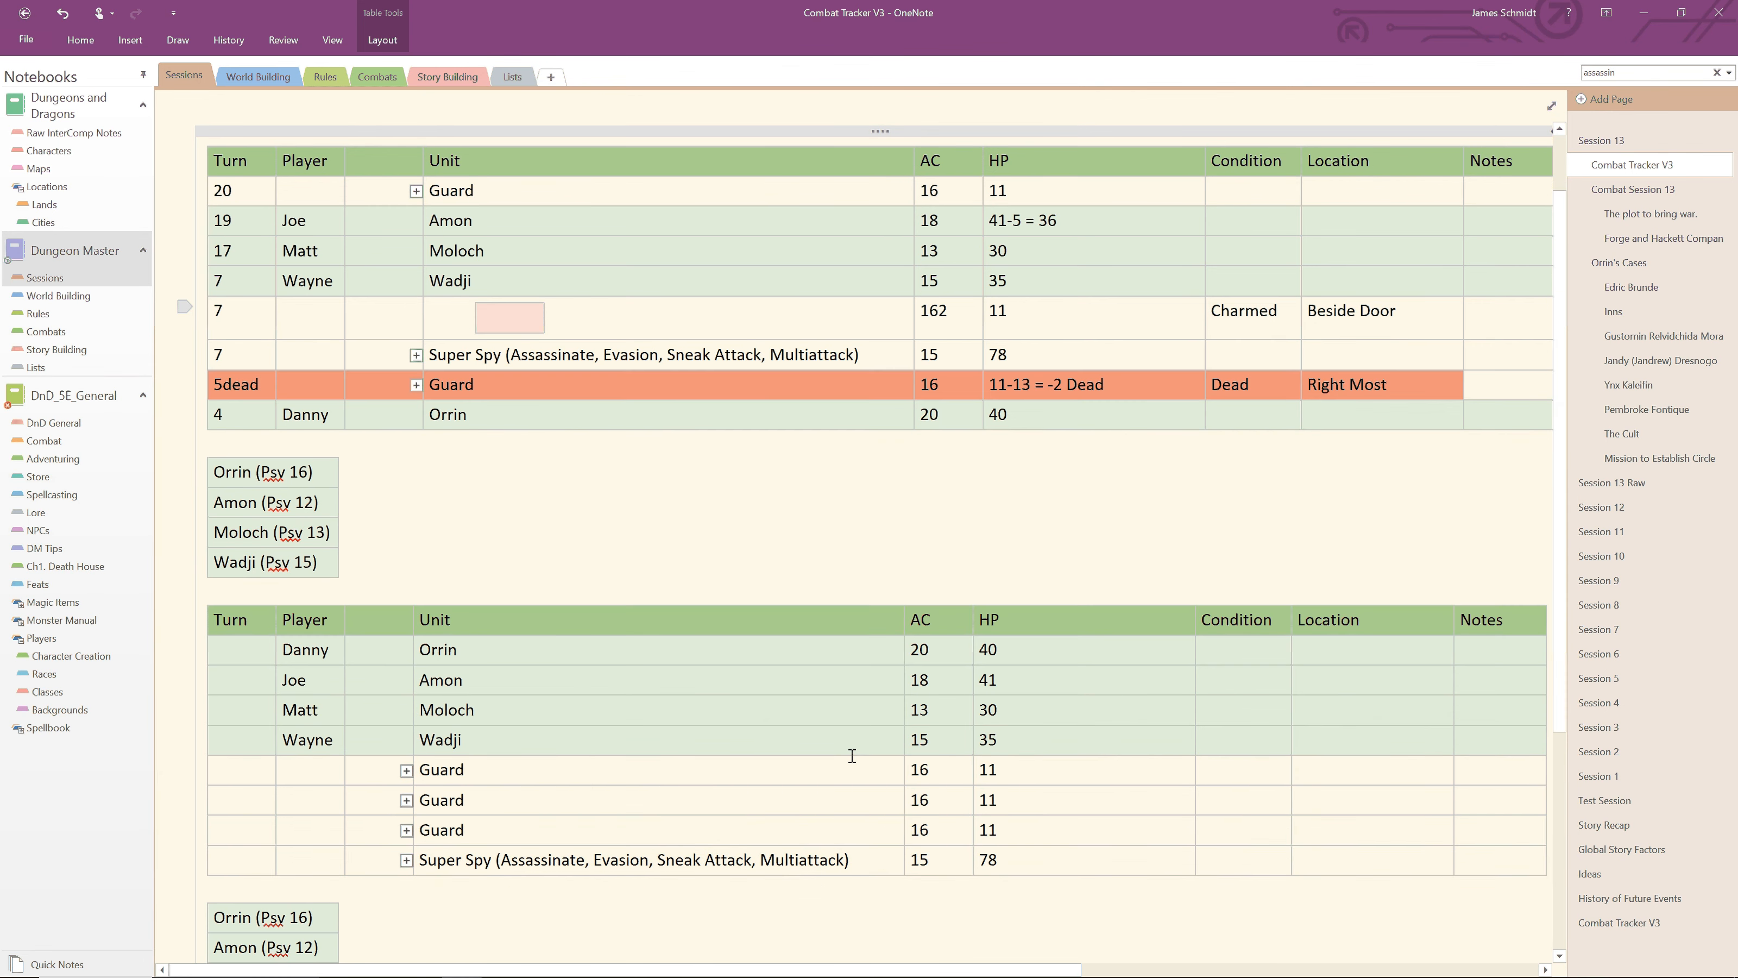
{"action": "key", "text": "Delete"}
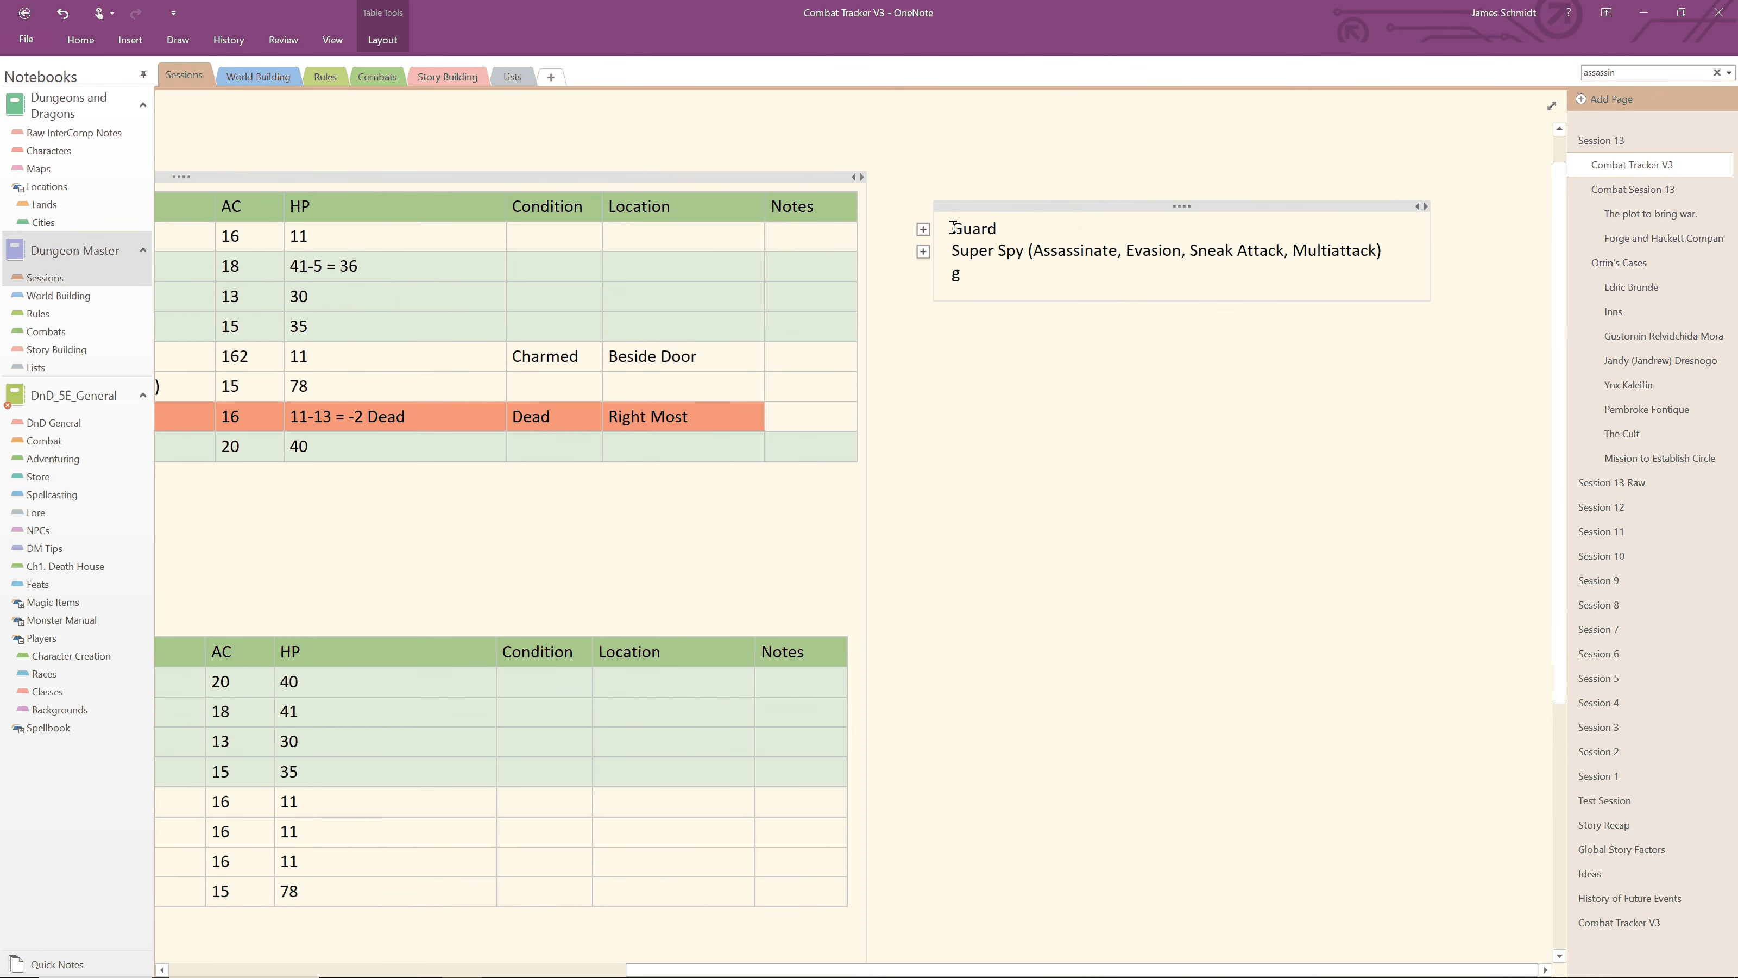
Step: Try to copy the collapsed Guard entry from the separate note container into the empty turn 7 Unit cell
{"action": "left_click_drag", "start_coordinate": [952, 228], "coordinate": [970, 256]}
{"action": "key", "text": "ctrl+c"}
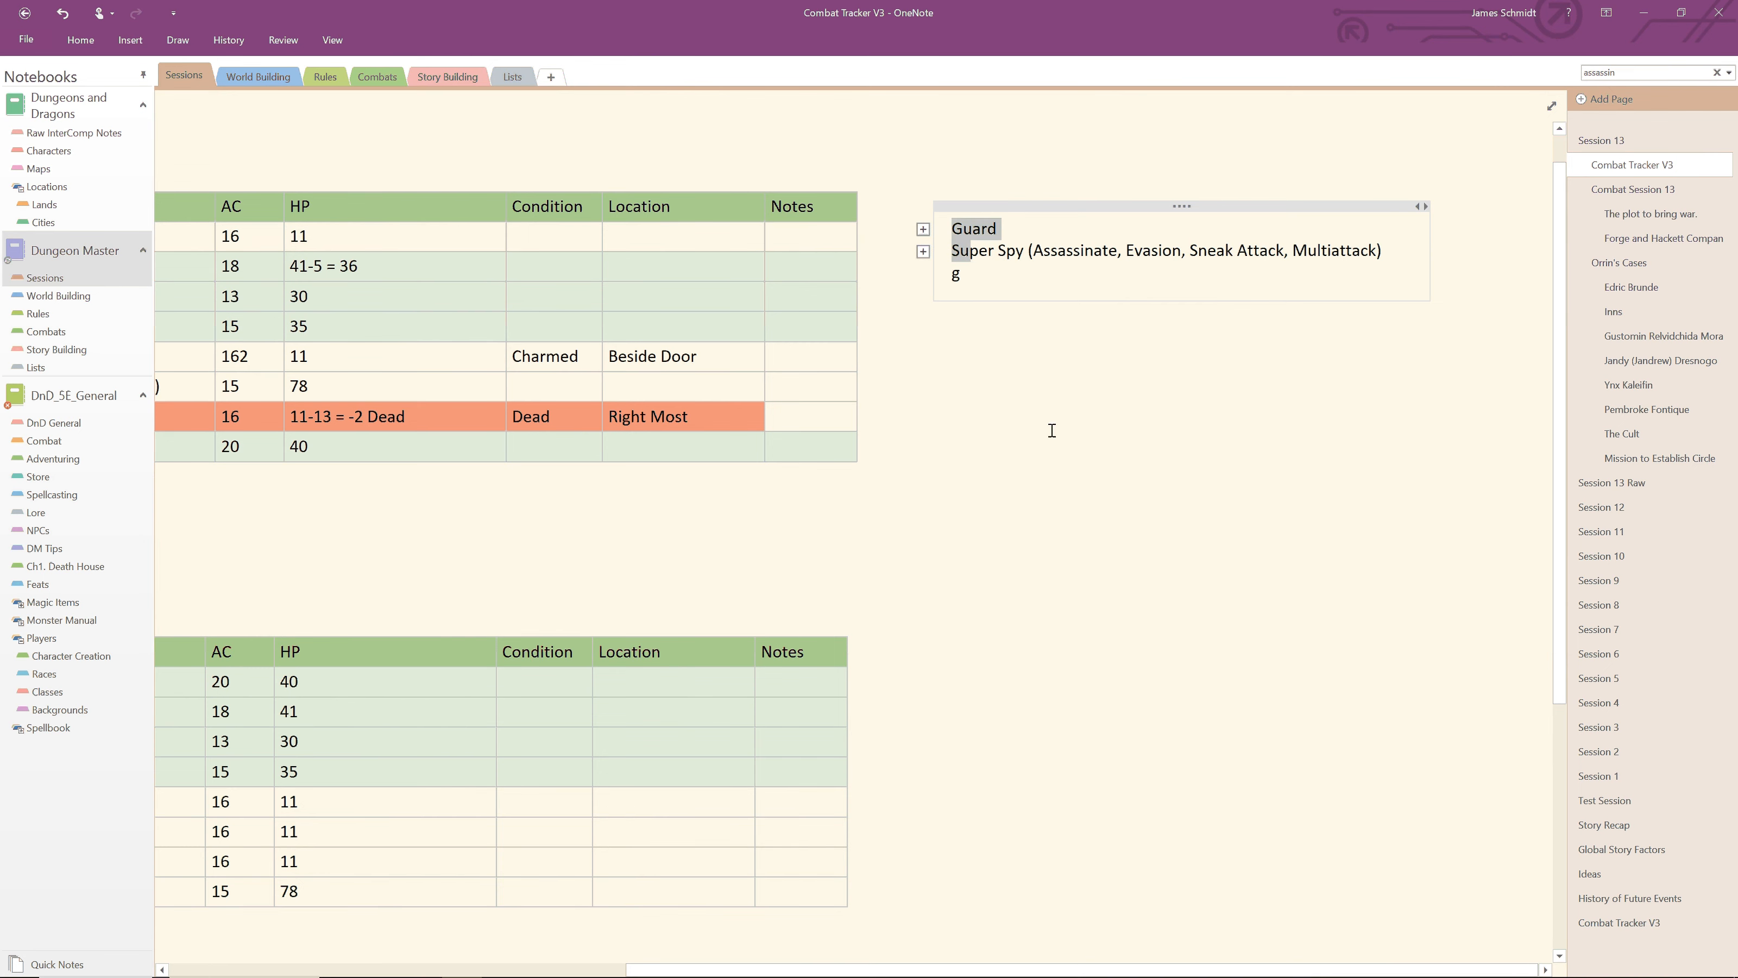
{"action": "middle_click", "coordinate": [1052, 431]}
{"action": "left_click", "coordinate": [464, 363]}
{"action": "key", "text": "ctrl+v"}
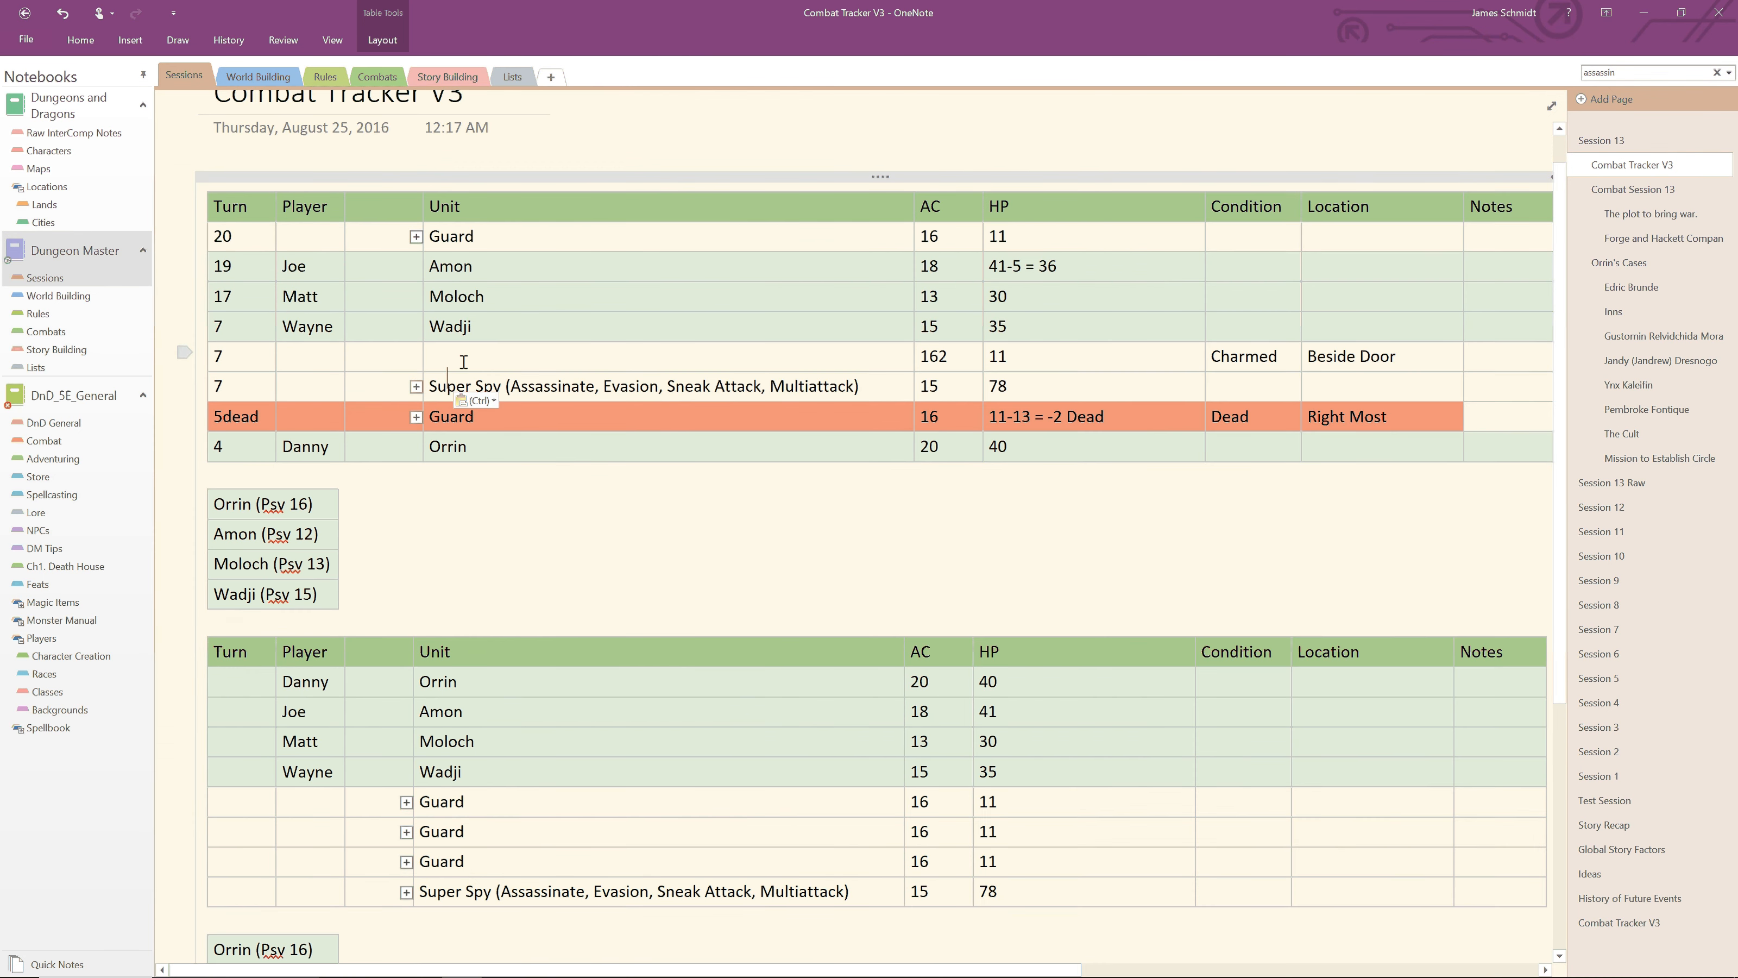
{"action": "key", "text": "ctrl+z"}
Step: Paste the collapsed Guard entry from the separate note container into the empty turn 7 Unit cell and set that row's AC to 16
{"action": "middle_click", "coordinate": [484, 374]}
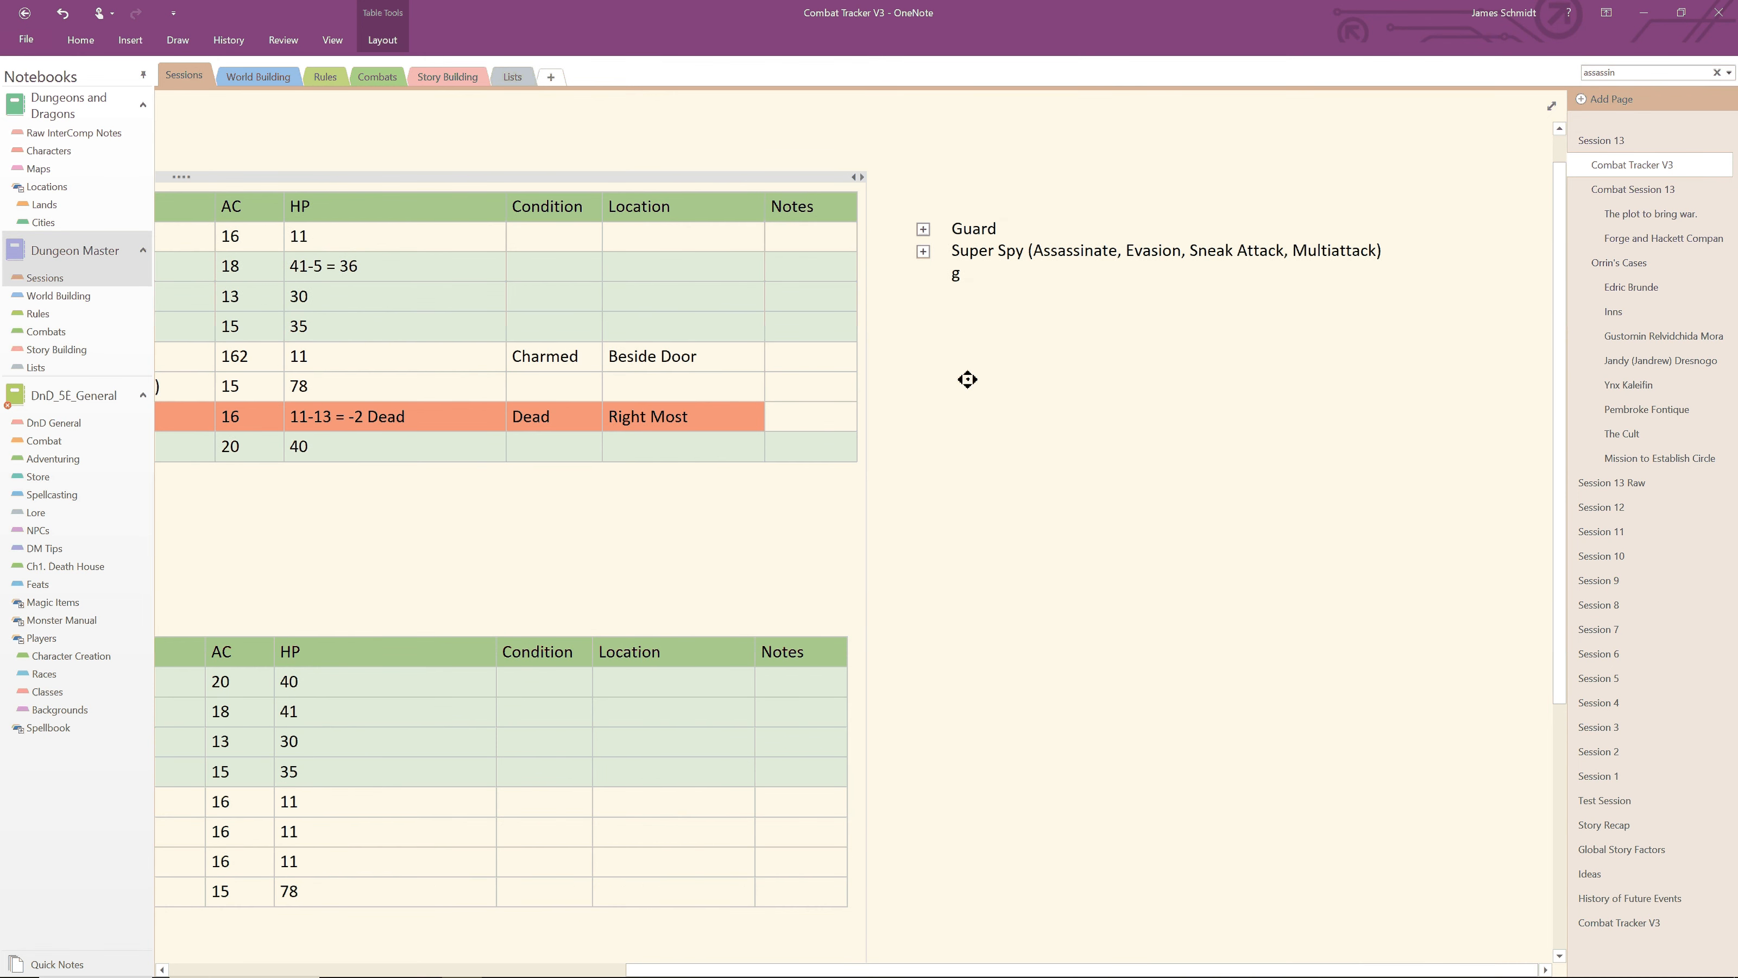
{"action": "middle_click", "coordinate": [489, 387]}
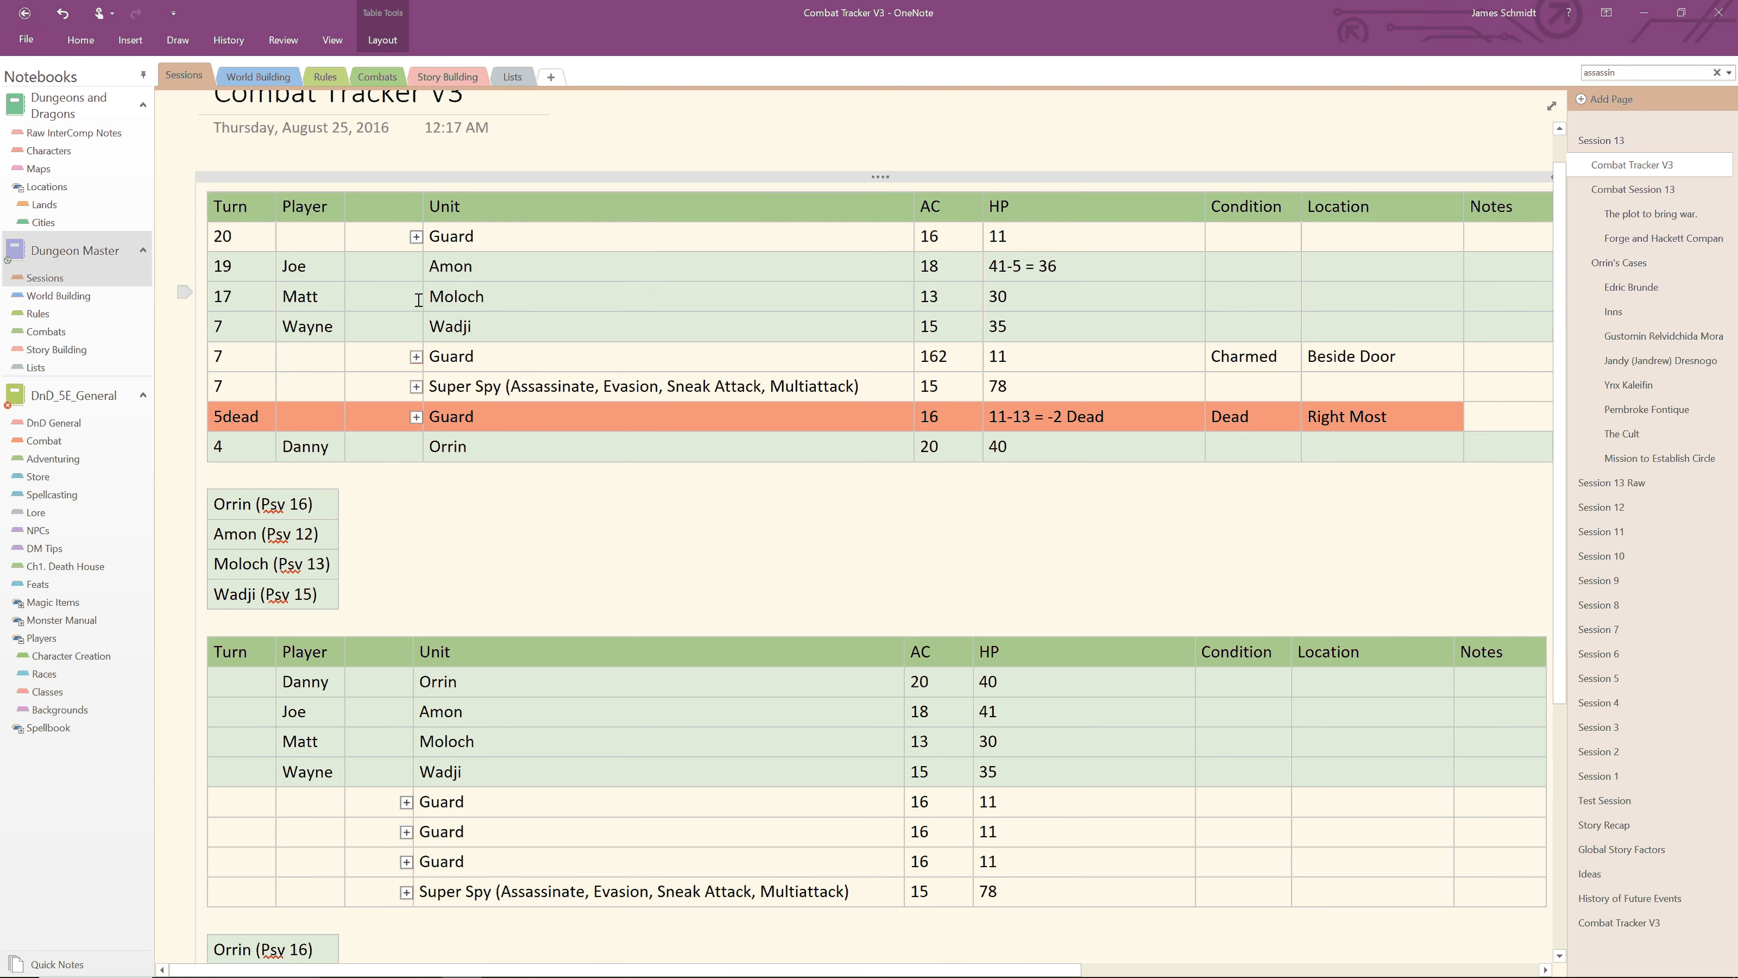
{"action": "left_click", "coordinate": [963, 360]}
{"action": "key", "text": "BackSpace"}
{"action": "mouse_move", "coordinate": [621, 945]}
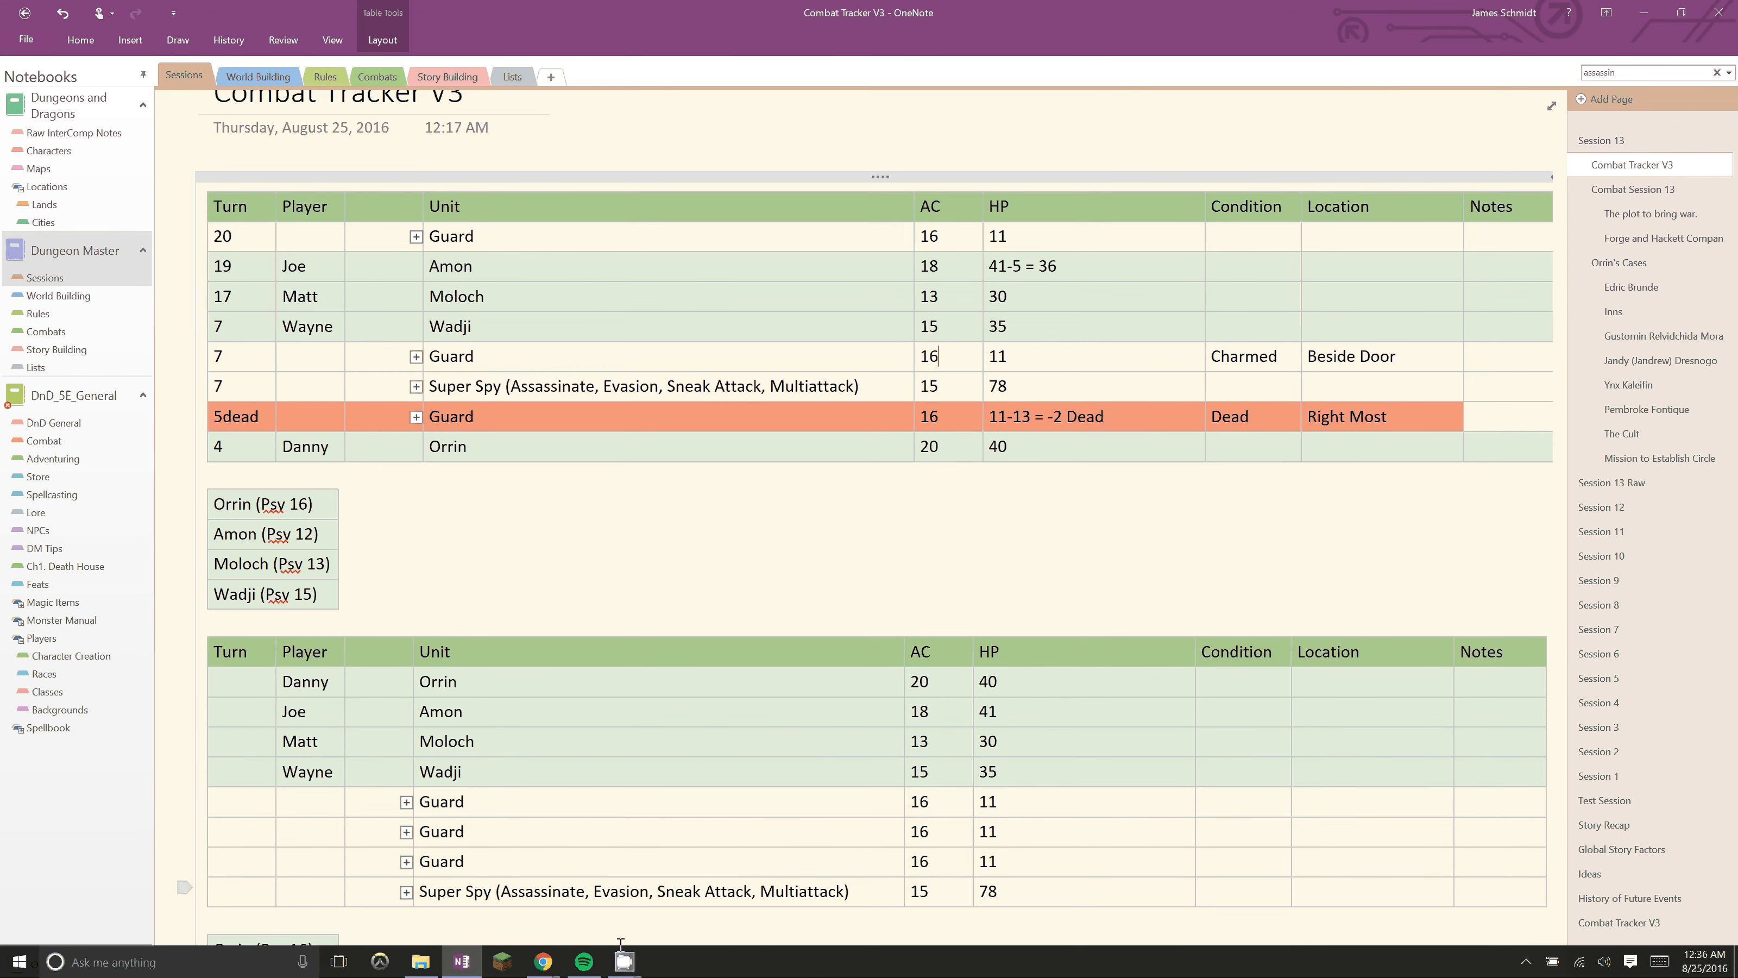
{"action": "left_click", "coordinate": [624, 962]}
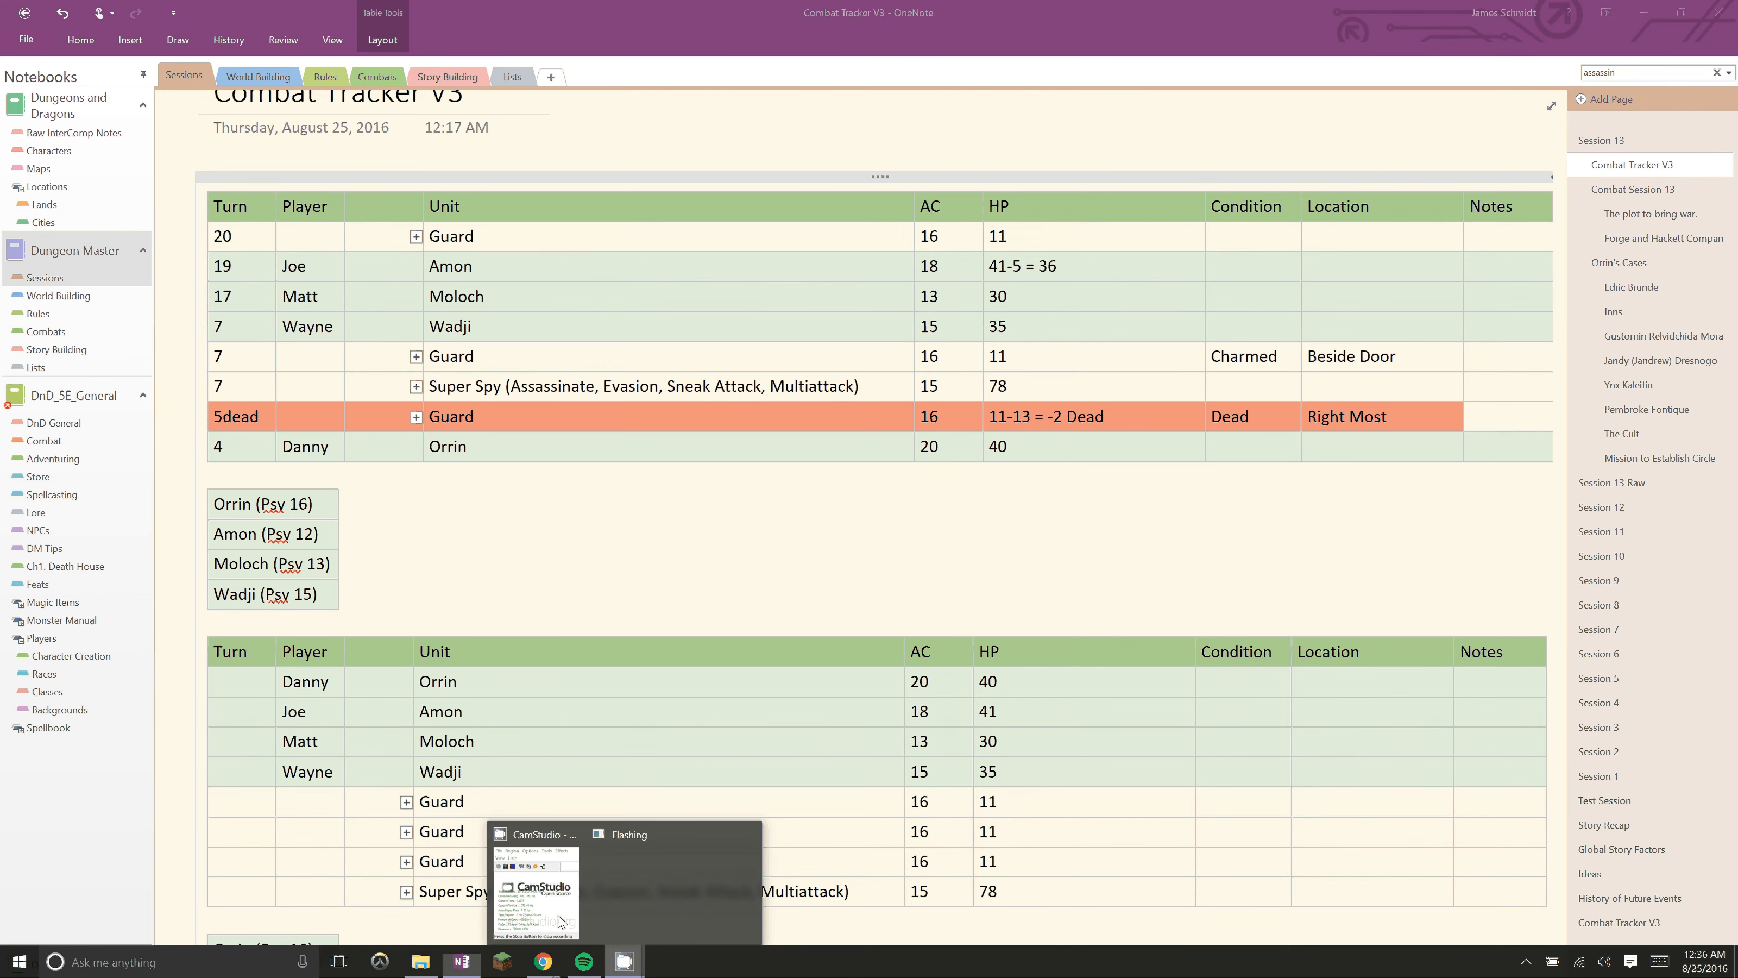